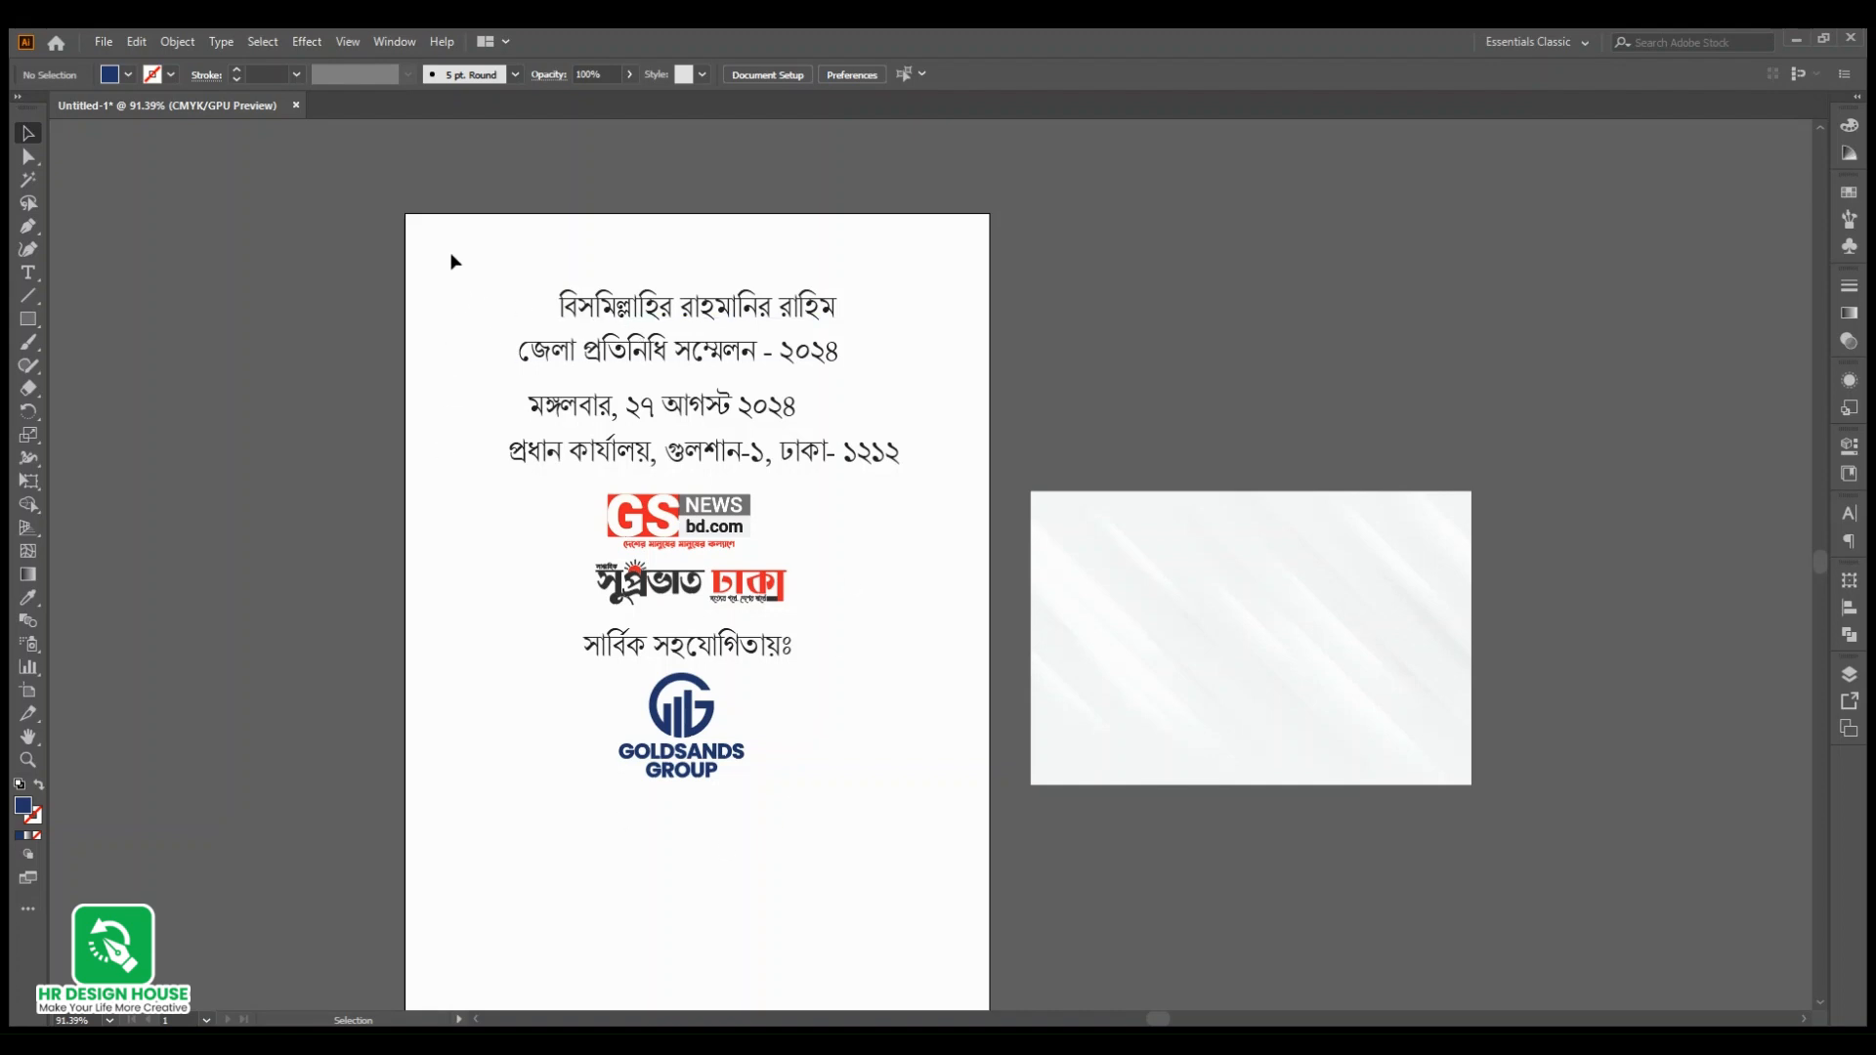
left_click_drag(456, 245, 907, 853)
left_click(428, 289)
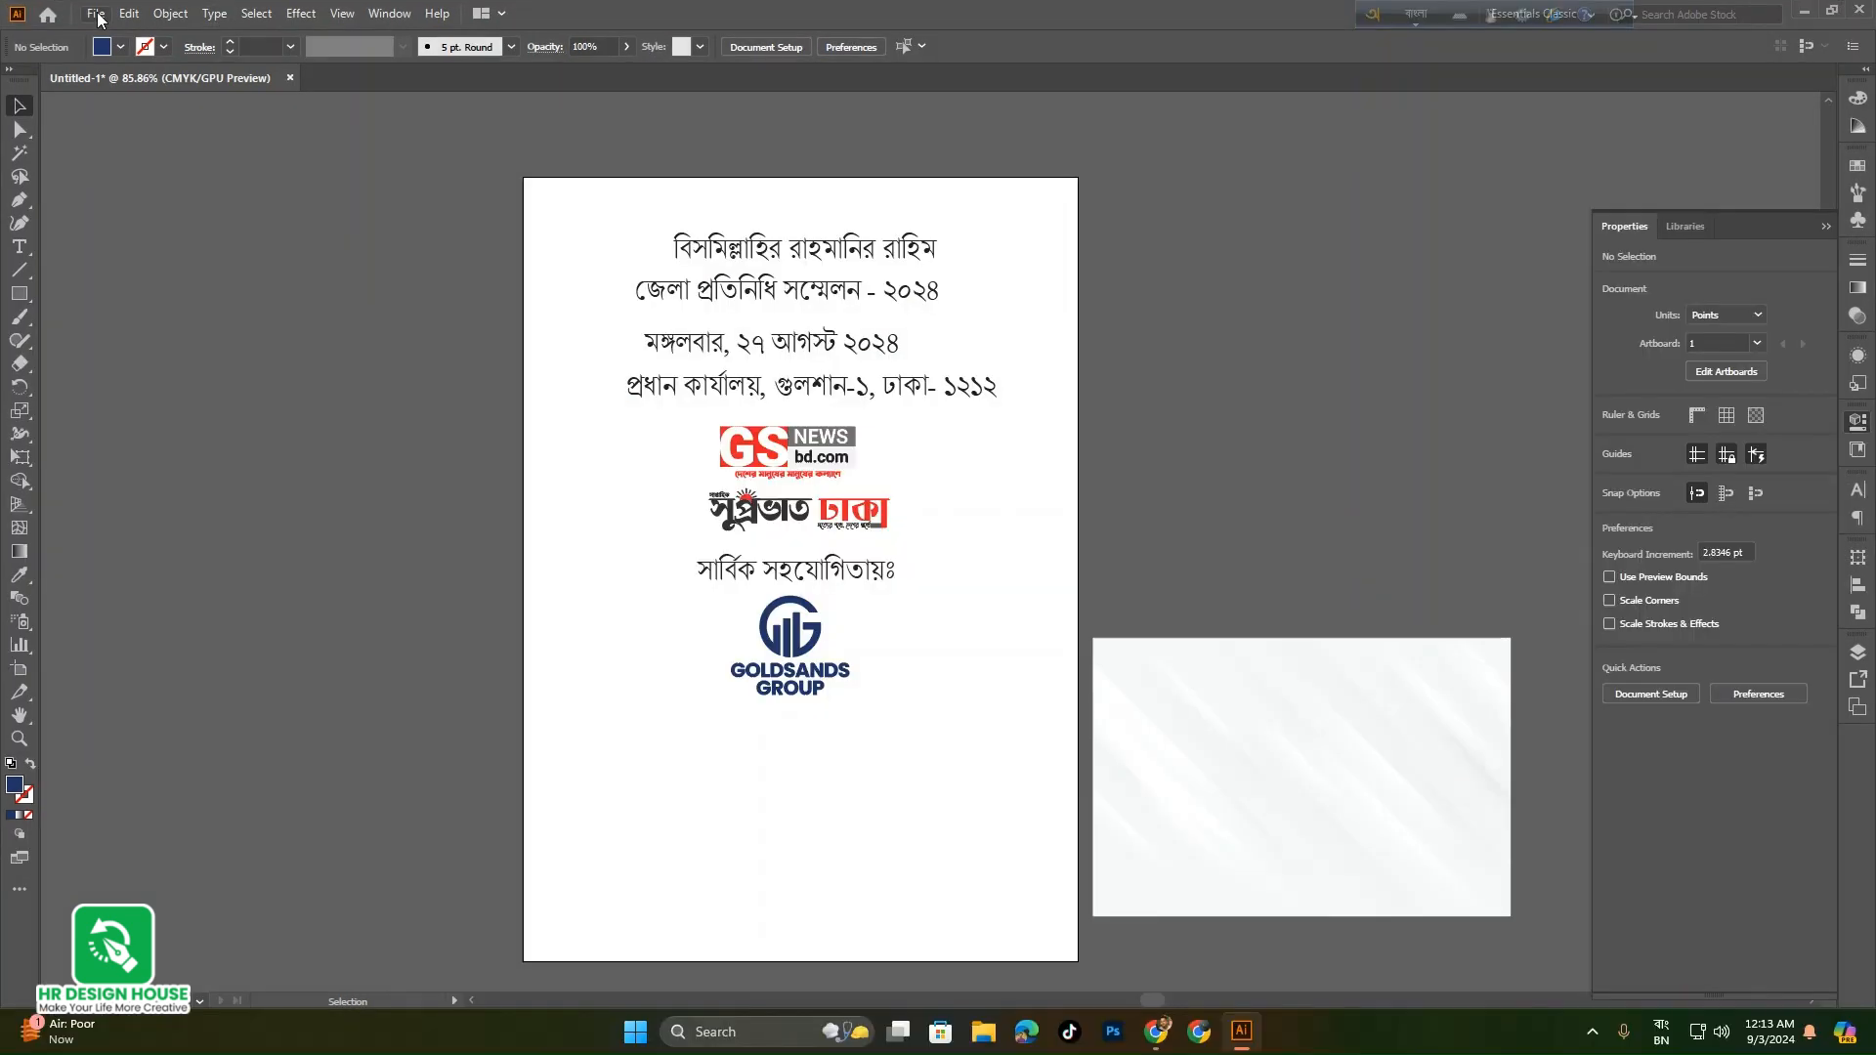
Step: Create a new landscape document 120 in wide and 48 in high in CMYK colour mode at 300 ppi
left_click(96, 14)
left_click(133, 36)
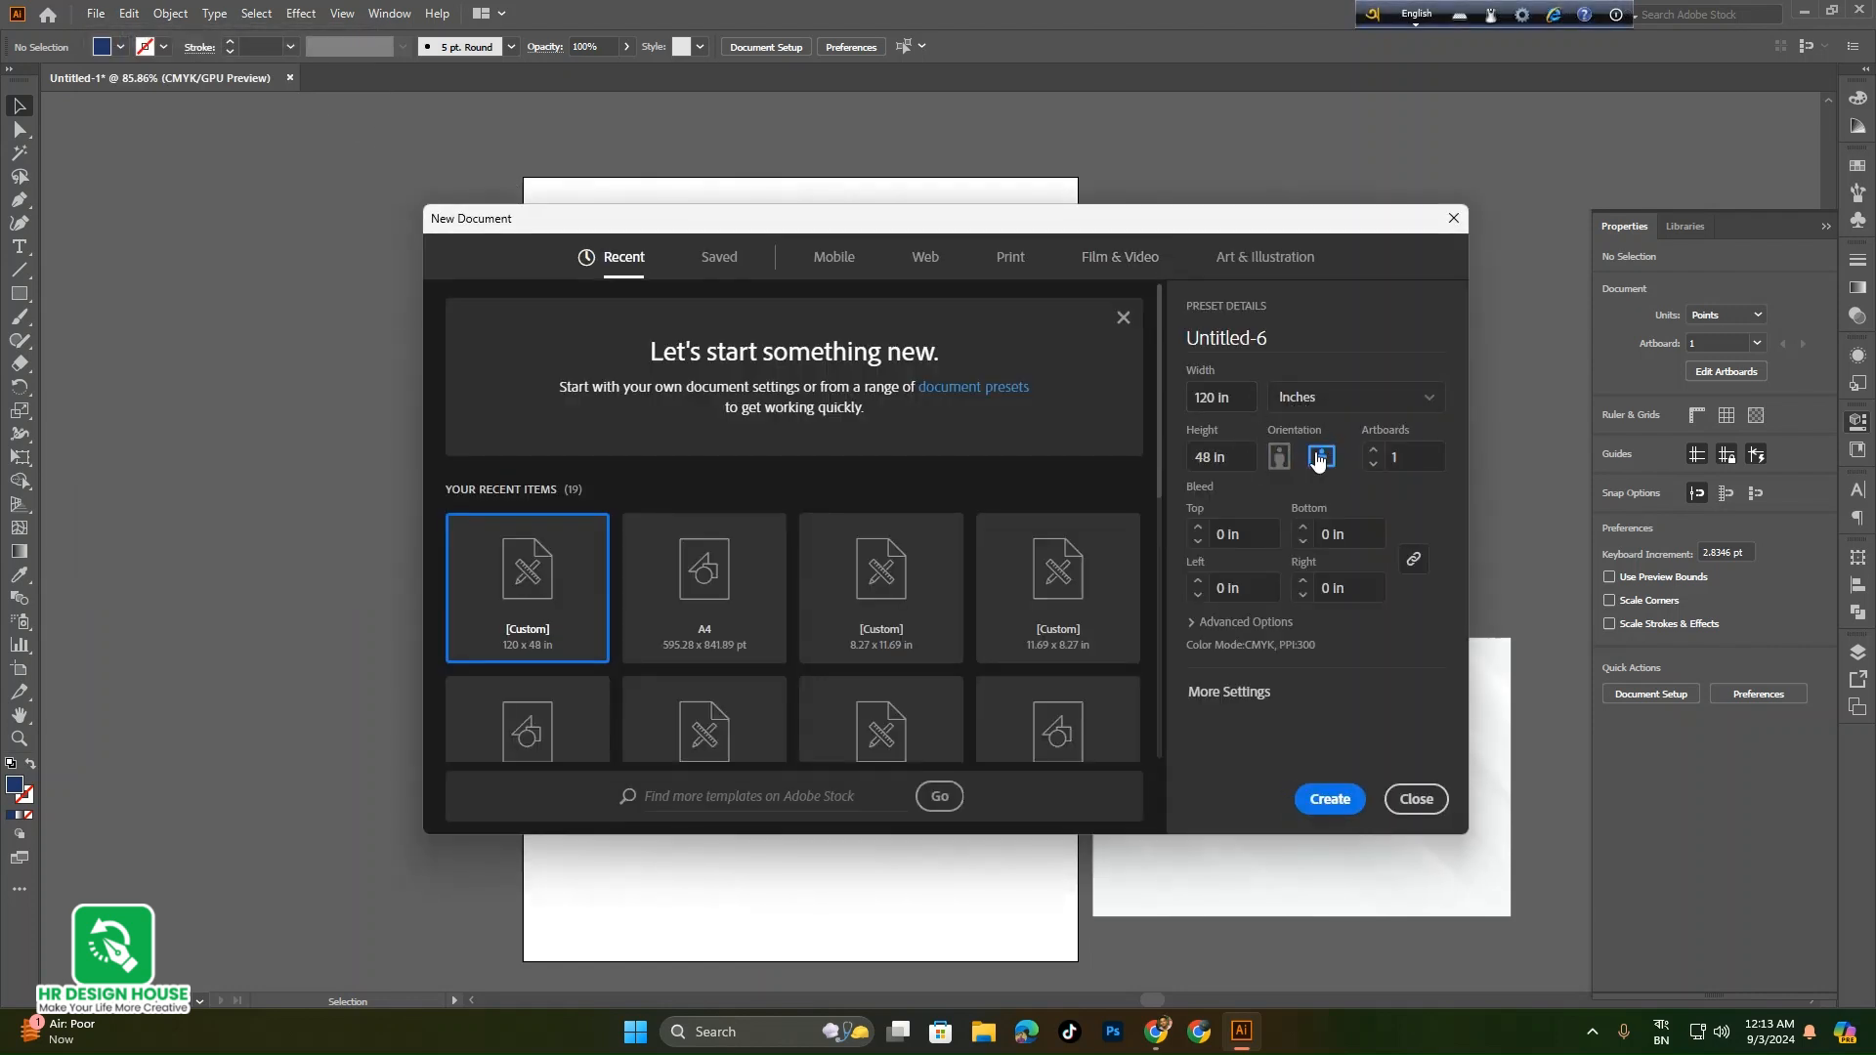
left_click(1366, 397)
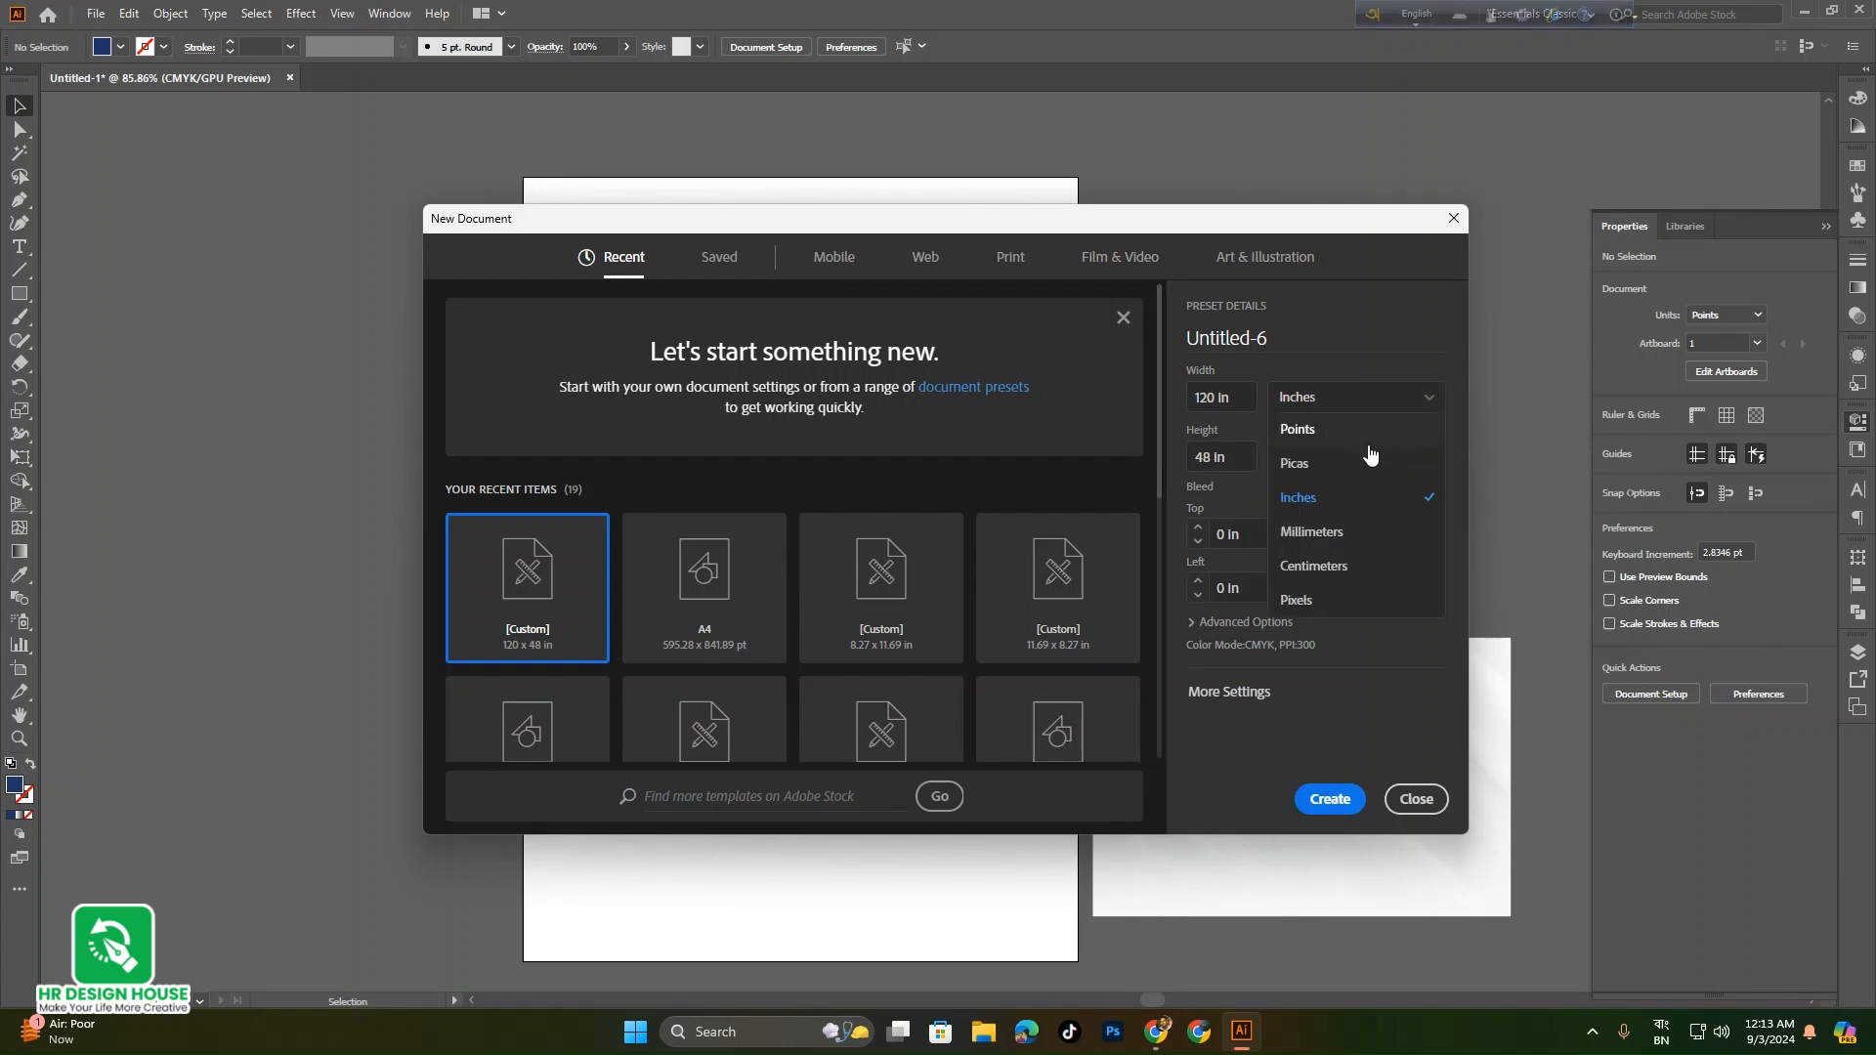
left_click(1347, 494)
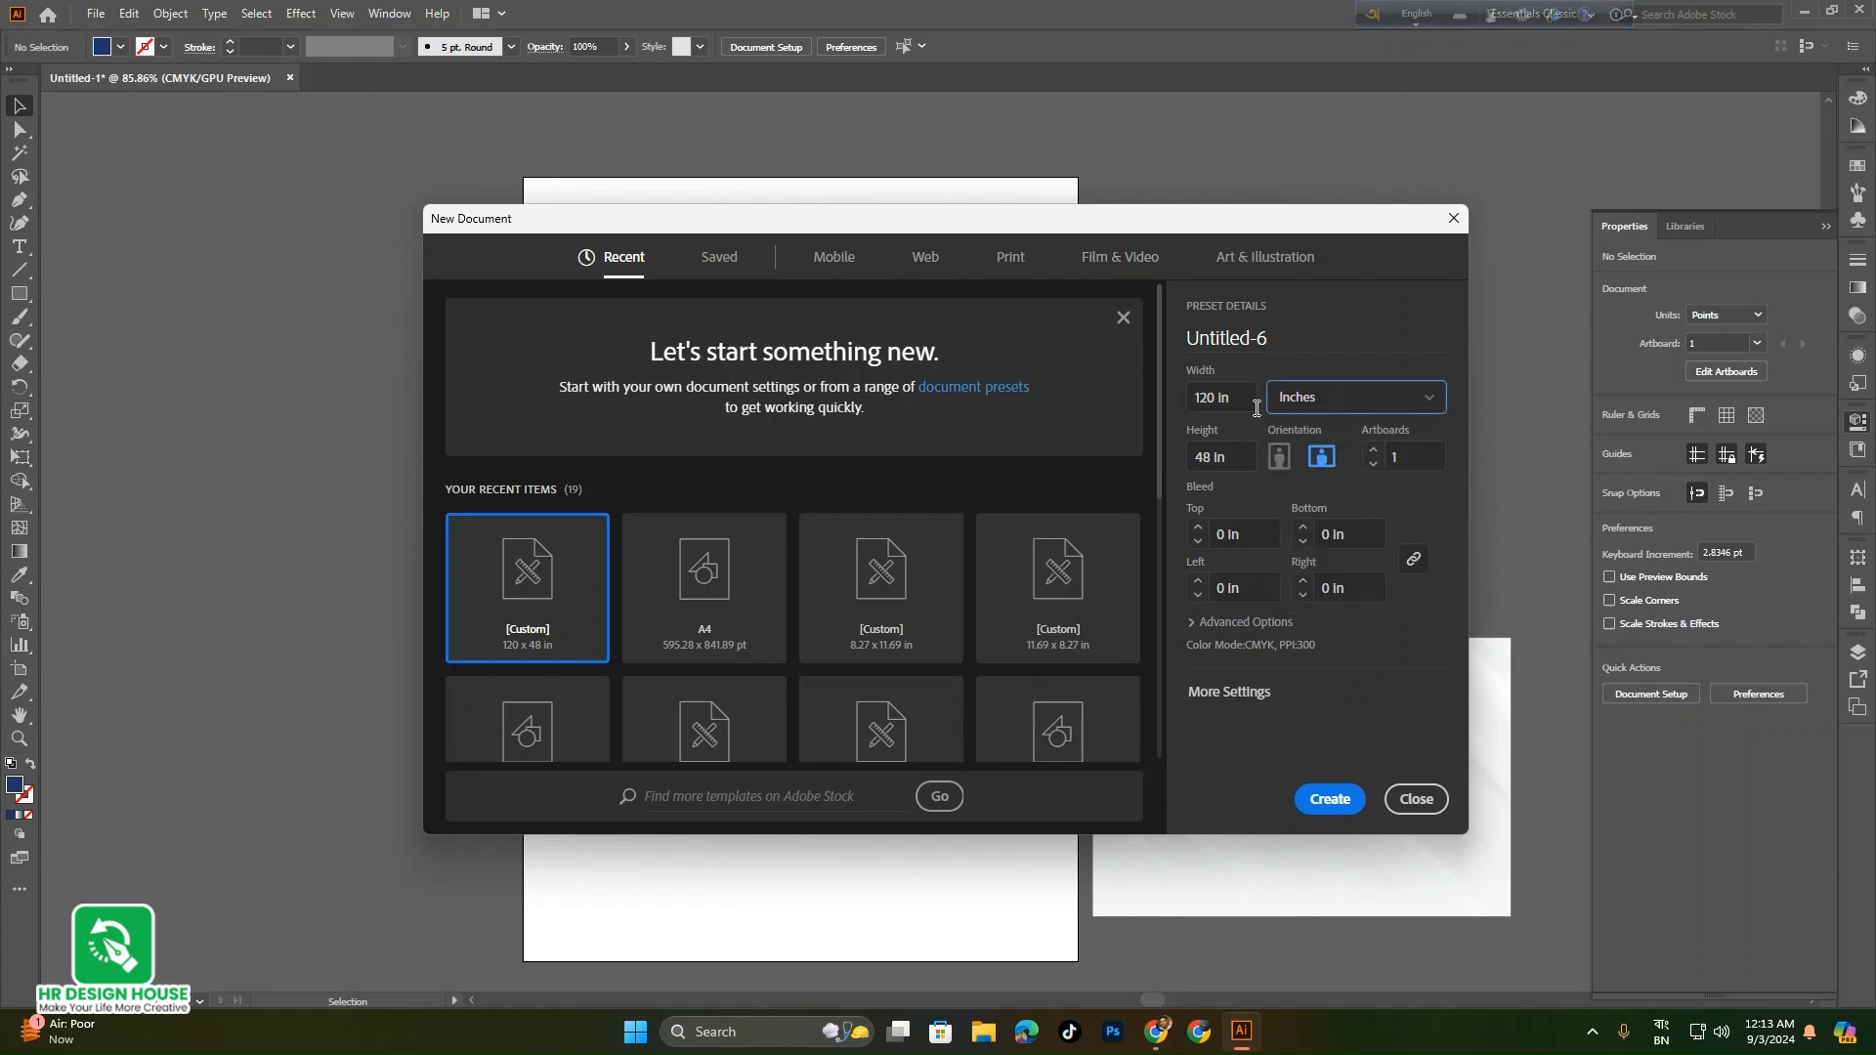
left_click(1244, 392)
left_click(1237, 455)
left_click(1233, 692)
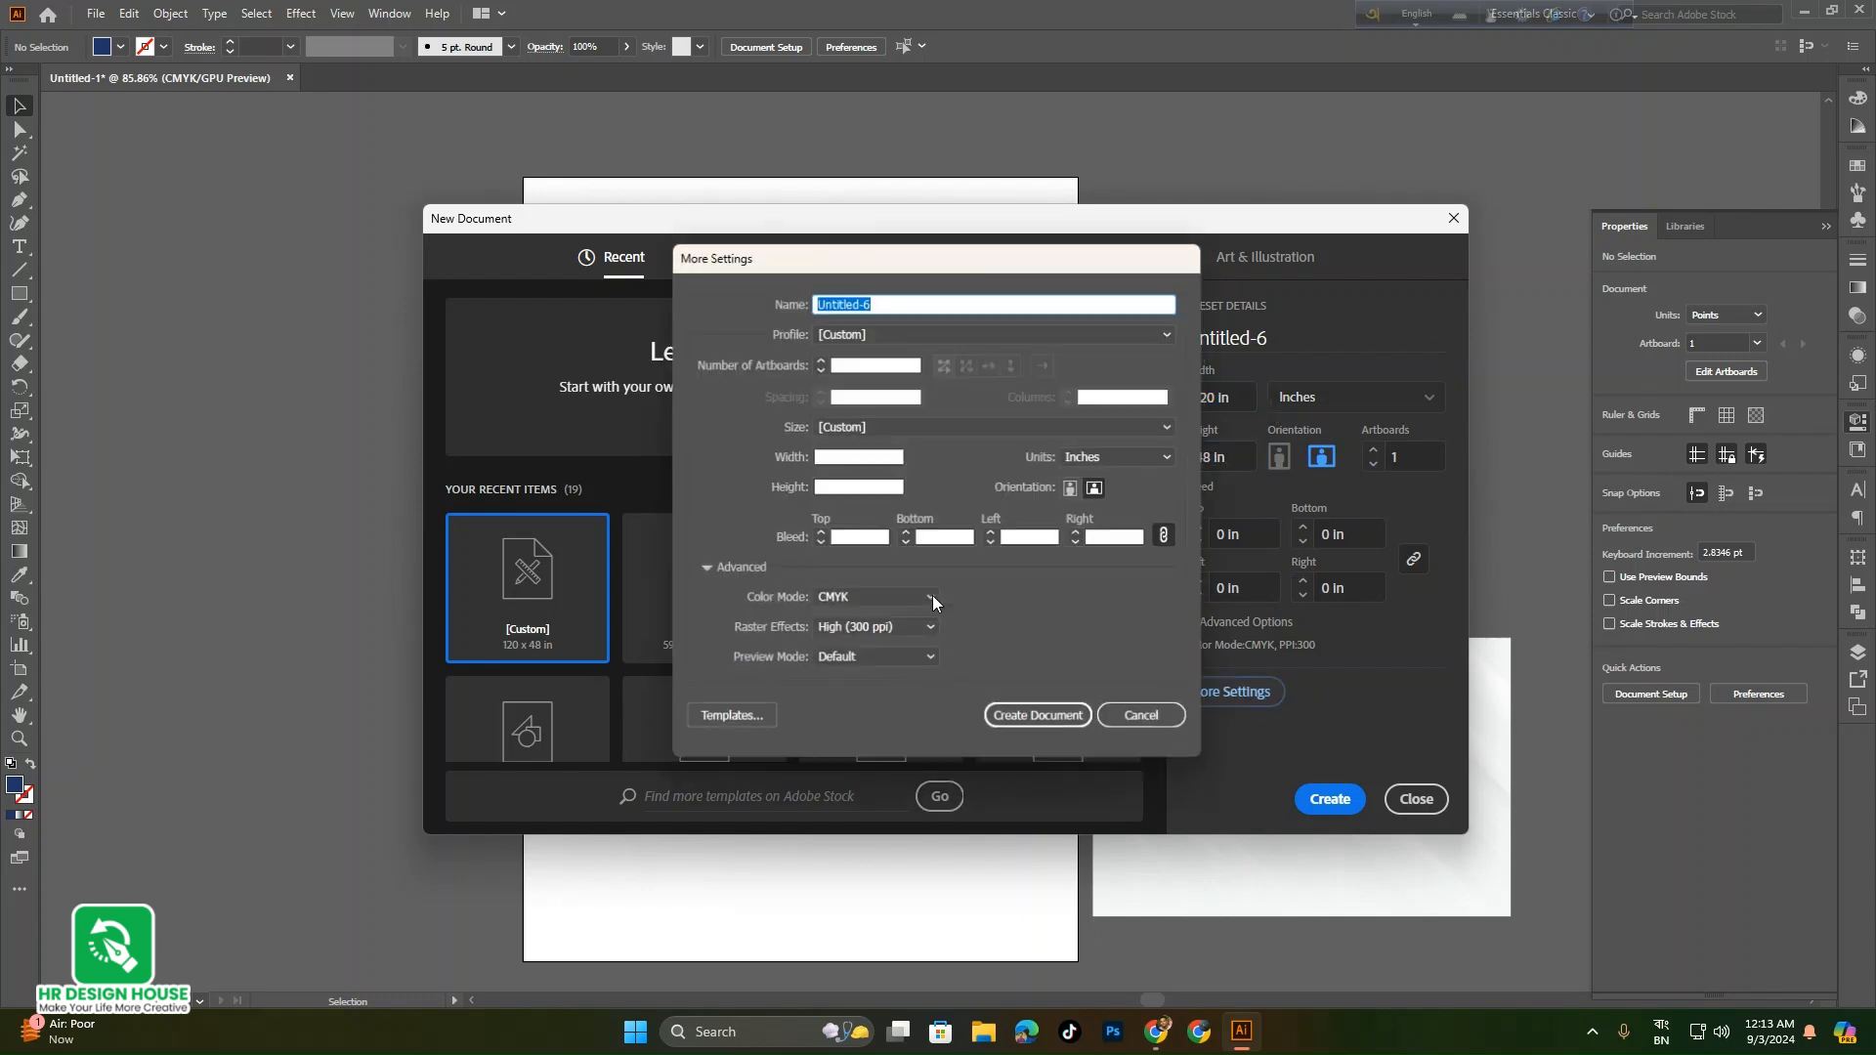
left_click(879, 596)
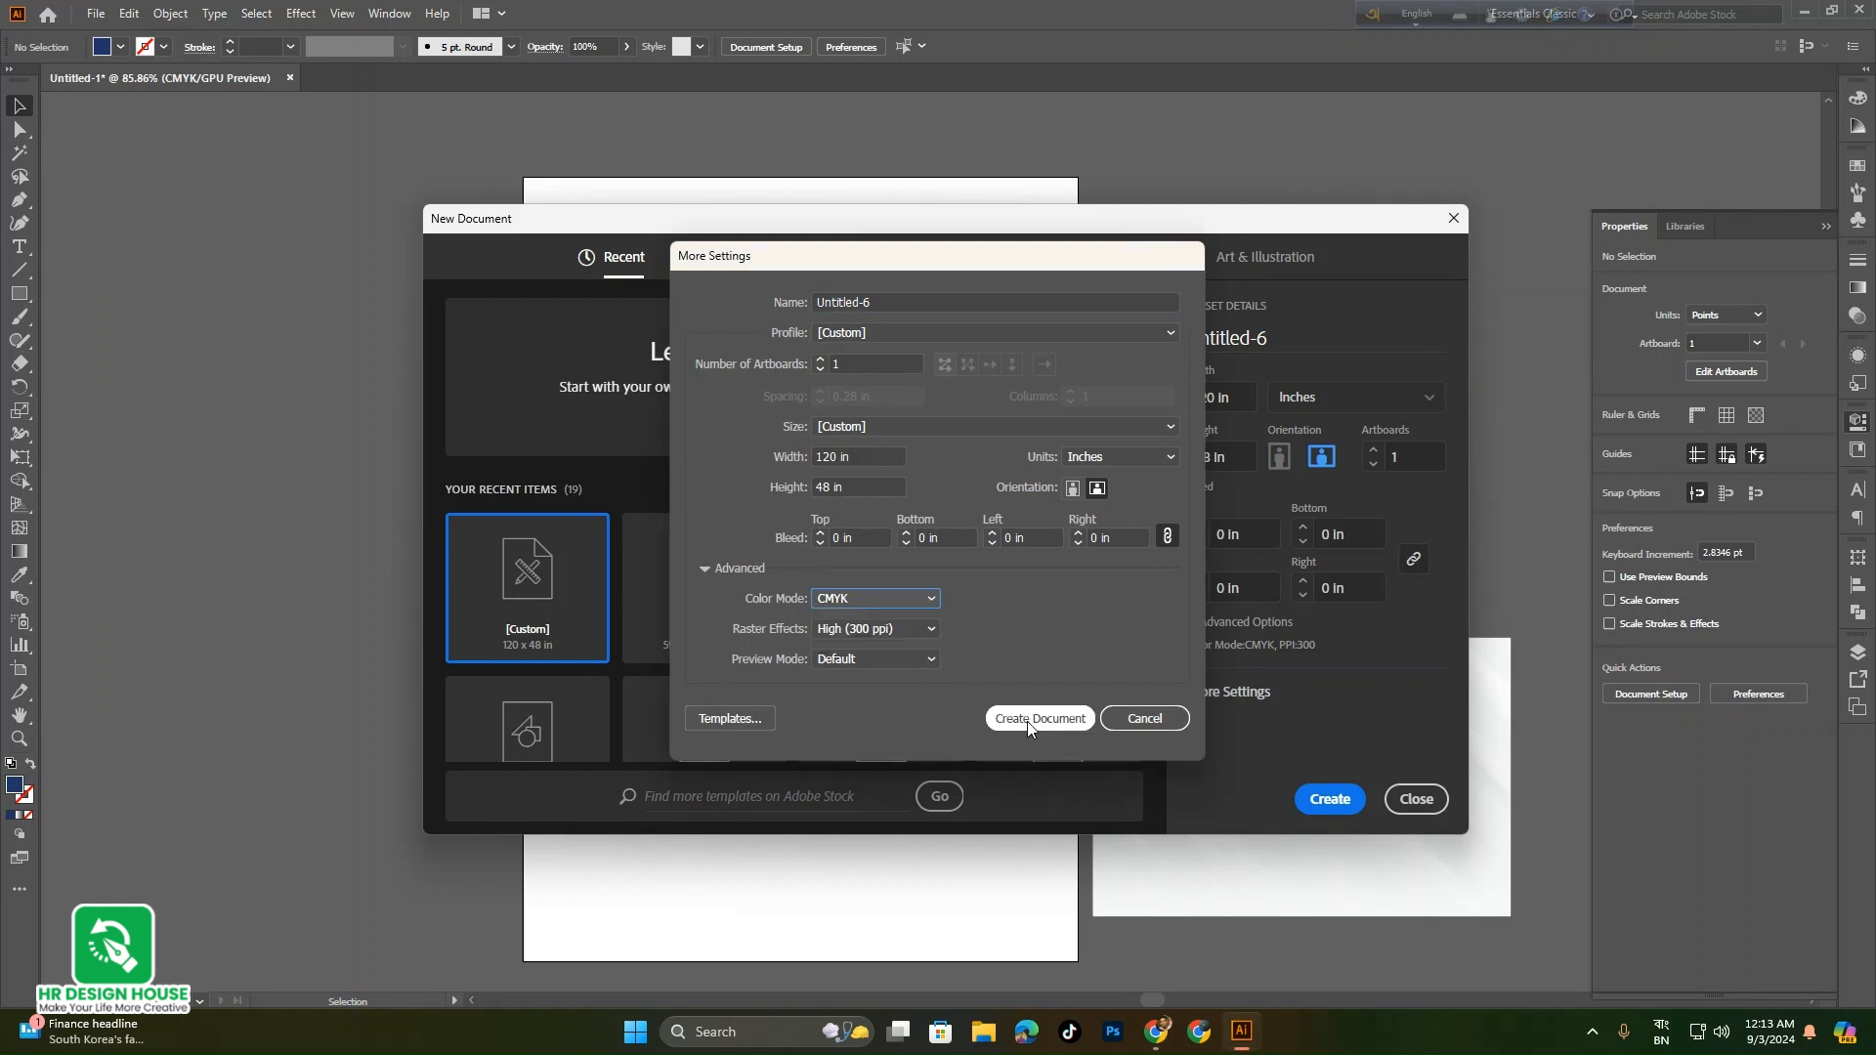
left_click(1040, 720)
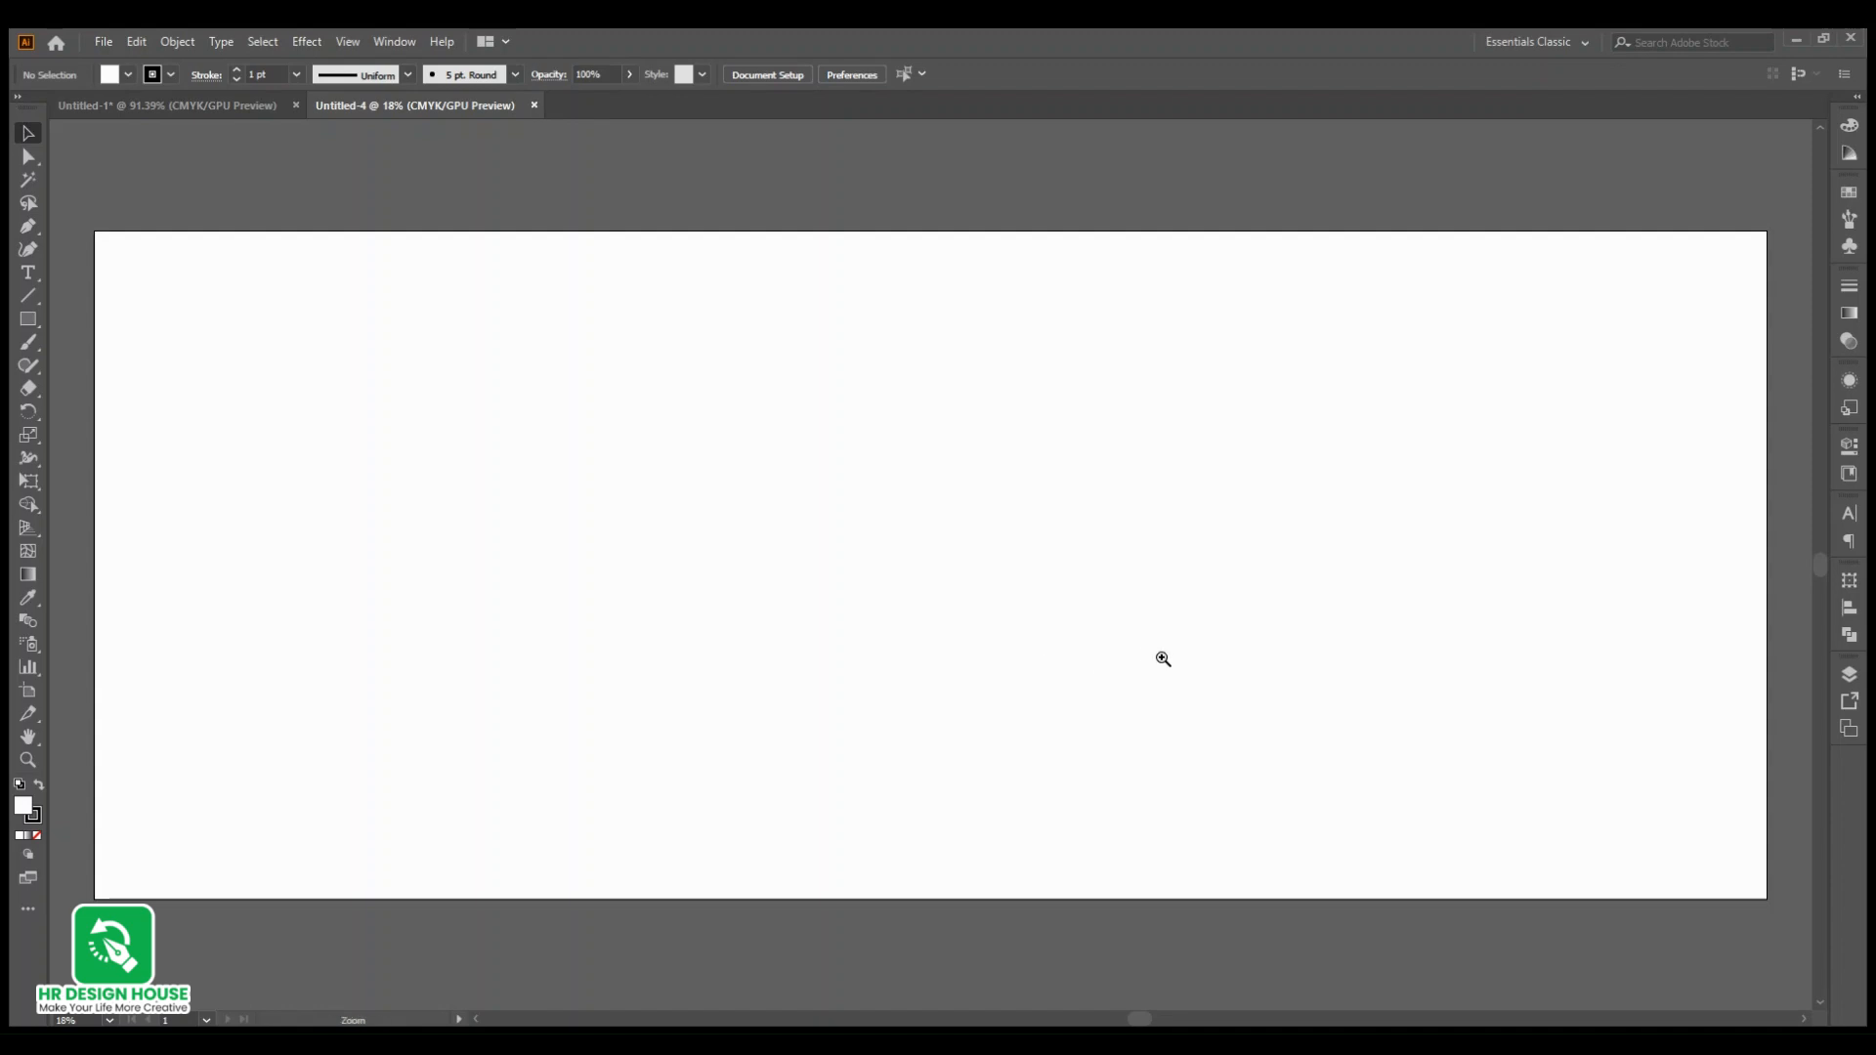
Step: Draw a white 120 × 48 in rectangle covering the whole artboard and remove its stroke
scroll(1164, 654, "down", 1)
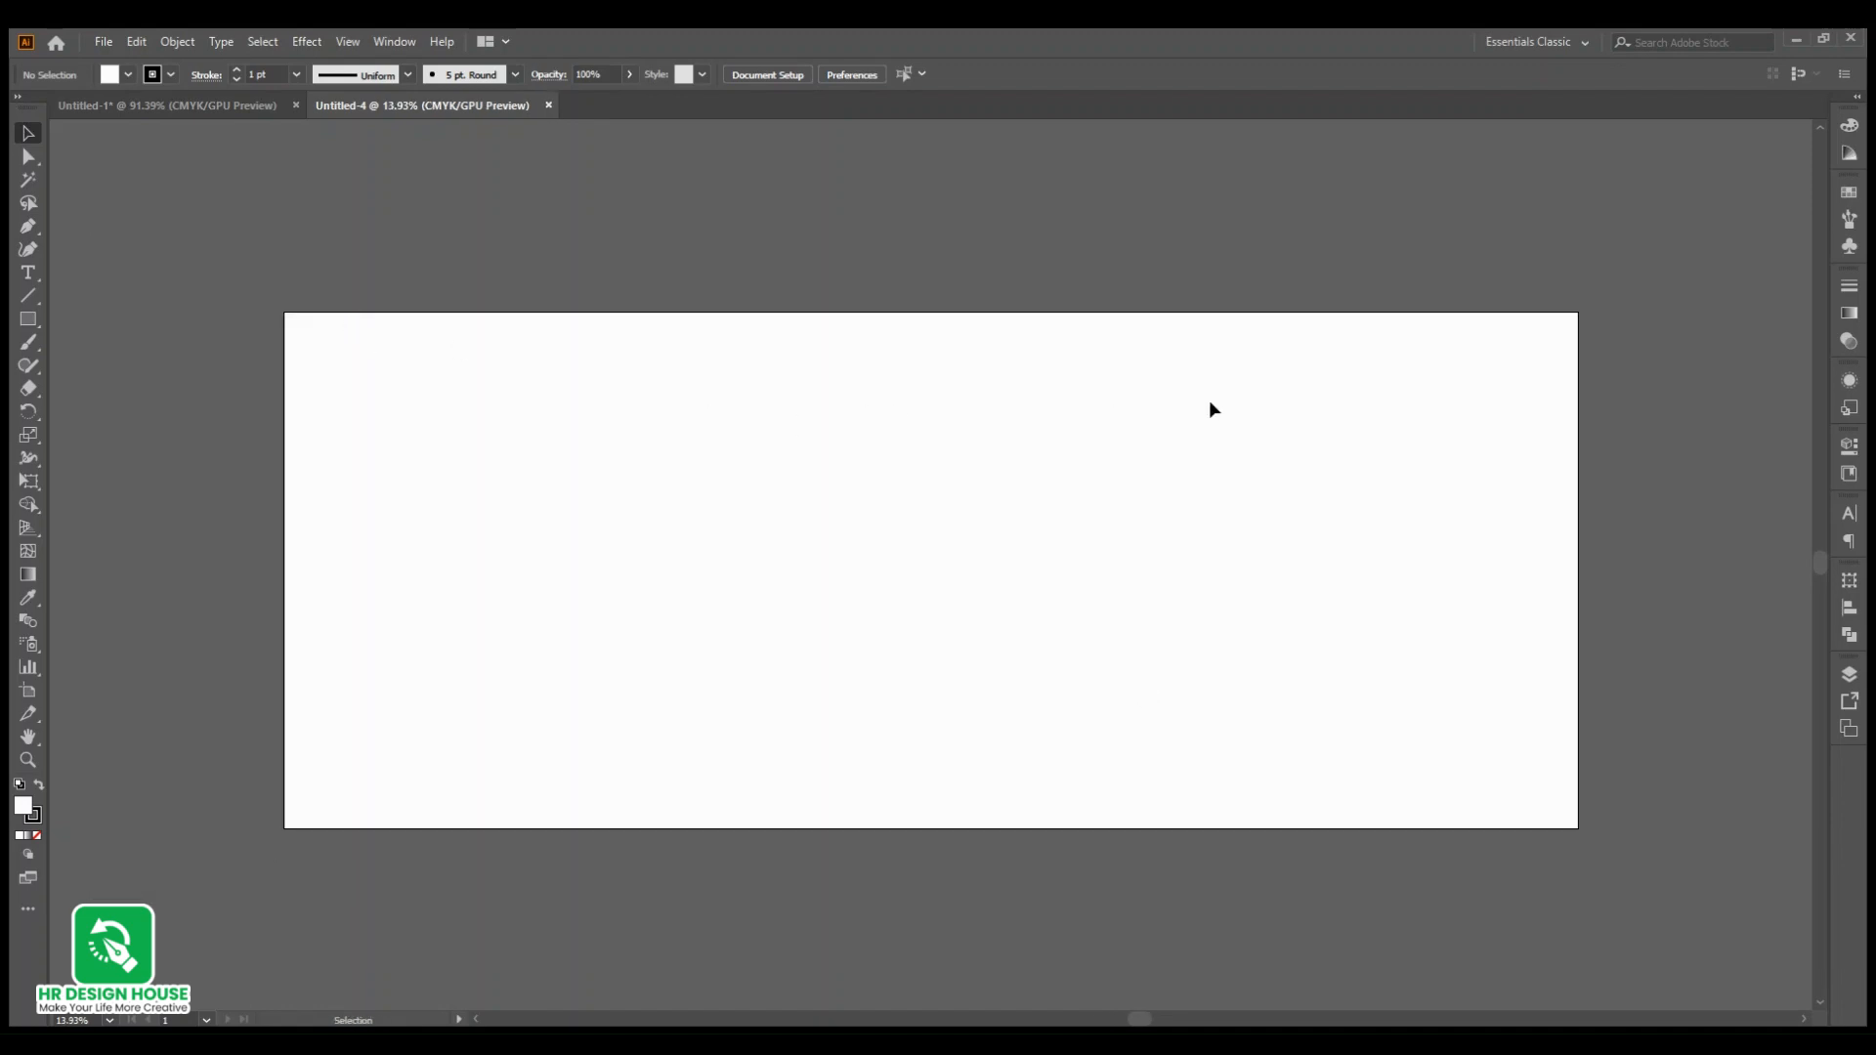
left_click_drag(1271, 647, 1272, 627)
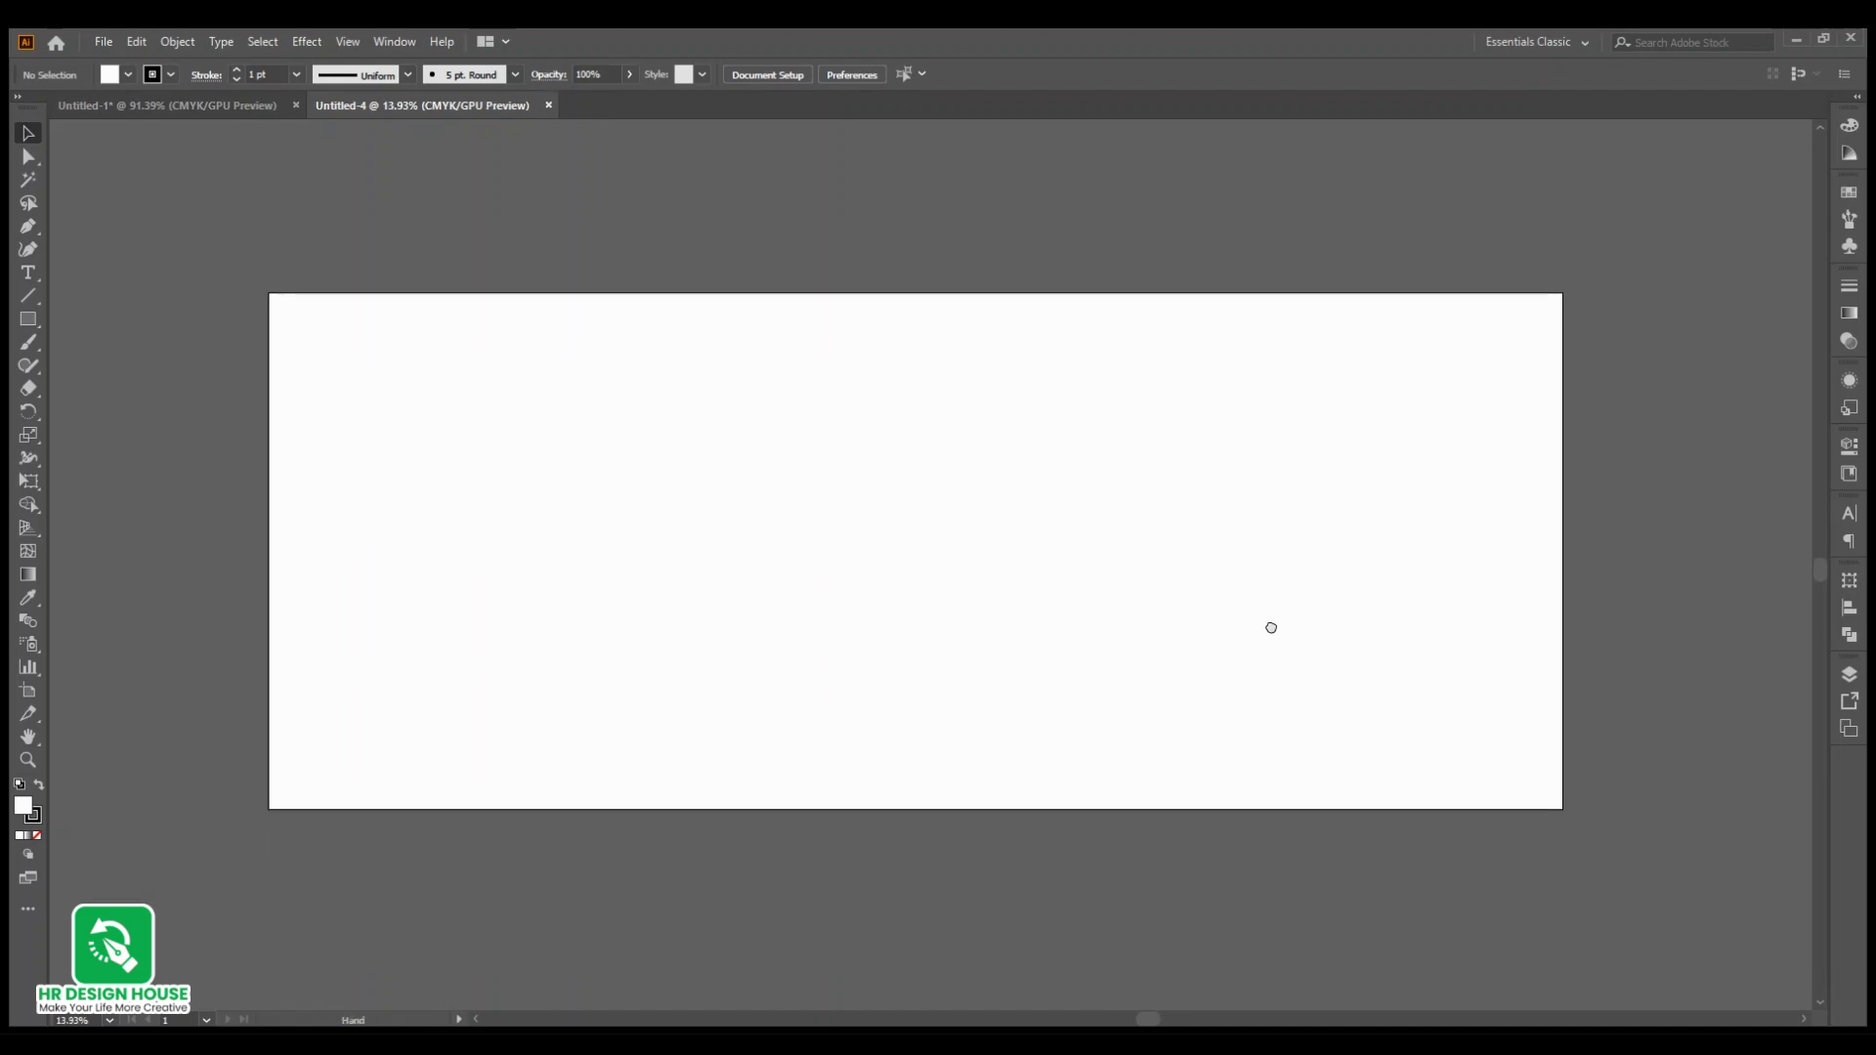
left_click_drag(897, 560, 898, 570)
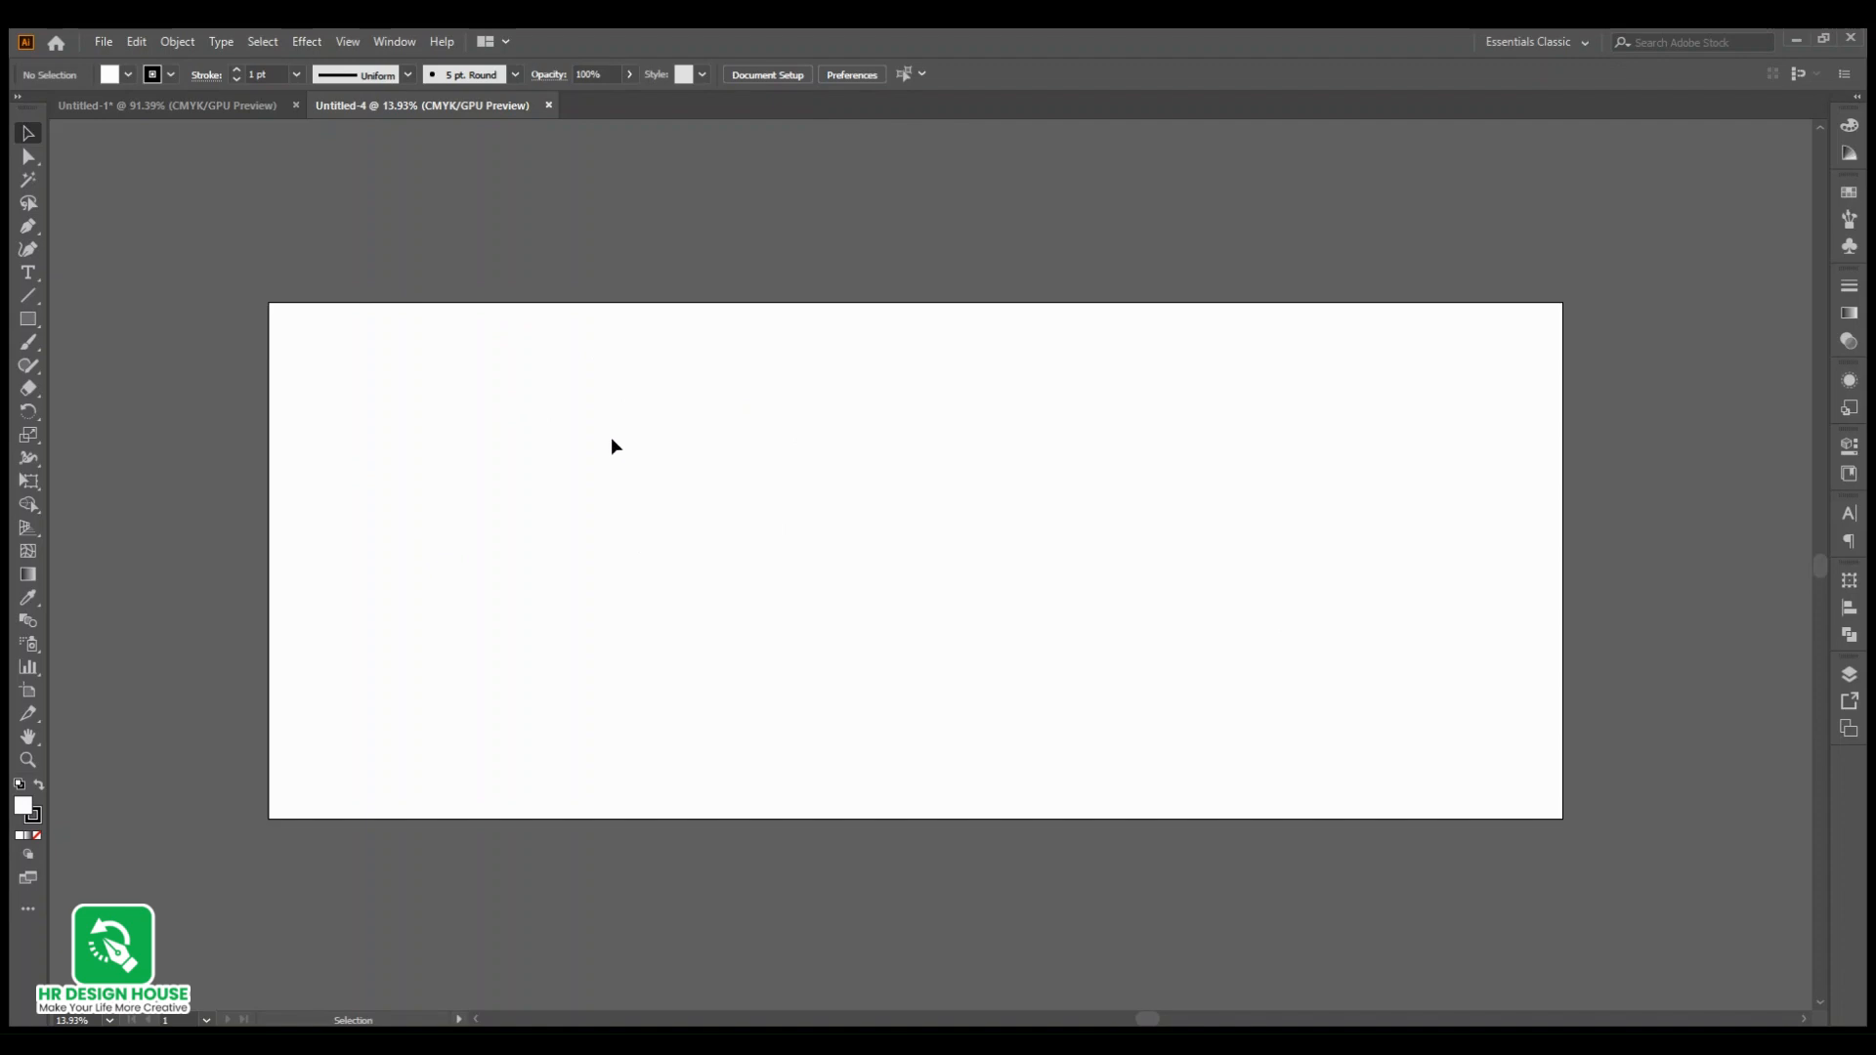
left_click(28, 320)
left_click_drag(271, 305, 1561, 819)
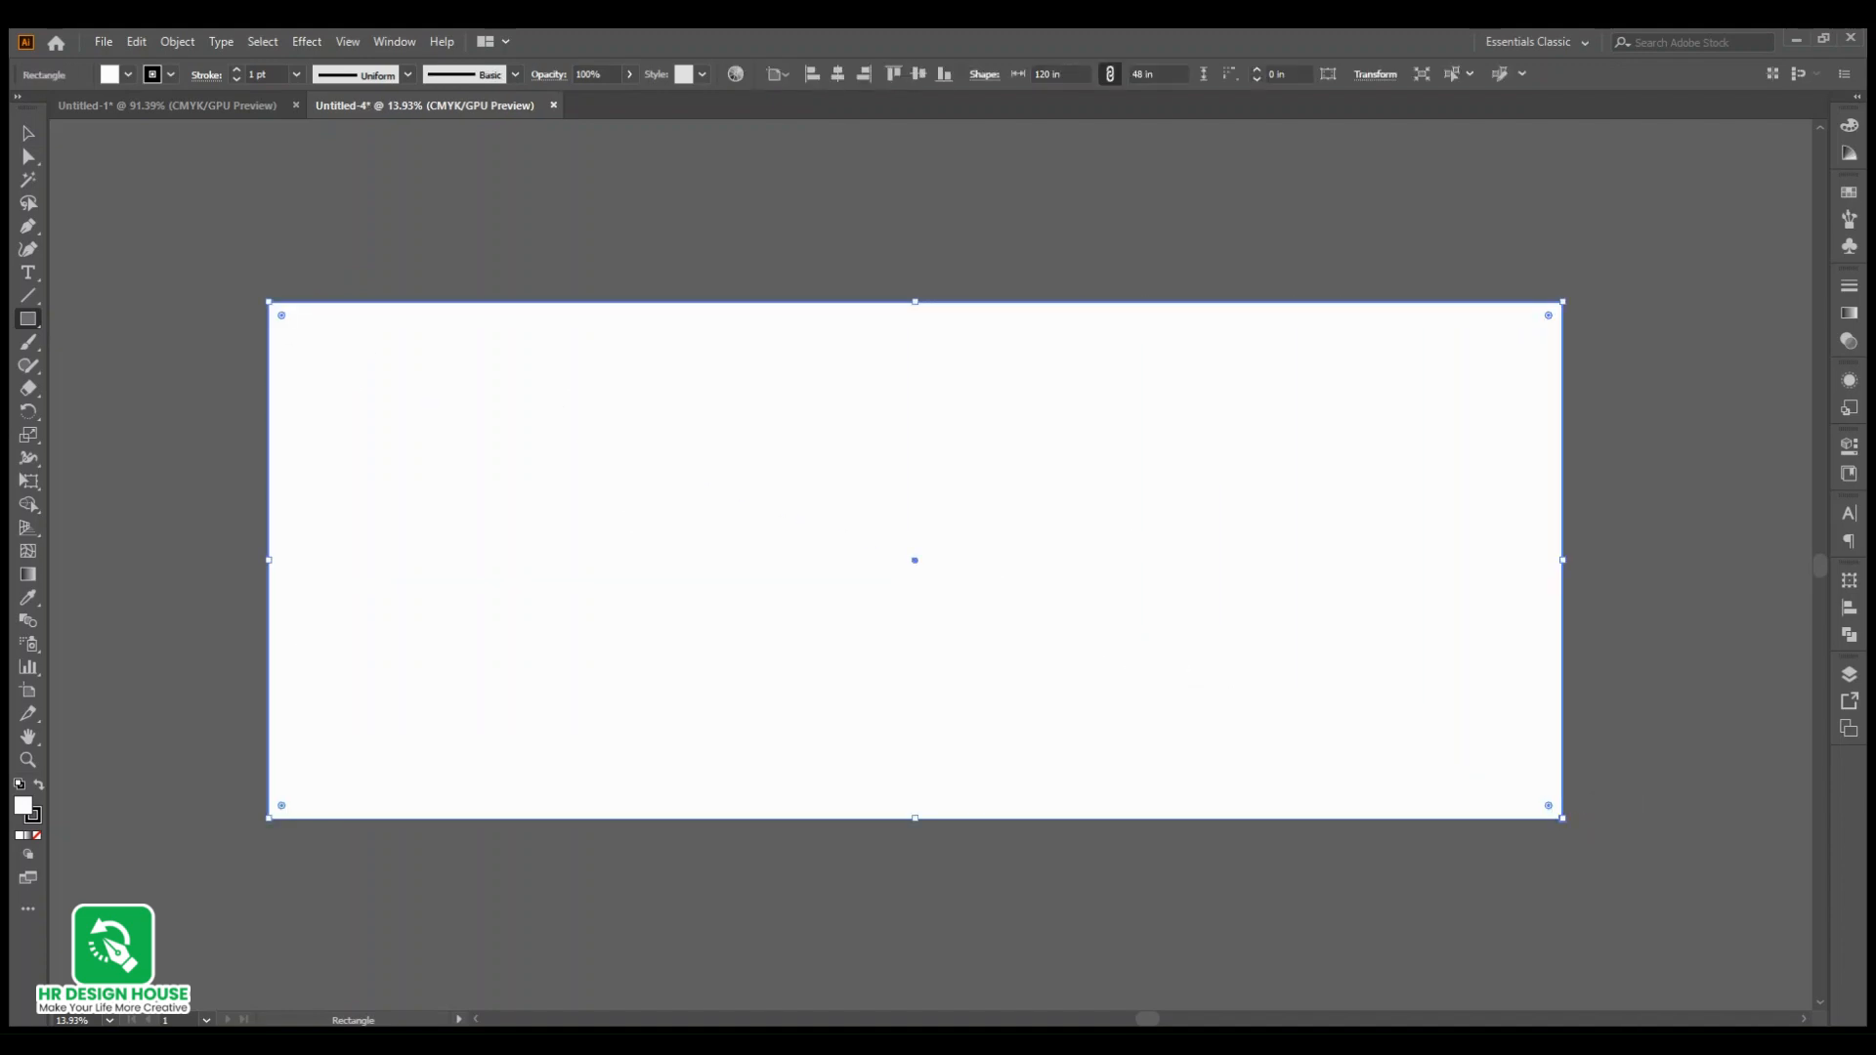
left_click(30, 134)
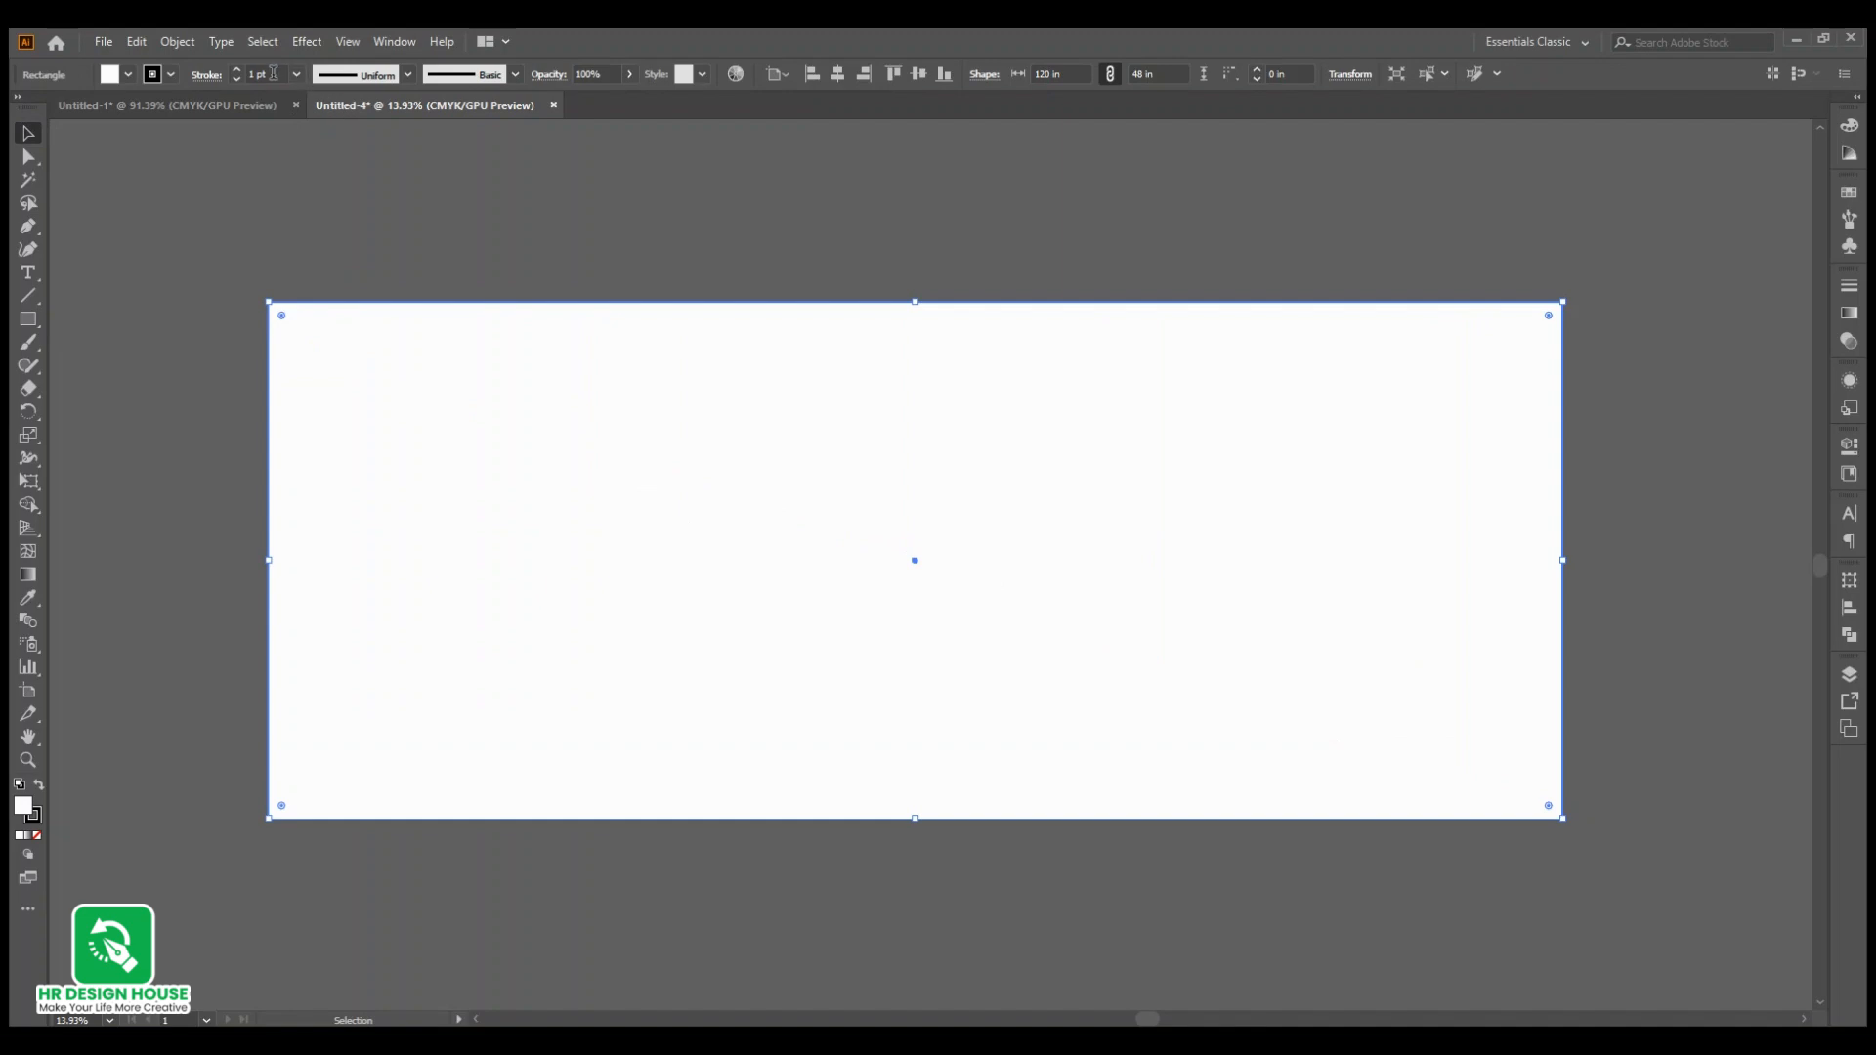
scroll(273, 74, "down", 1)
left_click(493, 260)
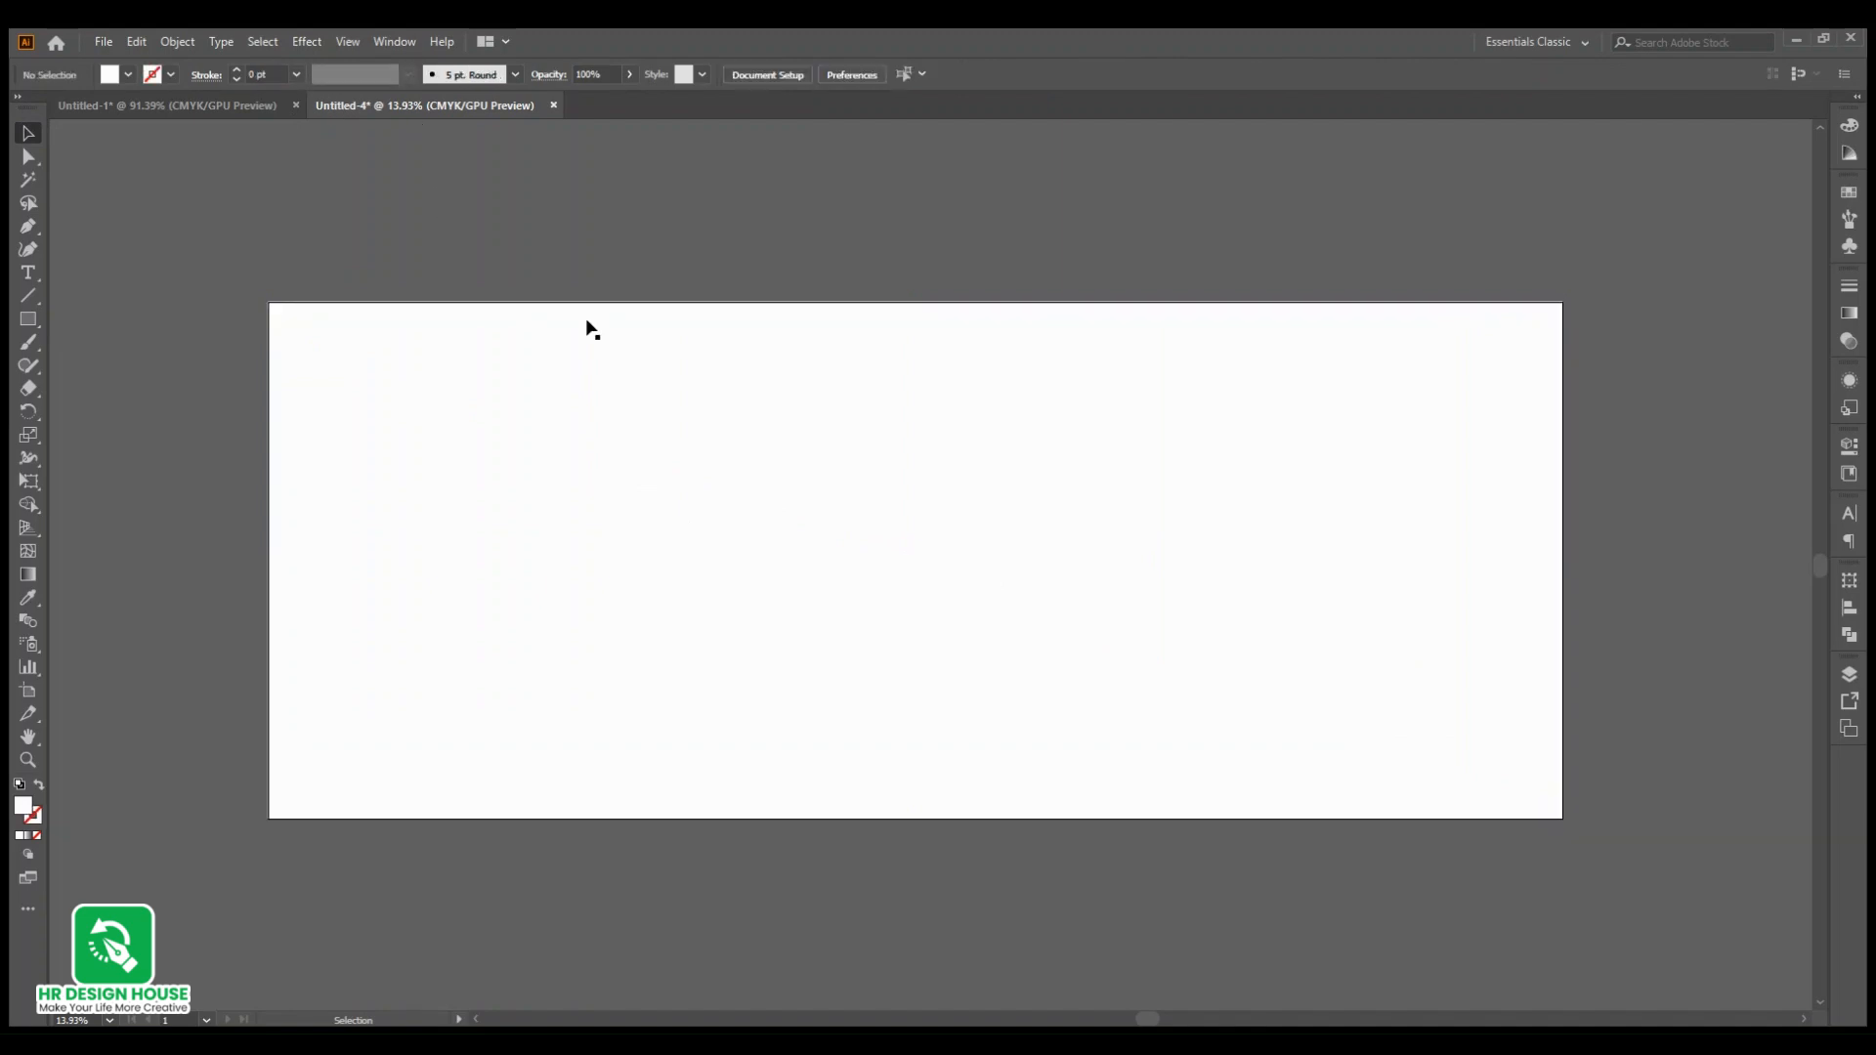
Step: Offset the background rectangle's path inward to create an inner rectangle of 112 × 40 in
left_click_drag(770, 418, 760, 442)
left_click(840, 455)
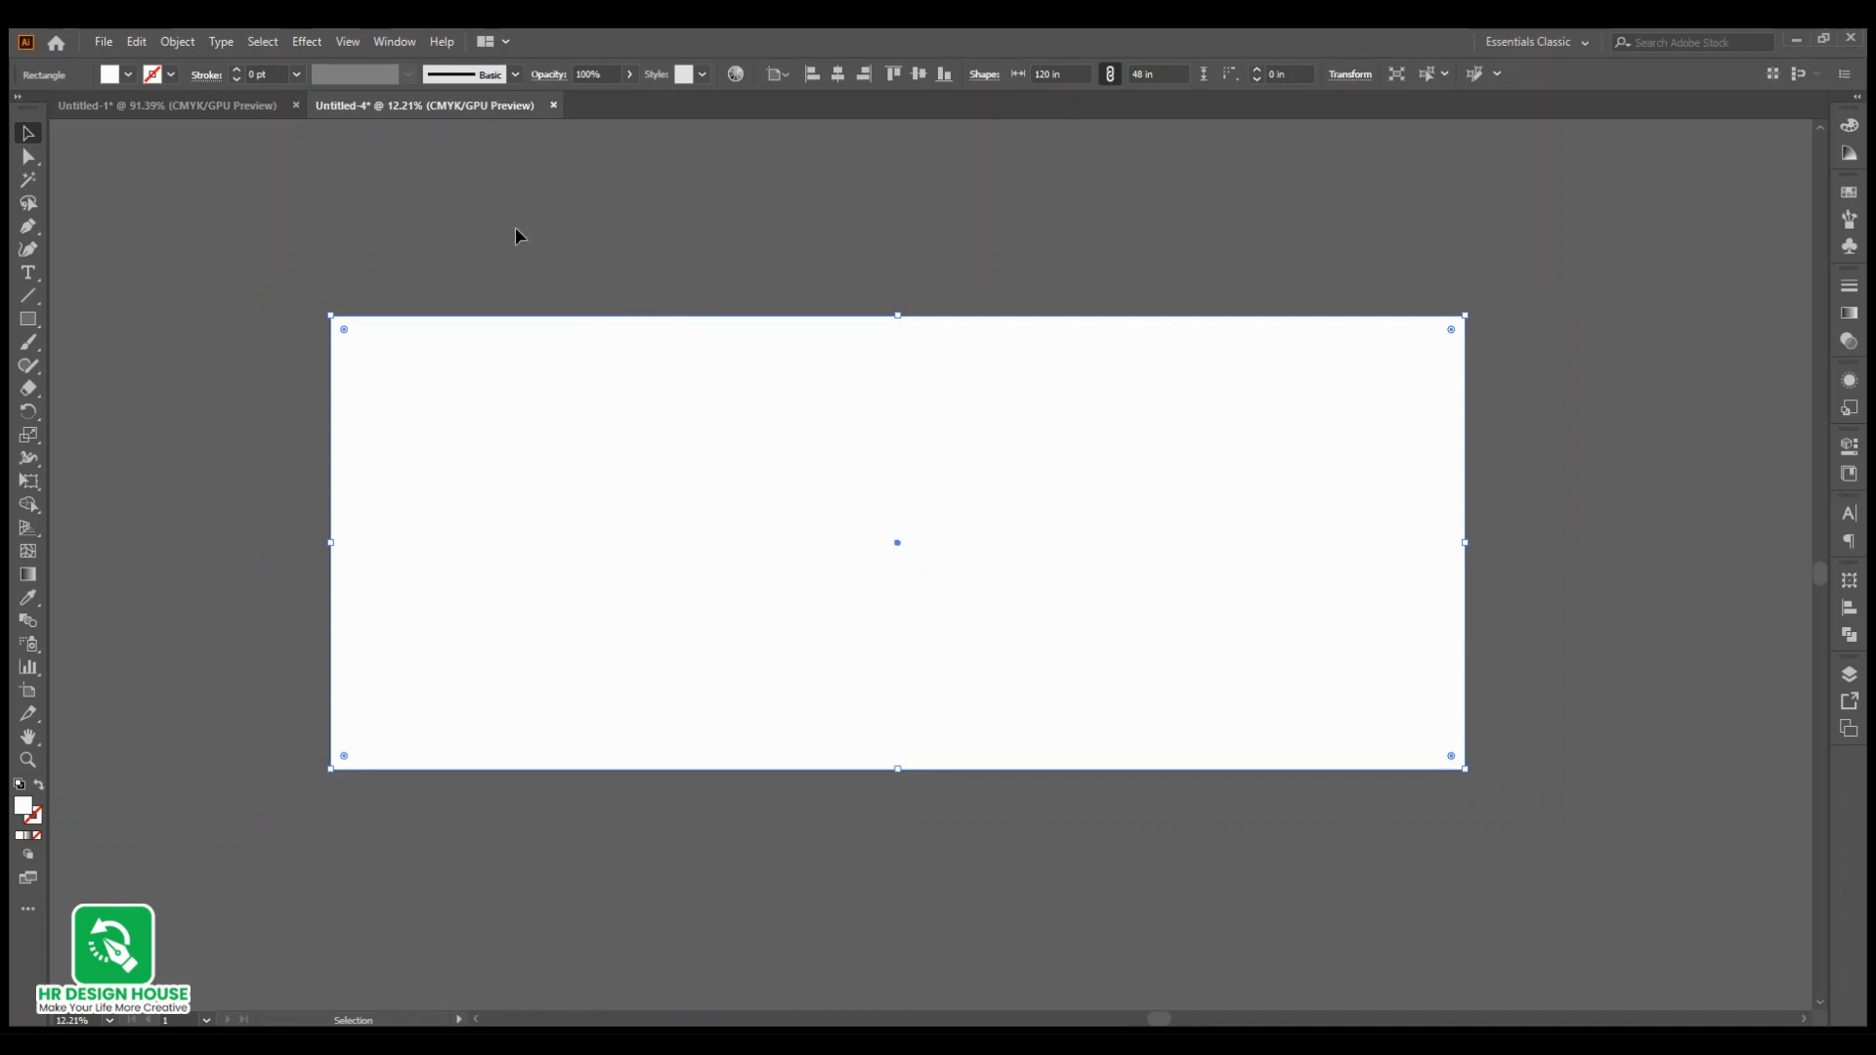
left_click(554, 246)
left_click(896, 475)
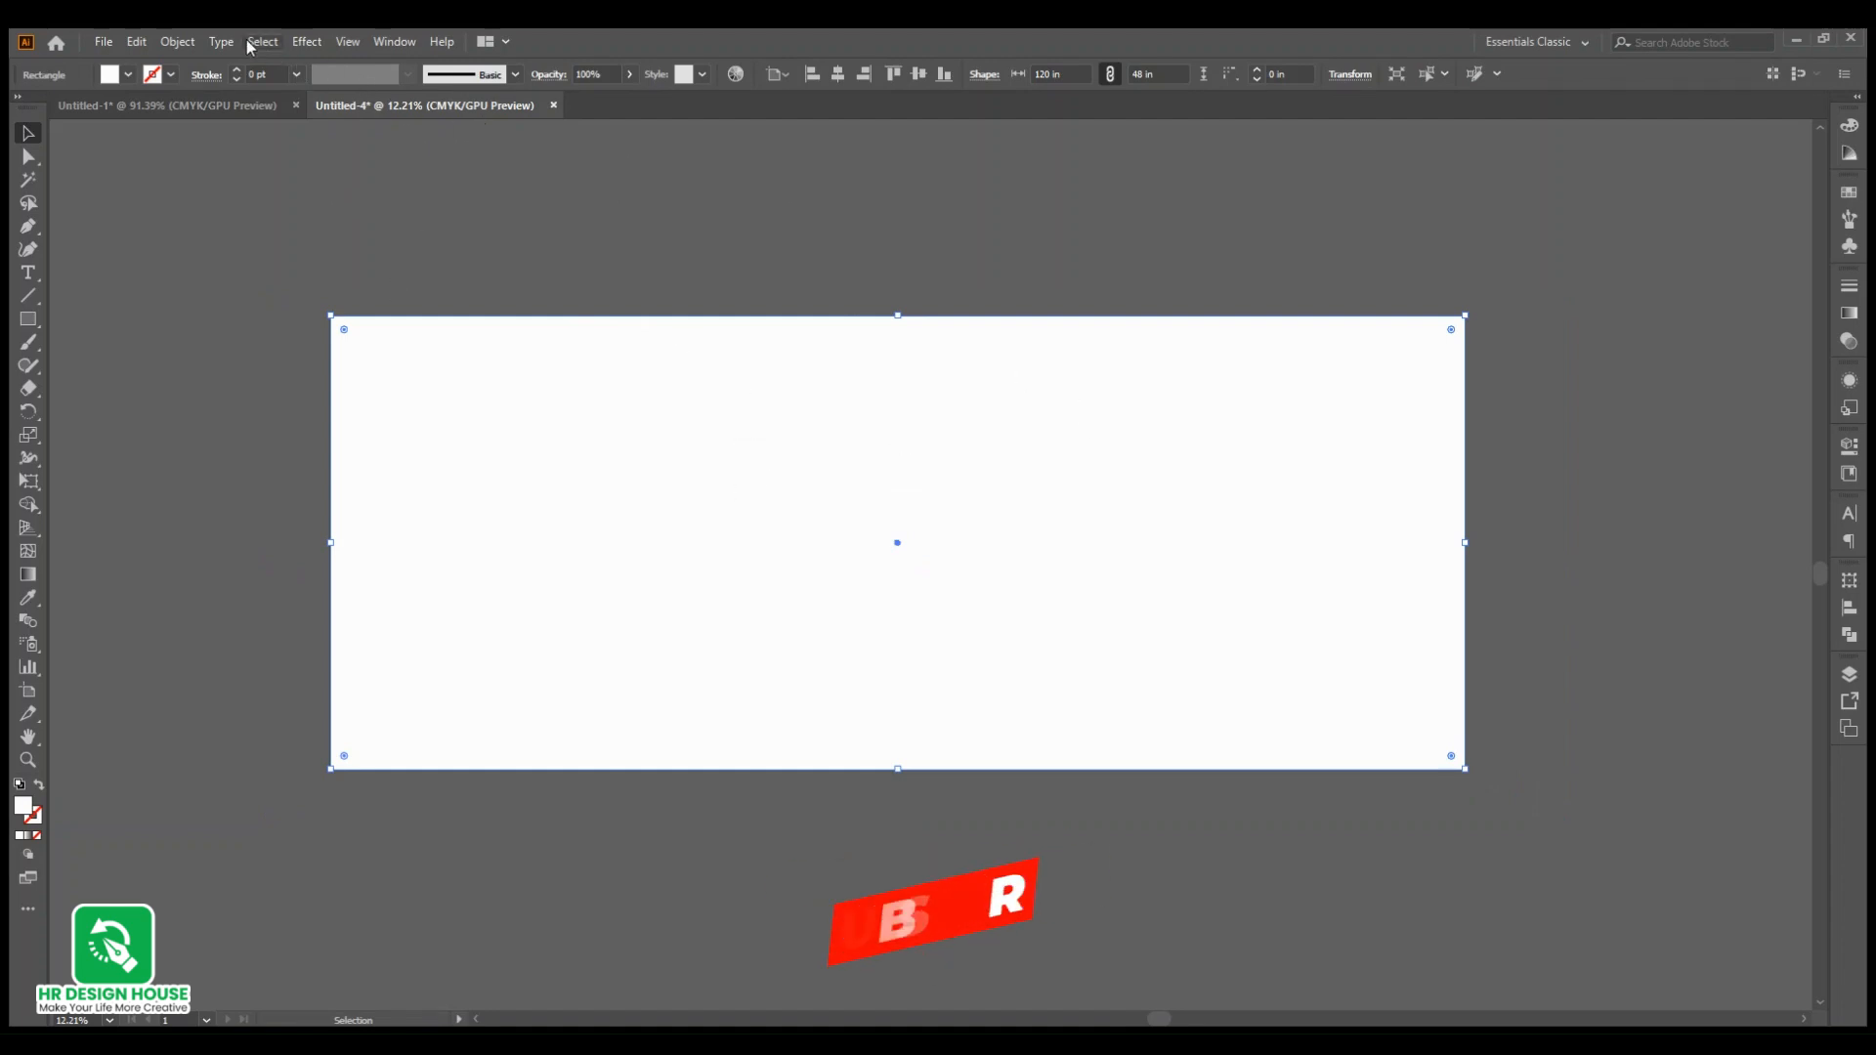
left_click(189, 42)
left_click(978, 290)
left_click(932, 426)
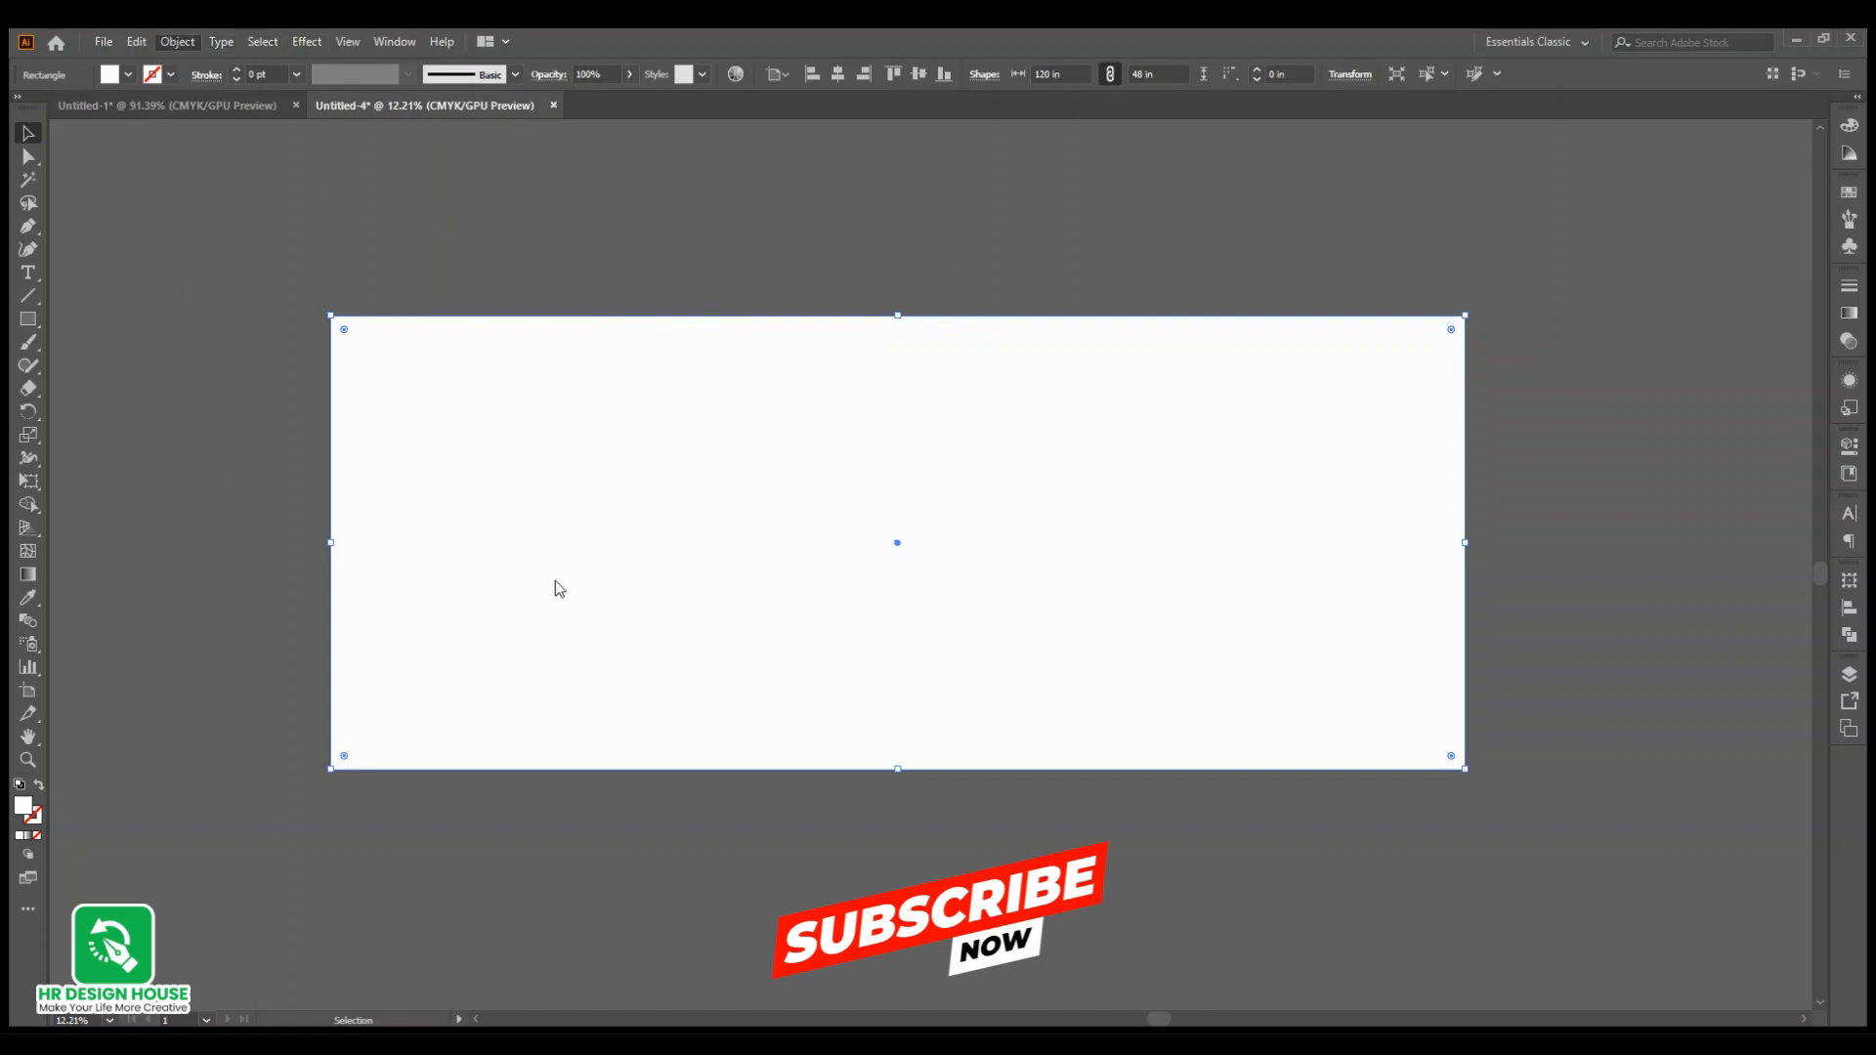
left_click(1399, 307)
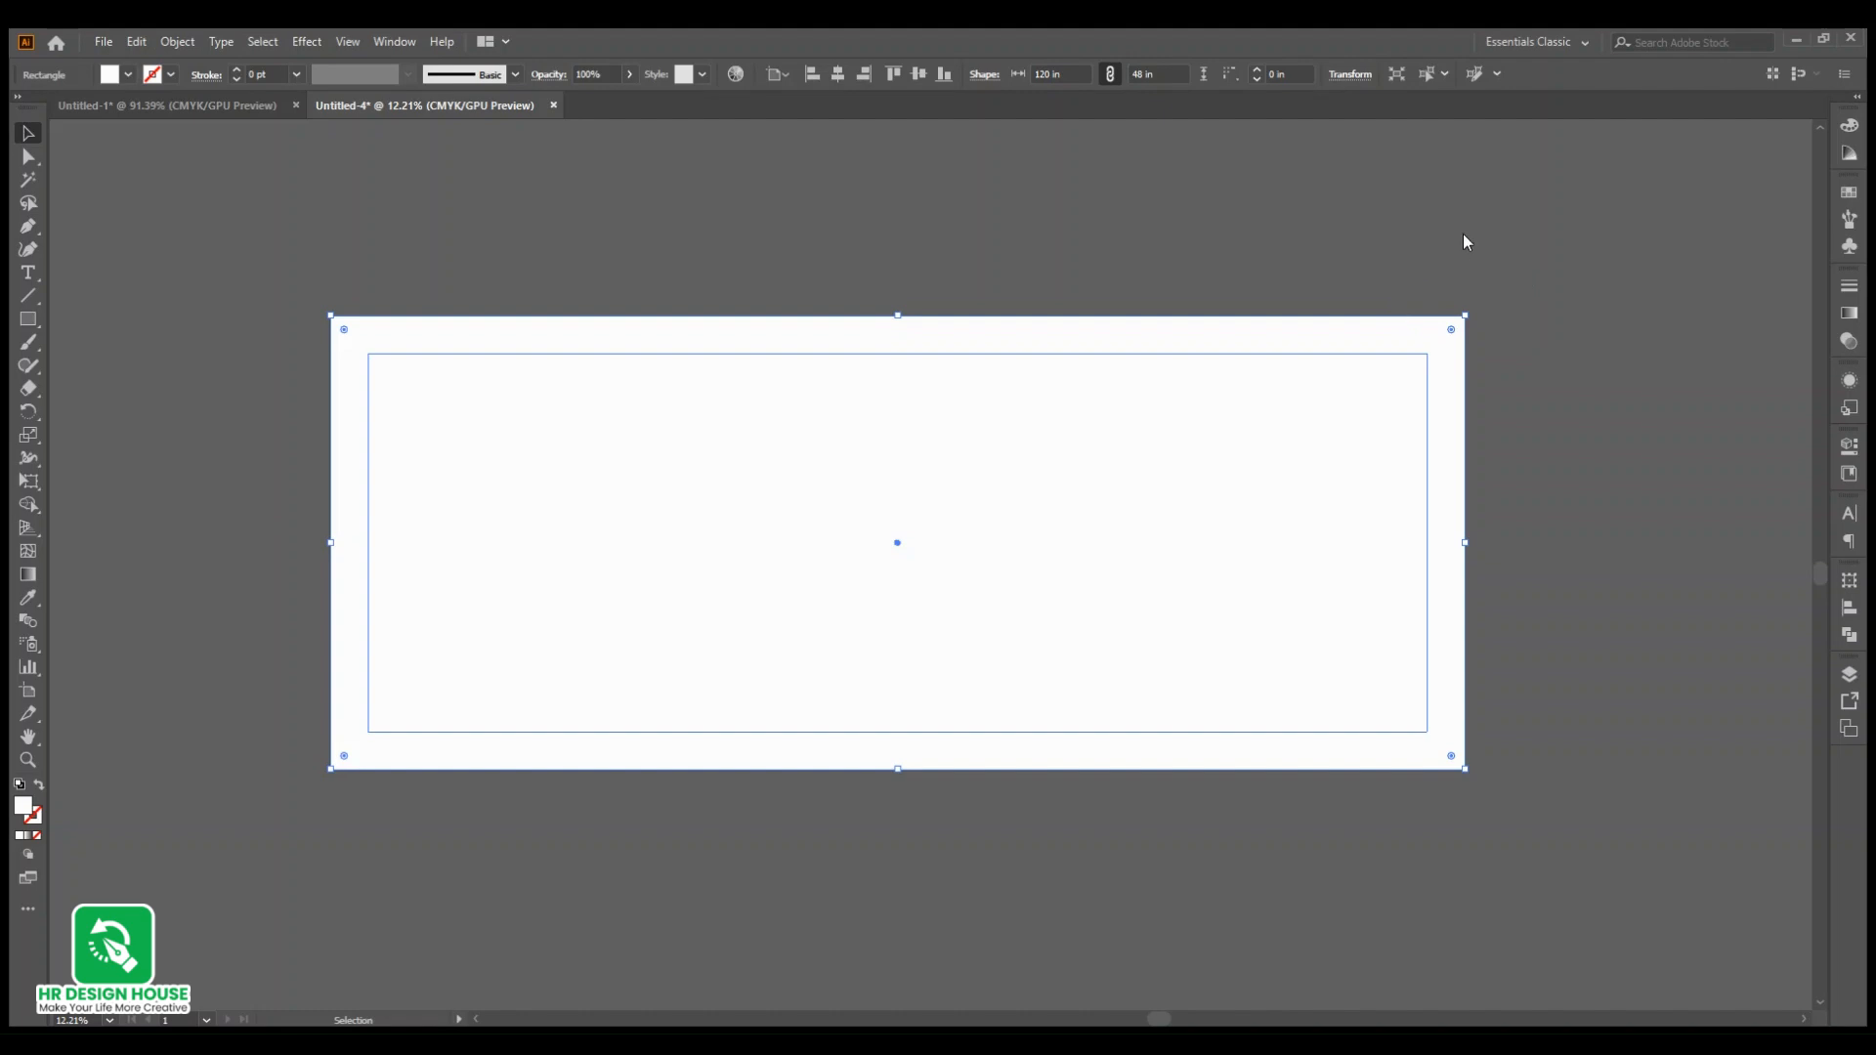
key("Down")
key("Return")
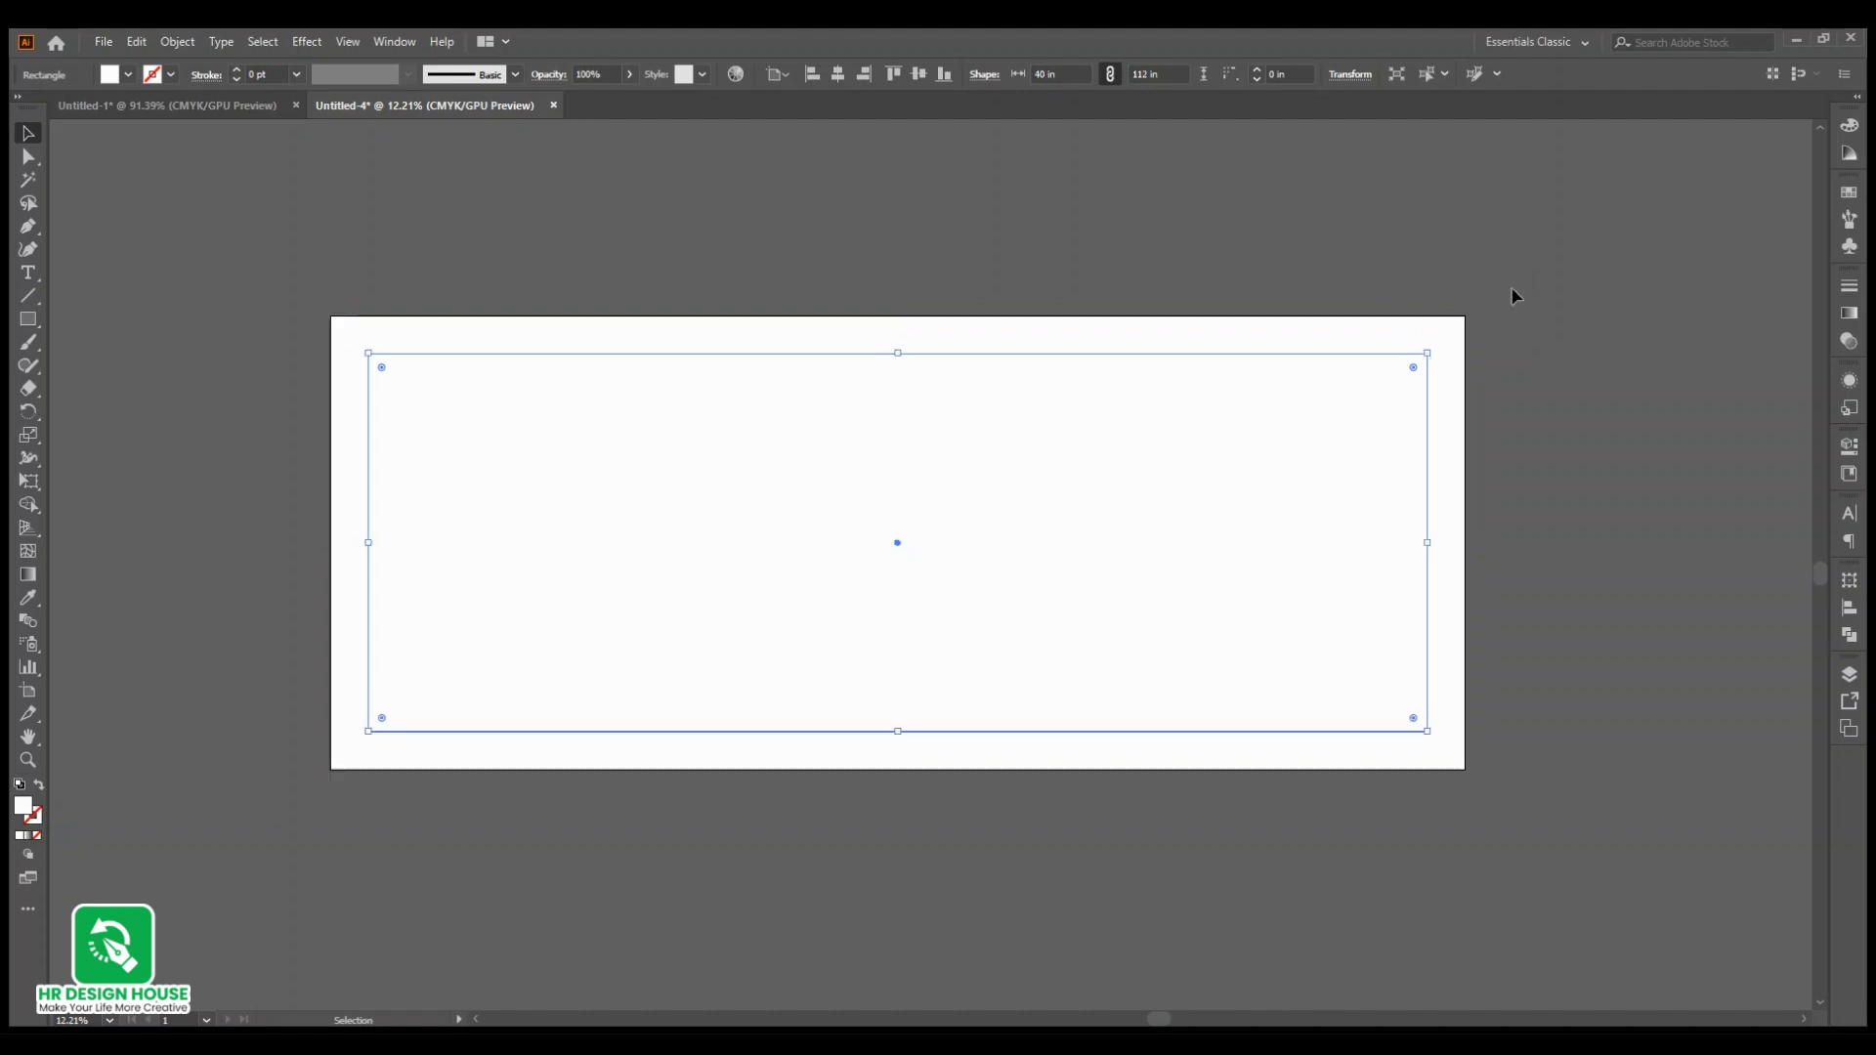
Step: Give the inner rectangle a red stroke 20 pt thick
left_click(260, 76)
key("Up")
key("Up")
key("Up")
key("Up")
key("Up")
key("Up")
key("Up")
key("Up")
key("Up")
key("Up")
key("Up")
key("Up")
key("Up")
key("Up")
key("Up")
key("Up")
key("Up")
key("Up")
key("Up")
key("Up")
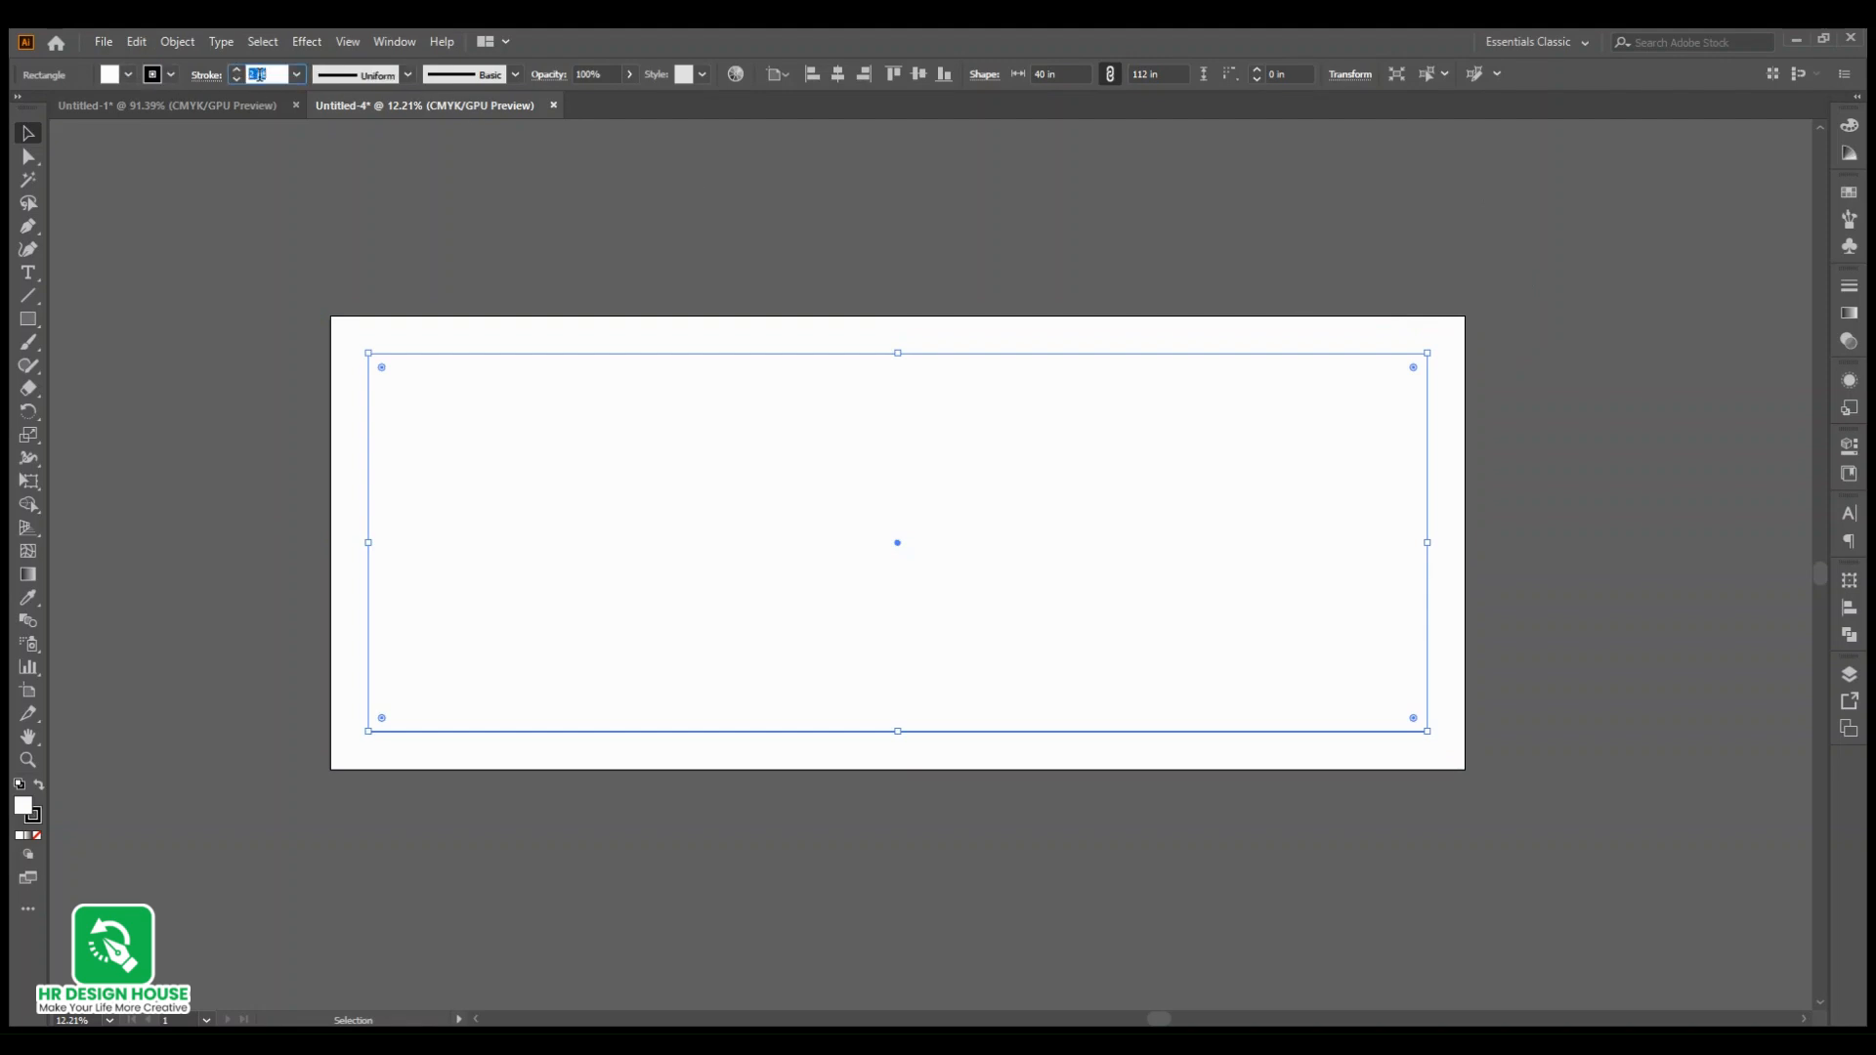
key("Down")
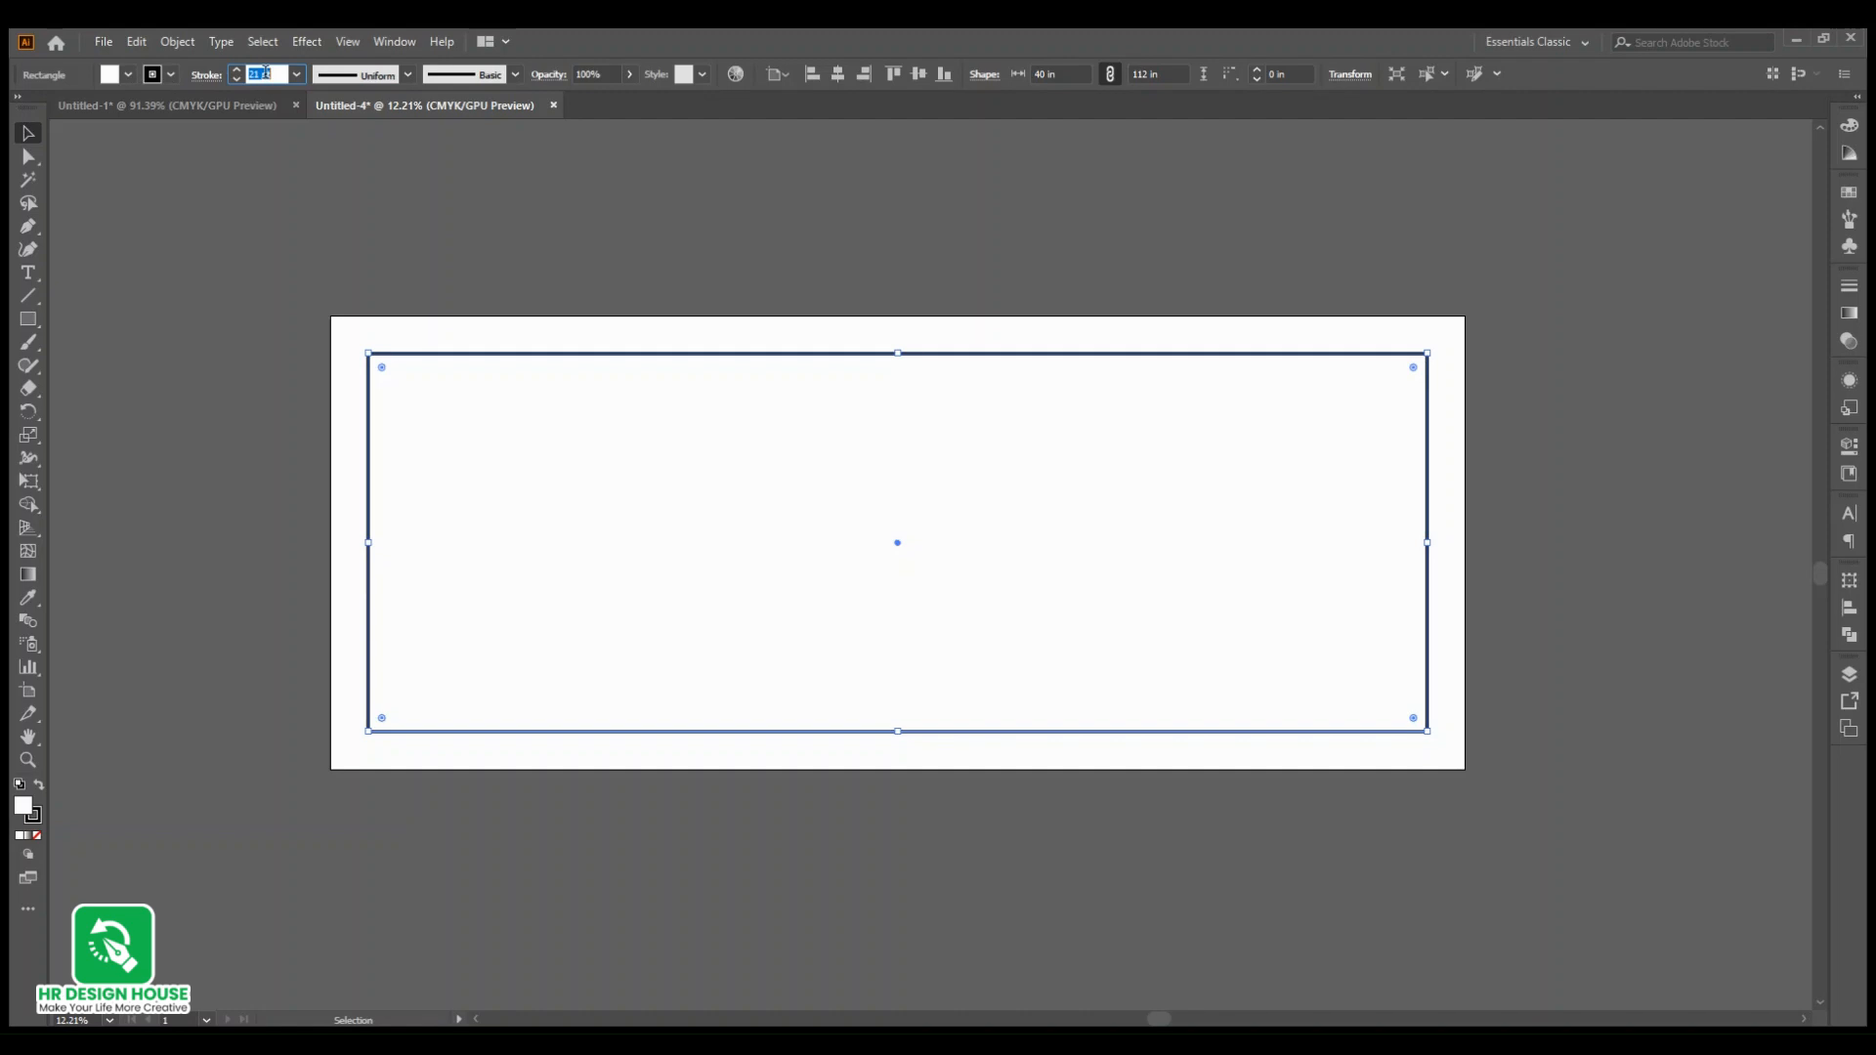
left_click(29, 135)
left_click(678, 242)
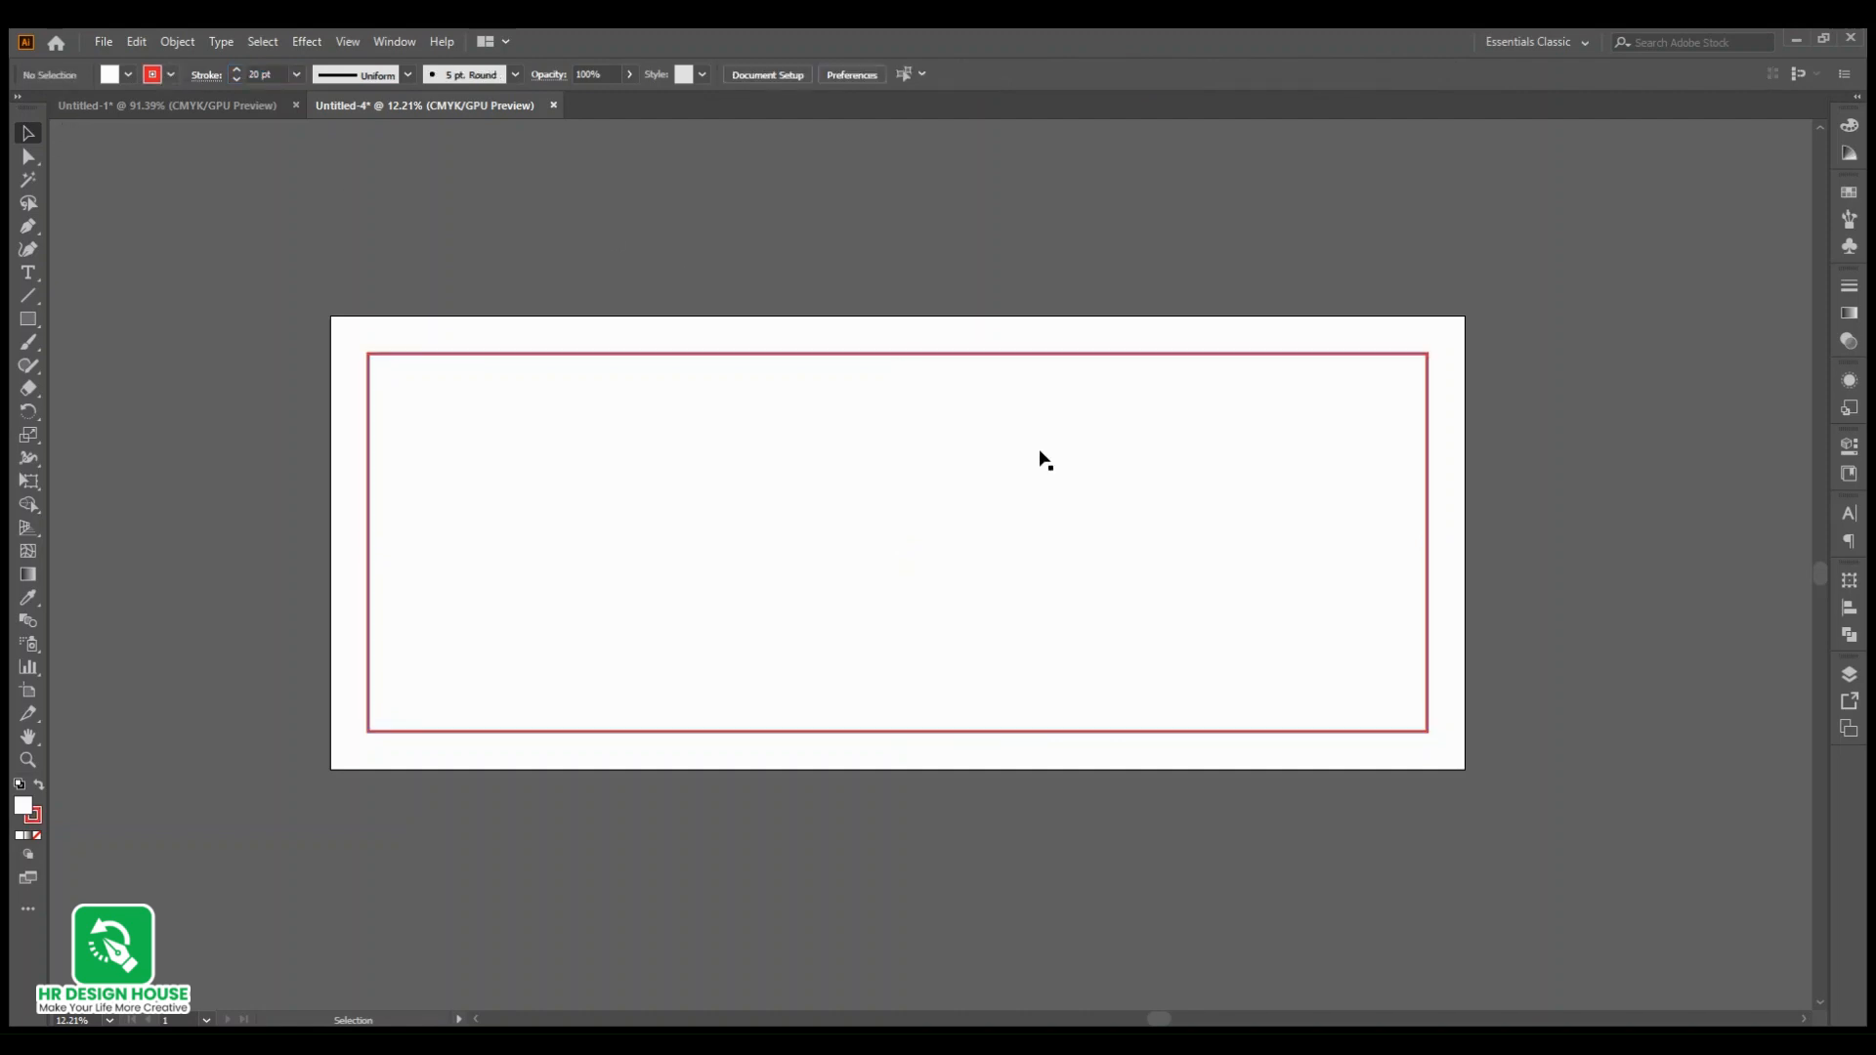
Step: Offset the red-stroked rectangle's path inward to create another rectangle of 110 × 38 in
left_click_drag(1339, 619, 1278, 617)
left_click(1229, 518)
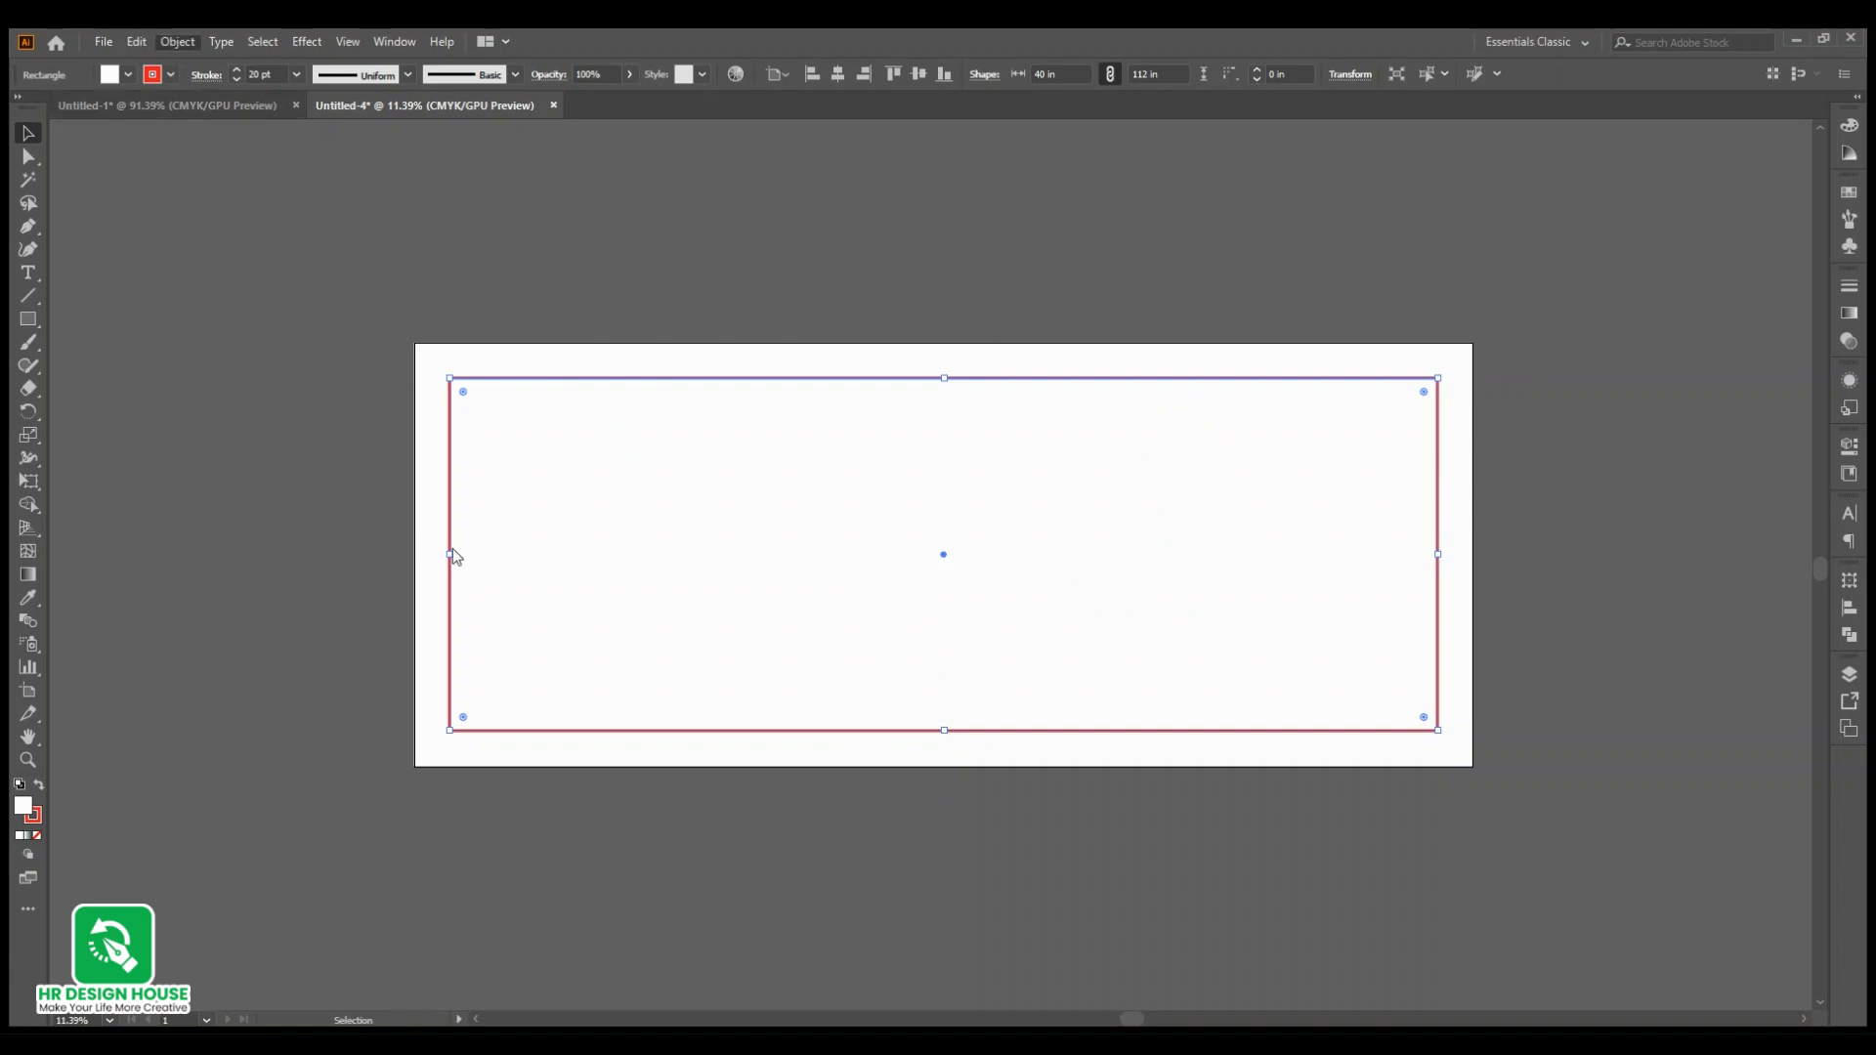
key("ctrl+[")
scroll(1468, 187, "up", 18)
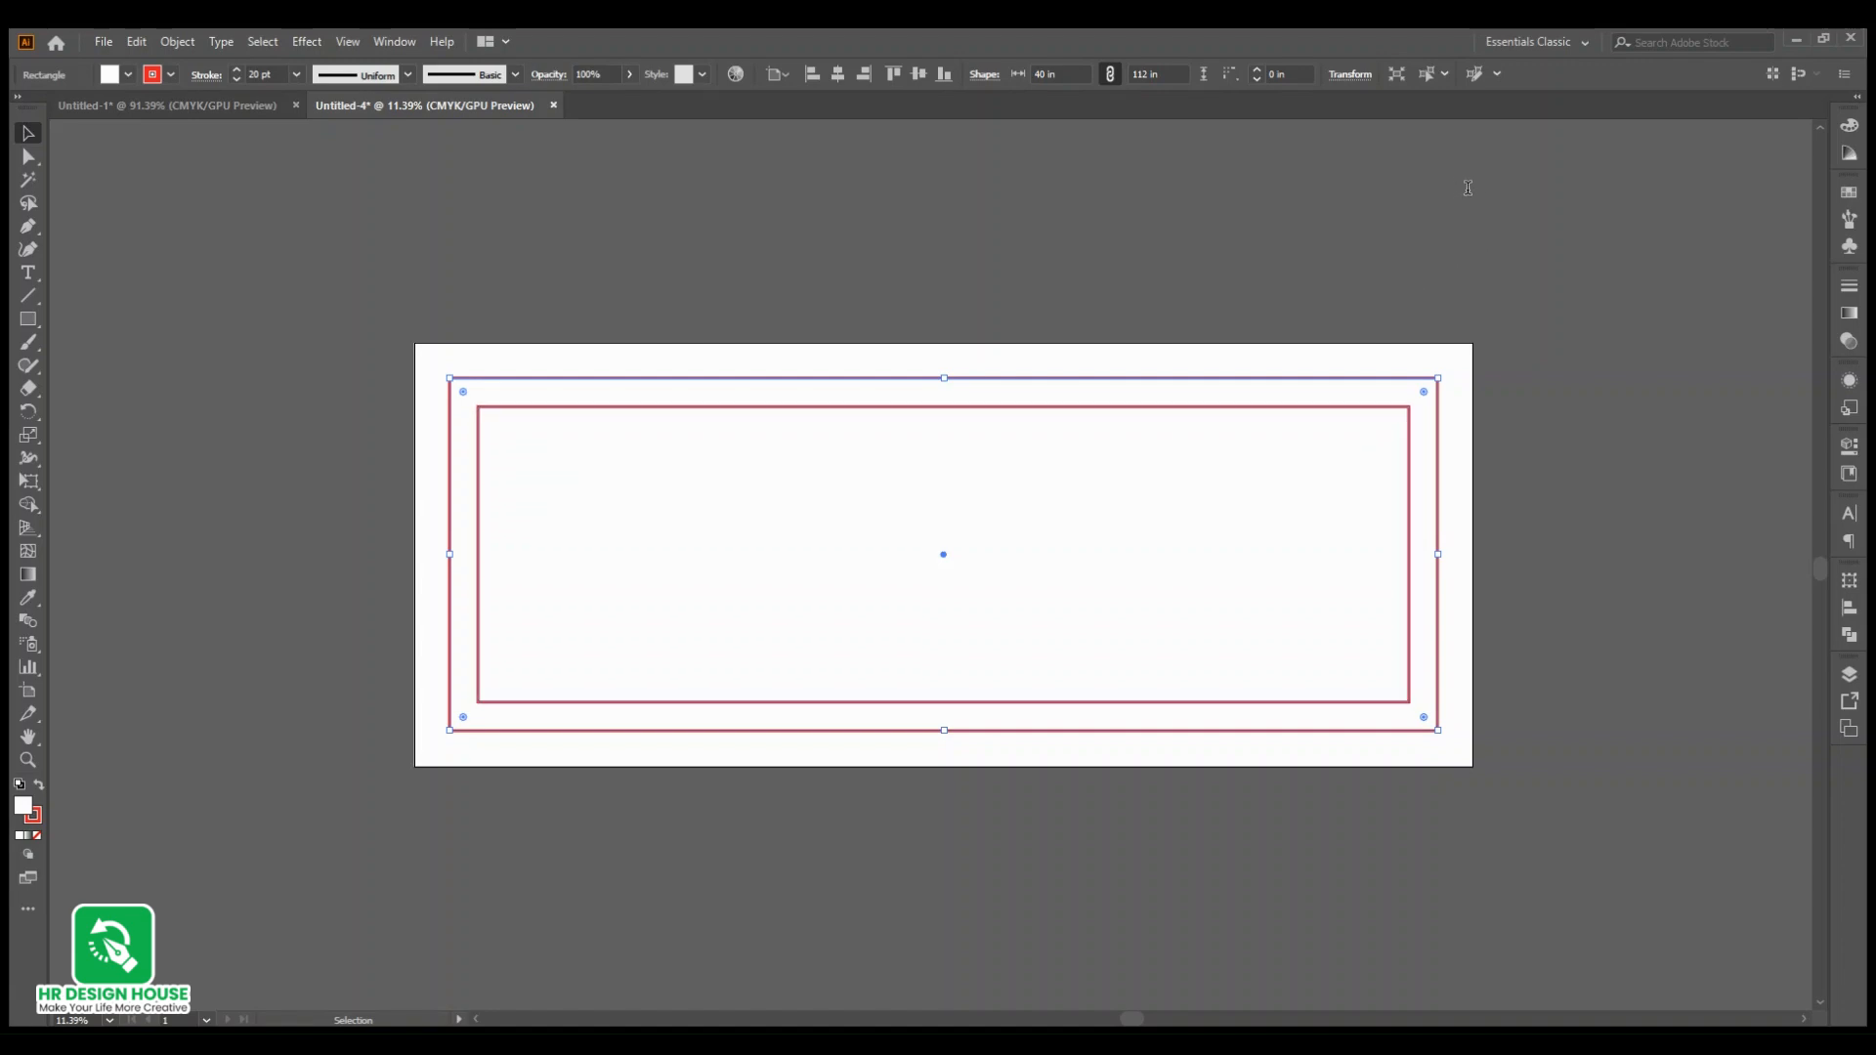
scroll(1467, 187, "up", 8)
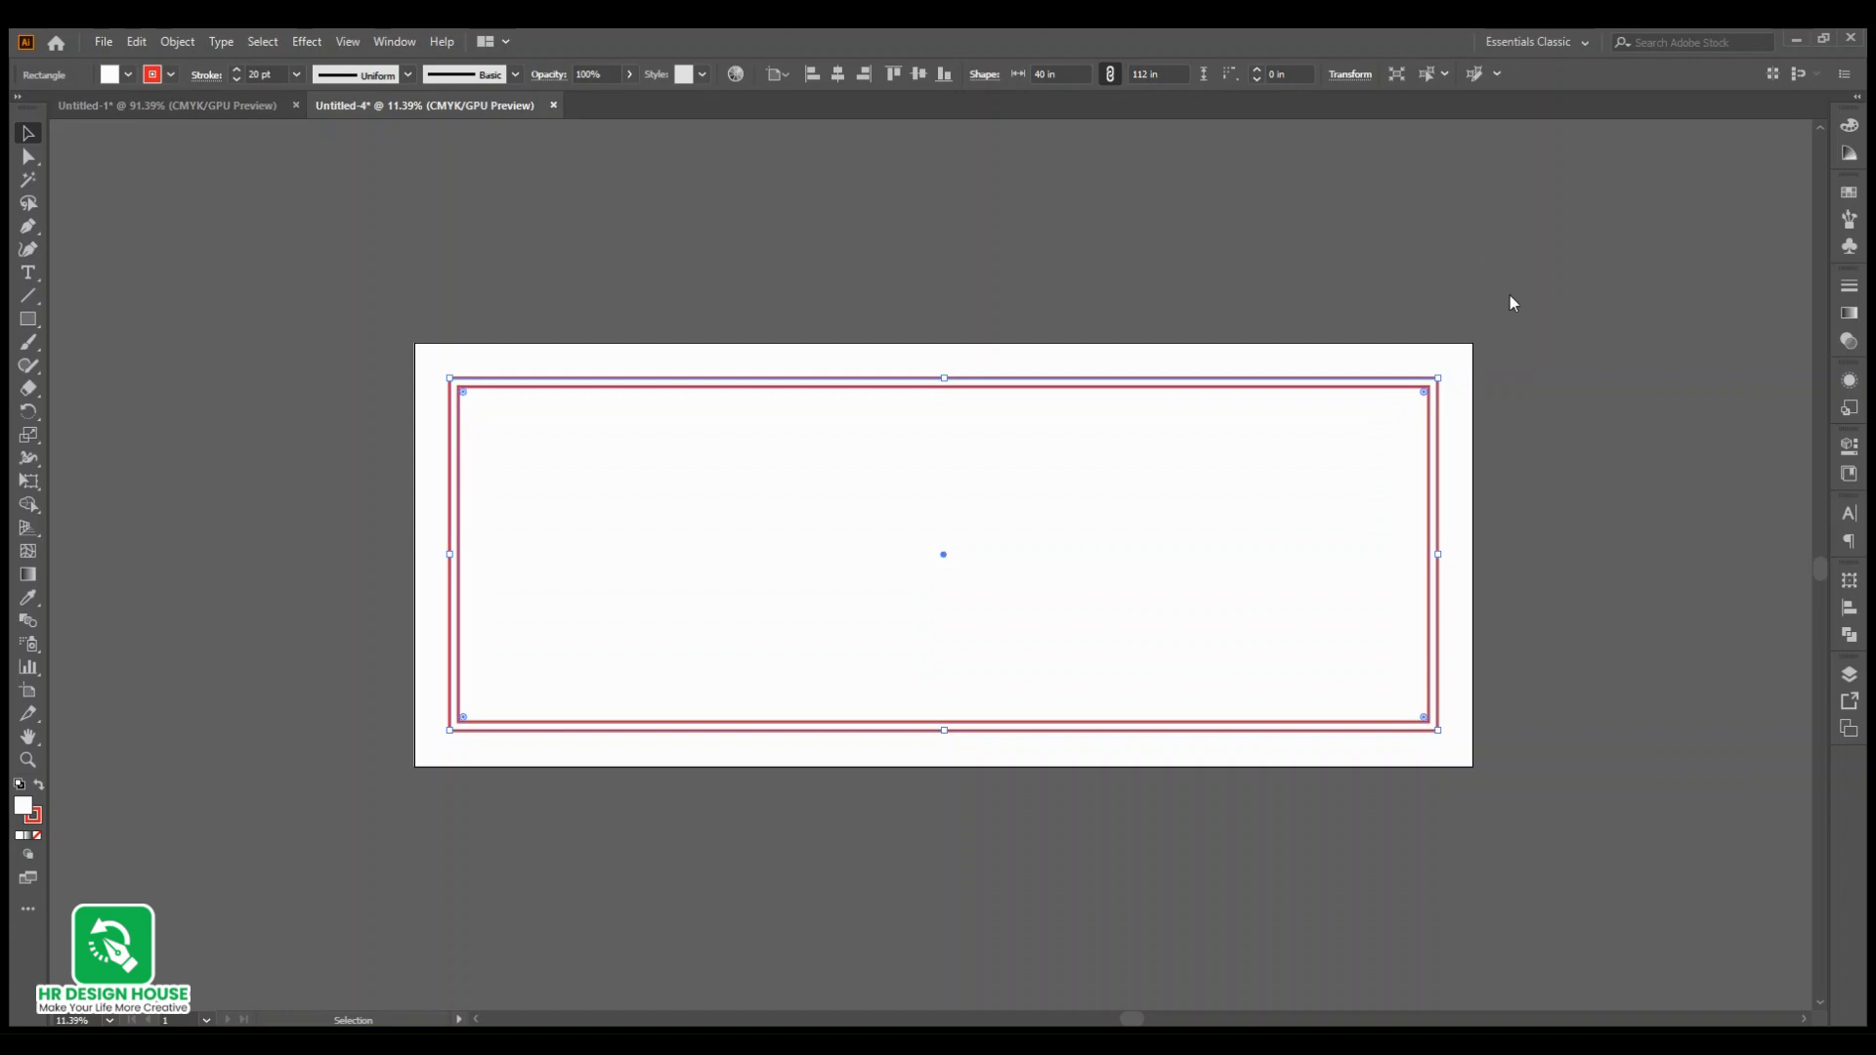
key("Return")
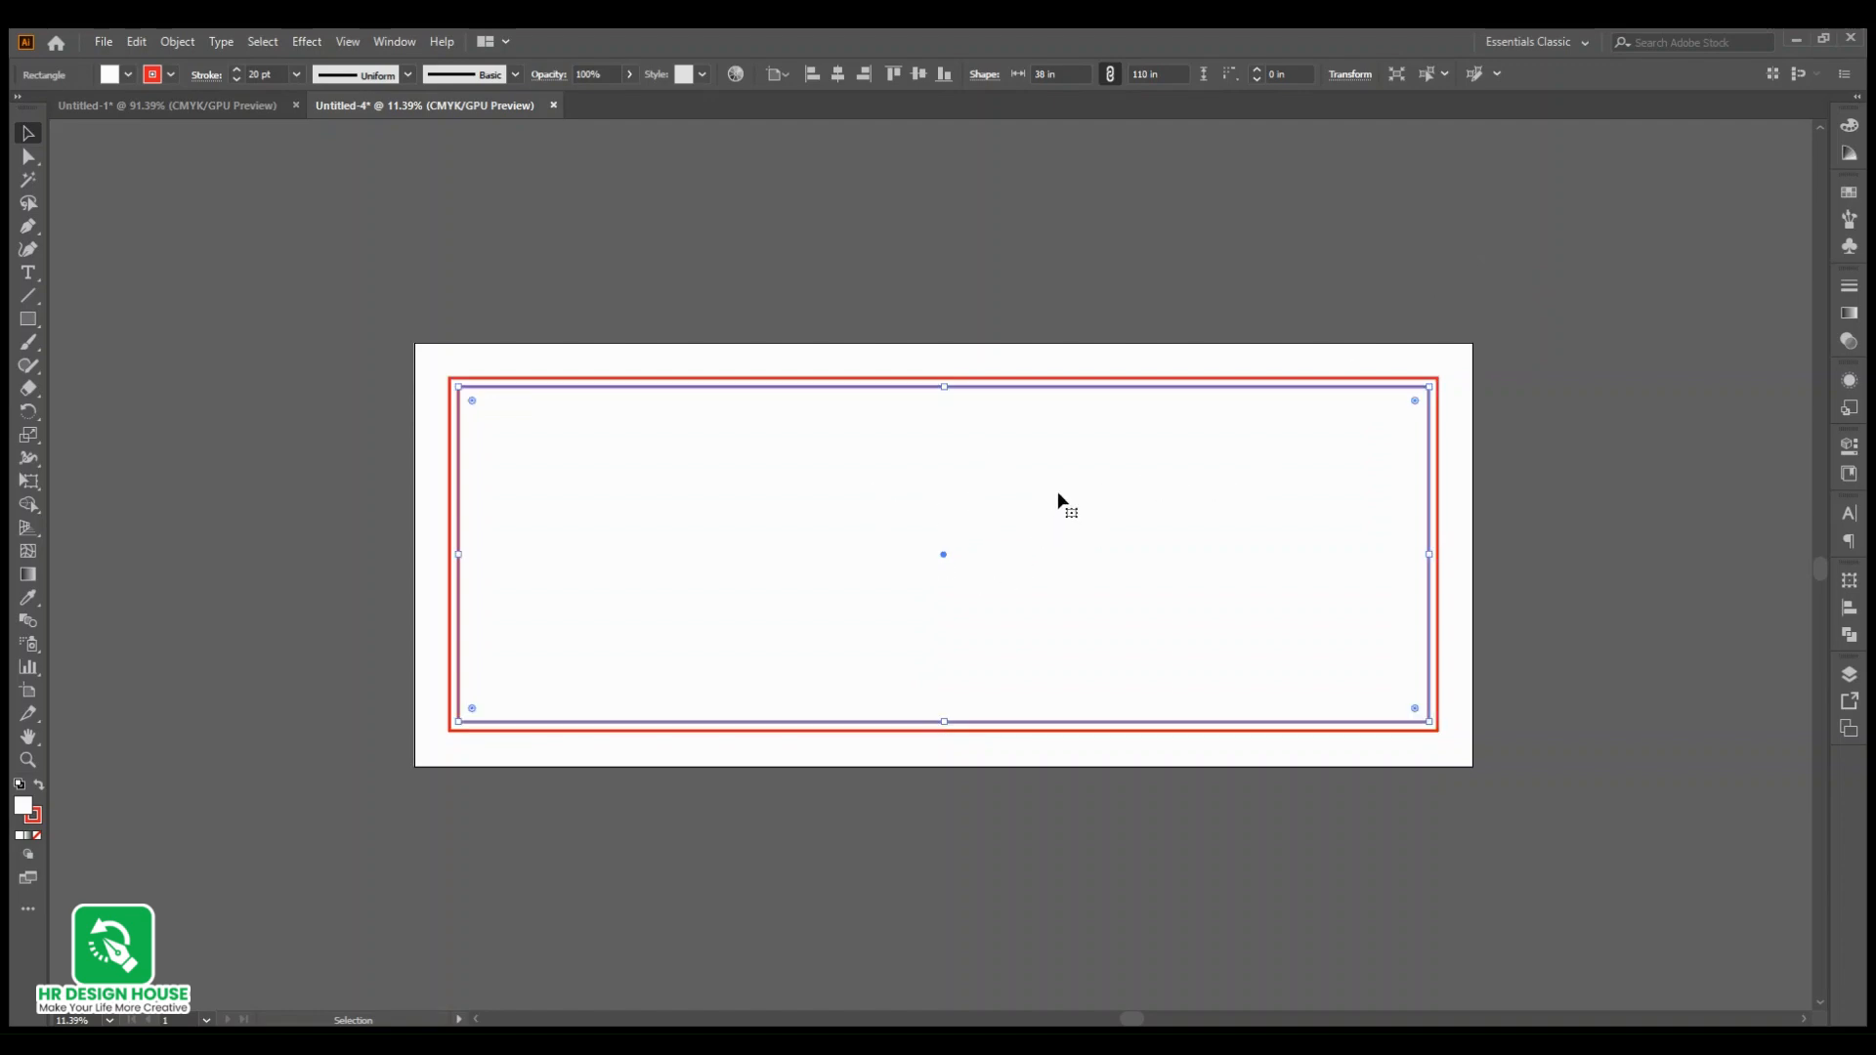
Step: Convert the innermost rectangle into guides and lock the banner's rectangles
key("ctrl+5")
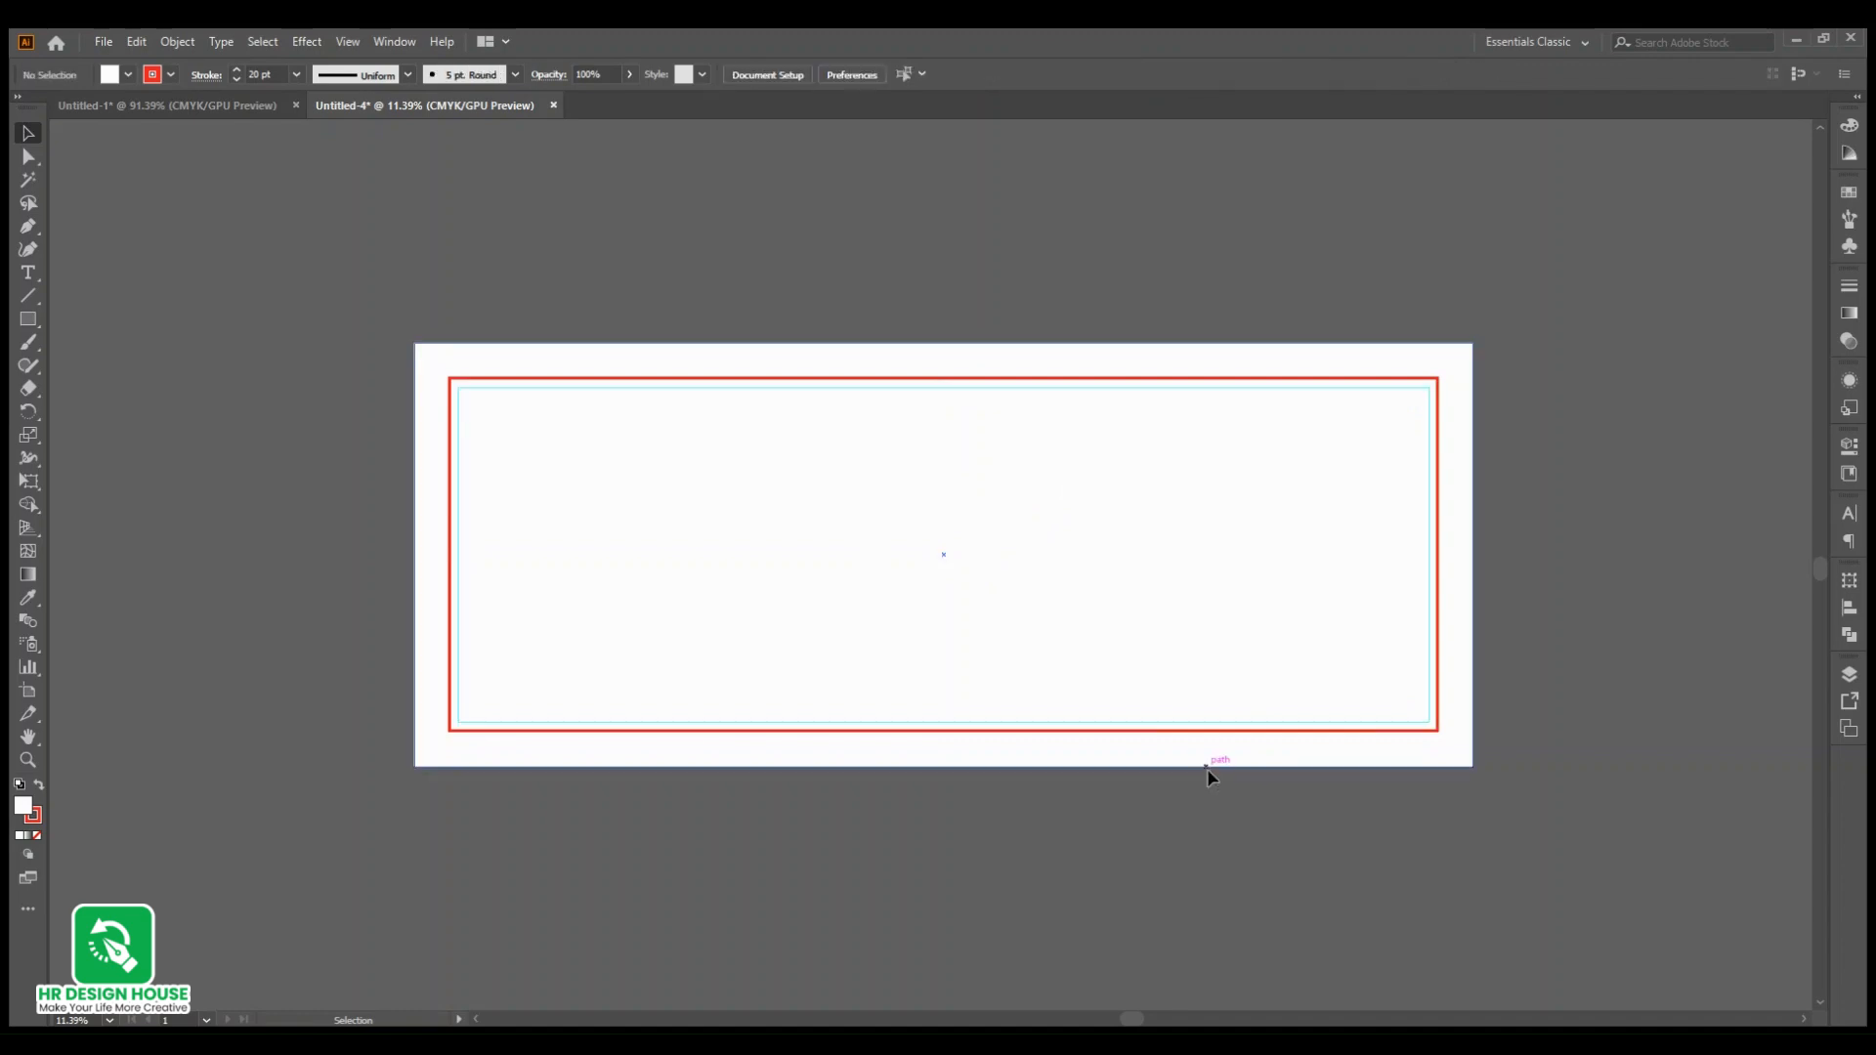
left_click_drag(1373, 638, 1460, 604)
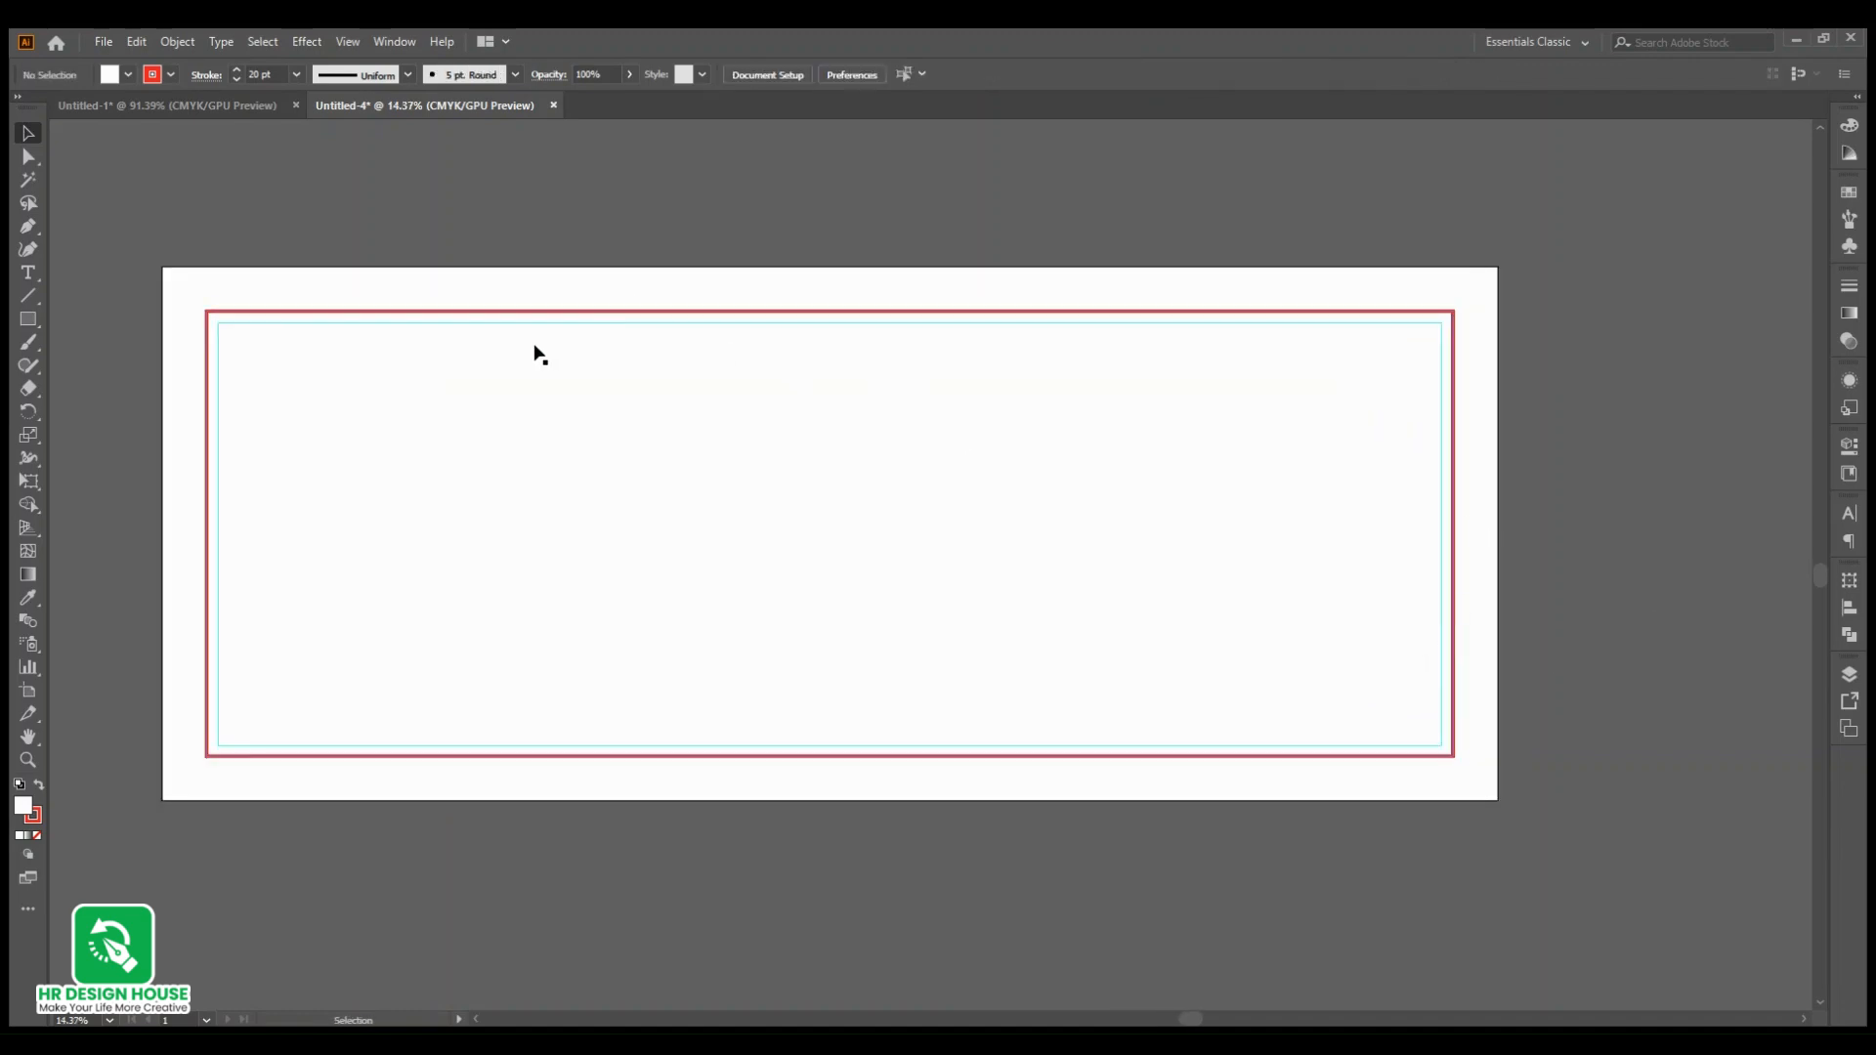
left_click_drag(196, 306, 314, 277)
scroll(849, 371, "down", 6)
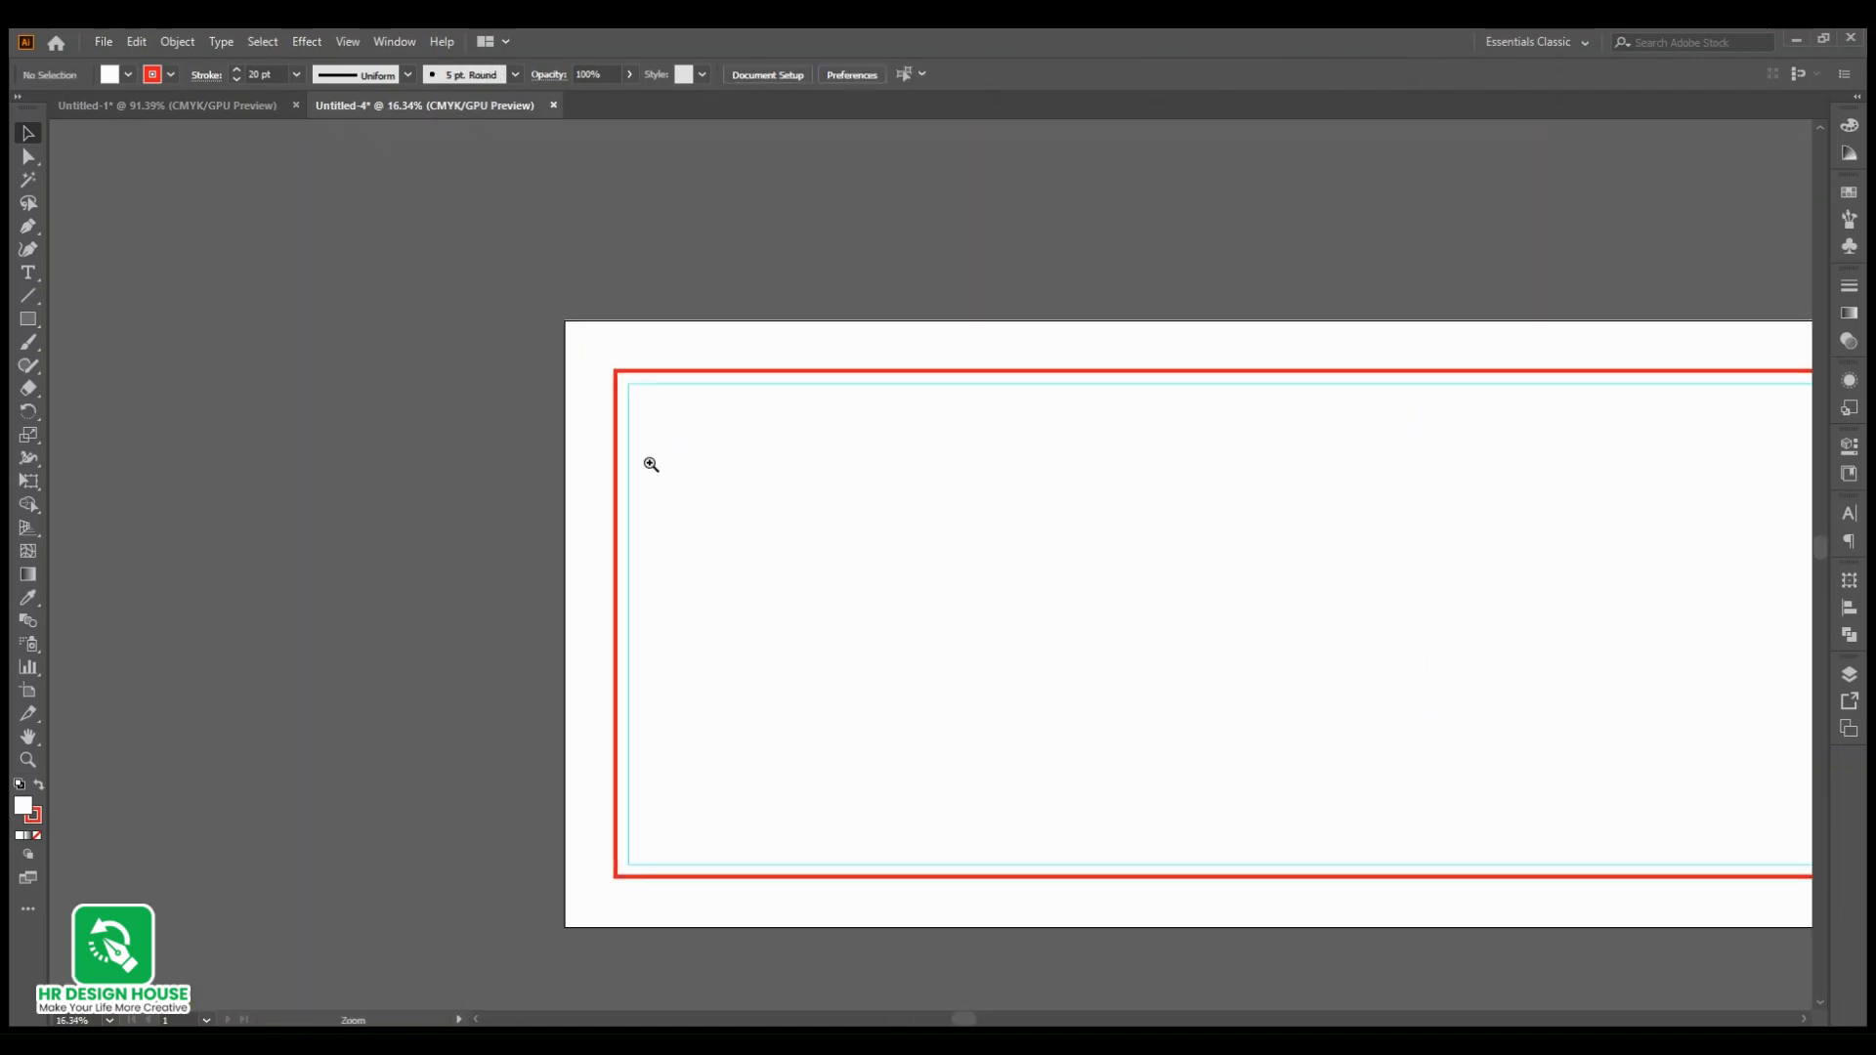
left_click_drag(1429, 427, 799, 573)
key("ctrl+2")
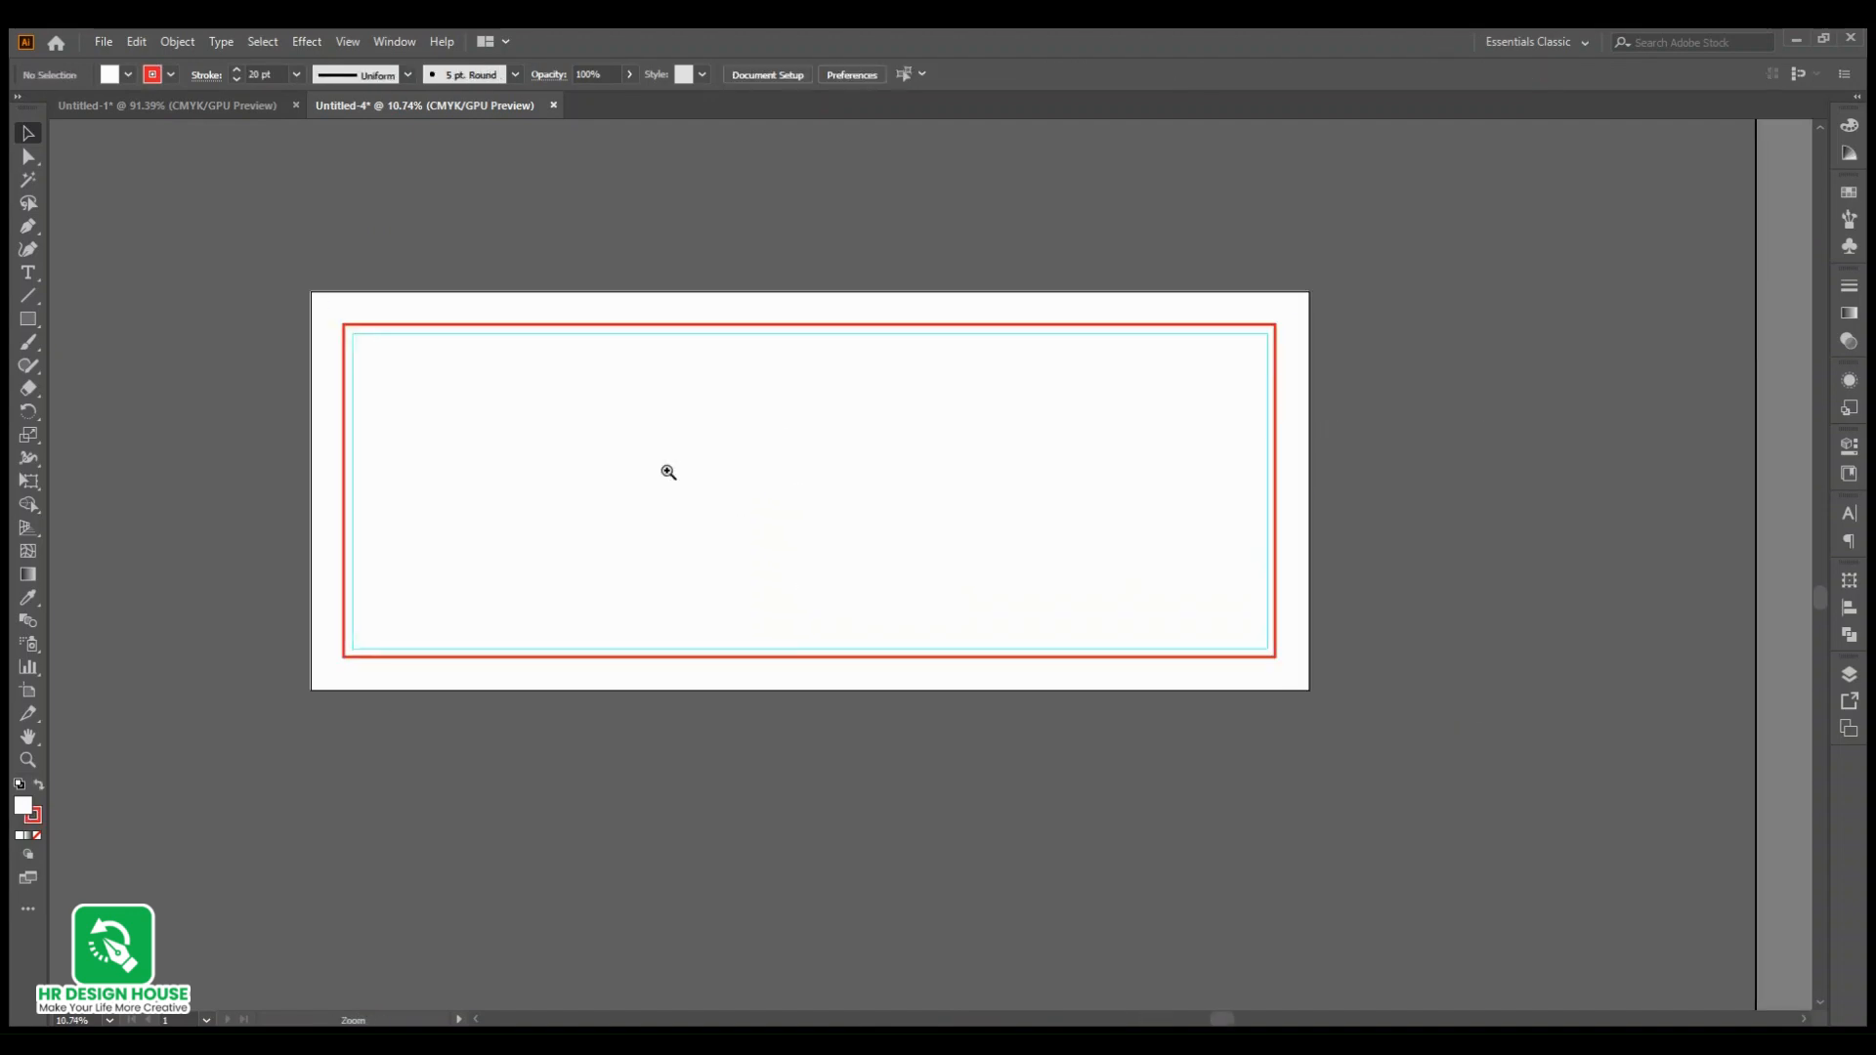
scroll(684, 528, "up", 2)
mouse_move(548, 518)
left_mouse_down()
mouse_move(569, 527)
mouse_move(565, 498)
left_mouse_up()
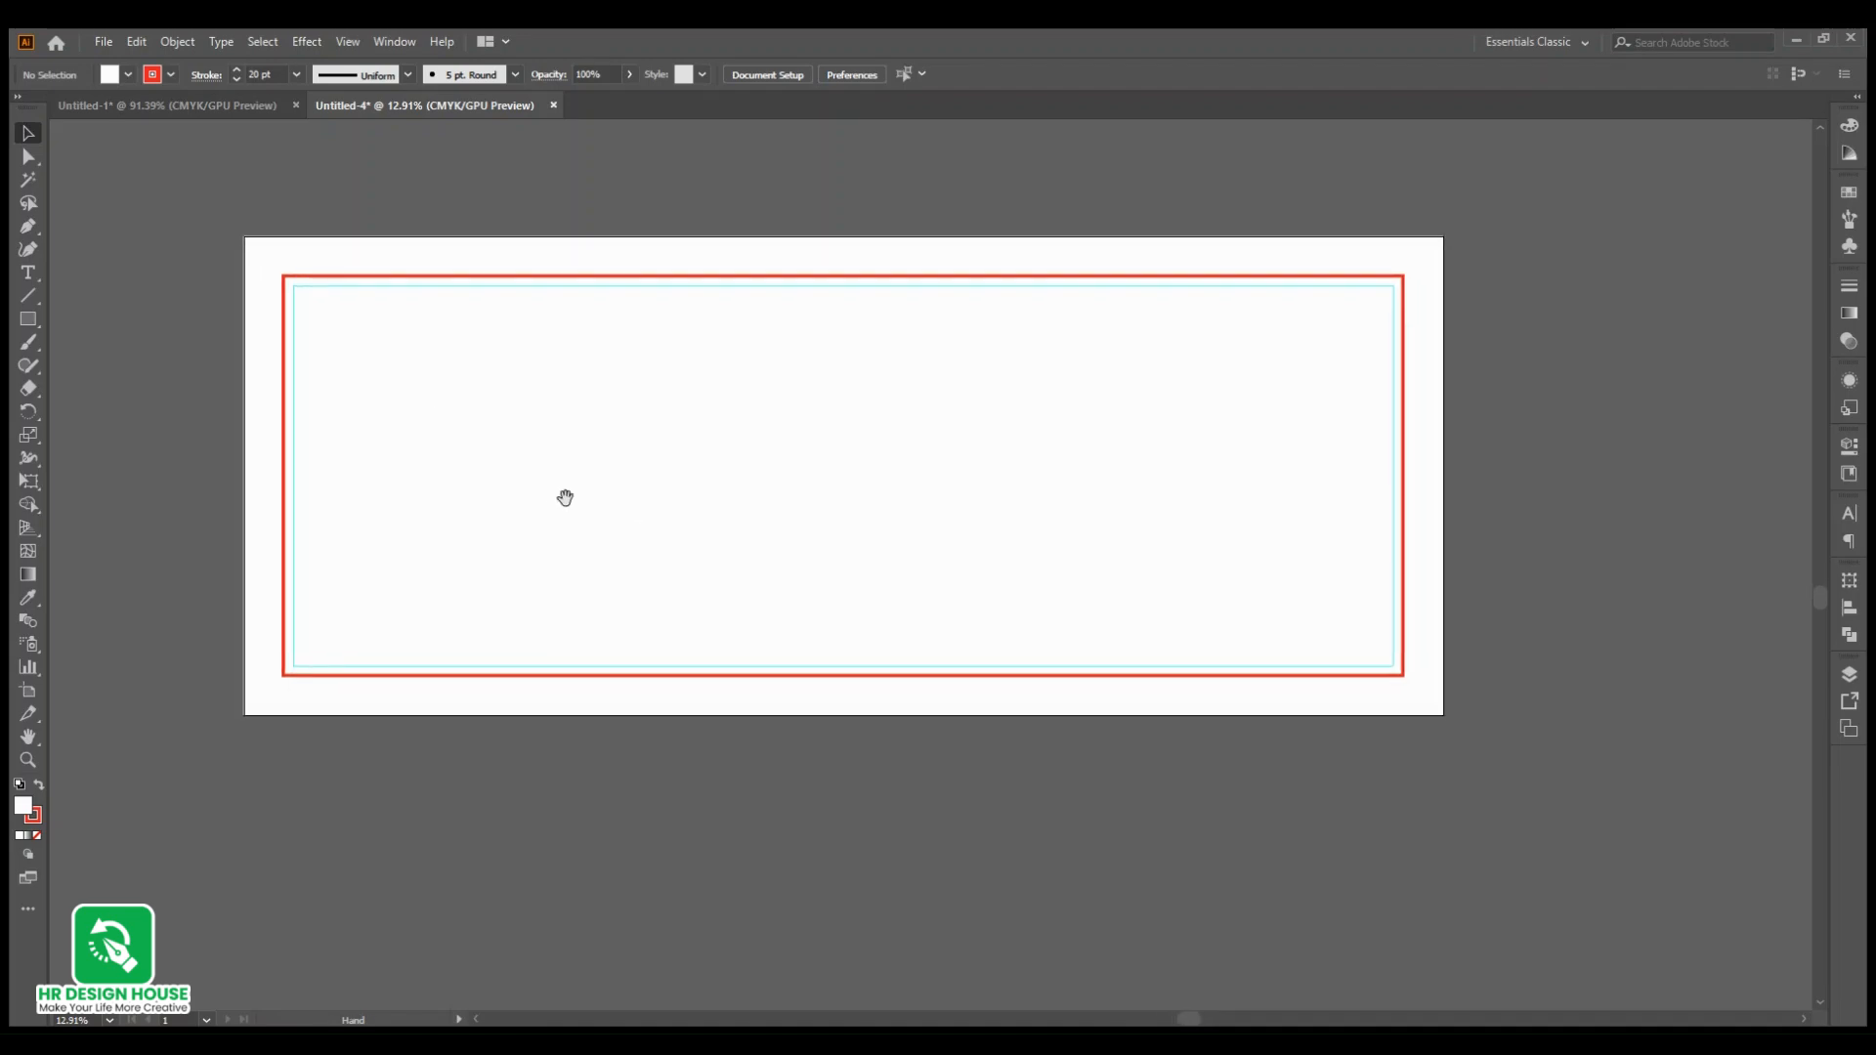
Step: Copy the four Bengali text lines from the Untitled-1 document into the banner document
left_click(236, 105)
left_click_drag(476, 244, 924, 479)
left_click_drag(726, 414, 1052, 519)
left_click(1140, 536)
Step: Move the বিসমিল্লাহির রাহমানির রাহিম line to the top edge of the guides, scale it down, and position the other three lines mid-banner
left_click_drag(955, 622, 887, 754)
left_click_drag(889, 723, 945, 716)
left_click_drag(837, 457, 819, 350)
left_click_drag(944, 411, 905, 457)
left_click_drag(905, 457, 1064, 548)
left_click_drag(1055, 372, 894, 367)
key("ctrl+z")
left_click_drag(1056, 372, 996, 377)
left_click(993, 449)
left_click_drag(993, 449, 870, 478)
Step: Change the বিসমিল্লাহির রাহমানির রাহিম line's font to Azad Feni Unicode and enlarge it slightly
left_click(921, 394)
key("a")
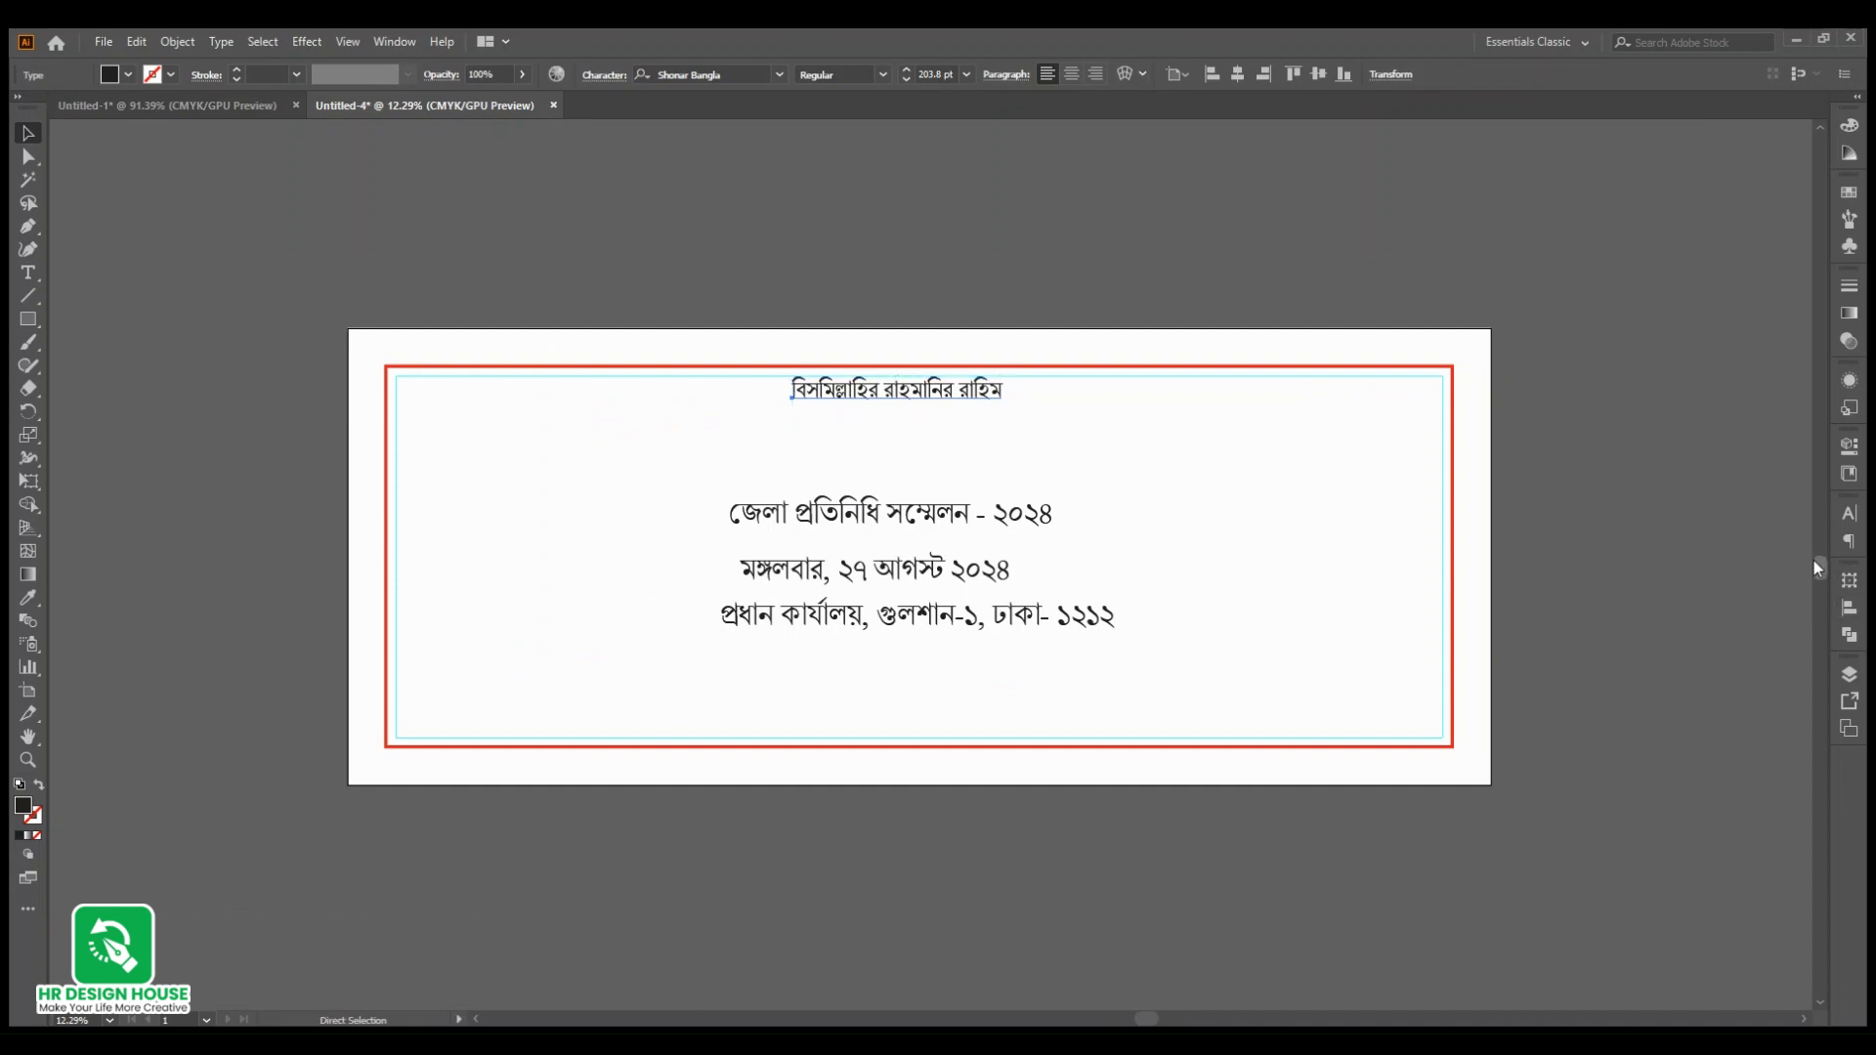
key("v")
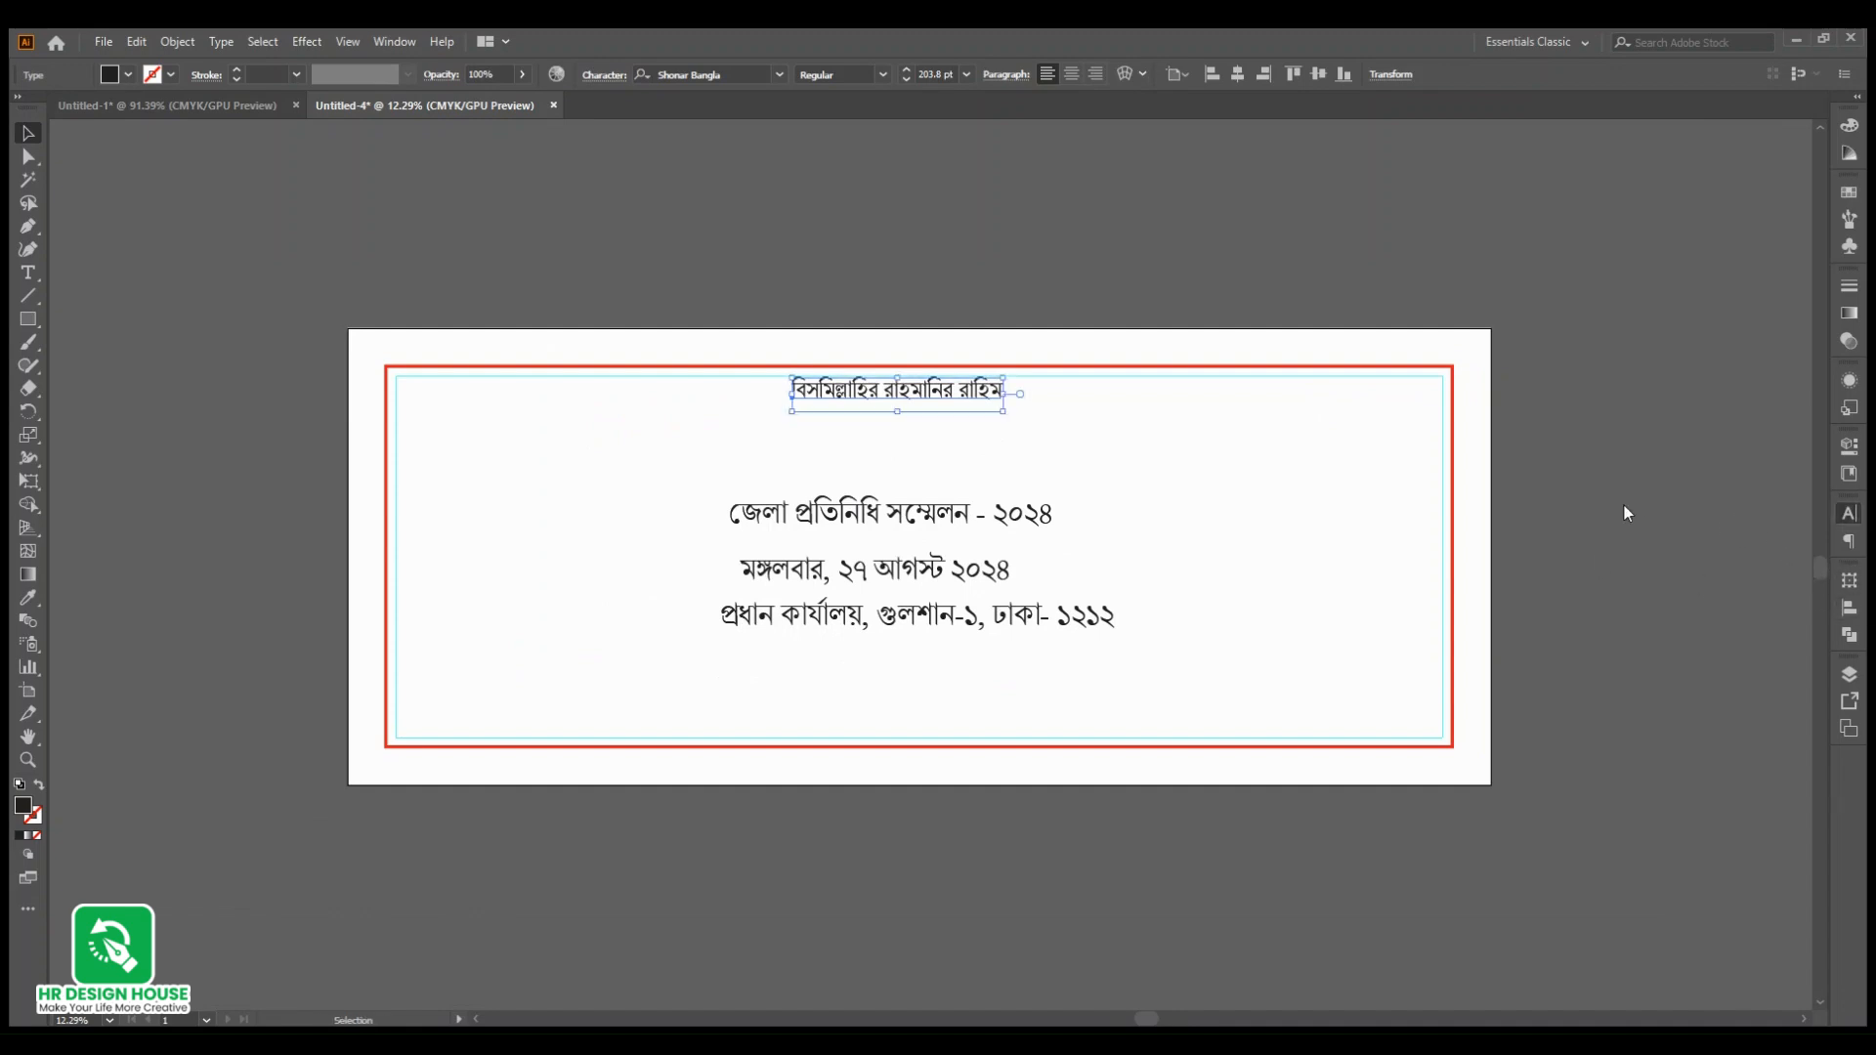
left_click(1813, 537)
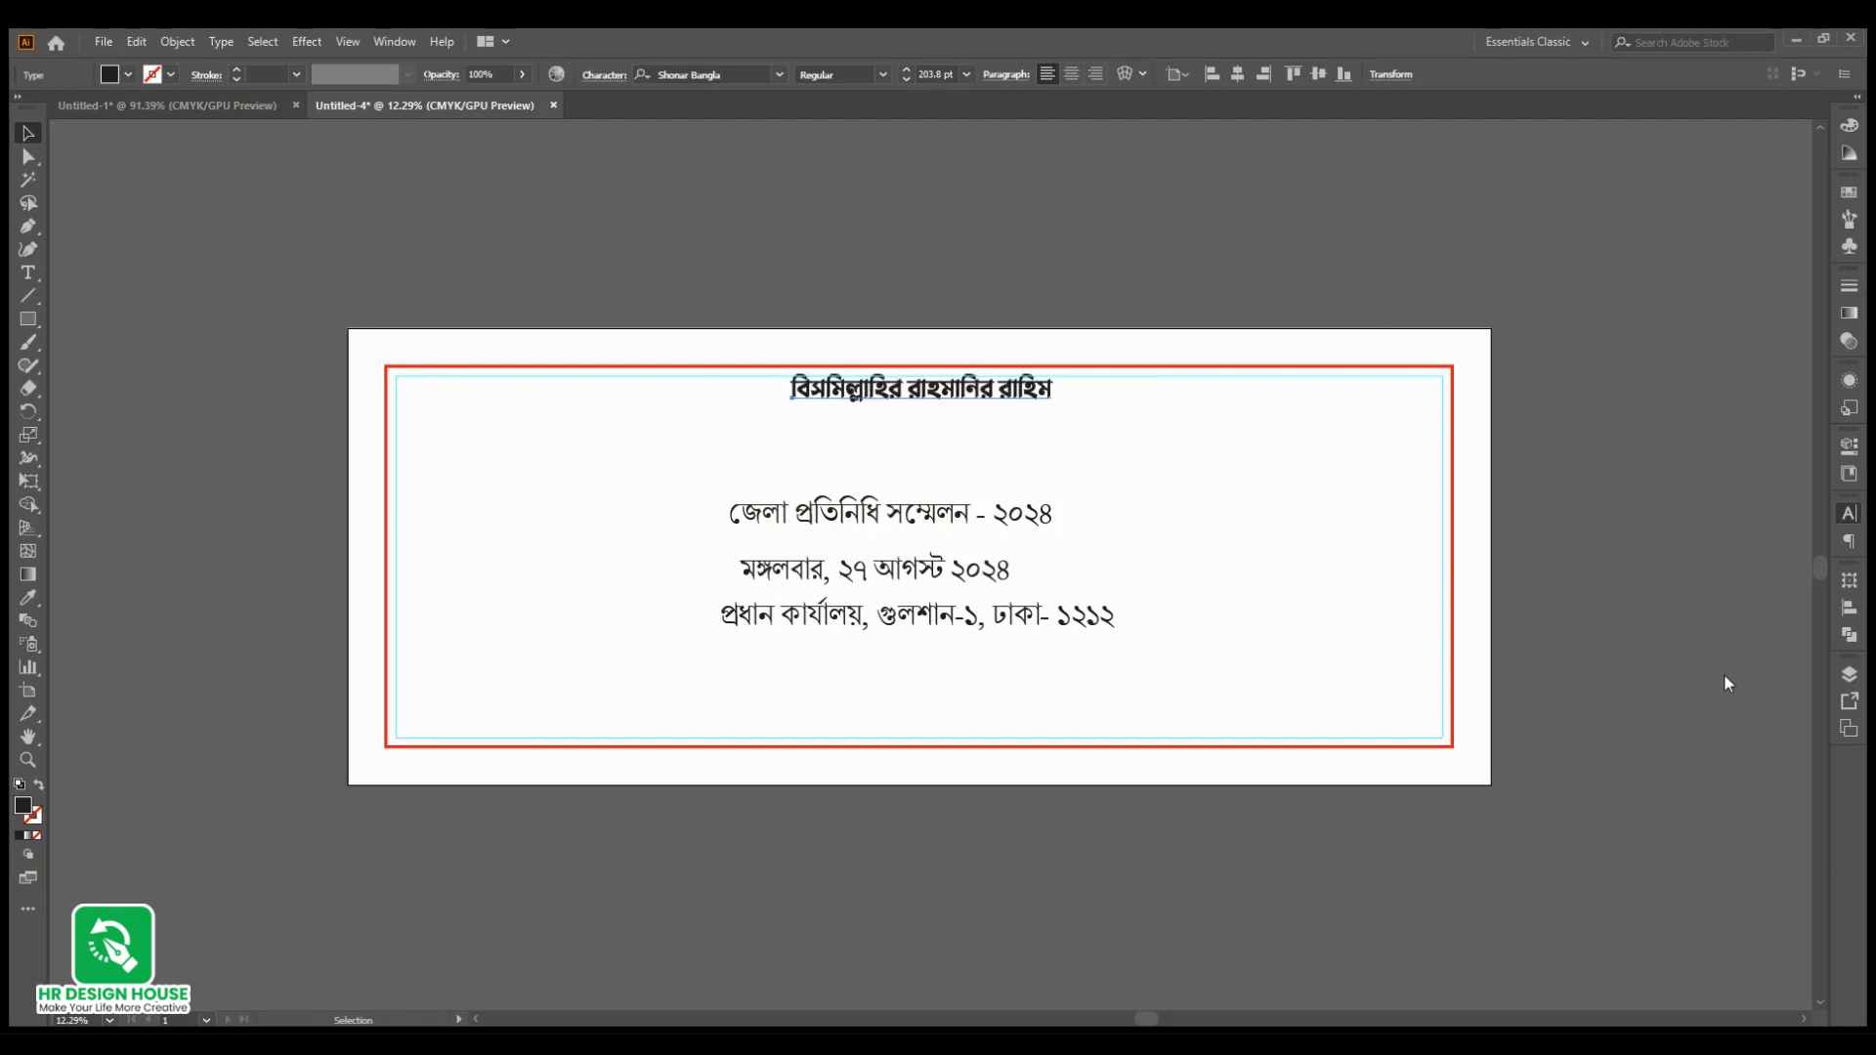
scroll(1022, 460, "up", 3)
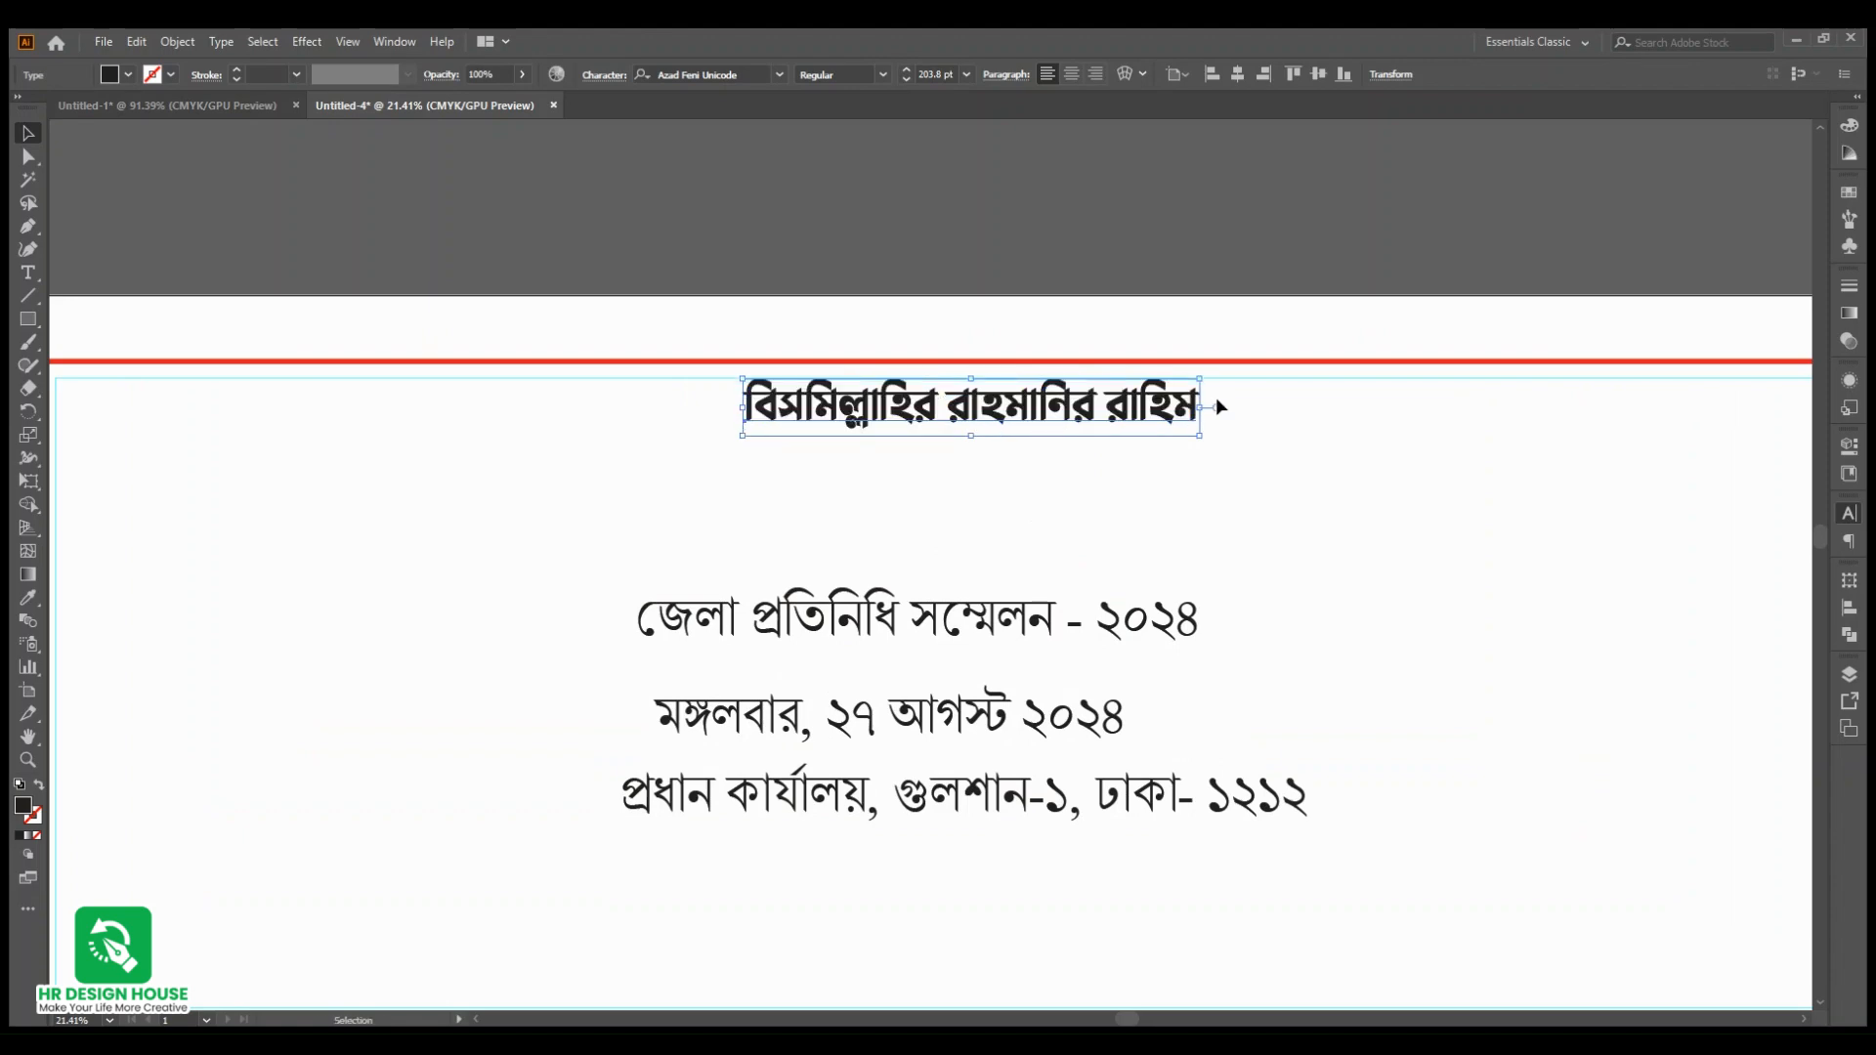
left_click_drag(1201, 404, 1236, 424)
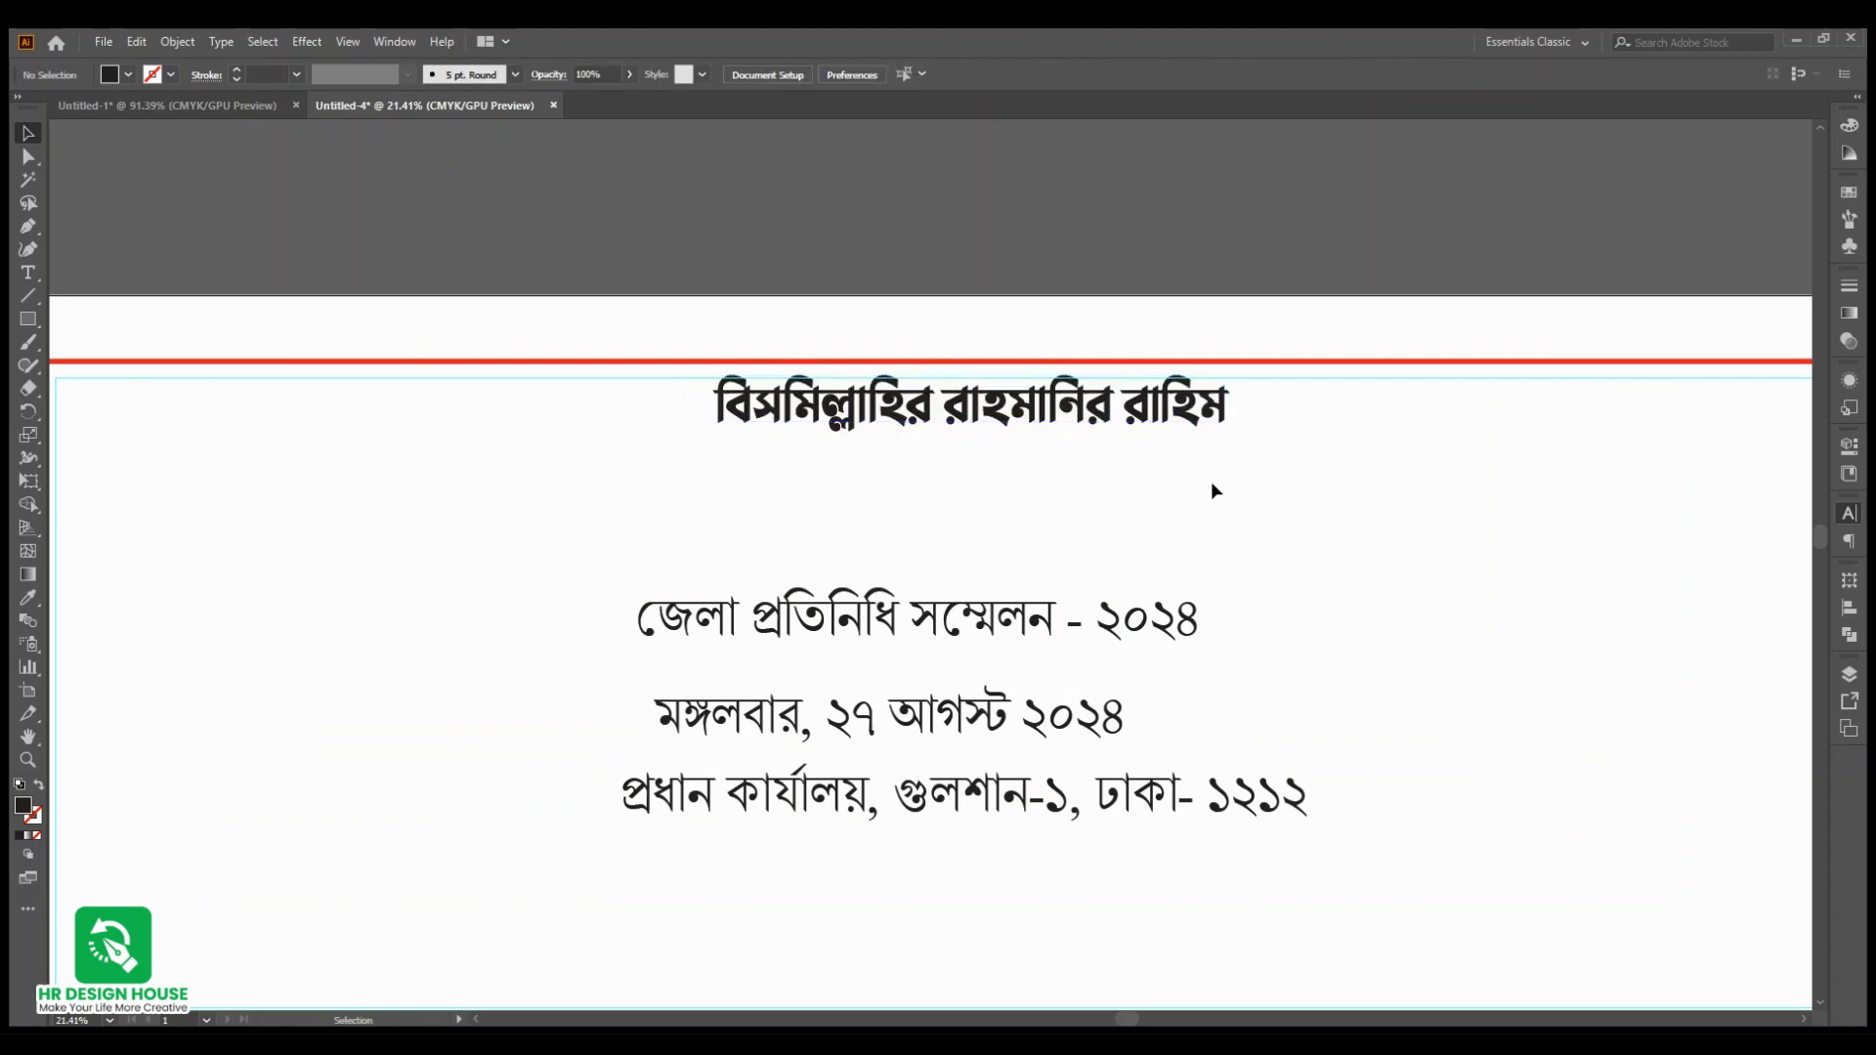
Step: Change the font of the title, date and address lines to Li Shamim Cholontika
left_click(1273, 496)
scroll(915, 378, "up", 5)
left_click_drag(1114, 458, 1115, 471)
left_click(1114, 584)
left_click_drag(1145, 575, 742, 607)
left_click_drag(1222, 628, 1180, 540)
left_click(905, 500)
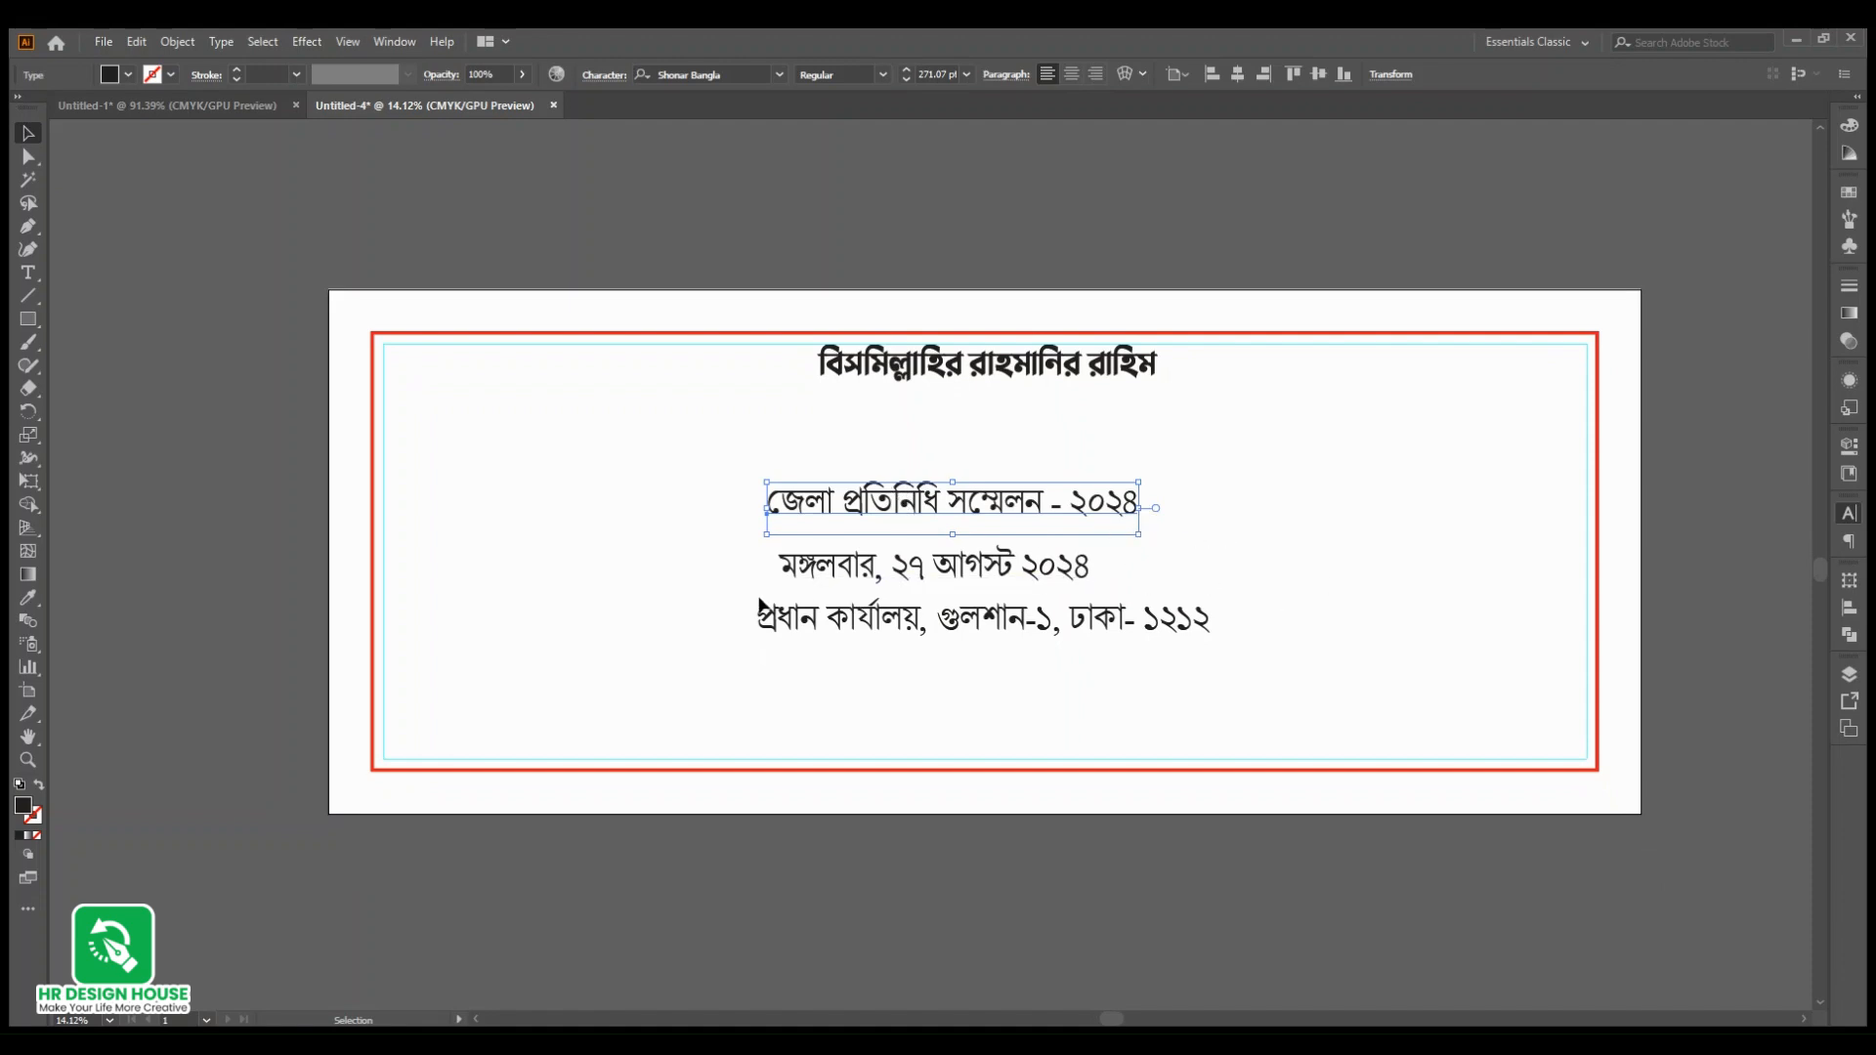
left_click_drag(649, 448, 1129, 714)
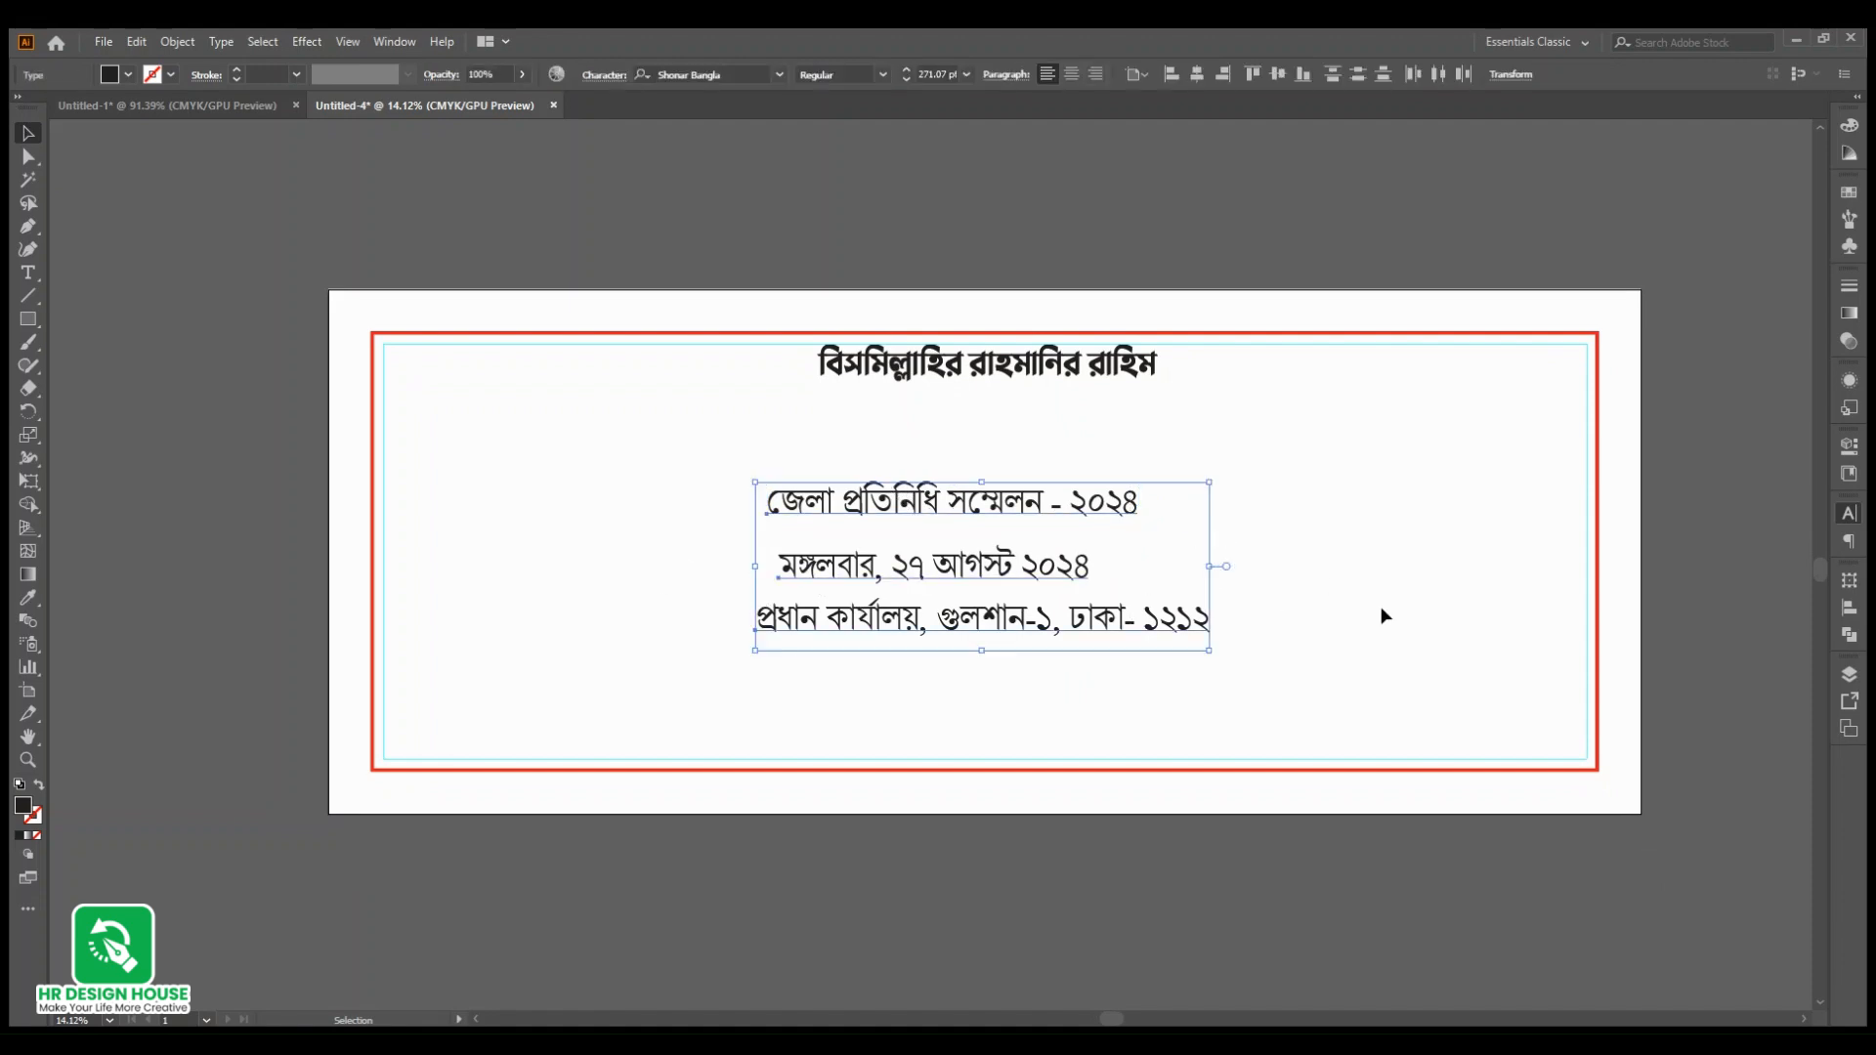
key("ctrl")
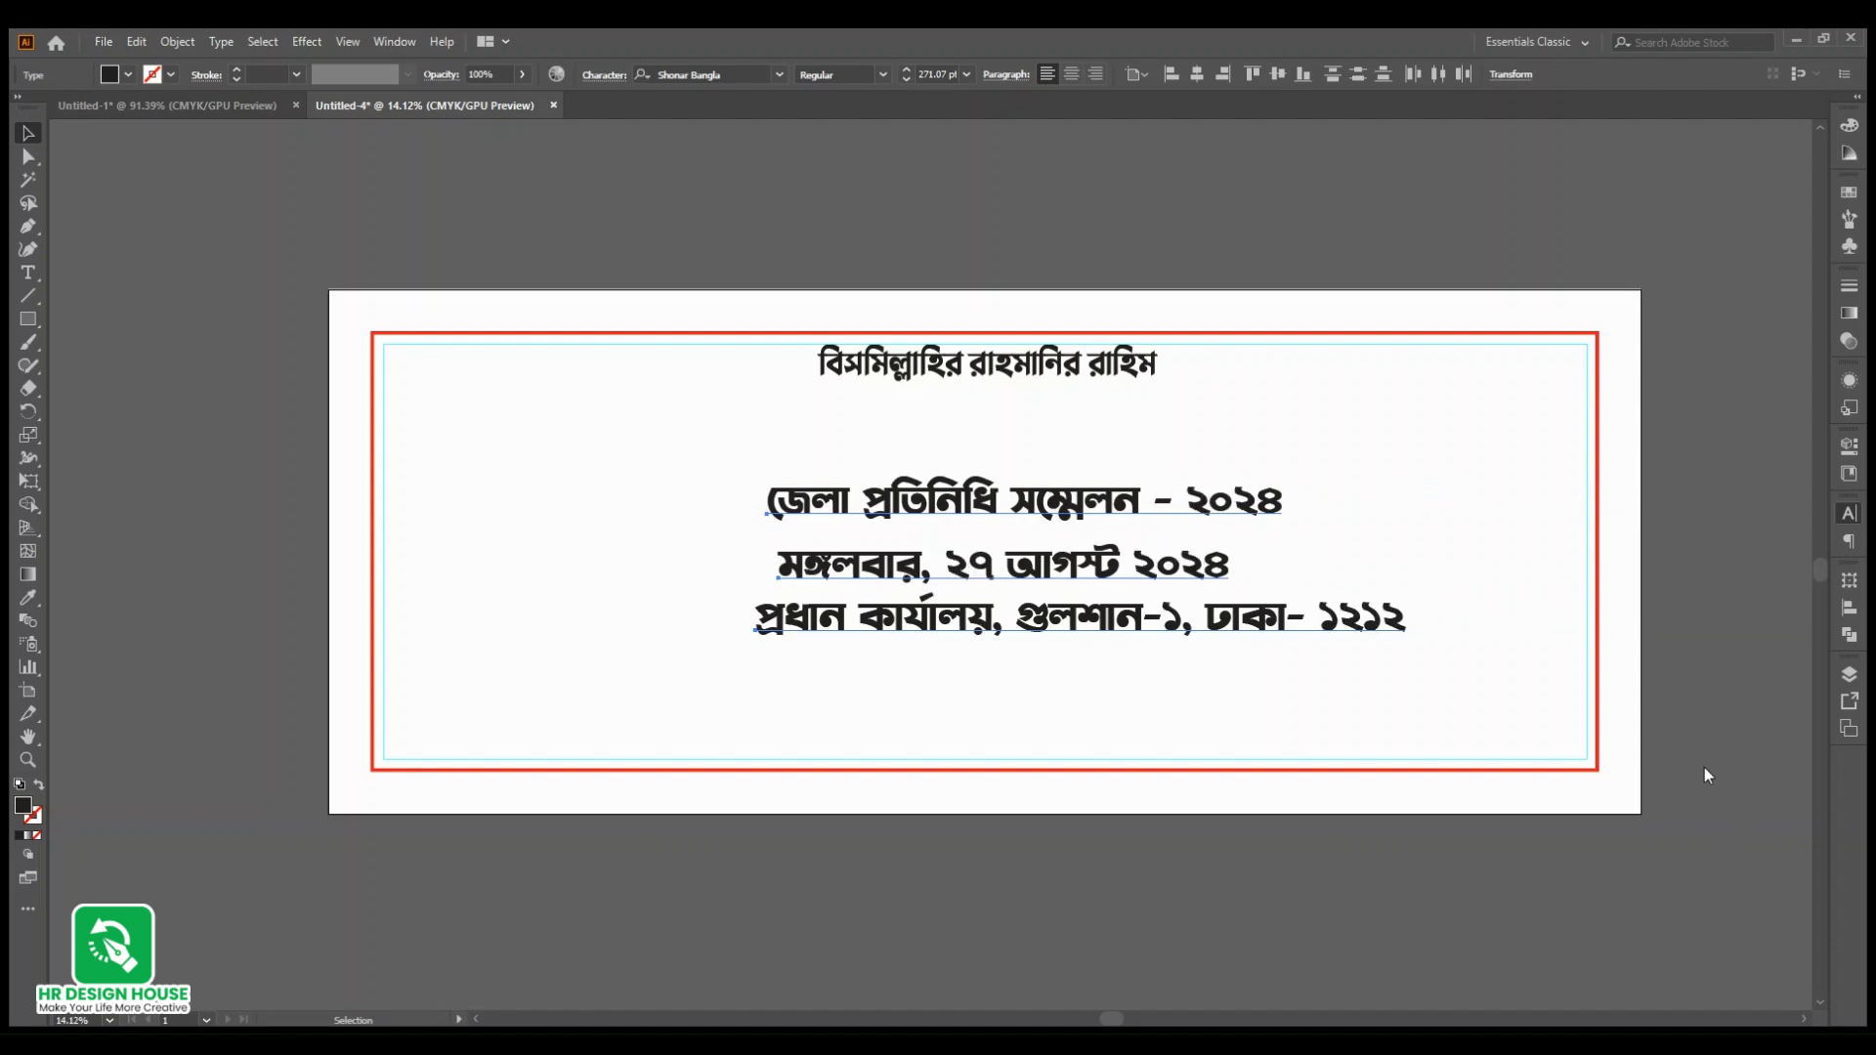
left_click(1705, 771)
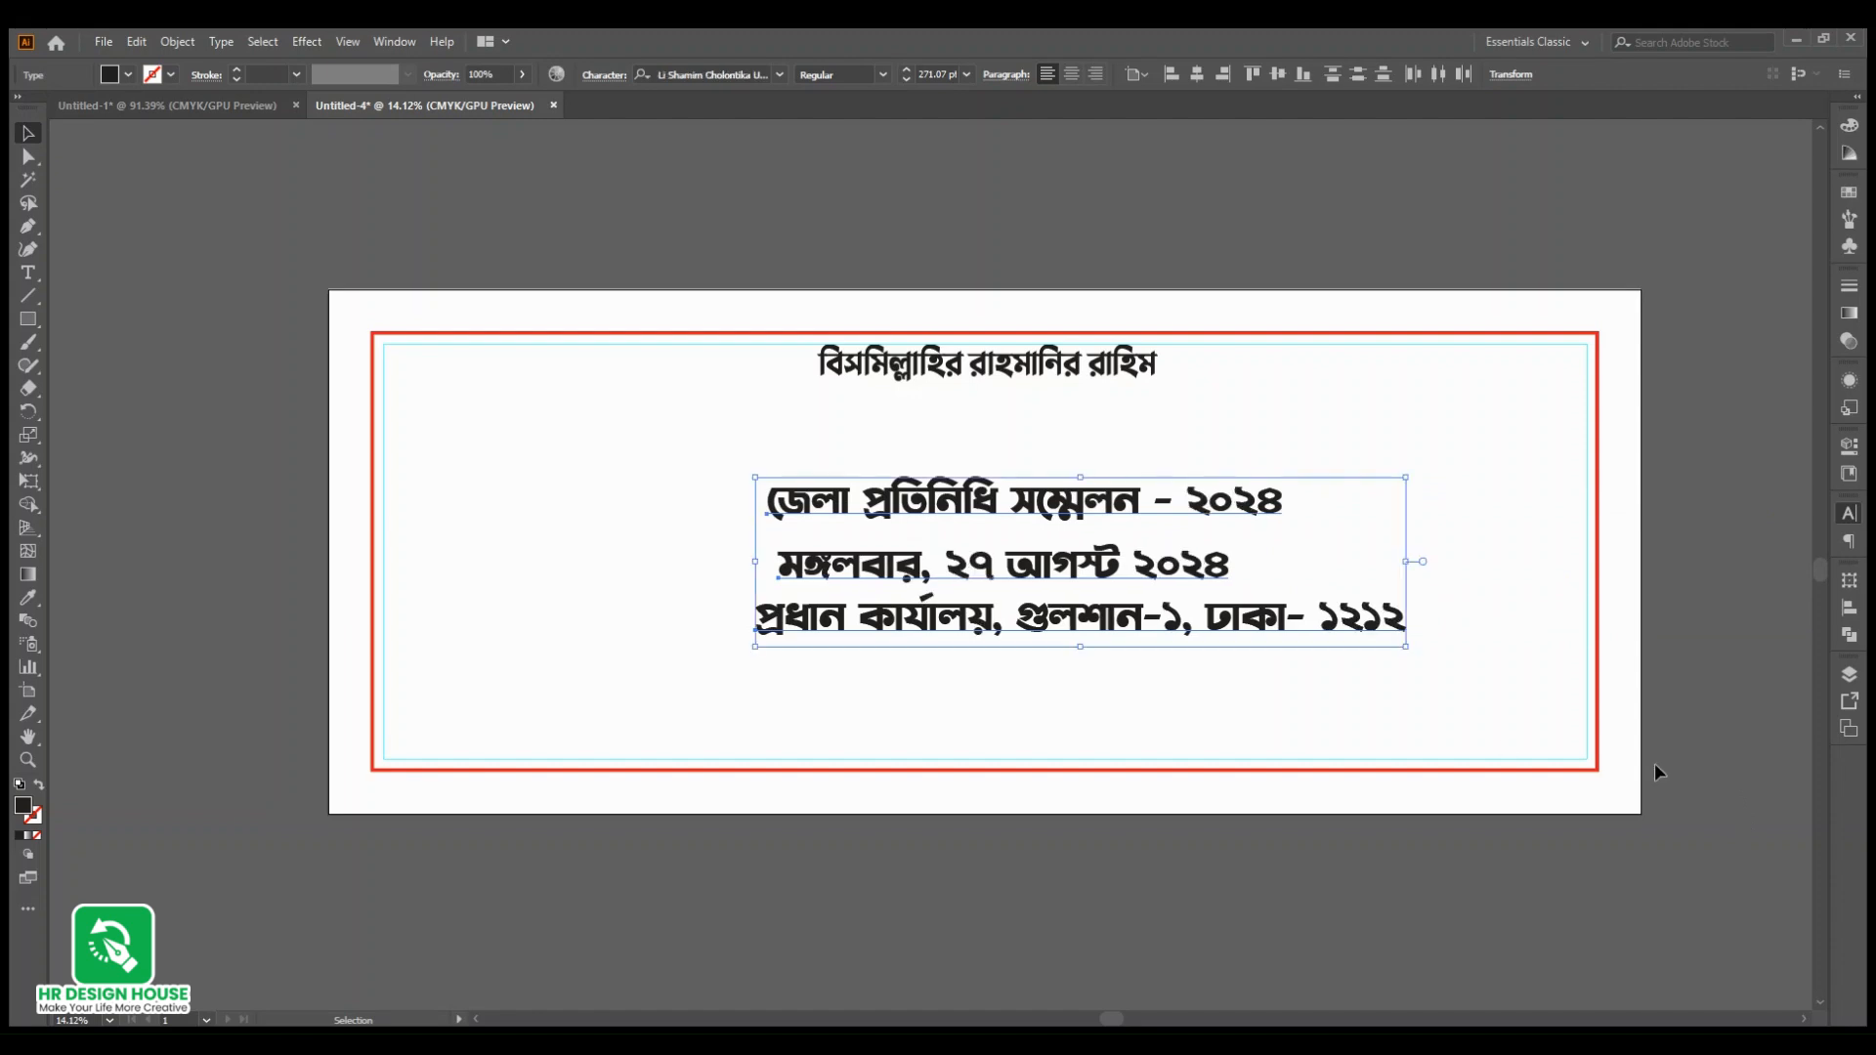
Step: Move the date and address lines down together to leave a gap below the title line
left_click(1087, 702)
scroll(1140, 661, "down", 2)
left_click(1000, 566)
left_click_drag(1000, 567, 991, 601)
Step: Enlarge the জেলা প্রতিনিধি সম্মেলন - ২০২৪ title to about 472 pt and colour it red
left_click(816, 510)
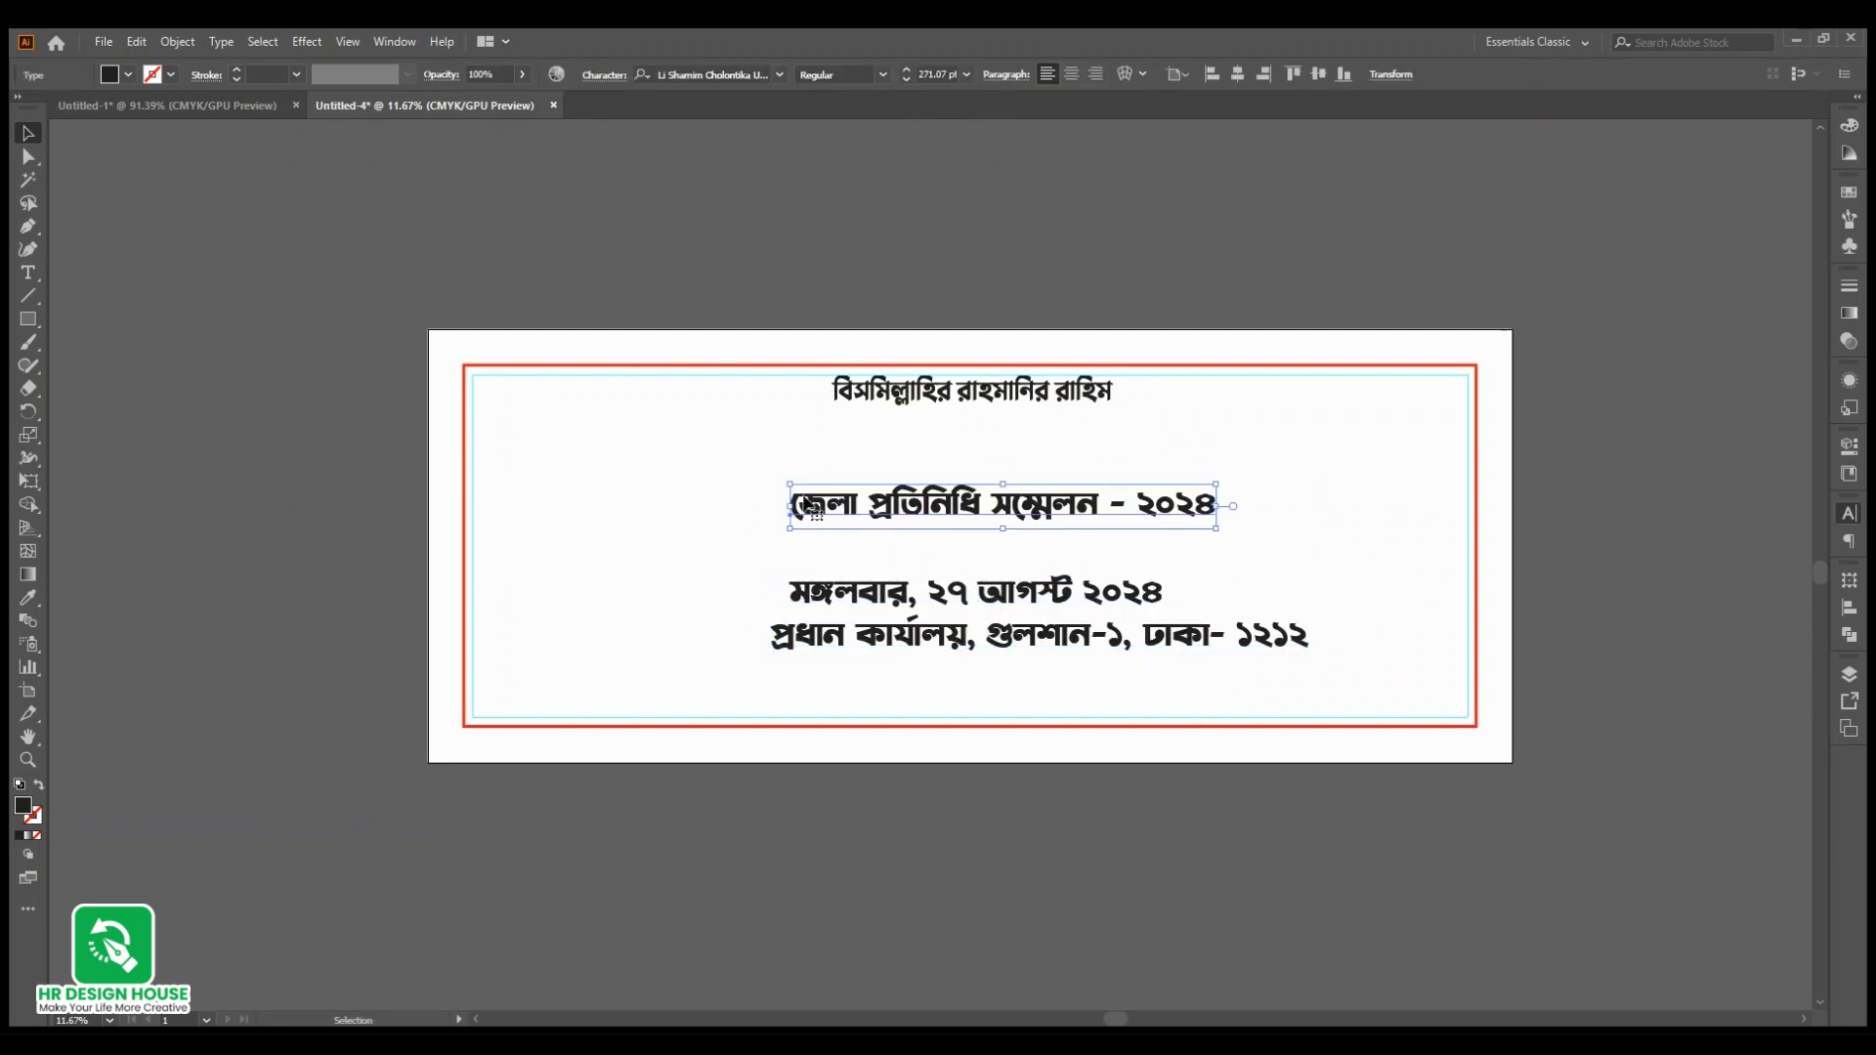
mouse_move(1211, 515)
left_mouse_down()
mouse_move(1376, 535)
mouse_move(1215, 514)
left_mouse_up()
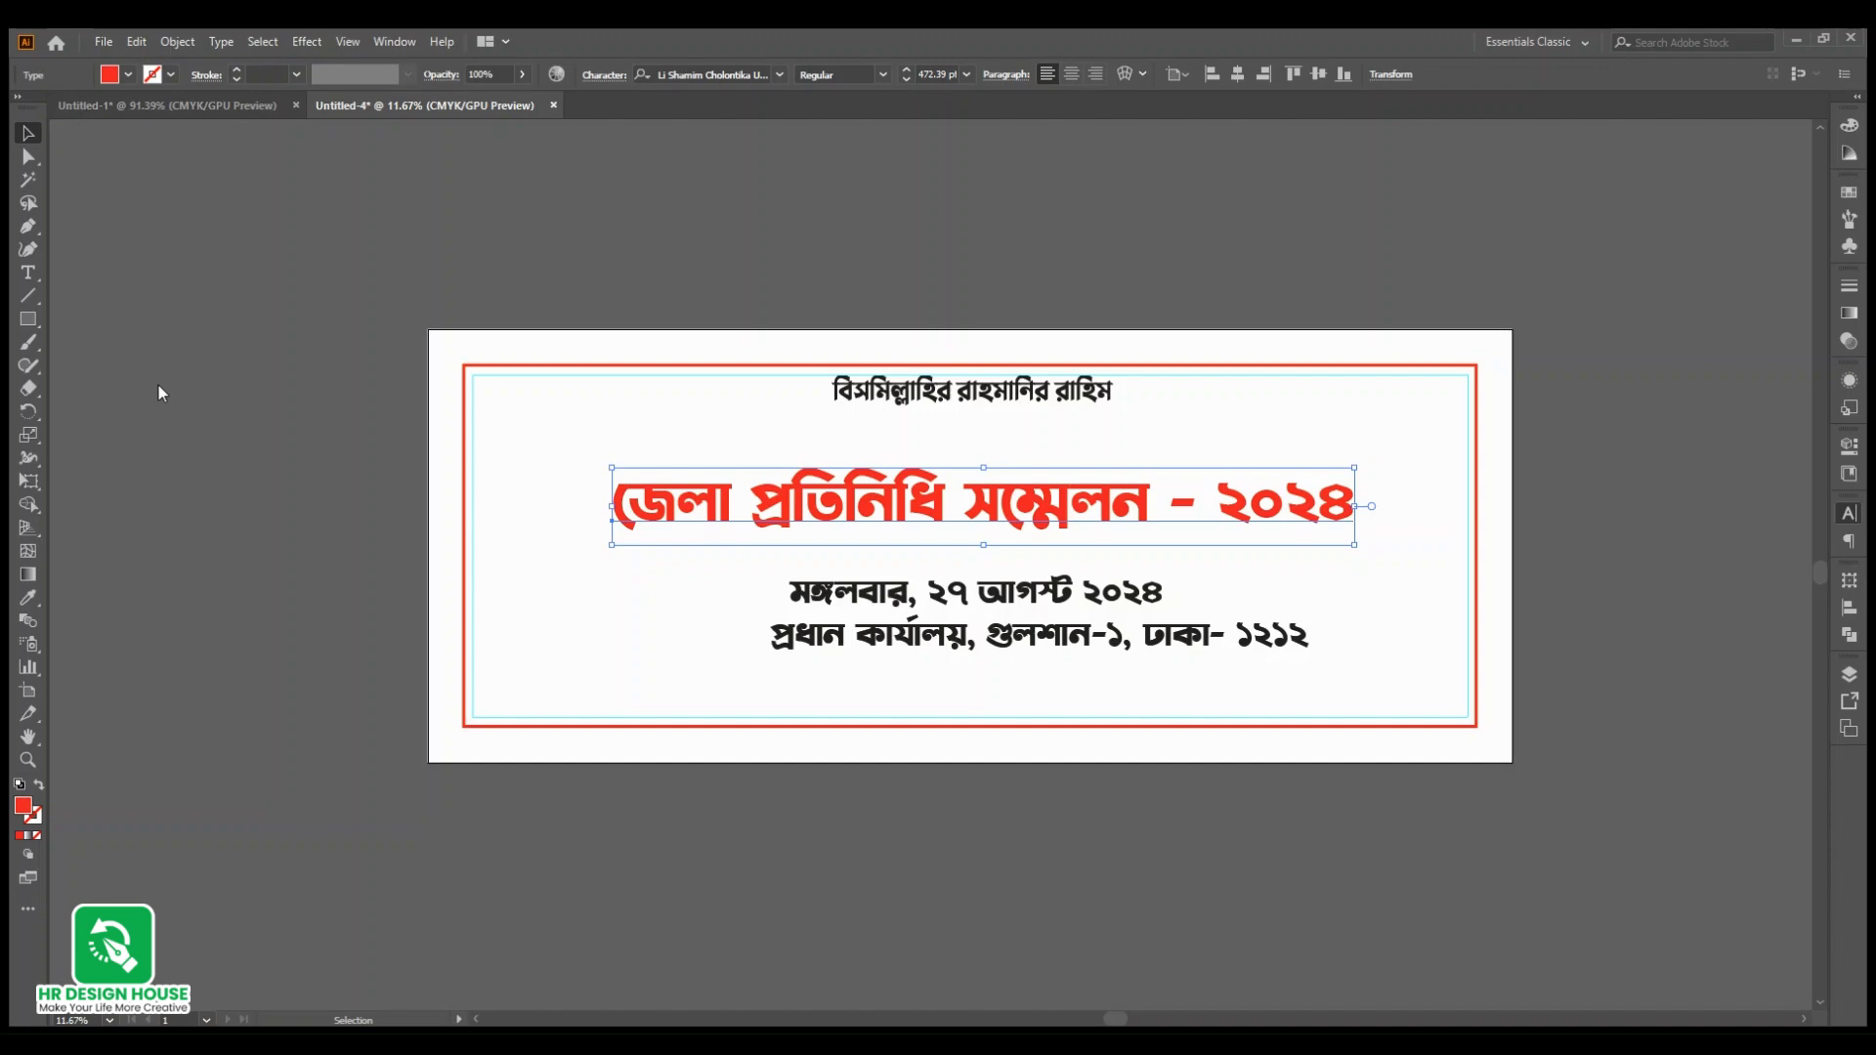
left_click(185, 386)
Step: Cut the GS News and সুপ্রভাত ঢাকা logos from the Untitled-1 document
key("z")
left_click_drag(660, 498, 717, 625)
left_click(231, 108)
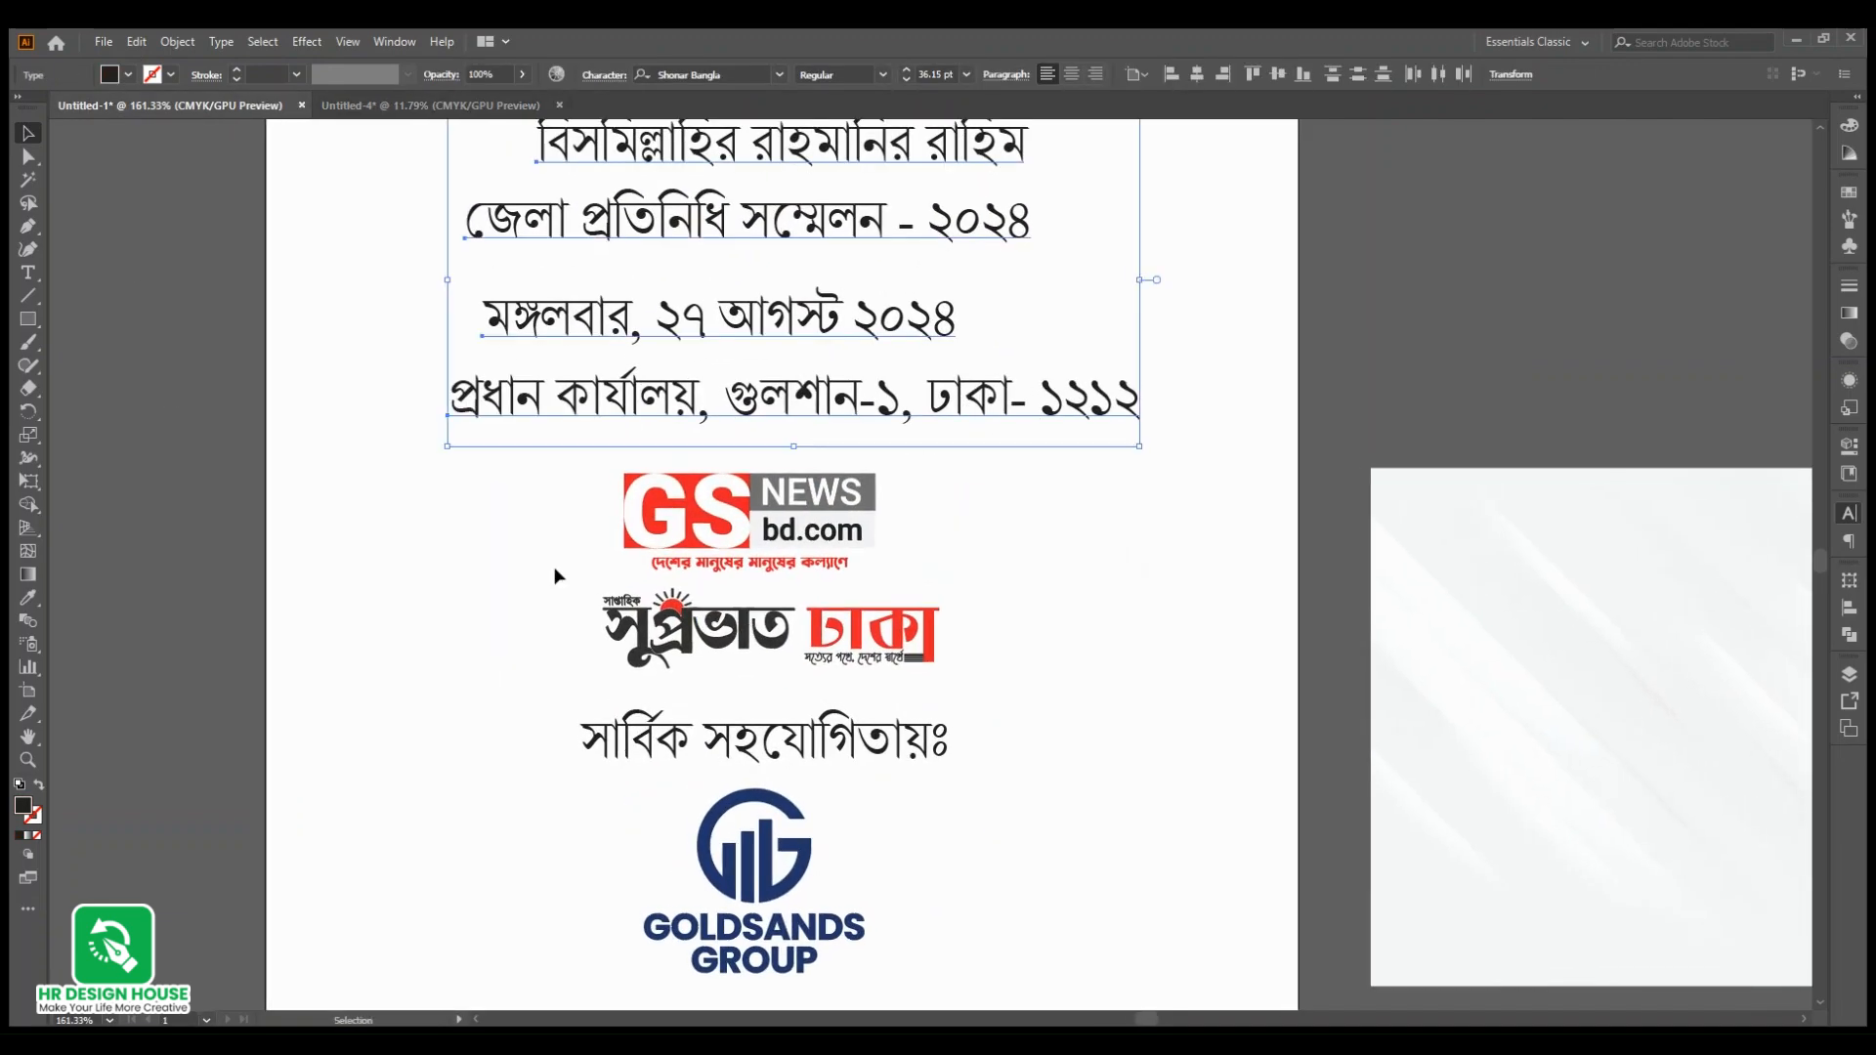
left_click(499, 508)
left_click_drag(499, 511, 989, 647)
key("a")
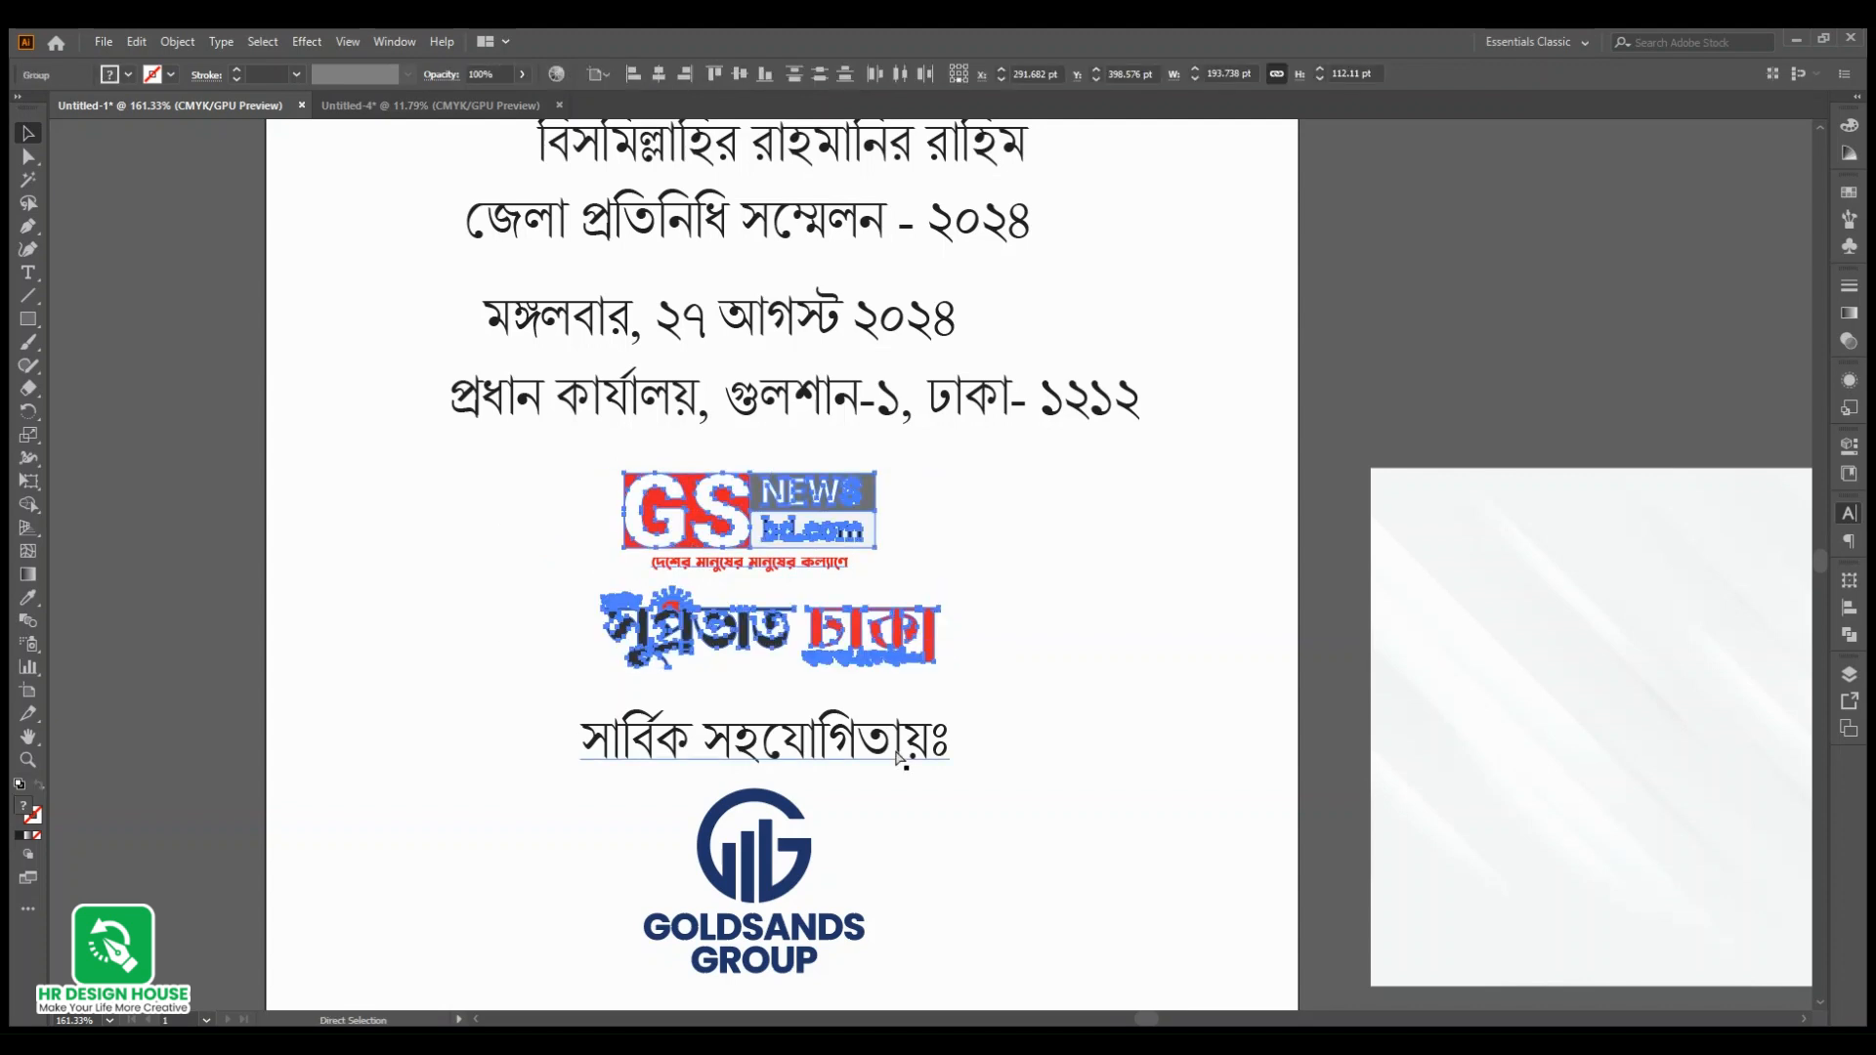
key("Delete")
Step: Paste the two logos into the Untitled-4 banner document and place them above the artboard
key("ctrl+Tab")
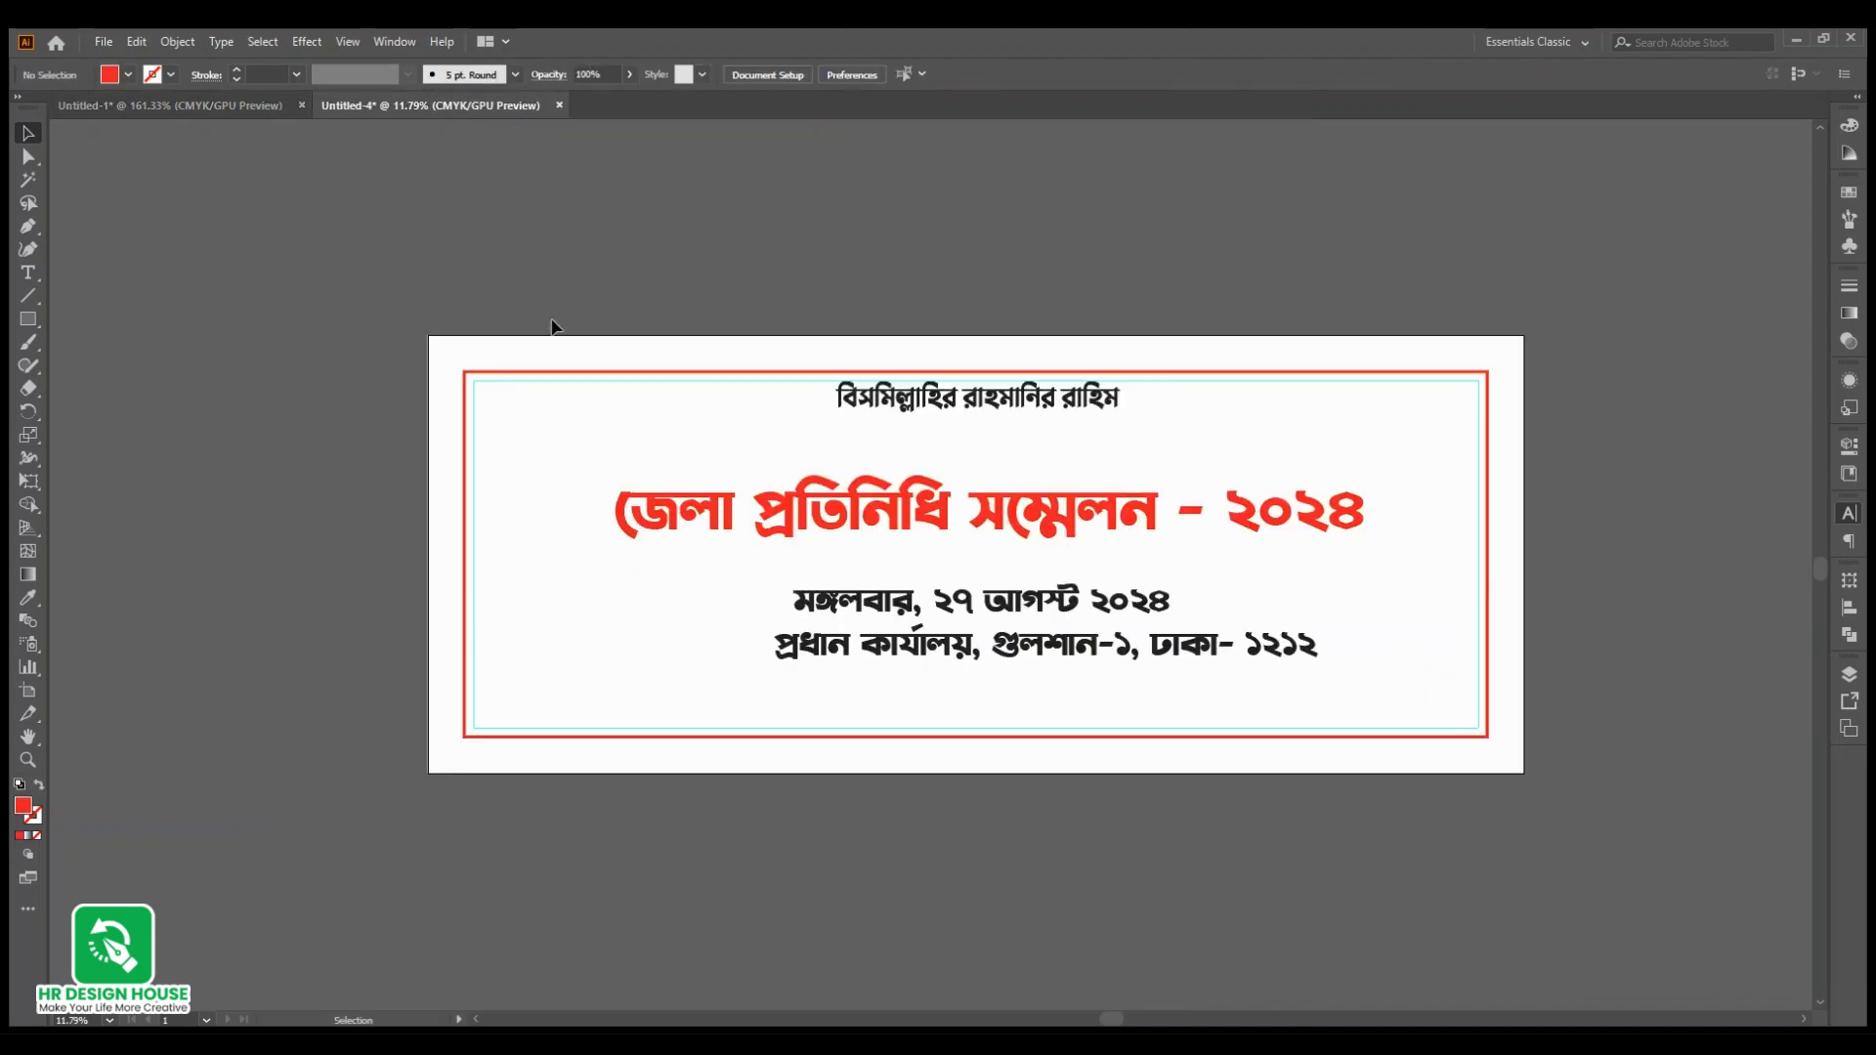
left_click_drag(1051, 584, 1004, 623)
left_click(987, 584)
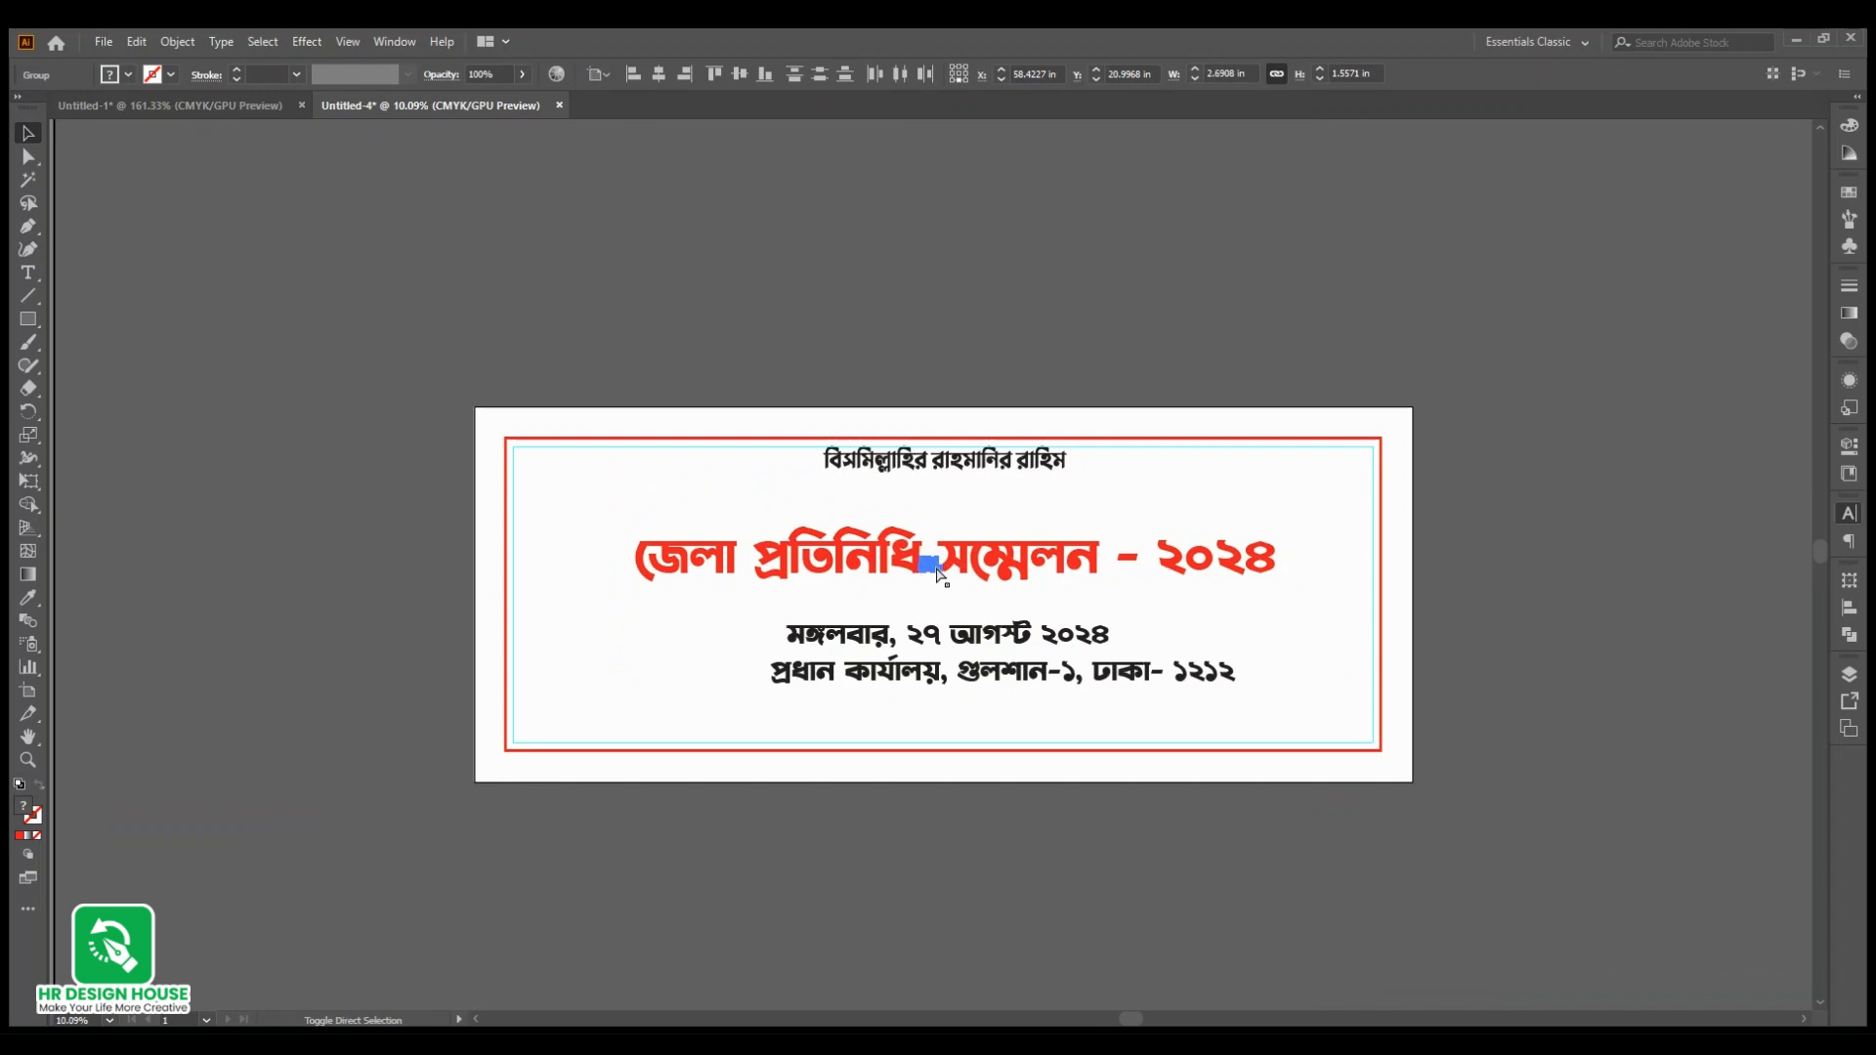
key("ctrl+v")
left_click_drag(948, 515, 913, 265)
left_click(1069, 313)
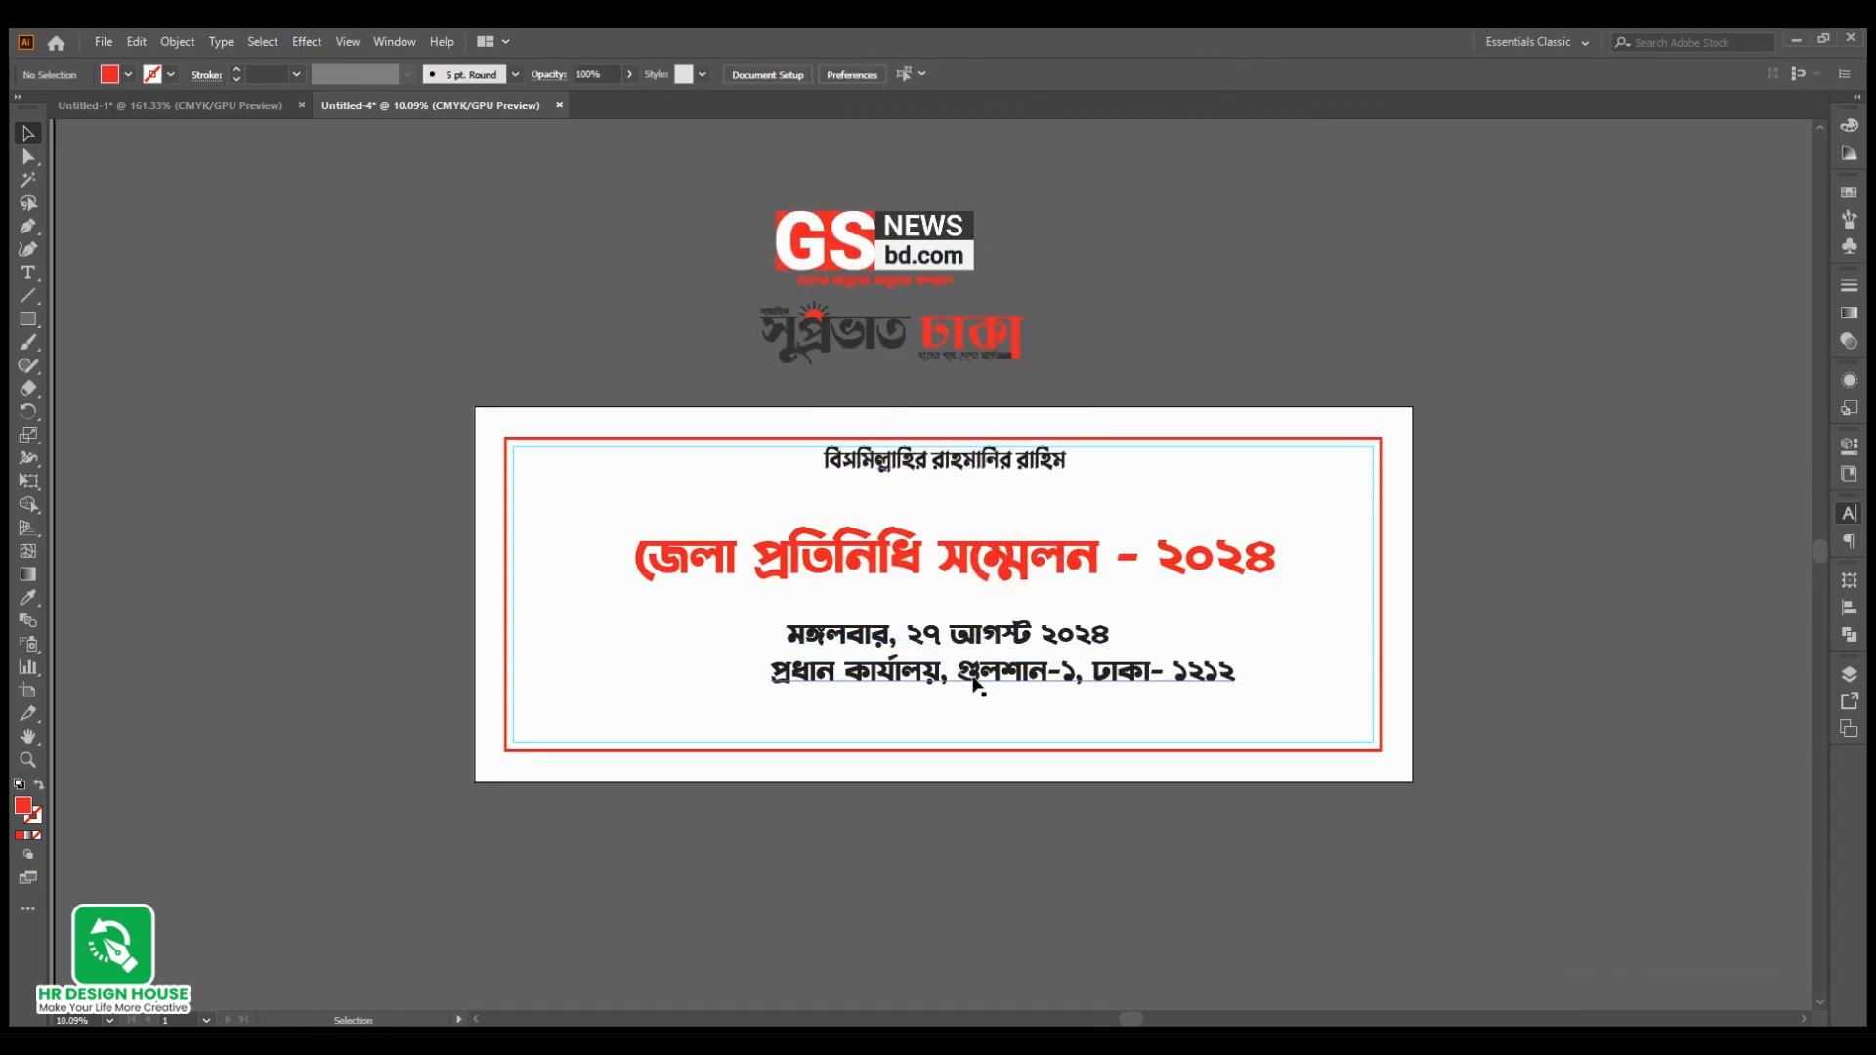
Step: Move the title, date and address lines down the banner and place the সুপ্রভাত ঢাকা logo to the right of the GS News logo
left_click_drag(1006, 573, 1122, 638)
left_click_drag(970, 447, 1084, 690)
left_click_drag(1054, 529, 1095, 650)
left_click_drag(1053, 401, 1005, 610)
left_click_drag(884, 397, 1189, 299)
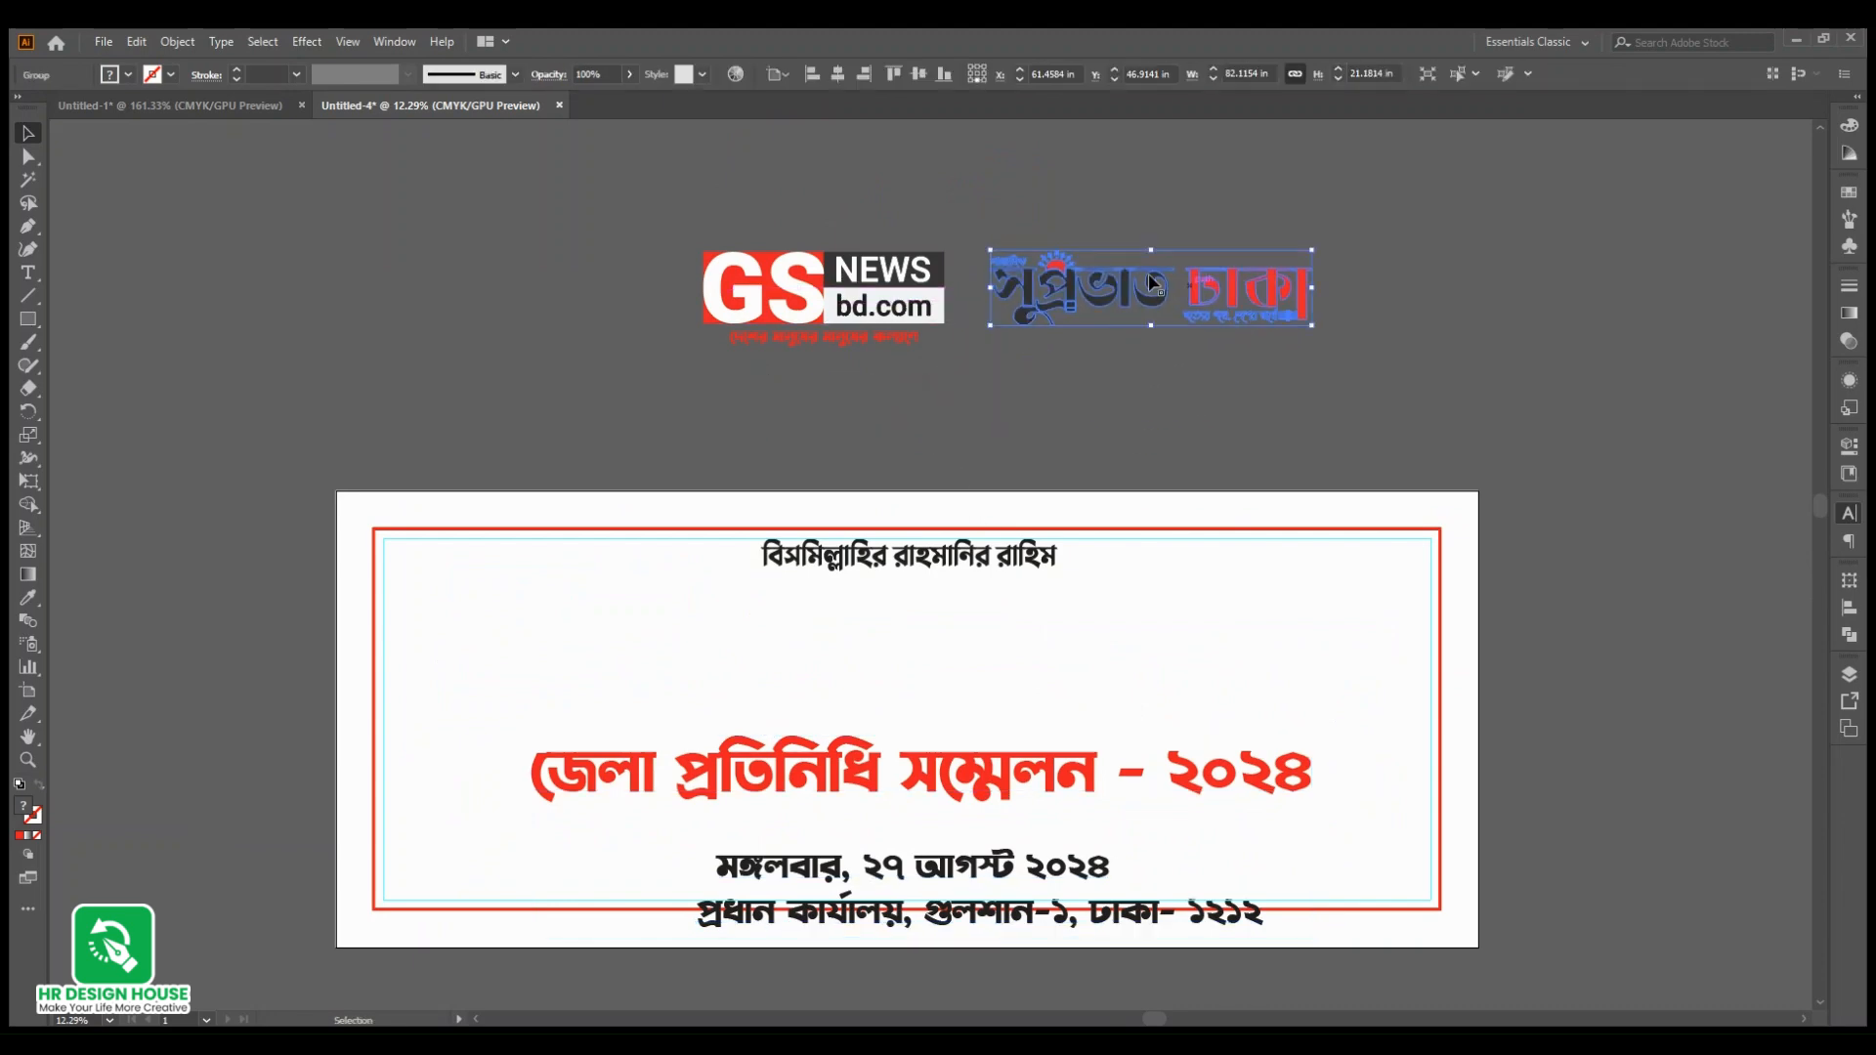
left_click(933, 348, "shift")
left_click_drag(1083, 608, 1081, 611)
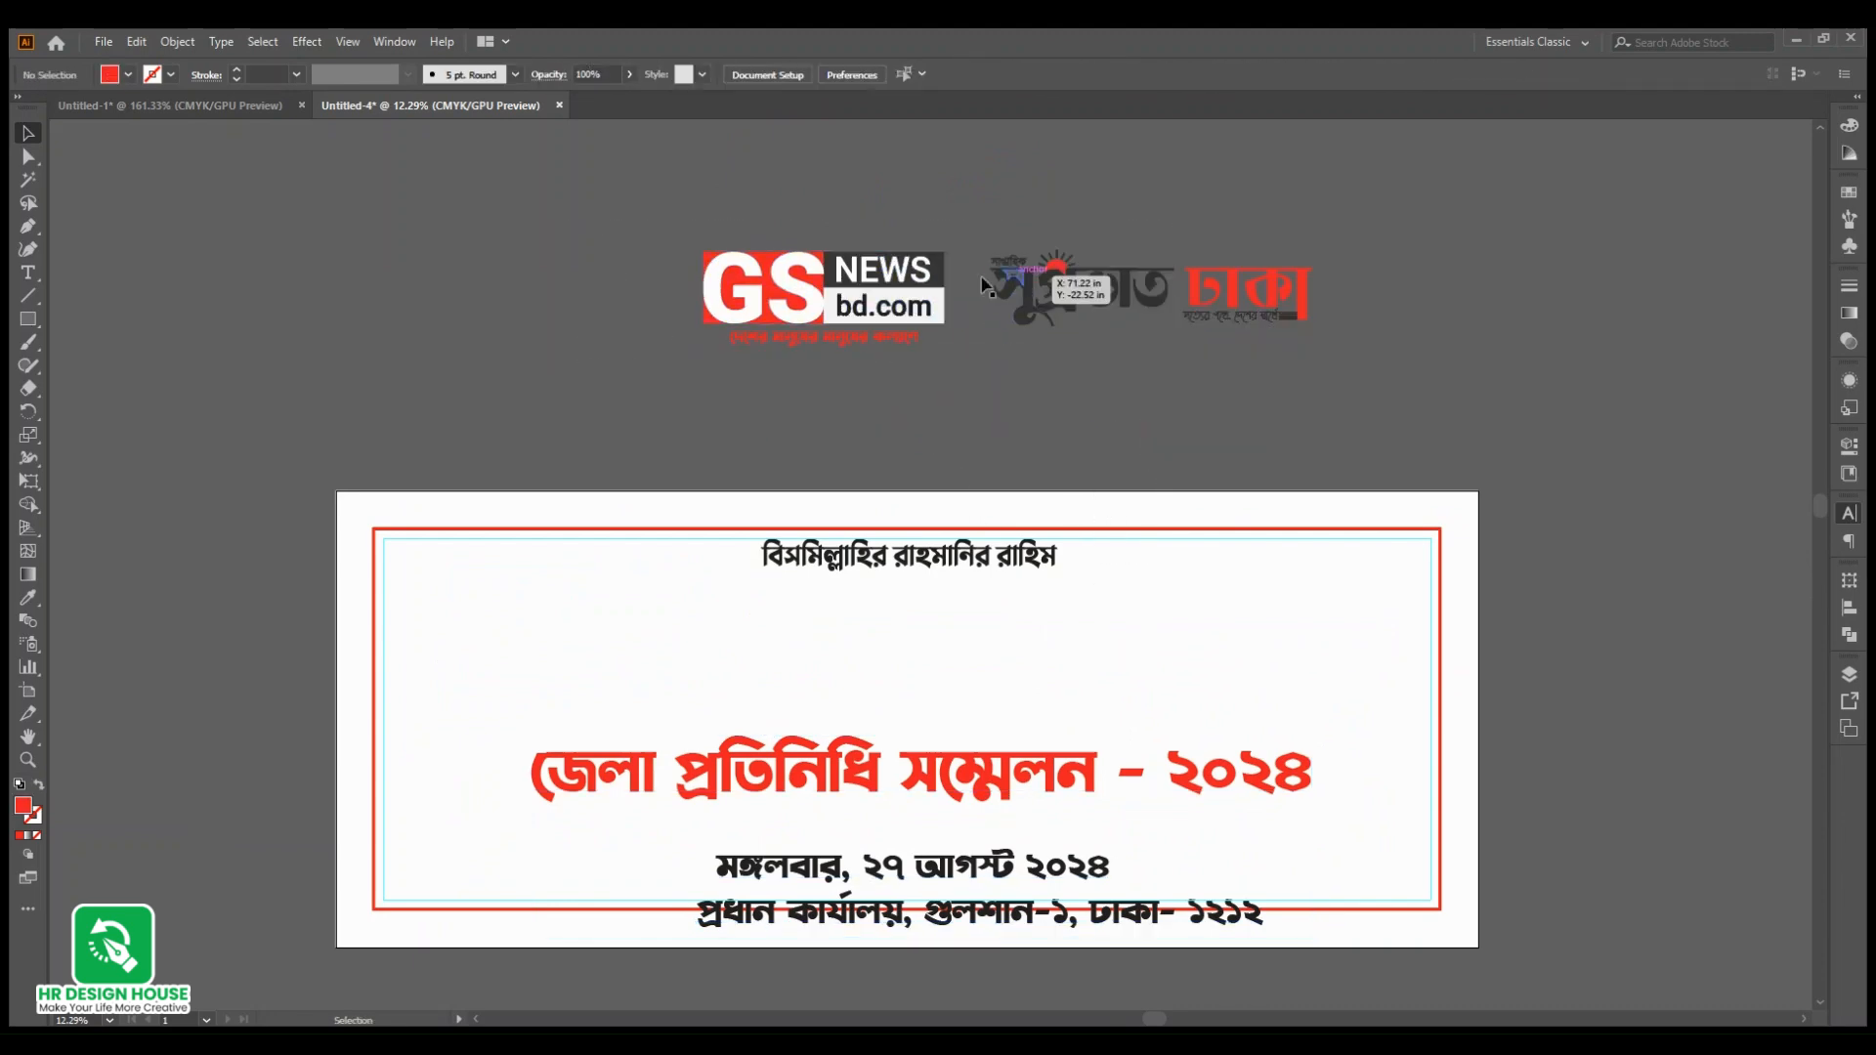
Step: Move both logos side by side into the banner, between the বিসমিল্লাহির রাহমানির রাহিম line and the title
left_click_drag(1232, 367, 1010, 630)
left_click(1311, 611)
left_click_drag(1236, 677, 1421, 827)
left_click_drag(1109, 674, 920, 657)
left_click_drag(982, 655, 1077, 585)
left_click(1111, 547)
left_click(924, 538)
left_click(1067, 581)
left_click(926, 573, "shift")
left_click(515, 528)
left_click_drag(1105, 674, 1153, 671)
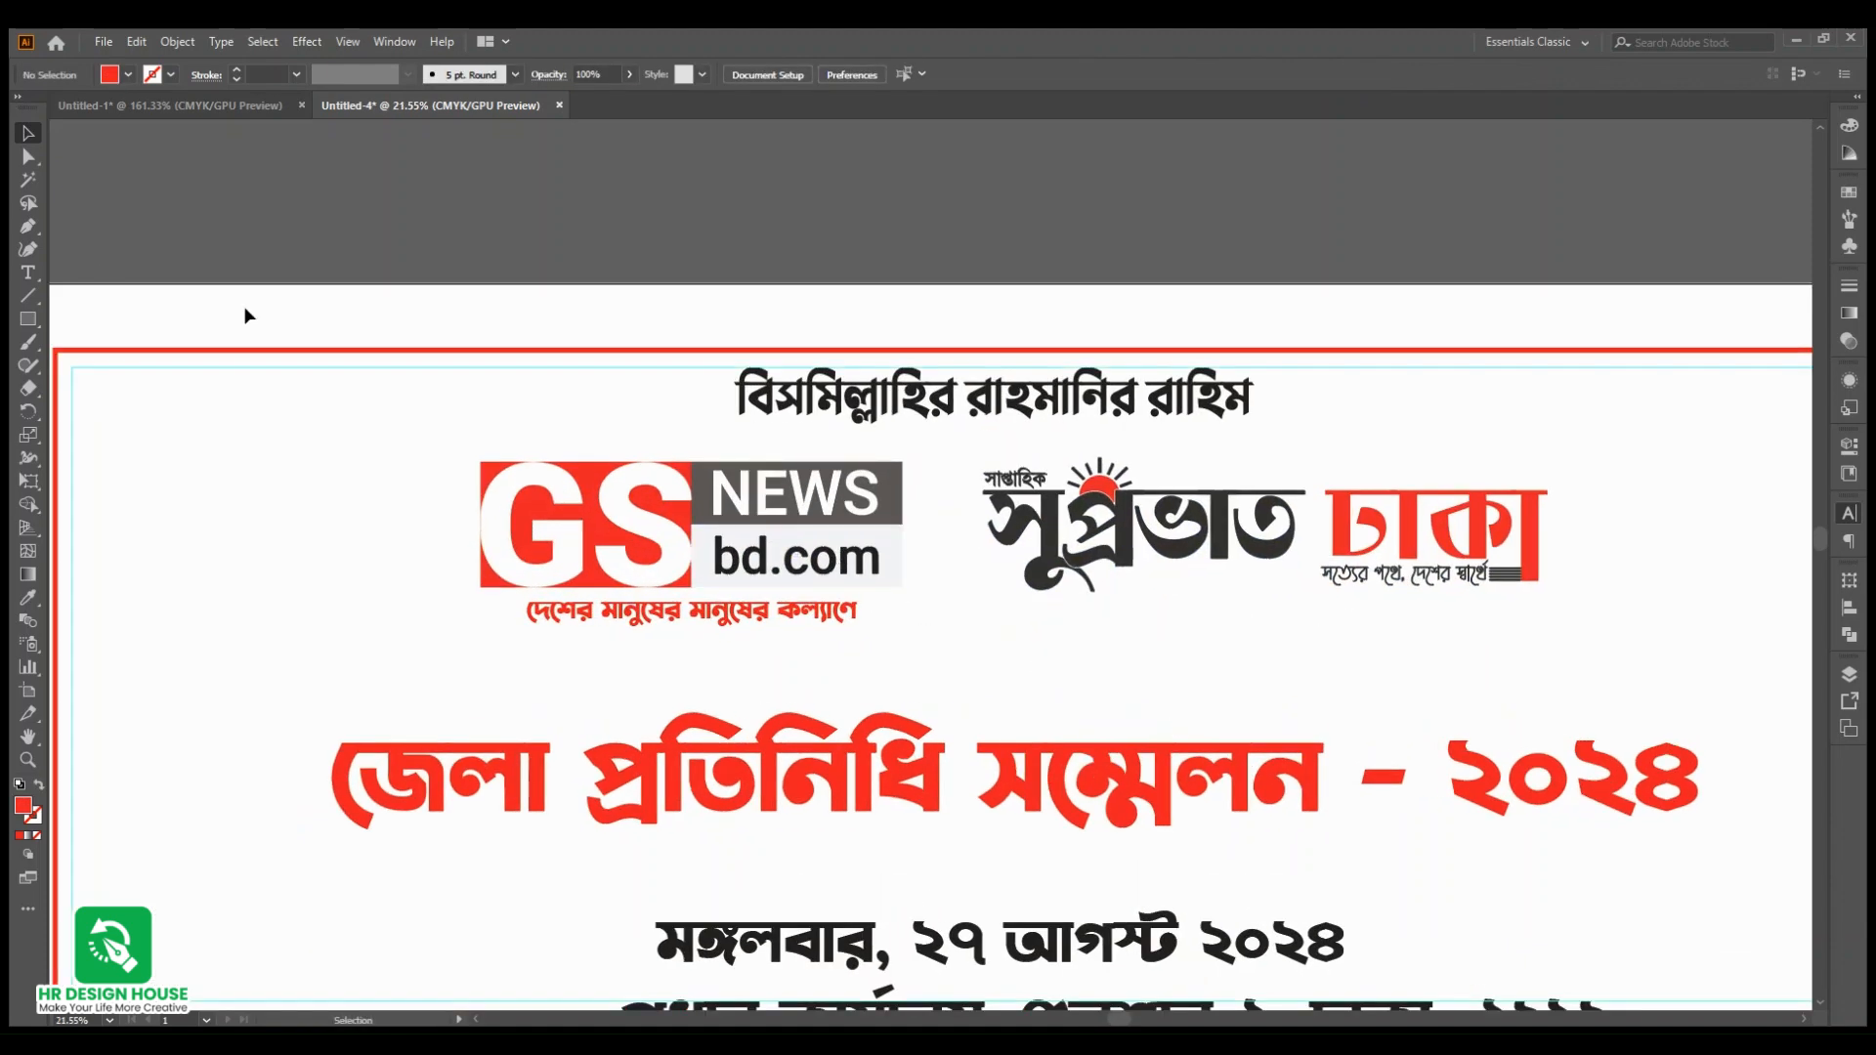
Step: Draw a vertical divider about 8.55 in tall between the logos, with a 20 pt red stroke and a width profile tapering at both ends
left_click(28, 294)
left_click_drag(944, 466, 945, 605)
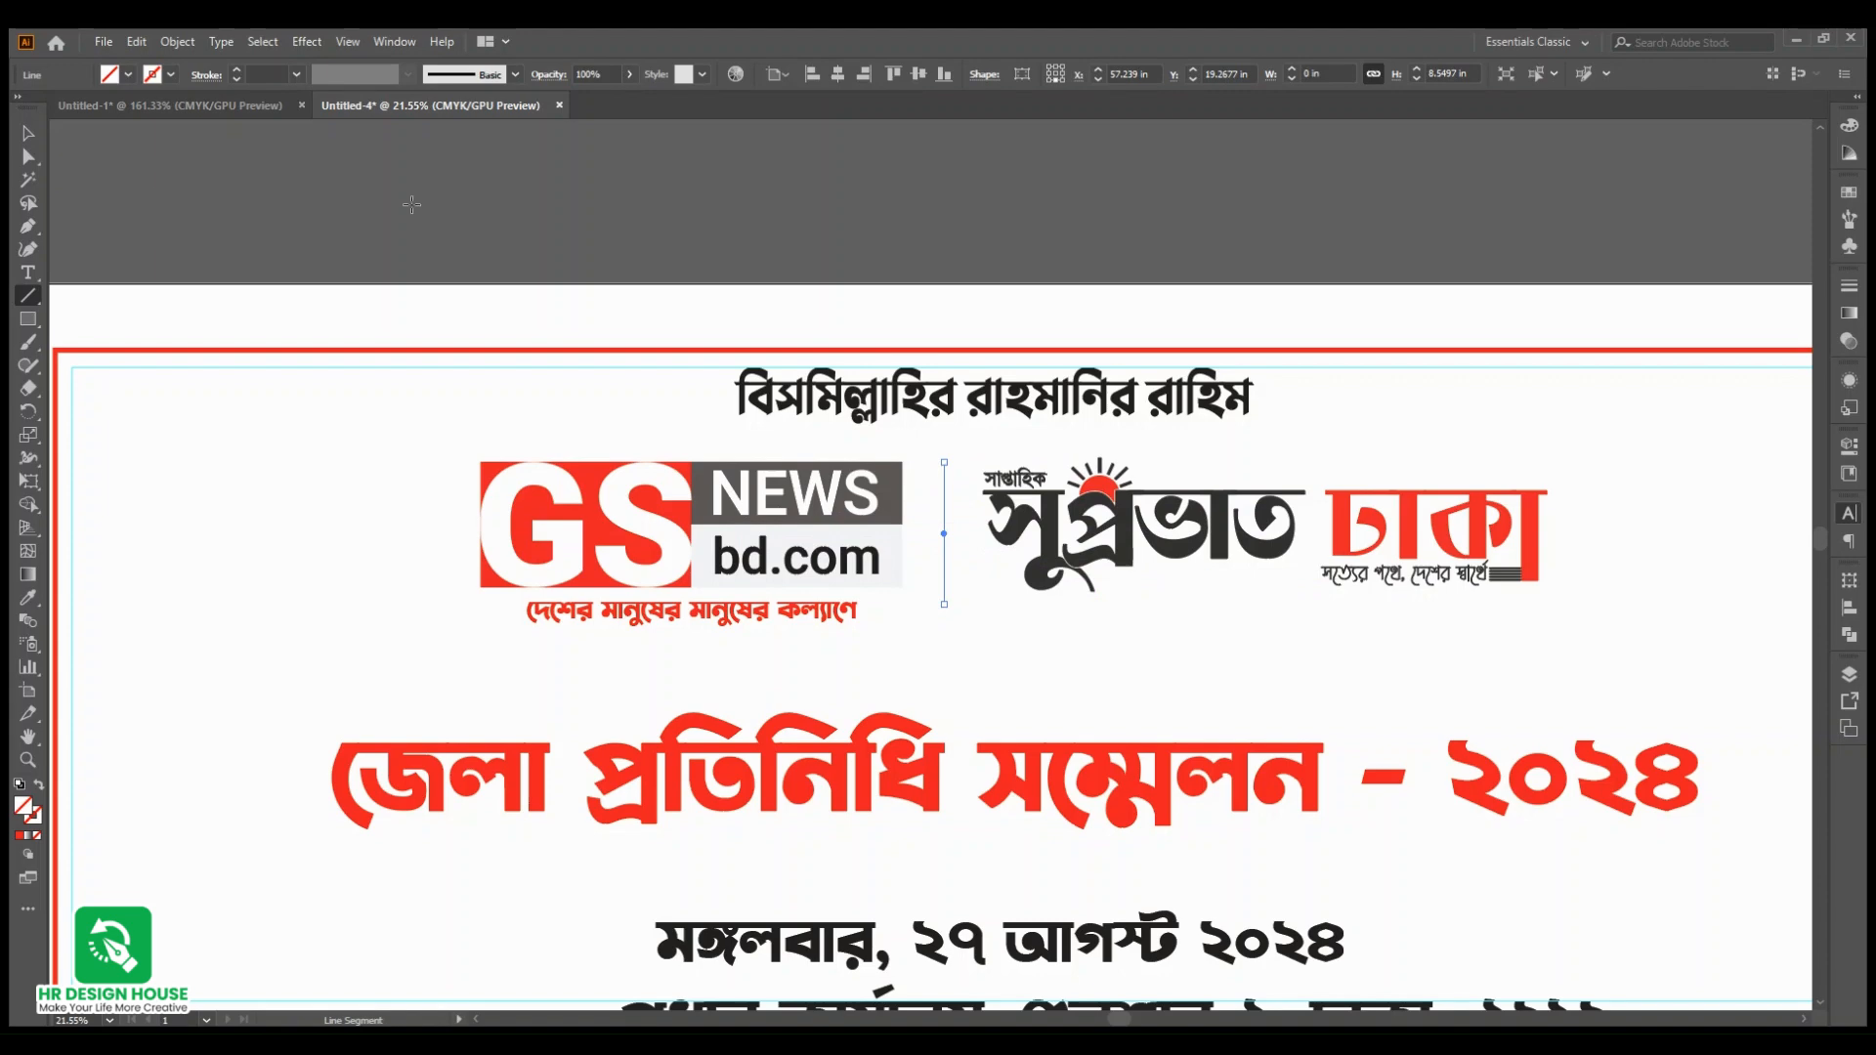
left_click(30, 134)
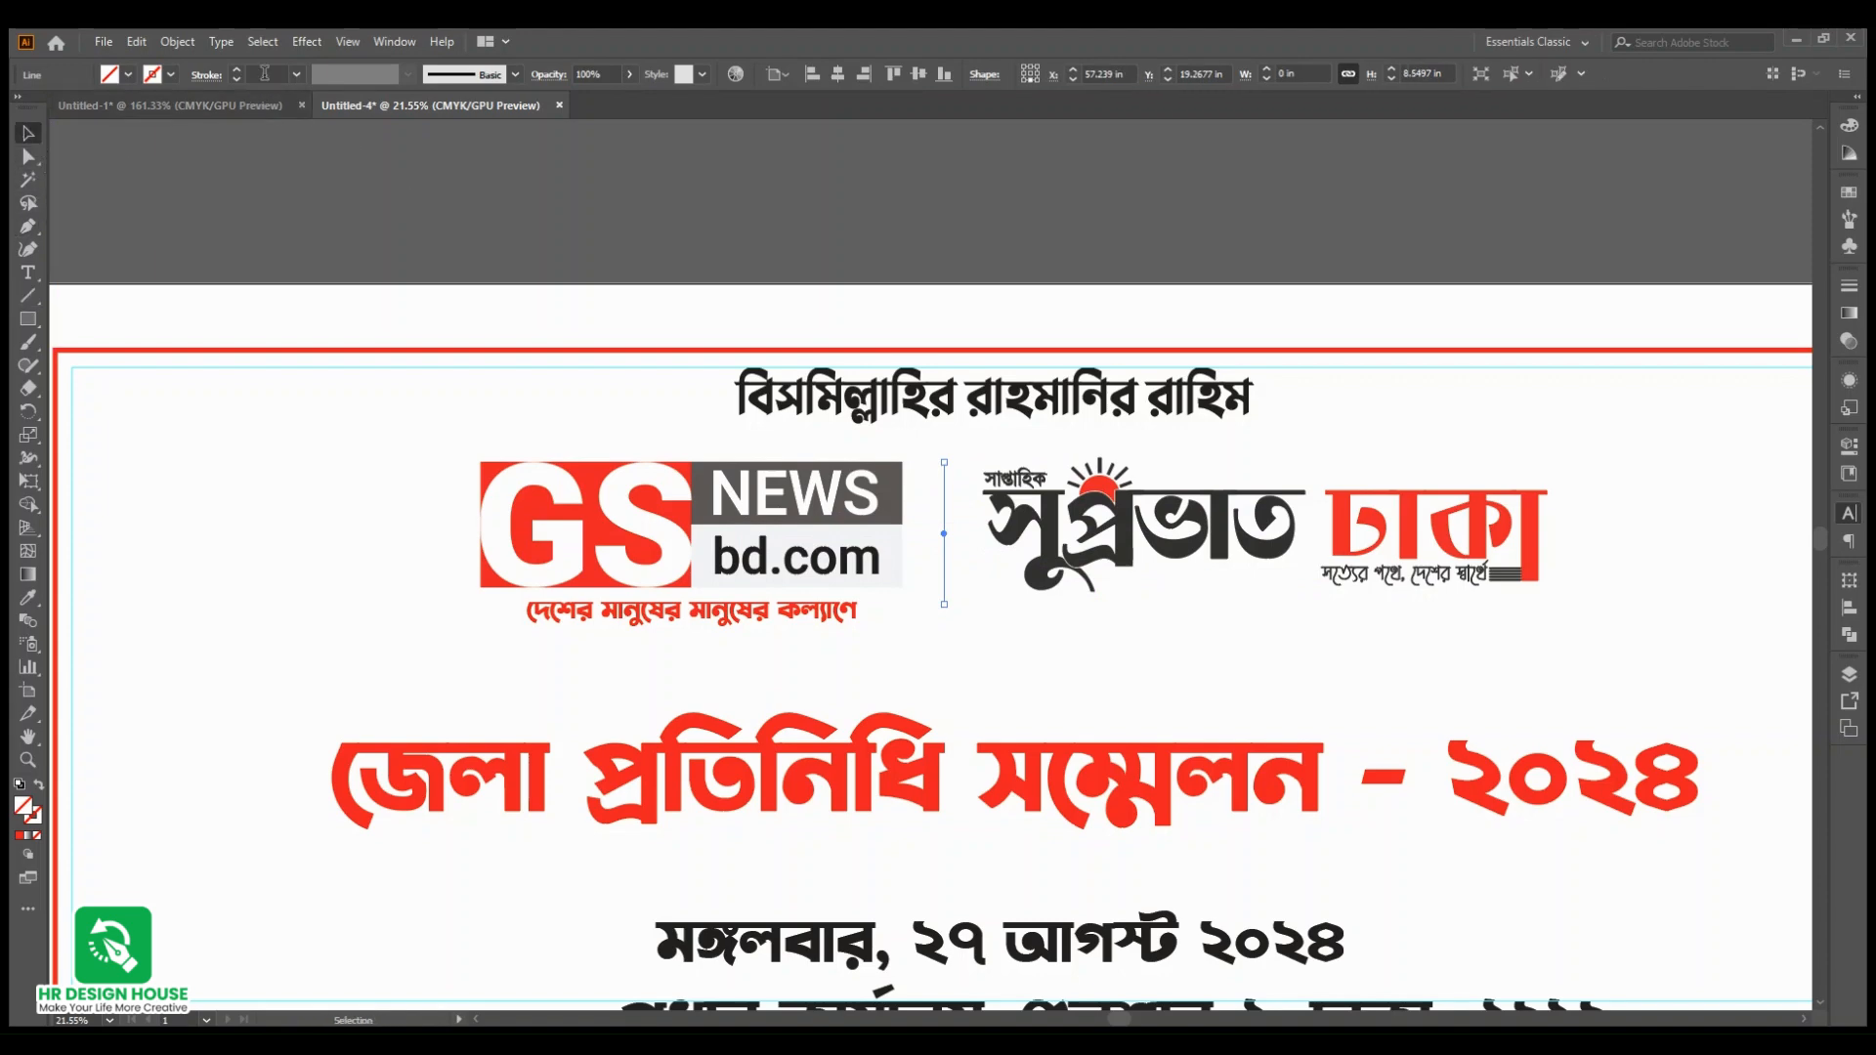
left_click(262, 73)
scroll(266, 74, "up", 7)
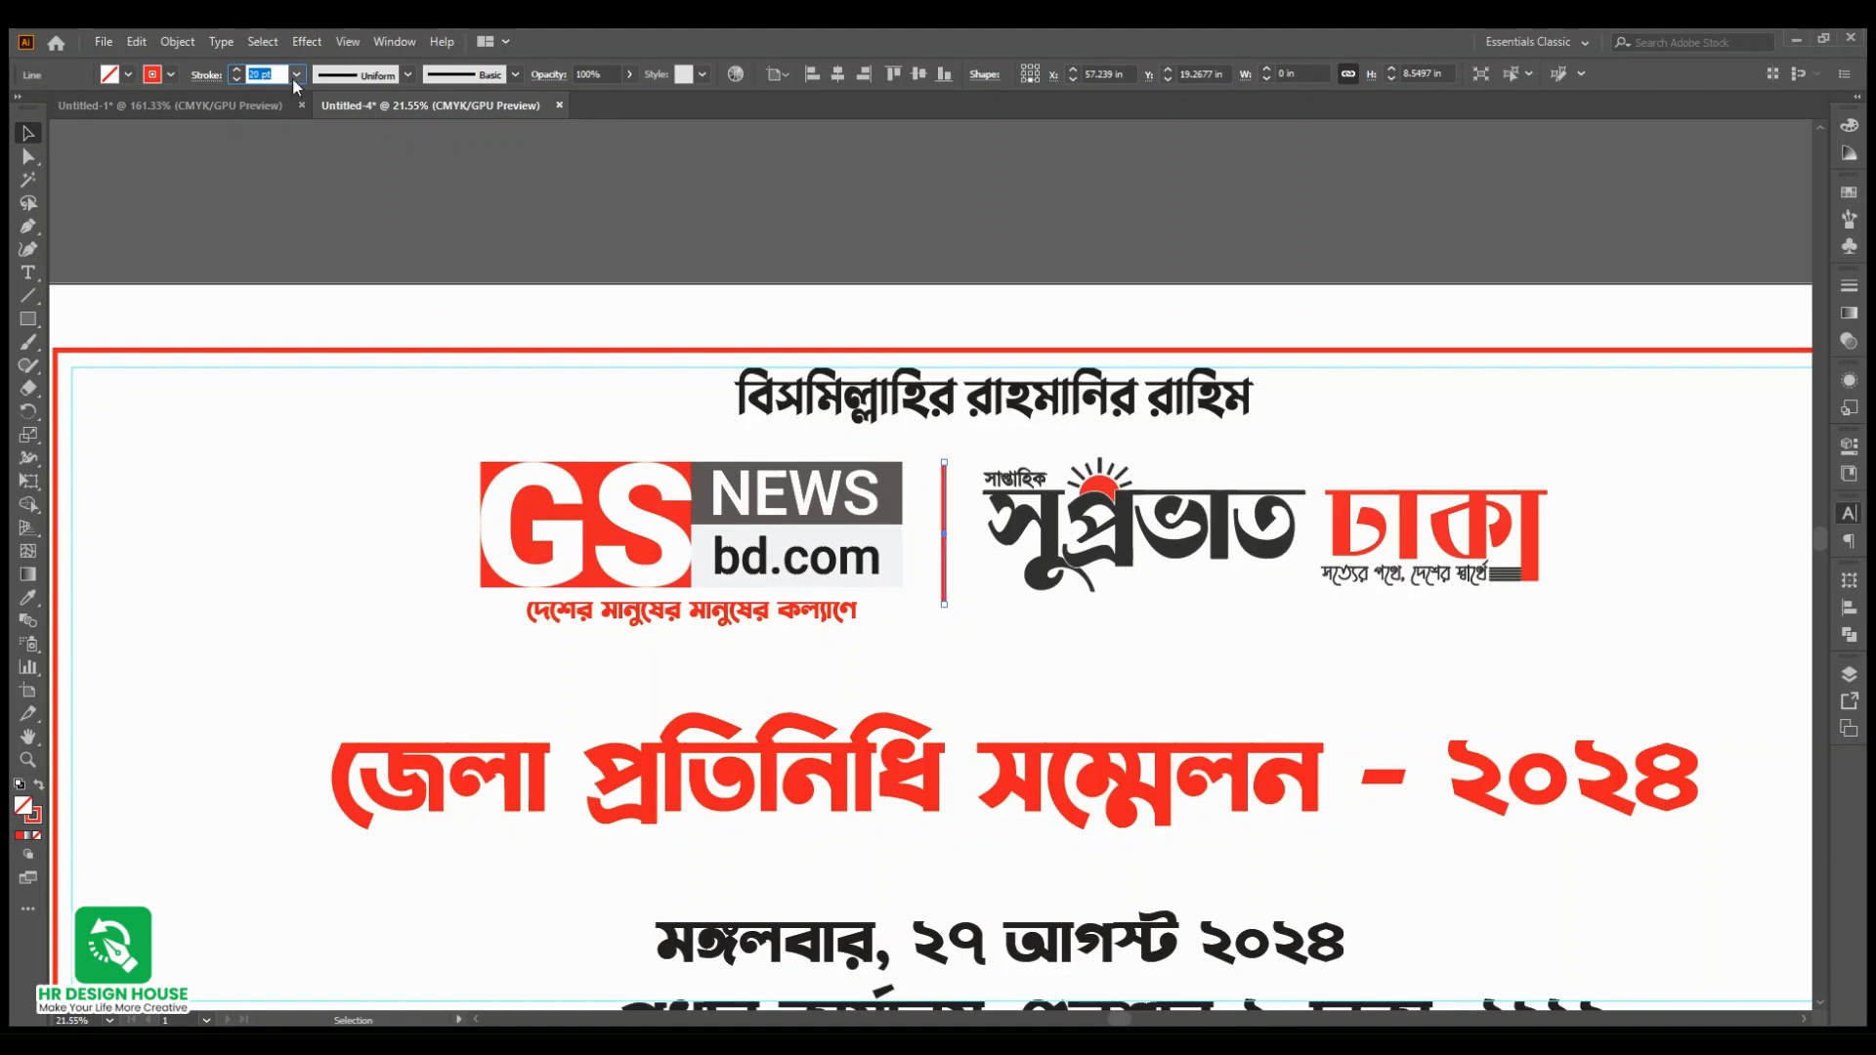
key("BackSpace")
left_click(356, 135)
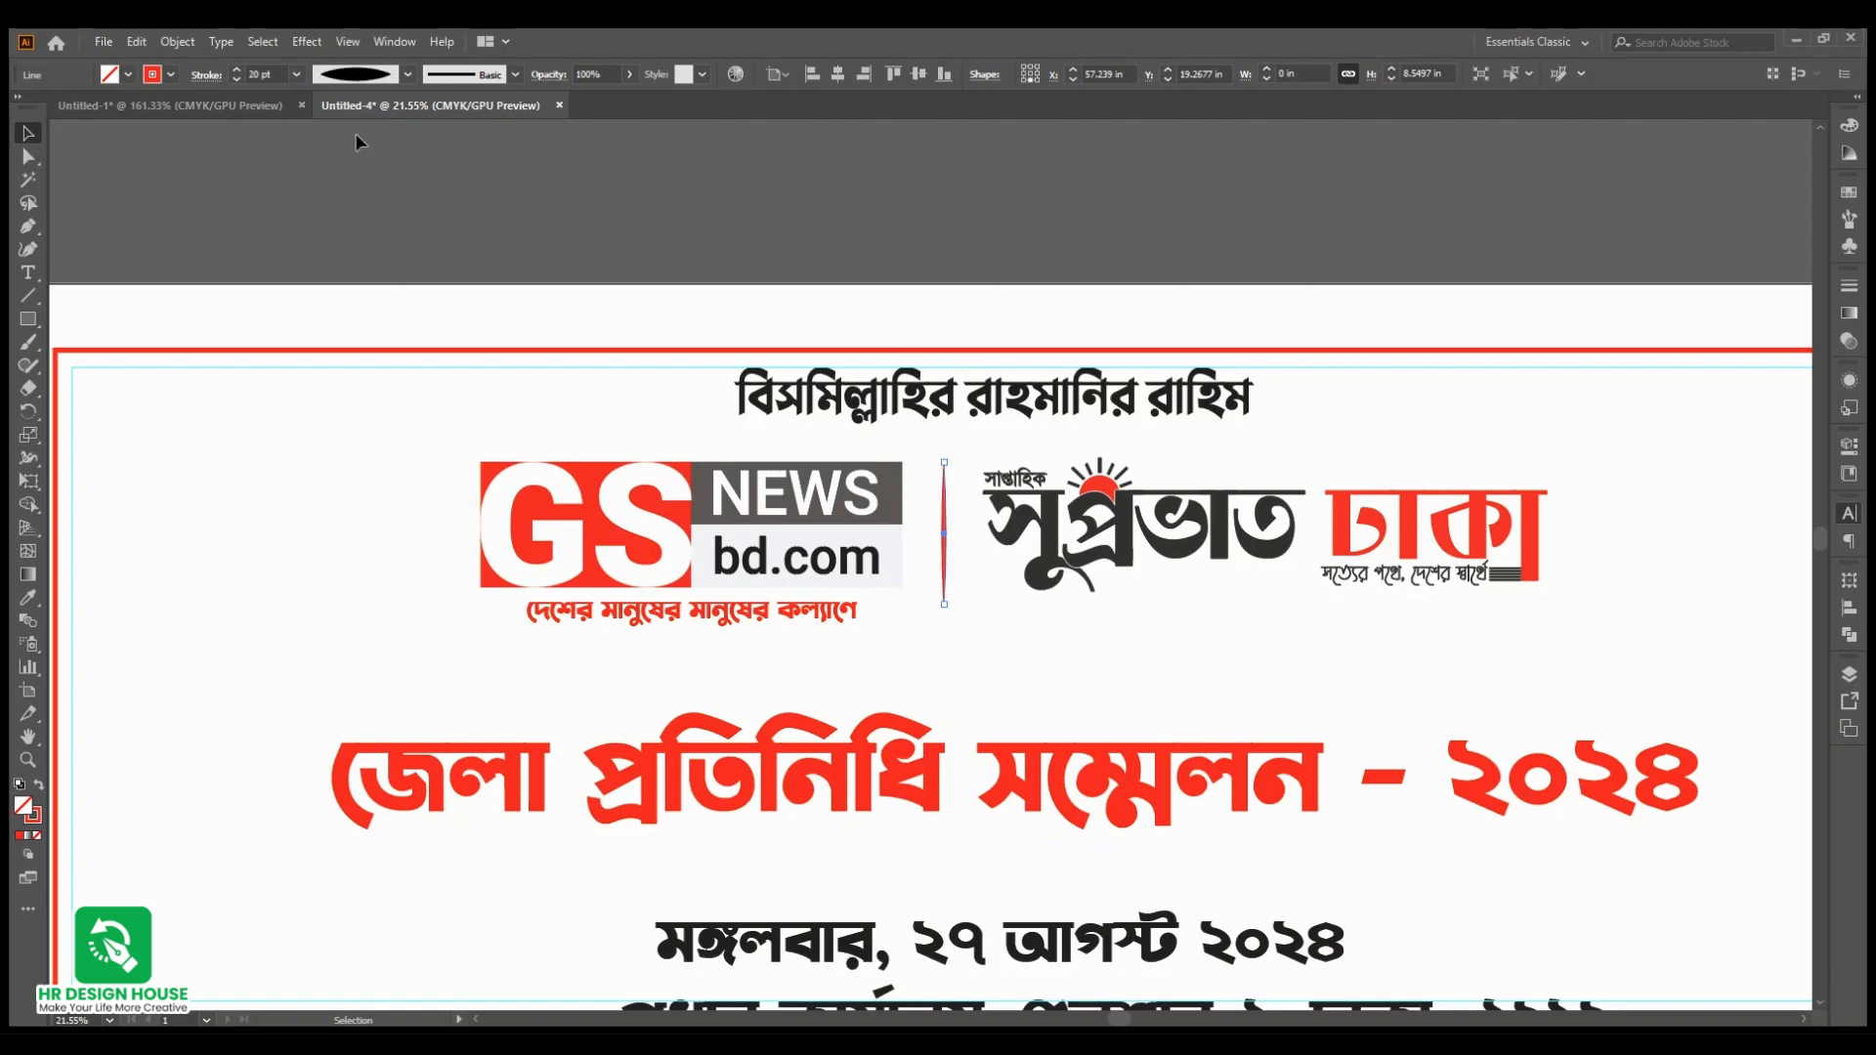
Step: Set the divider line's stroke weight to 25 pt and its colour to black
left_click(984, 680)
left_click_drag(912, 558, 1077, 622)
left_click_drag(1014, 553, 977, 559)
left_click(986, 554)
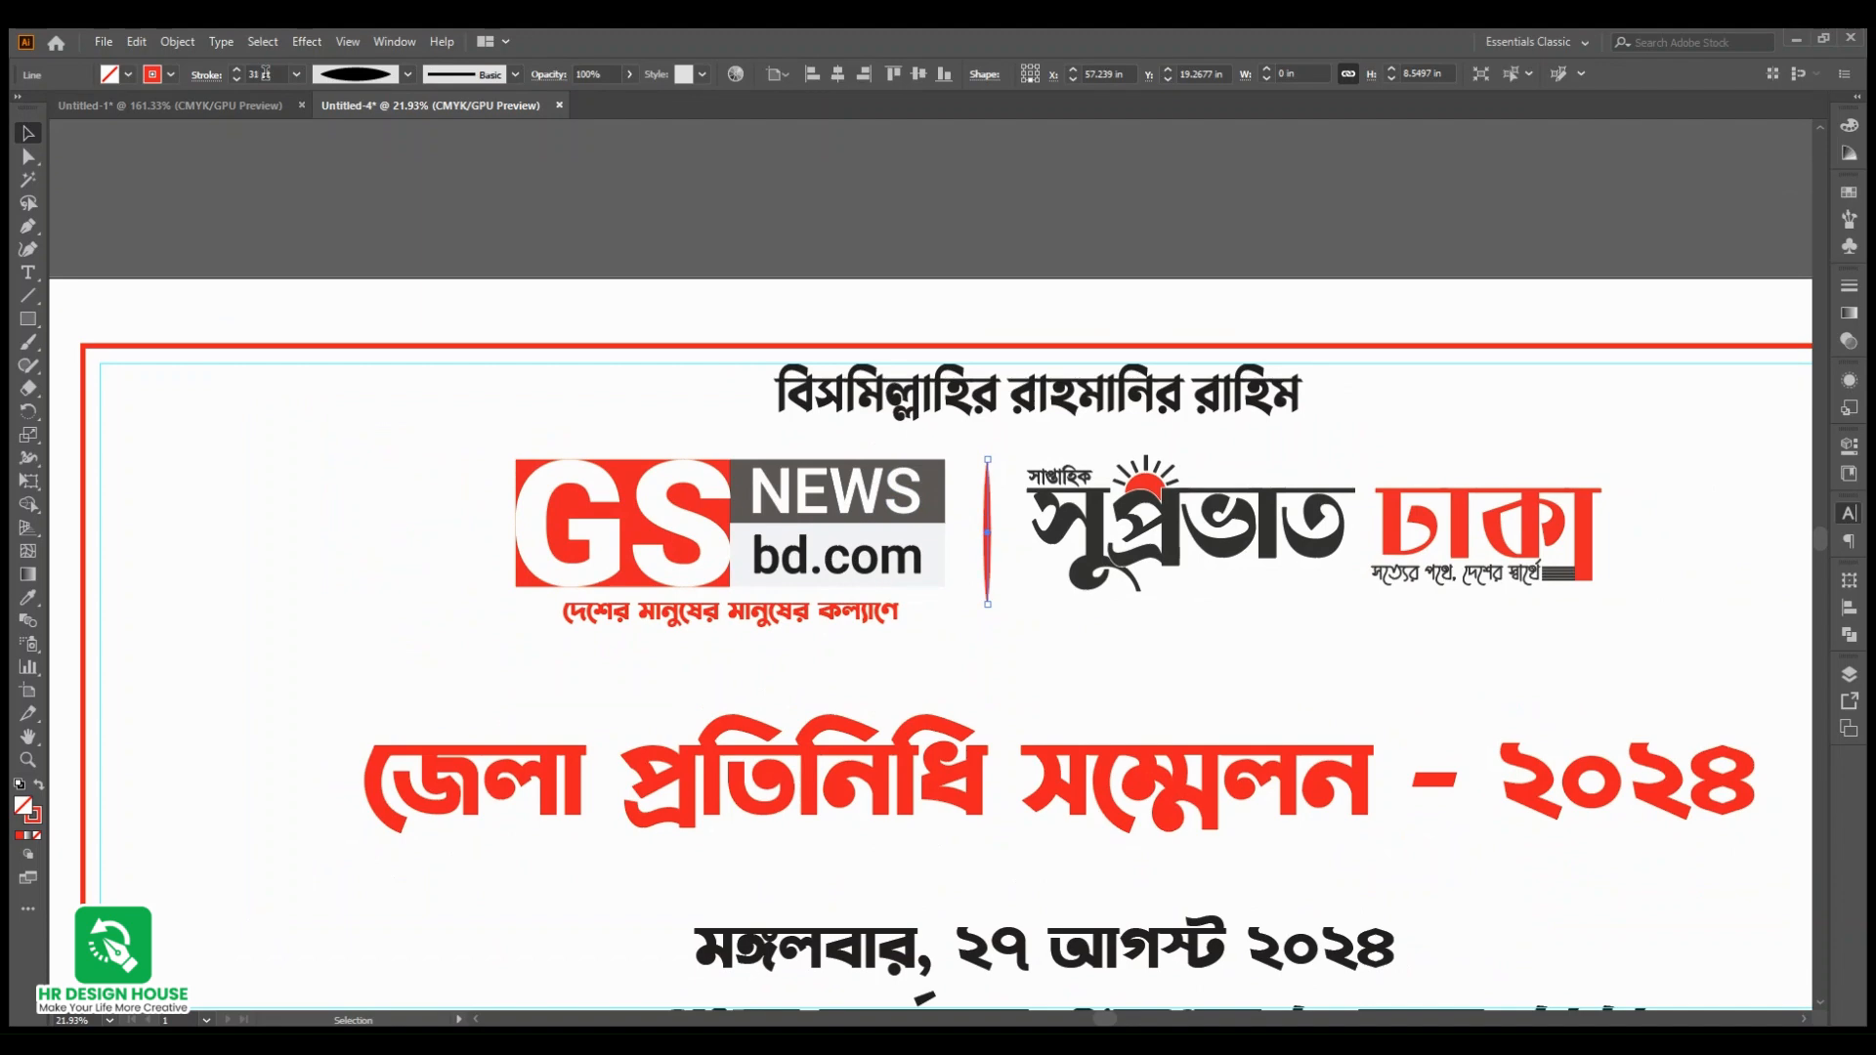
left_click(272, 450)
left_click_drag(1106, 637, 1035, 525)
left_click(1013, 510)
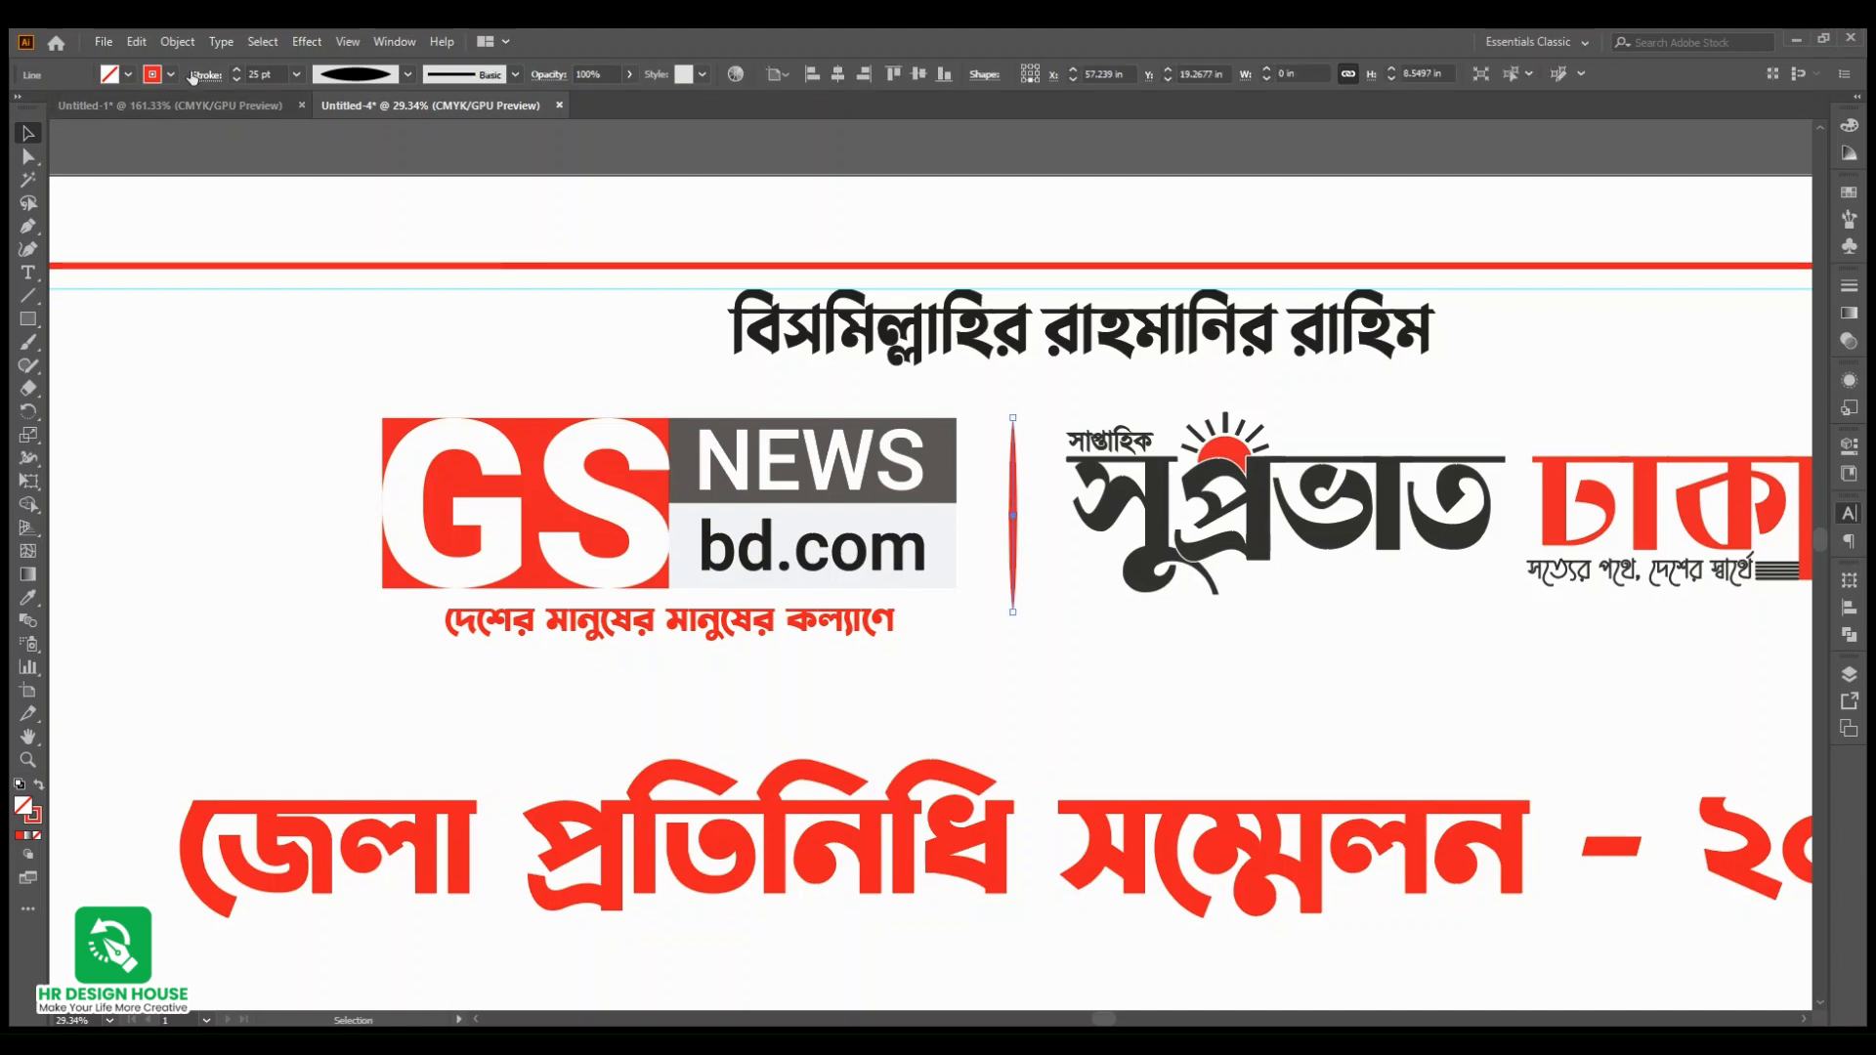
left_click(57, 107)
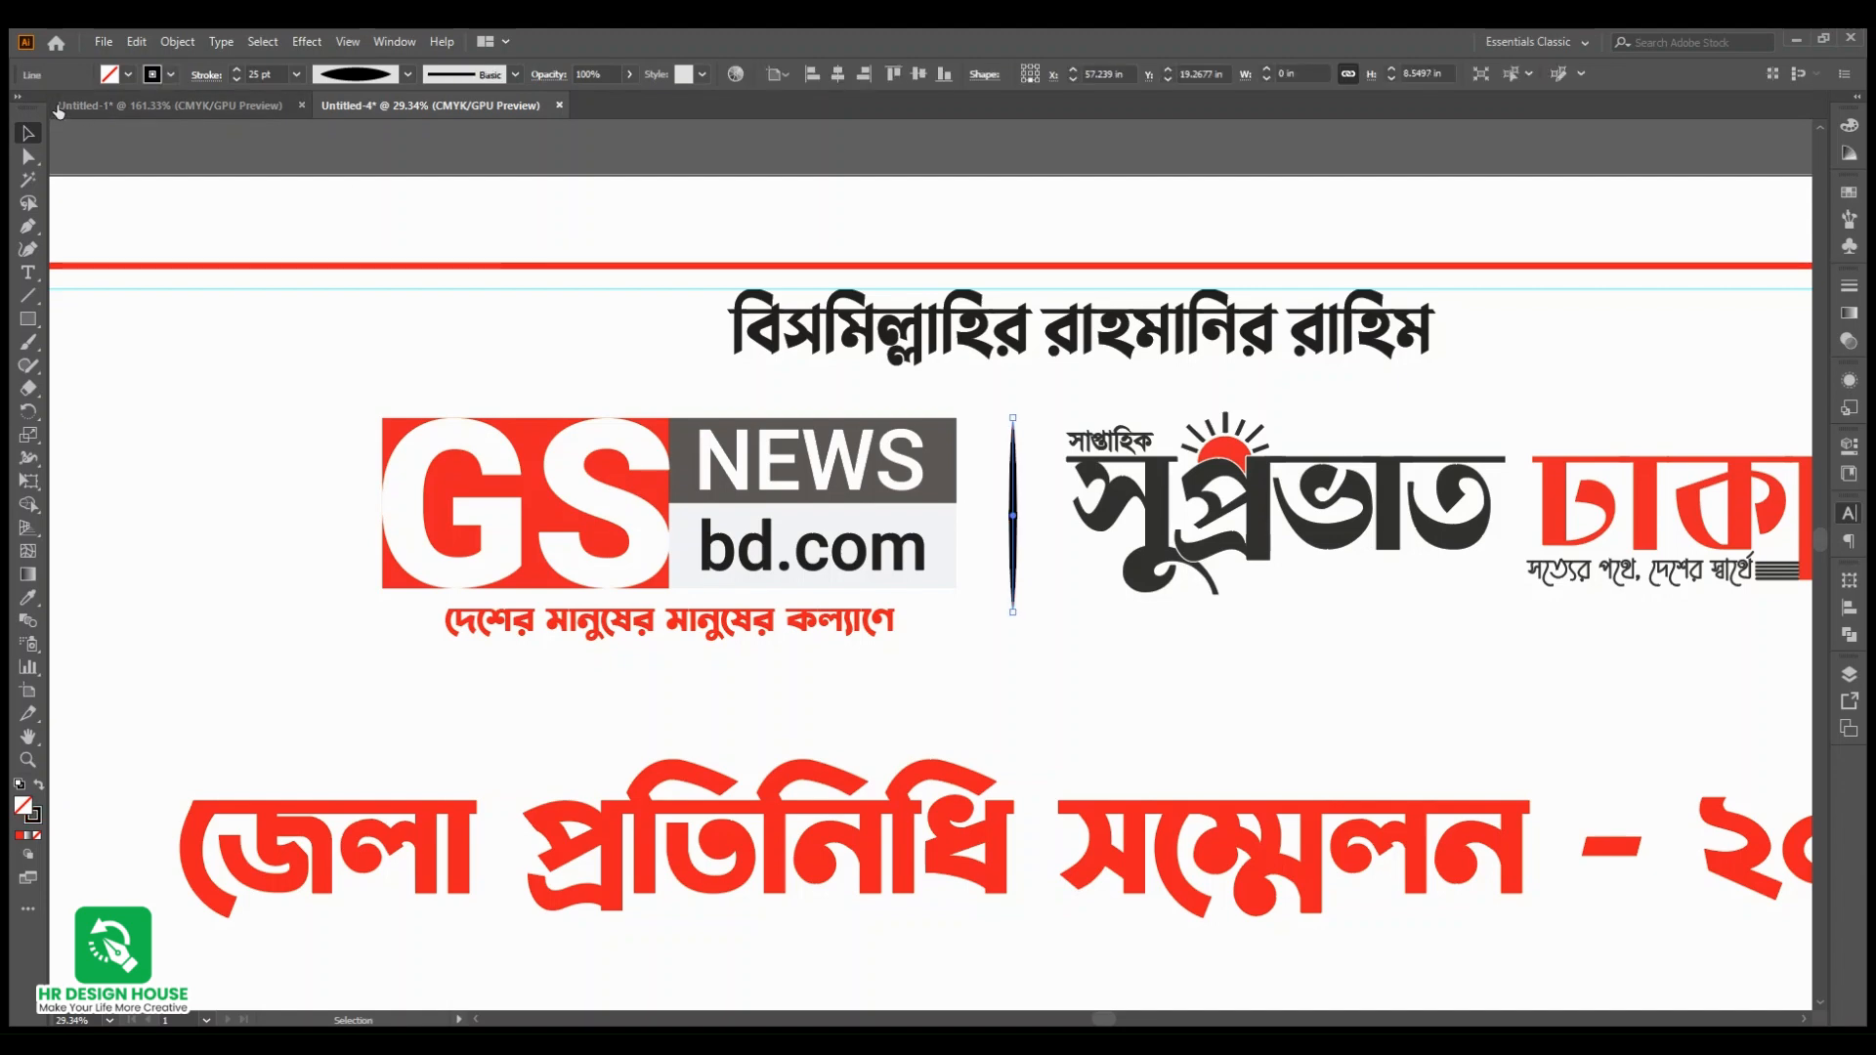
left_click(162, 379)
Step: Expand the tapered divider line into a filled black shape
scroll(1104, 604, "down", 1)
scroll(1050, 567, "up", 1)
left_click(1017, 533)
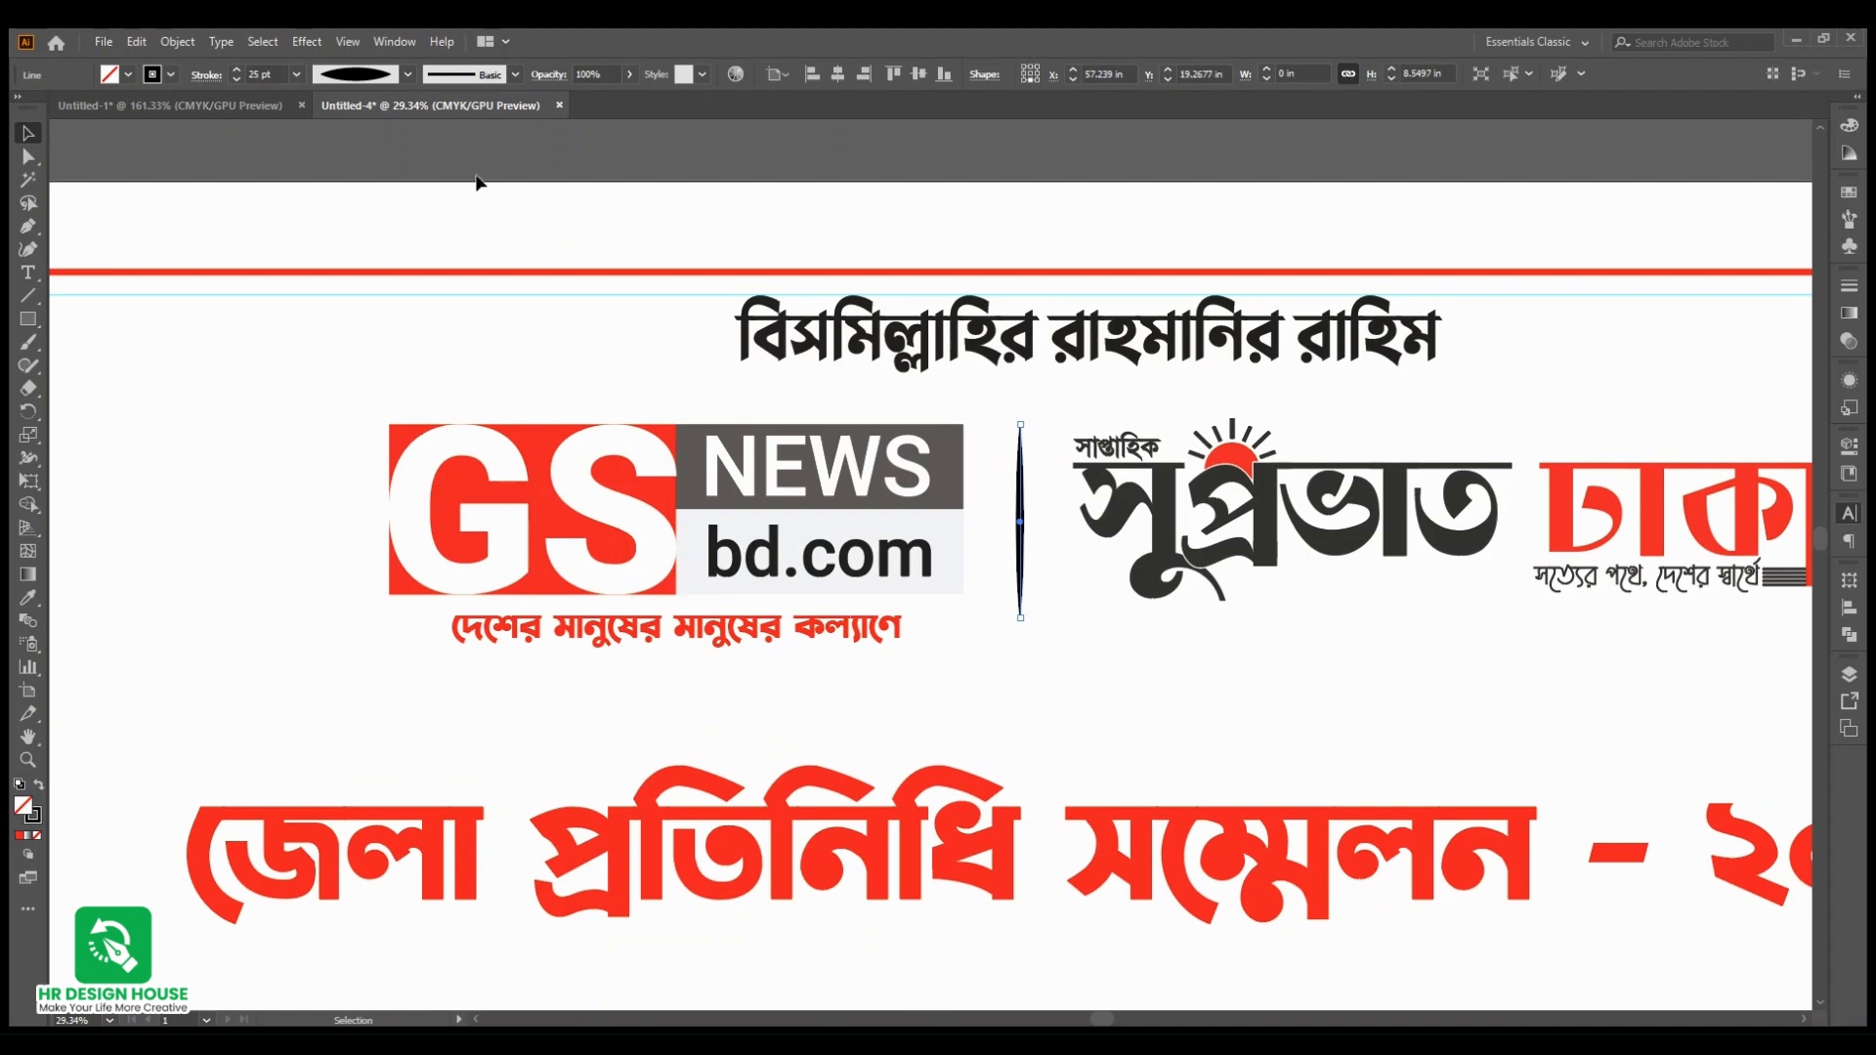
left_click(251, 285)
left_click(1090, 652)
scroll(1044, 577, "up", 3)
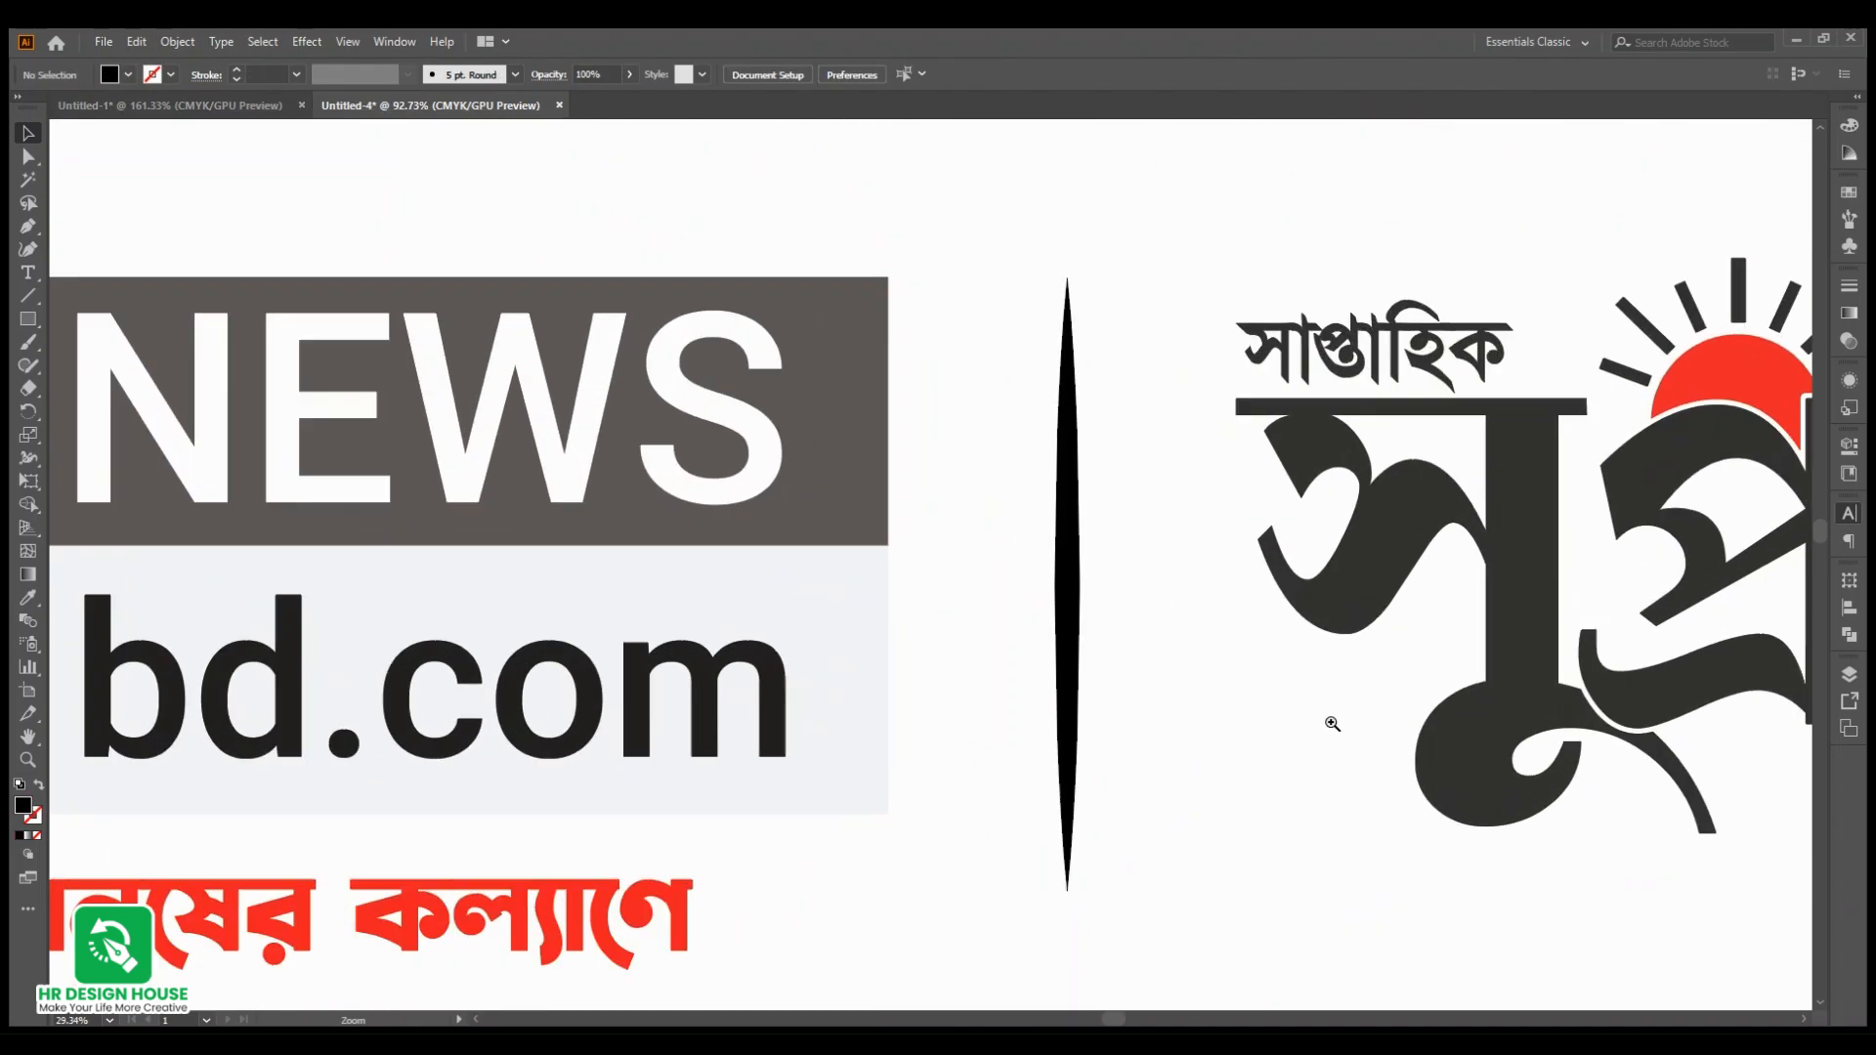
scroll(1039, 569, "down", 2)
left_click(1036, 560)
left_click(1283, 552)
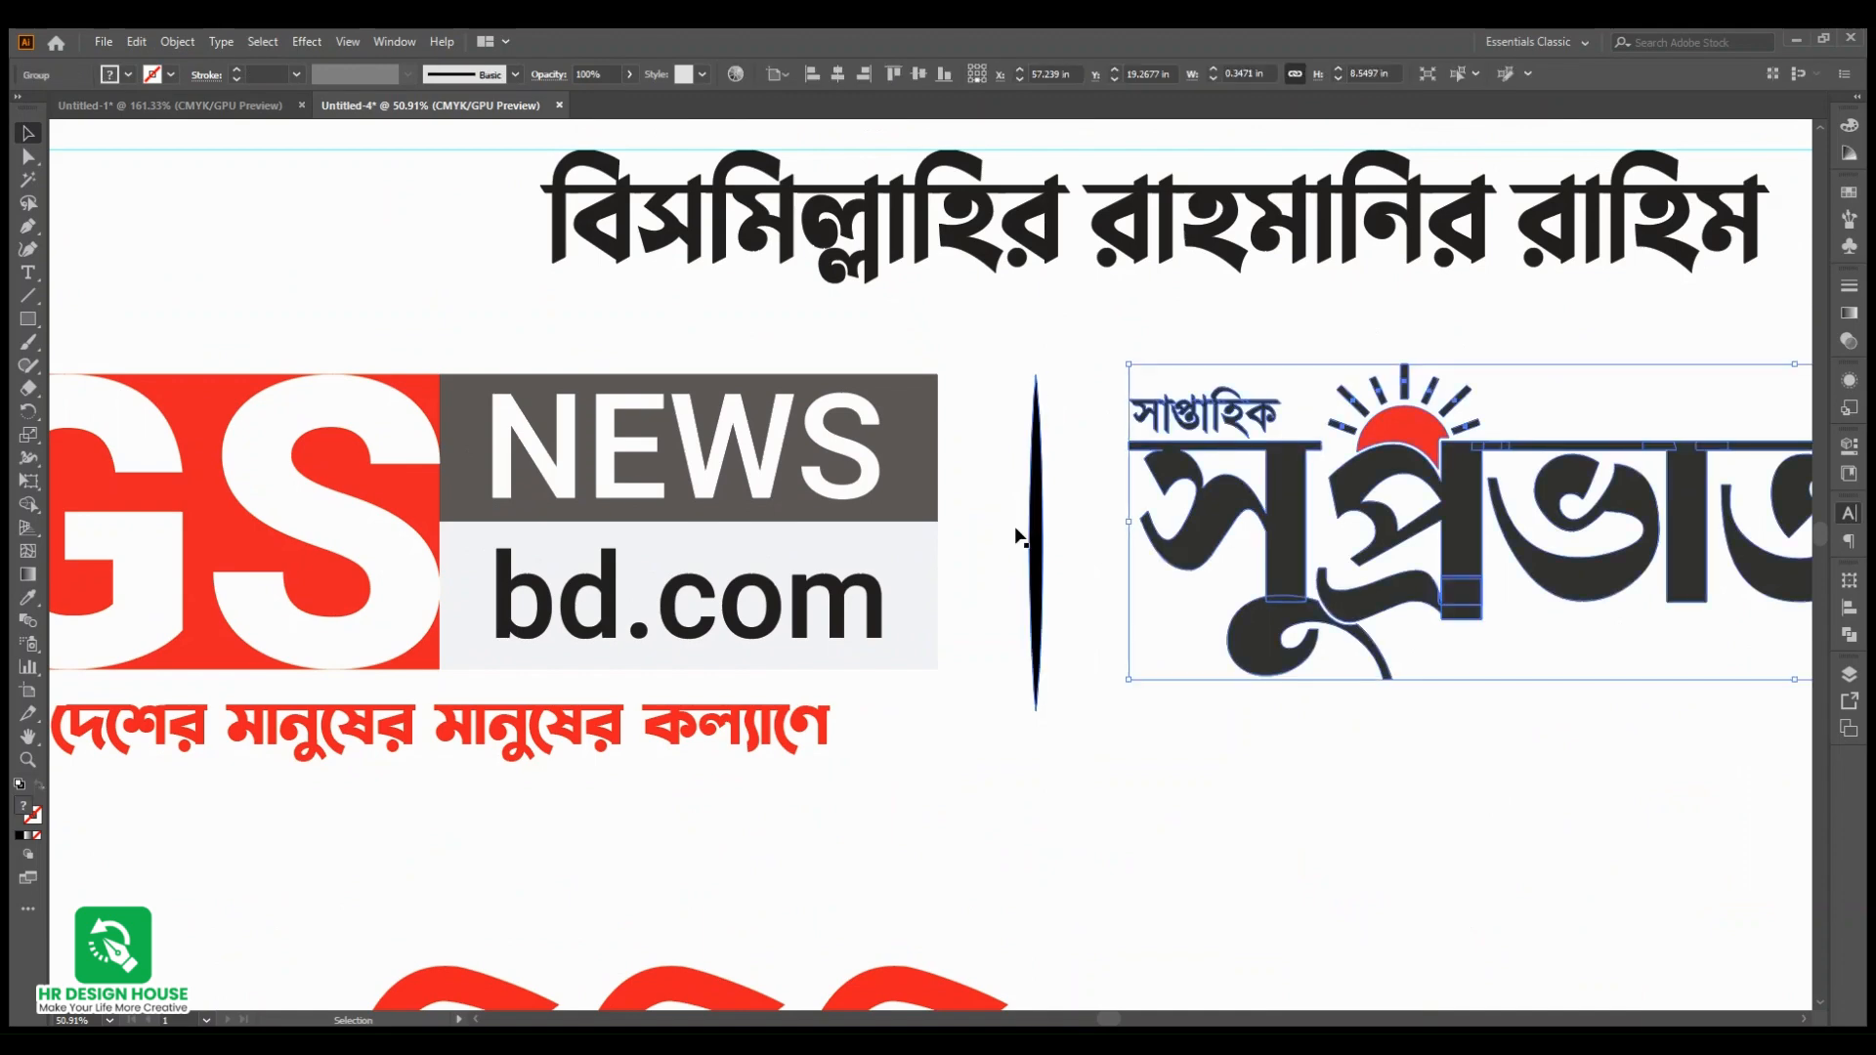
left_click(1014, 529)
Step: Move the red title line up so it sits closely below the two logos
scroll(1094, 596, "down", 6)
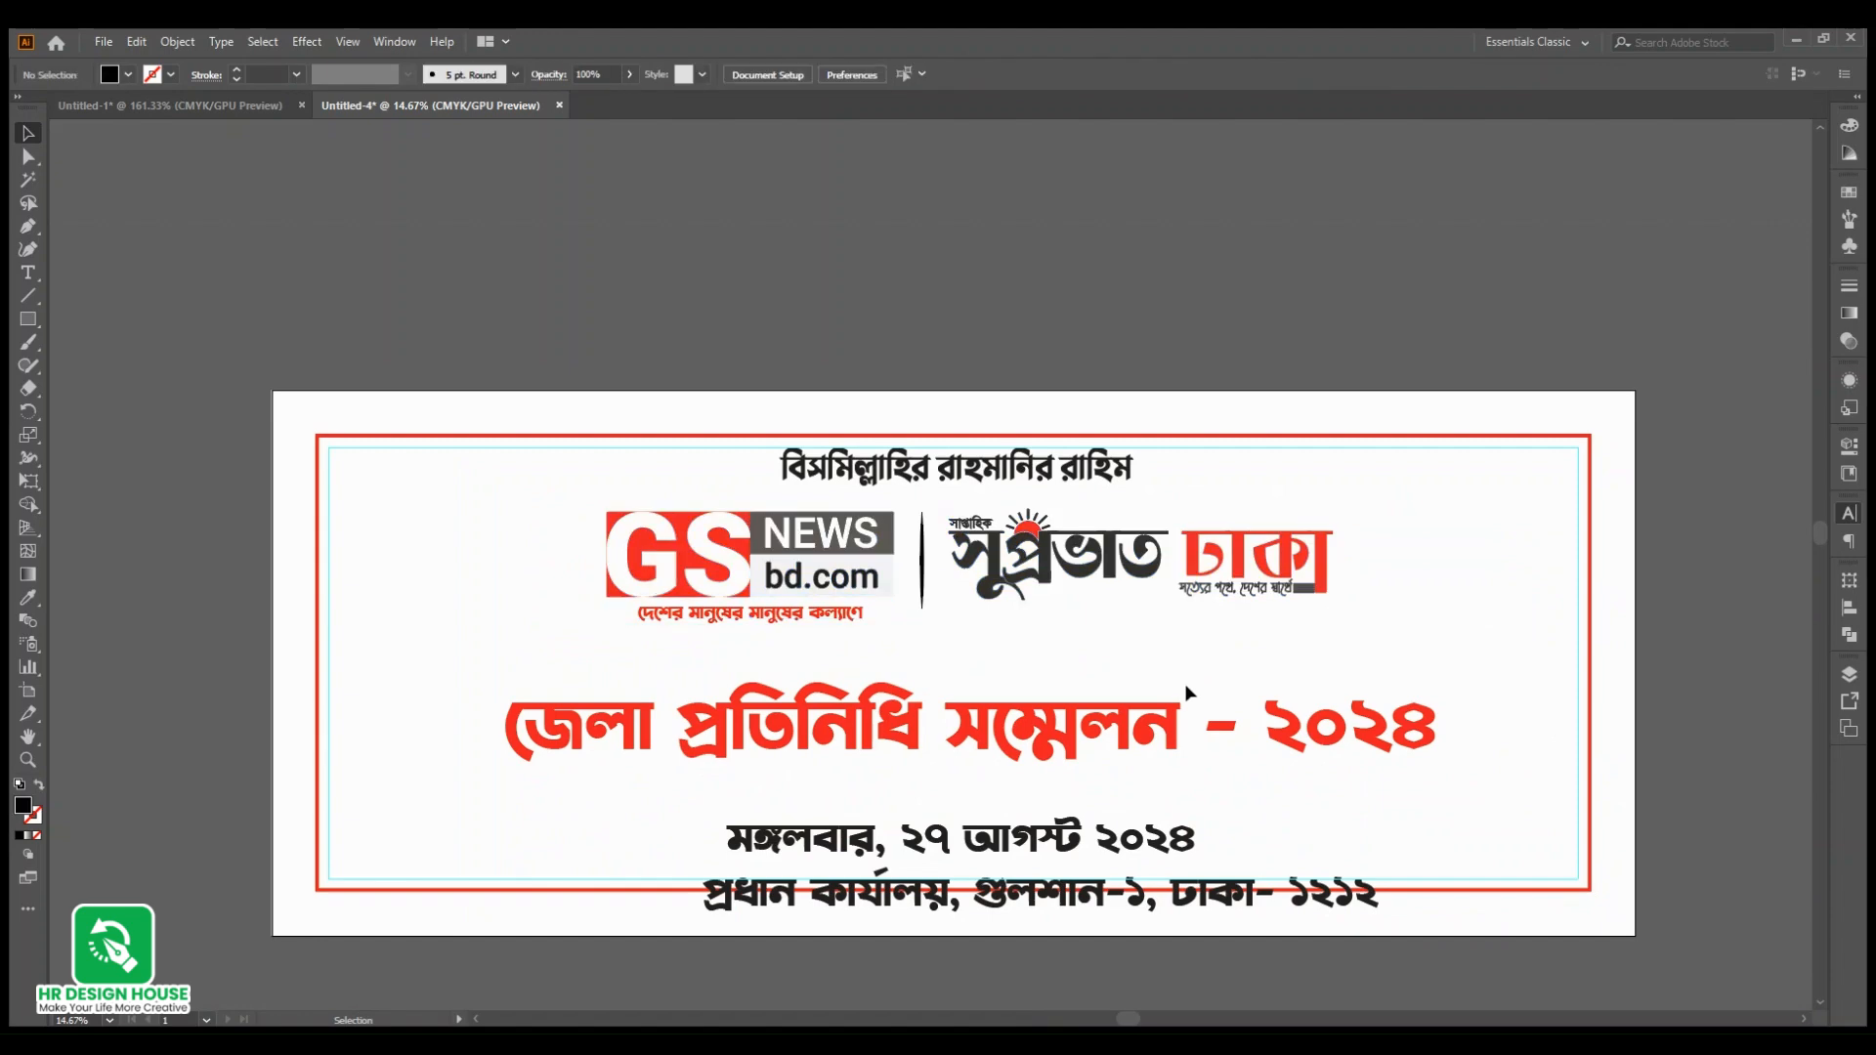
scroll(1186, 691, "down", 2)
left_click_drag(1066, 669, 1065, 635)
left_click(728, 667)
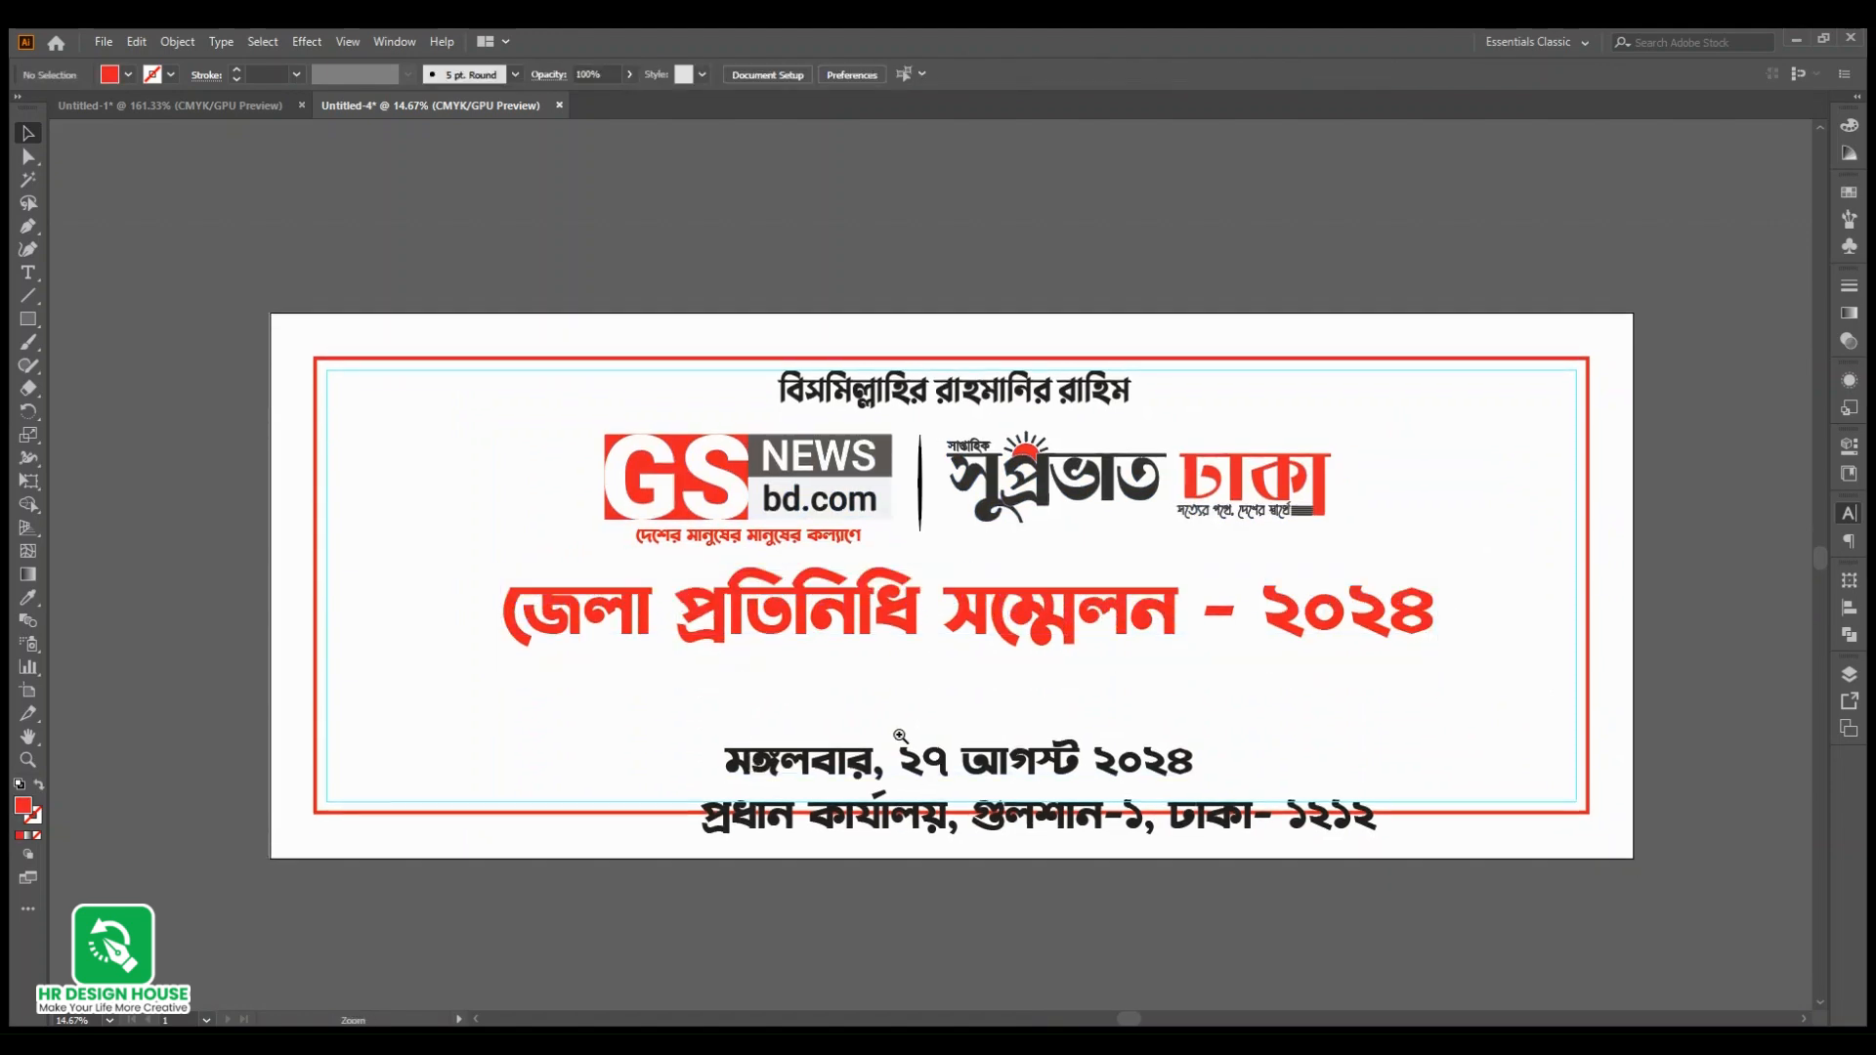
Step: Place the date and address lines side by side on one row directly below the title
left_click_drag(912, 720, 826, 731)
left_click_drag(999, 721, 1078, 717)
left_click_drag(960, 673, 855, 657)
left_click_drag(1046, 769, 1362, 655)
left_click(1309, 684, "ctrl+alt")
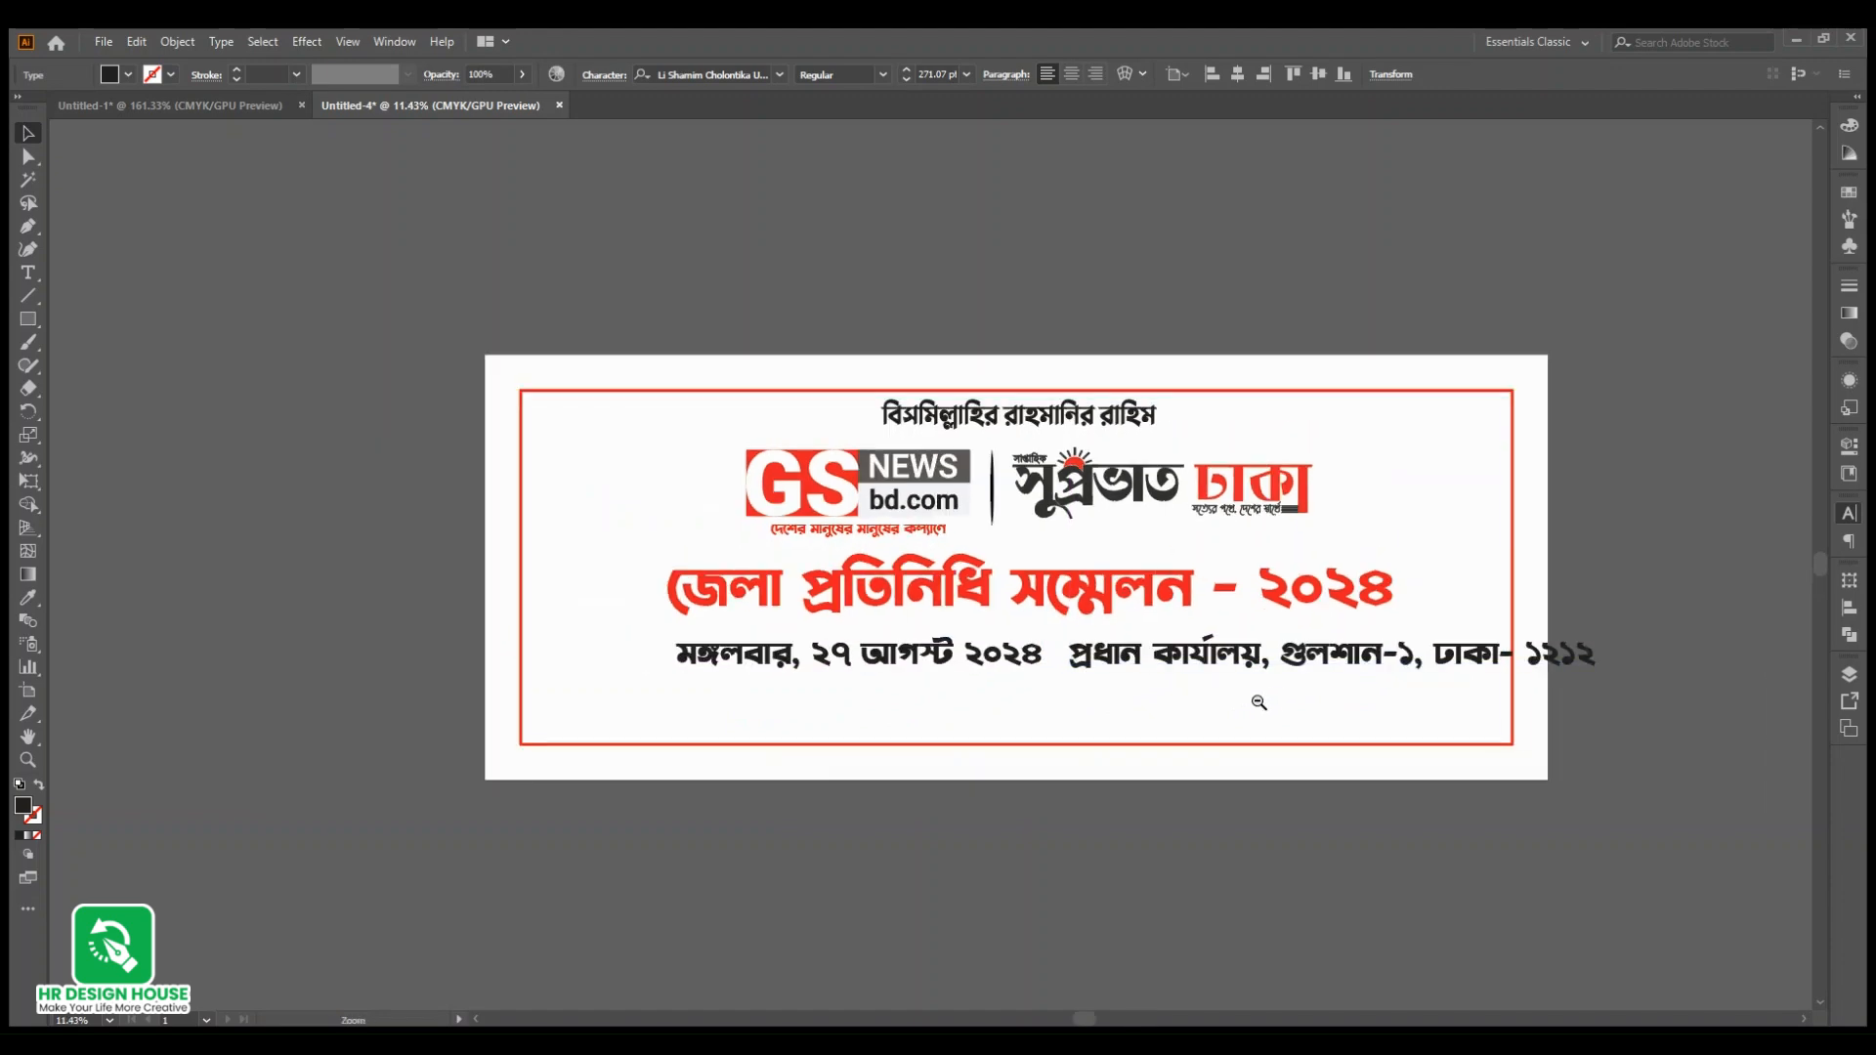
Step: Scale the date and address lines down together so the row is narrower than the title, centred beneath it
left_click_drag(1259, 701, 1116, 711)
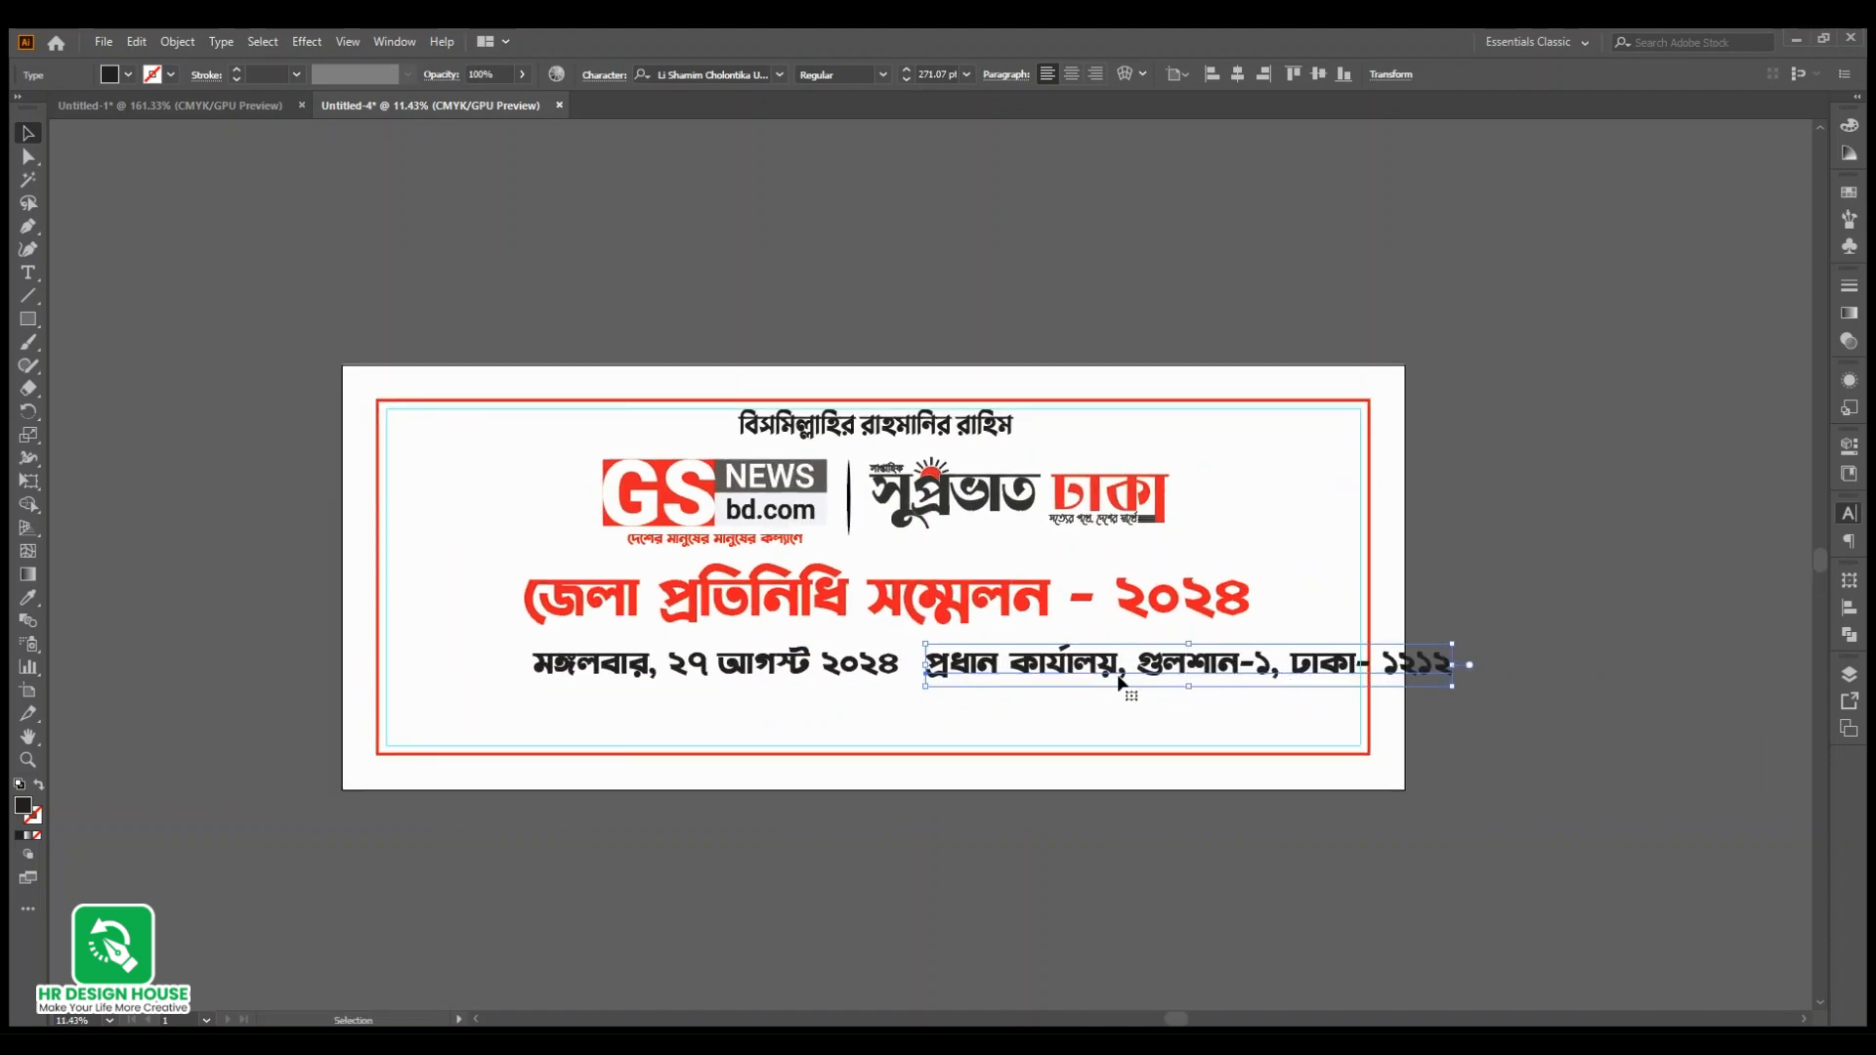
left_click(827, 663, "shift")
left_click_drag(1455, 666, 1133, 665)
left_click(1059, 713)
Step: Cut the সার্বিক সহযোগিতায়ঃ text and the Goldsands Group logo from the Untitled-1 document
key("z")
left_click_drag(916, 712, 1035, 789)
left_click_drag(813, 642, 811, 638)
left_click(260, 101)
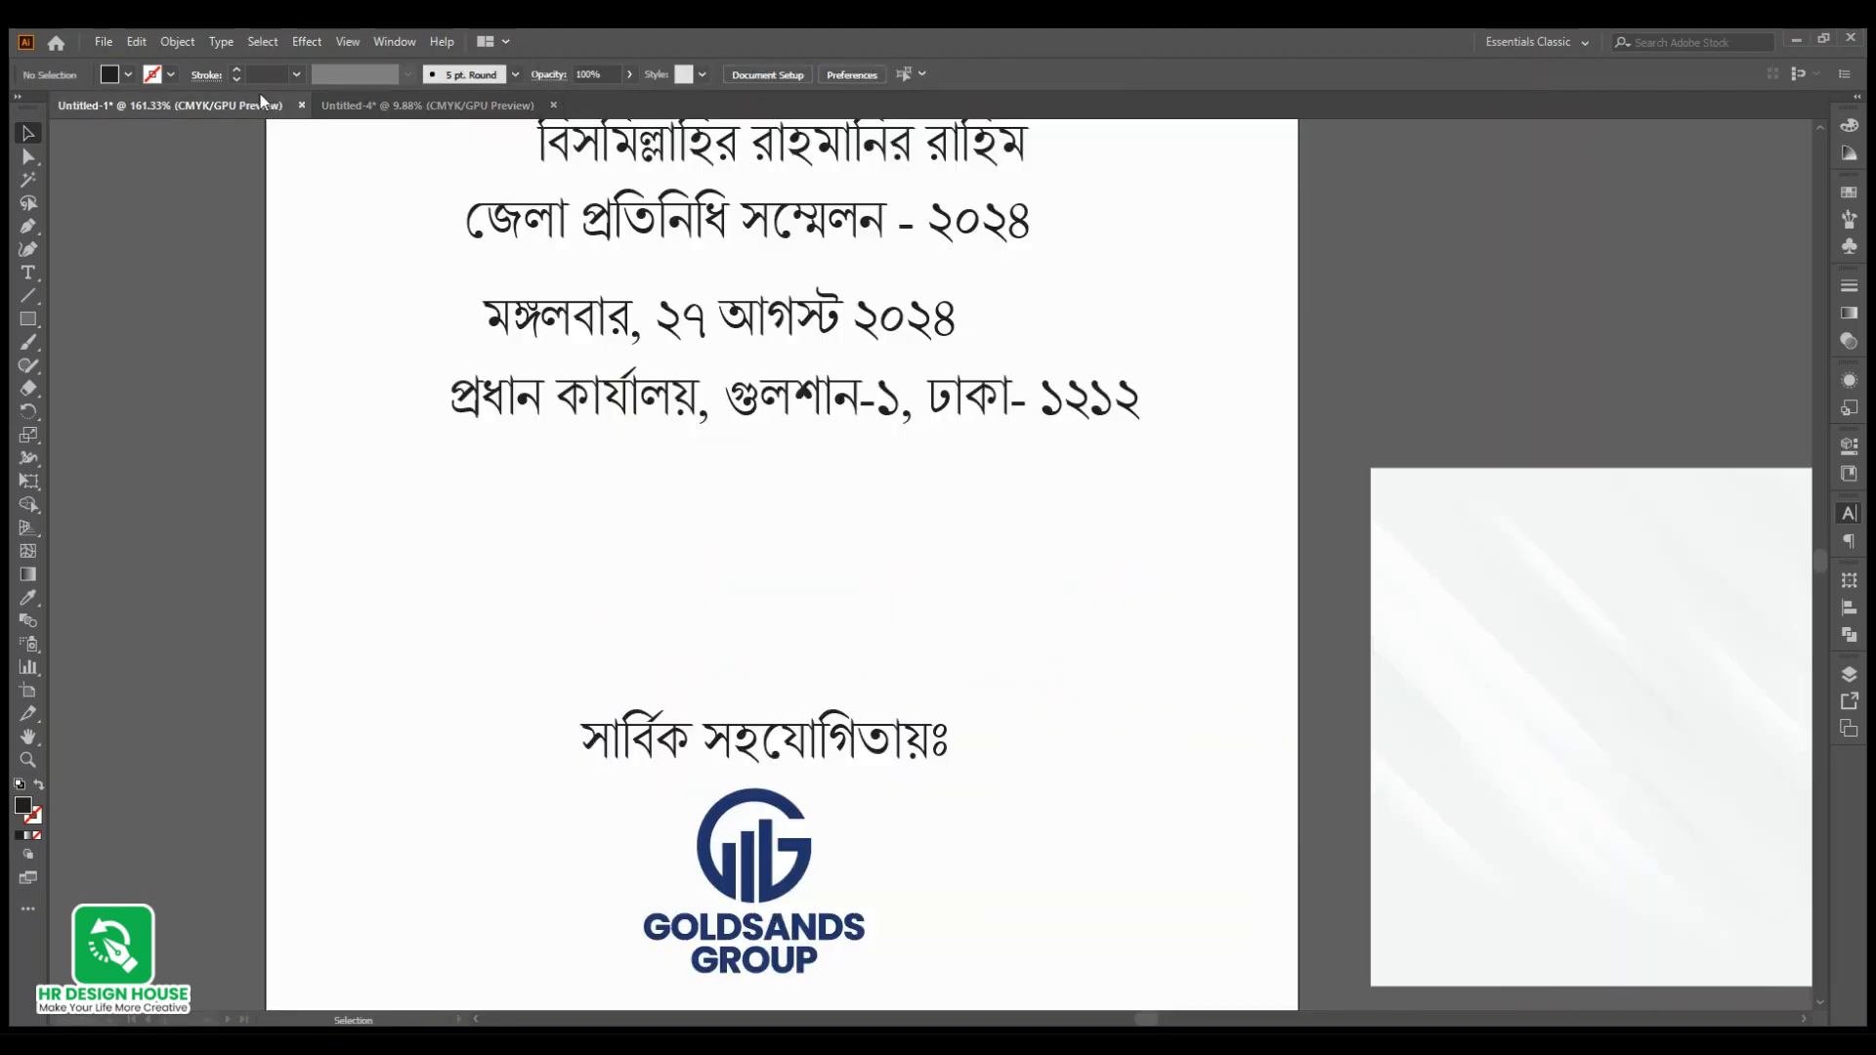
scroll(830, 679, "down", 3)
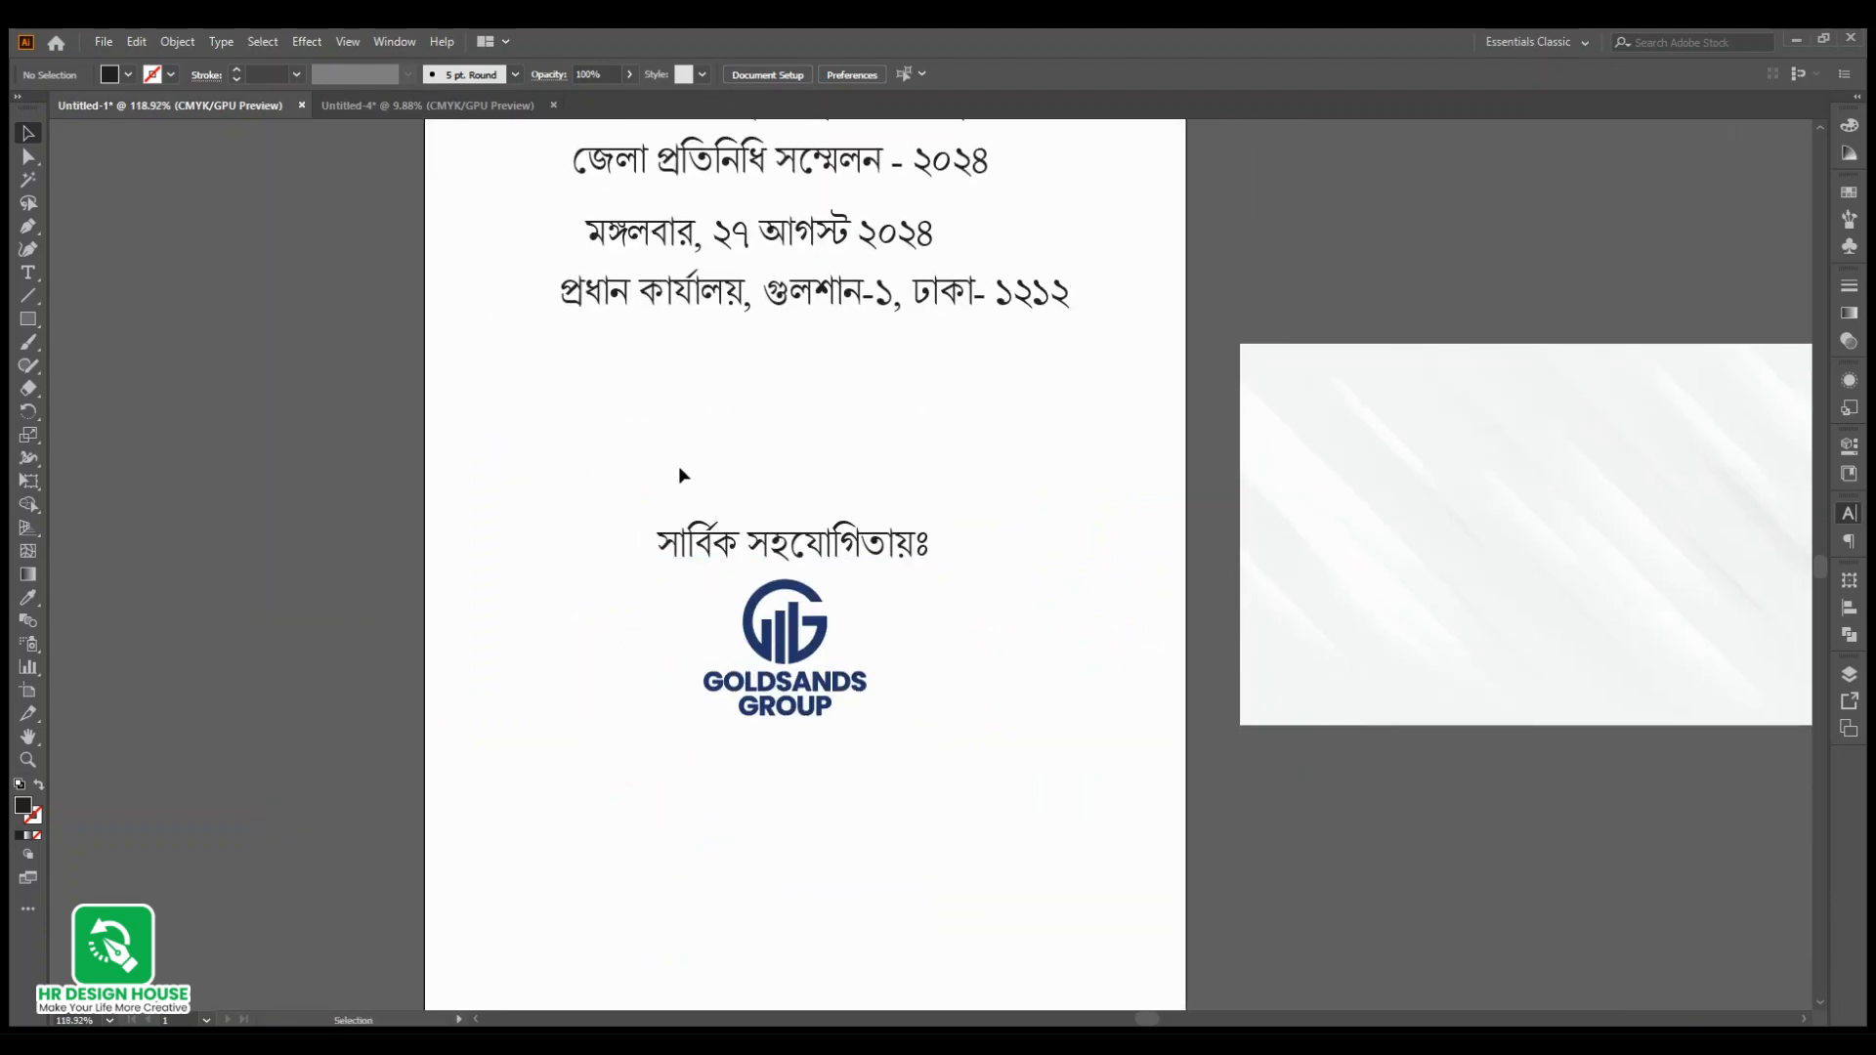
left_click_drag(662, 470, 900, 741)
key("Delete")
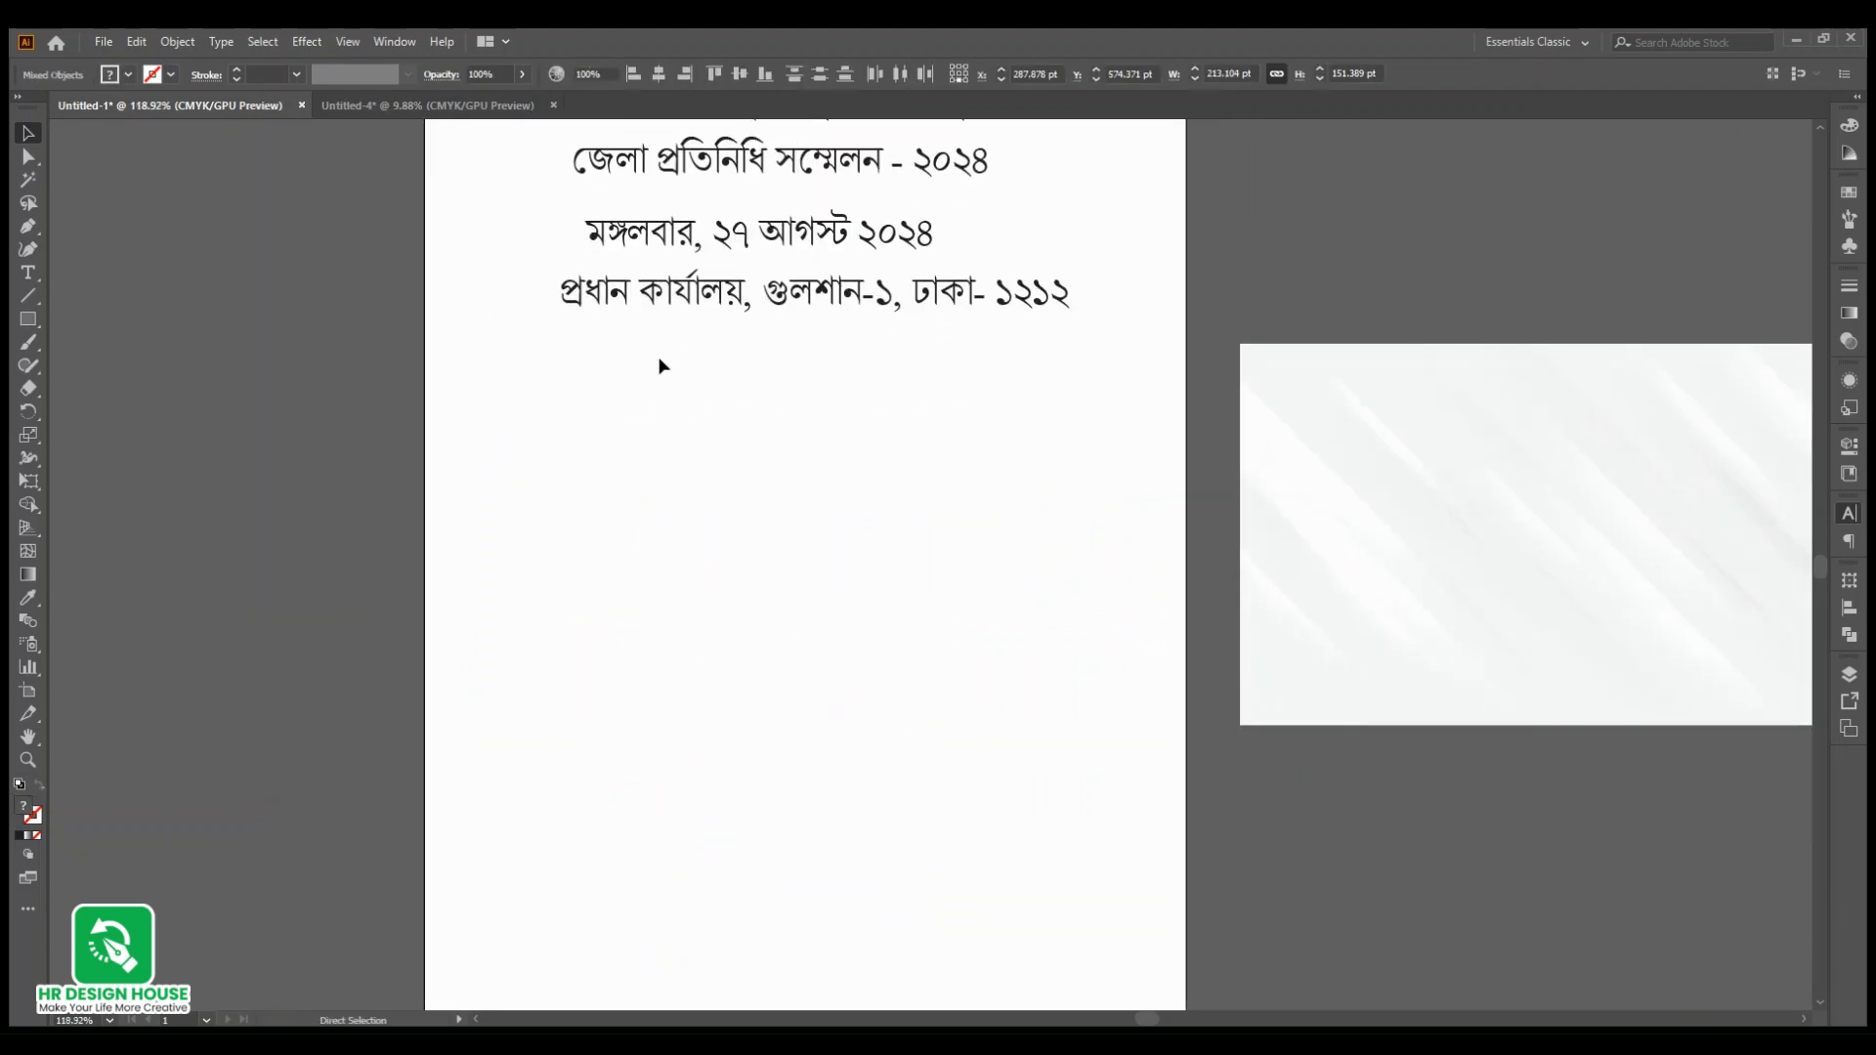
Step: Paste the সার্বিক সহযোগিতায়ঃ text and Goldsands Group logo into the Untitled-4 banner document, just below the artboard
left_click(430, 106)
scroll(986, 647, "up", 3)
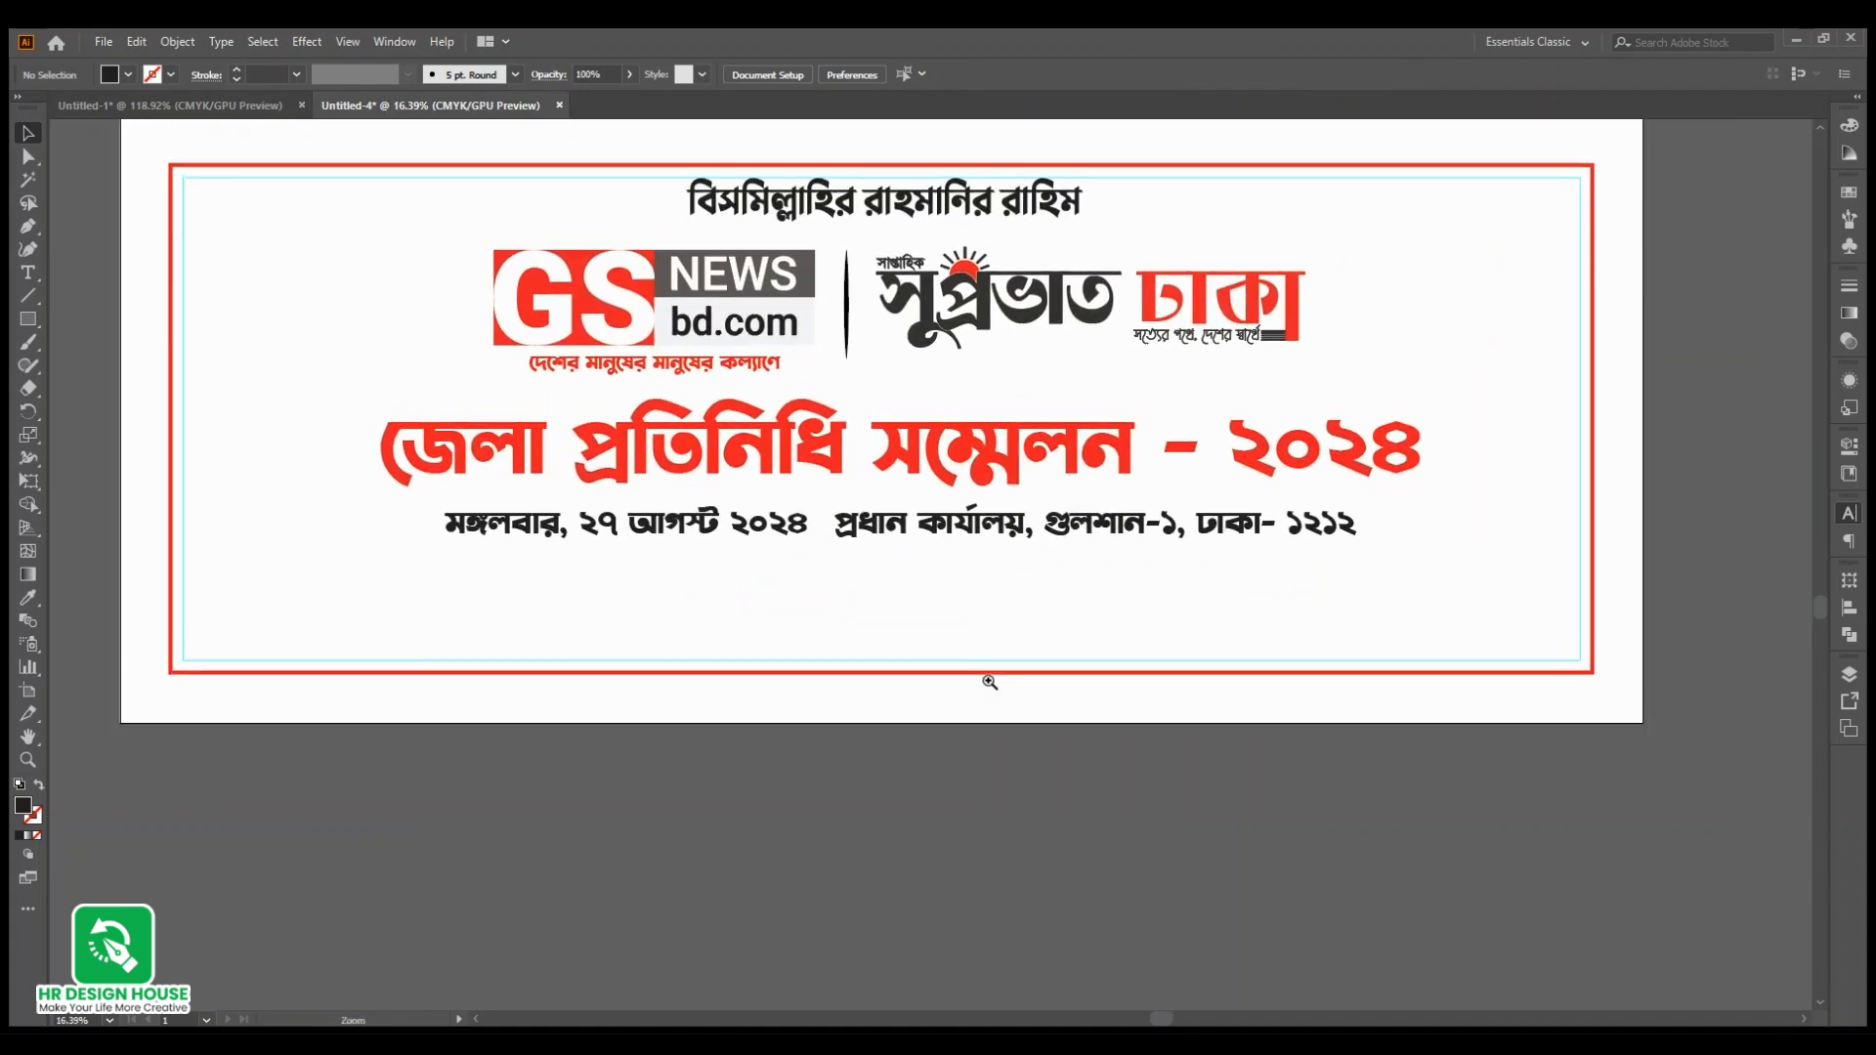
left_click_drag(948, 579, 827, 811)
left_click(997, 782)
scroll(1026, 661, "down", 2)
scroll(984, 587, "up", 2)
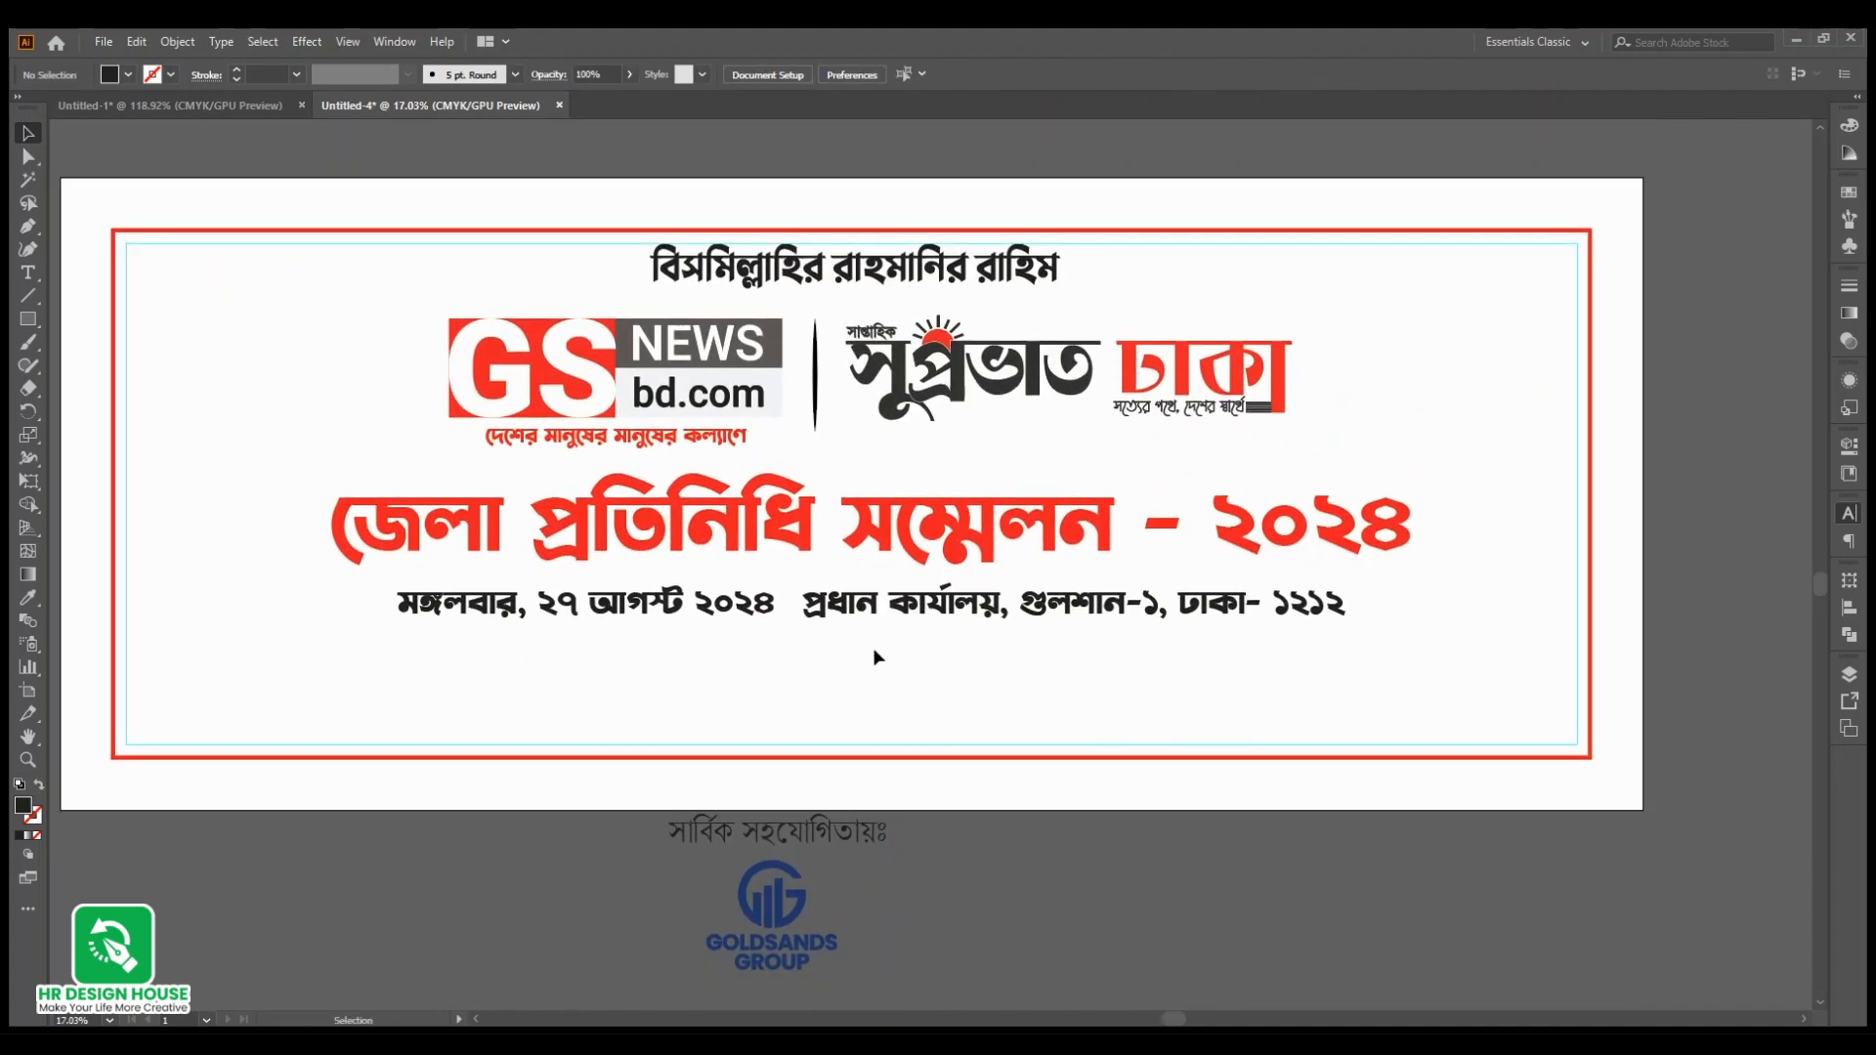
scroll(683, 600, "up", 1)
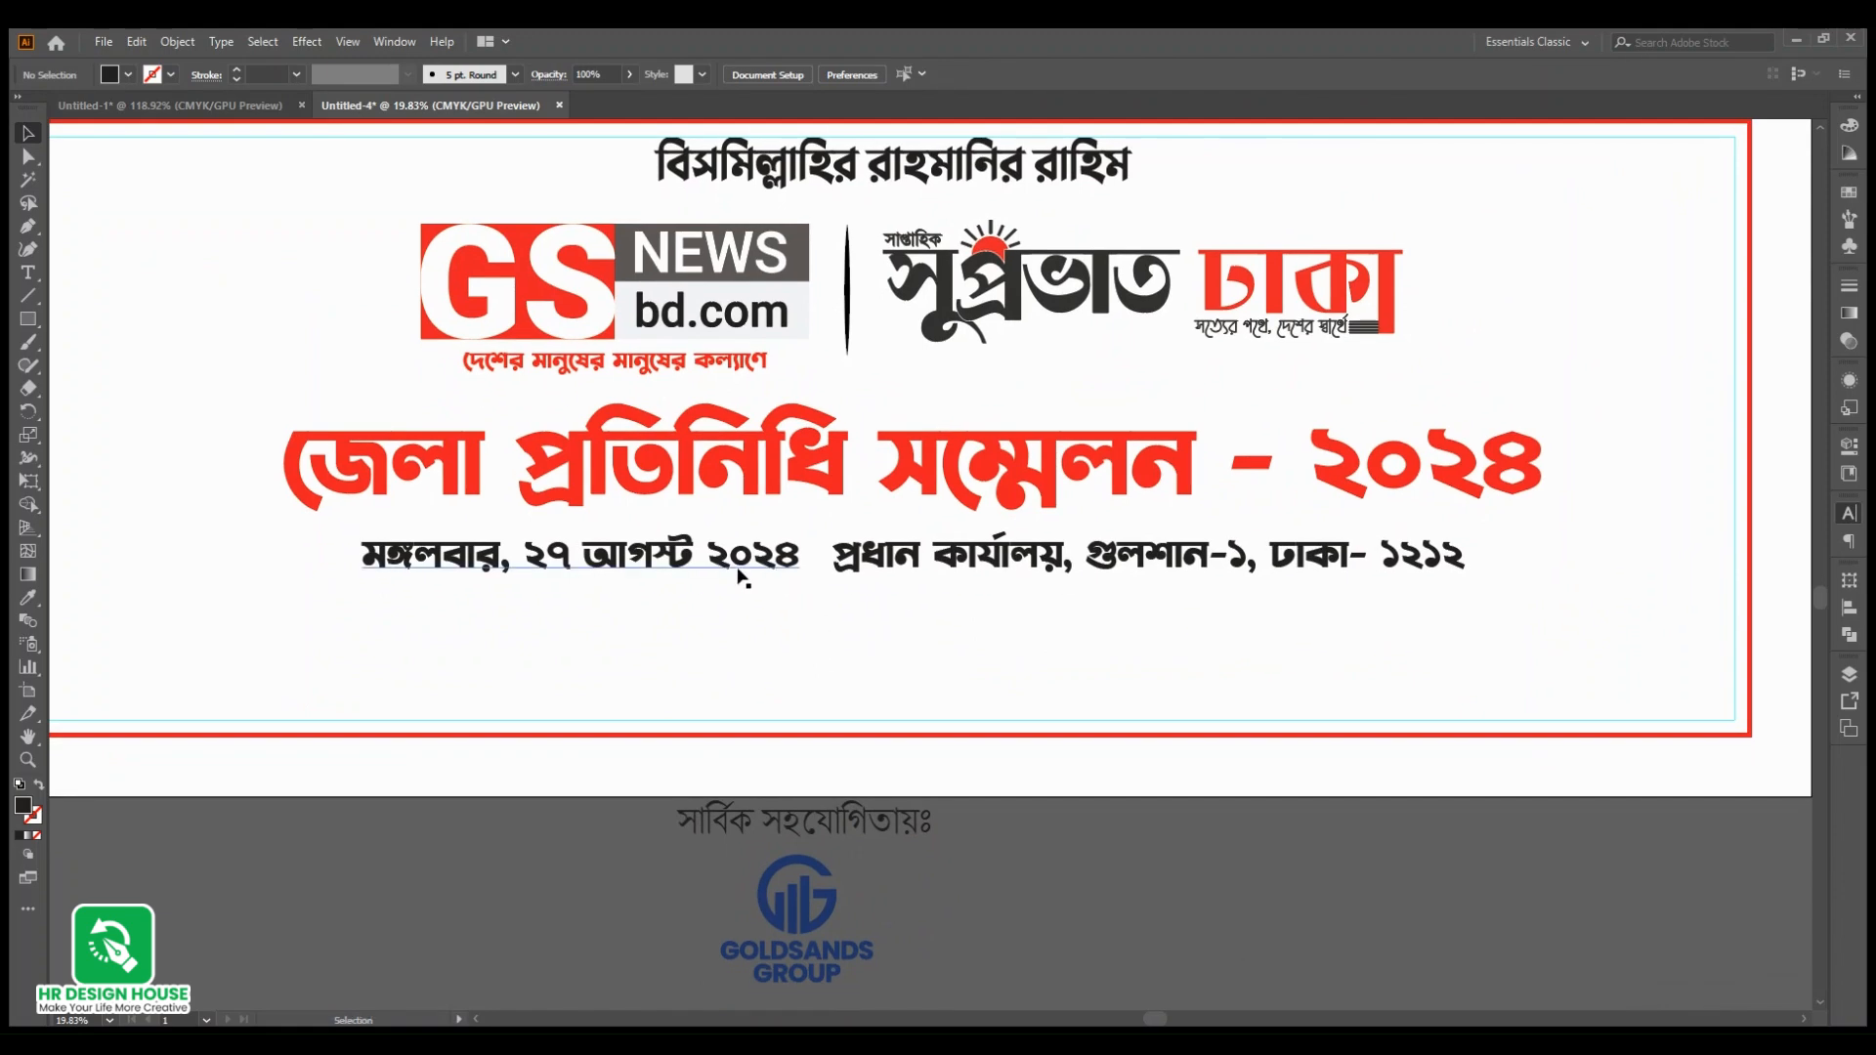
left_click(742, 612)
left_click(919, 682)
scroll(806, 616, "up", 1)
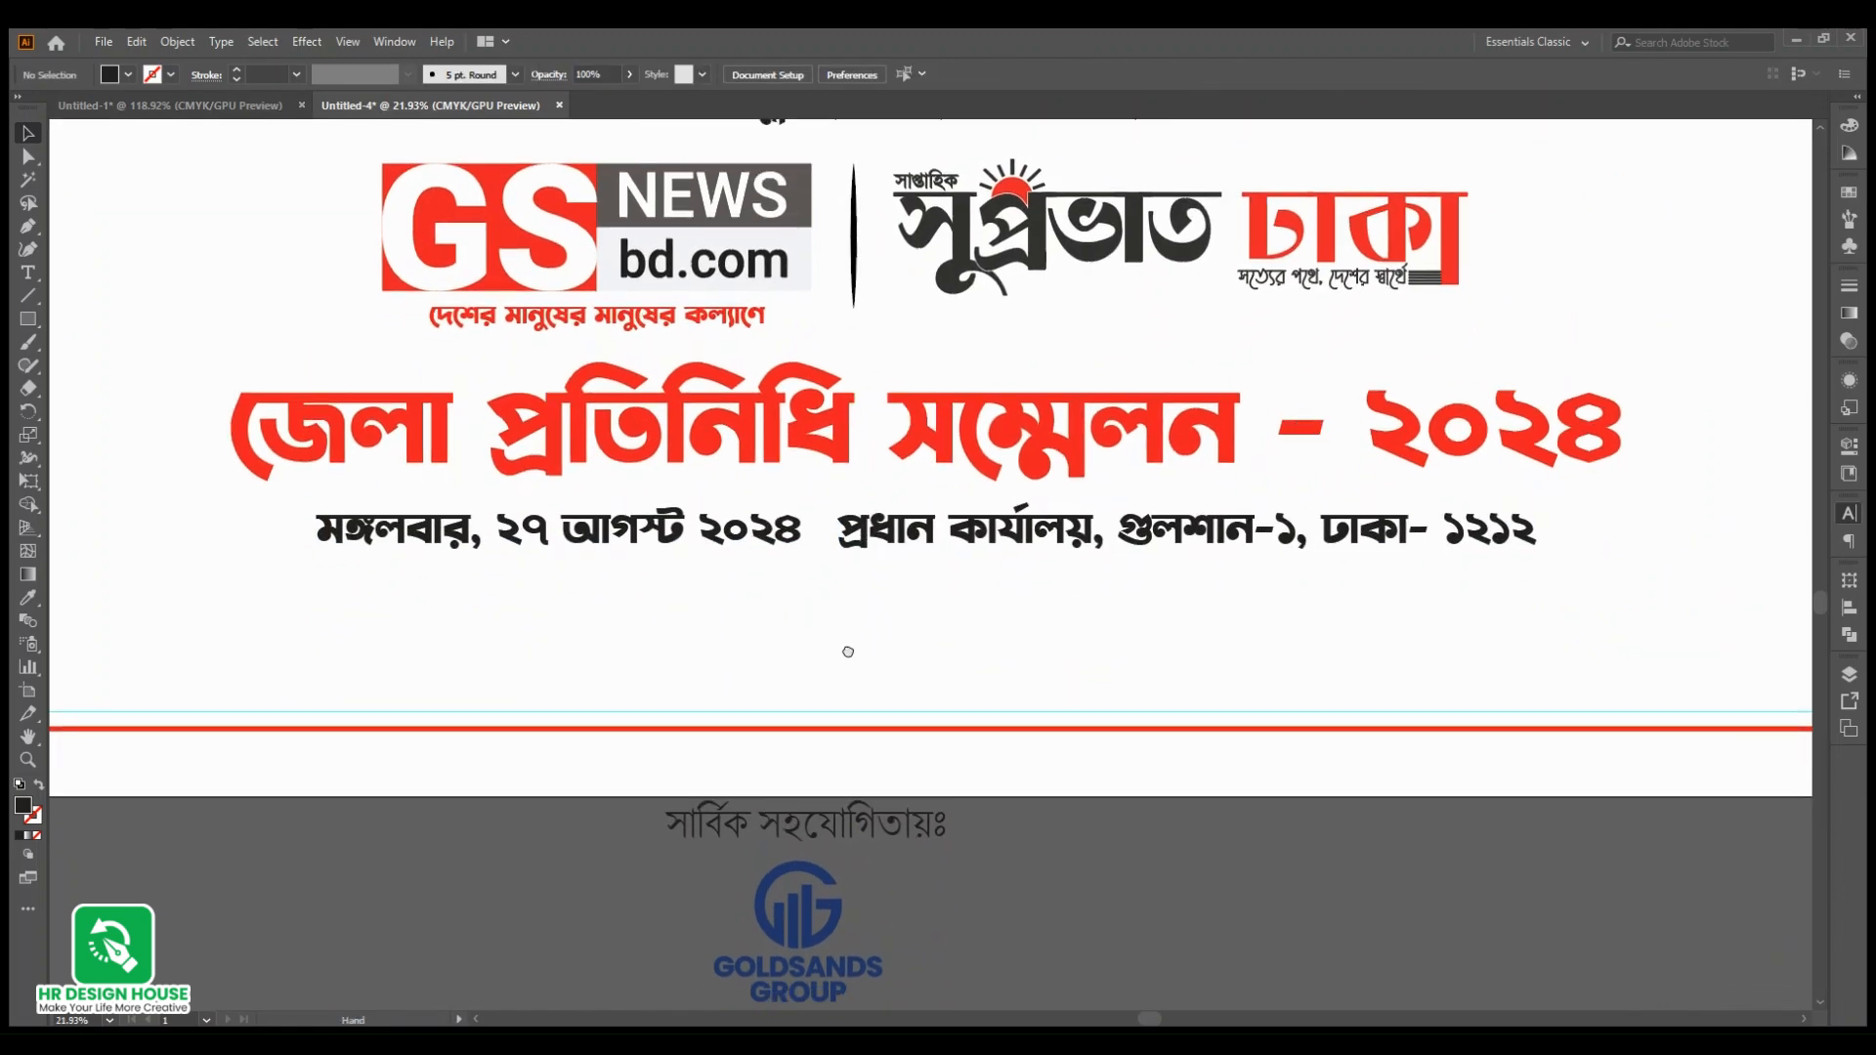
Step: Cover the date line with a black rectangle about 29.7 × 3.6 in and the address line with a copy about 42.2 in wide
scroll(862, 642, "down", 1)
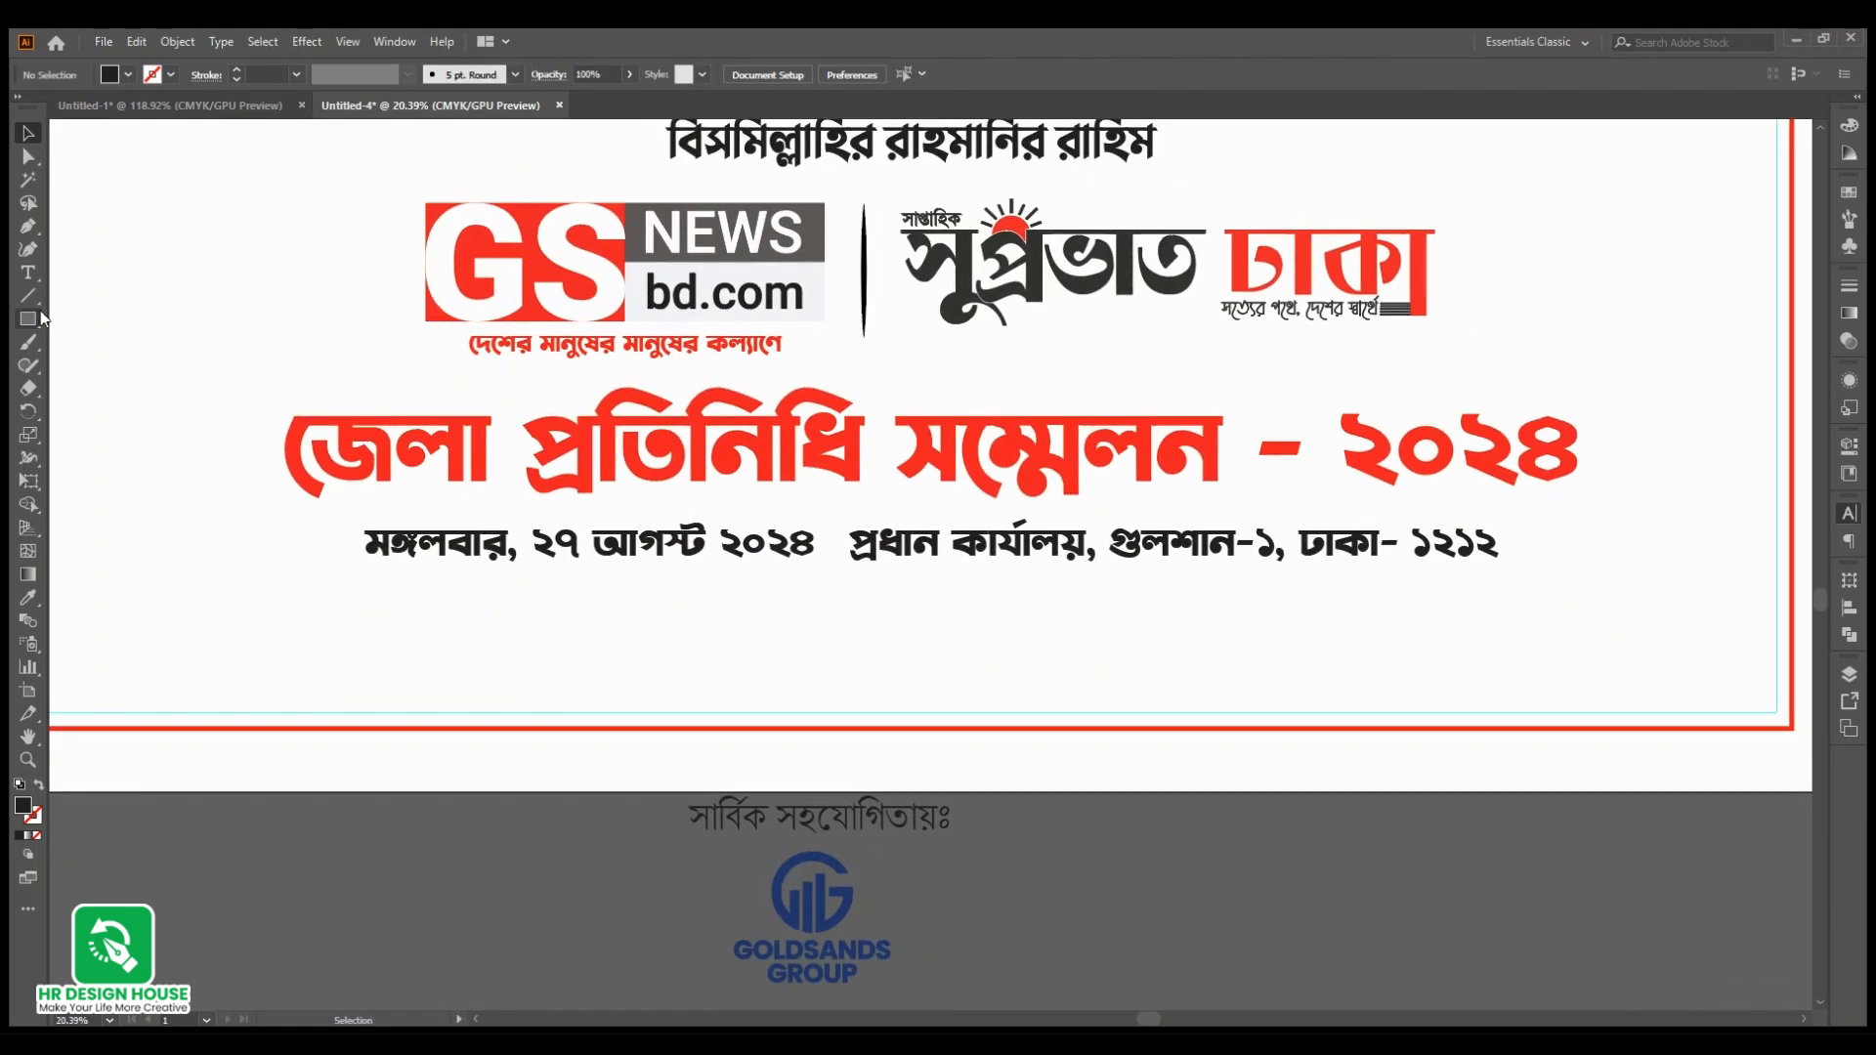
left_click_drag(357, 515, 826, 571)
left_click(27, 133)
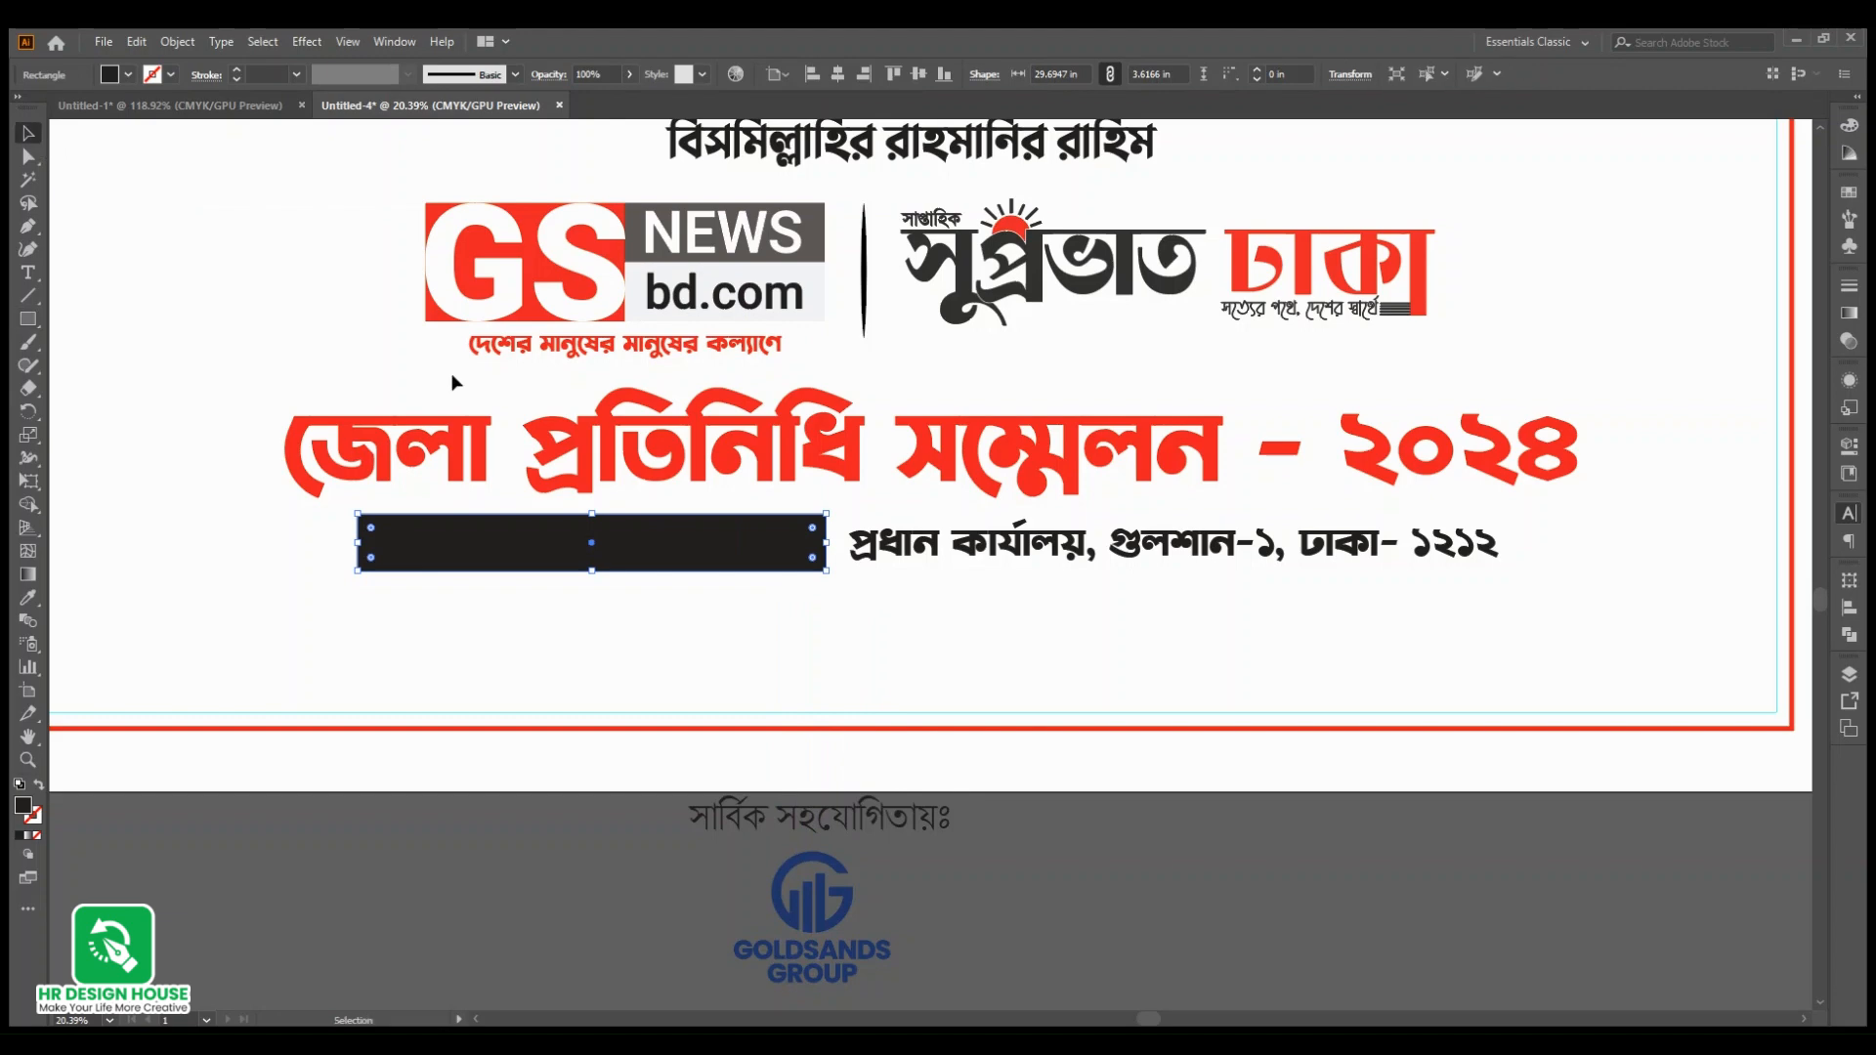
left_click_drag(666, 560, 1163, 589)
left_click_drag(1320, 544, 1520, 547)
left_click(1374, 628)
Step: Move both black rectangles just below the date and address row and bring the two text lines to the front
scroll(1374, 627, "down", 1)
left_click(1143, 559)
left_click(742, 559, "shift")
left_click_drag(1076, 559, 1043, 633)
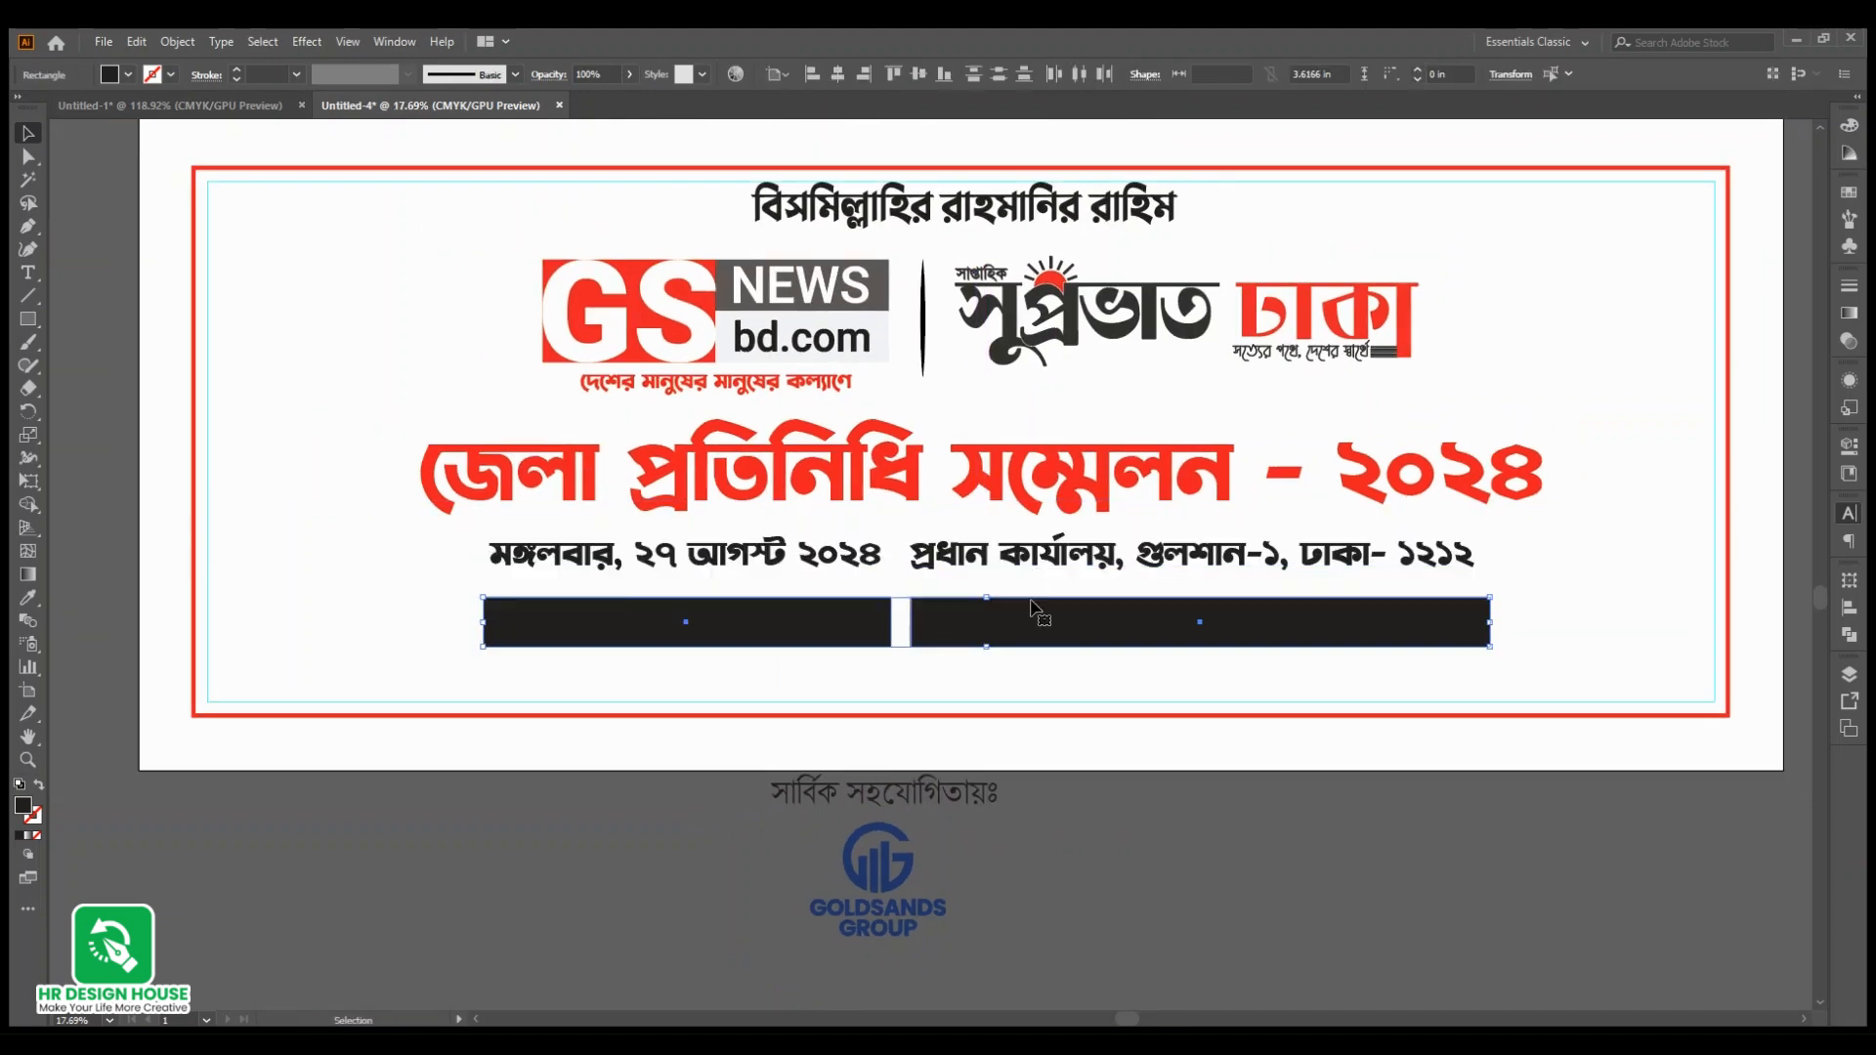
left_click(1059, 574)
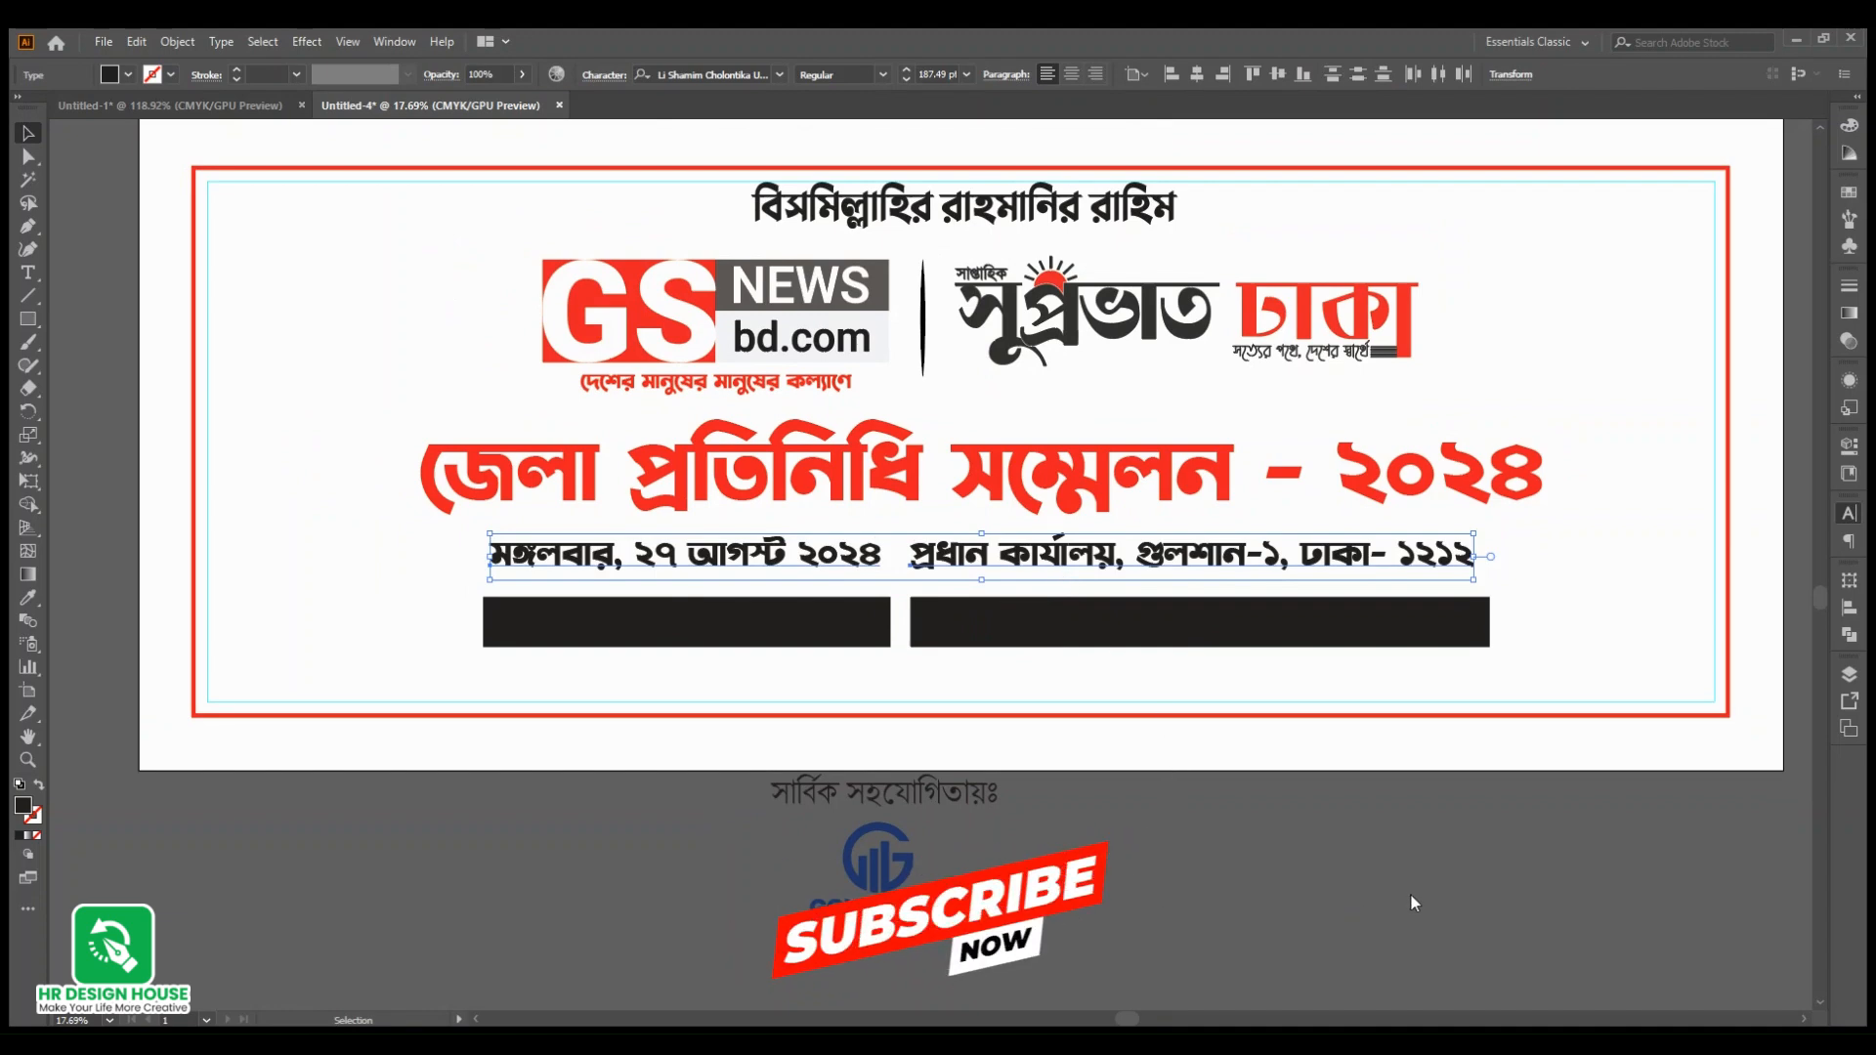
left_click(950, 660)
Step: Move both black rectangles back up so they sit behind the date and address lines
scroll(878, 633, "up", 2)
left_click(834, 619)
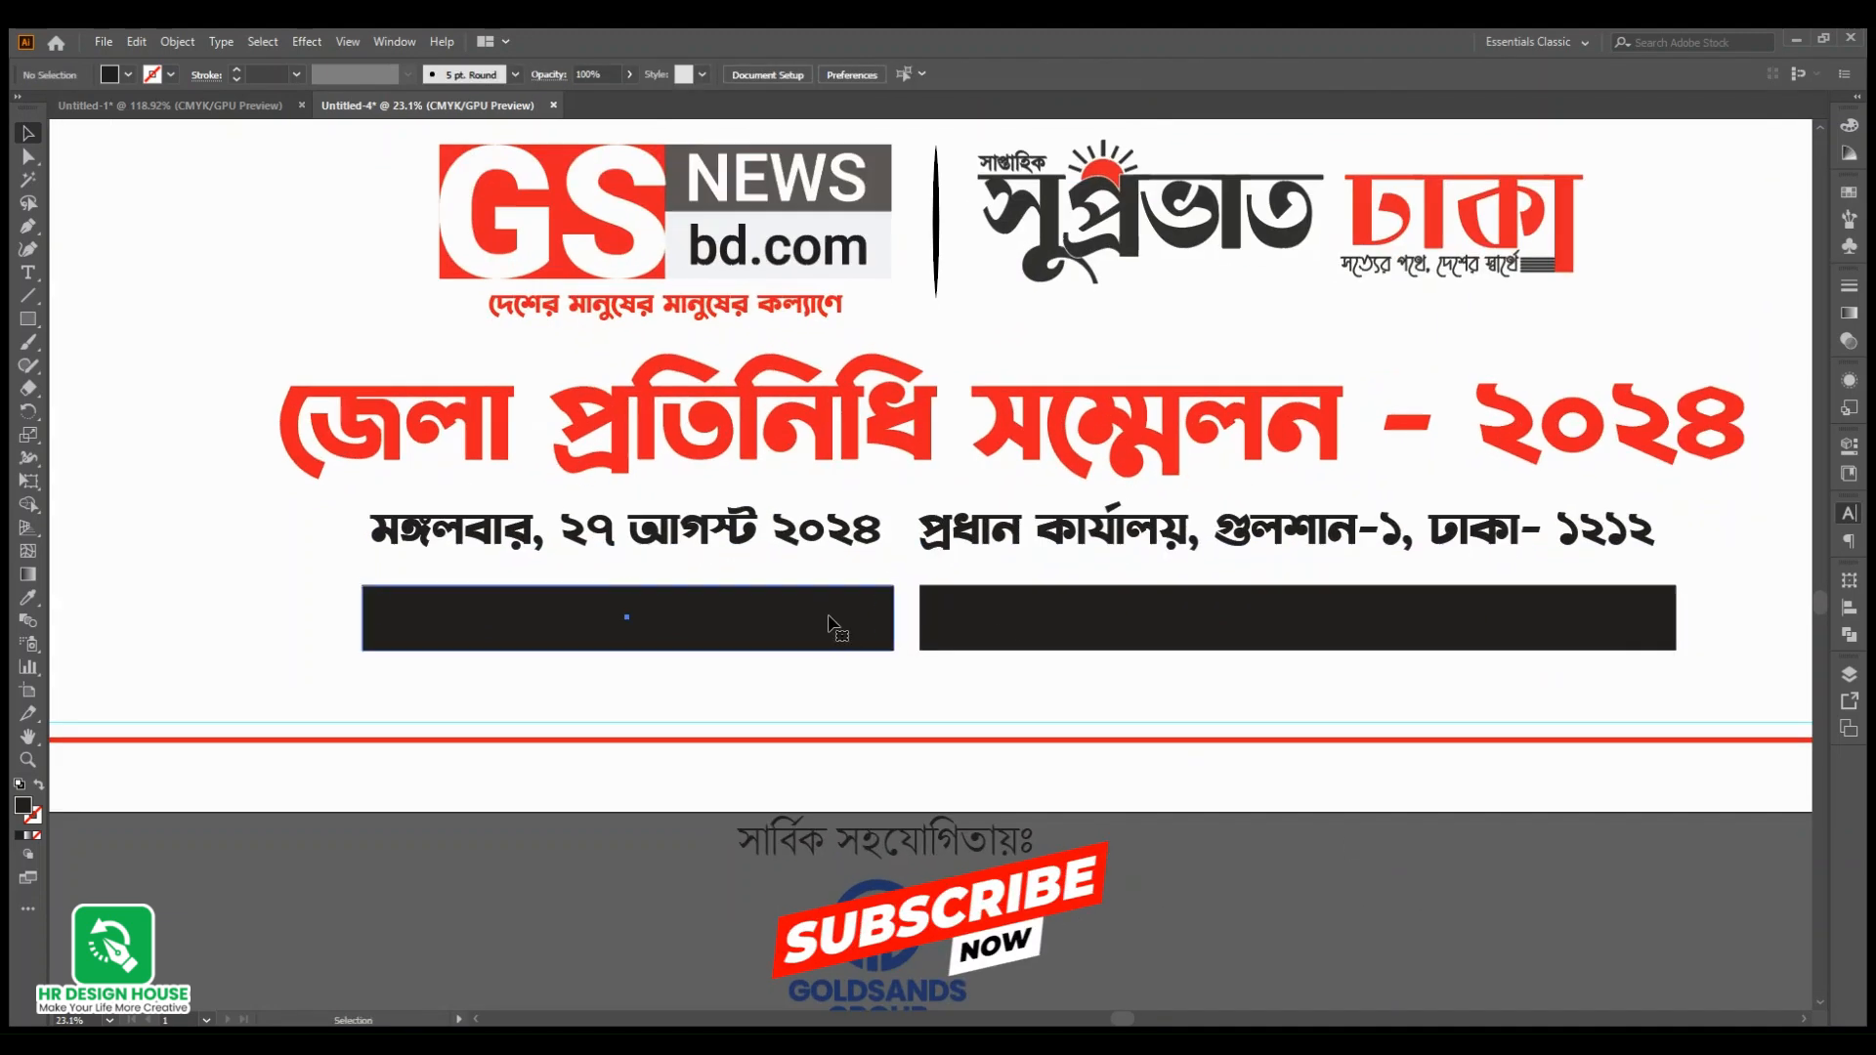
left_click(1036, 631, "shift")
left_click_drag(1067, 647, 1055, 560)
left_click(1051, 657)
Step: Colour the date and address text white
left_click(808, 545)
left_click(1167, 549, "shift")
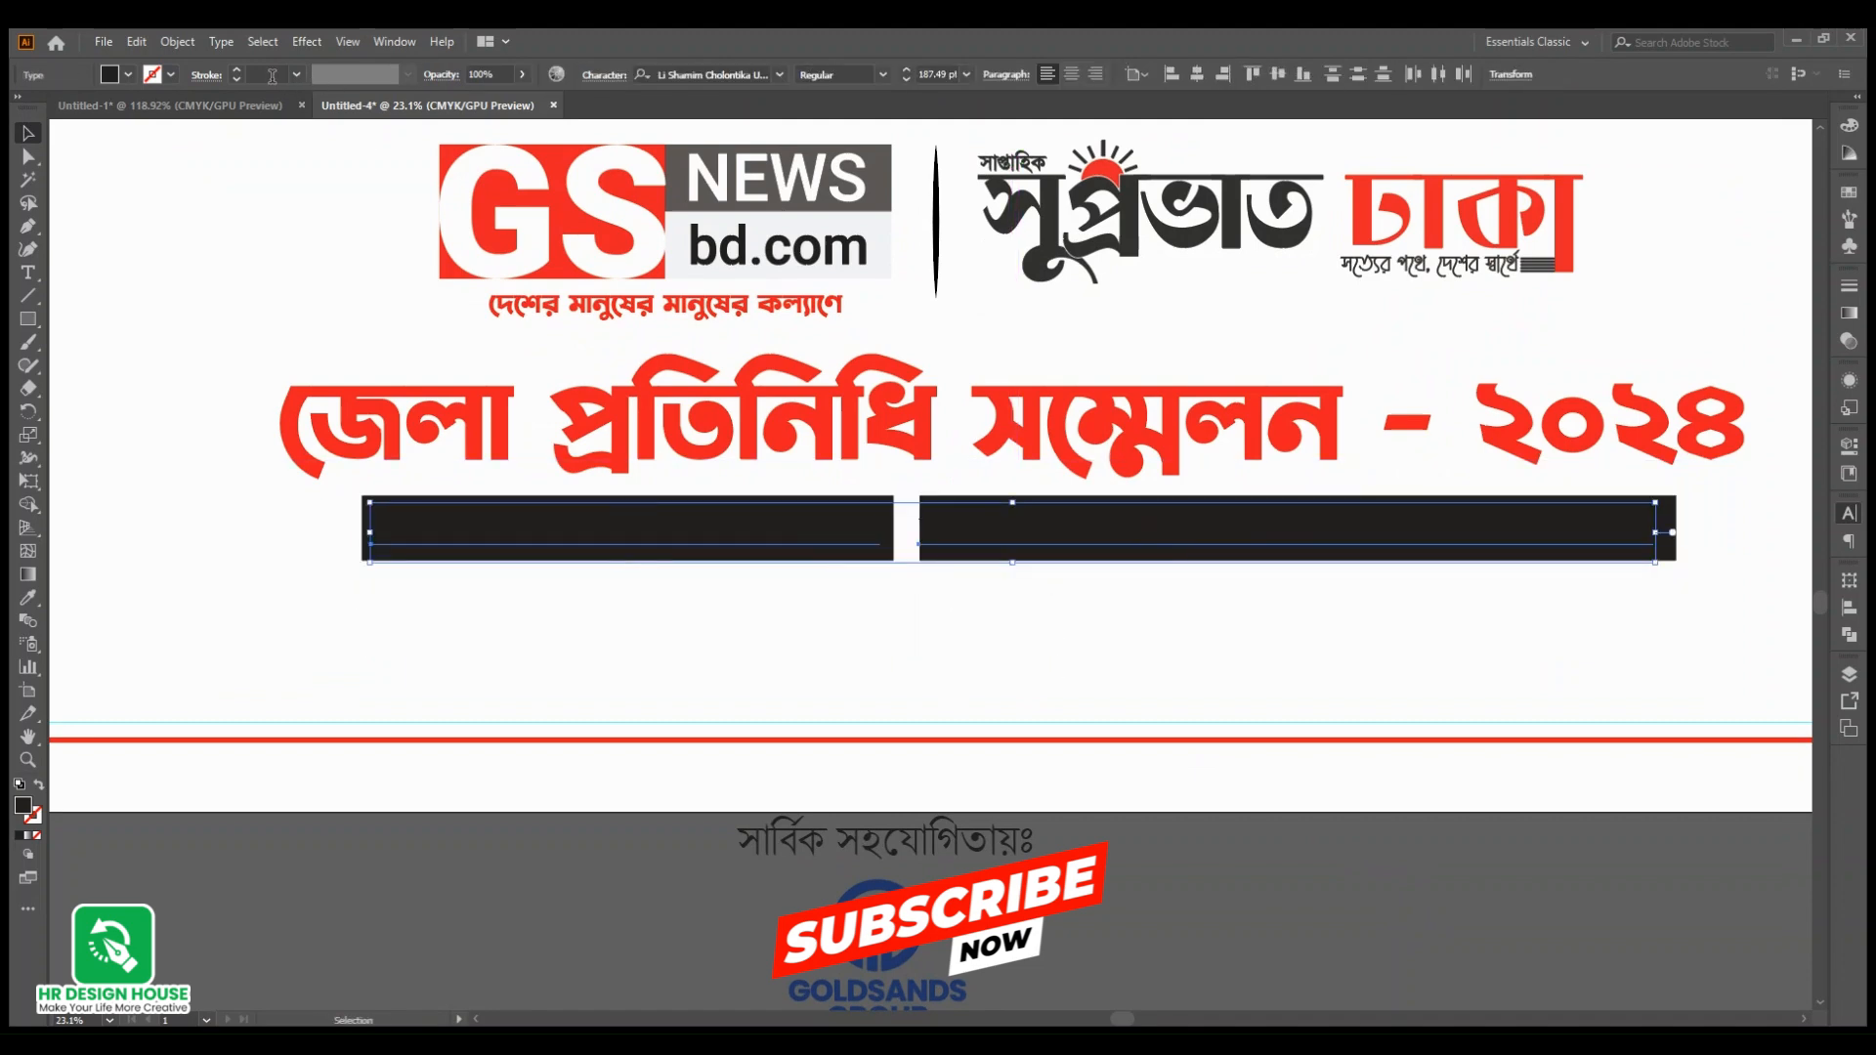
left_click(54, 110)
left_click(144, 348)
Step: Extend the date rectangle's left edge to a width of about 30.6 in and centre the date text horizontally in it
left_click_drag(961, 641, 1044, 685)
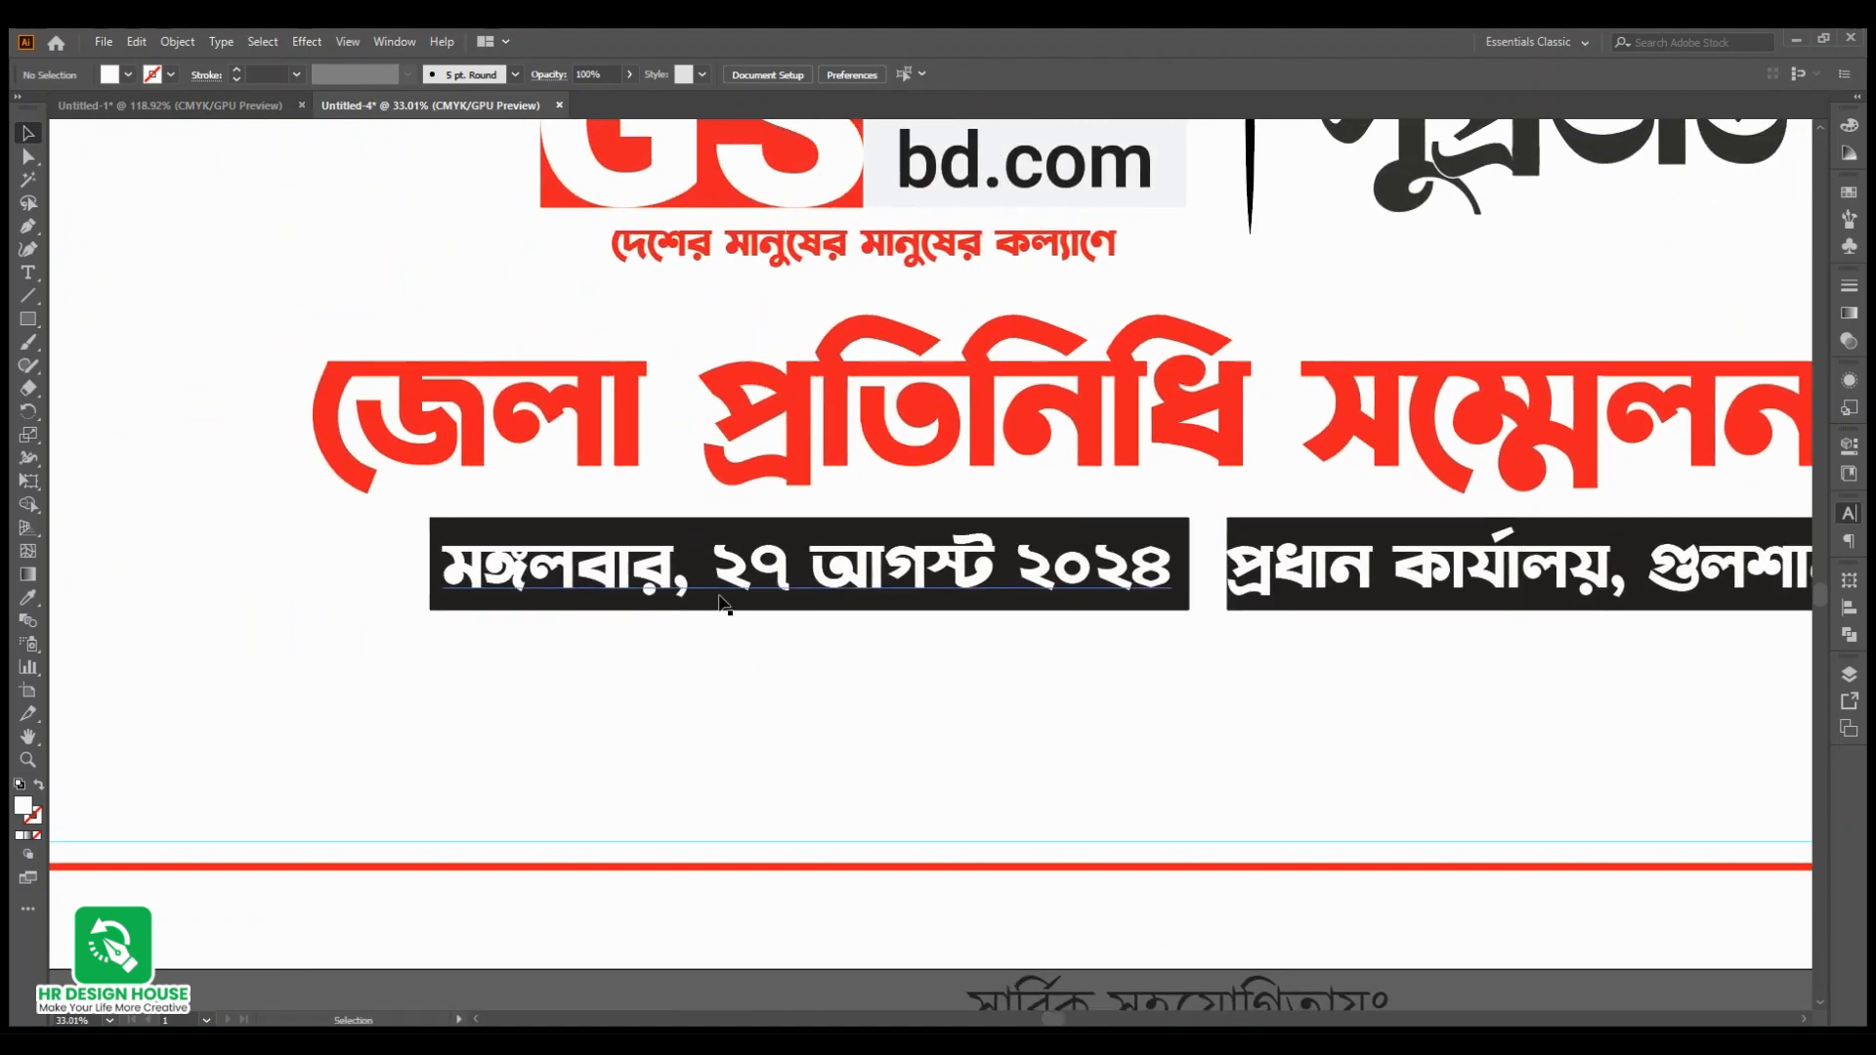
left_click(580, 524)
left_click_drag(428, 562, 408, 563)
left_click(411, 543)
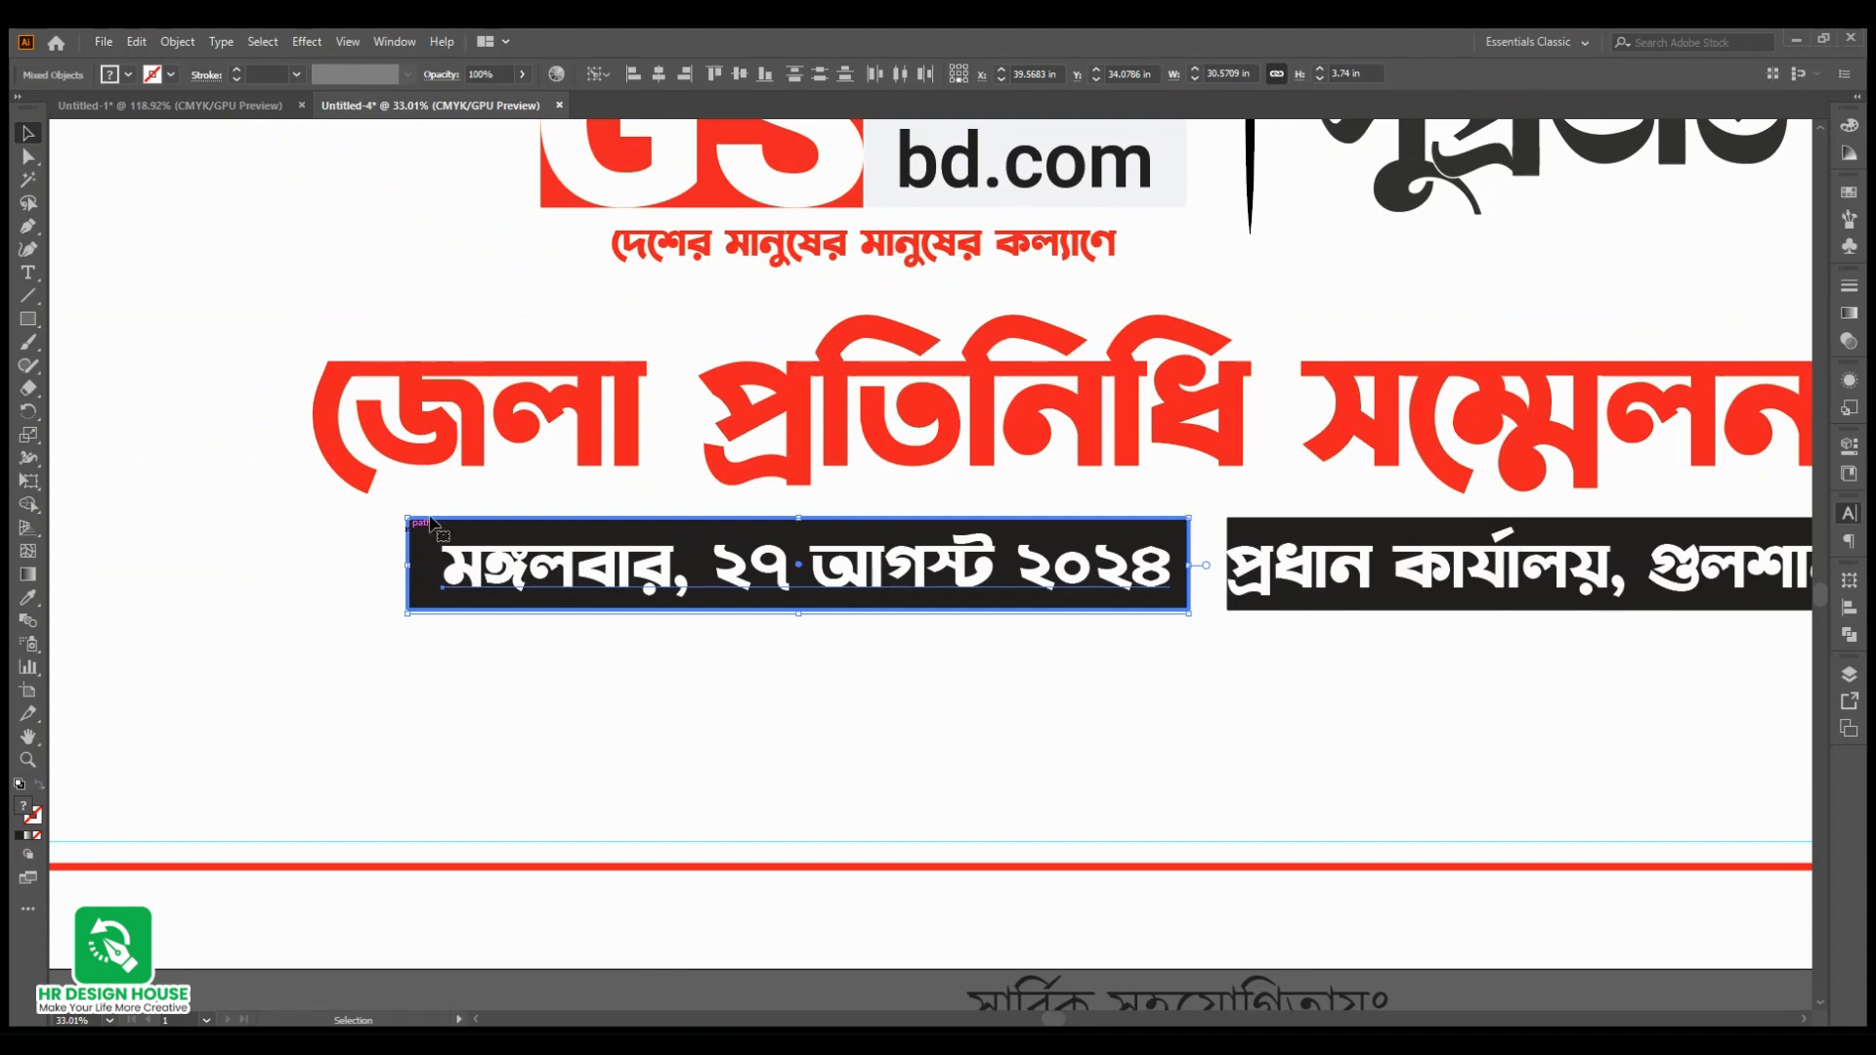
left_click(659, 73)
left_click(833, 695)
Step: Extend the address rectangle's right edge to a width of about 43.5 in and centre the address text horizontally in it
scroll(841, 684, "right", 10)
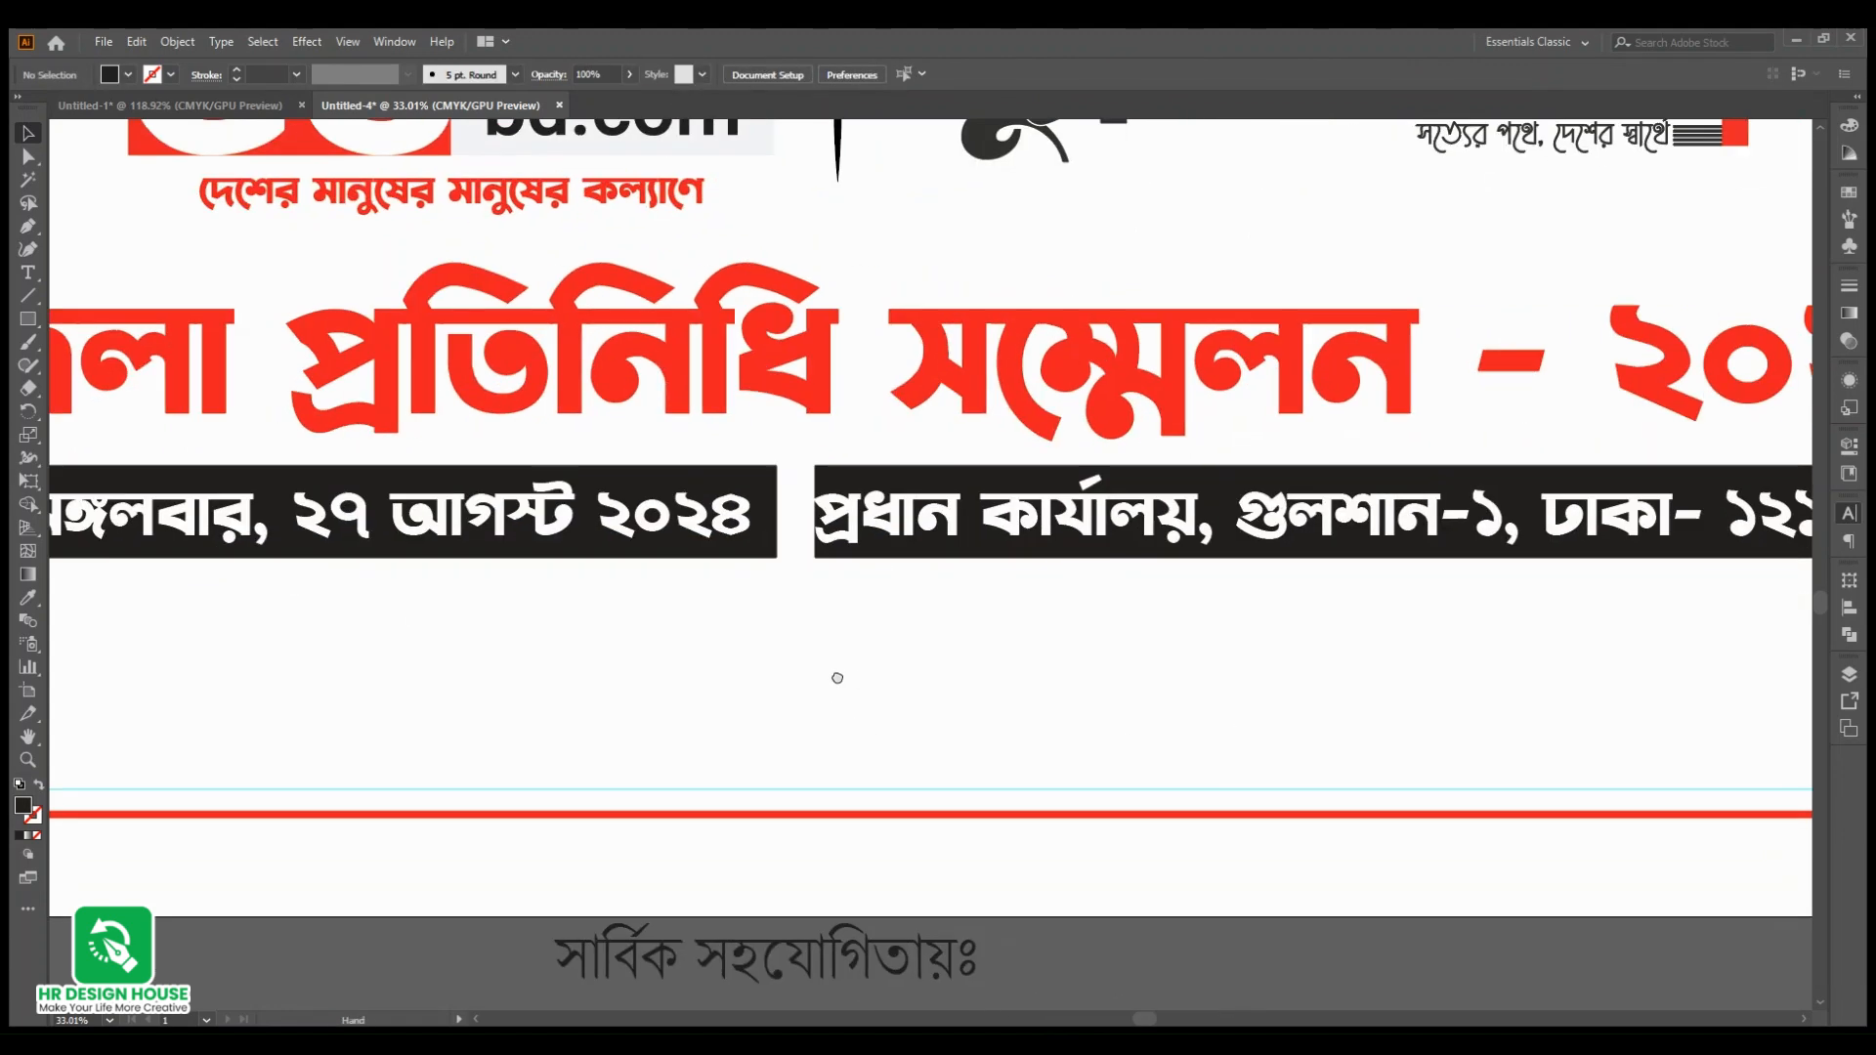
left_click(1134, 503)
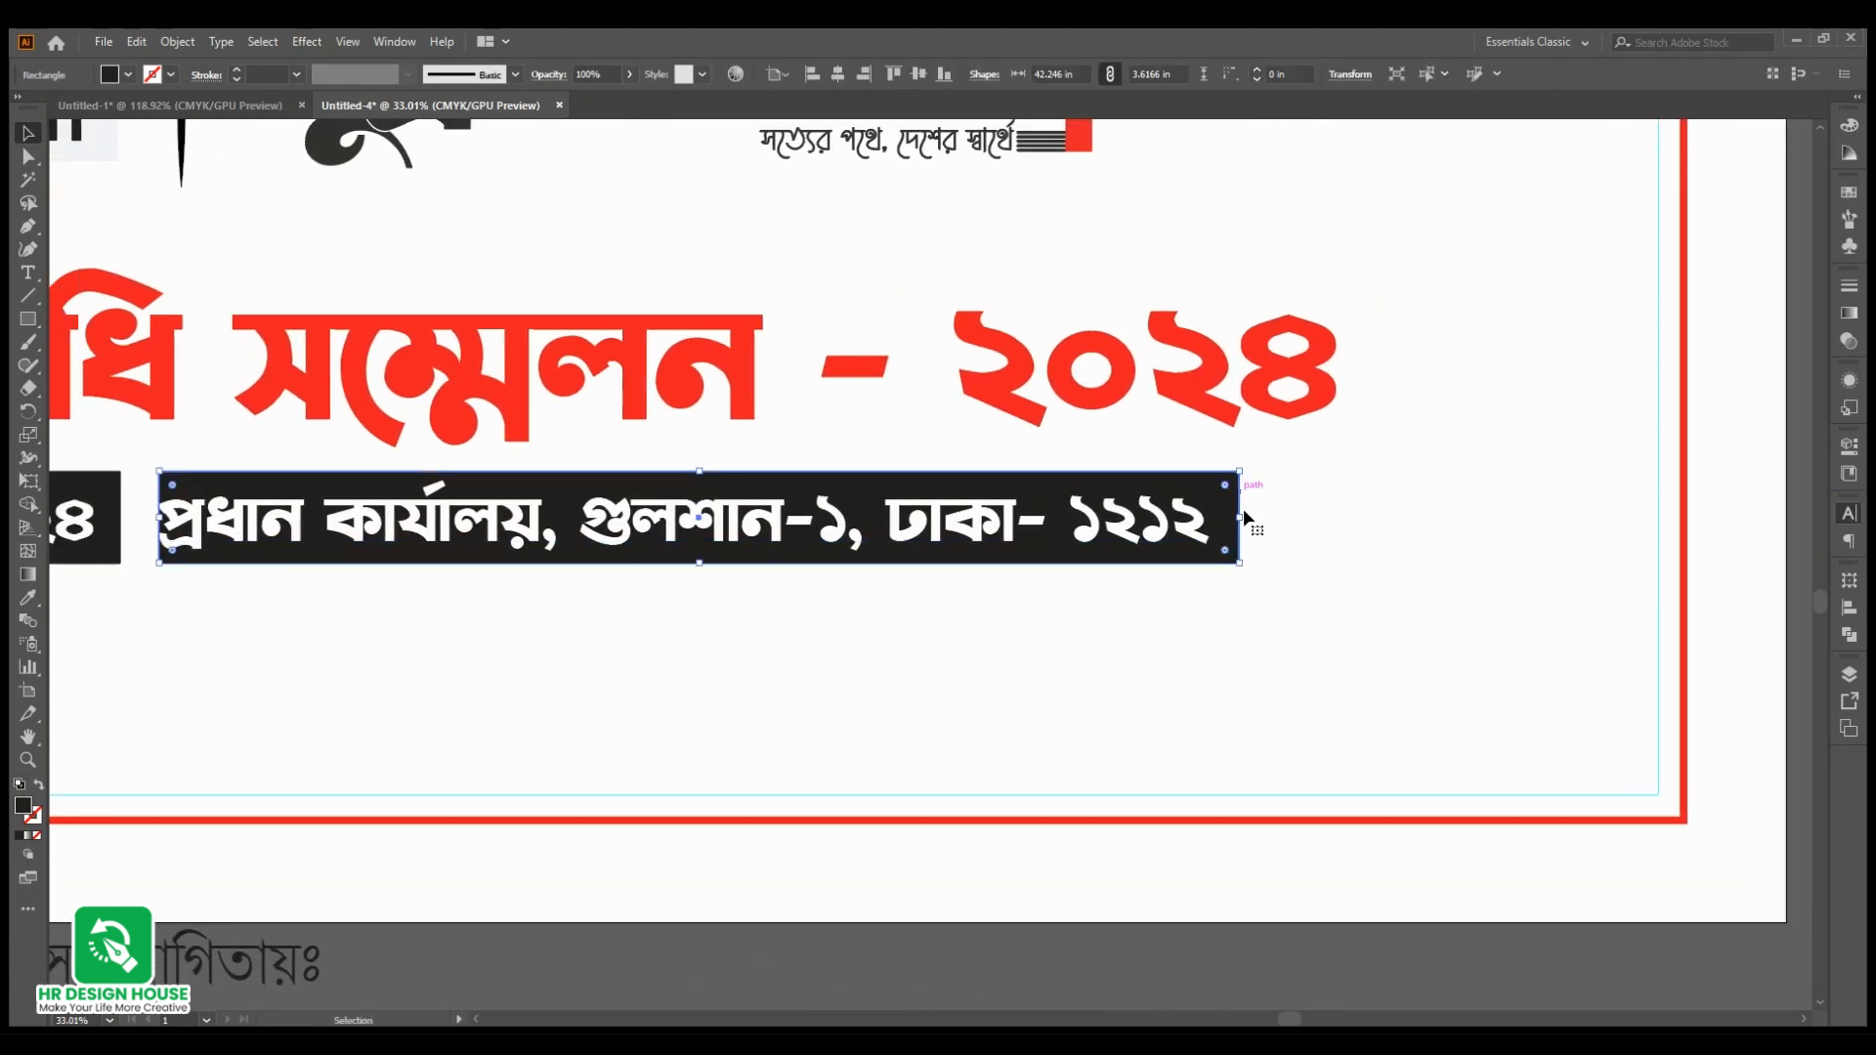
left_click_drag(1244, 522, 1277, 522)
left_click_drag(1173, 636, 1239, 515)
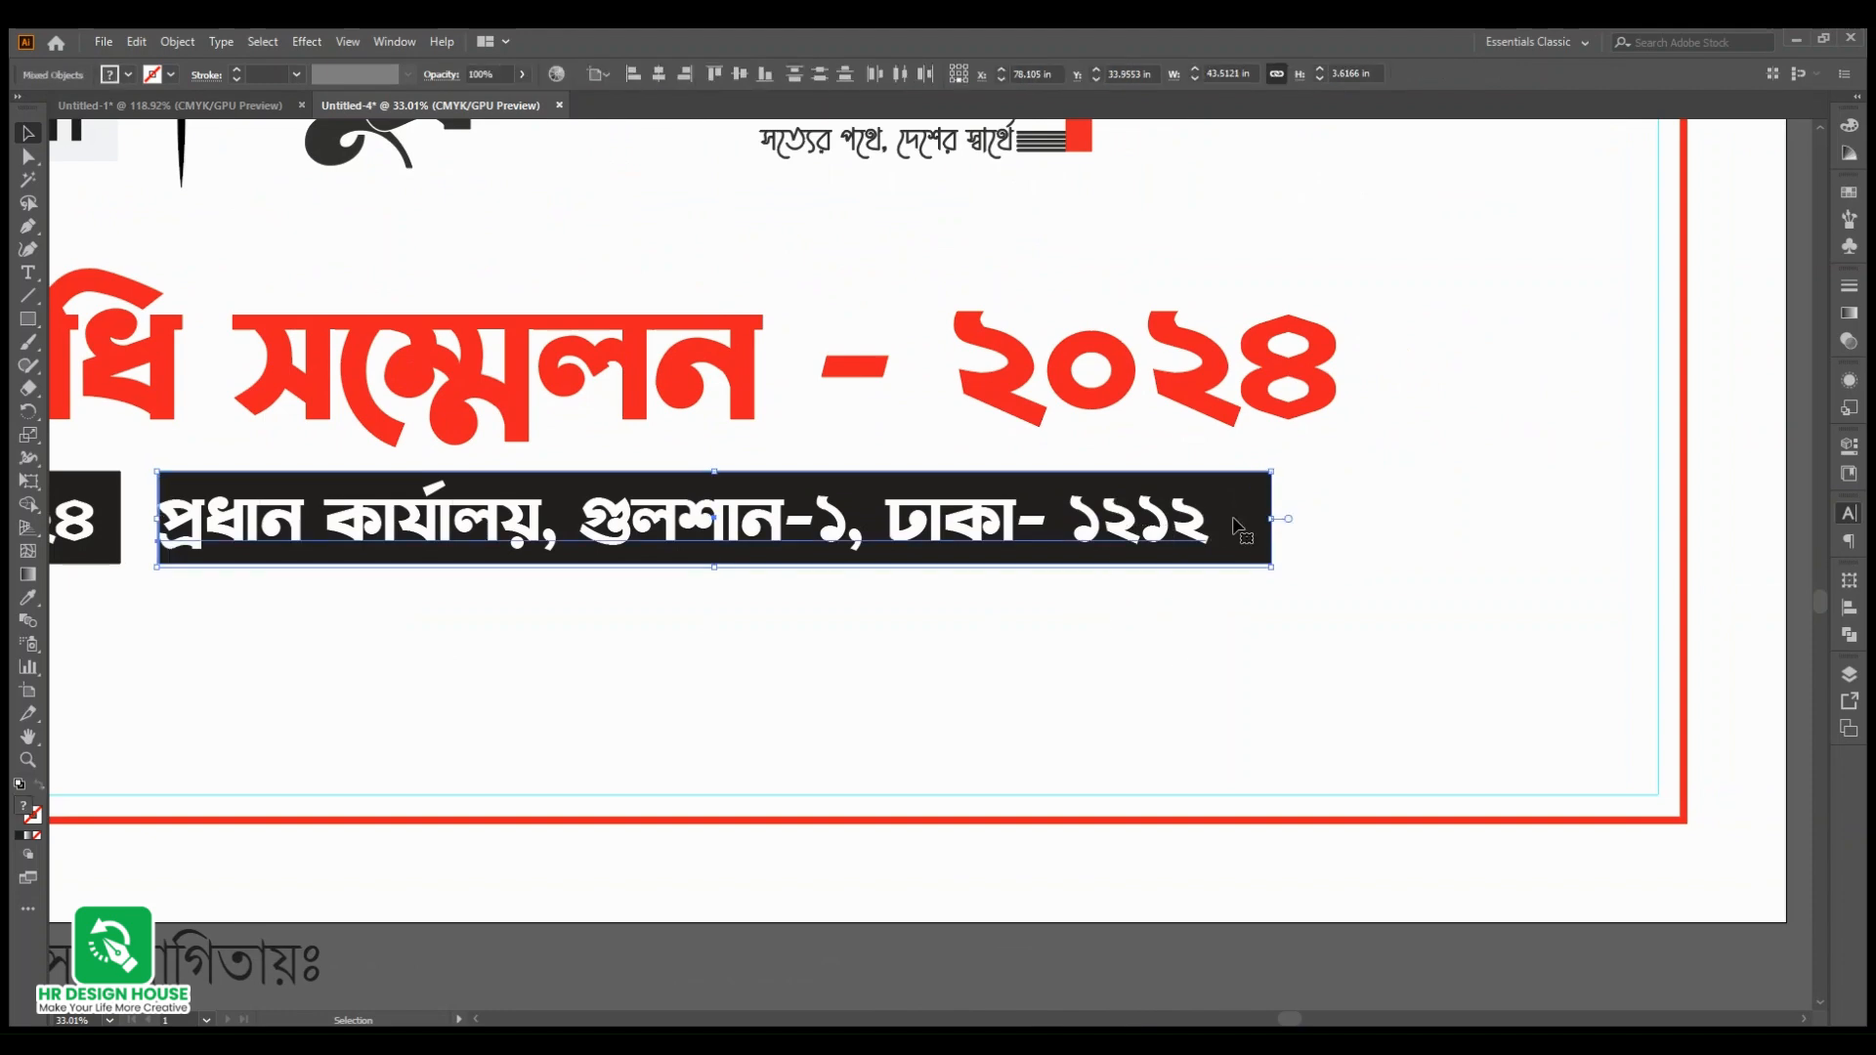
left_click(659, 75)
left_click(1055, 629)
Step: Fill the rectangle behind the date with light orange
left_click_drag(1069, 628, 792, 627)
left_click_drag(791, 627, 1059, 671)
left_click_drag(855, 686, 925, 682)
left_click_drag(1020, 637, 980, 714)
left_click(800, 557)
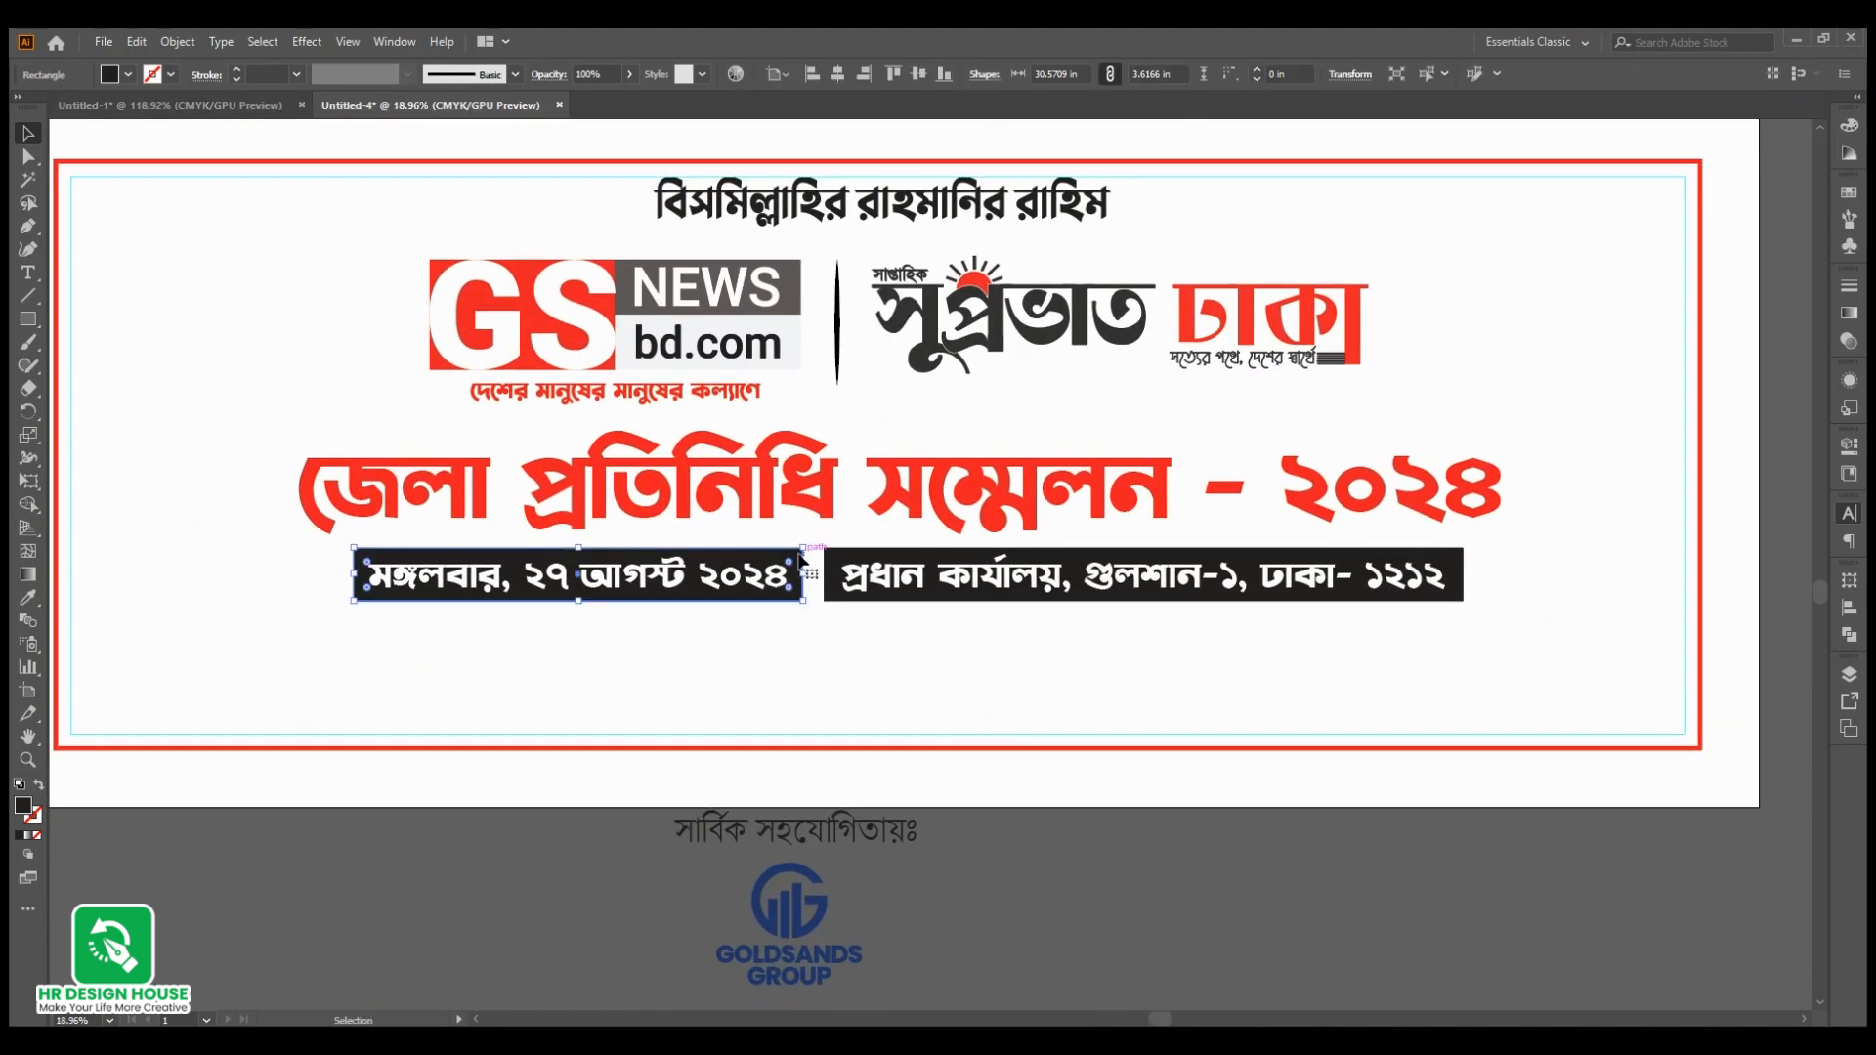
left_click(152, 116)
left_click(206, 105)
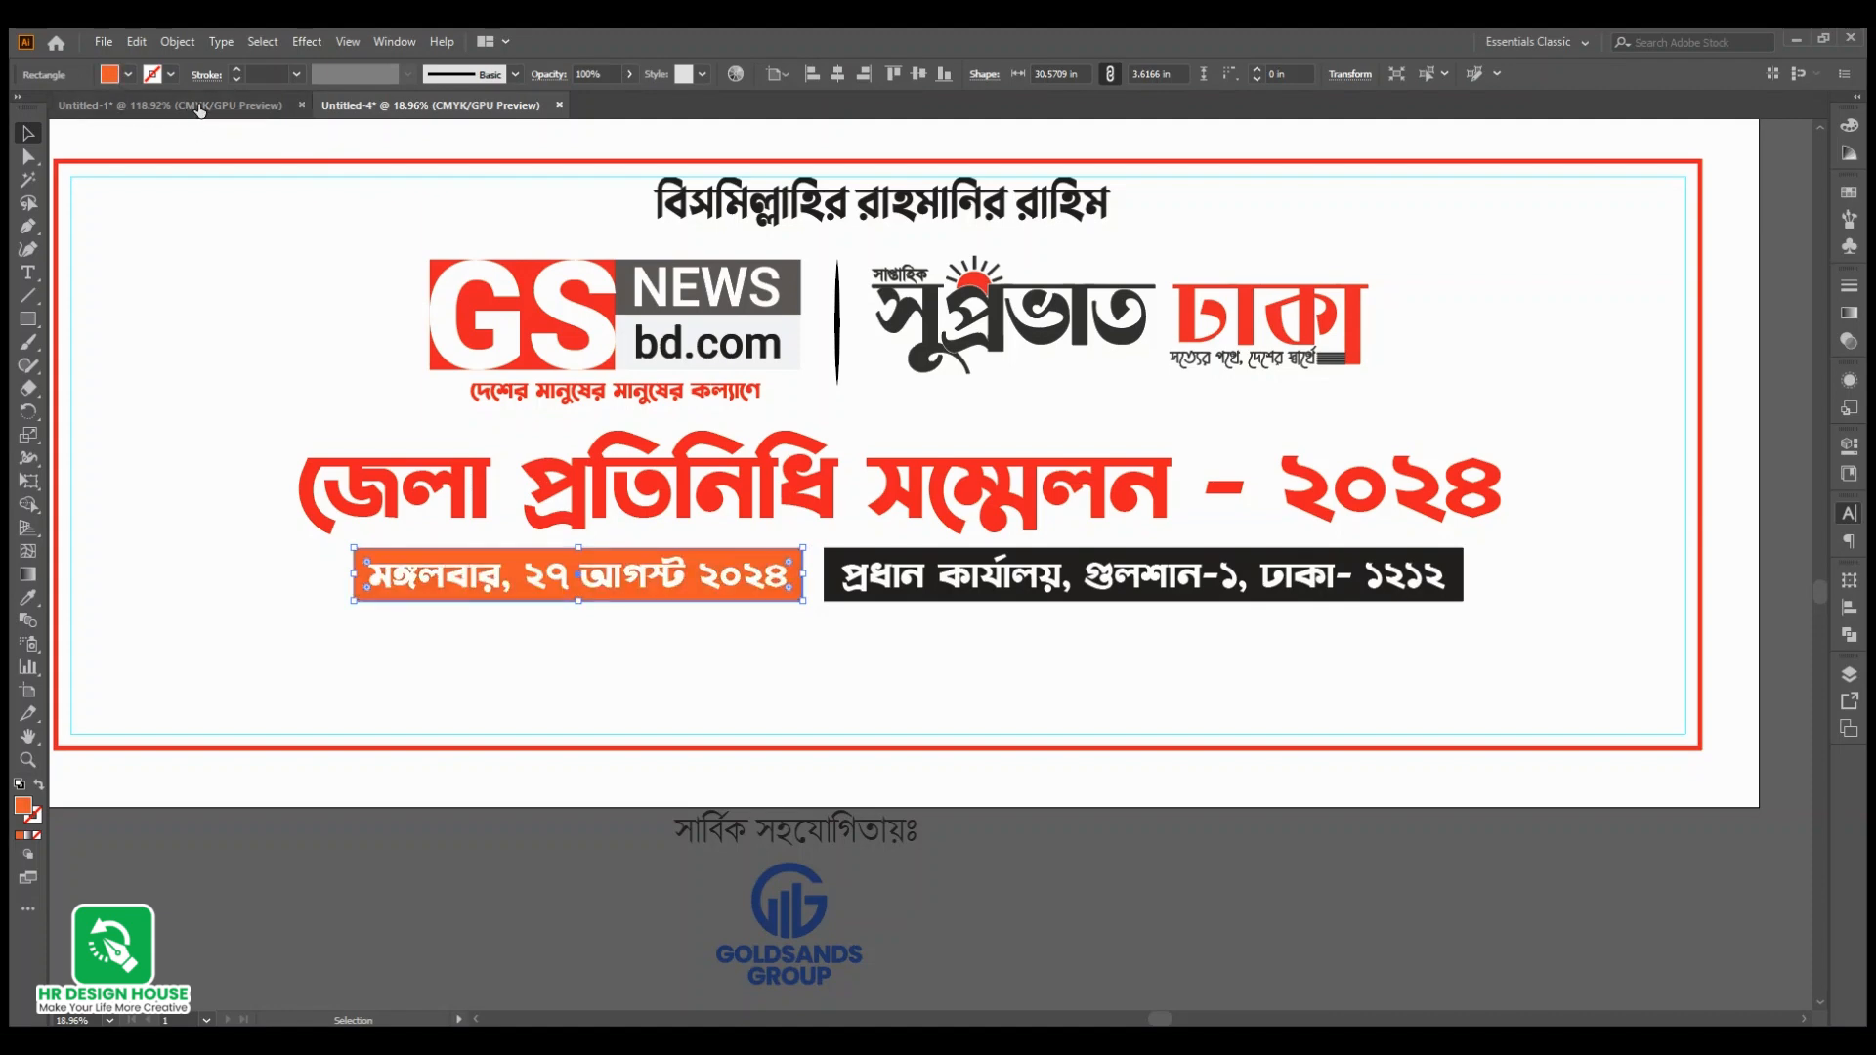
left_click(198, 109)
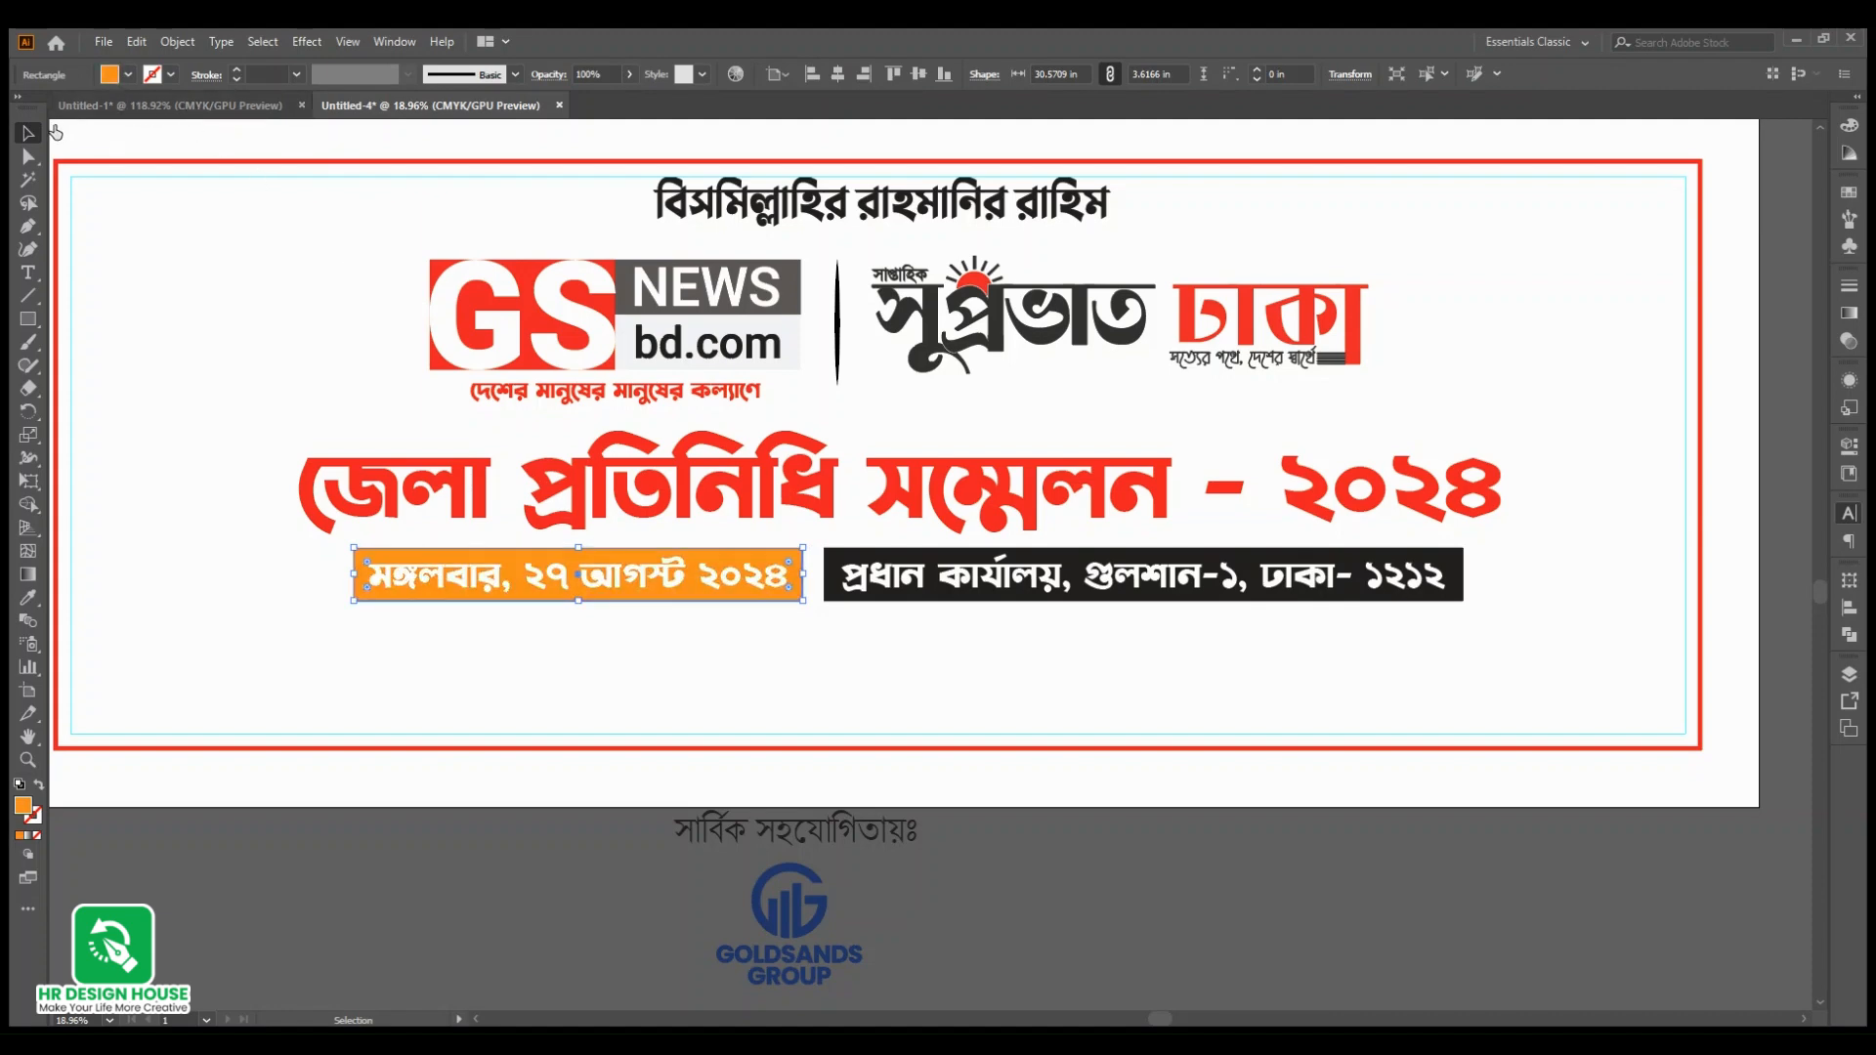
left_click(27, 131)
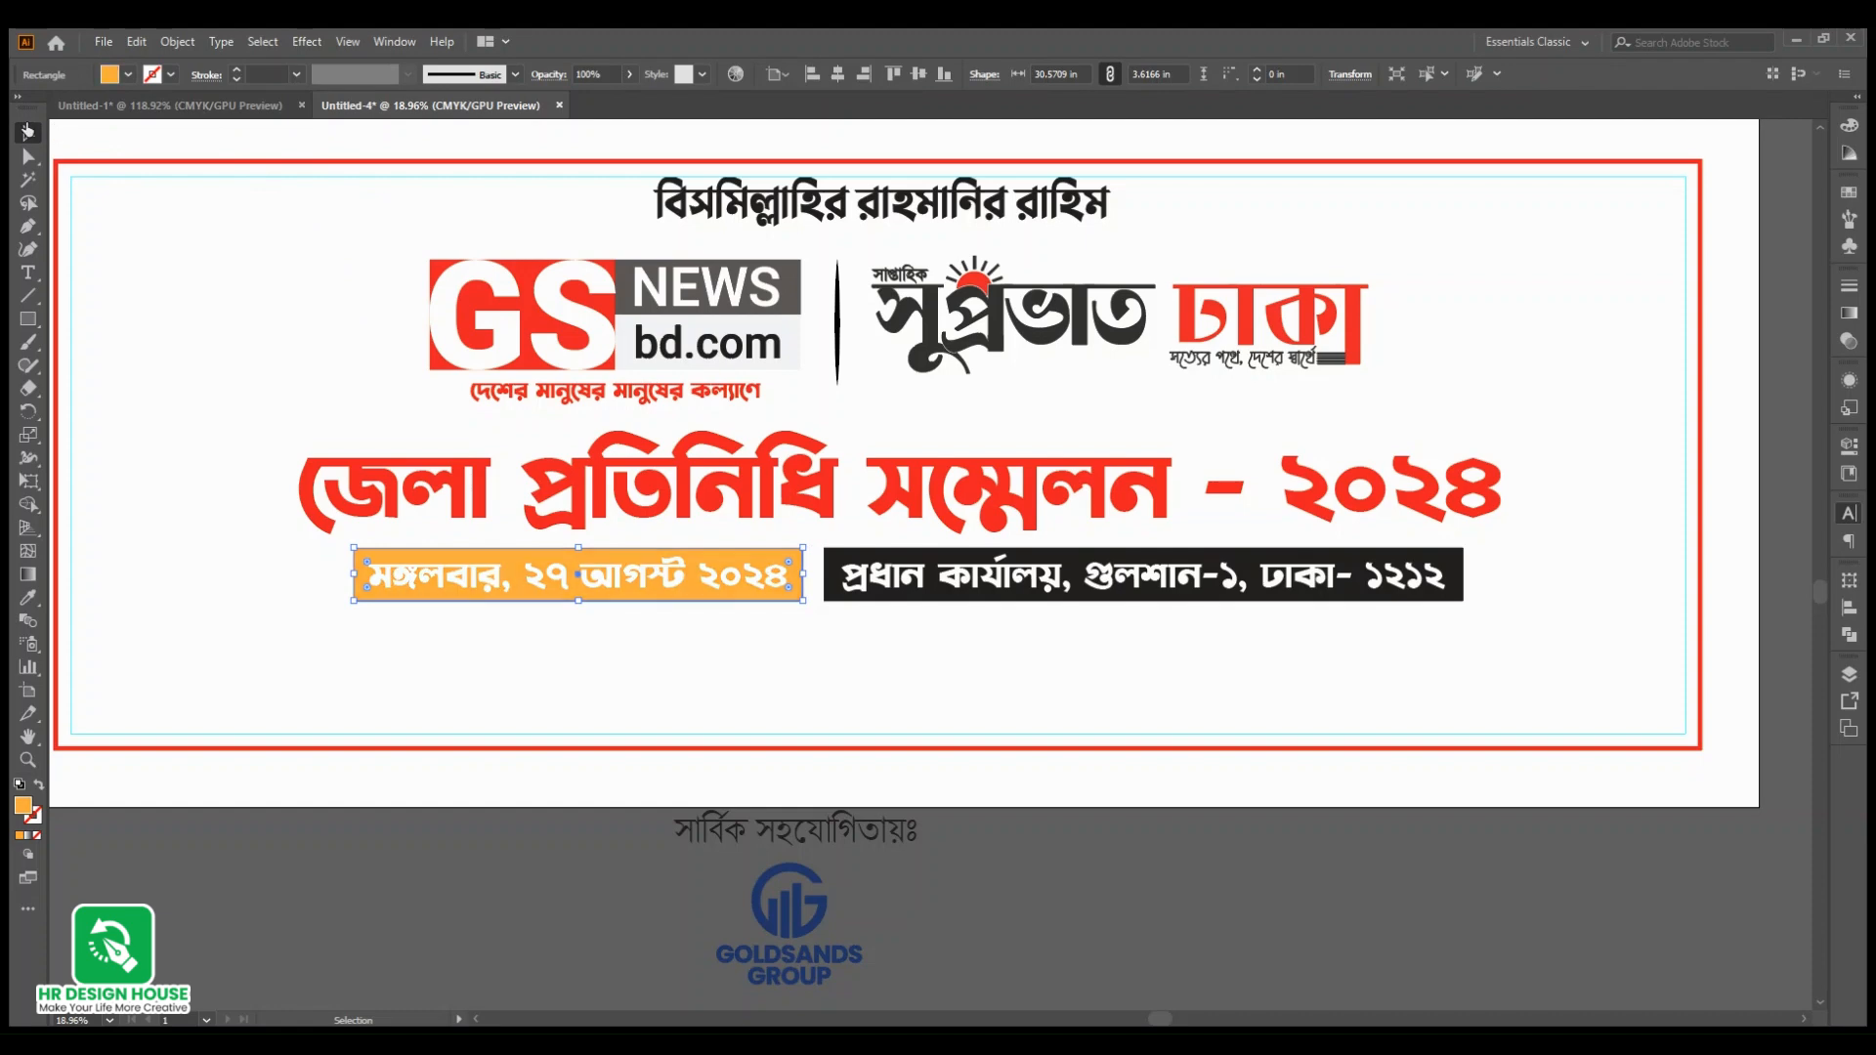
left_click(207, 604)
Step: Fill the rectangle behind the address with bright blue
scroll(877, 733, "up", 1)
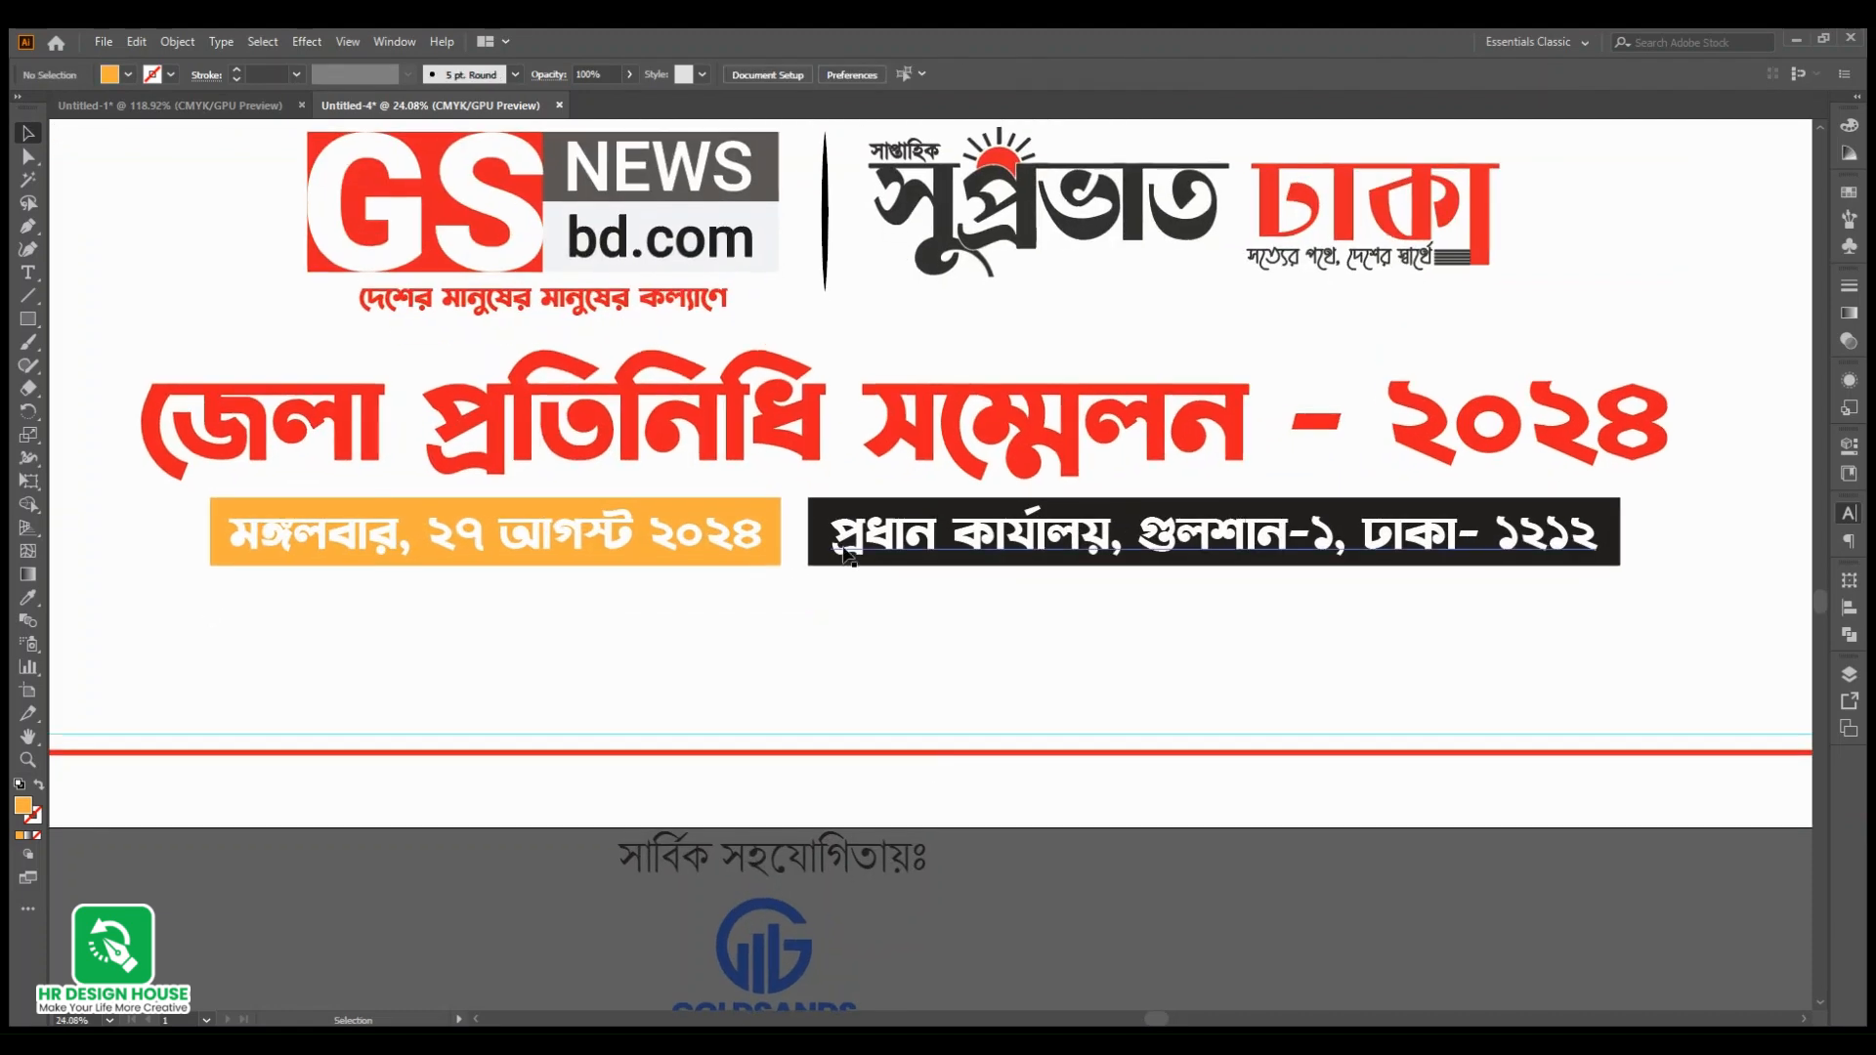
left_click(862, 506)
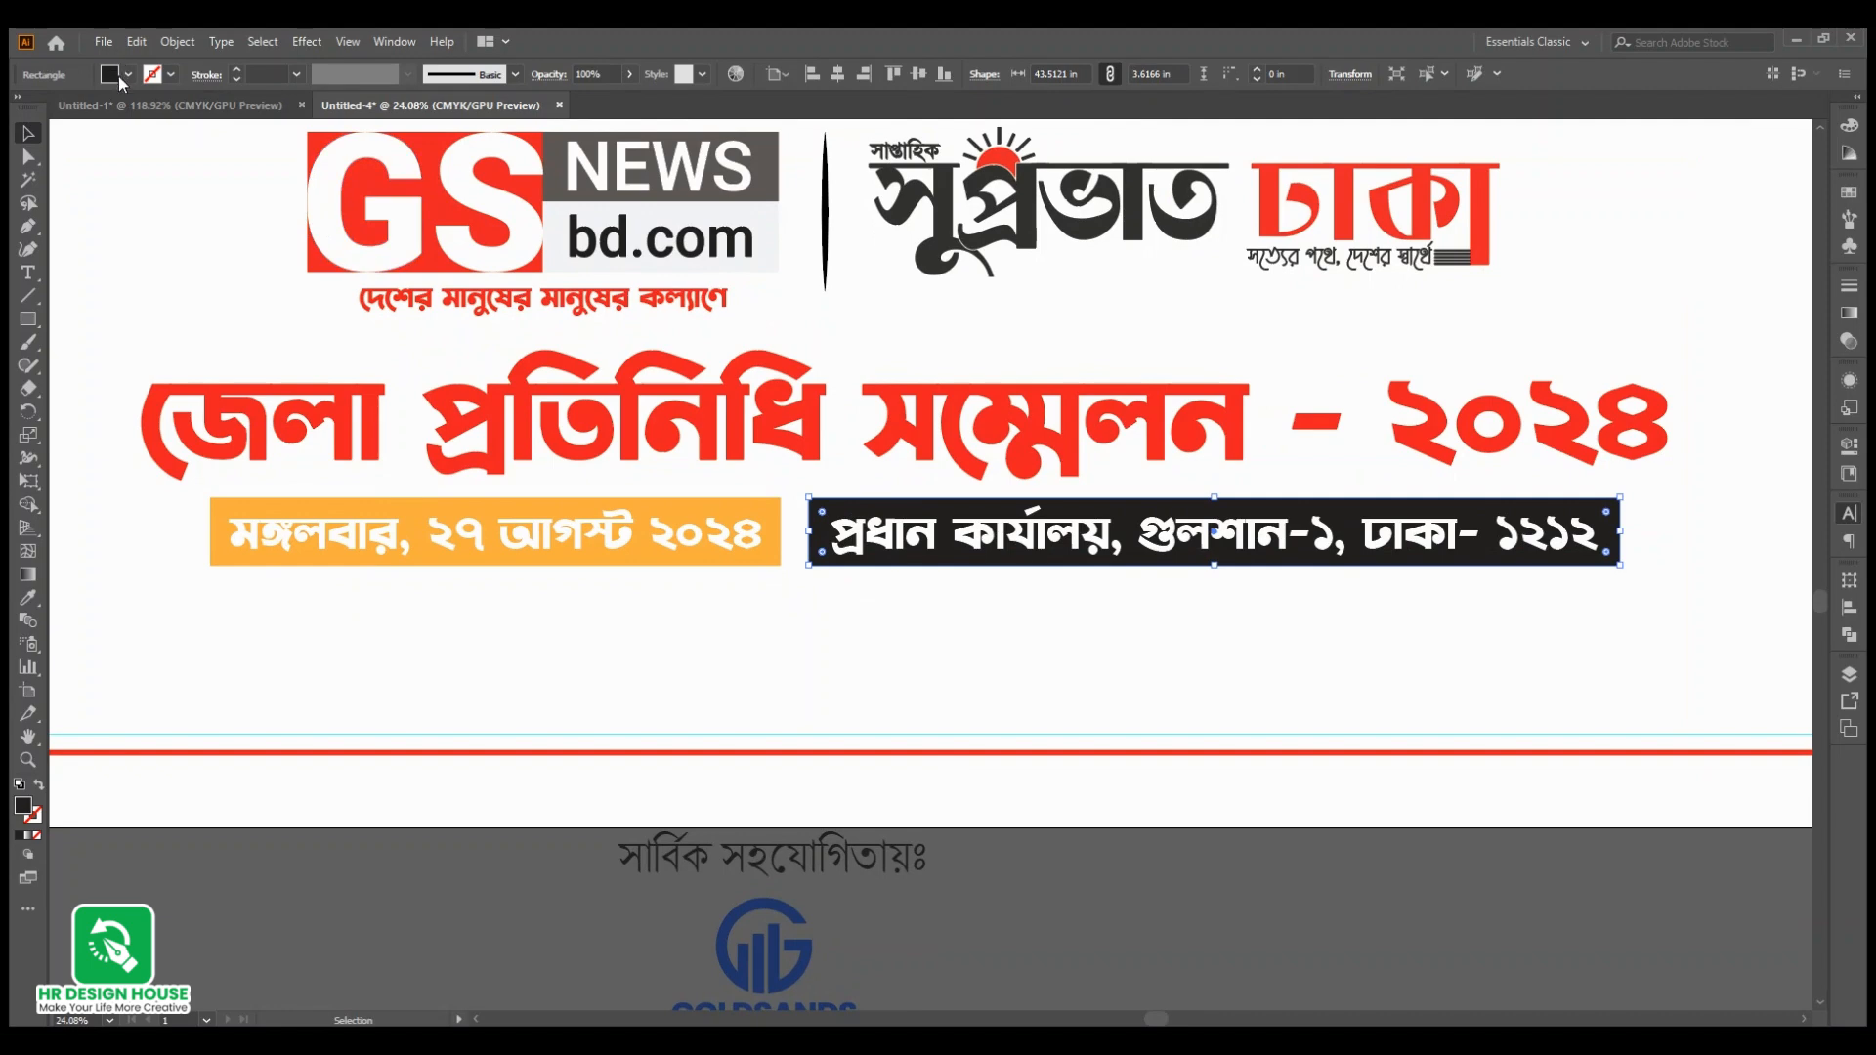
left_click(99, 116)
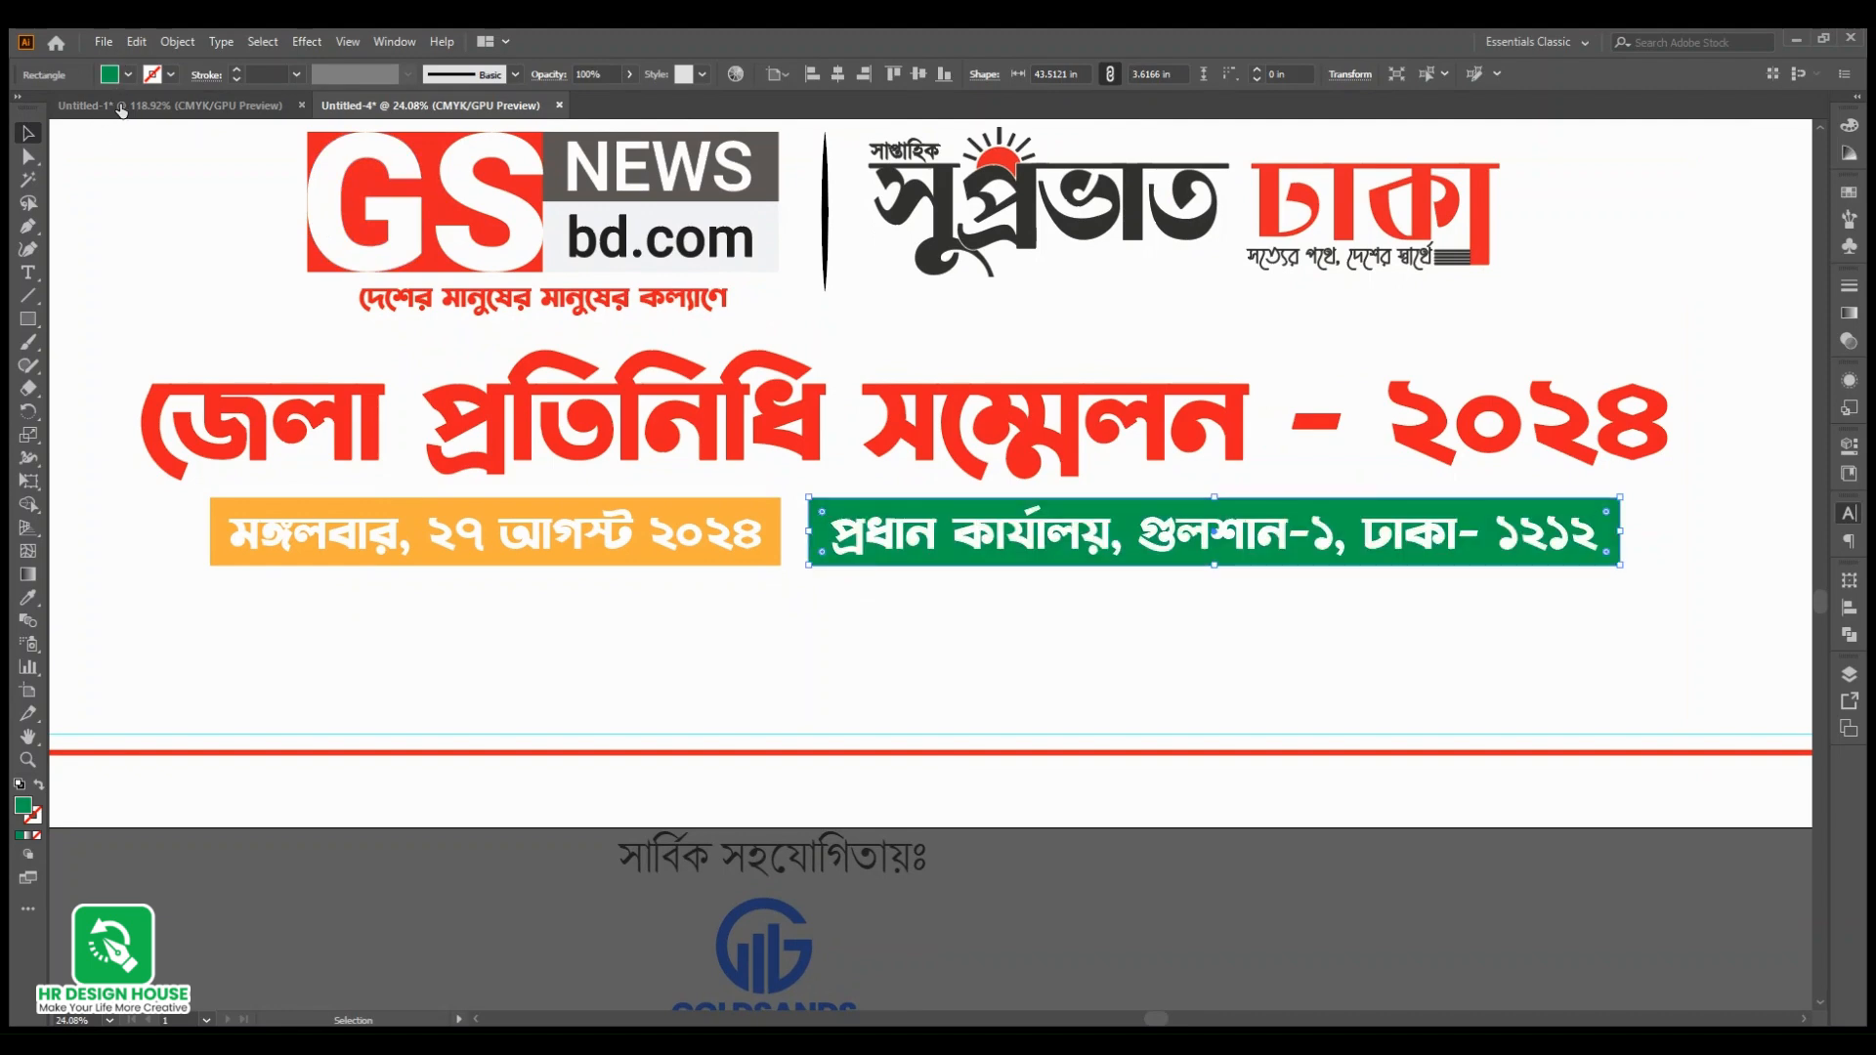
left_click(119, 108)
left_click(1002, 684)
Step: Group the date and address bars with their text, and centre that group and the red title horizontally on the artboard
scroll(1075, 661, "down", 1)
left_click_drag(1100, 578, 1101, 581)
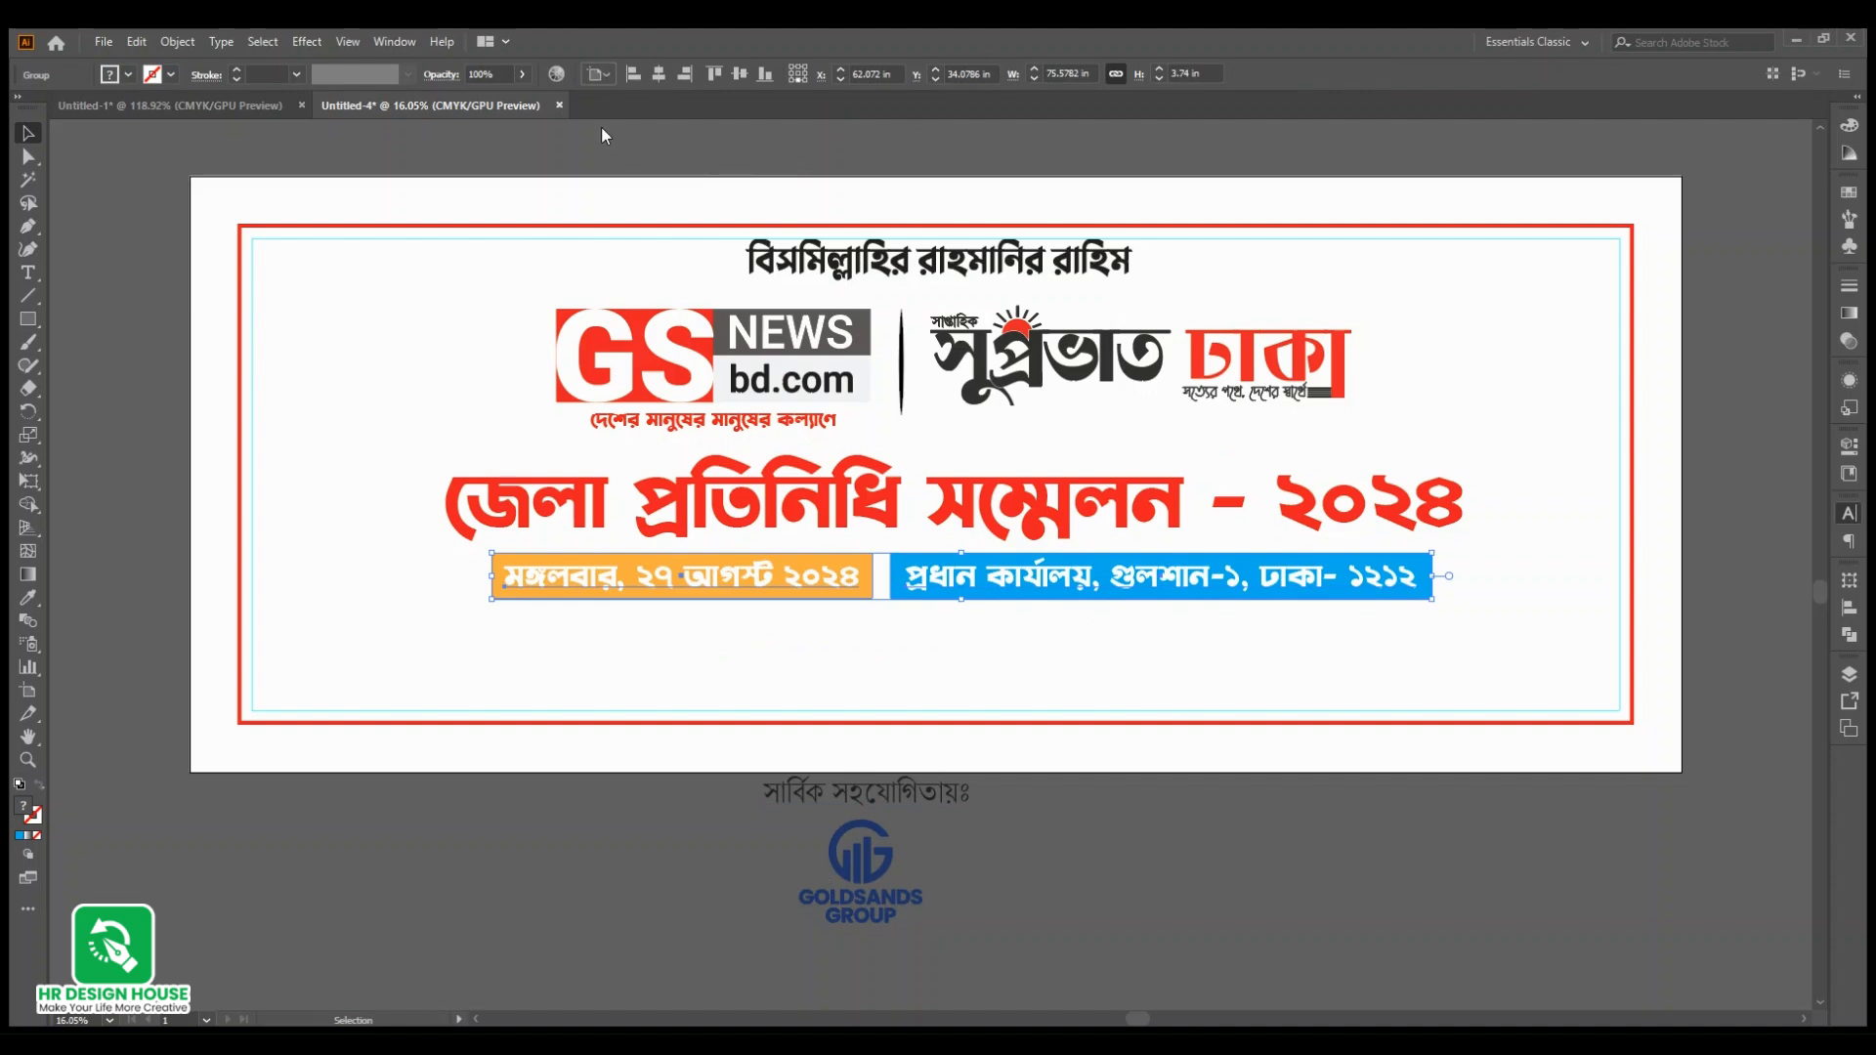
left_click(662, 71)
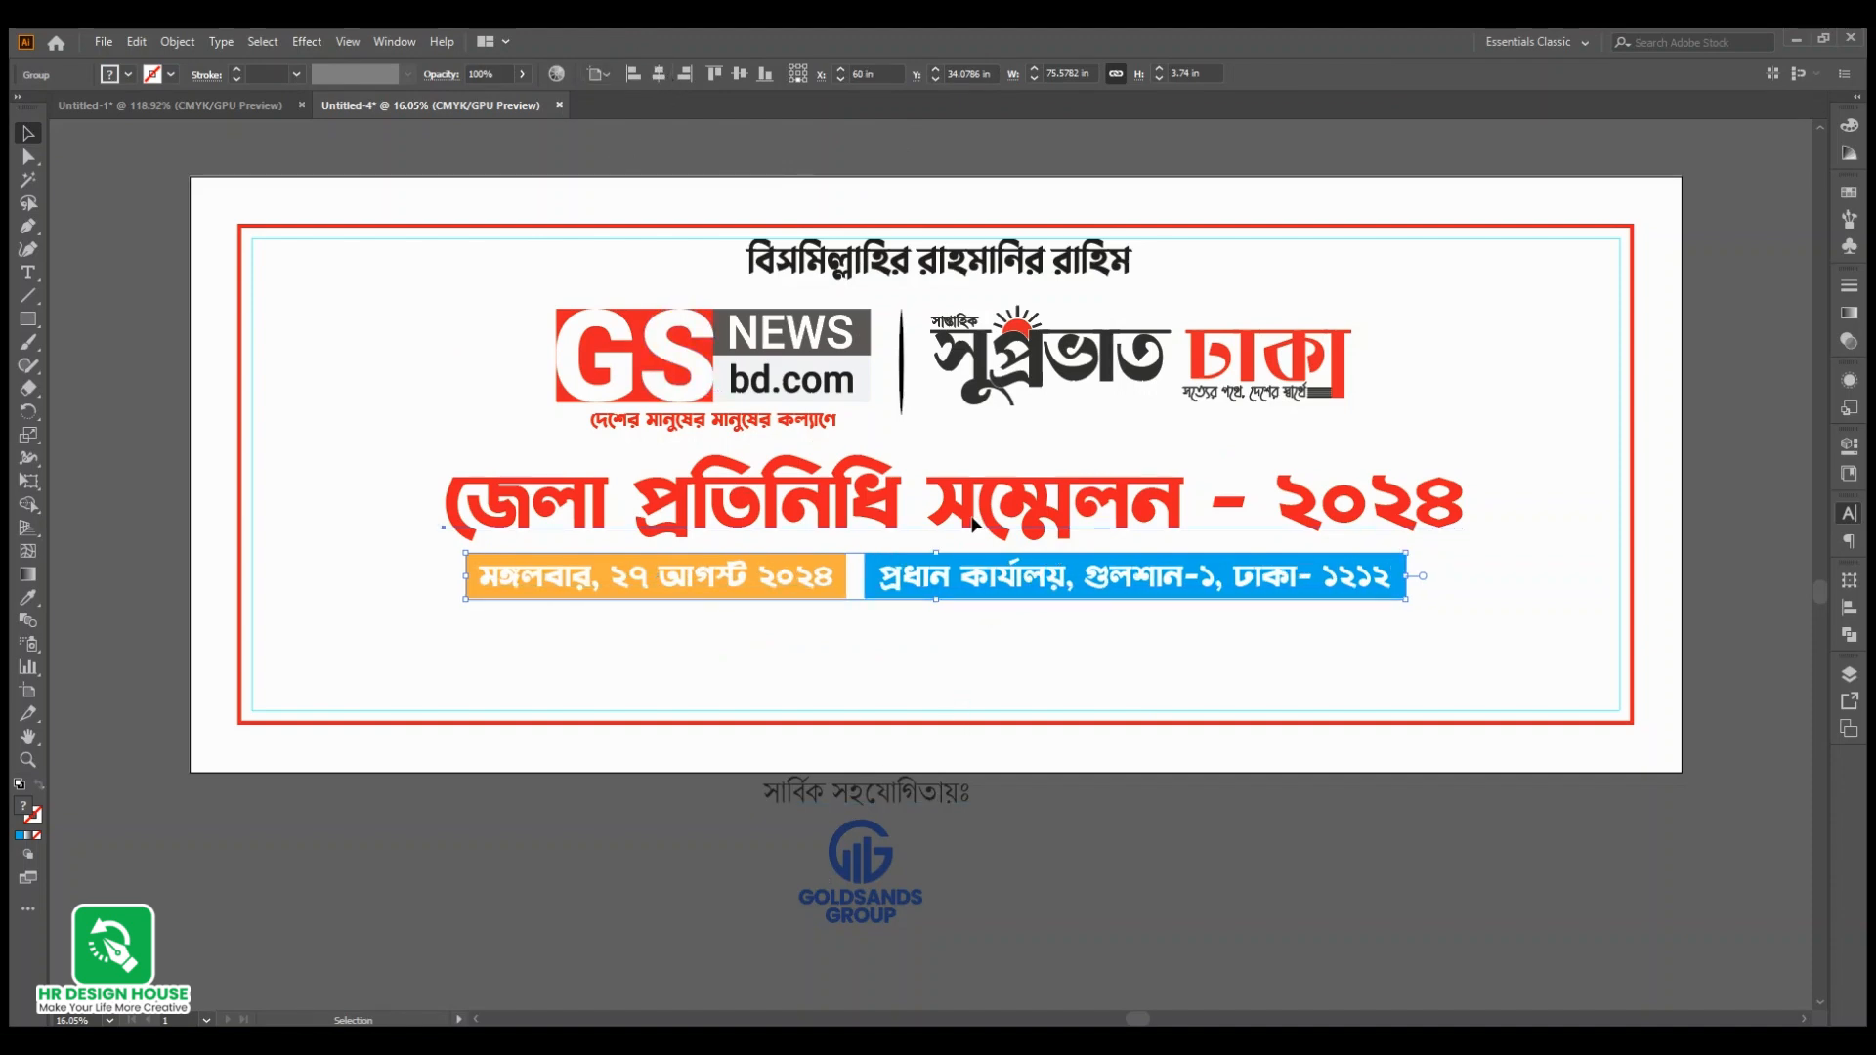
left_click(1051, 504)
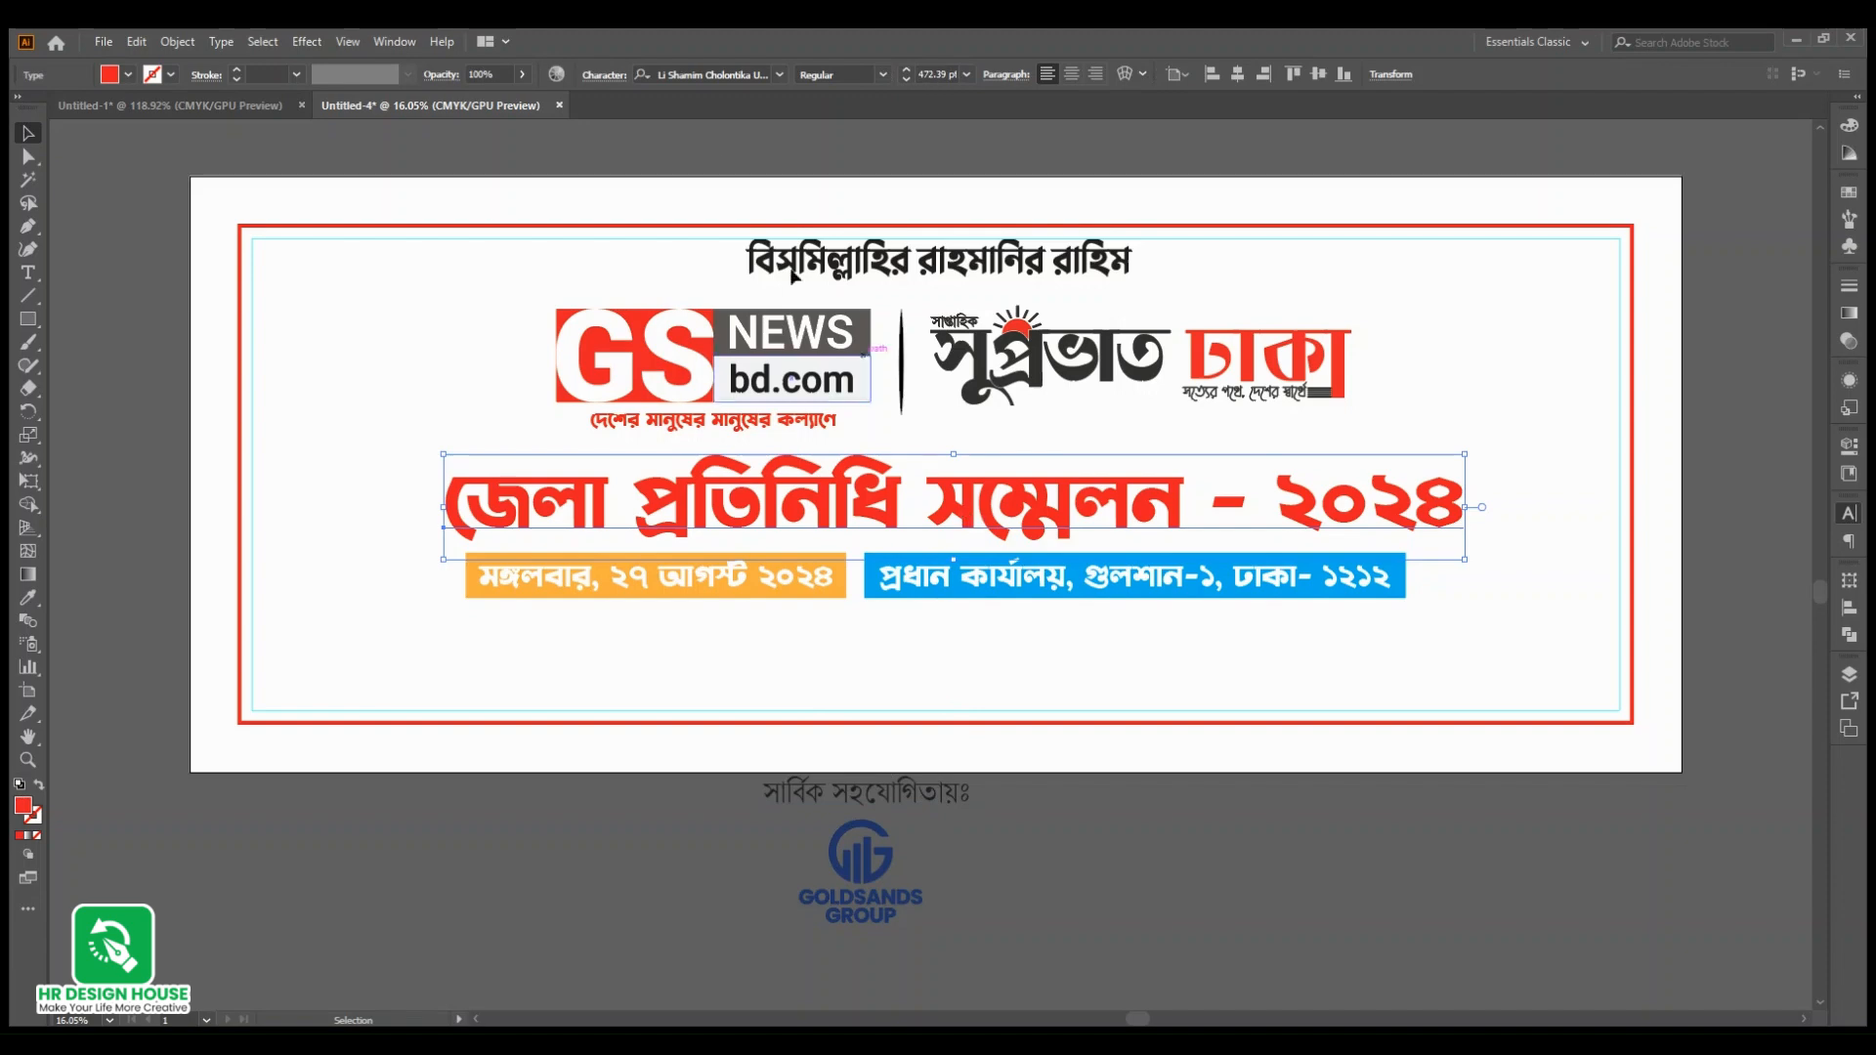
left_click(1239, 73)
Step: Centre the organiser logo row and the বিসমিল্লাহির রাহমানির রাহিম line horizontally on the artboard
left_click(1160, 376)
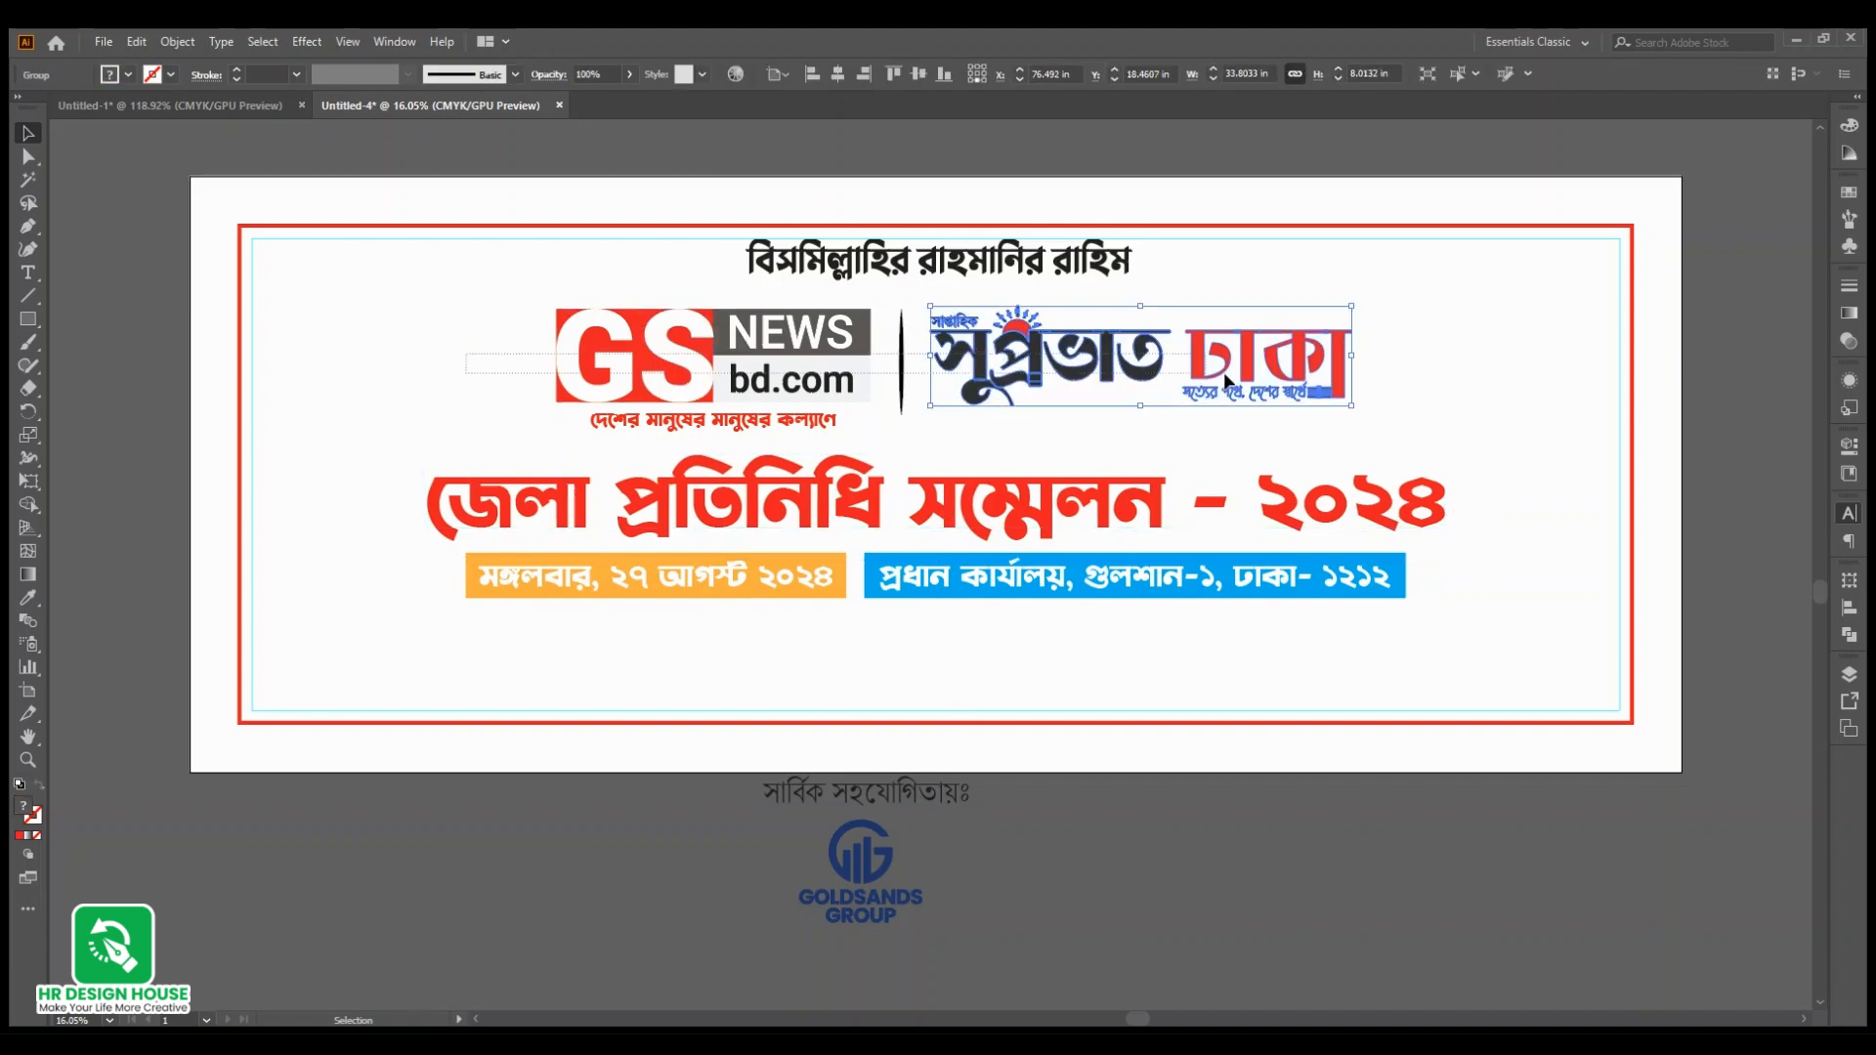
left_click(635, 356, "shift")
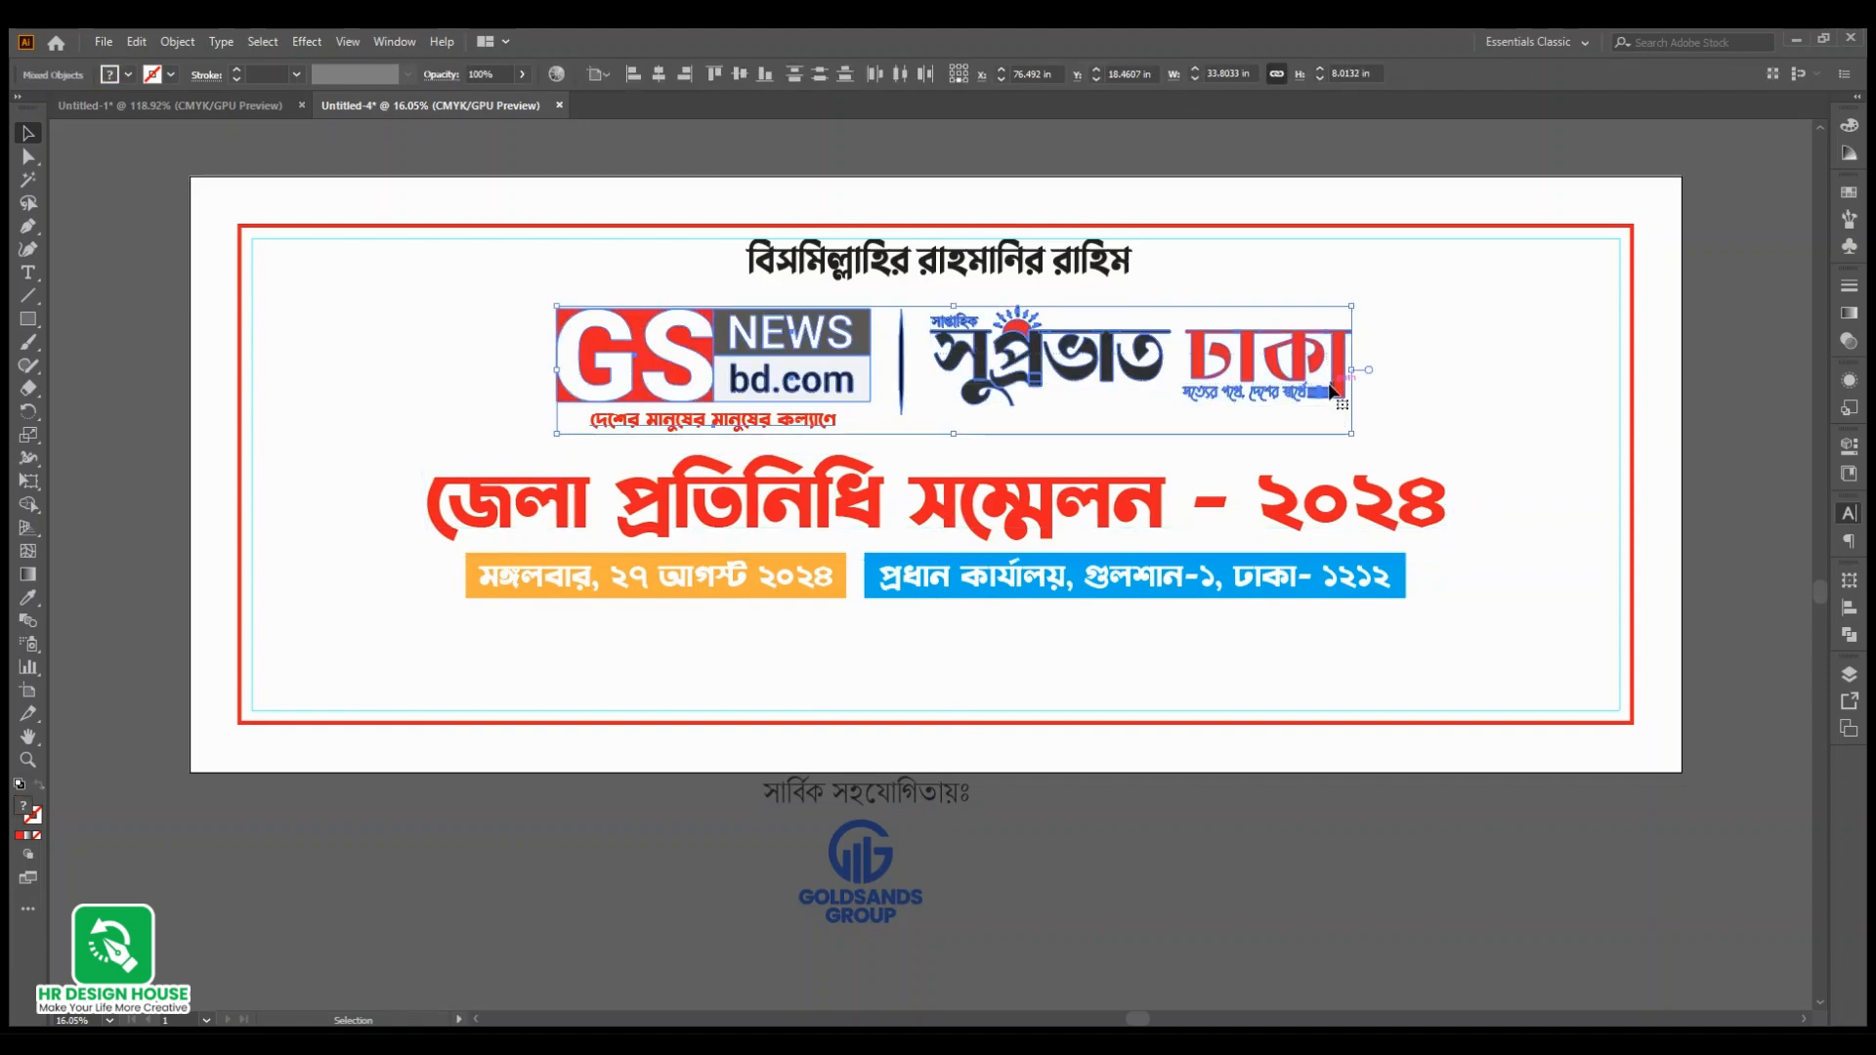
left_click(661, 78)
left_click(784, 263)
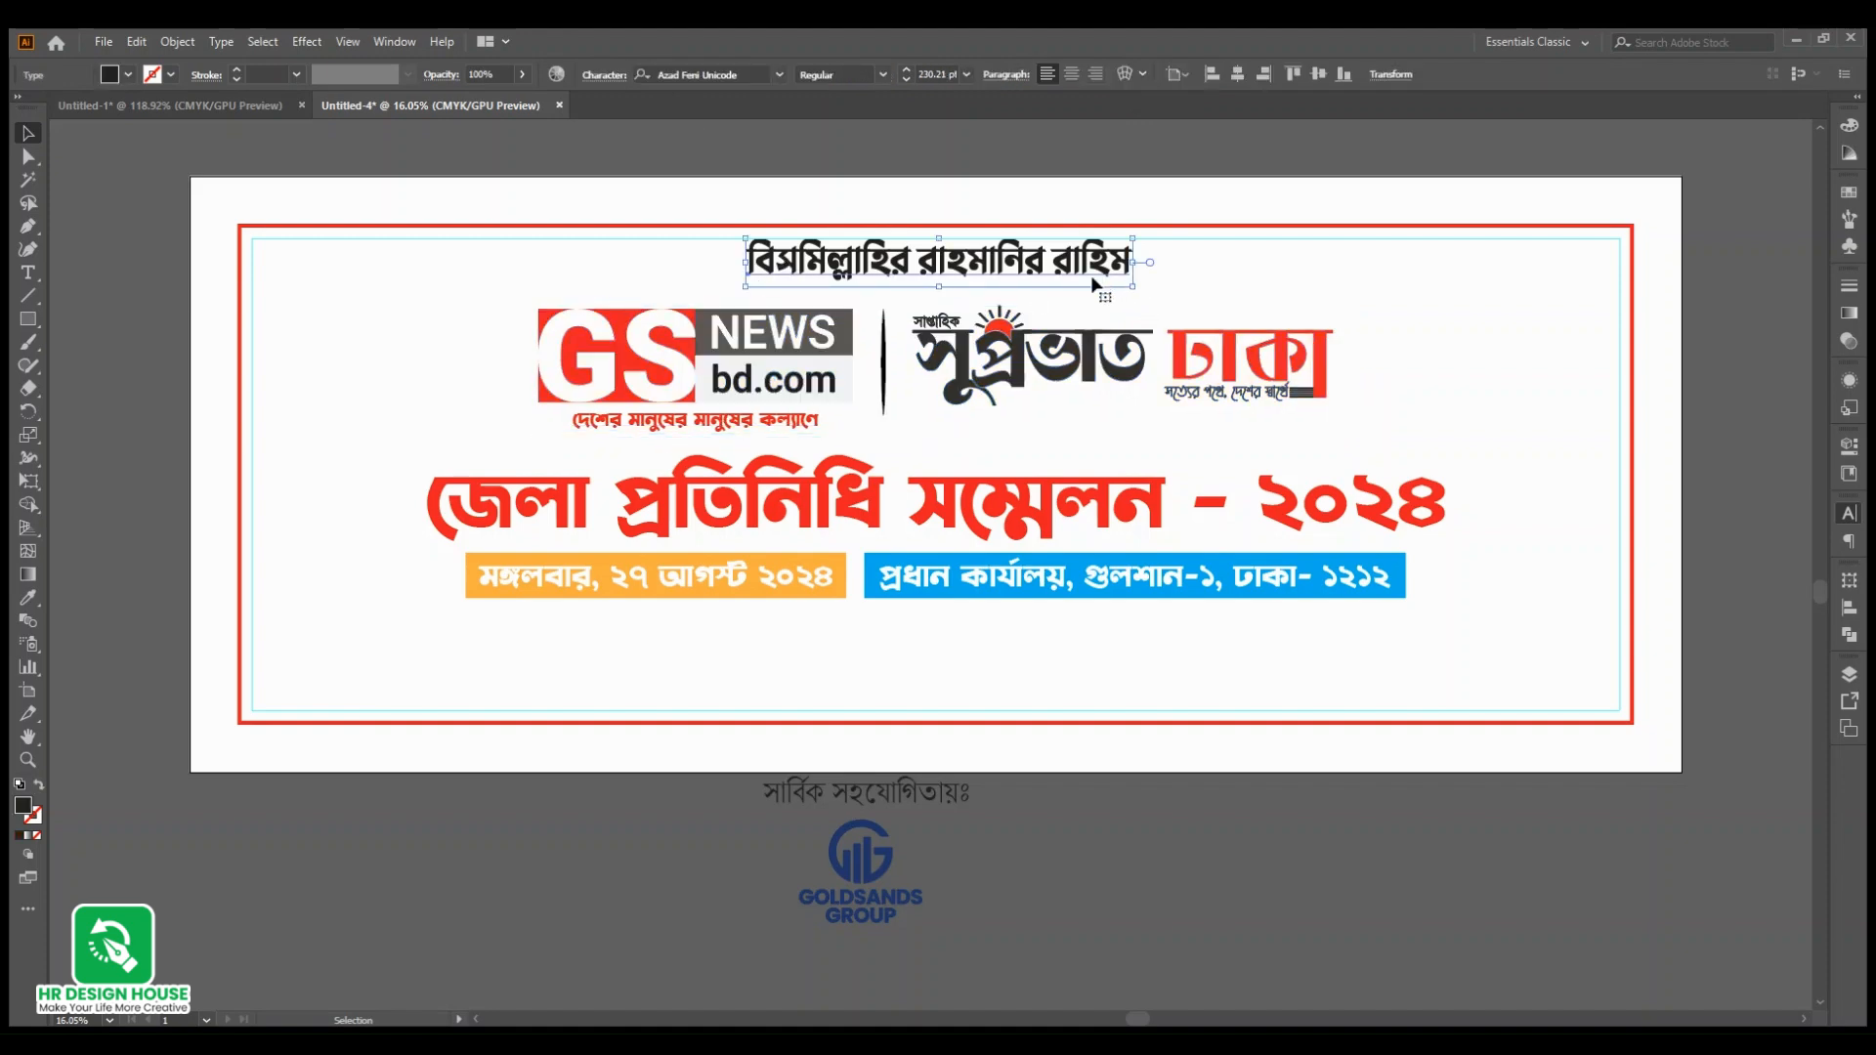
left_click(1238, 74)
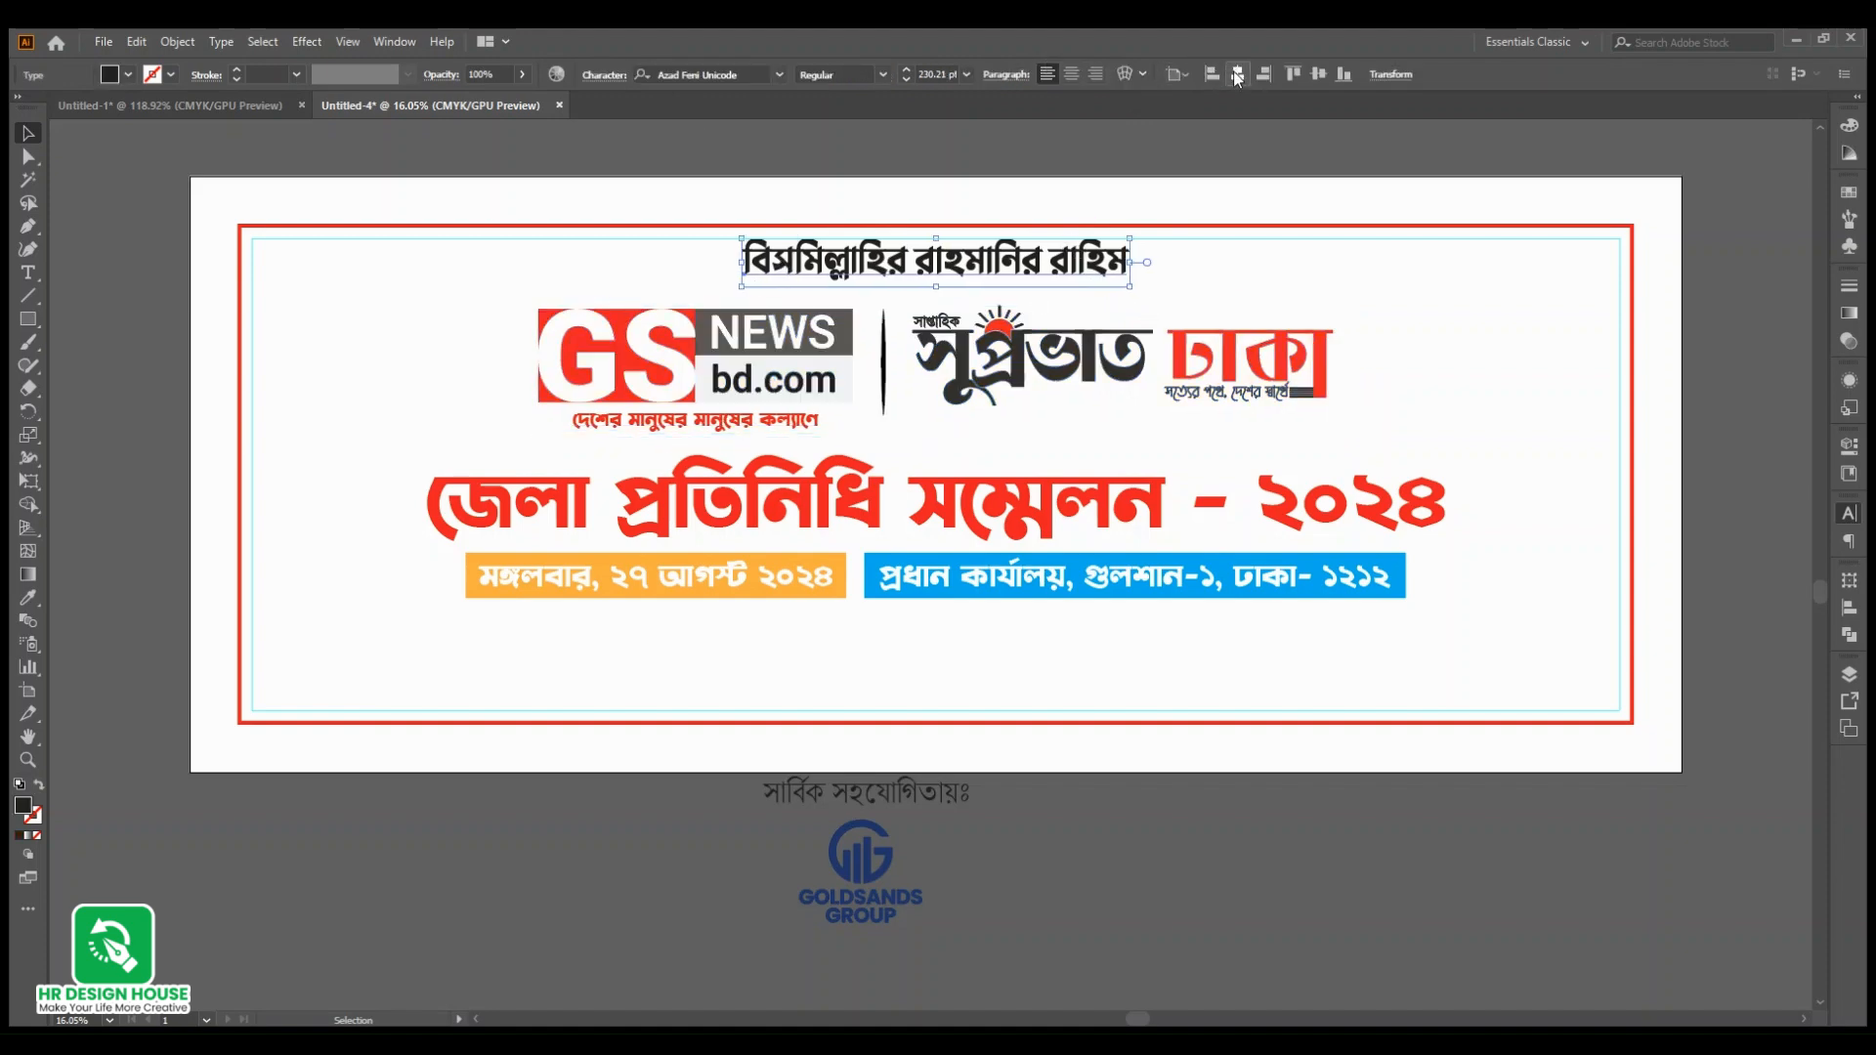
left_click(1380, 366)
Step: Place the সার্বিক সহযোগিতায়ঃ text on the banner below the date bar, inside the bottom guide
scroll(1380, 366, "down", 1)
left_click_drag(1295, 382, 1288, 382)
left_click_drag(1160, 525, 1013, 685)
mouse_move(1031, 649)
left_mouse_down()
mouse_move(1009, 629)
mouse_move(1010, 664)
left_mouse_up()
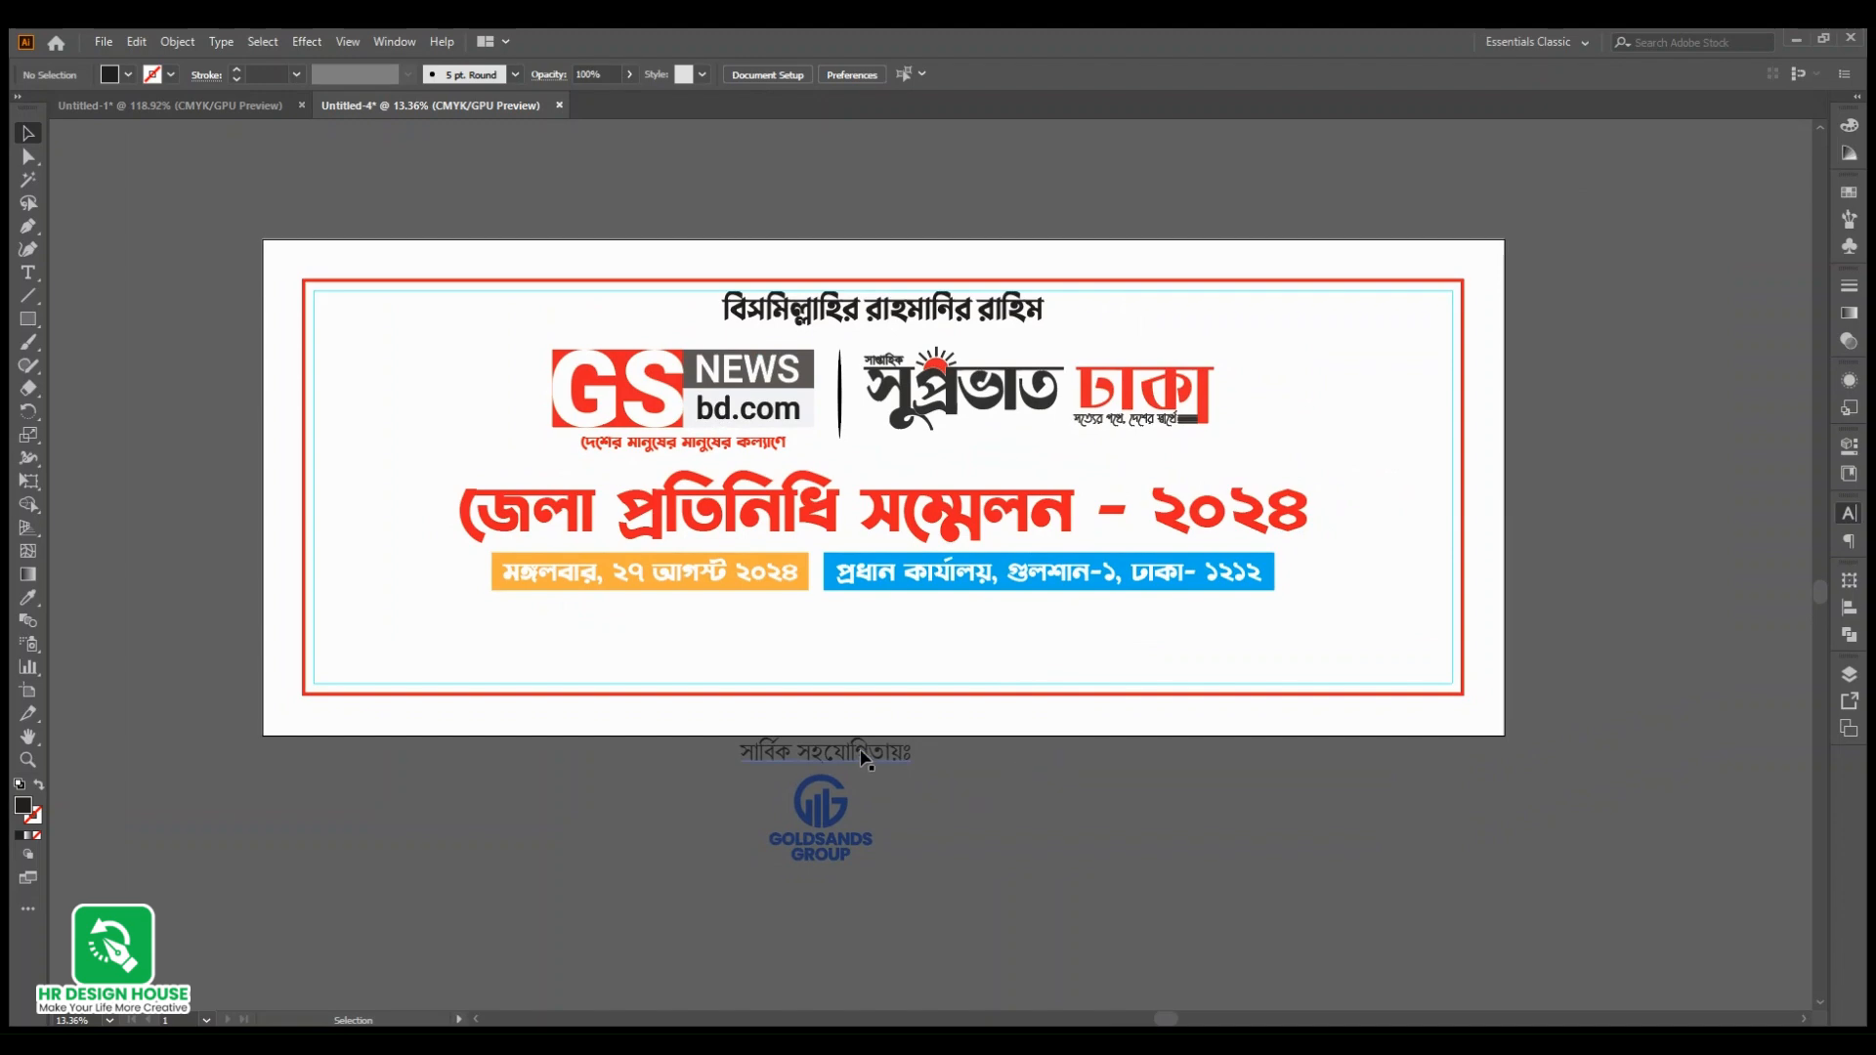
left_click_drag(852, 845, 908, 806)
left_click_drag(935, 735, 796, 591)
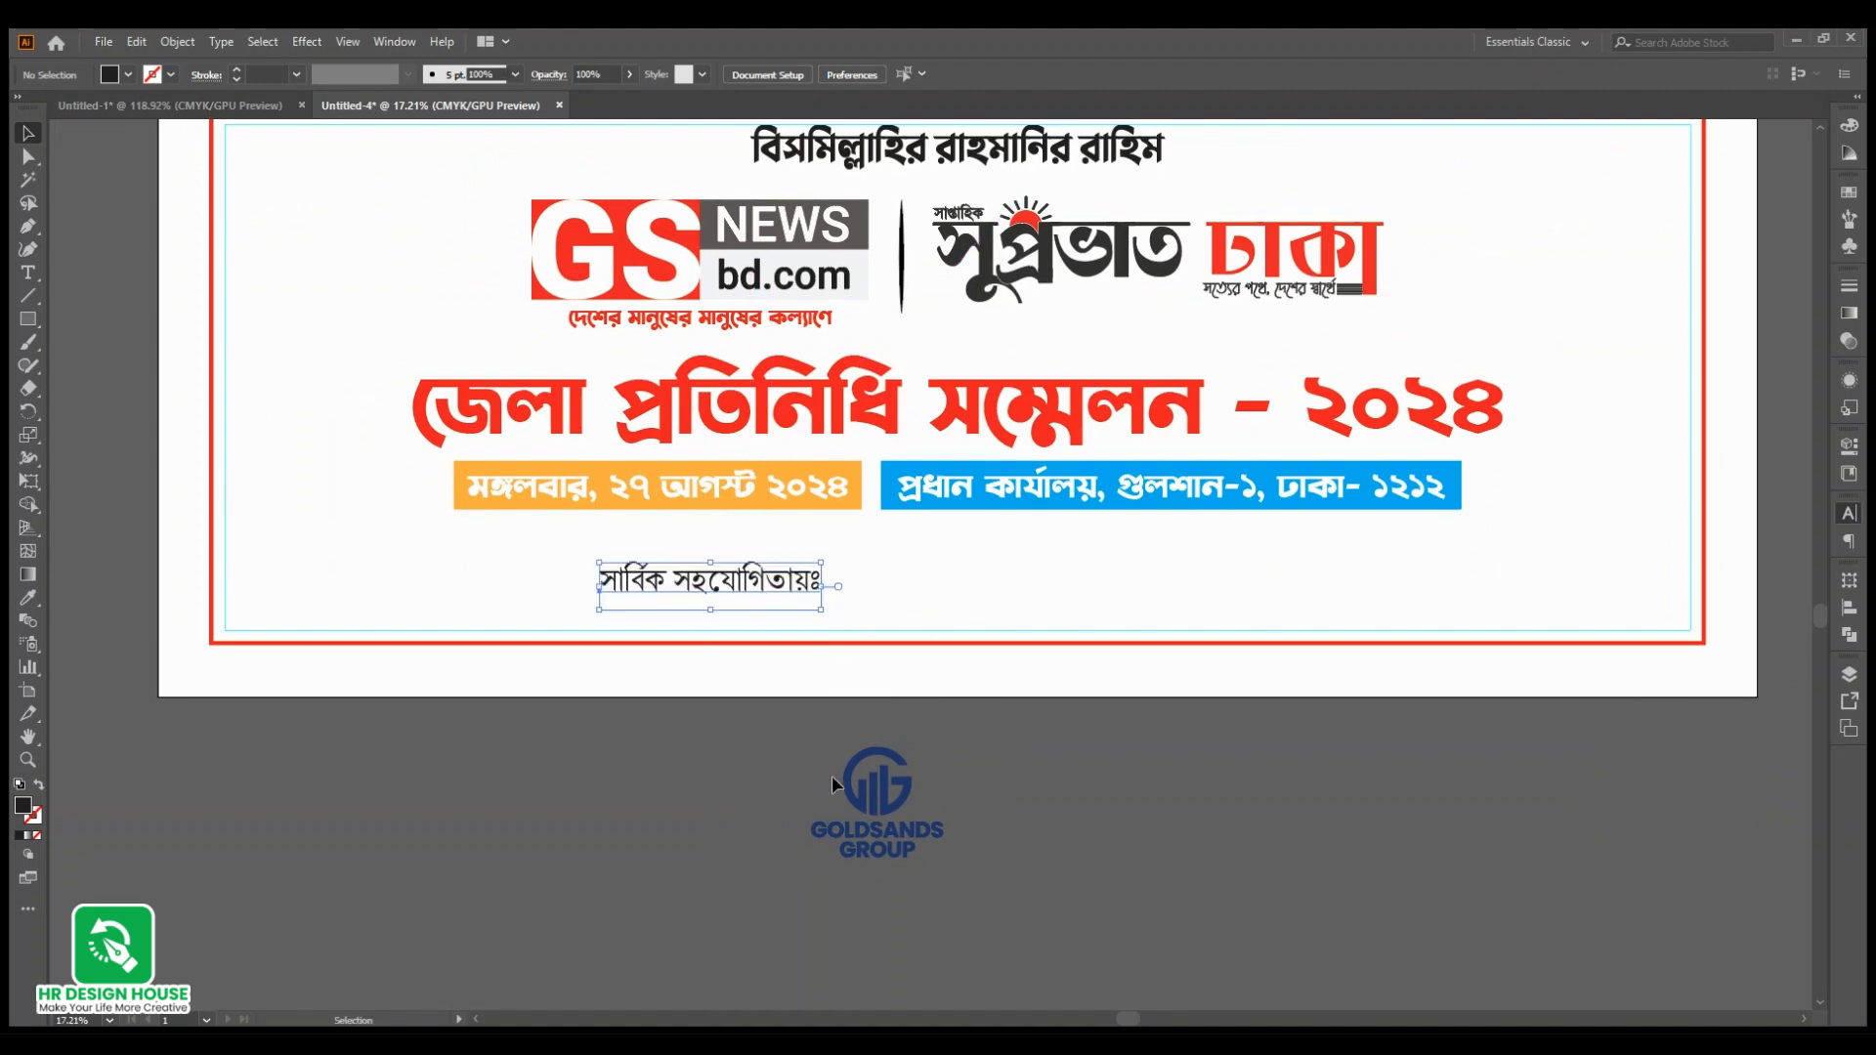
Step: Place the Goldsands Group logo to the right of the সার্বিক সহযোগিতায়ঃ text, scaled down to fit above the bottom guide
left_click(916, 796)
left_click_drag(882, 801, 944, 579)
left_click(959, 743)
left_click_drag(1010, 717, 1009, 800)
left_click_drag(917, 645, 1187, 849)
left_click_drag(1120, 758, 1243, 812)
left_click_drag(1136, 582, 1138, 635)
left_click(1294, 674)
left_click_drag(1278, 678, 1224, 743)
Step: Within the logo group, move the GOLDSANDS GROUP wordmark from below the icon to its right side
scroll(1224, 743, "up", 8)
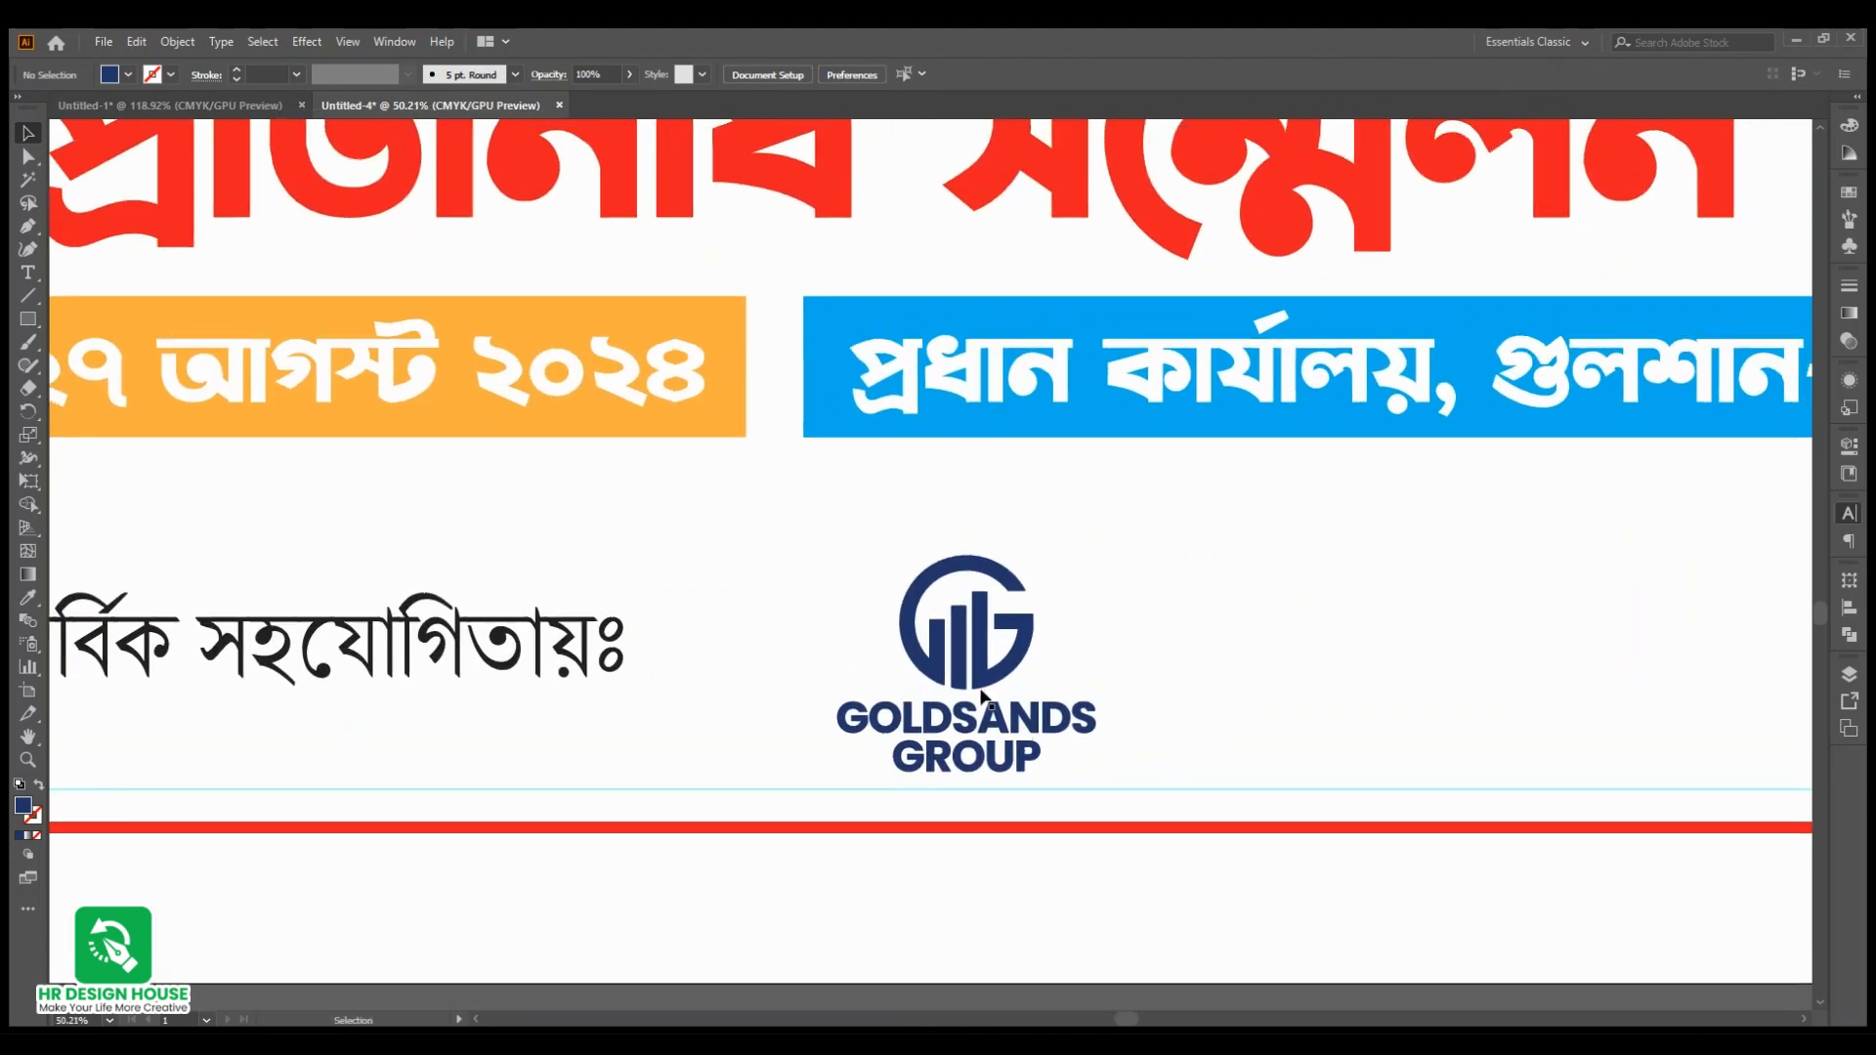
double_click(989, 710)
left_click(993, 735)
left_click_drag(993, 735, 1408, 631)
left_click(1018, 645, "shift")
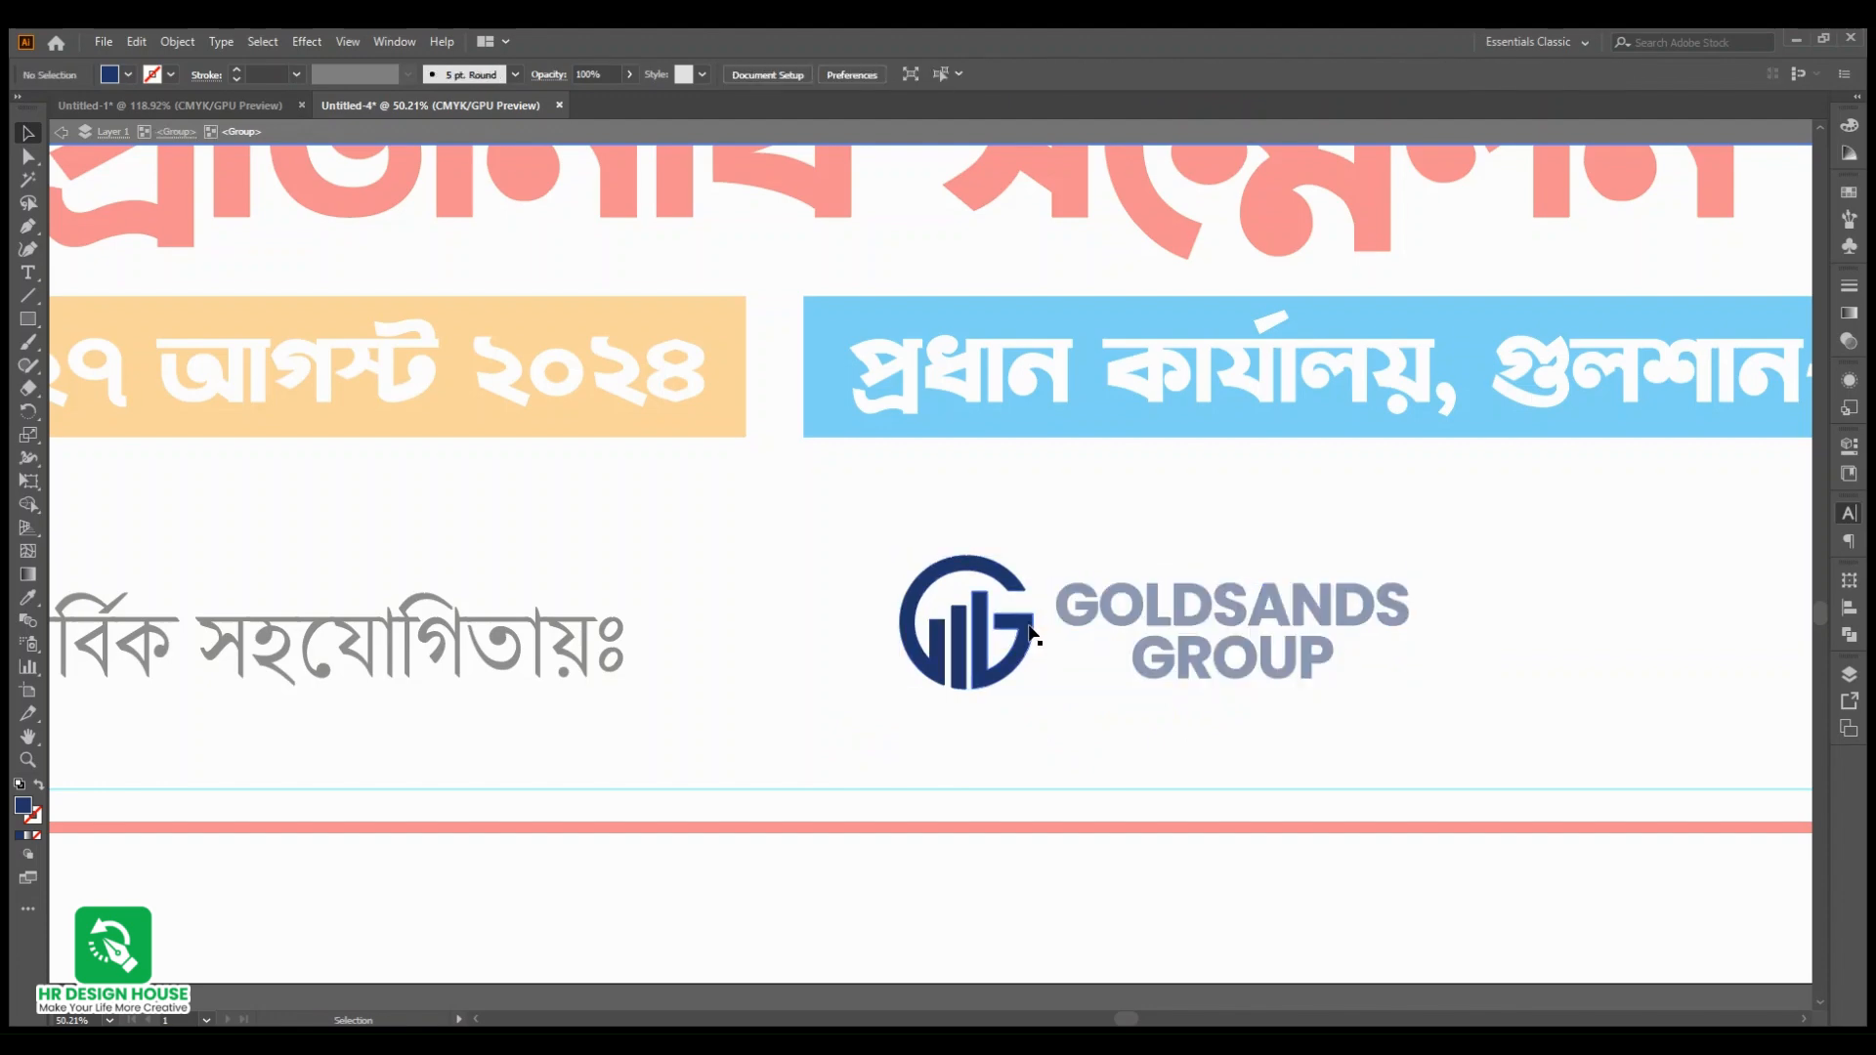
key("Escape")
Step: Vertically centre the Goldsands Group icon and wordmark with each other and regroup them as one logo
left_click(1027, 635)
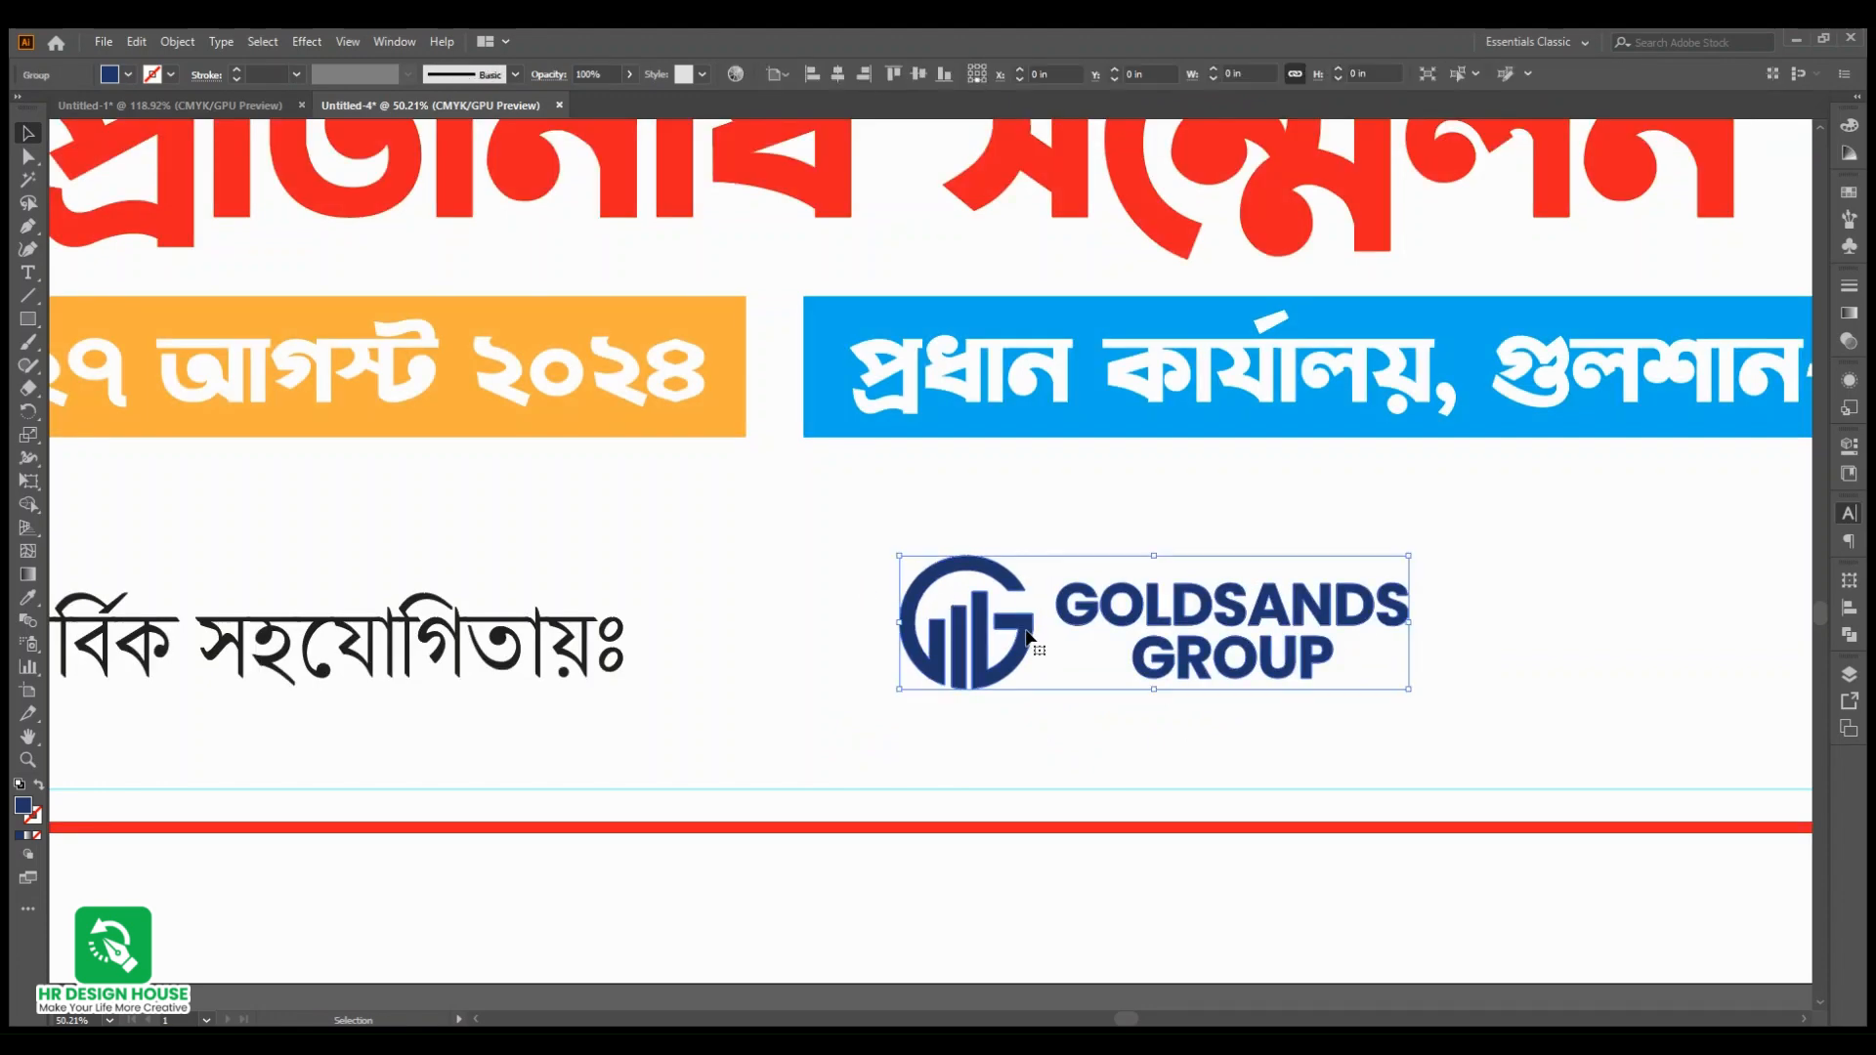
key("ctrl+shift+g")
left_click_drag(845, 587, 1171, 673)
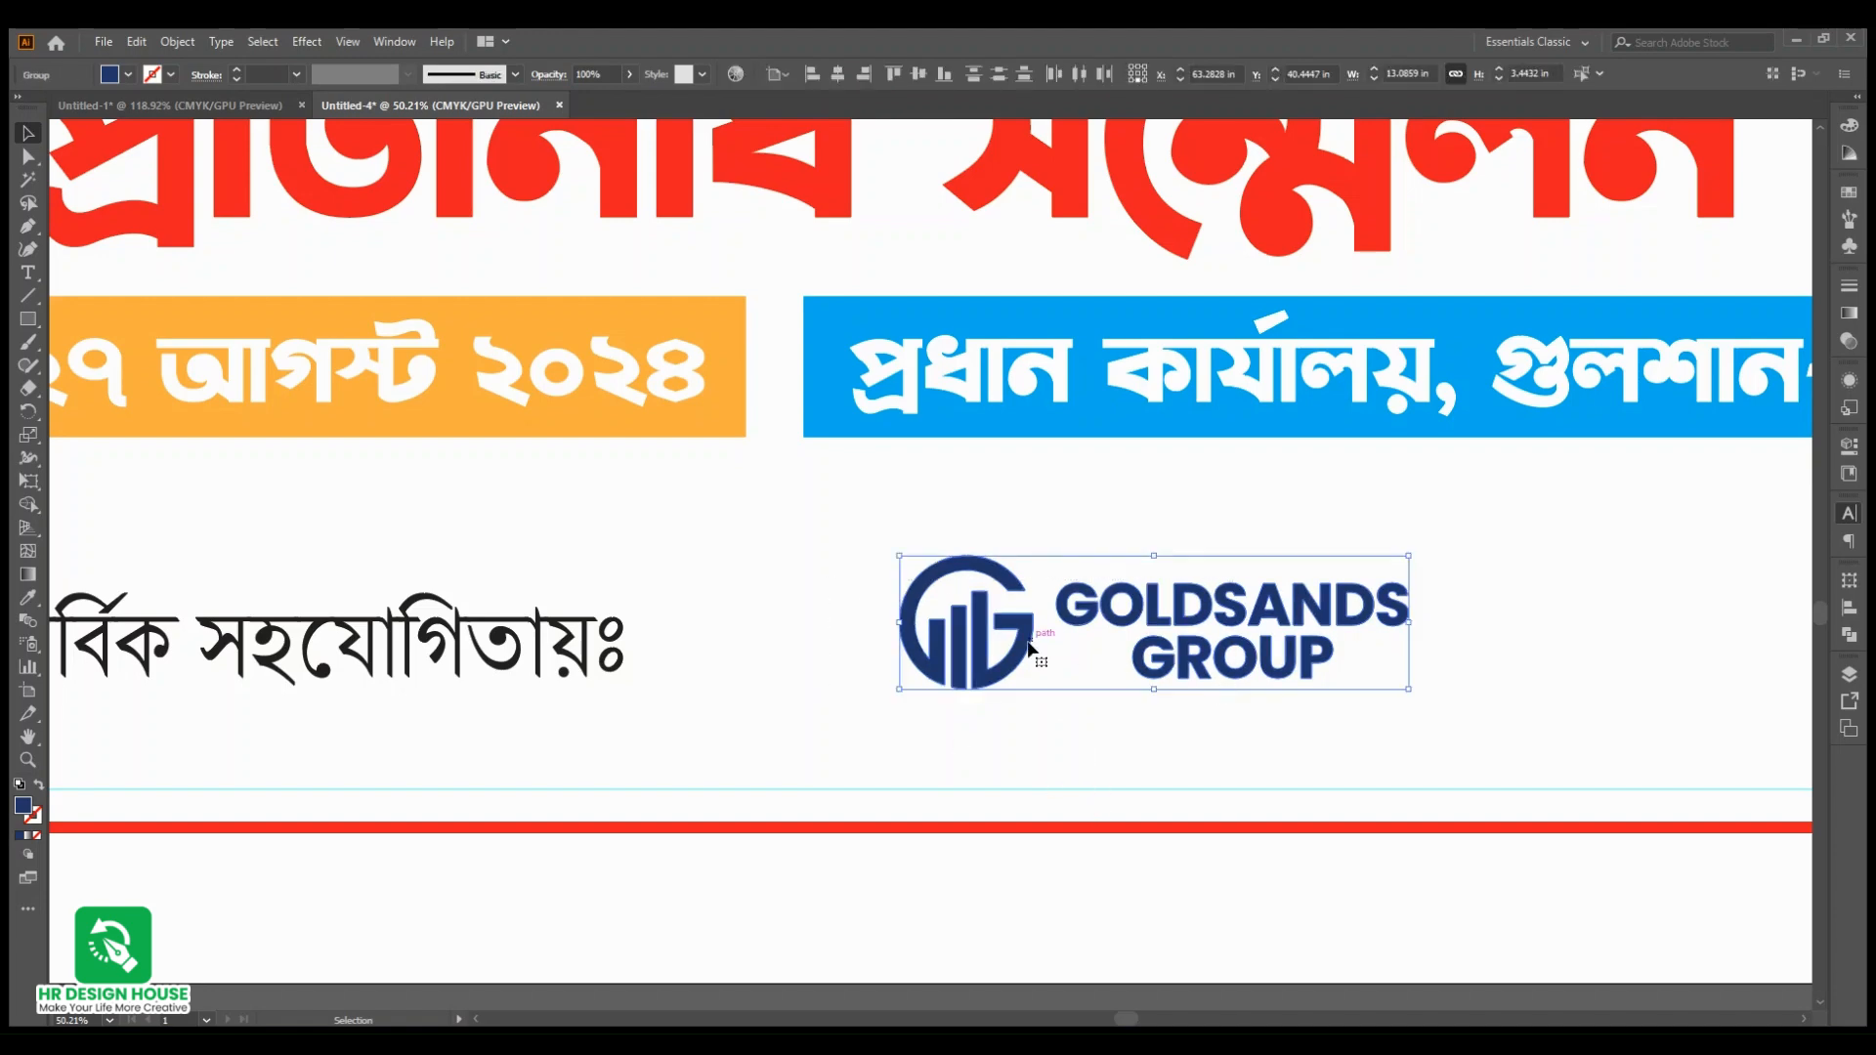
left_click(929, 75)
left_click(755, 577)
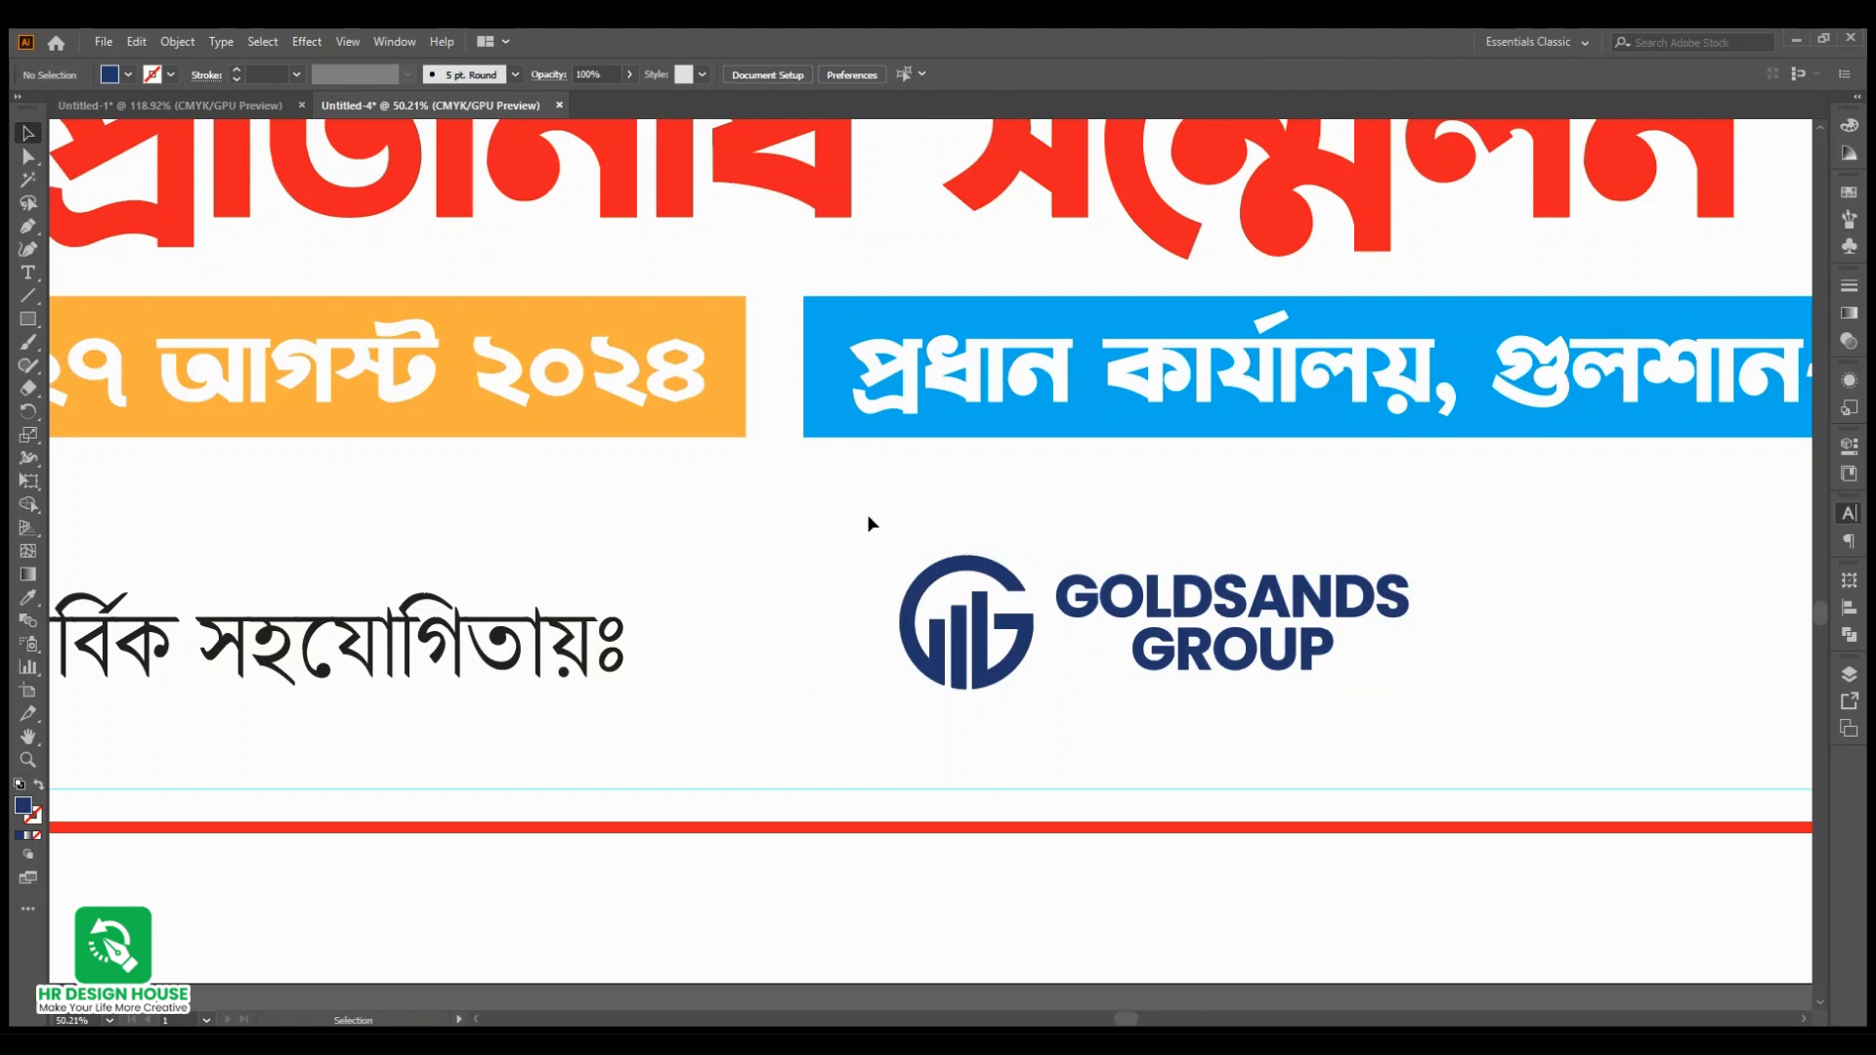
left_click_drag(864, 509, 1227, 672)
key("ctrl+g")
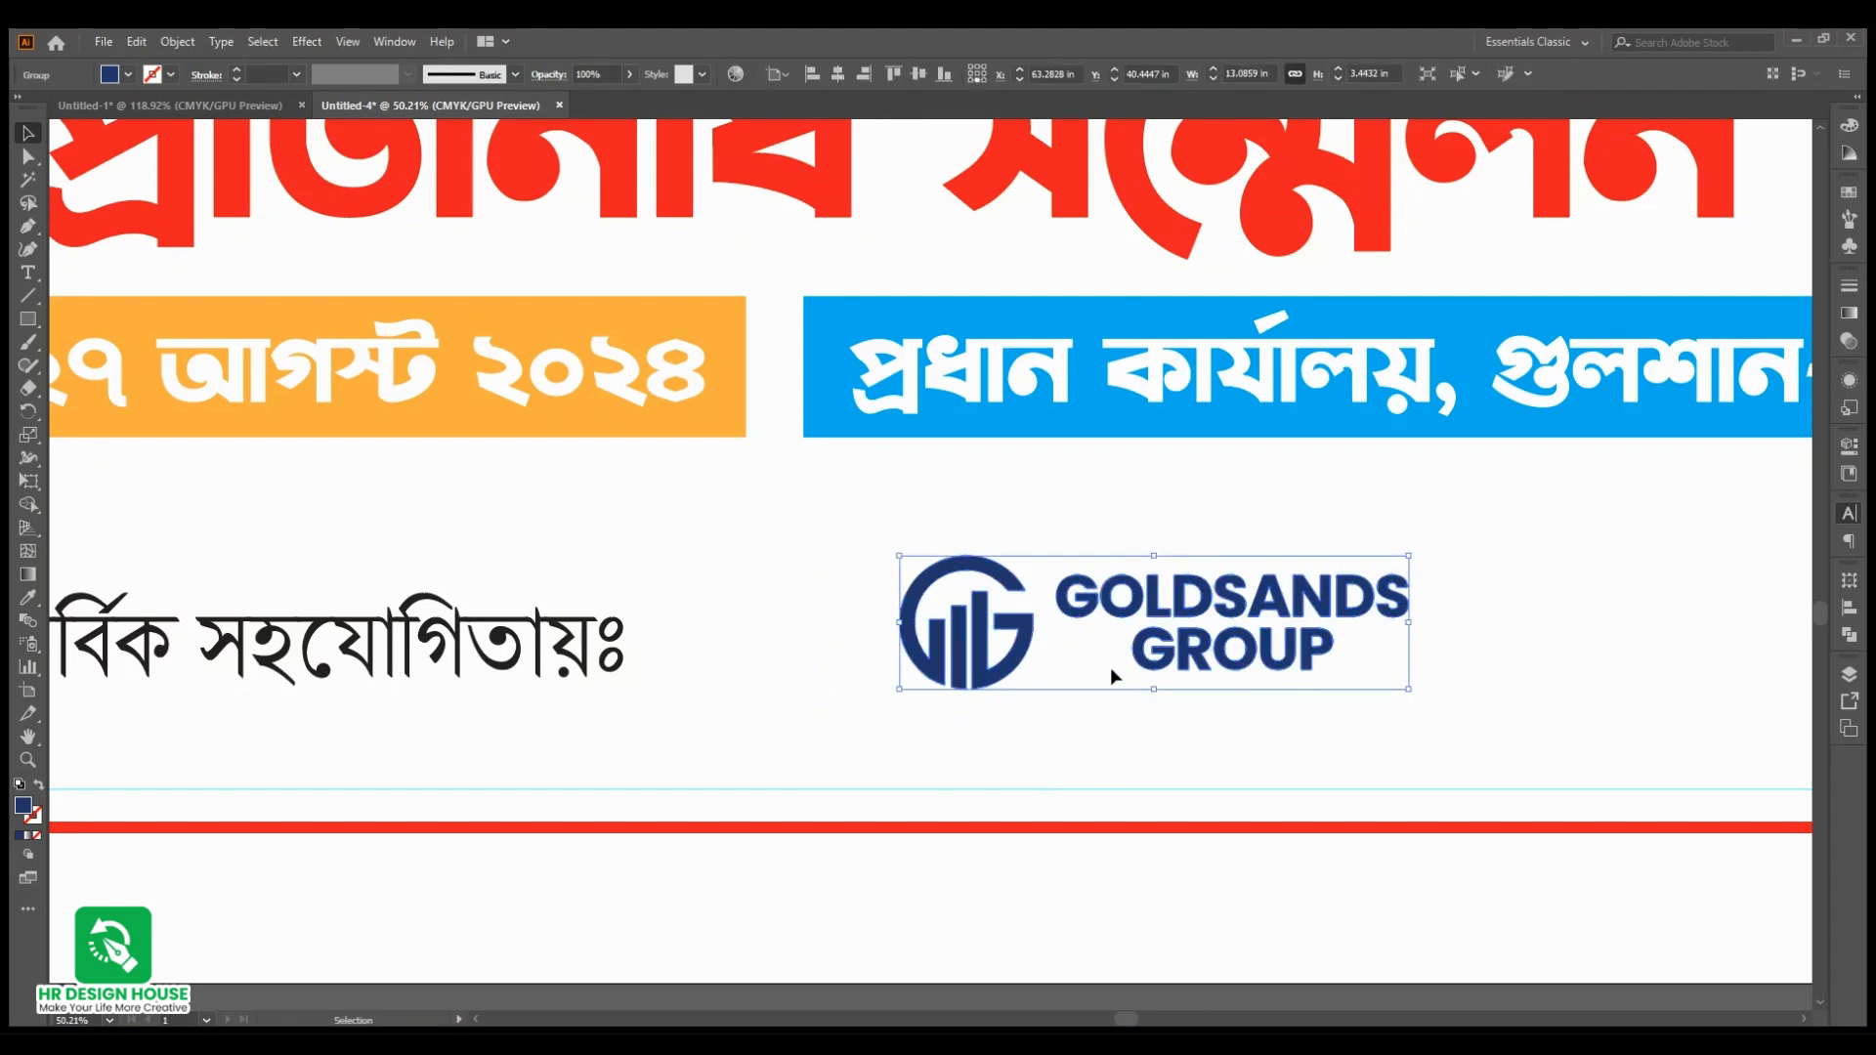
Step: Enlarge the Goldsands Group logo to about 25.5 × 6.7 in, keeping it beside the সার্বিক সহযোগিতায়ঃ text and above the bottom guide
left_click(638, 602)
left_click(1029, 650)
scroll(1065, 651, "down", 4)
mouse_move(1211, 644)
left_mouse_down()
mouse_move(1308, 657)
mouse_move(1228, 665)
left_mouse_up()
left_click(1176, 876)
left_click_drag(1147, 831, 891, 820)
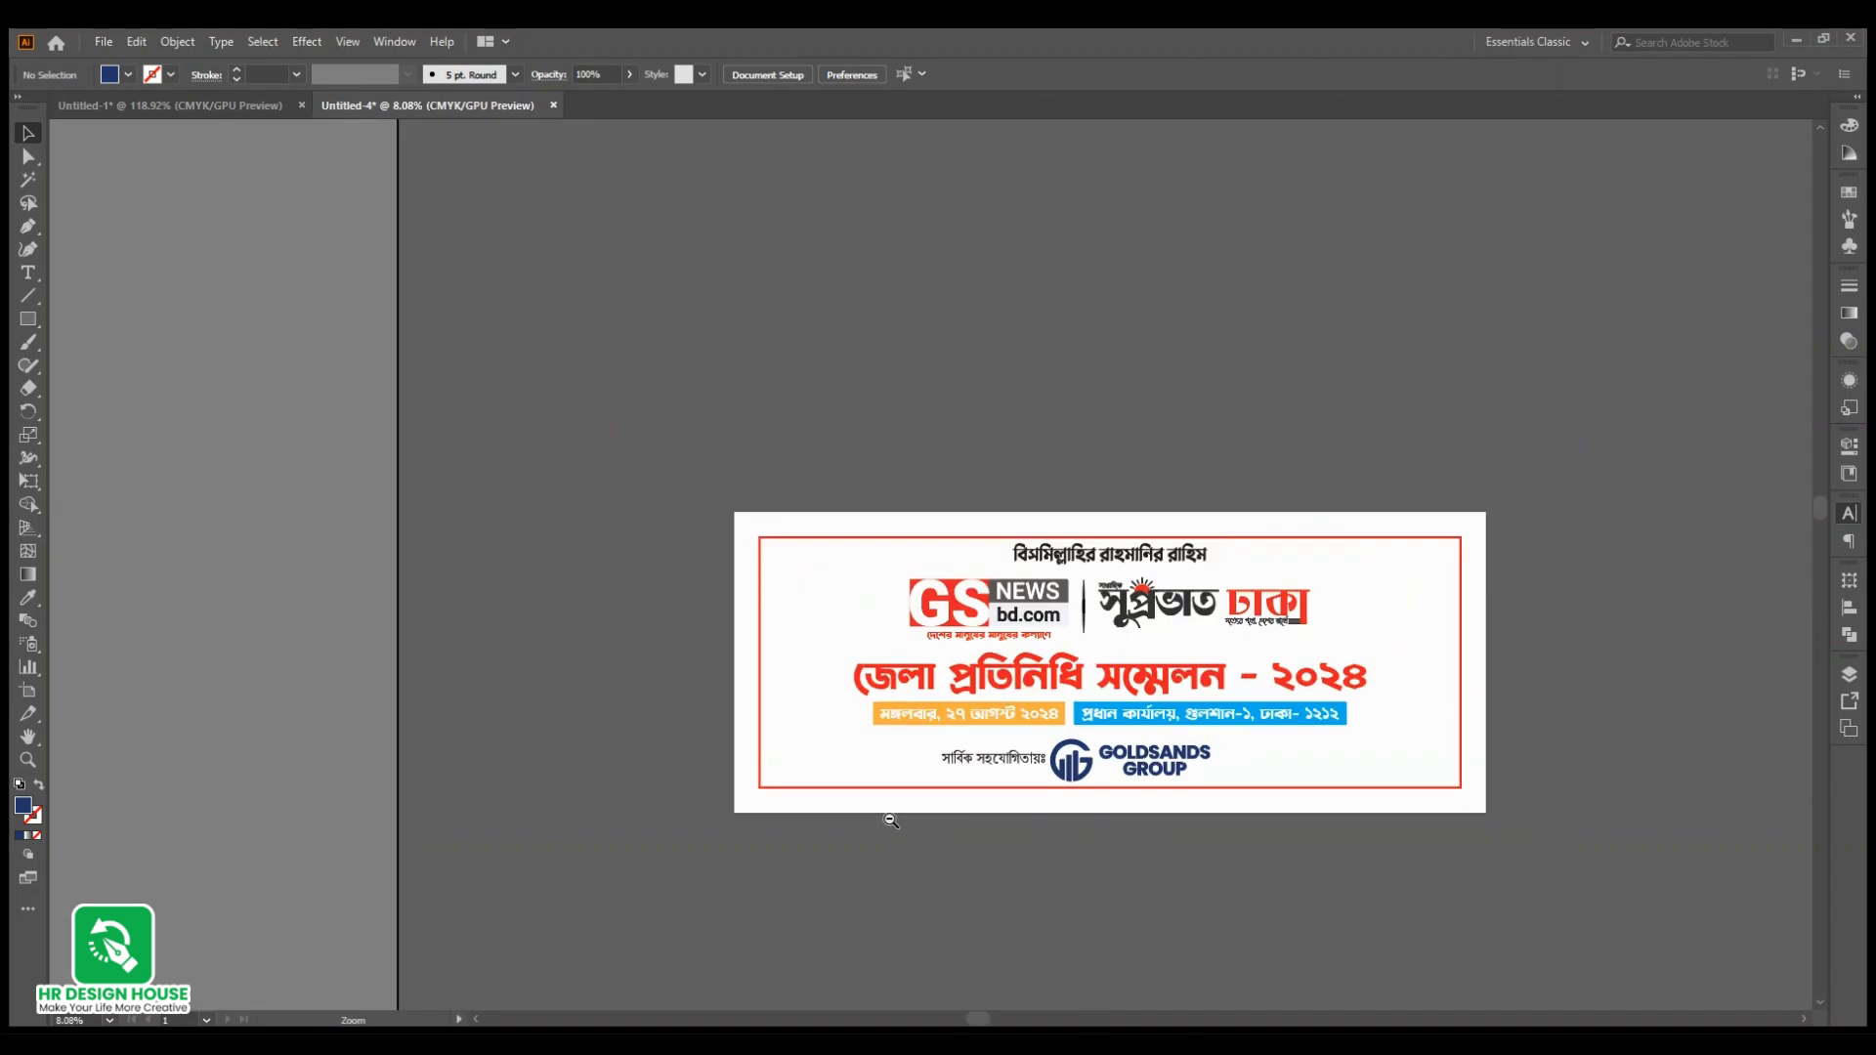
key("ctrl+0")
left_click(1185, 698)
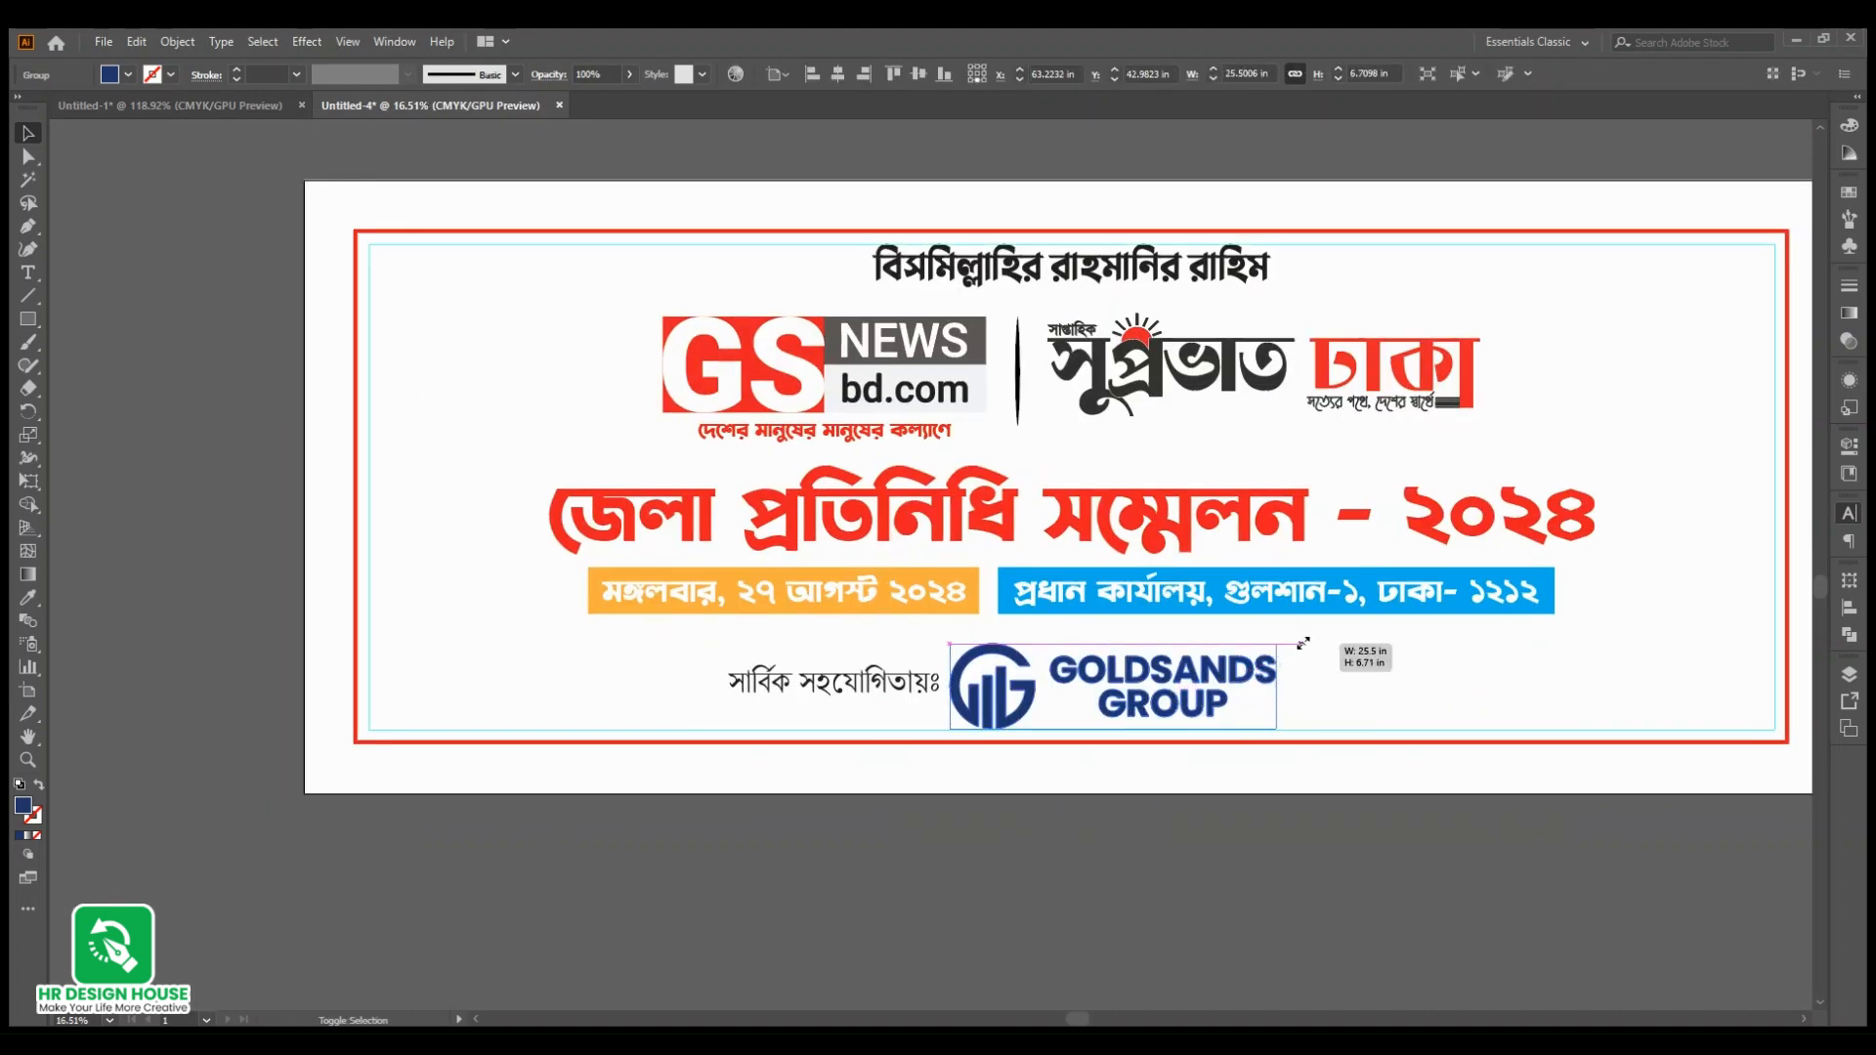
left_click(1303, 657)
Step: Scale the সার্বিক সহযোগিতায়ঃ text down to about 152 pt, leaving a gap before the Goldsands Group logo
scroll(752, 678, "up", 2)
left_click(934, 685)
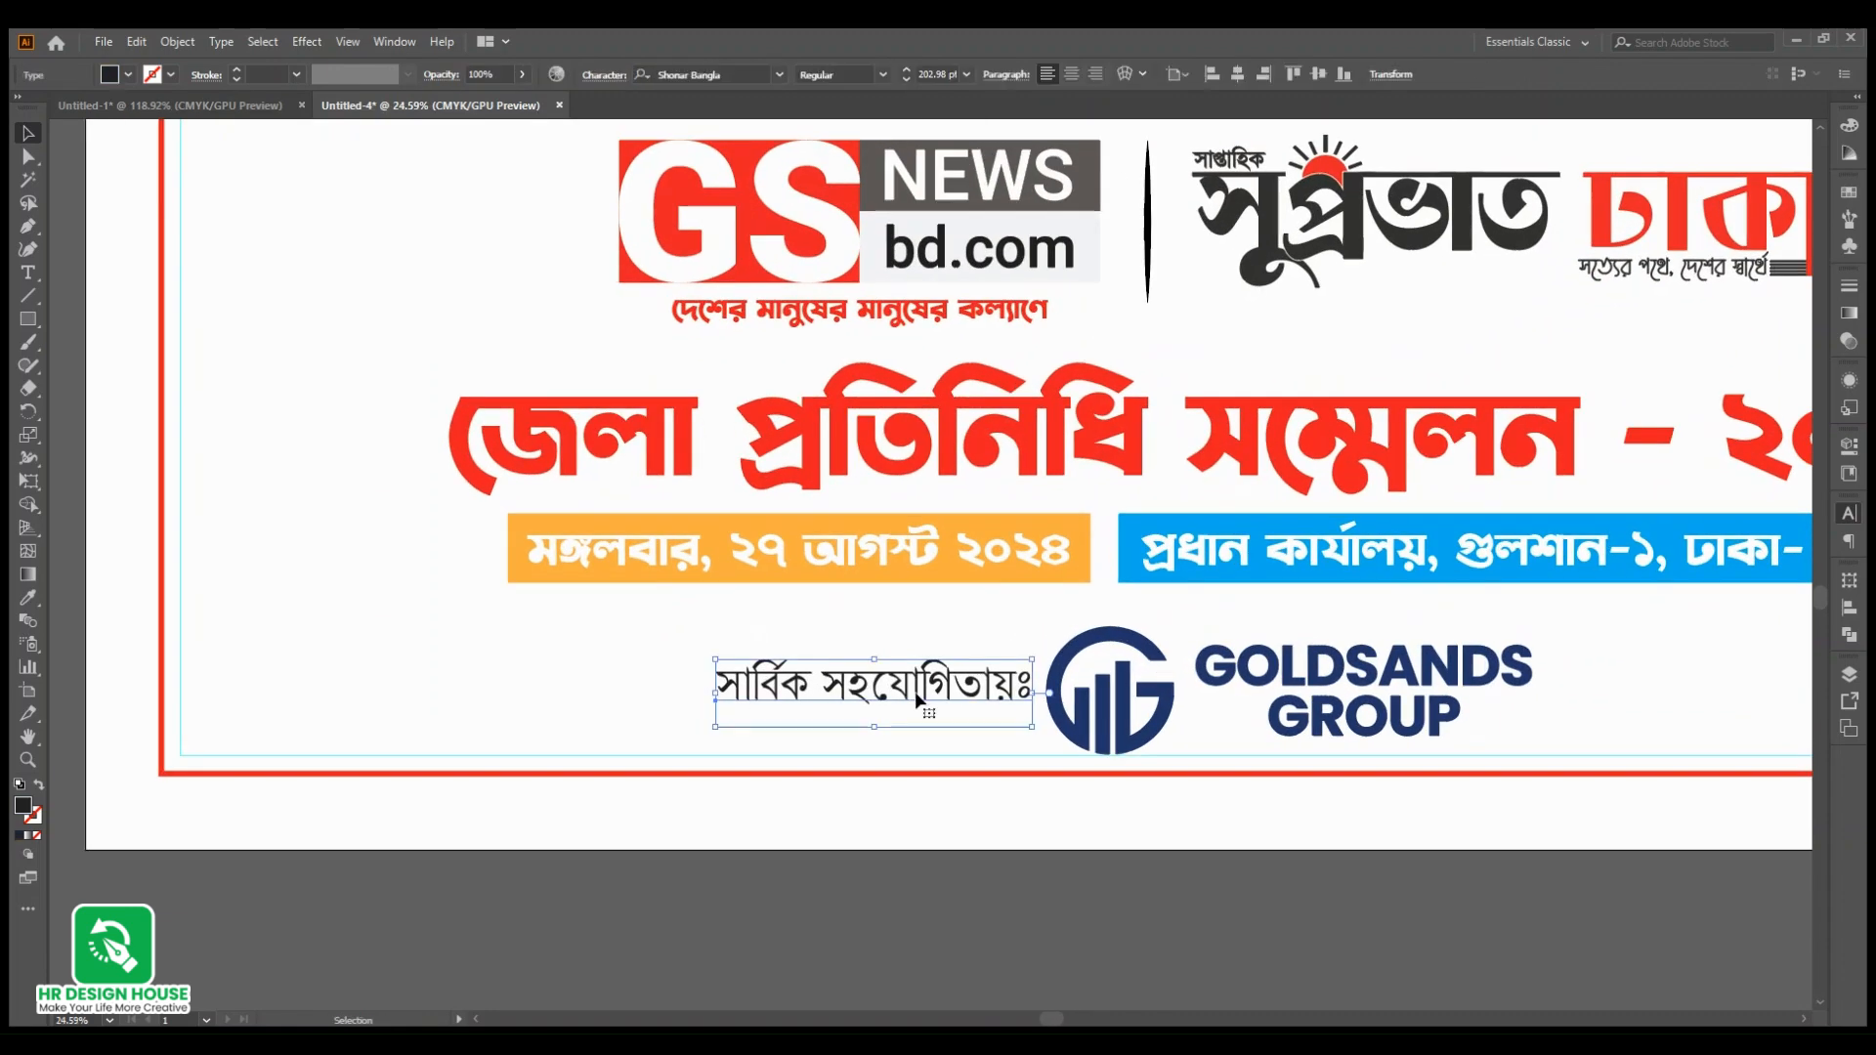
left_click_drag(1032, 695, 993, 696)
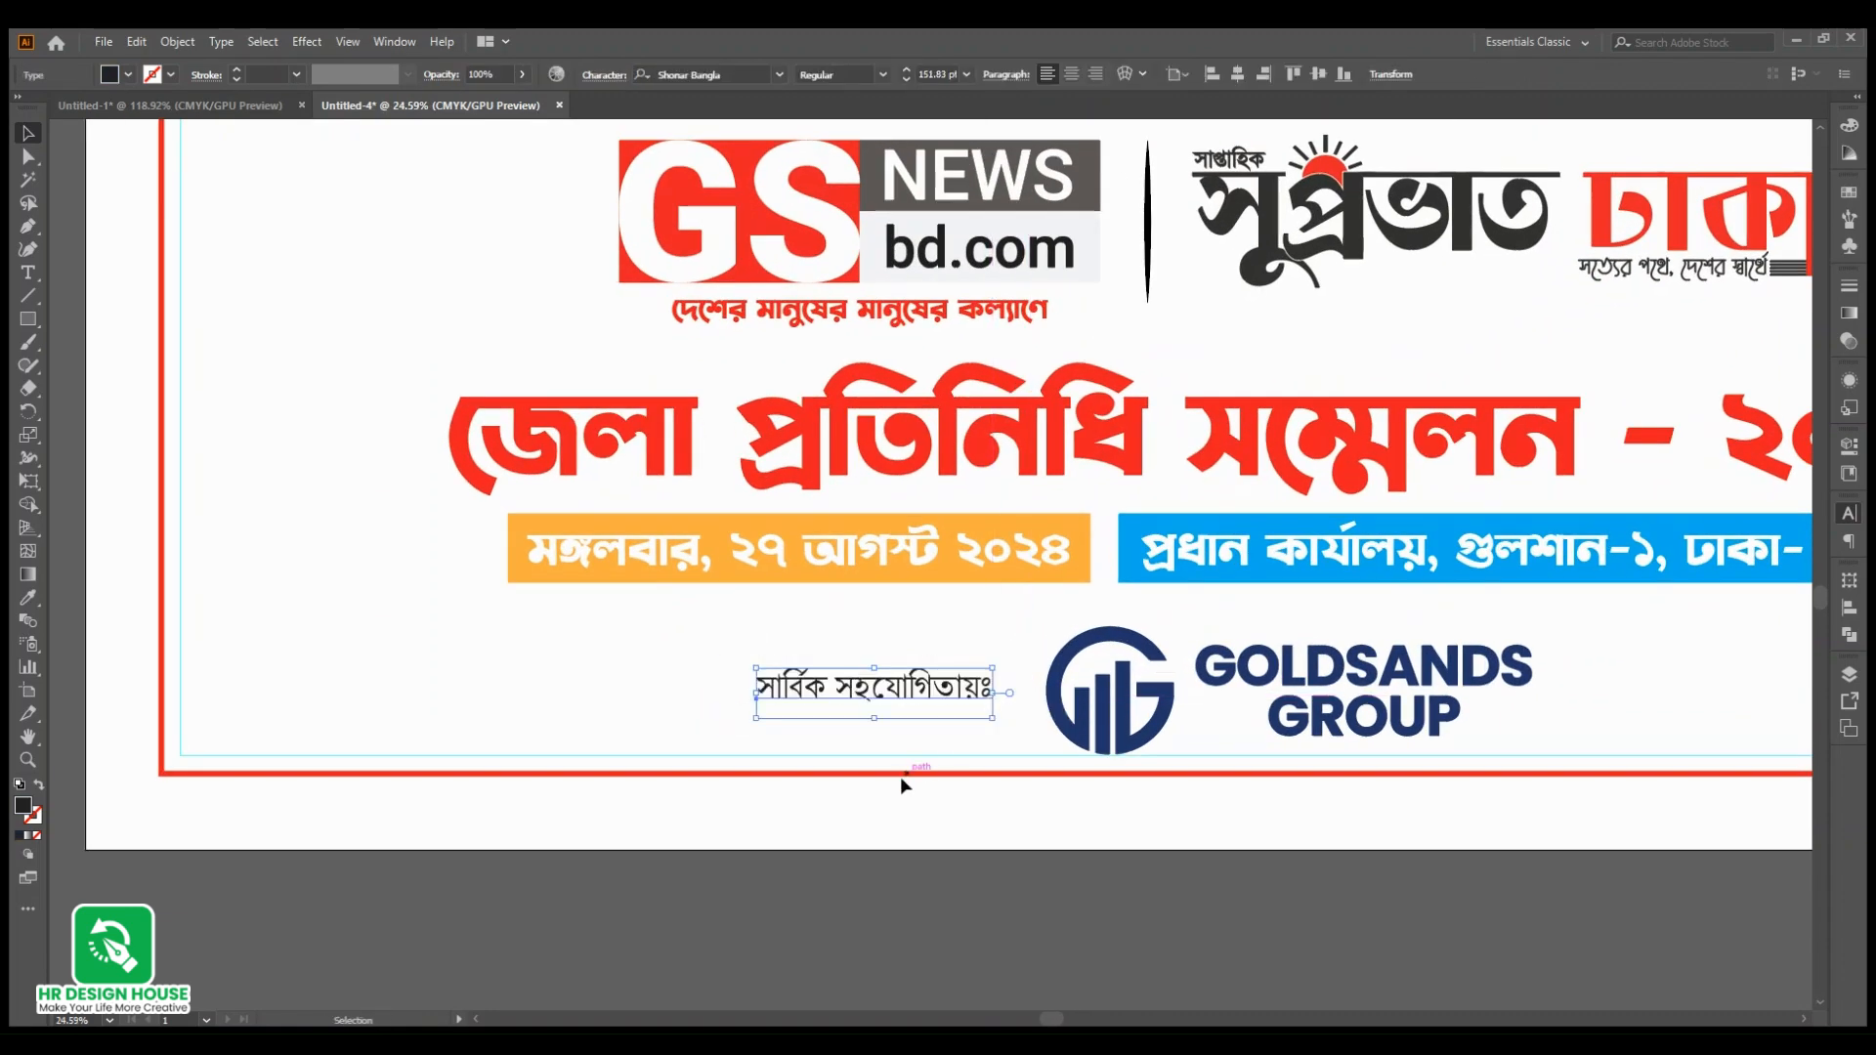
left_click(898, 782)
scroll(797, 721, "down", 5)
scroll(995, 718, "up", 5)
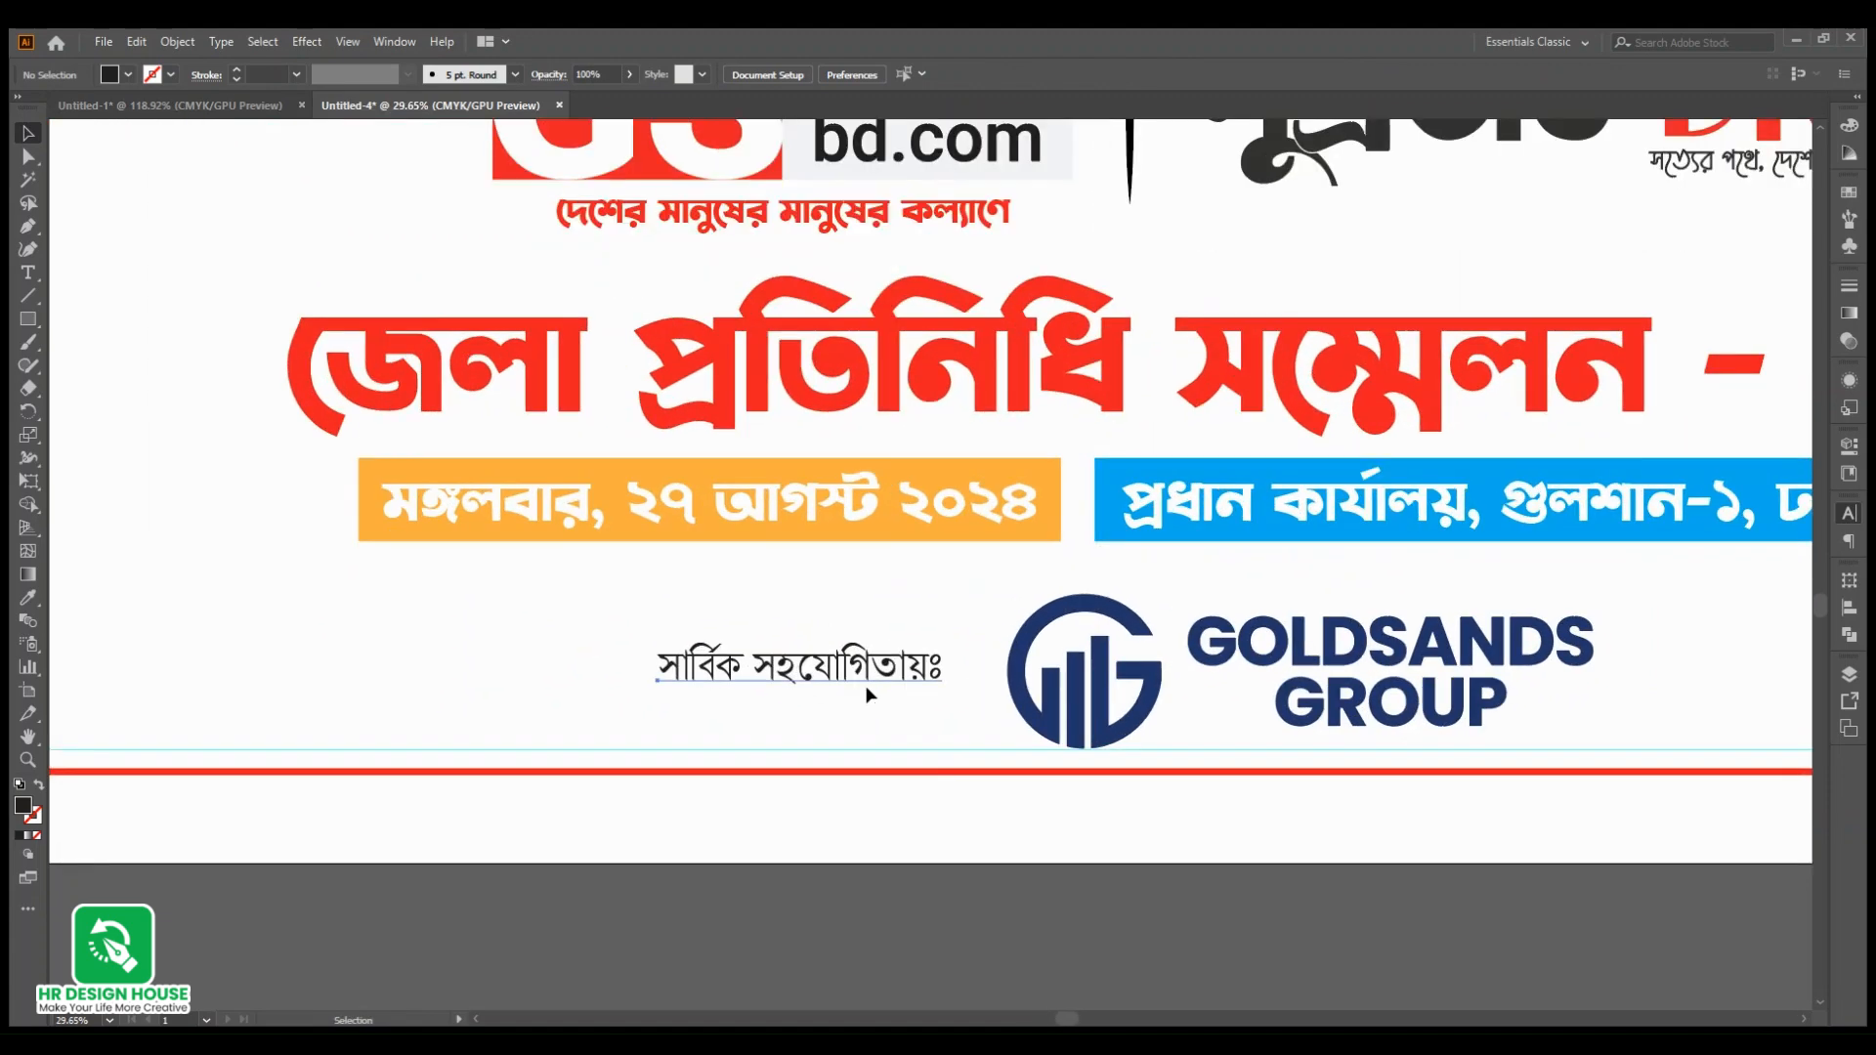
Step: Sample the date text's styling onto the সার্বিক সহযোগিতায়ঃ text and give it the Goldsands Group logo's navy fill
left_click(870, 695)
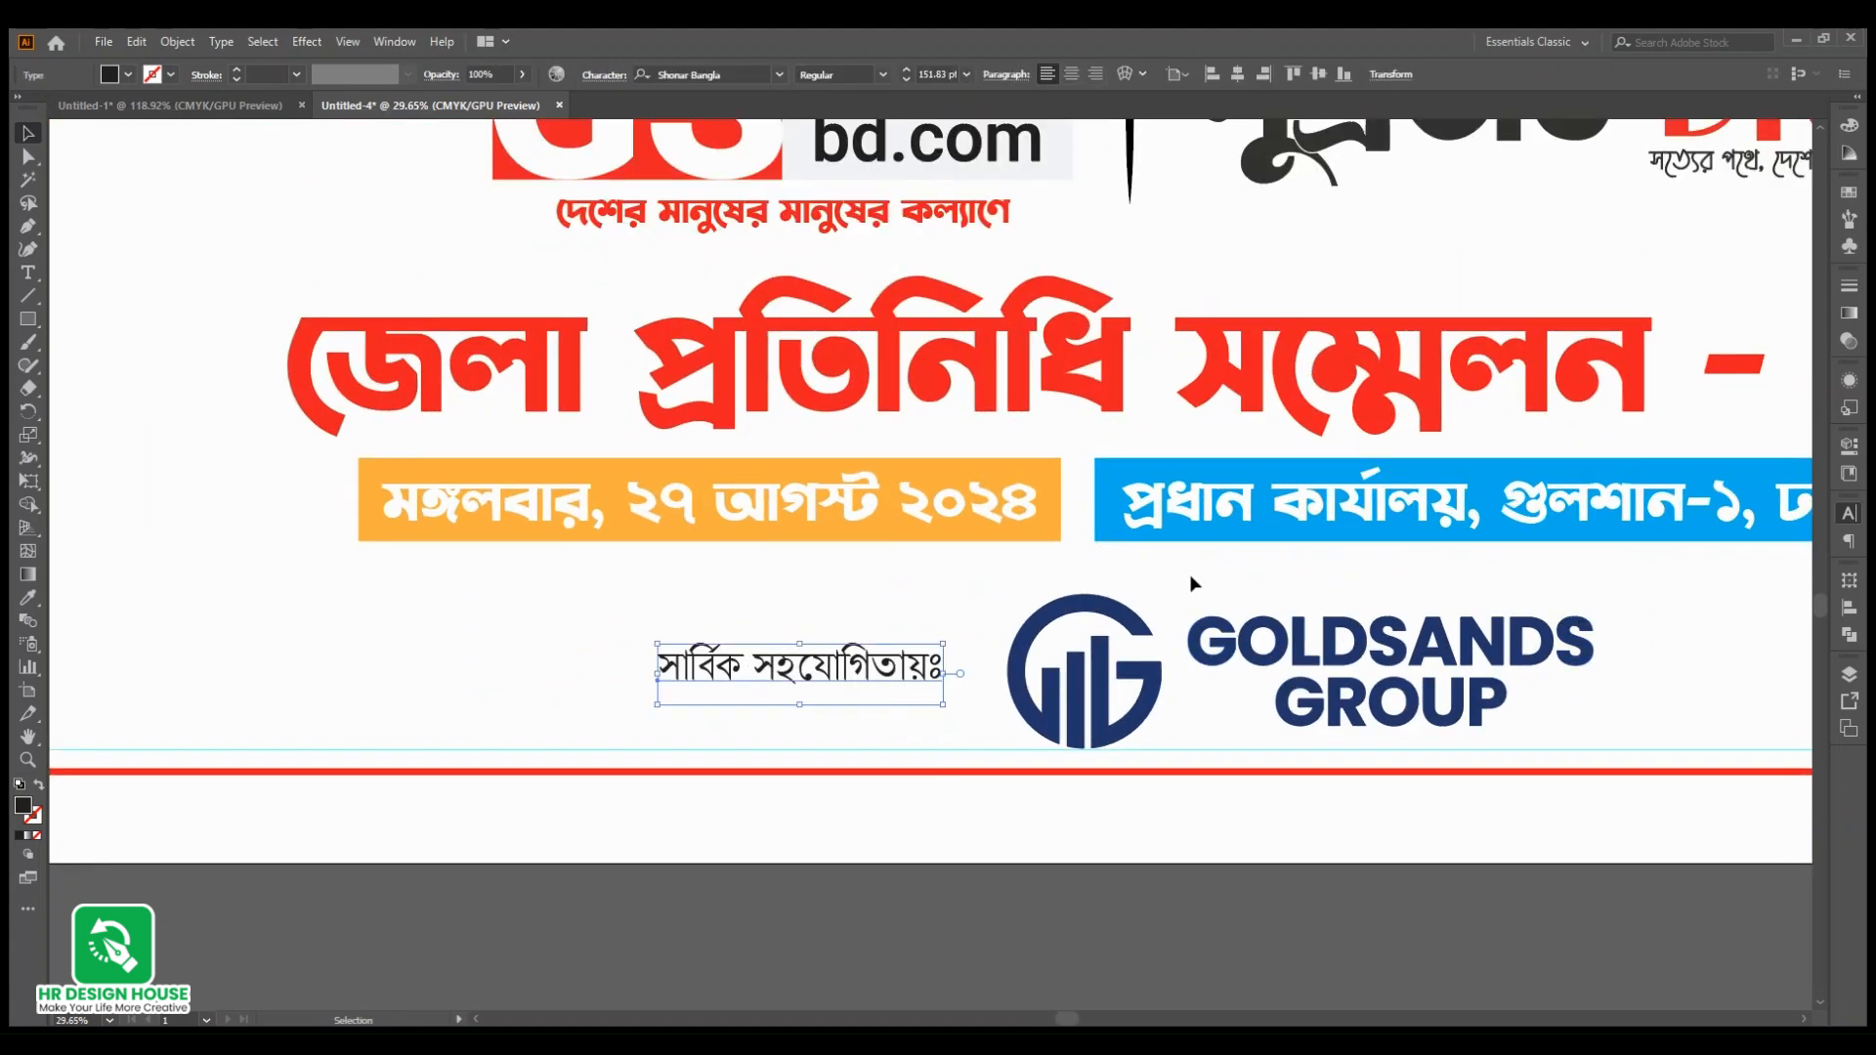
left_click(29, 597)
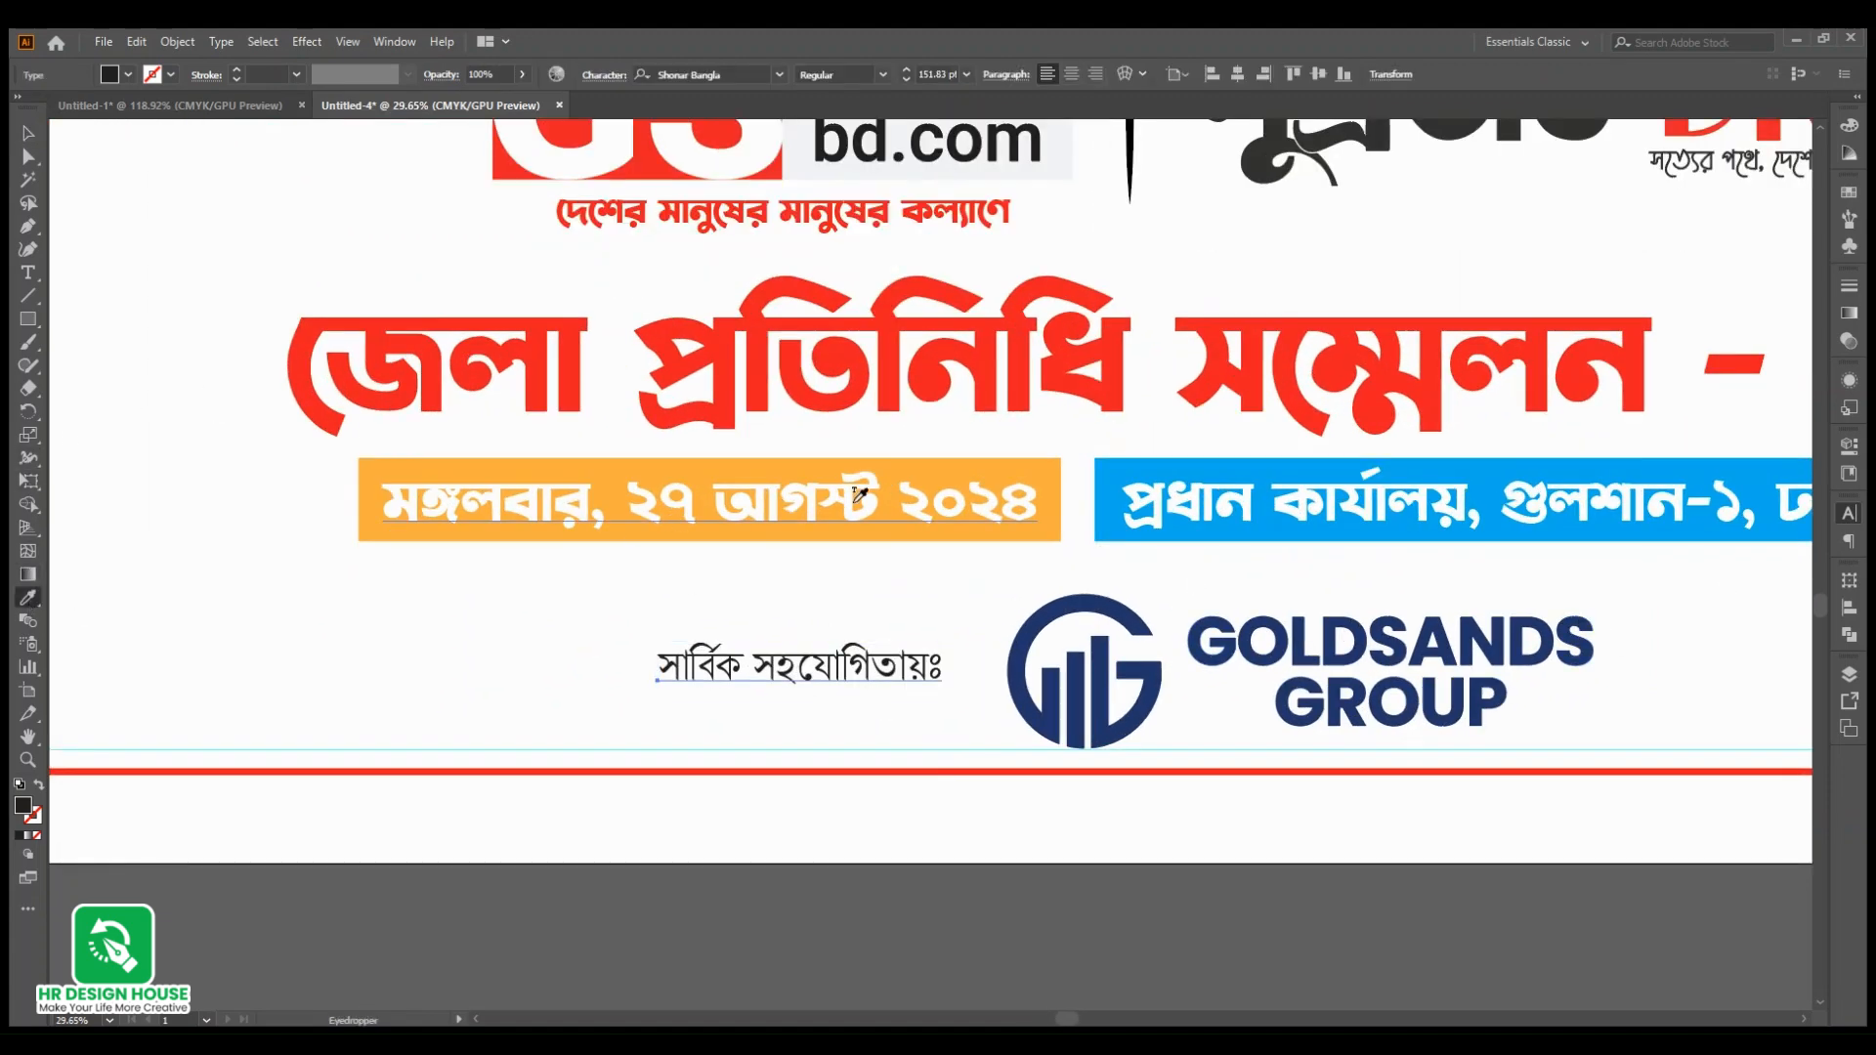
left_click(860, 495)
left_click(35, 139)
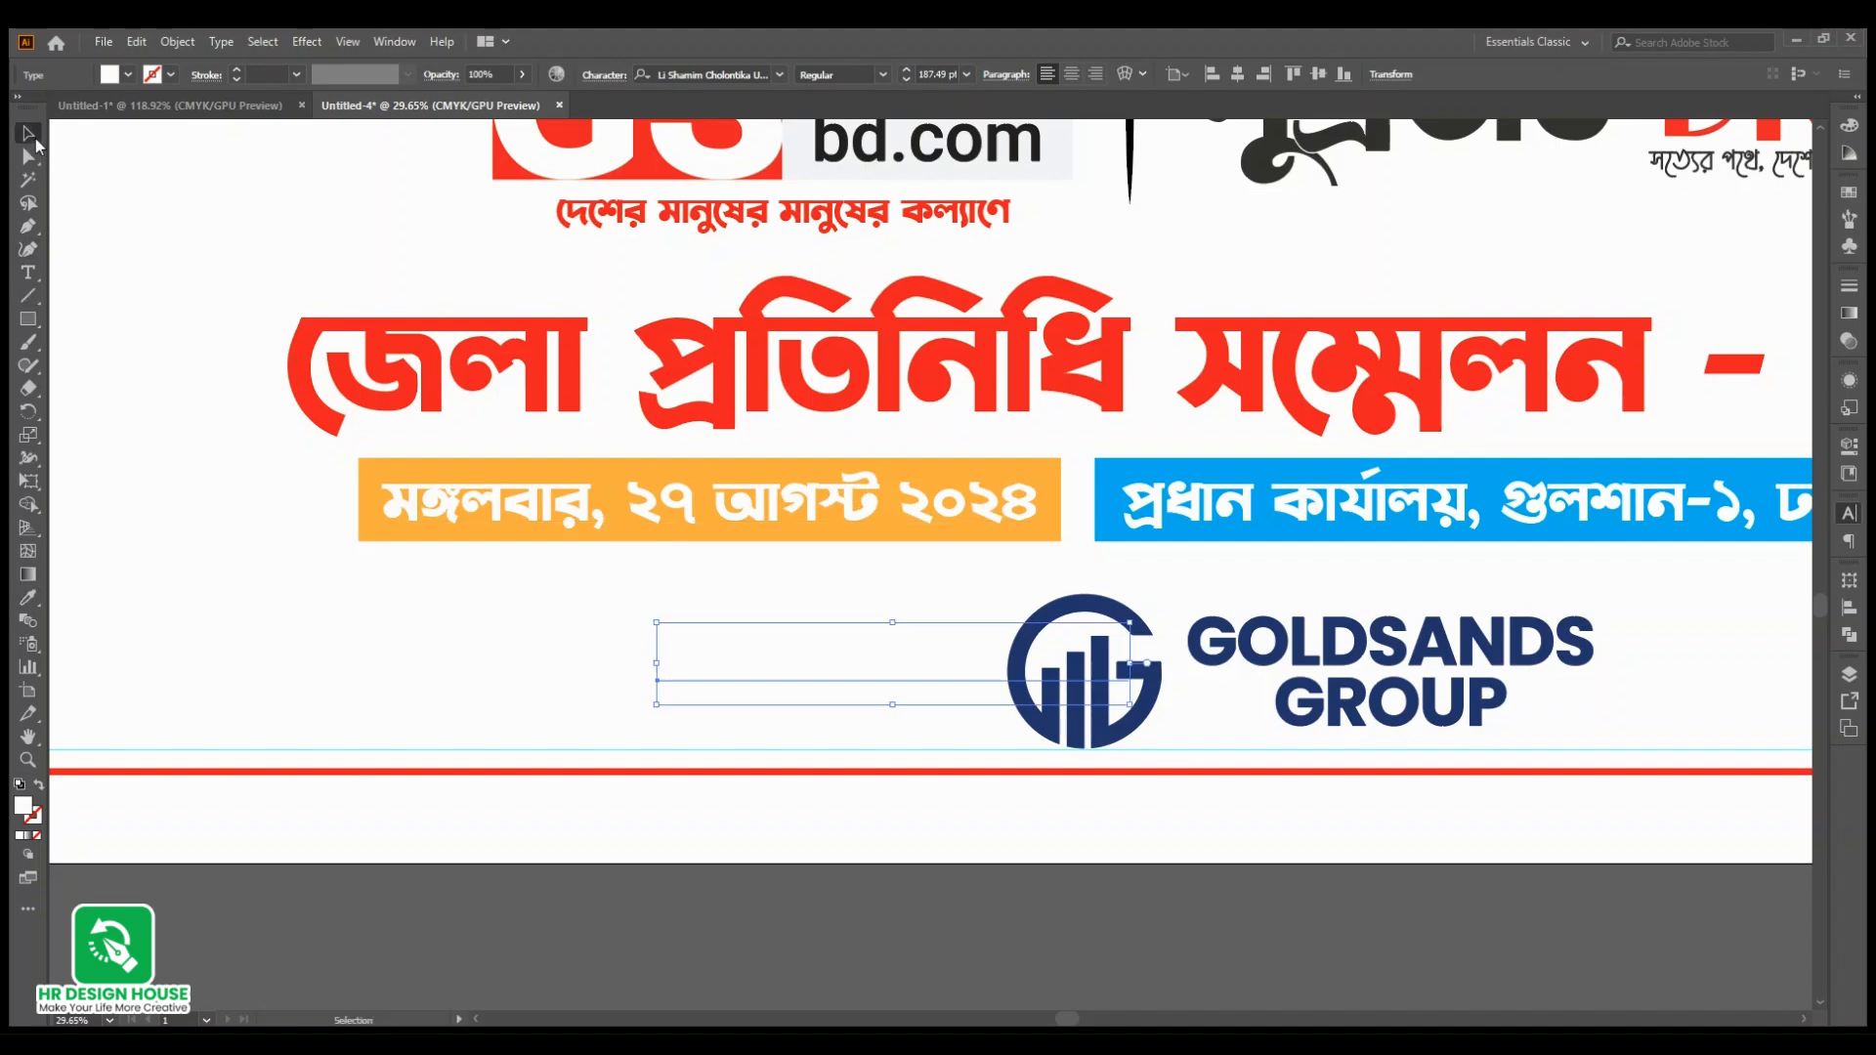
left_click(26, 596)
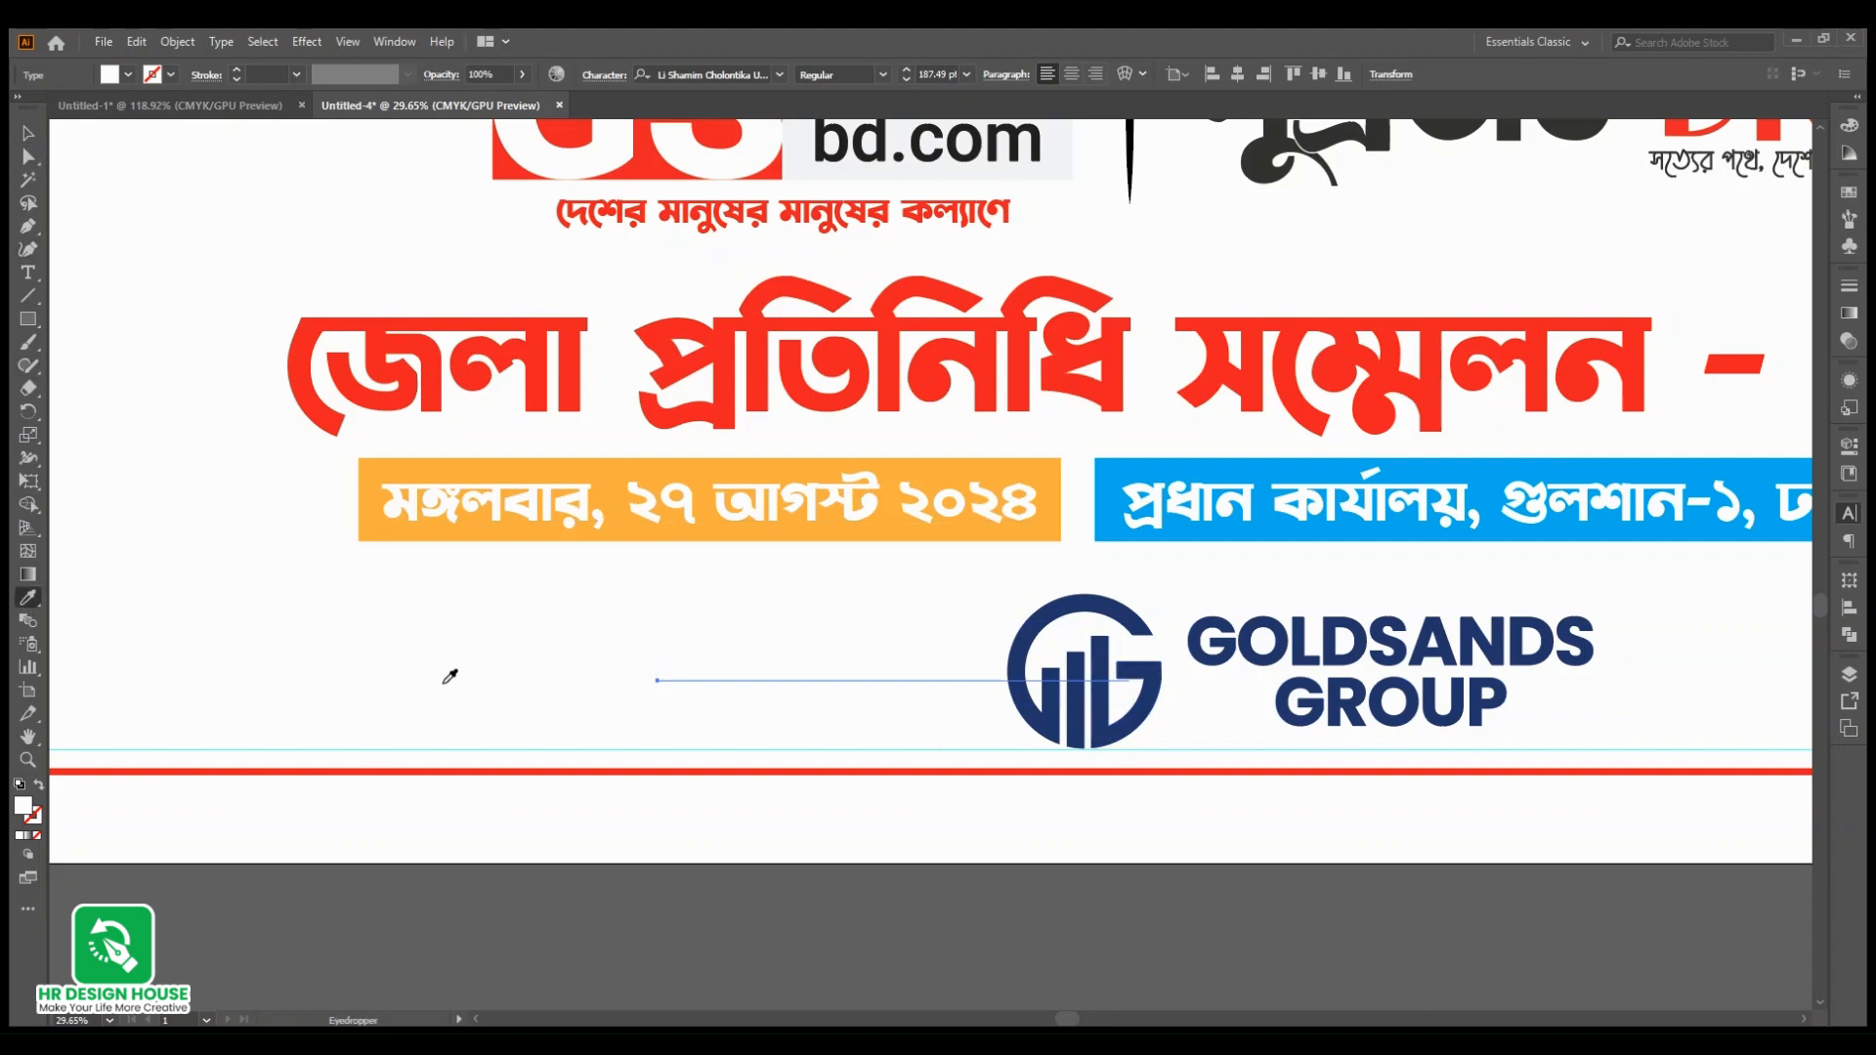
left_click(1201, 622)
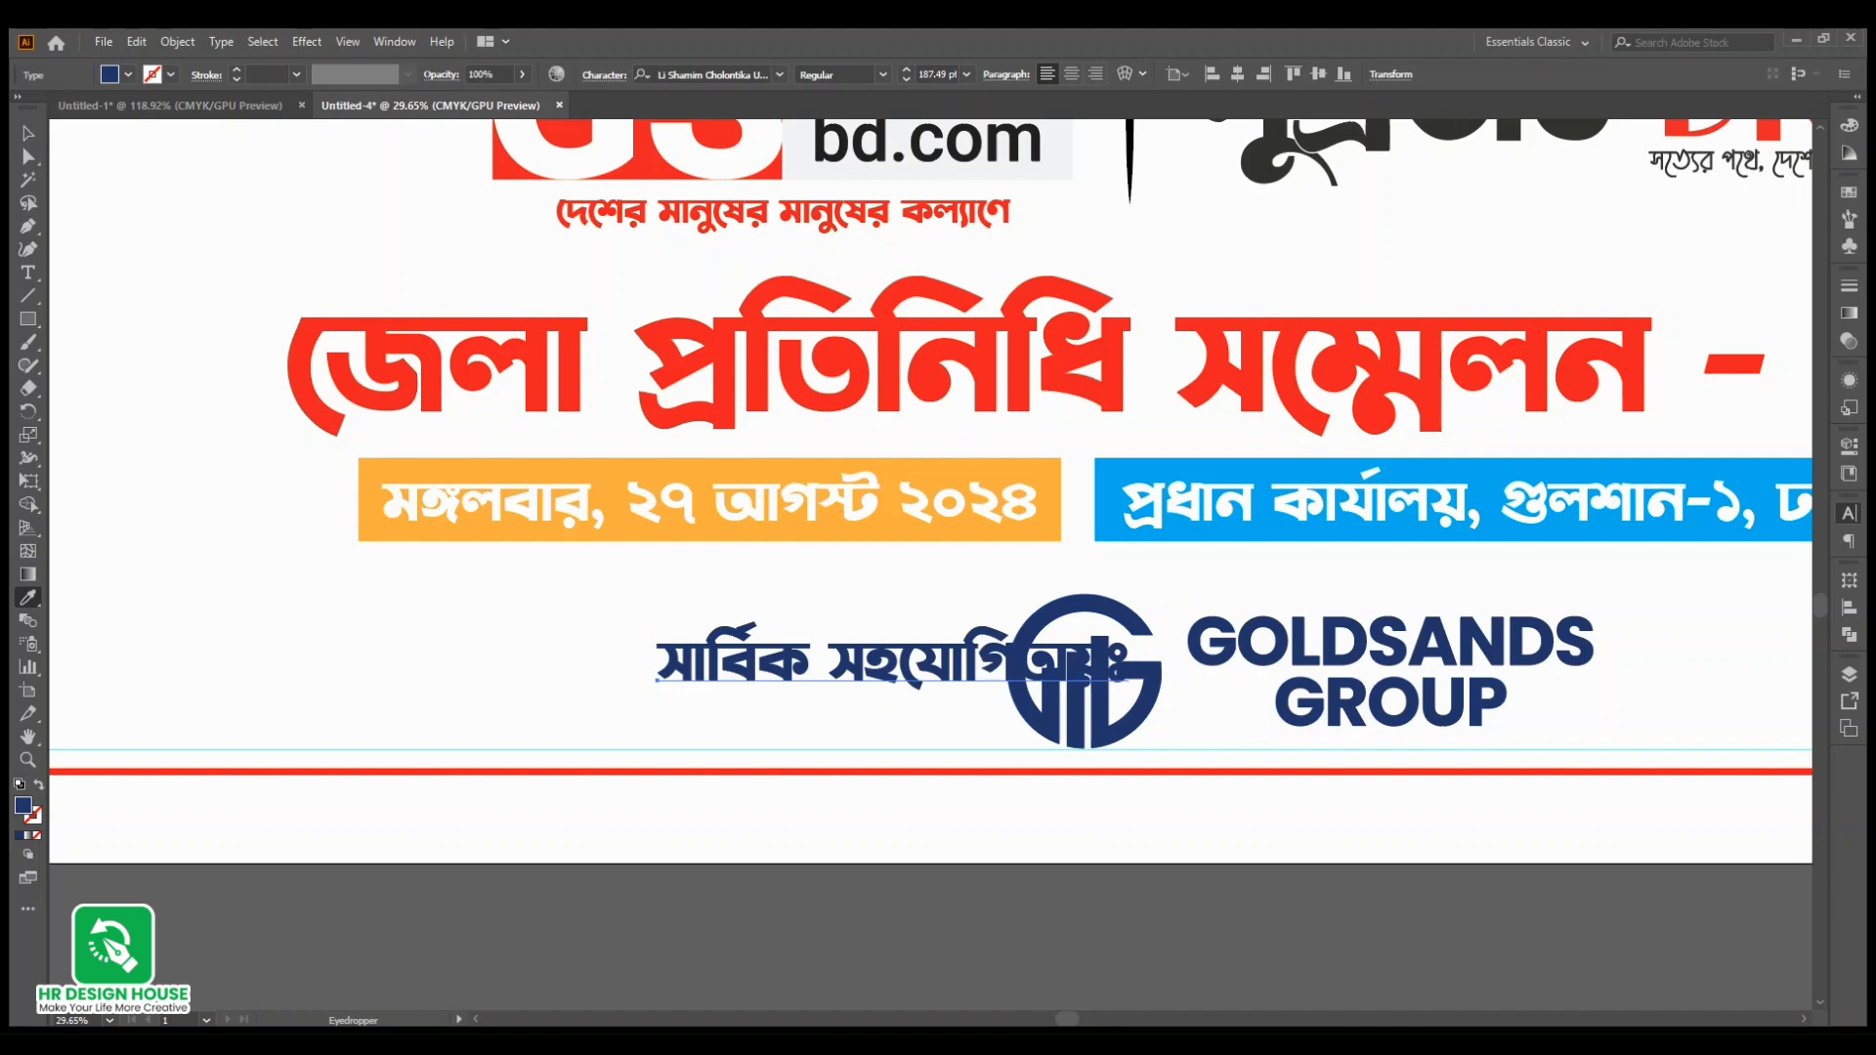
left_click(27, 133)
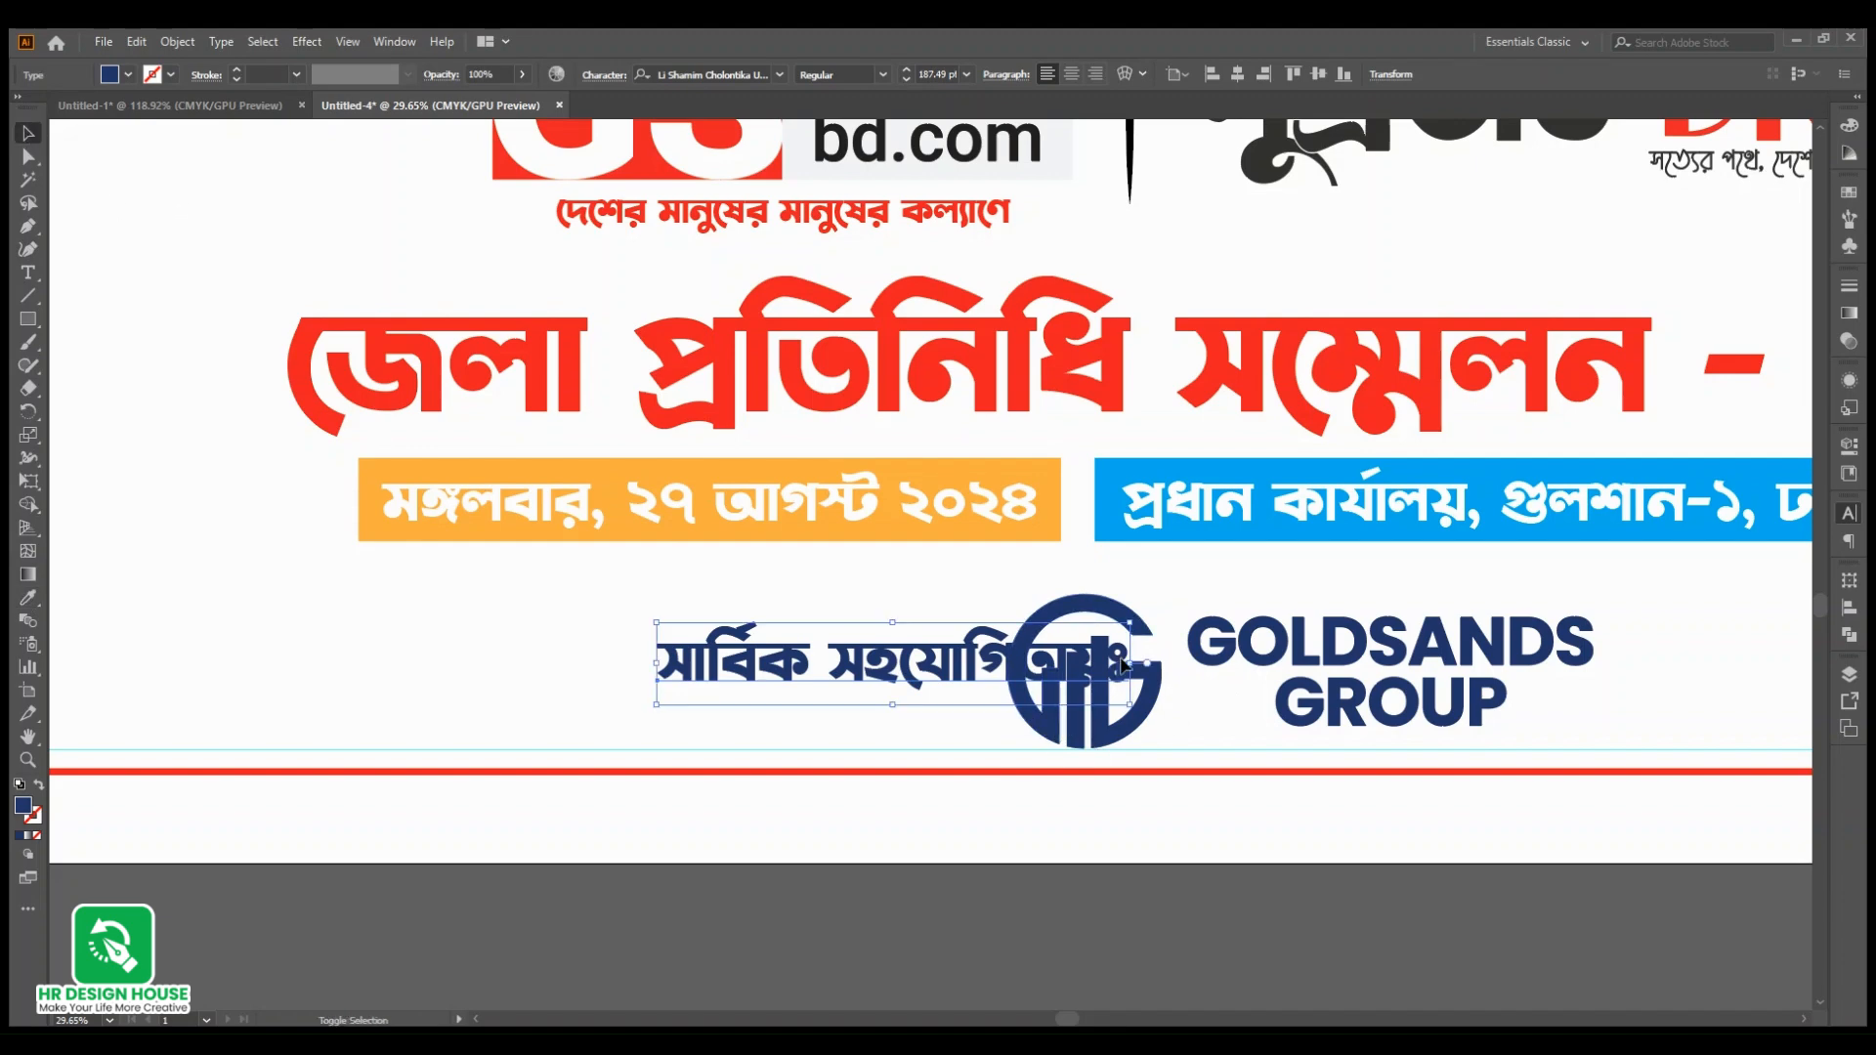
Step: Scale the সার্বিক সহযোগিতায়ঃ text down to about 110 pt and move it up to just below the date bar
left_click_drag(1130, 664, 783, 792)
left_click(963, 691)
left_click_drag(960, 774, 1030, 772)
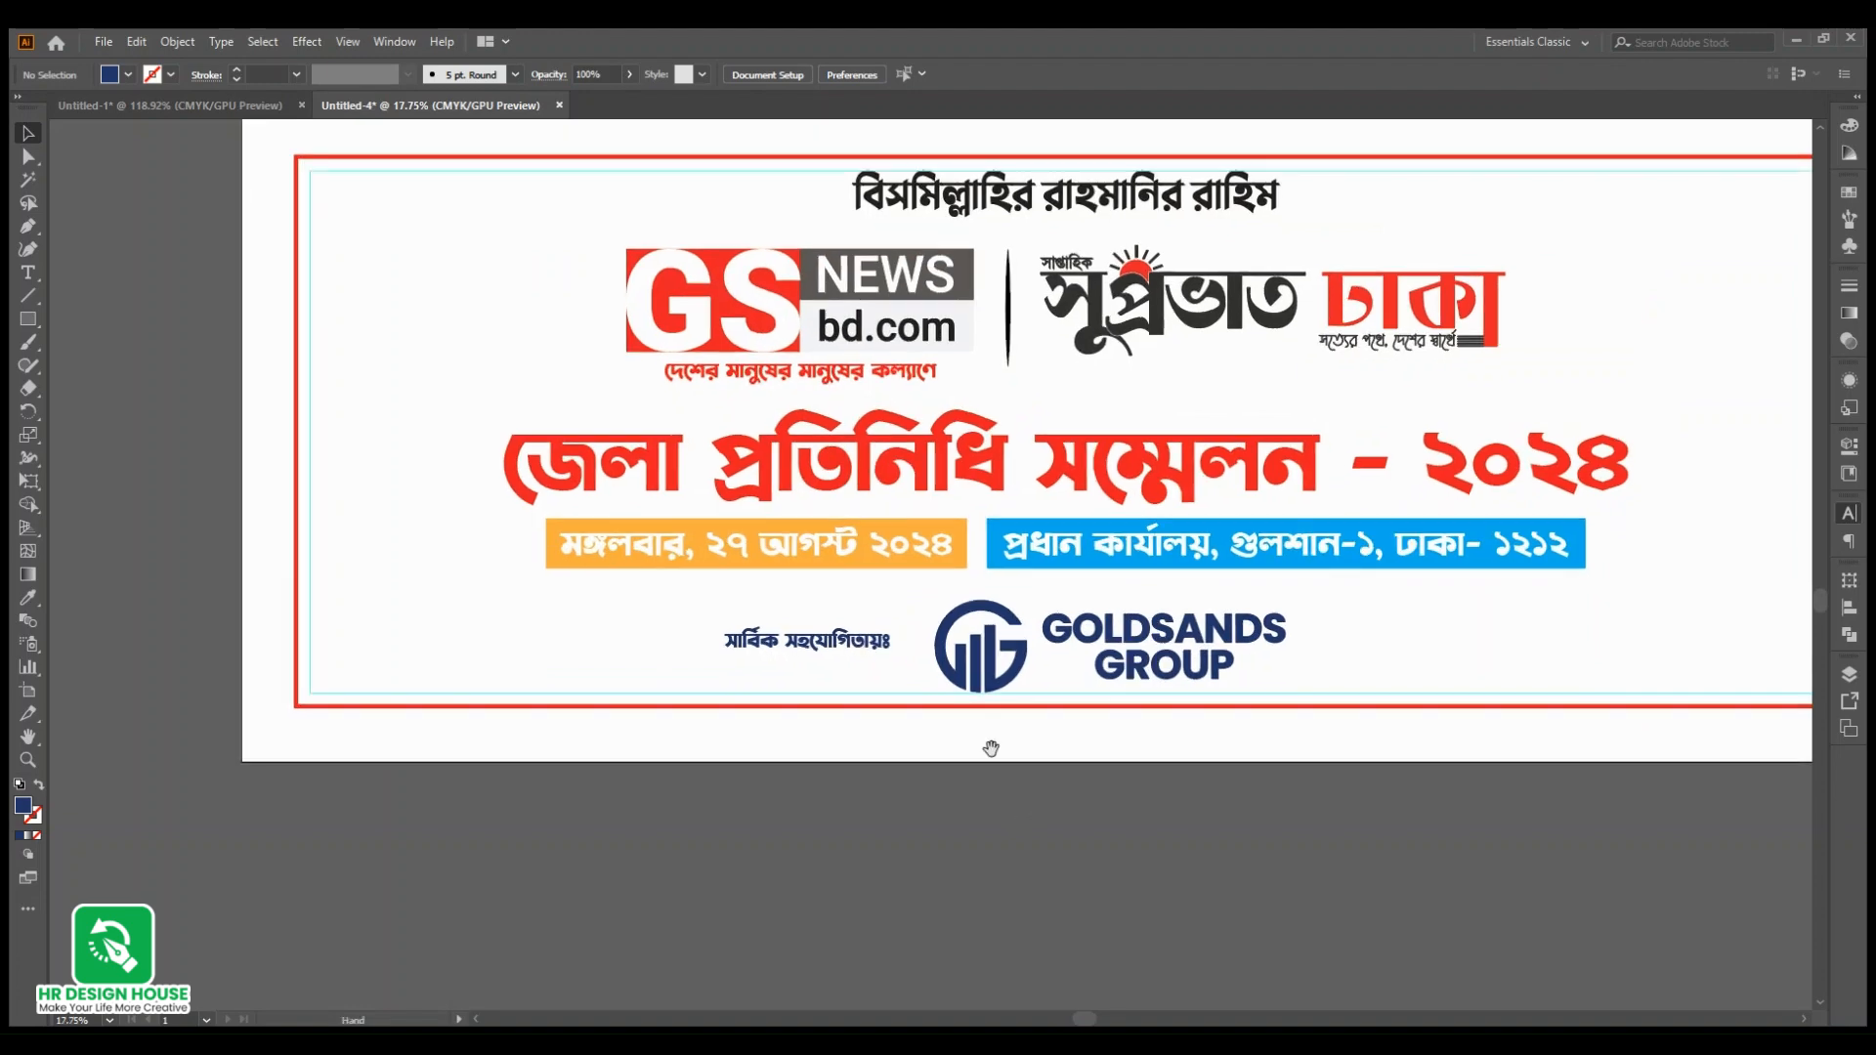
left_click_drag(806, 670, 982, 788)
left_click_drag(889, 617, 889, 476)
Step: Draw a navy rectangle, place it below the সার্বিক সহযোগিতায়ঃ text and scale it to about 9.6 × 1.65 in
left_click(28, 319)
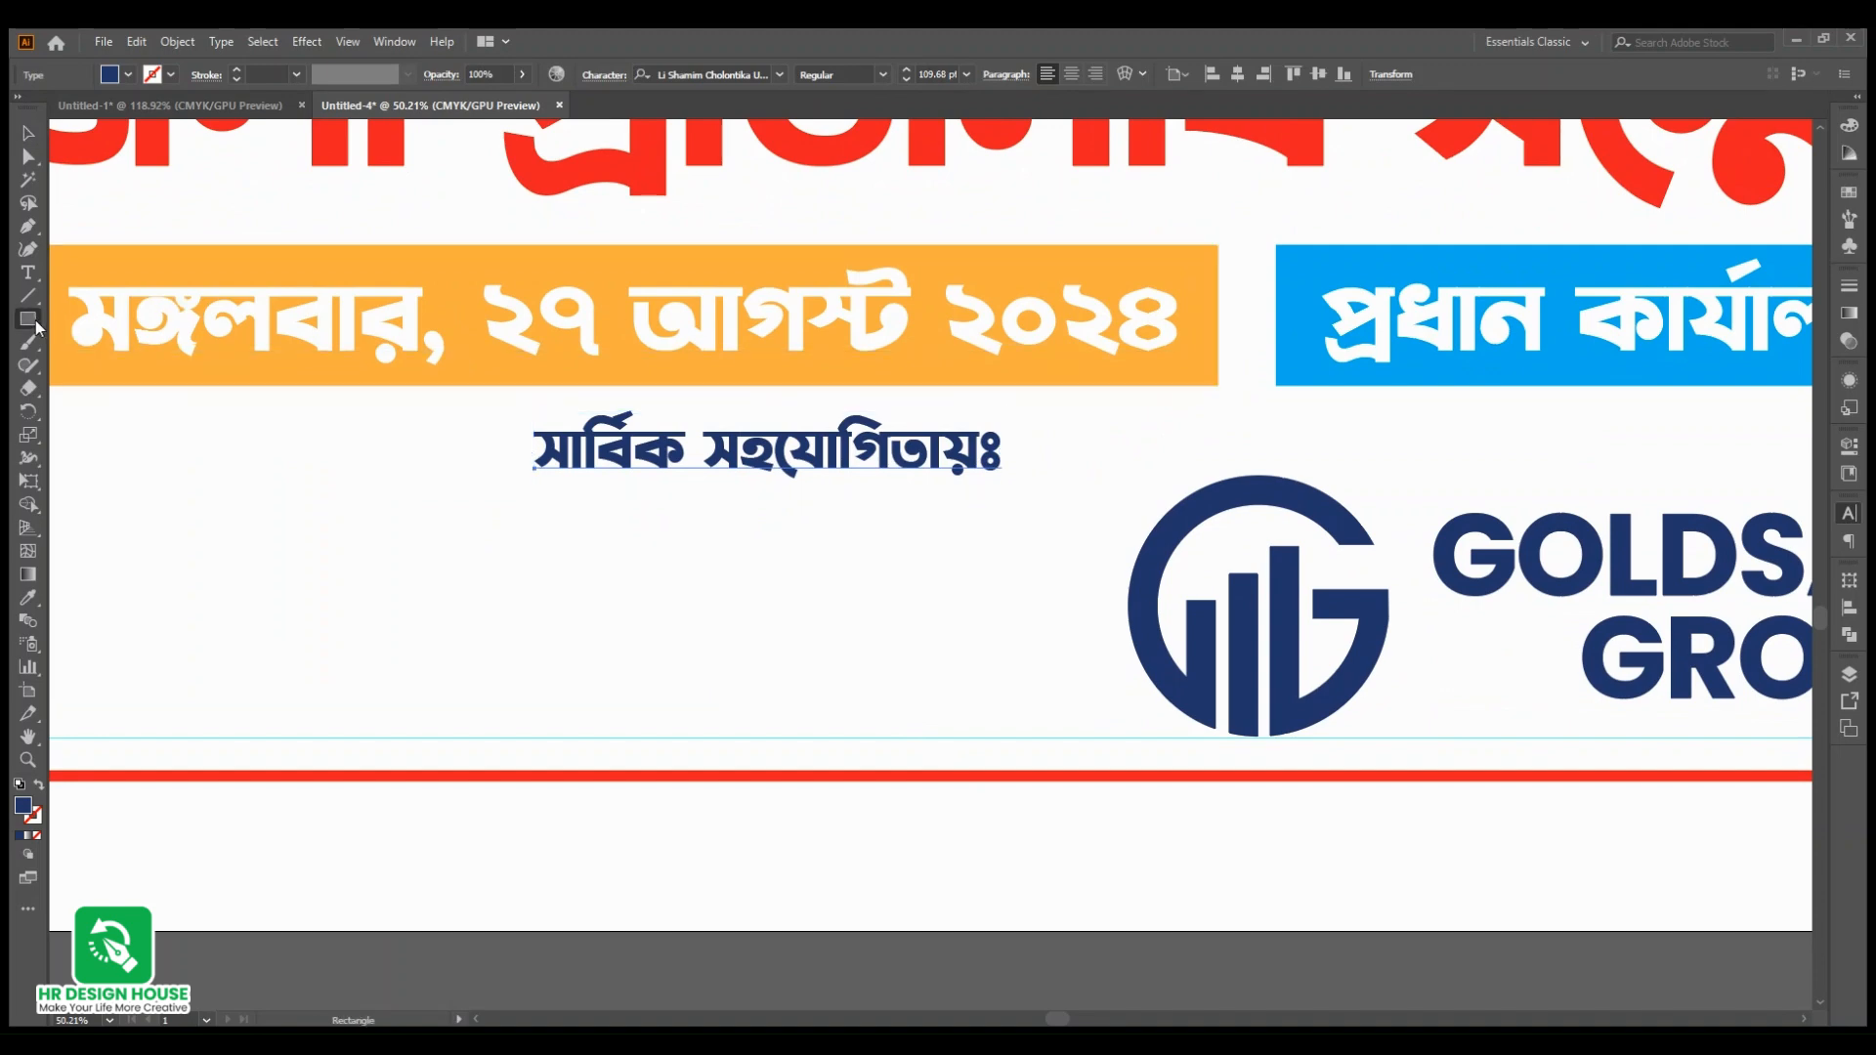
left_click_drag(512, 417, 962, 495)
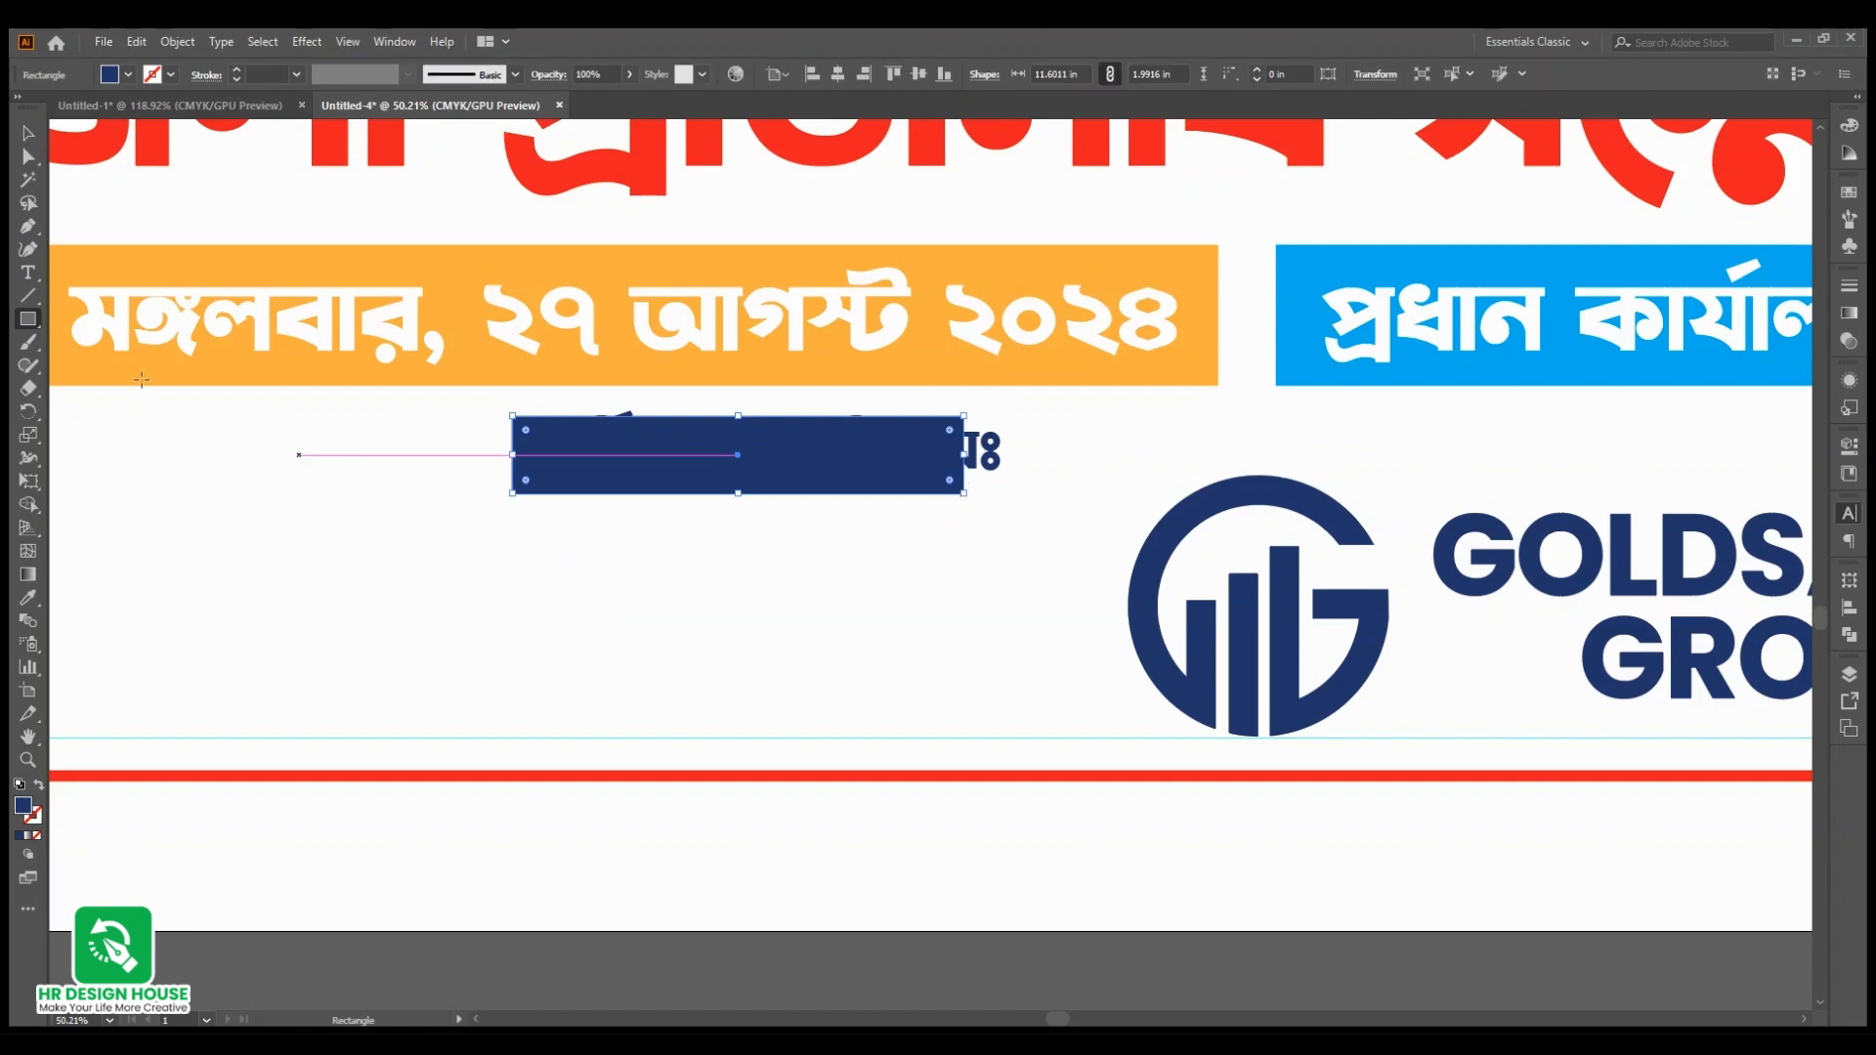
left_click(29, 134)
left_click_drag(801, 449, 800, 596)
left_click(1068, 700)
left_click_drag(1022, 683, 955, 641)
left_click(1061, 633)
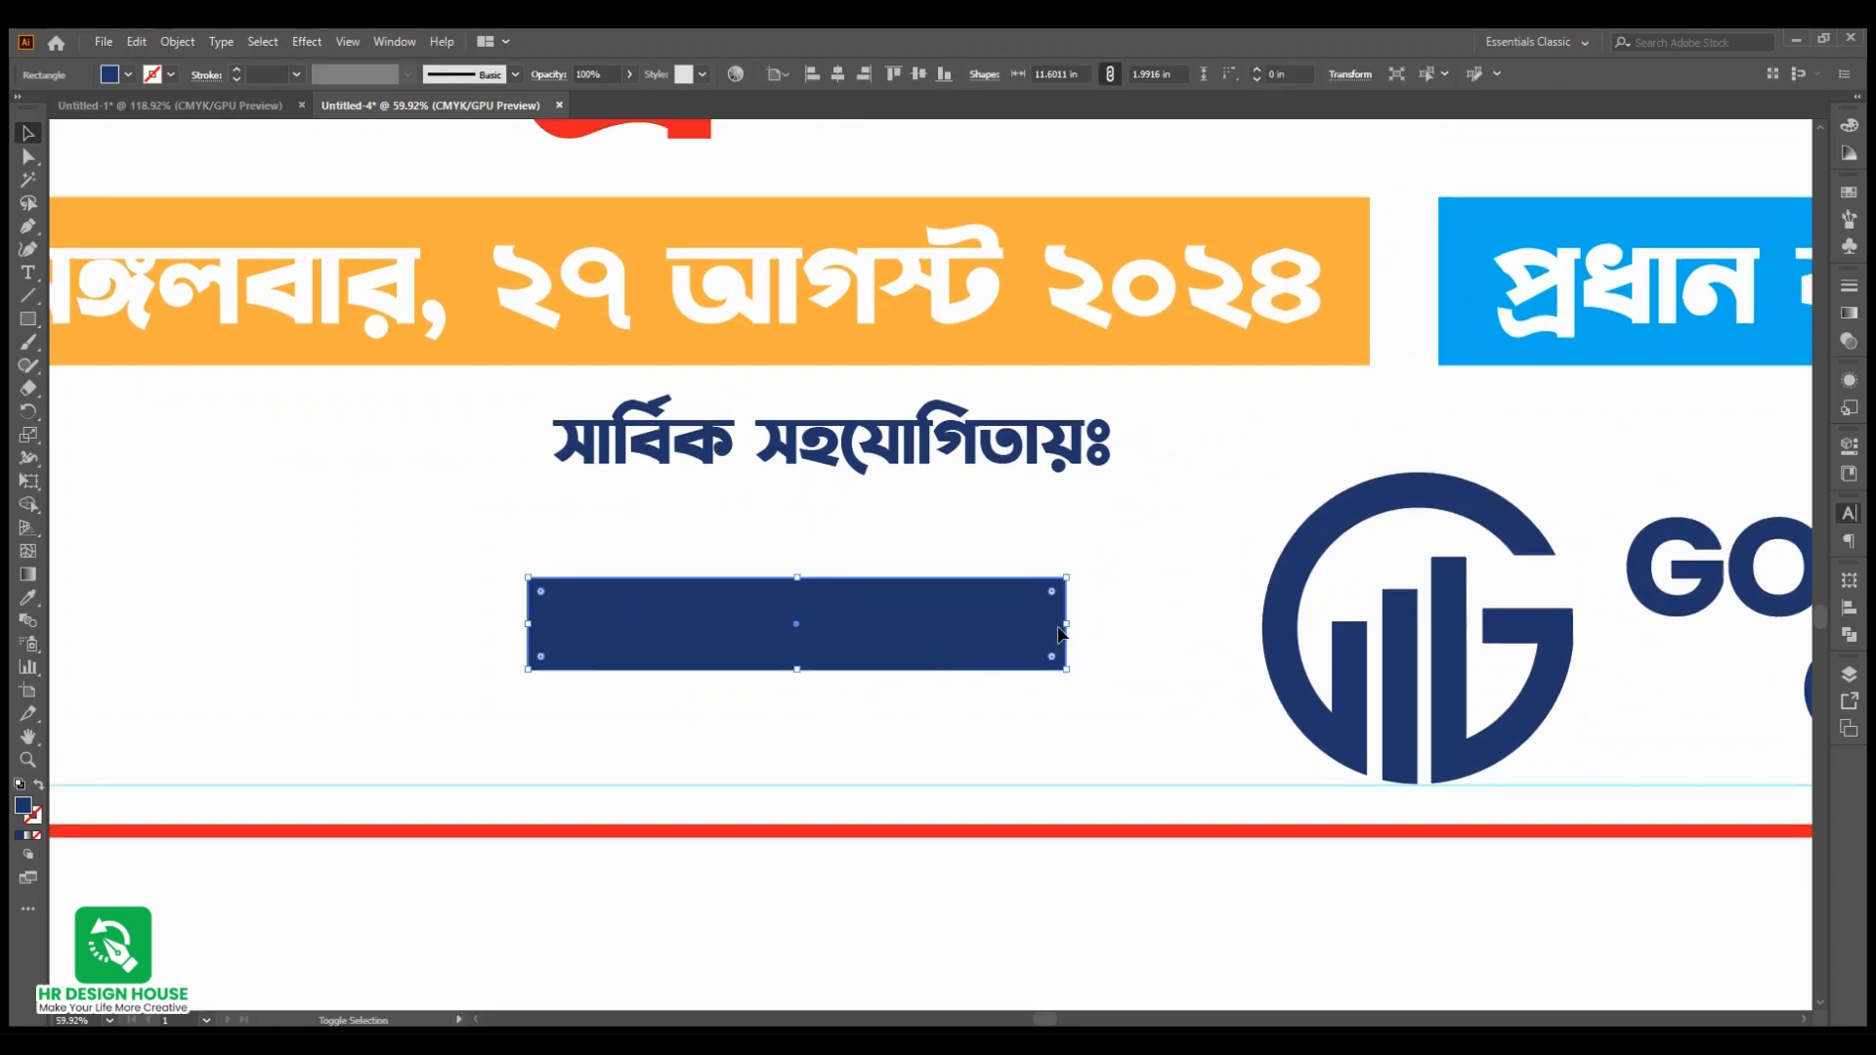
left_click_drag(1067, 624, 974, 624)
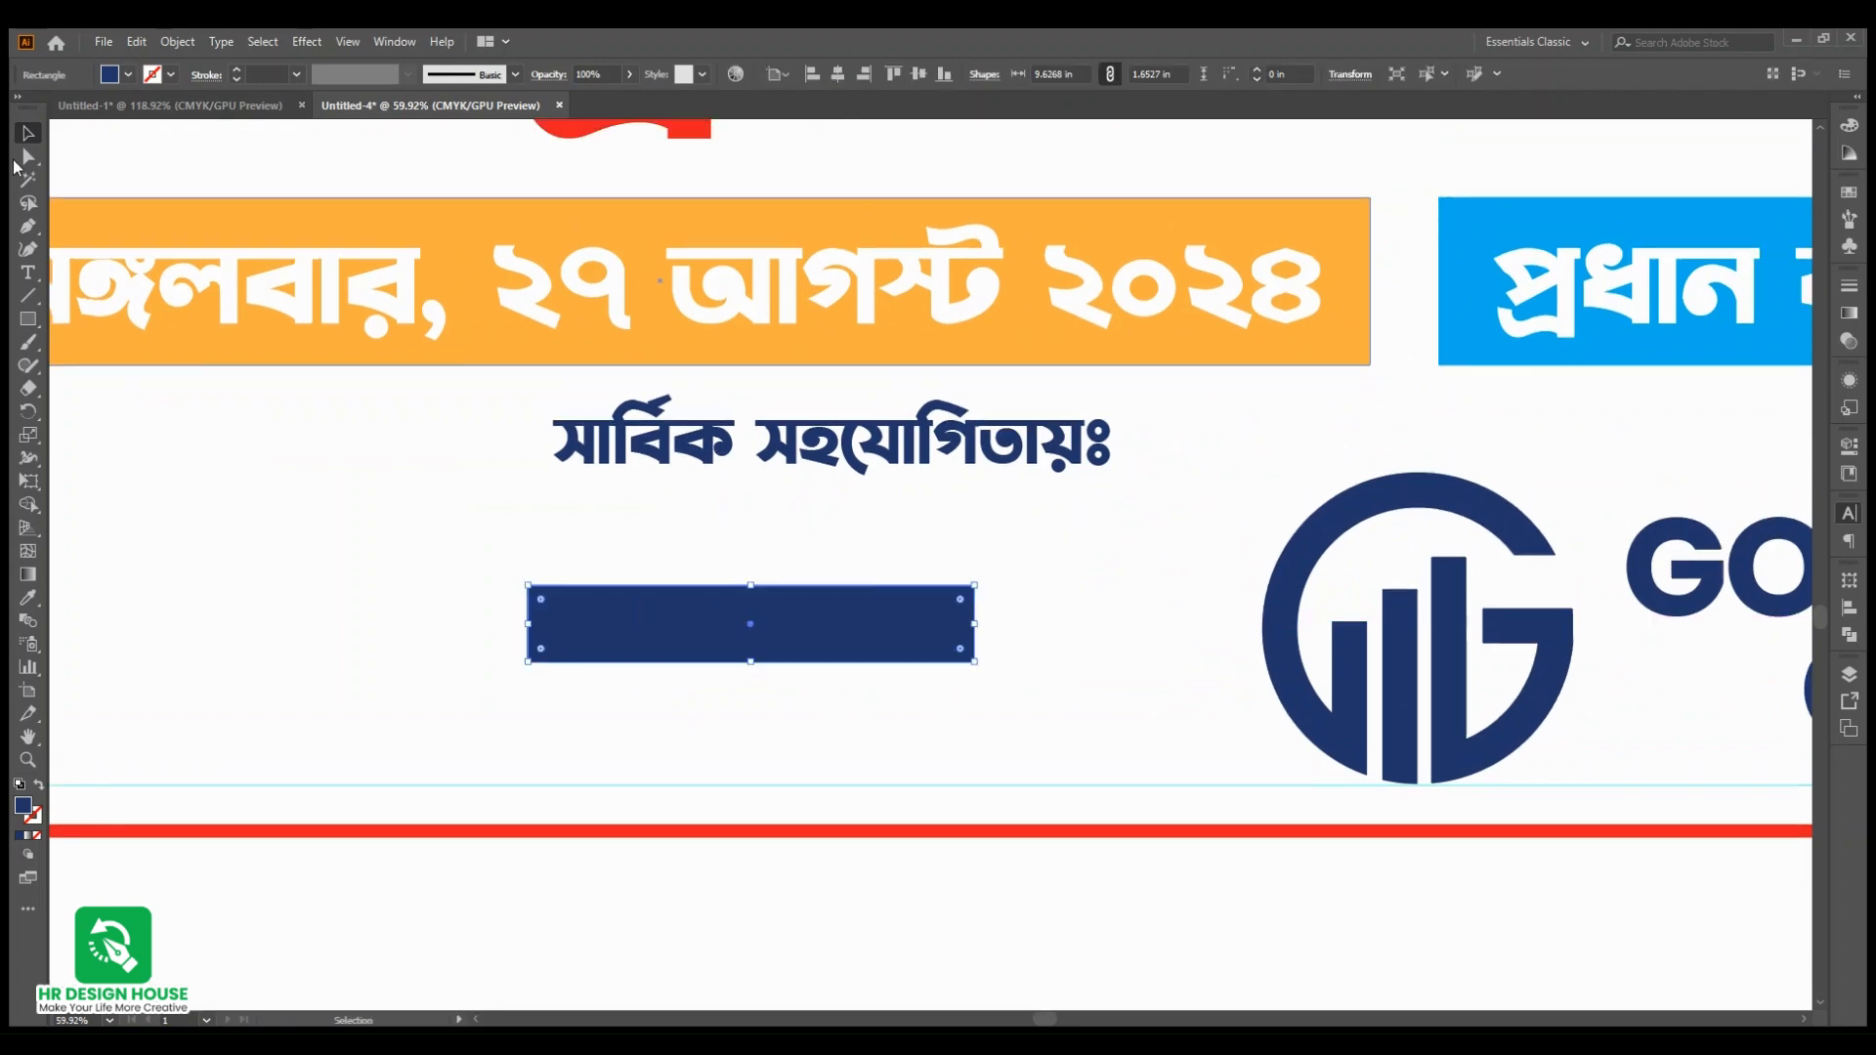
Step: Slant the navy rectangle's right end by moving its lower-right corner outward, making the shape about 10.5 in wide
left_click(37, 160)
left_click_drag(925, 712, 958, 614)
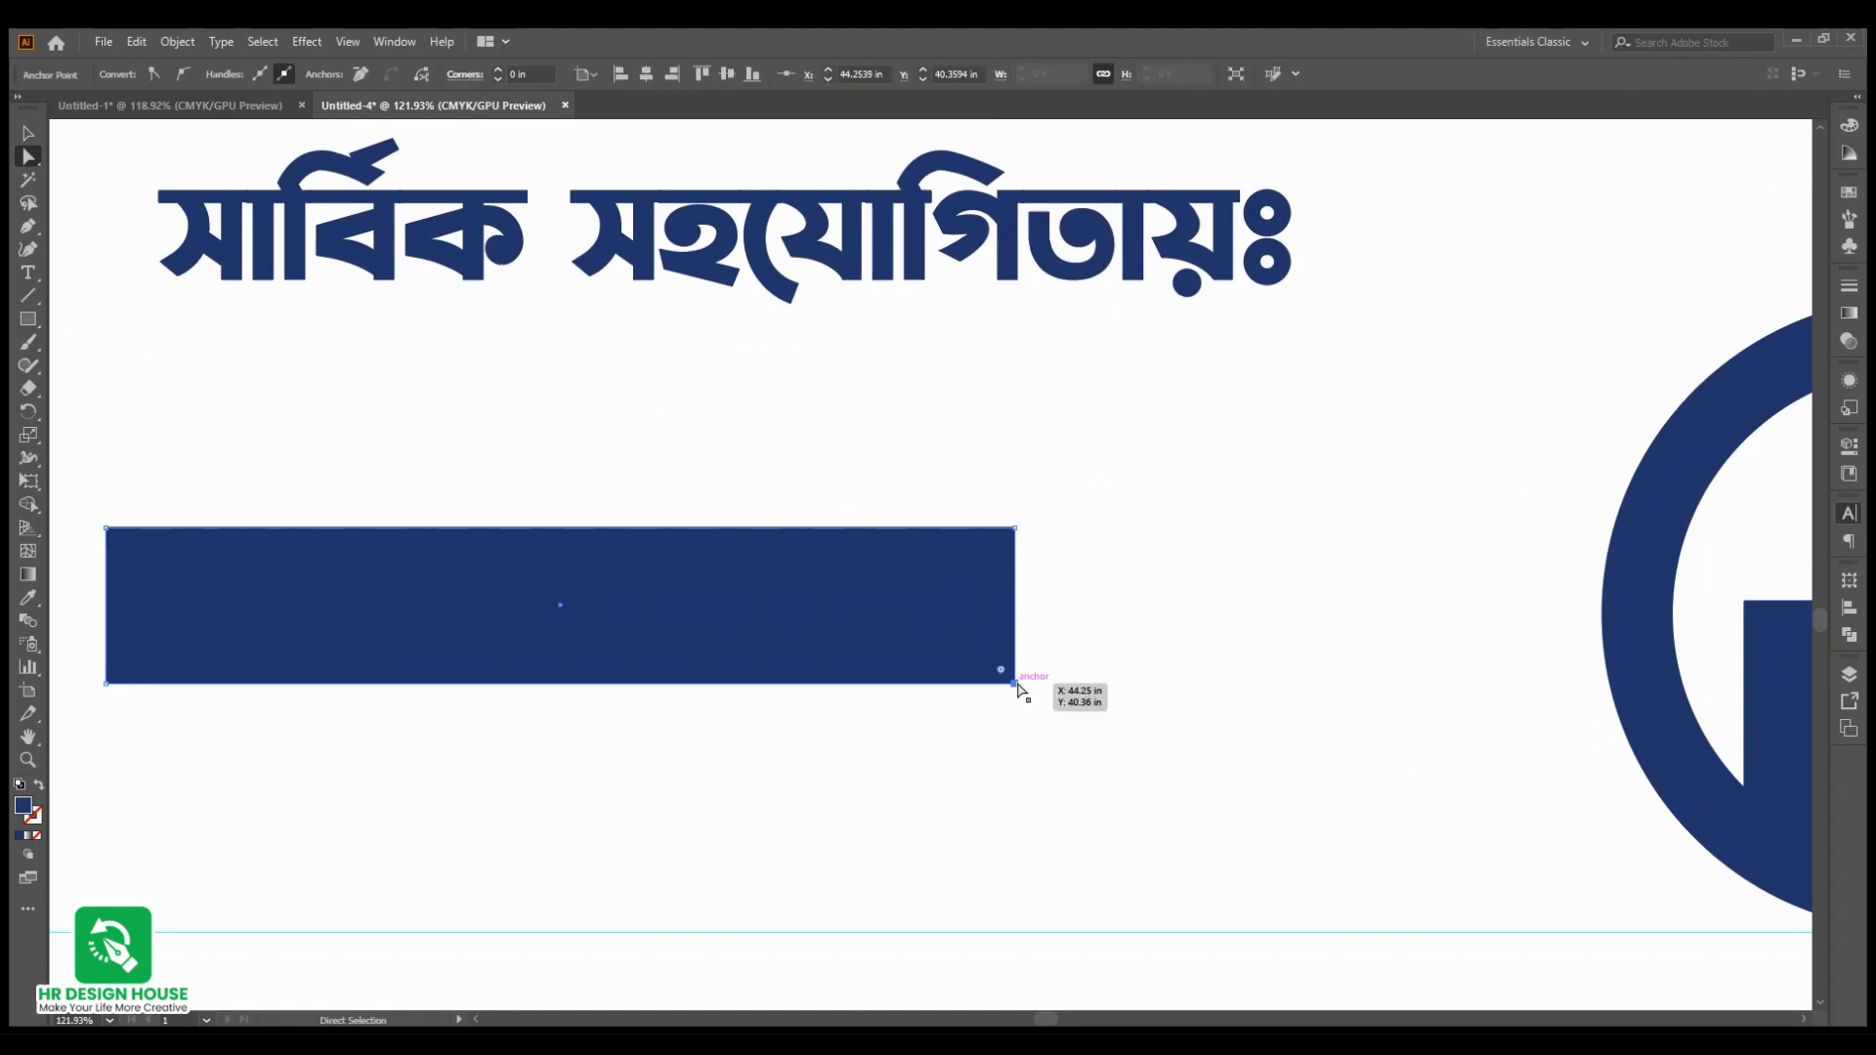
left_click_drag(1018, 684, 1101, 702)
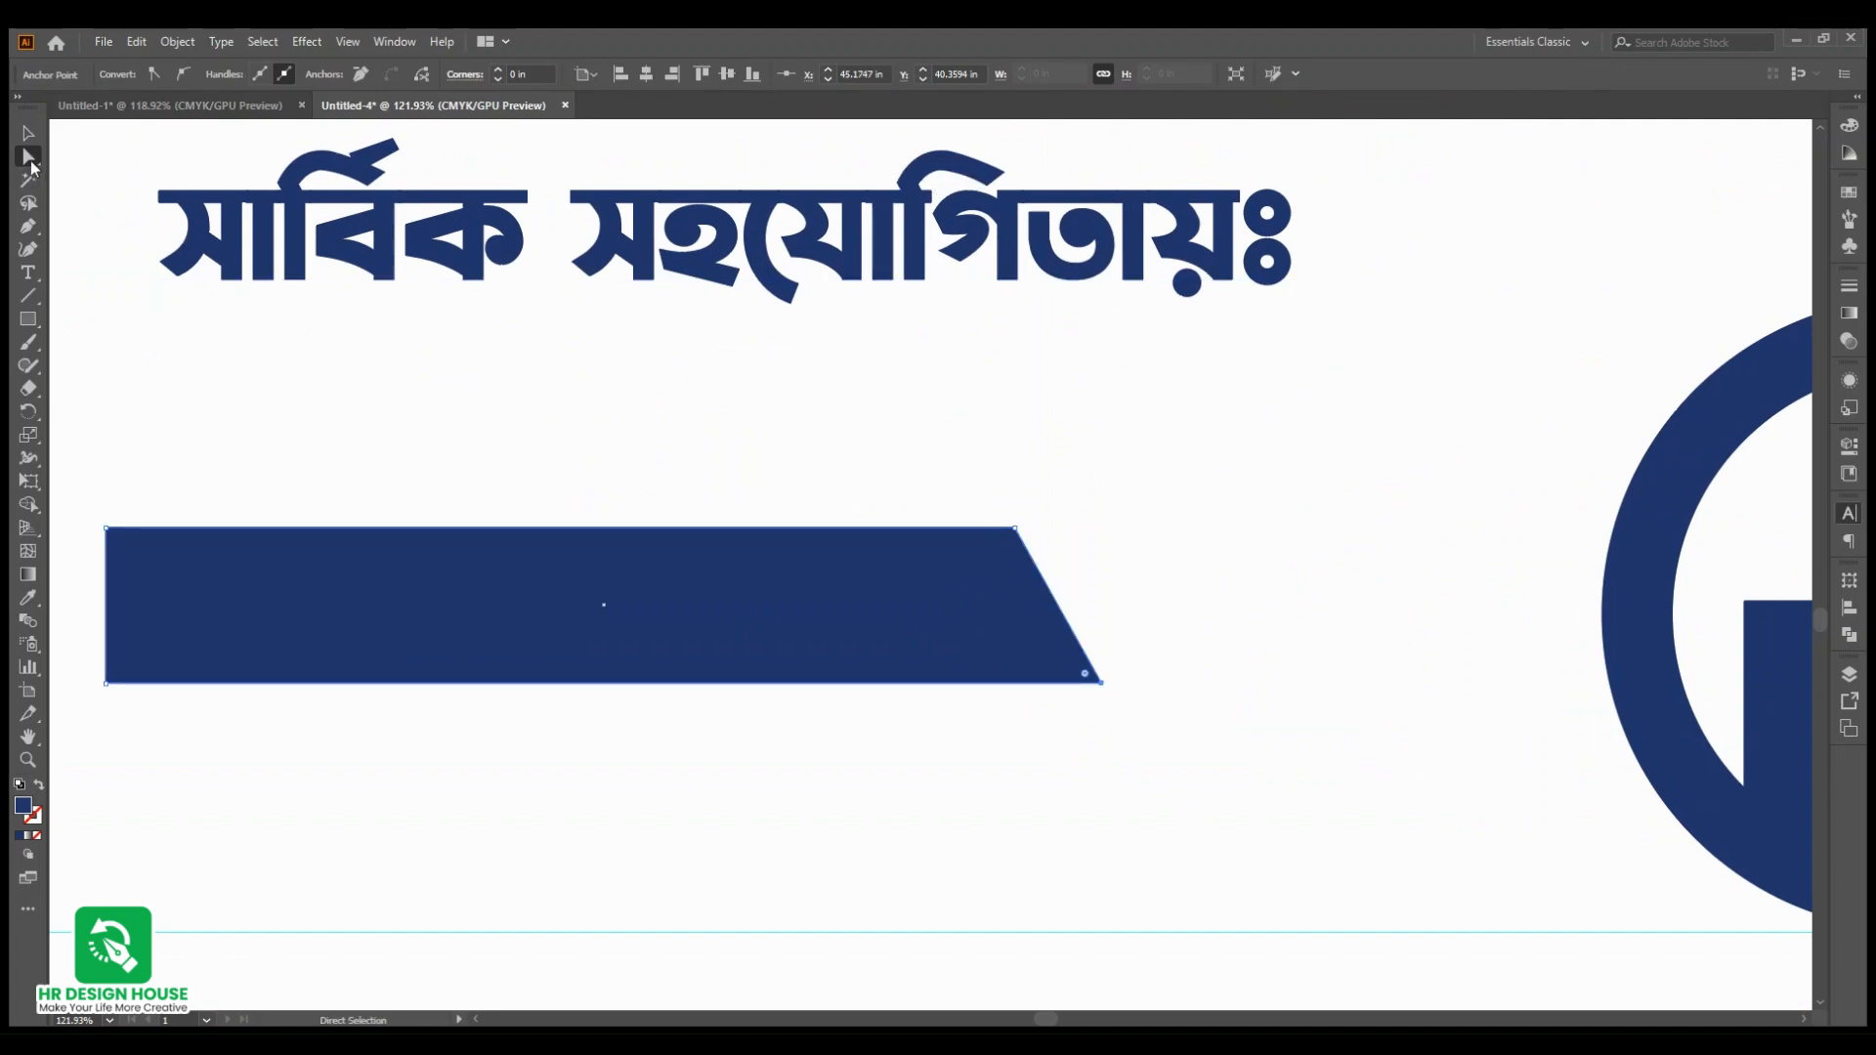
key("alt")
left_click_drag(1072, 681, 938, 754)
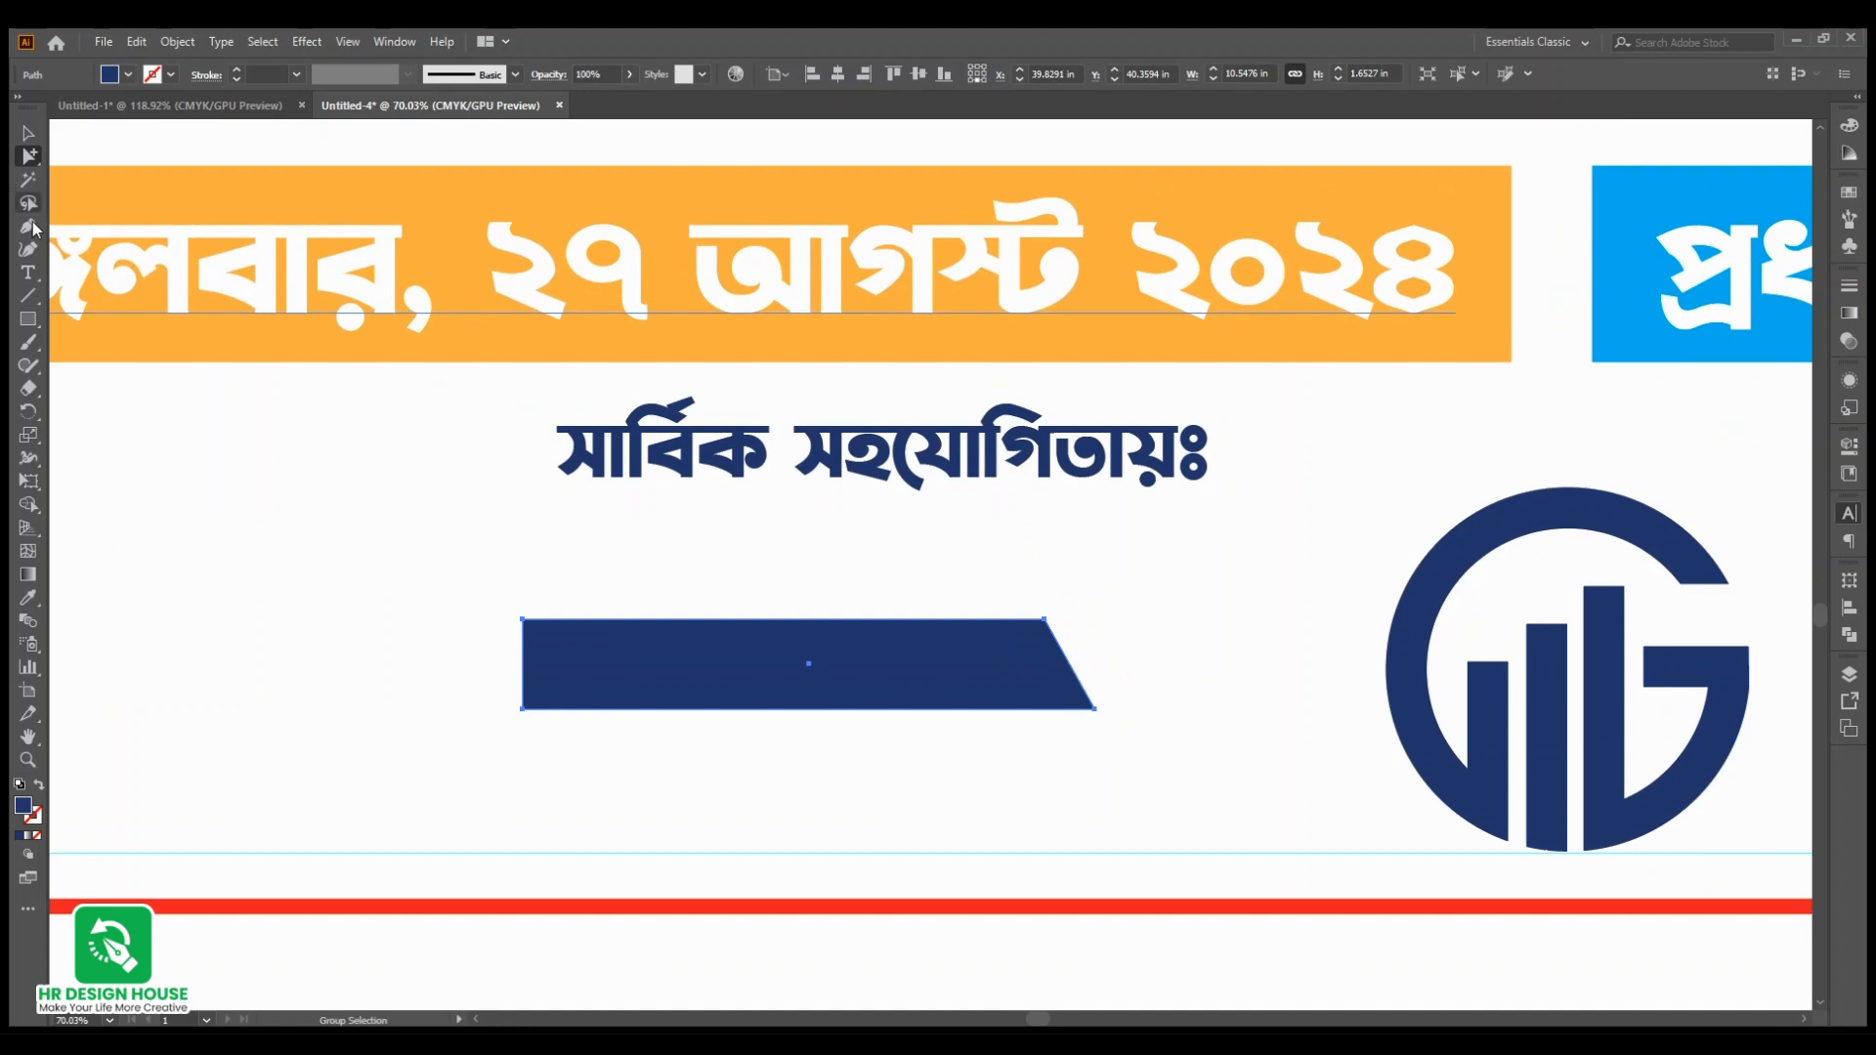
Step: Fit the সার্বিক সহযোগিতায়ঃ text inside the slanted navy shape at about 80 pt with a white fill
key("v")
left_click(785, 476)
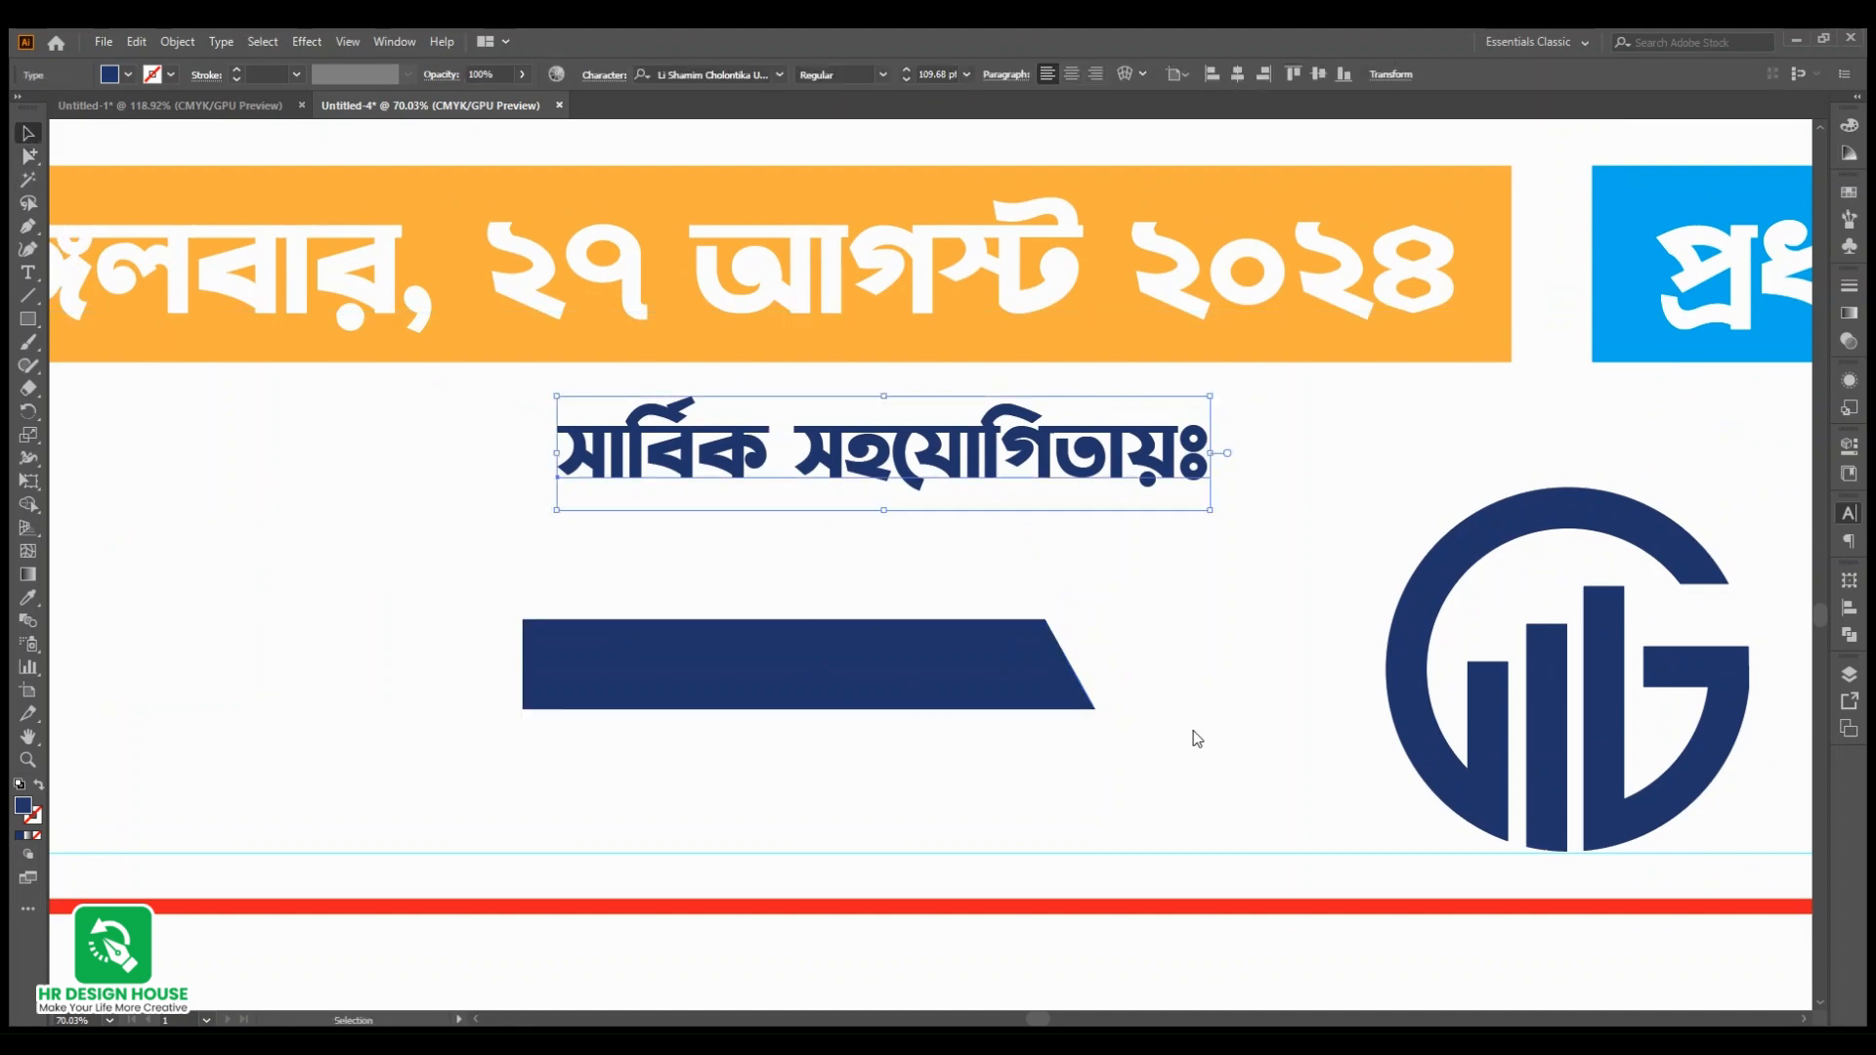
left_click_drag(1103, 496, 1017, 692)
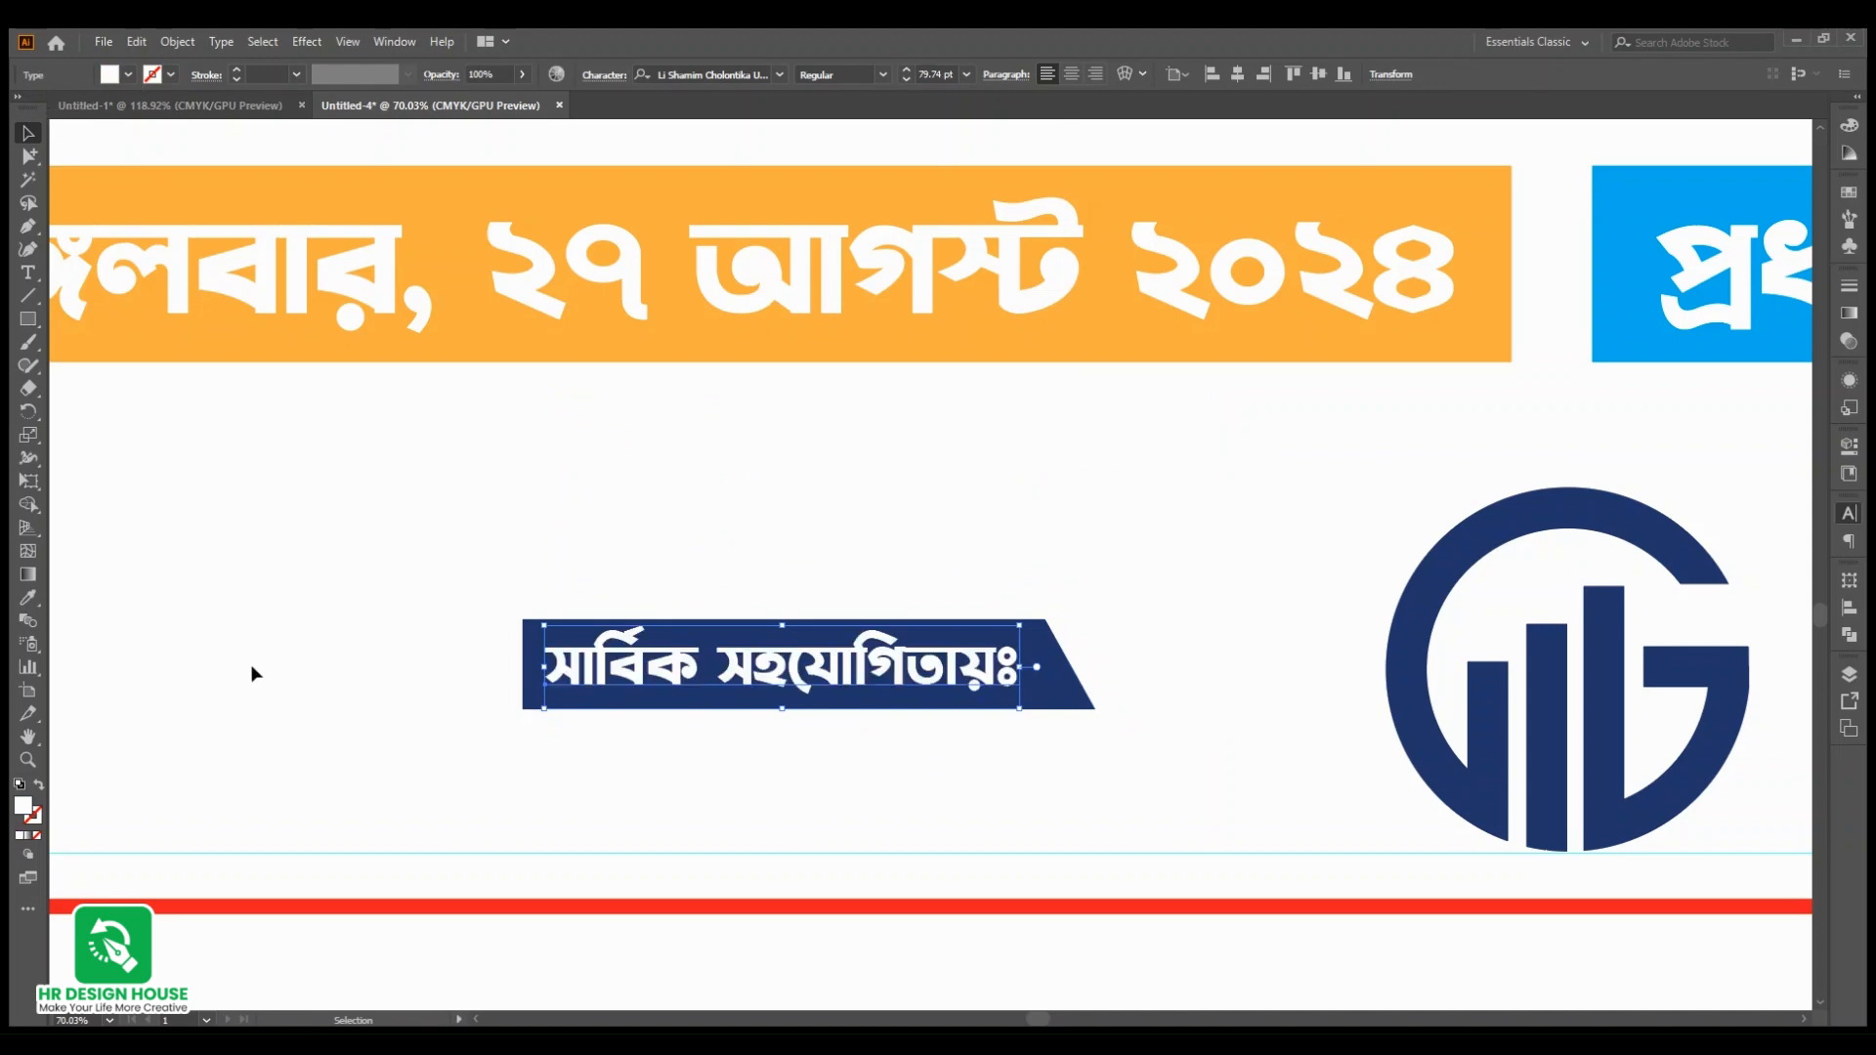
left_click(251, 670)
scroll(981, 821, "up", 5)
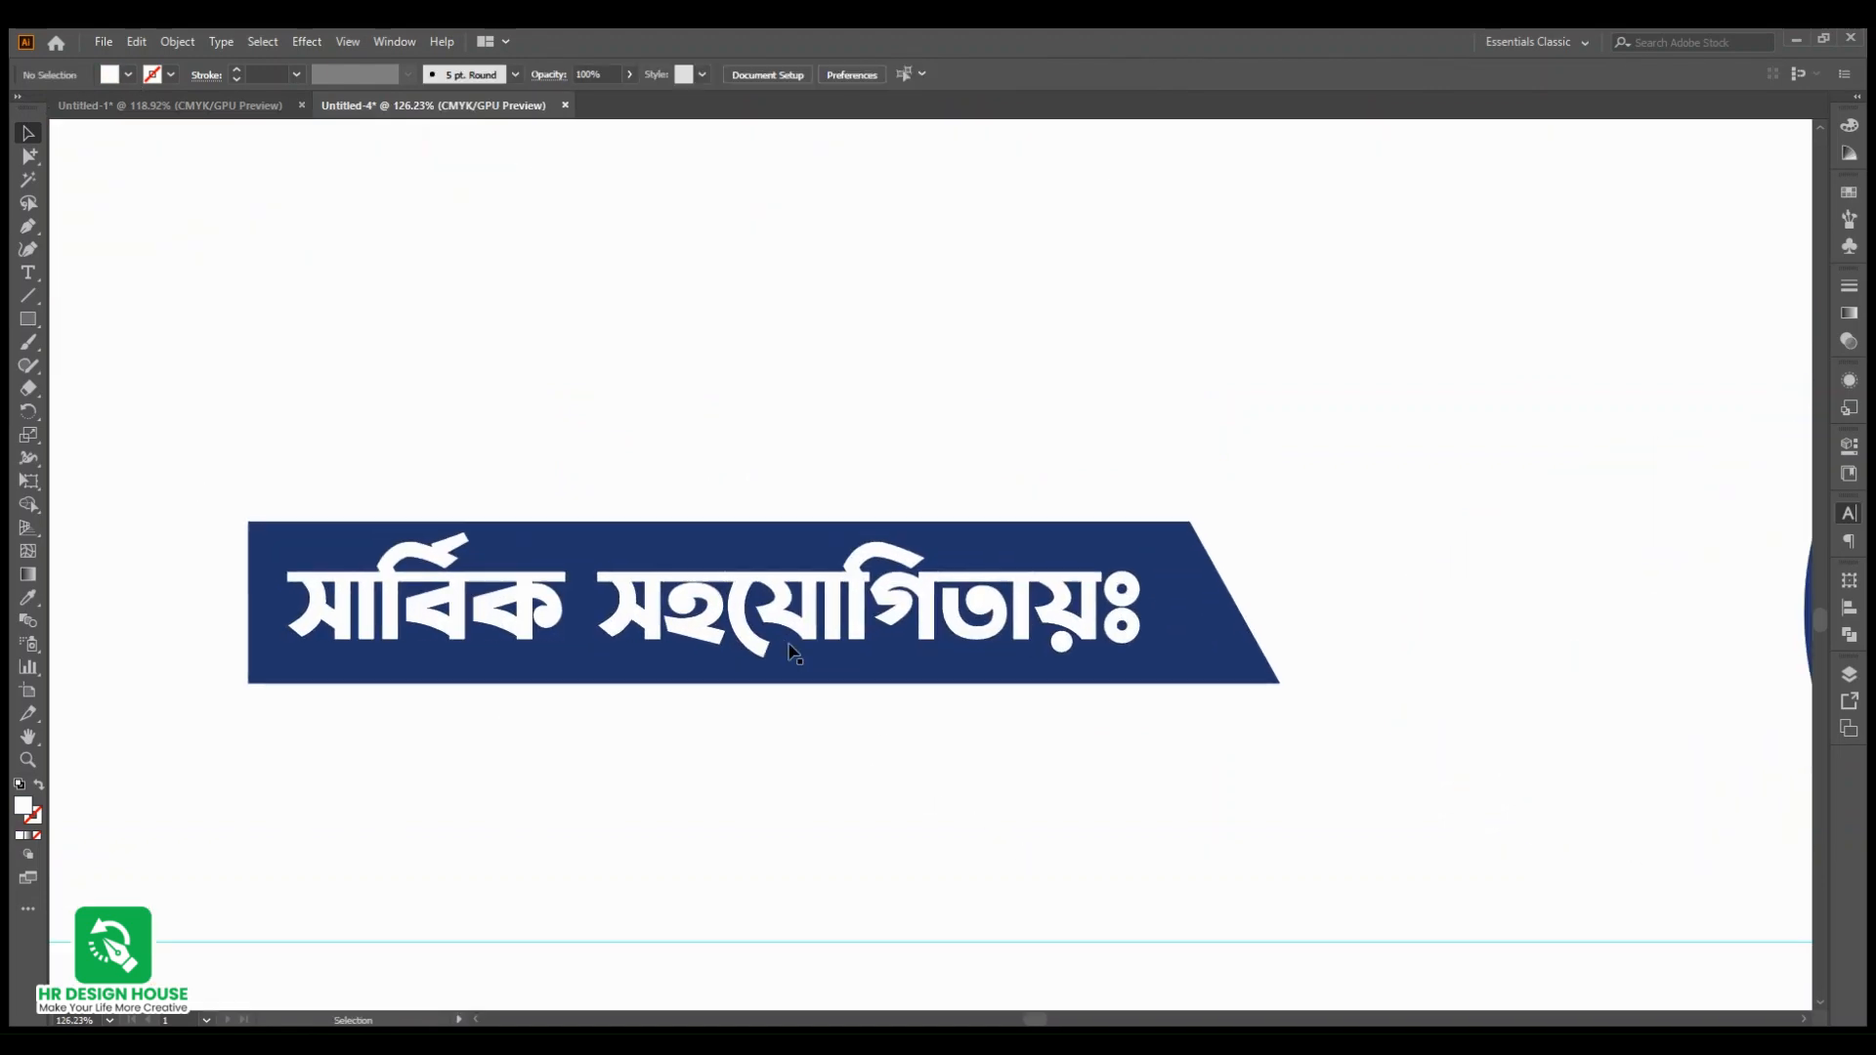
left_click_drag(775, 652, 776, 662)
left_click(815, 811)
Step: Vertically centre the navy সার্বিক সহযোগিতায়ঃ tag with the Goldsands Group logo
scroll(815, 811, "down", 6)
left_click_drag(955, 821, 930, 760)
left_click(917, 696)
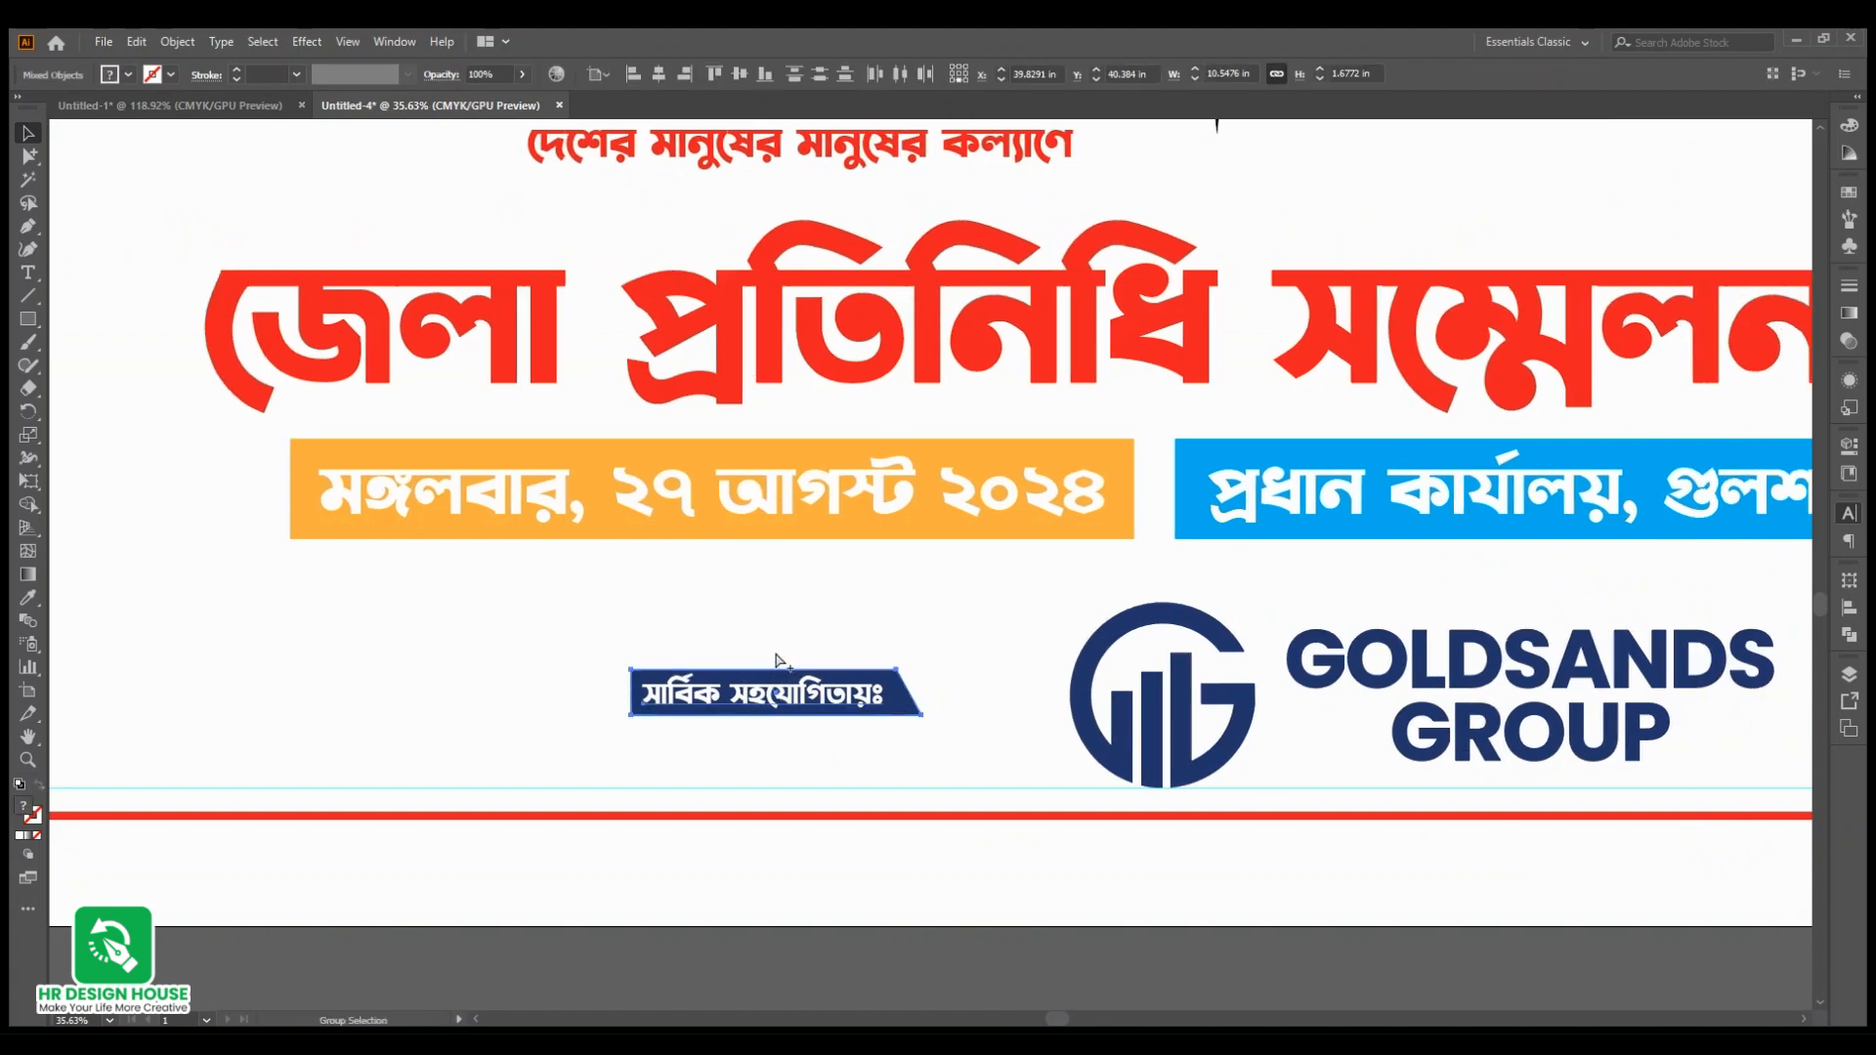
left_click(1087, 728, "shift")
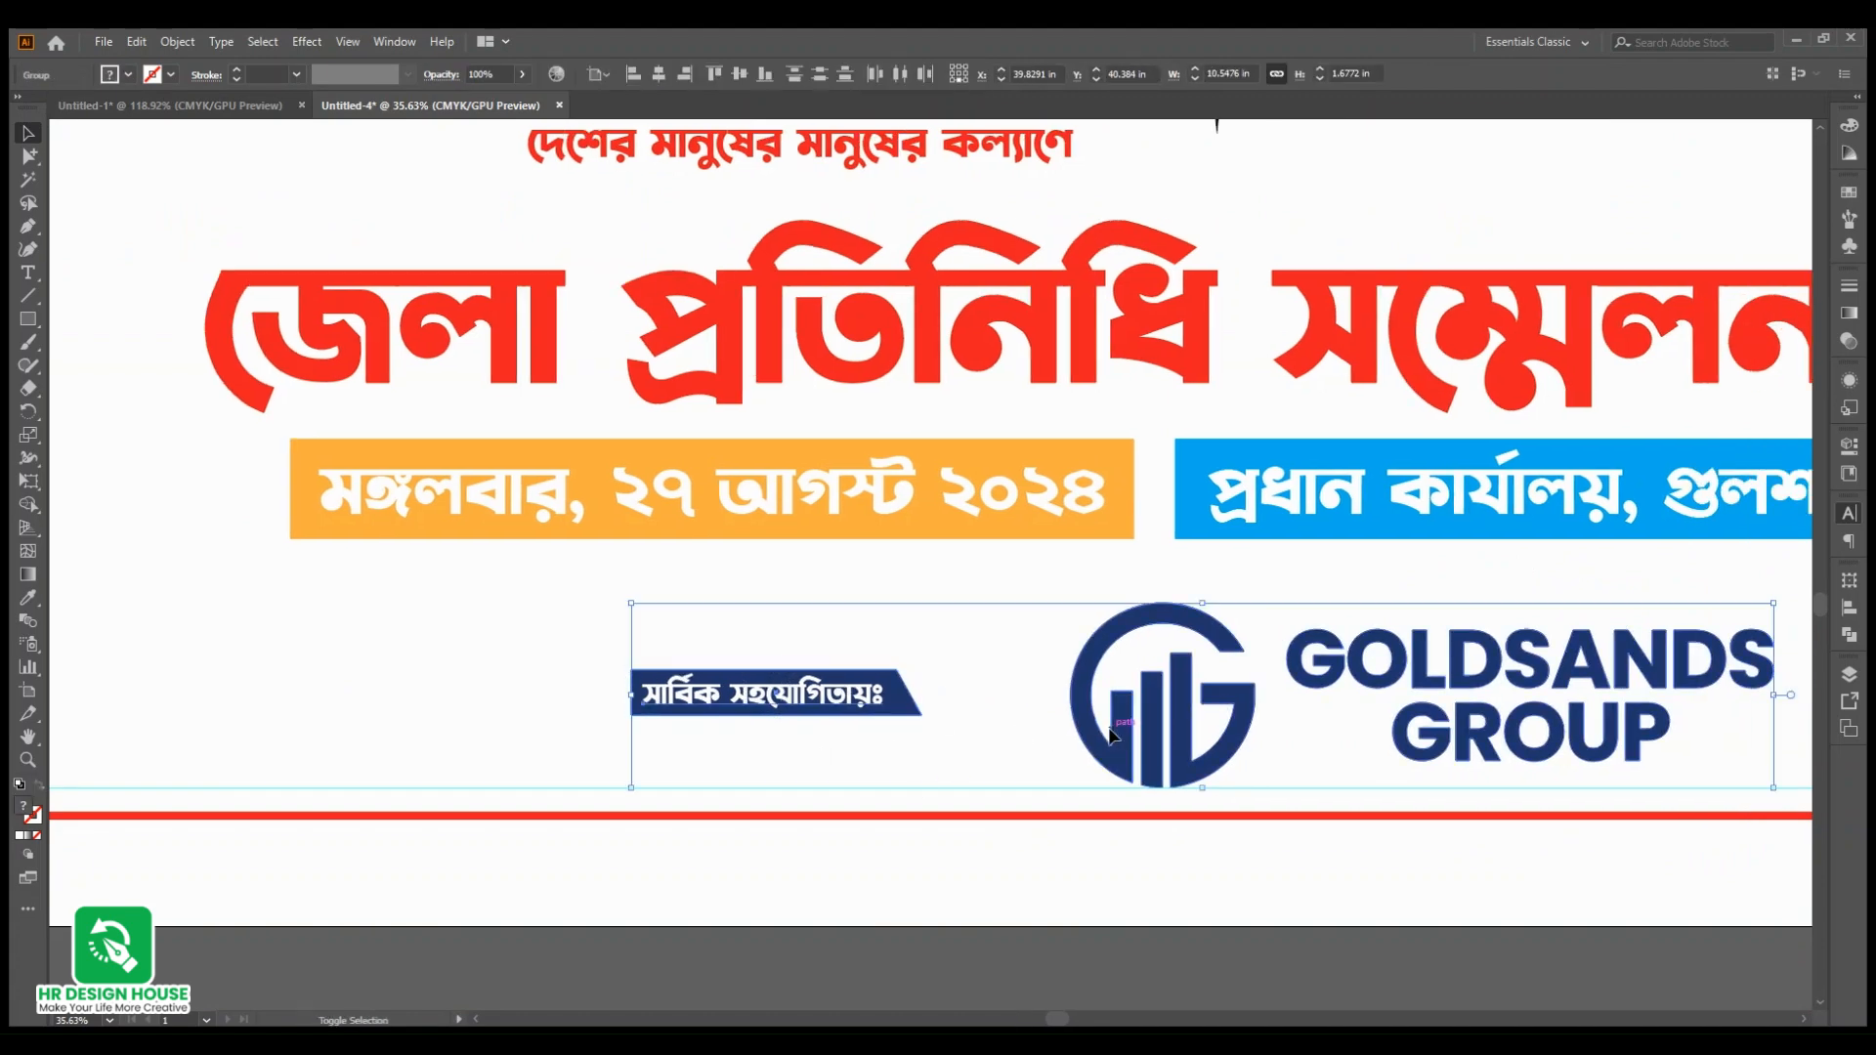
left_click(755, 74)
left_click(495, 596)
key("ctrl+0")
Step: Centre the Goldsands Group logo horizontally on the banner
left_click(1023, 770)
left_click_drag(817, 702, 980, 768)
left_click(827, 660)
left_click_drag(801, 624, 849, 698)
left_click(1051, 720)
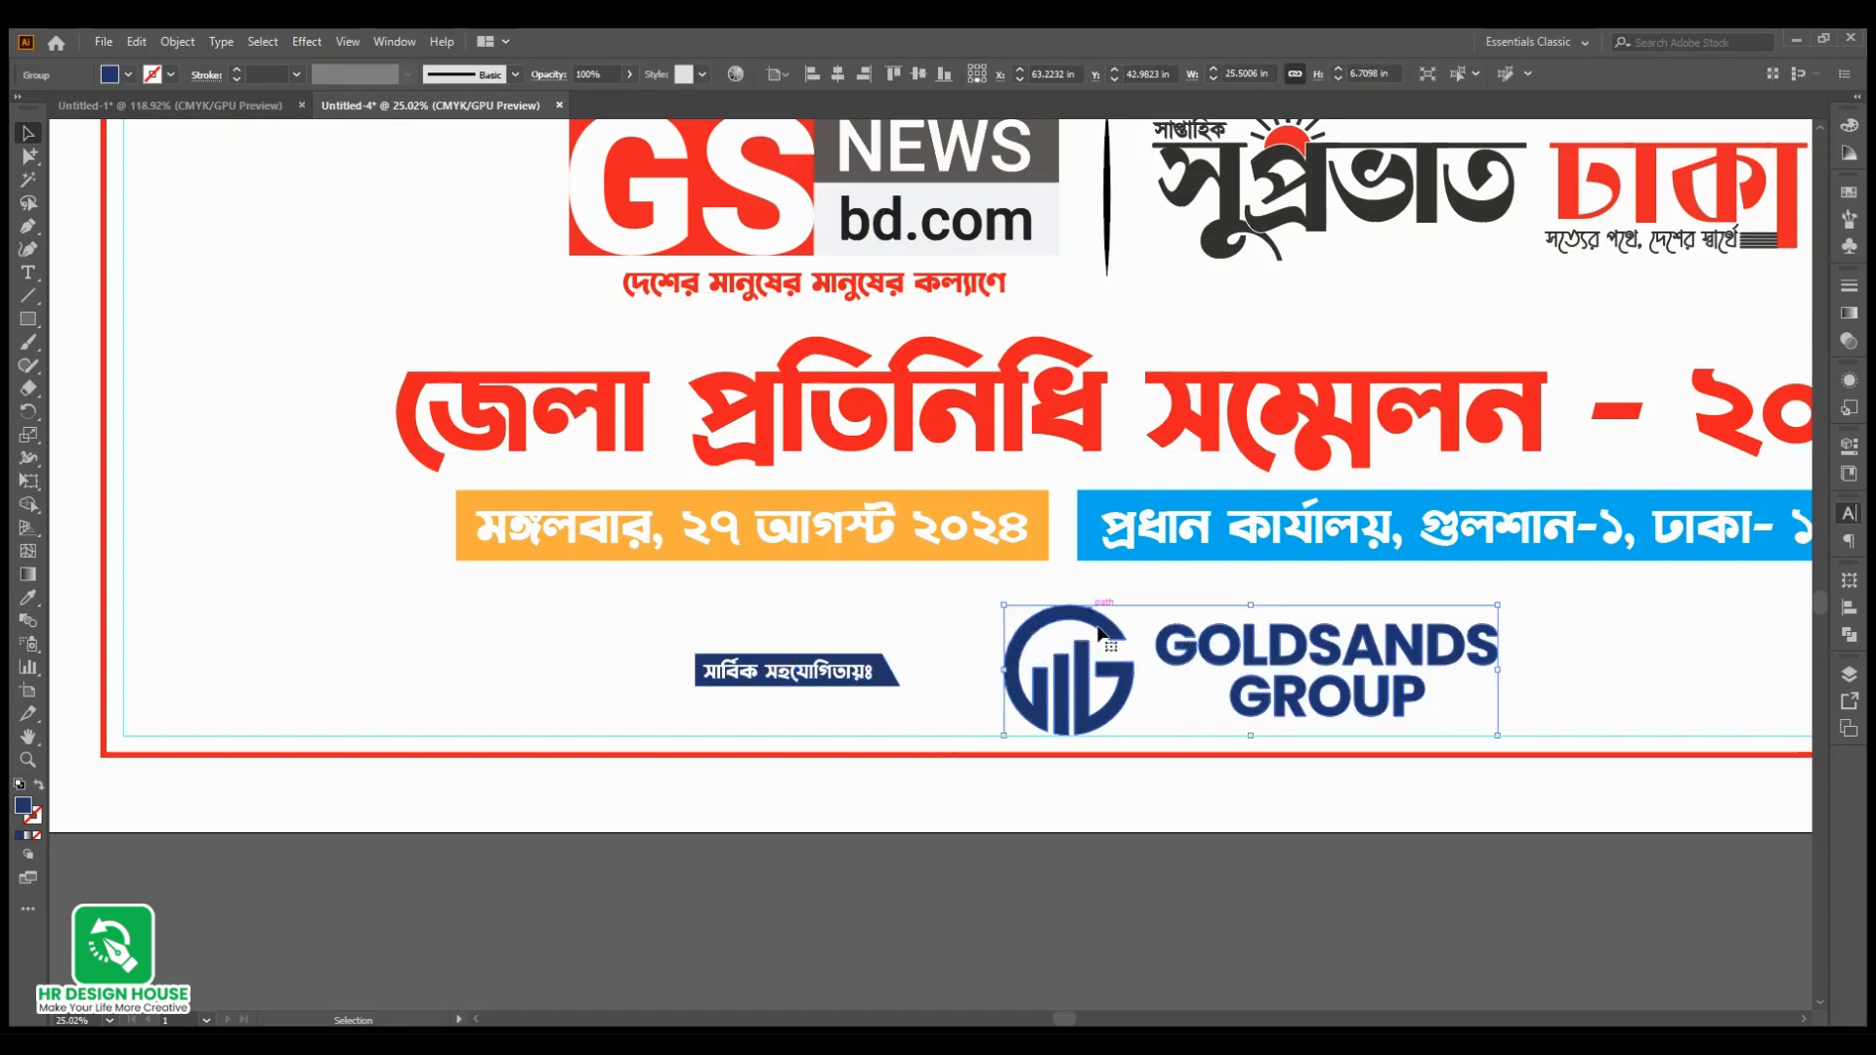
left_click_drag(934, 219, 889, 213)
scroll(1016, 386, "down", 3)
left_click_drag(1016, 381, 992, 442)
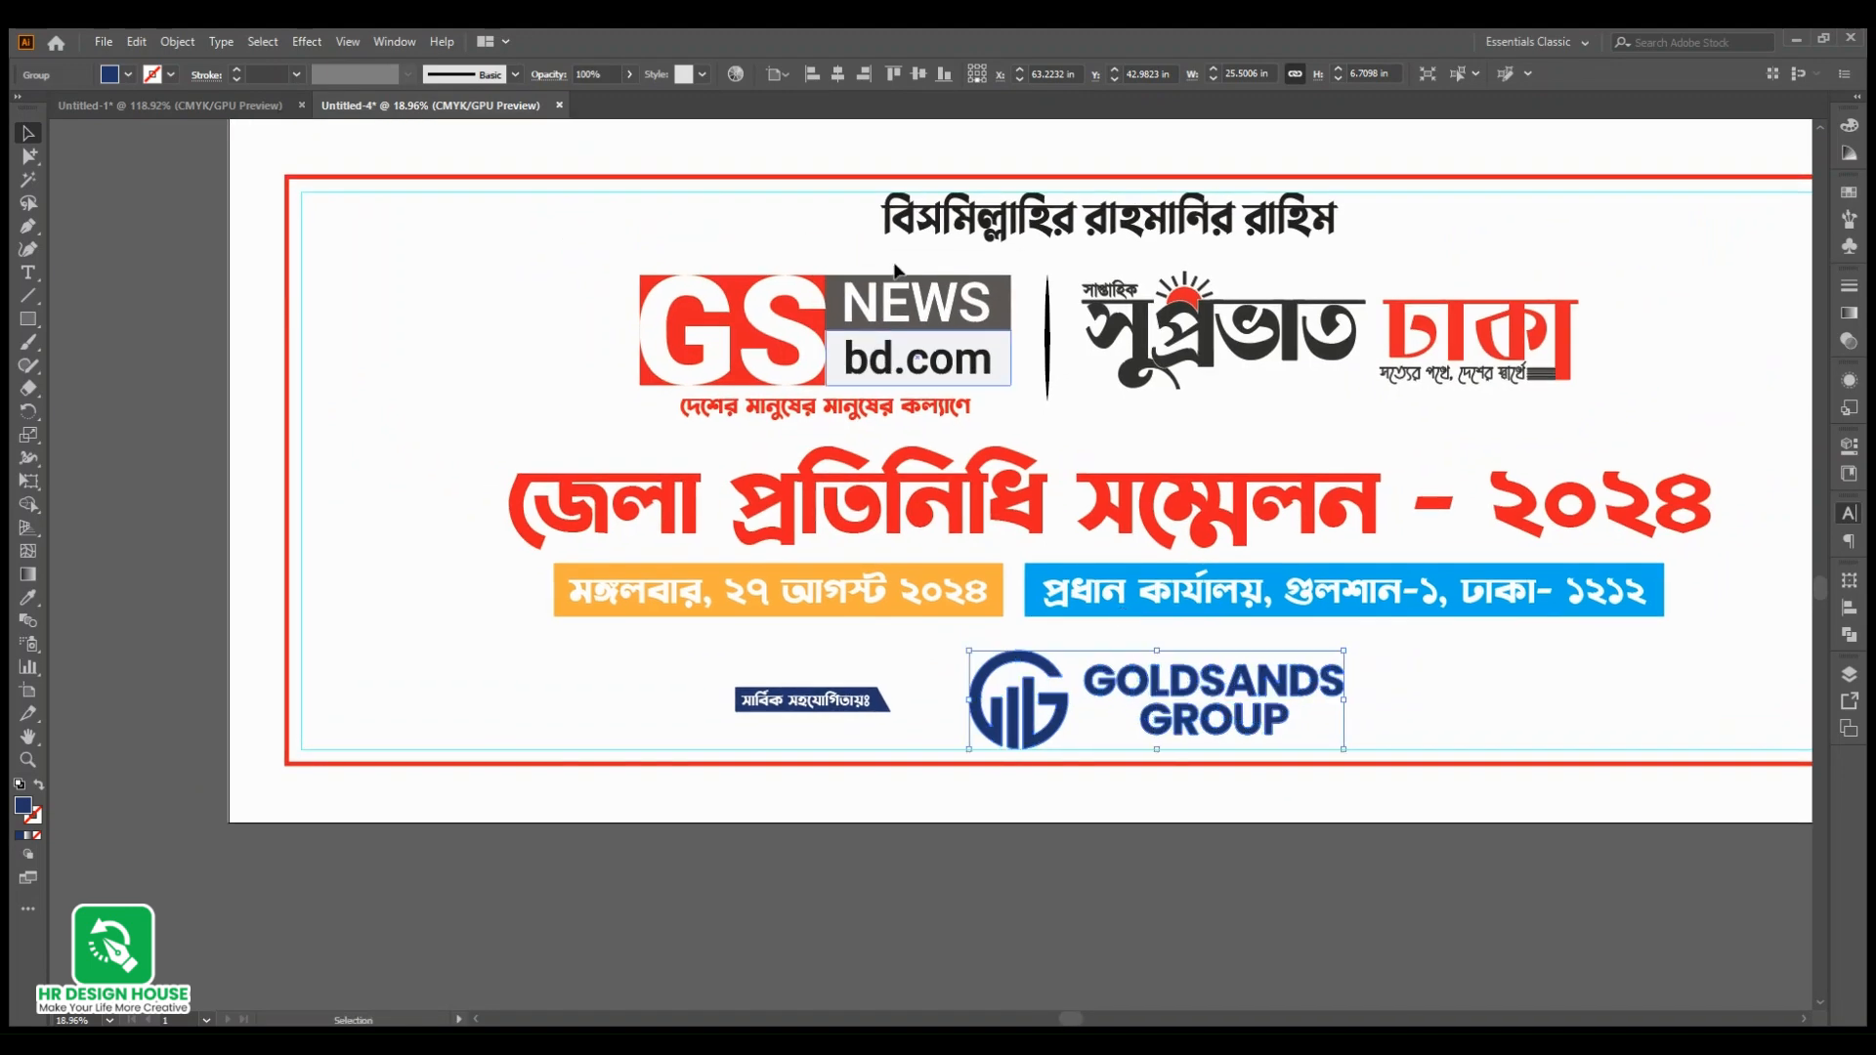
left_click(838, 76)
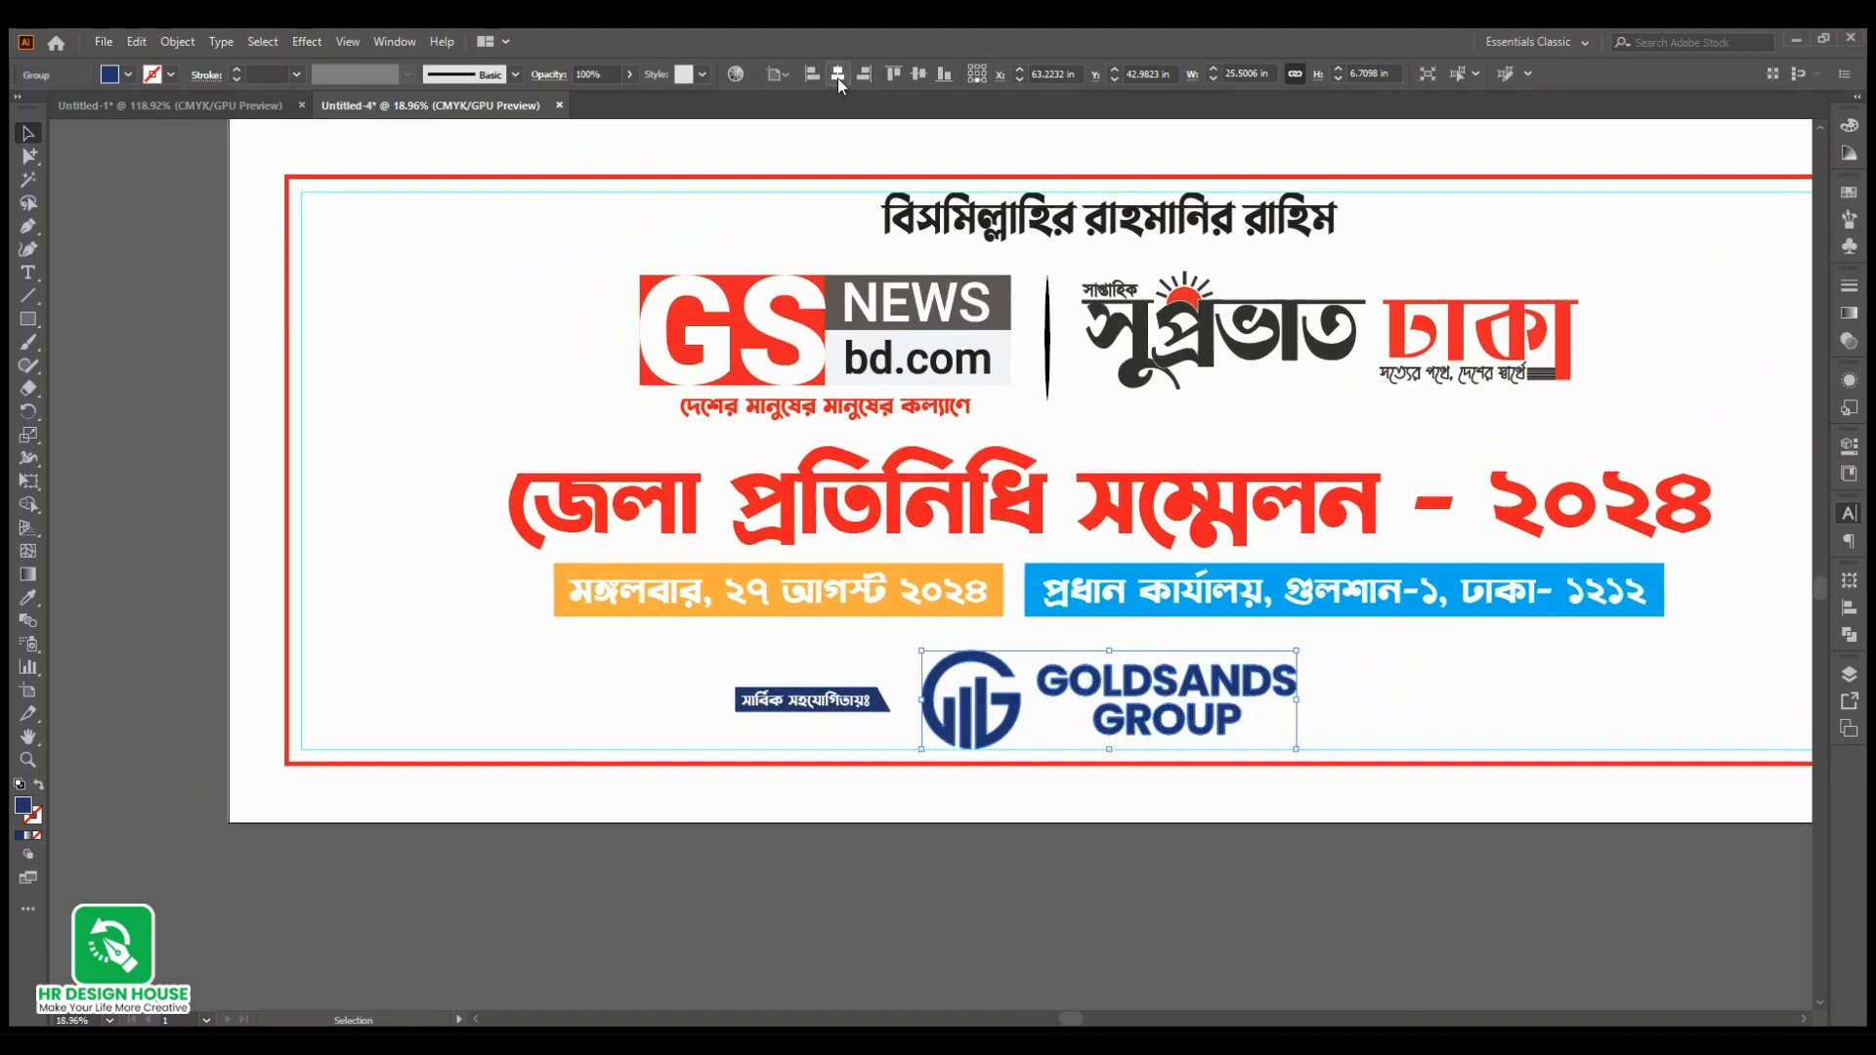
Step: Shift the navy সার্বিক সহযোগিতায়ঃ tag slightly left to widen its gap from the Goldsands Group logo
left_click(723, 785)
left_click_drag(809, 760, 737, 717)
mouse_move(891, 723)
left_mouse_down()
mouse_move(876, 753)
mouse_move(879, 729)
mouse_move(862, 728)
left_mouse_up()
left_click(655, 713)
left_click_drag(624, 709, 1065, 813)
left_click_drag(1013, 880, 1098, 888)
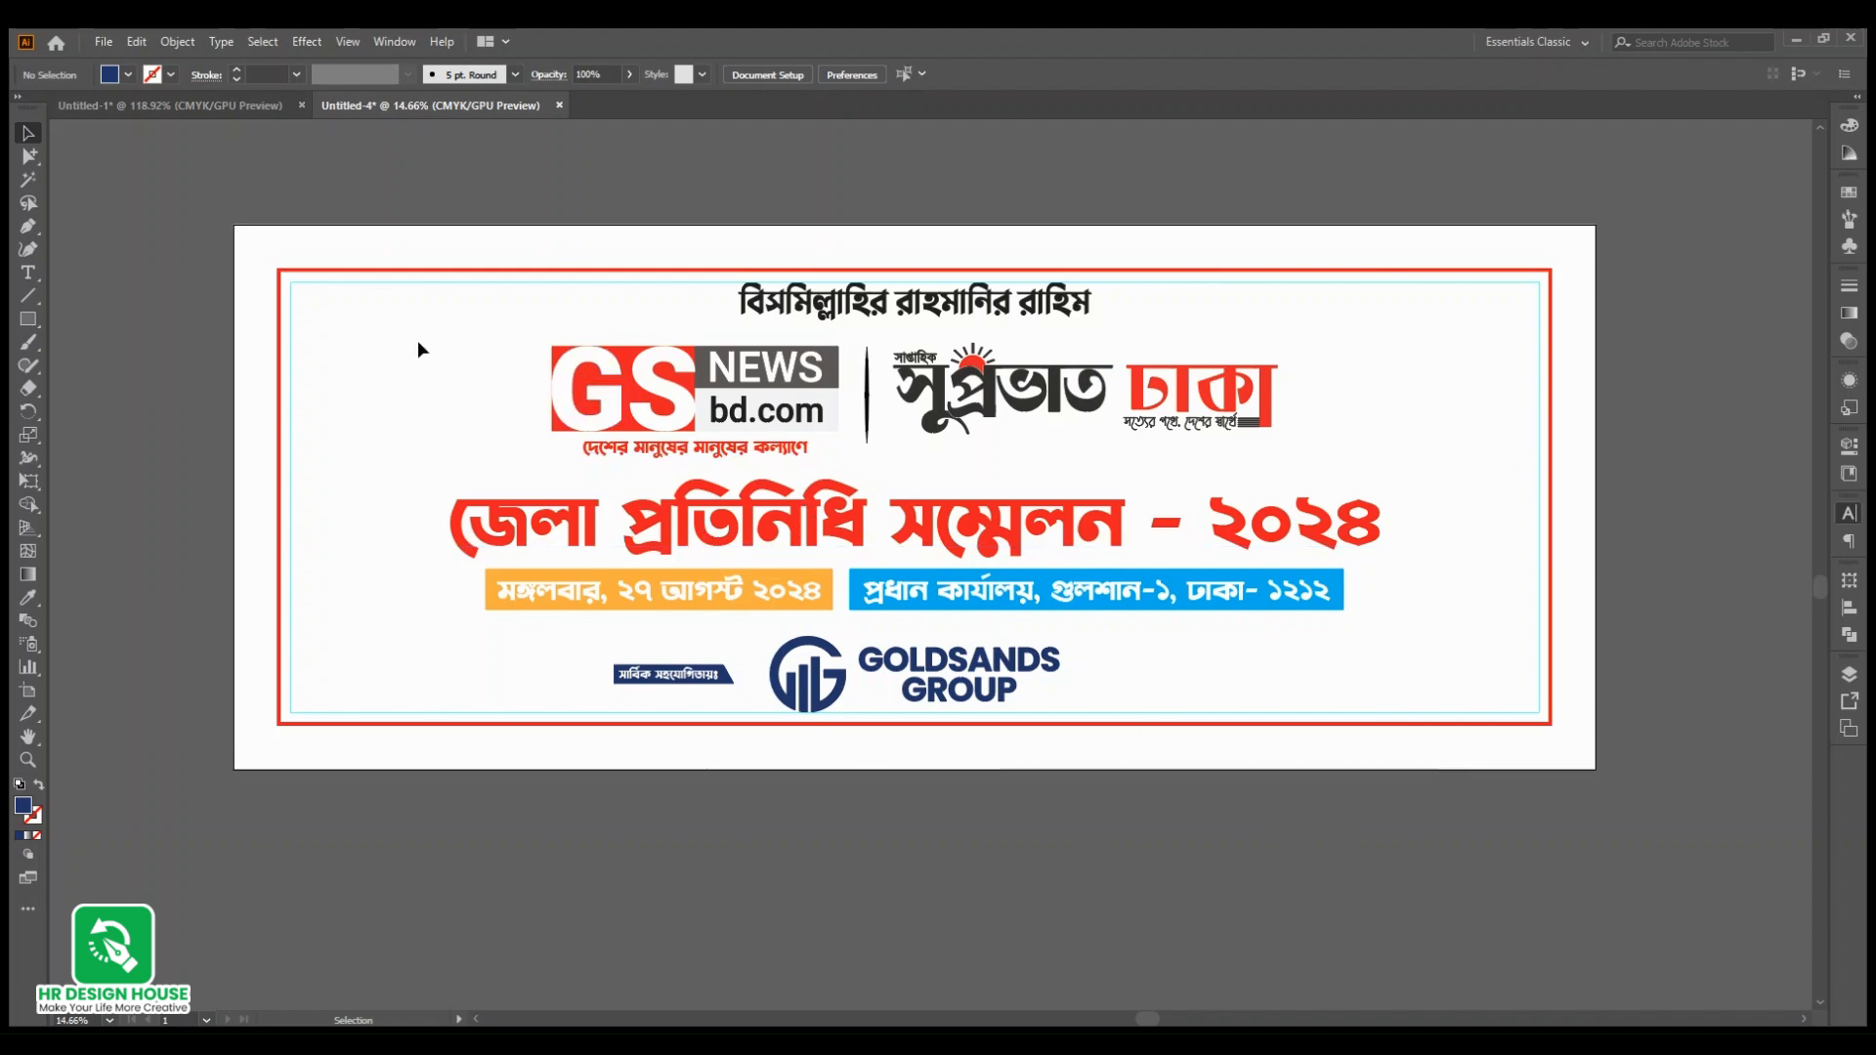
Step: Cut the light grey streaked background image from the Untitled-1 document and paste it into the Untitled-4 banner
left_click(223, 103)
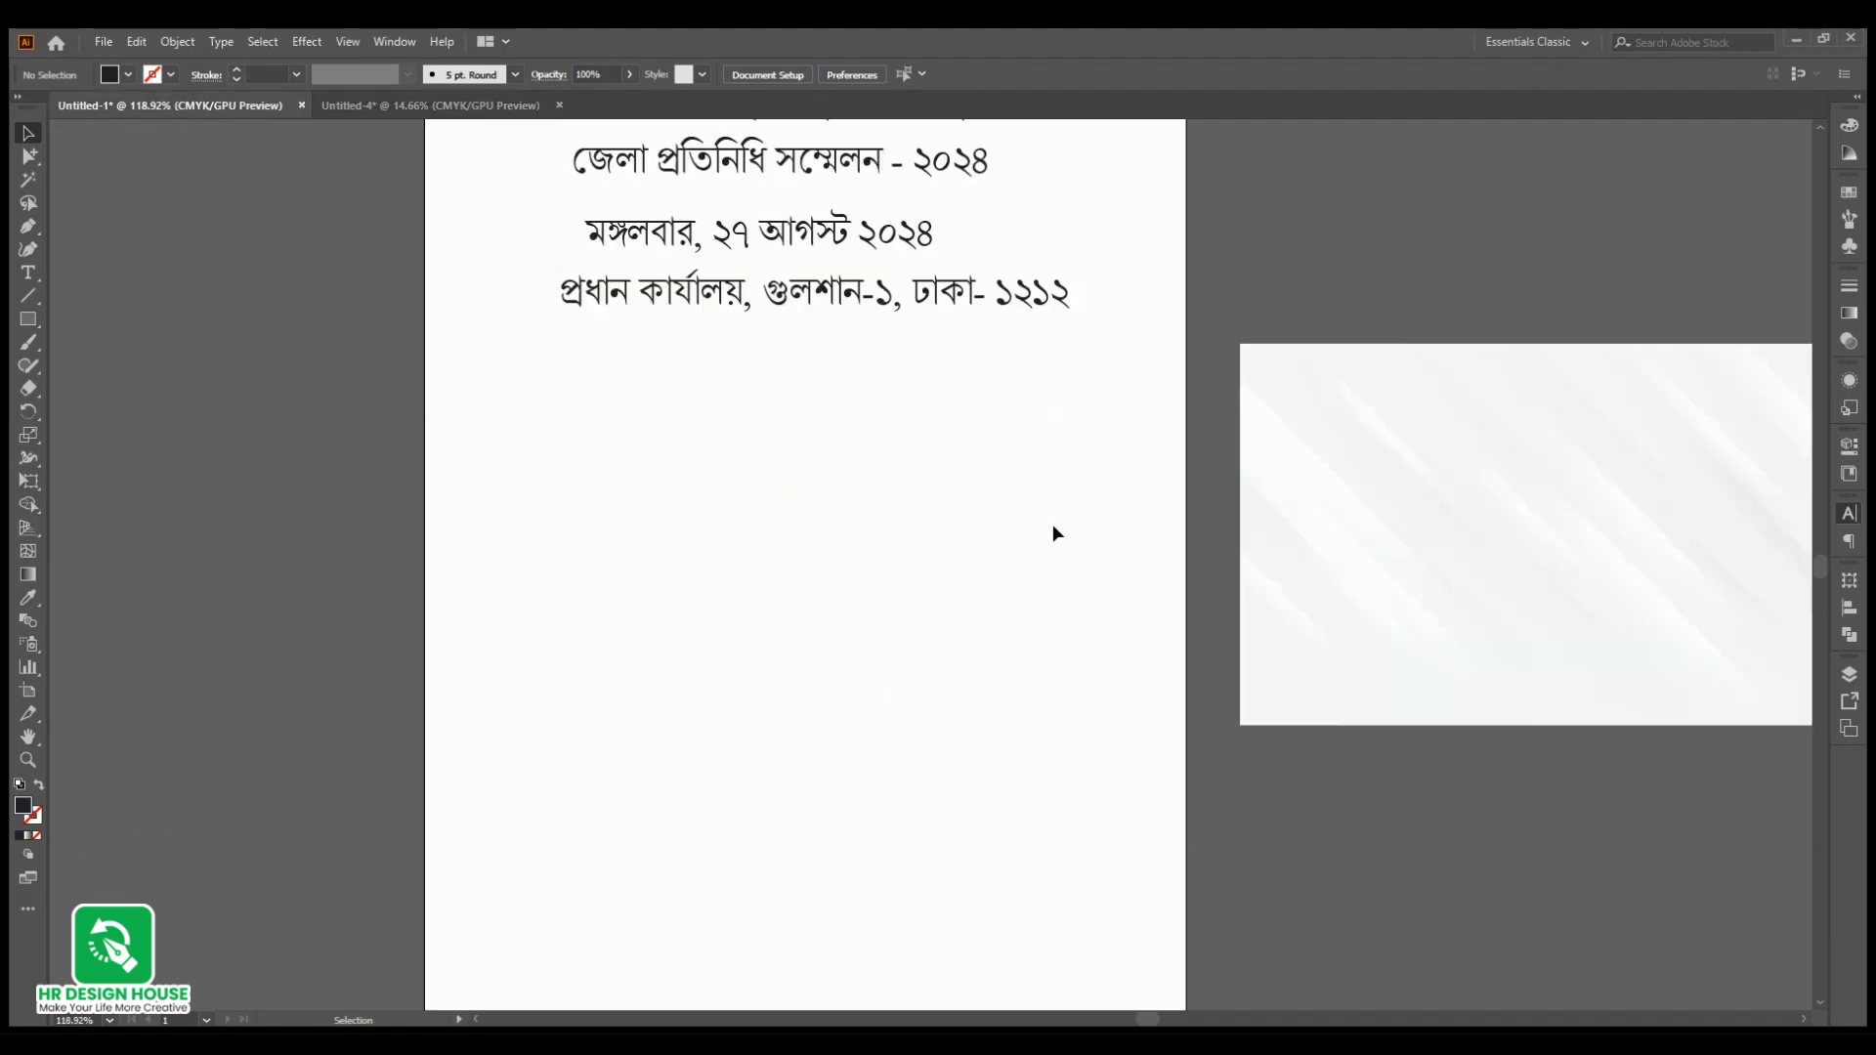
scroll(1379, 647, "down", 1)
left_click(1248, 611)
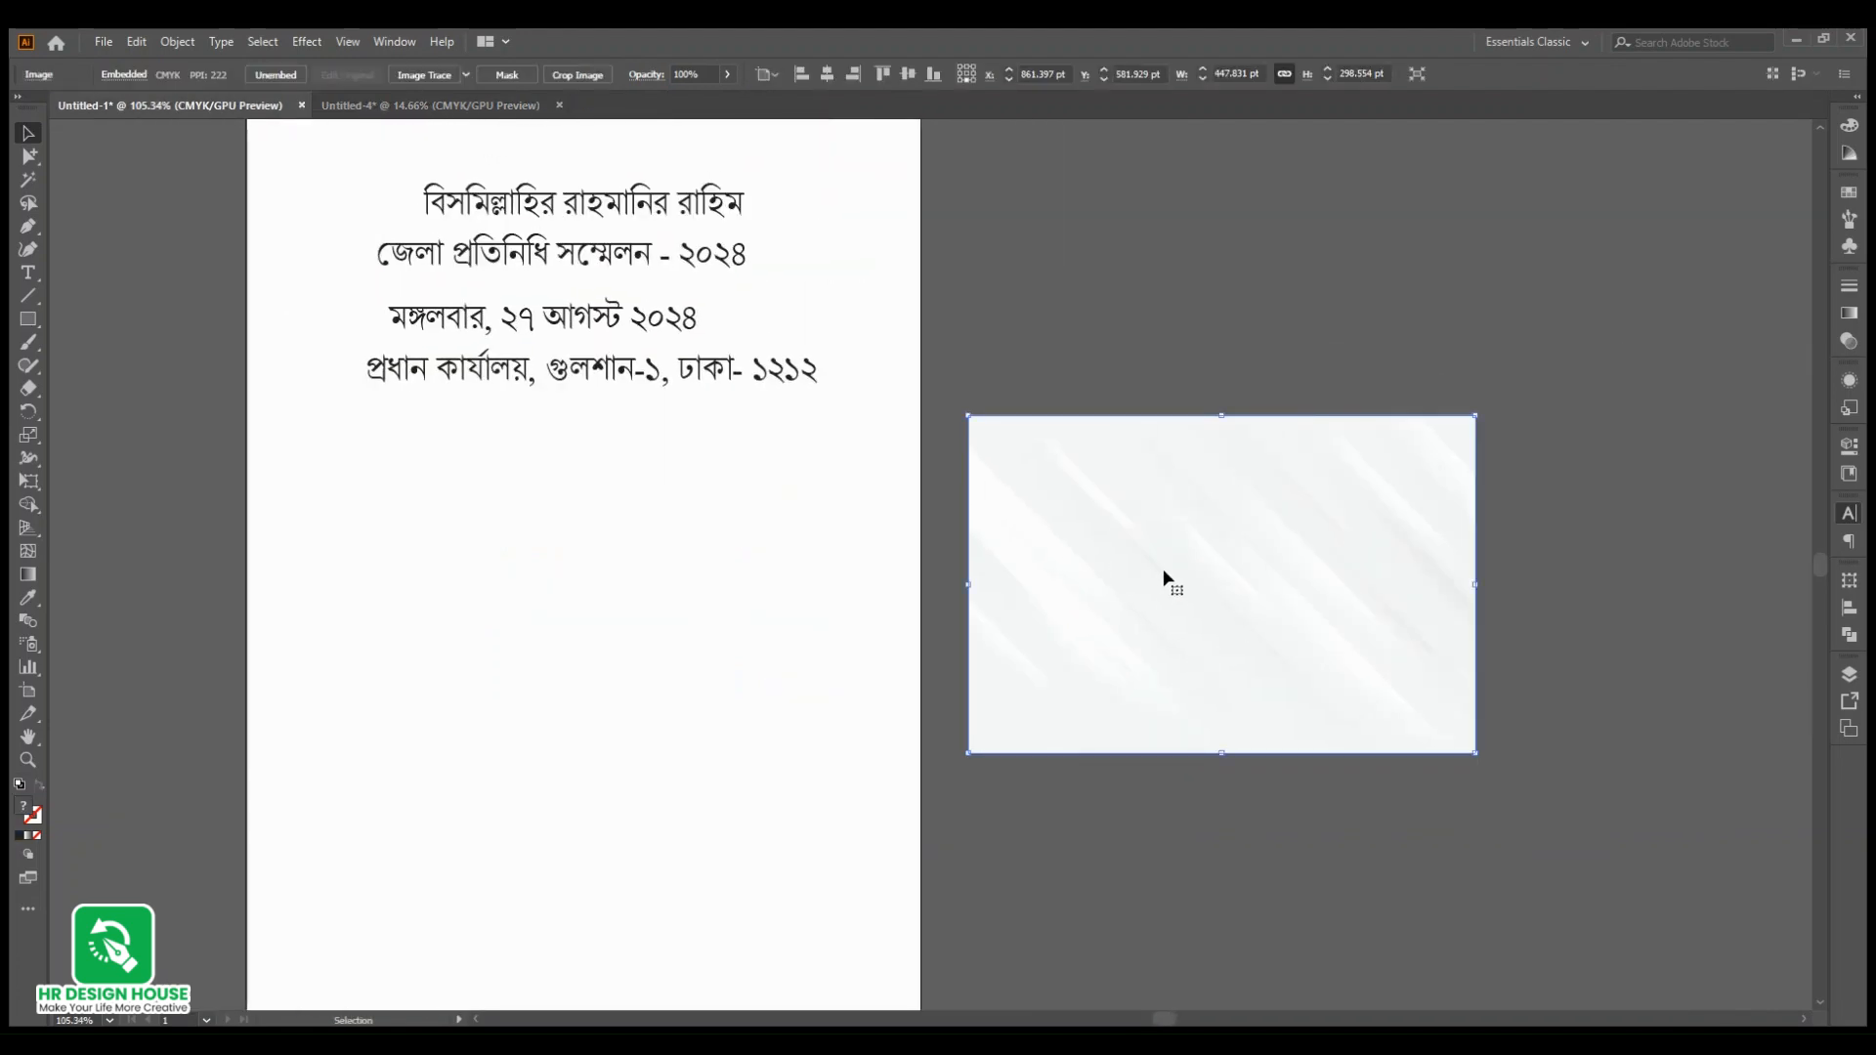
key("Delete")
left_click(473, 106)
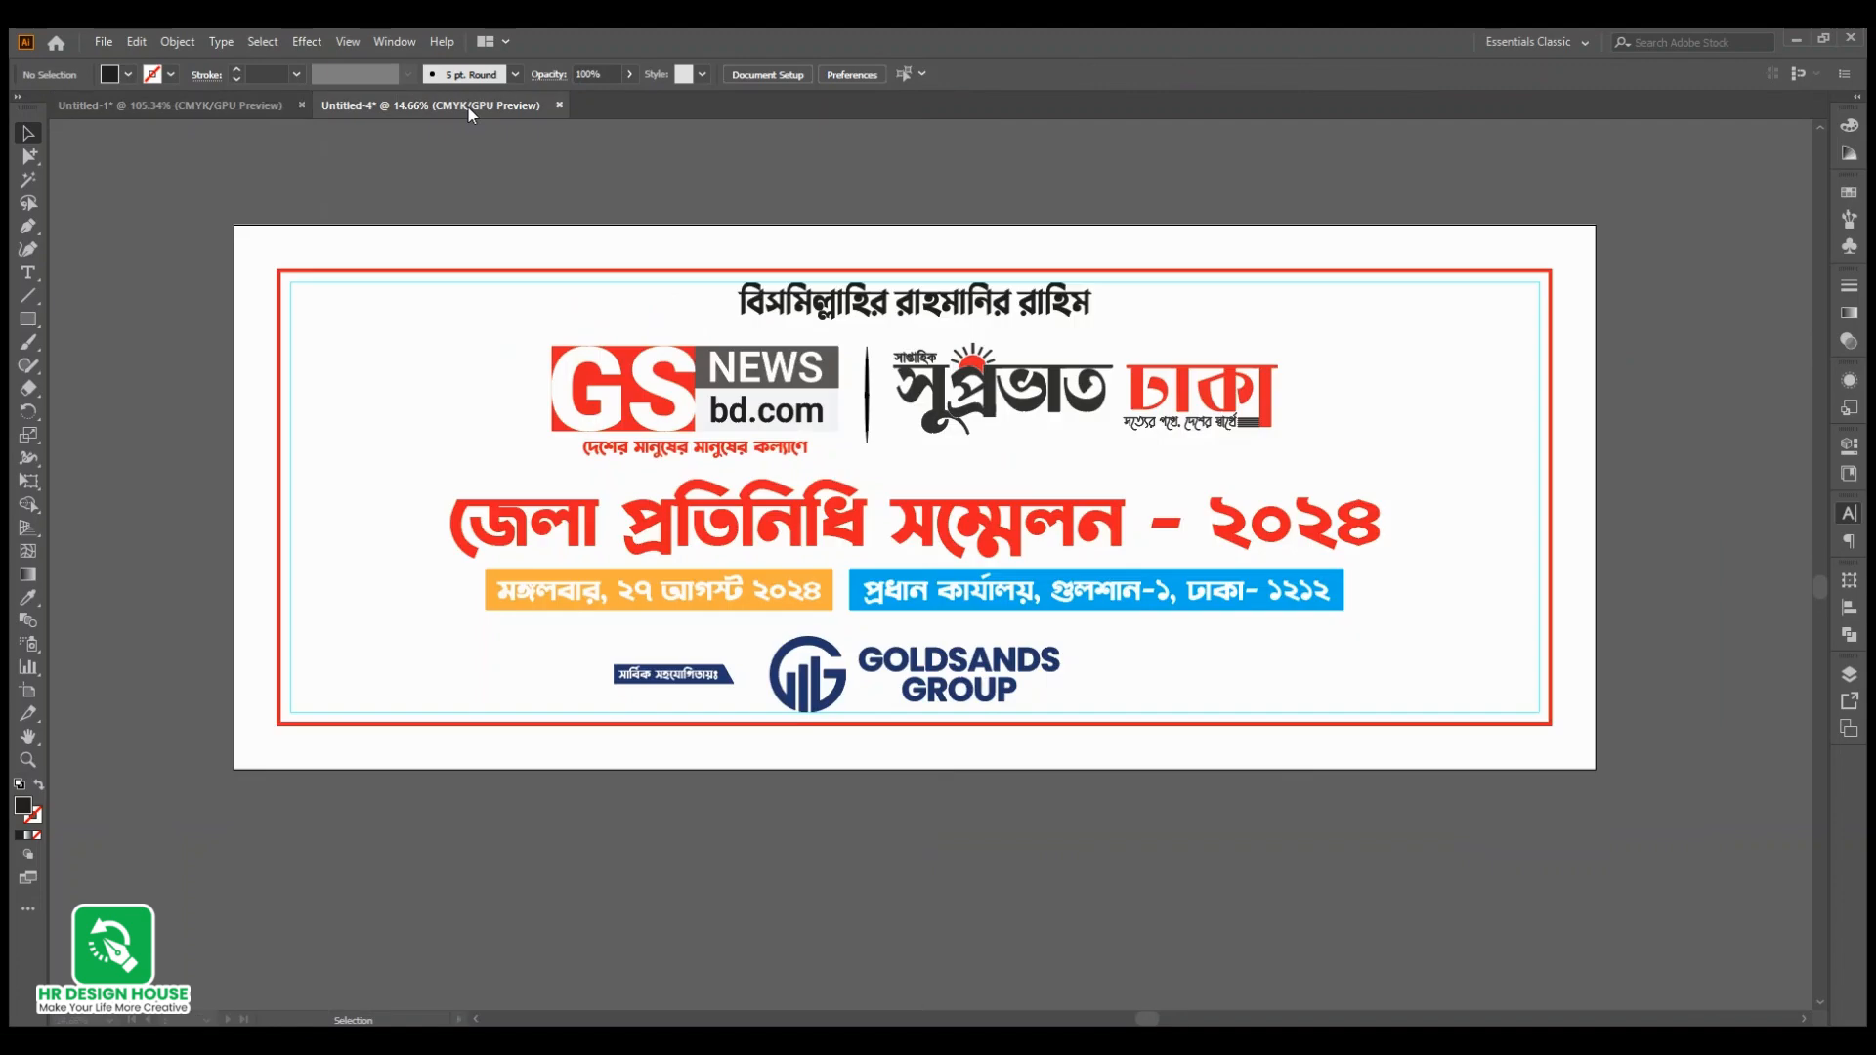
left_click(1308, 669, "alt")
key("ctrl+v")
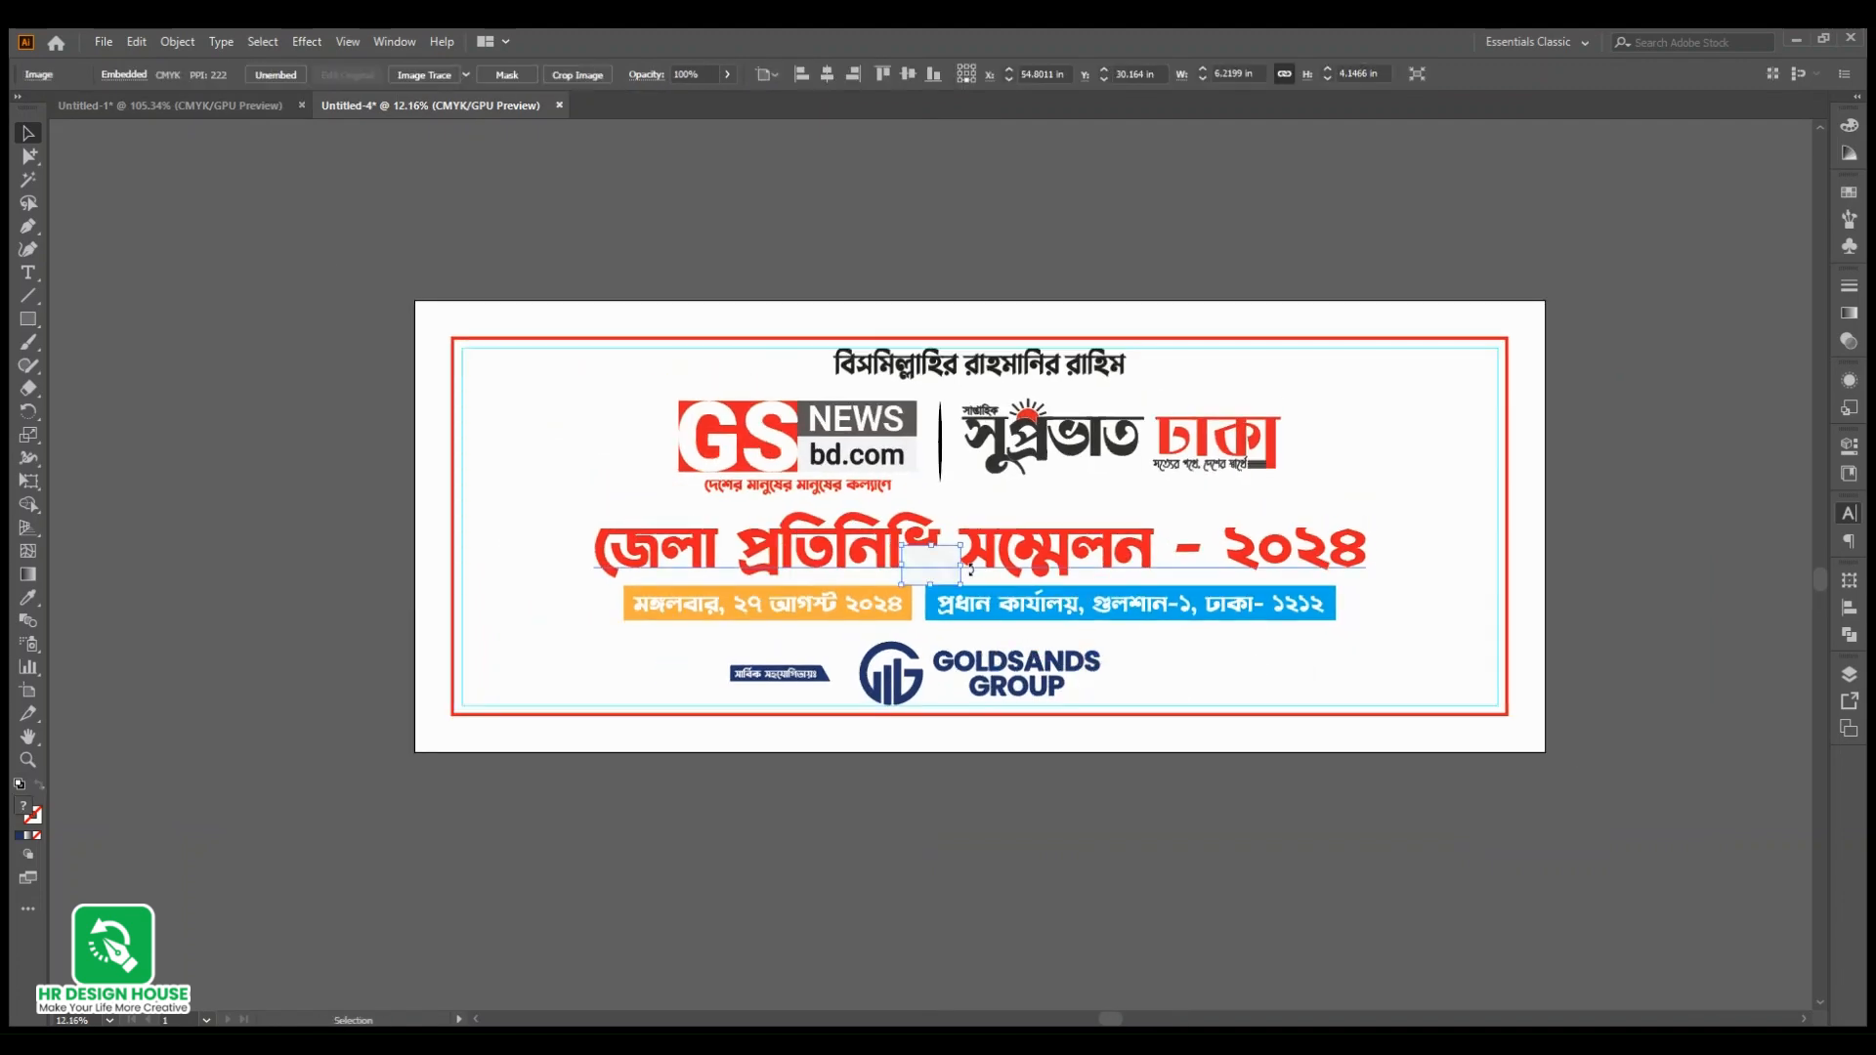
Step: Enlarge the background image to about 121 × 81 in and position it to cover the whole banner artboard
left_click_drag(955, 565, 1524, 672)
left_click_drag(1227, 811, 1283, 800)
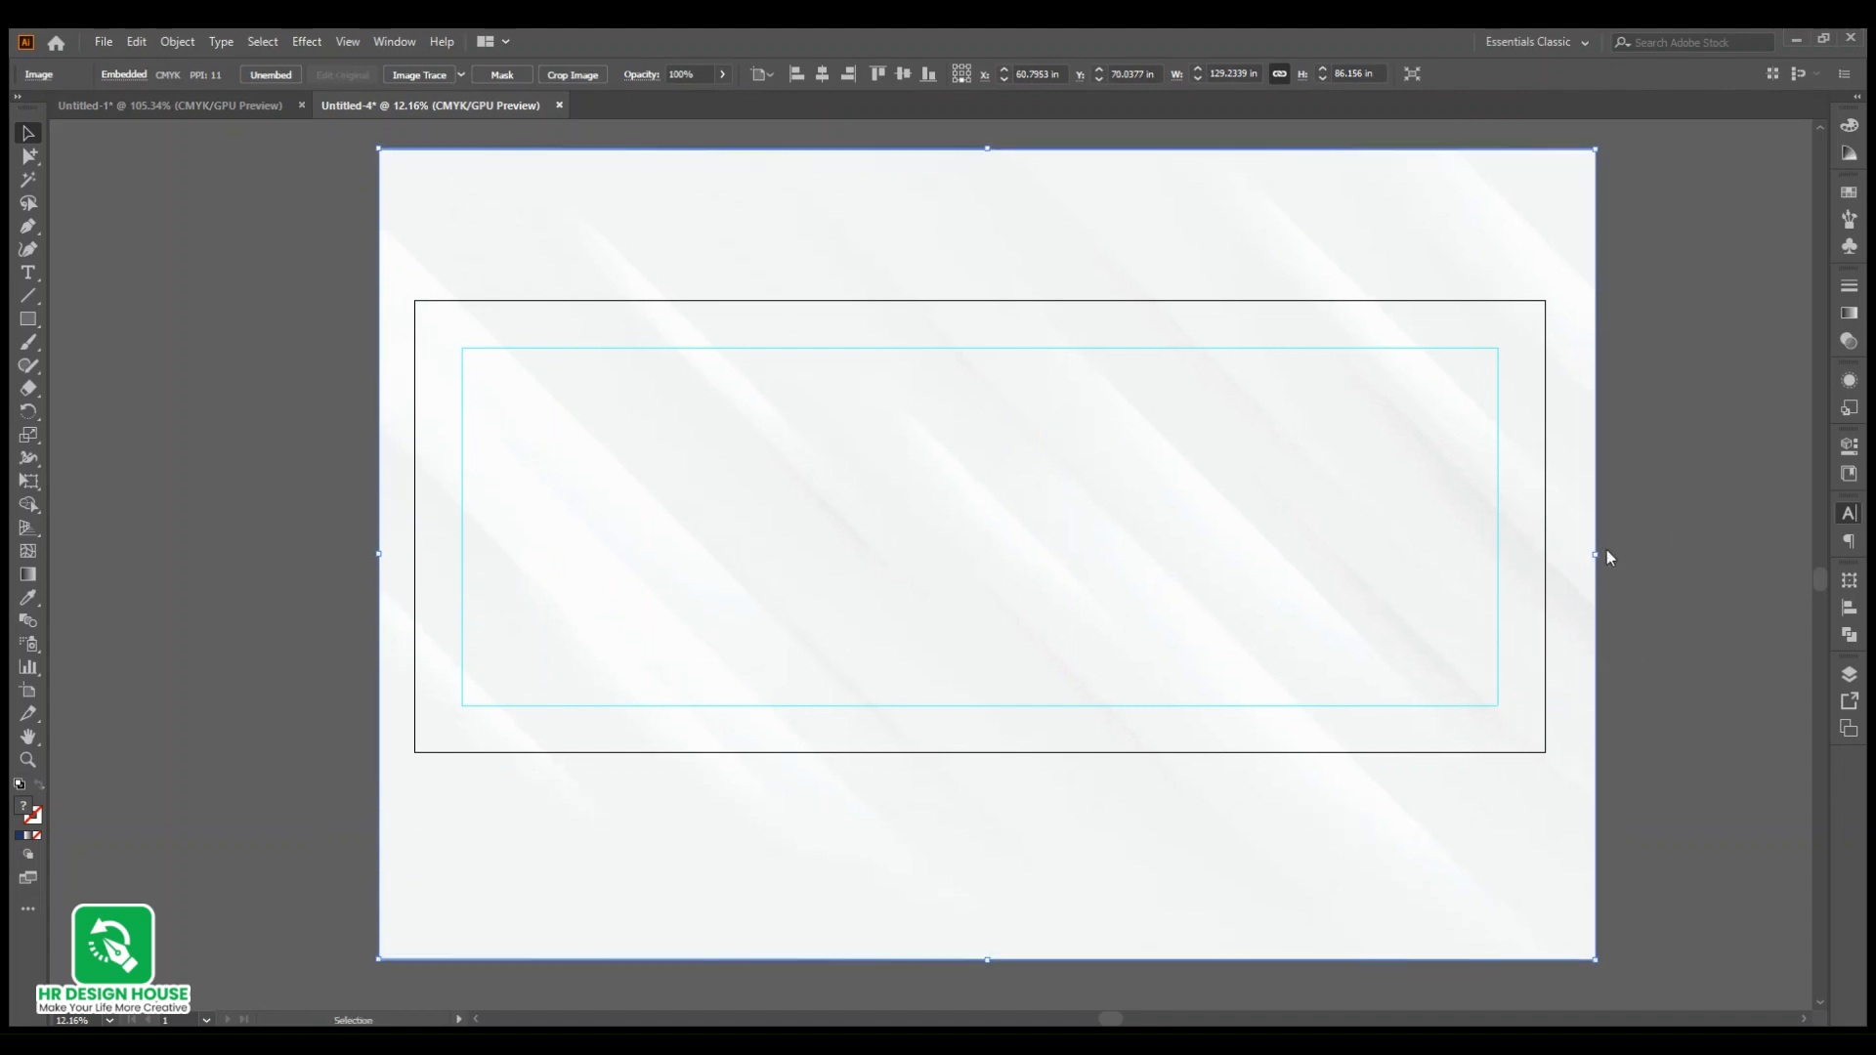
left_click_drag(1599, 554, 1554, 544)
left_click_drag(1386, 587, 1386, 631)
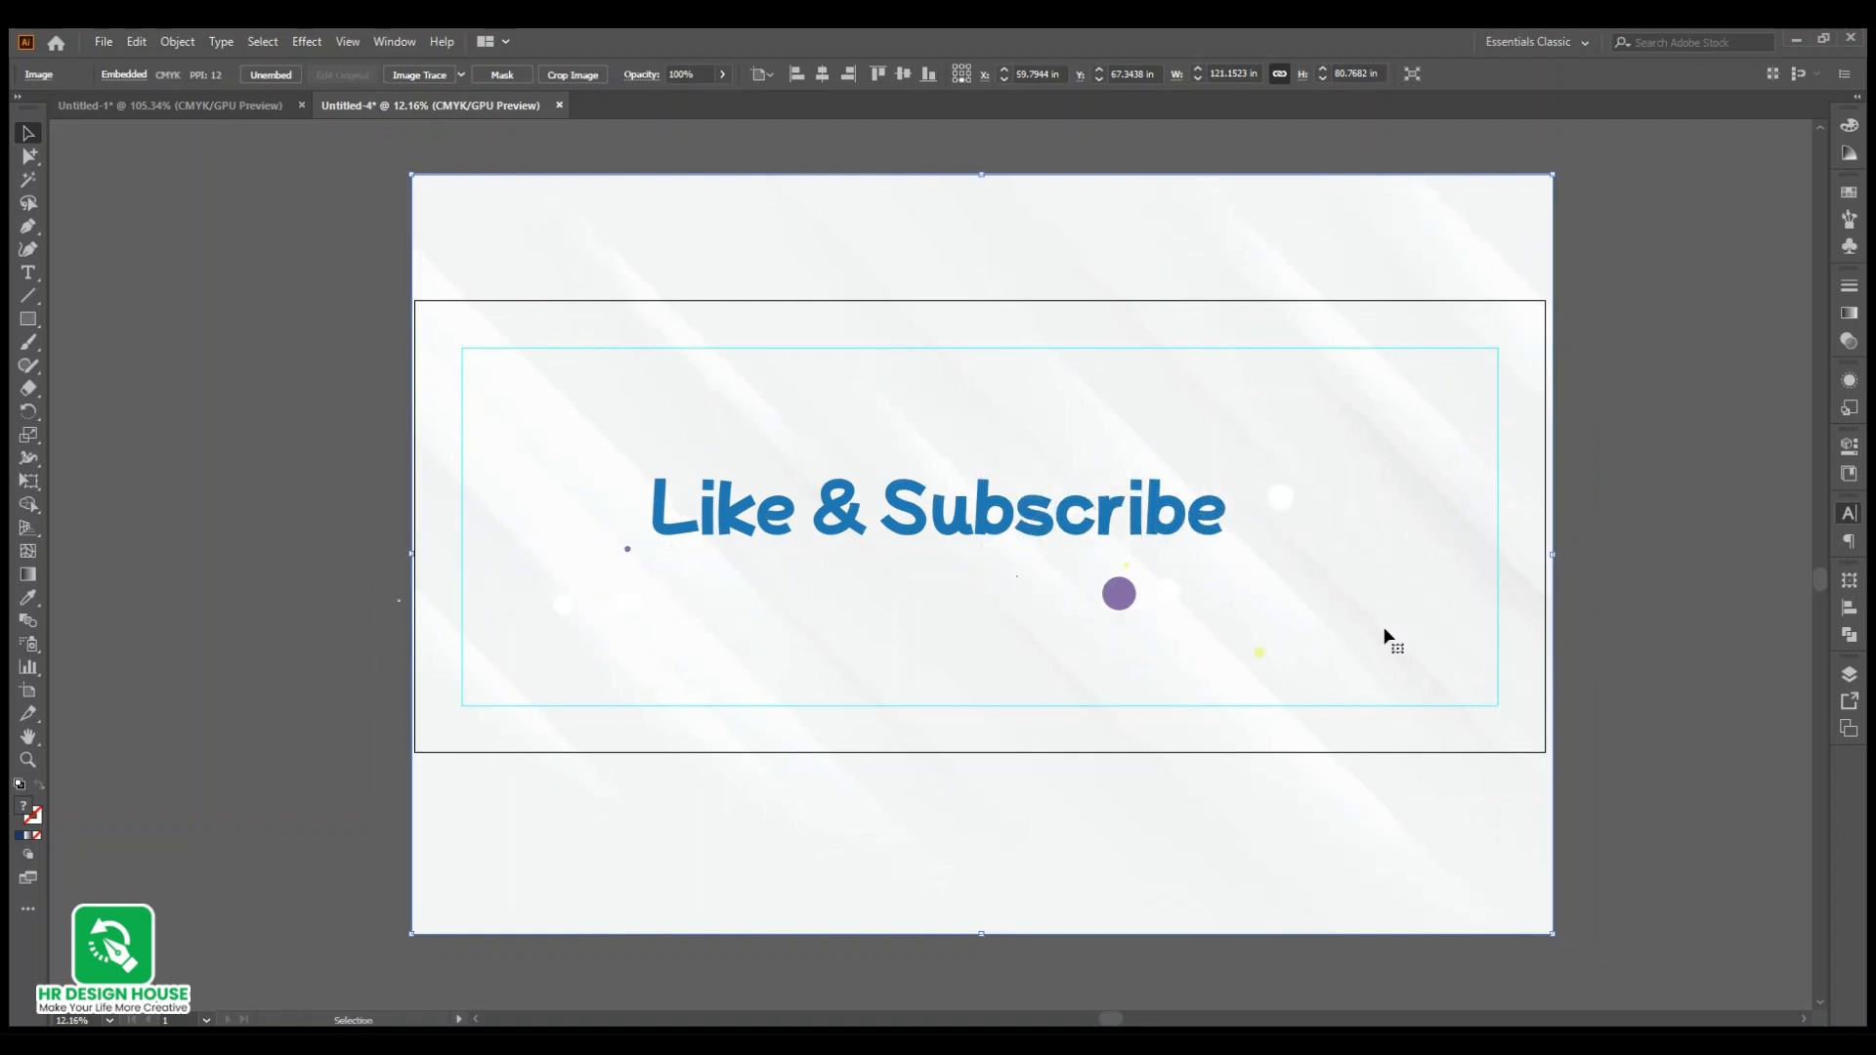
left_click_drag(1314, 568, 1306, 567)
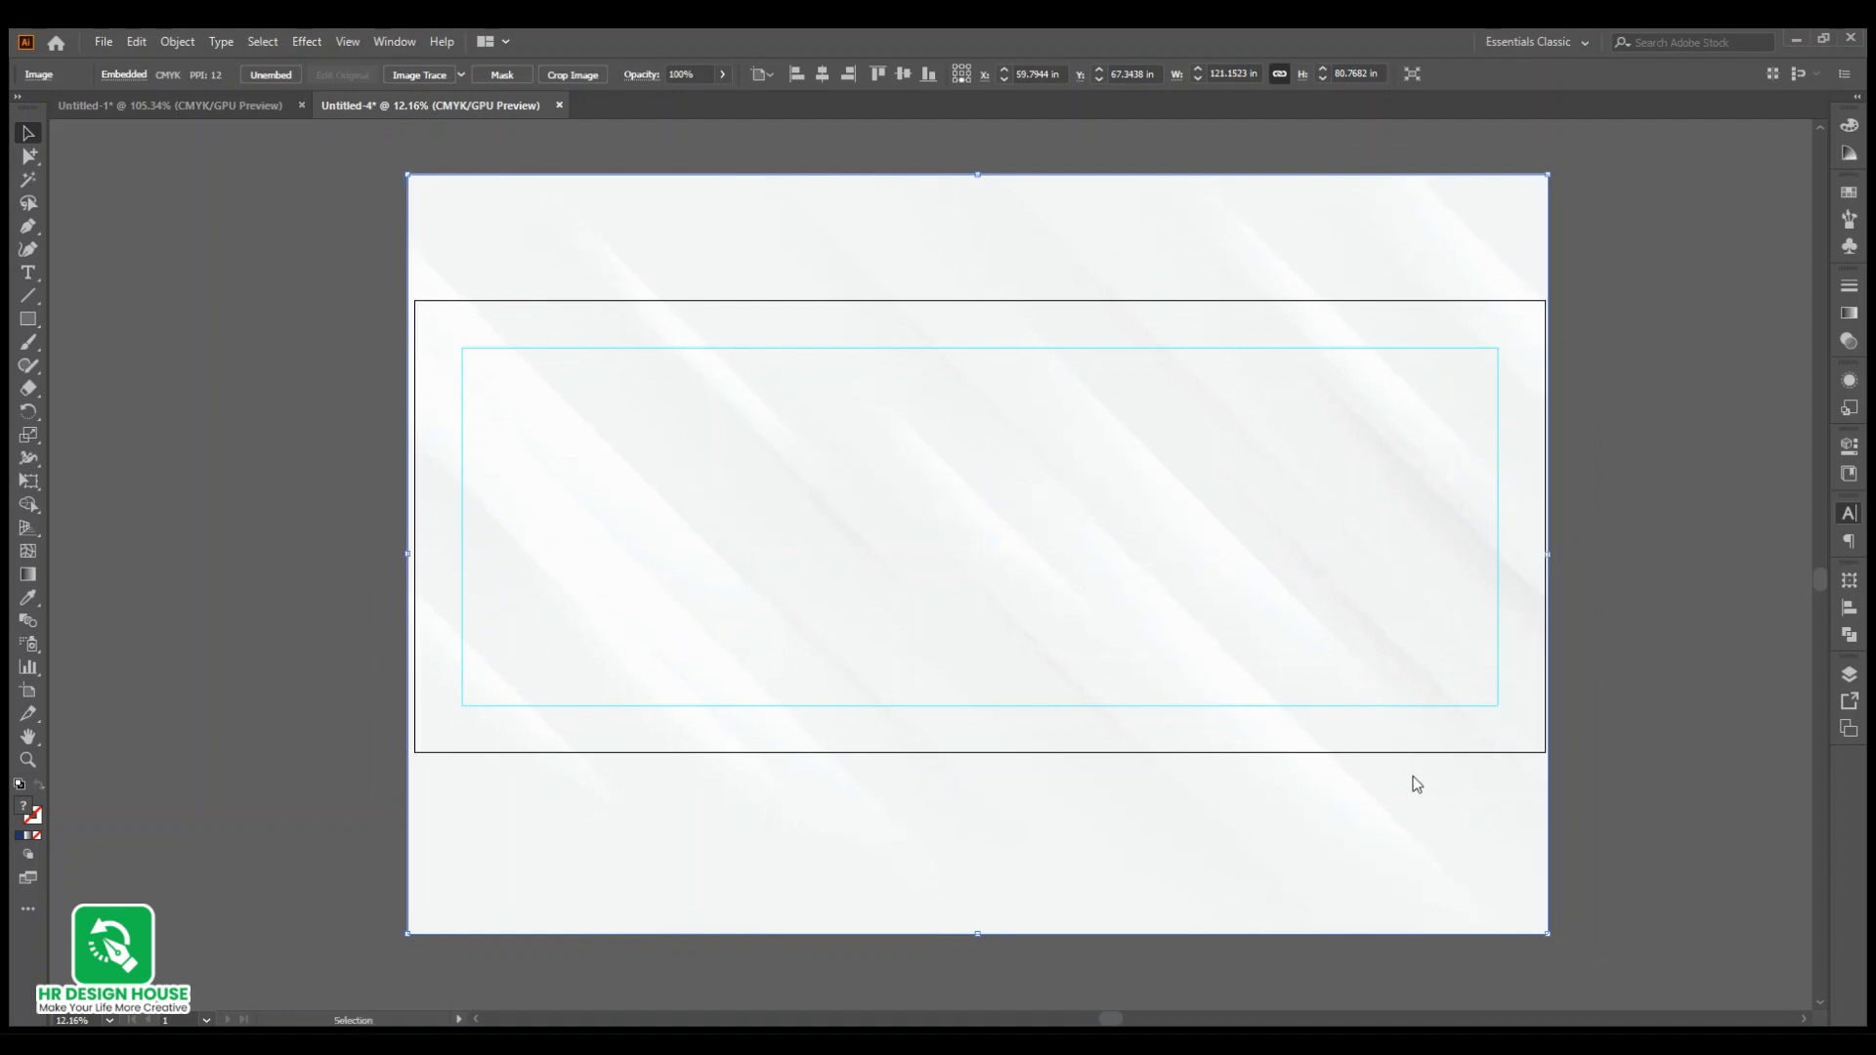
Step: Send the streaked background image behind all other artwork on the banner
key("ctrl+shift+bracketleft")
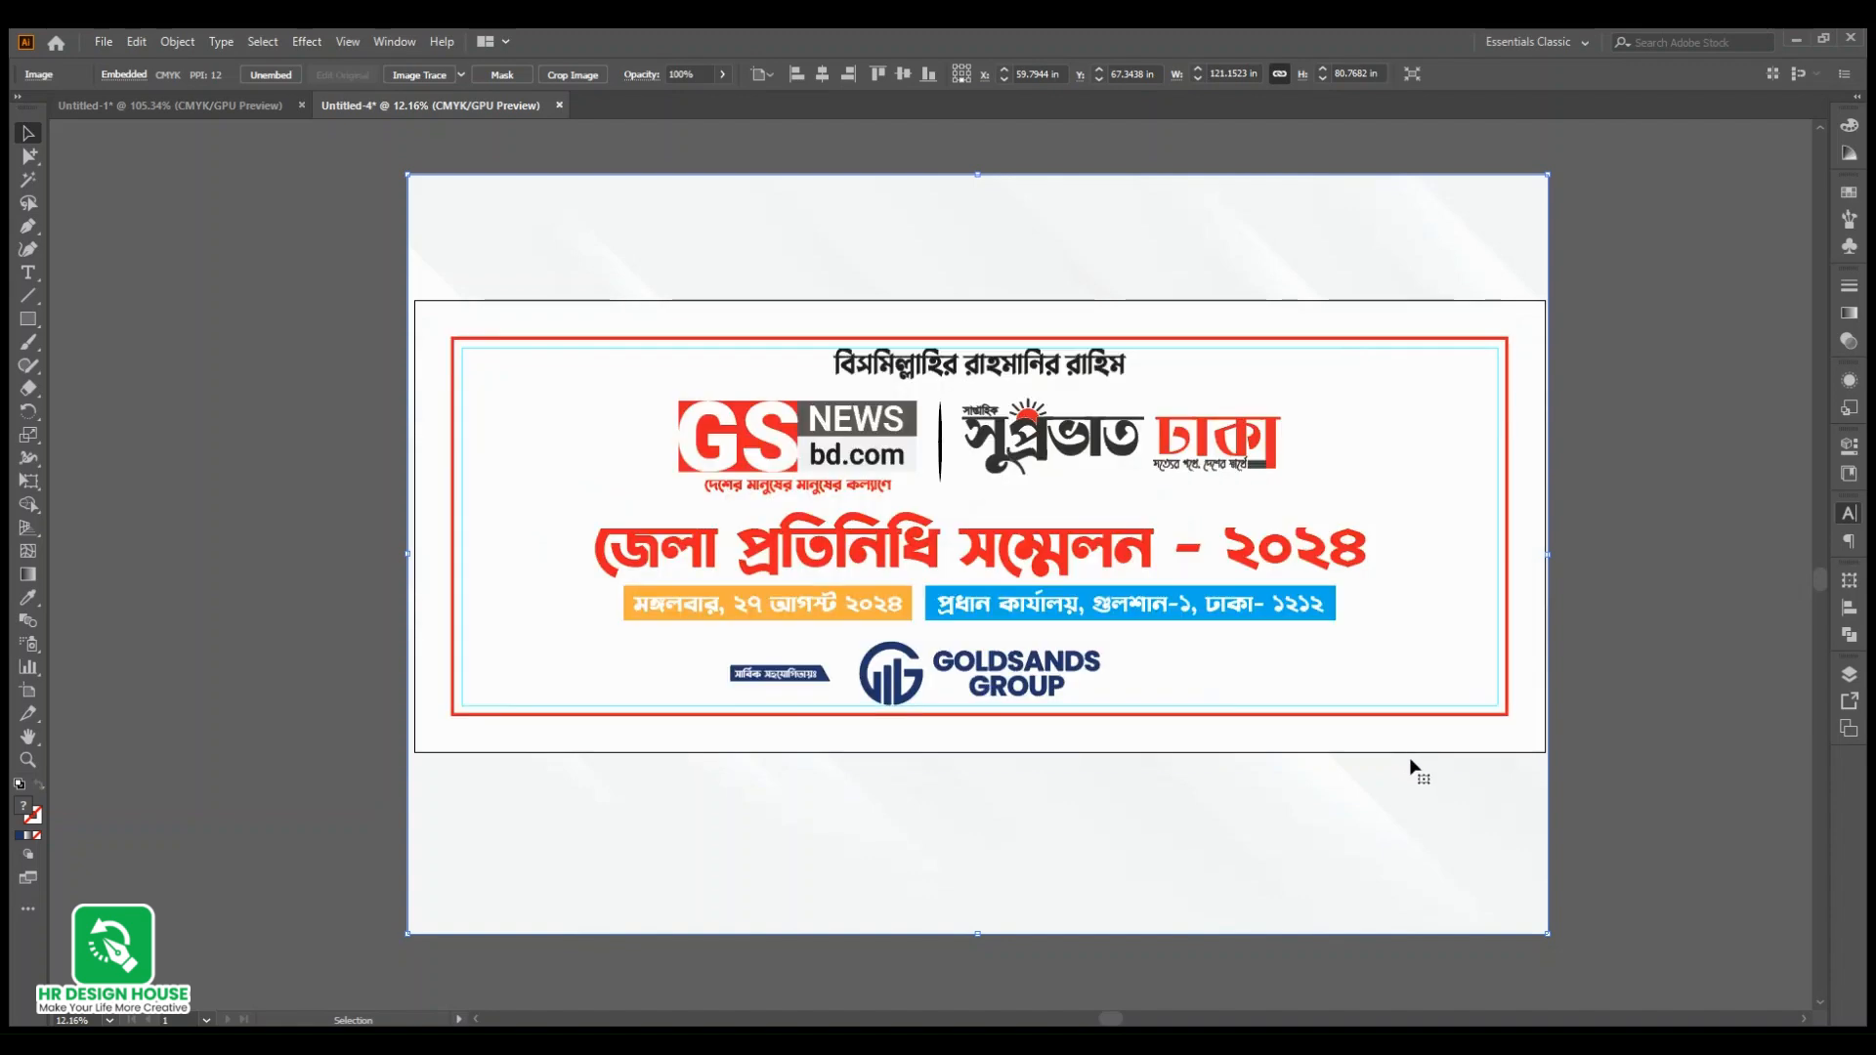
left_click(1589, 819)
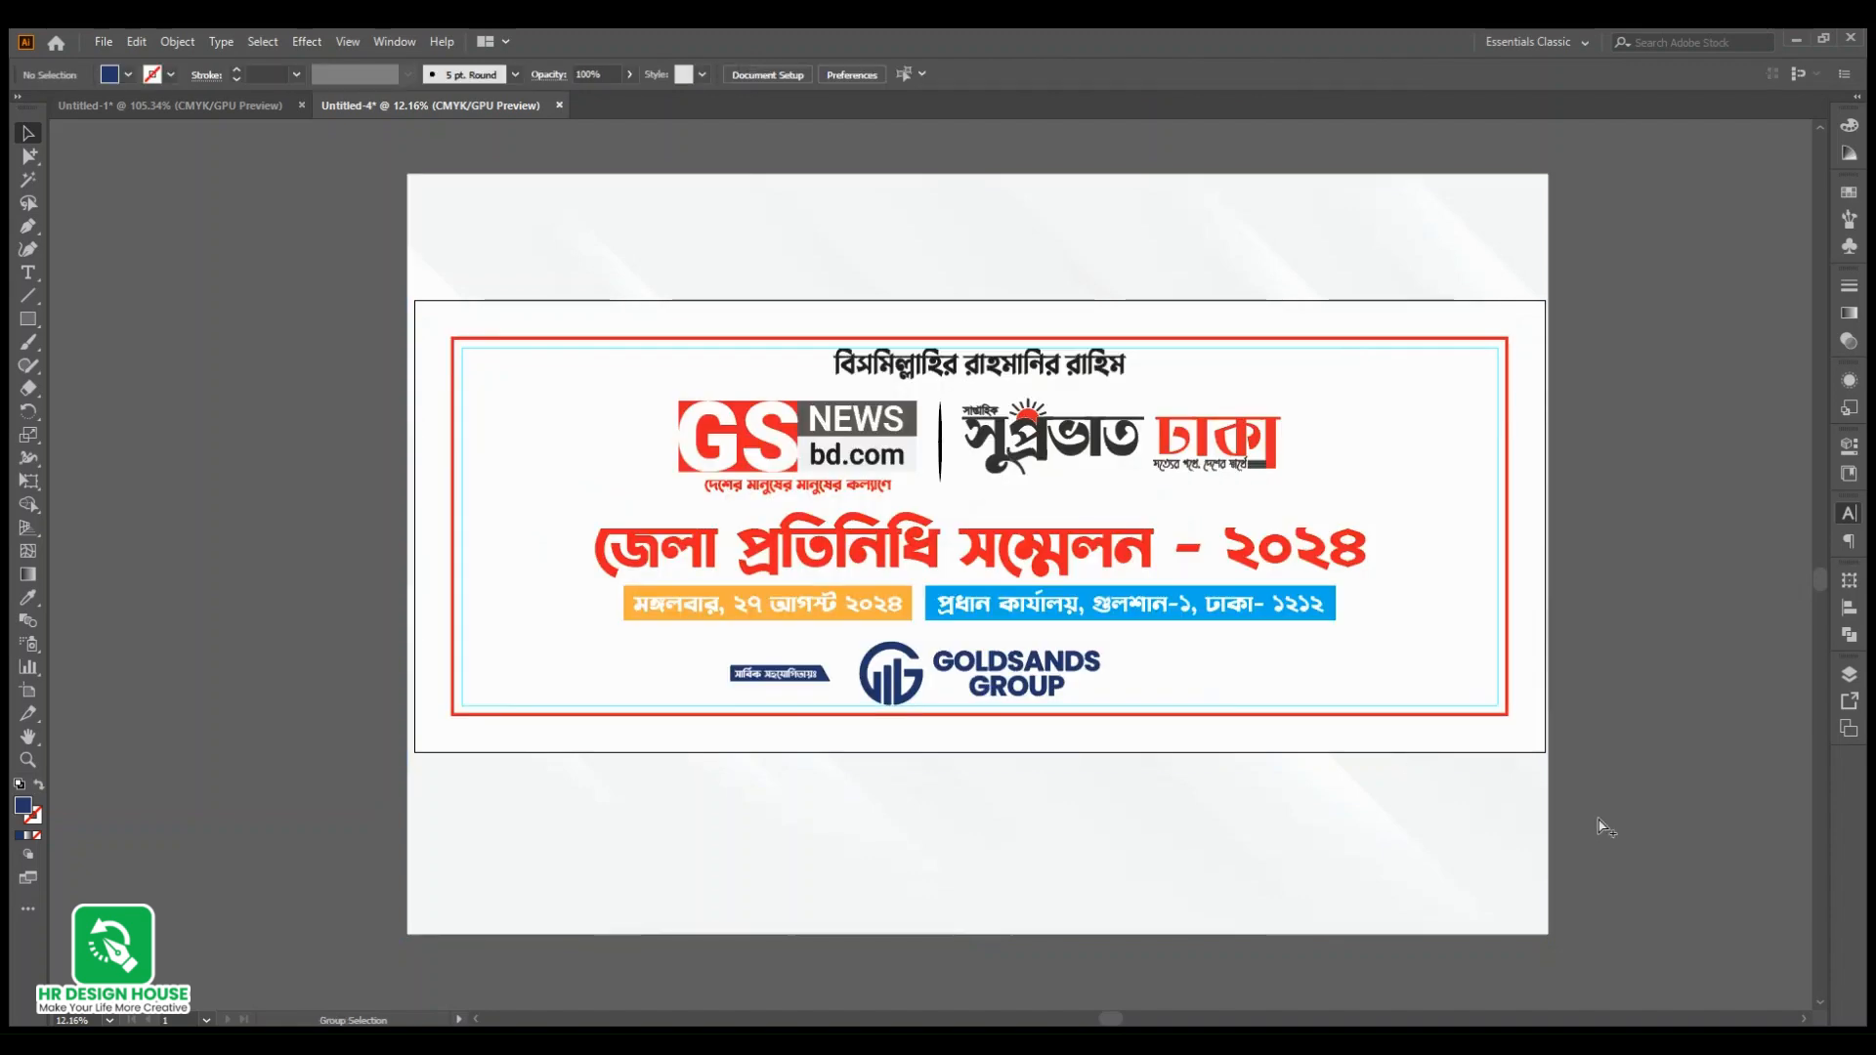
key("v")
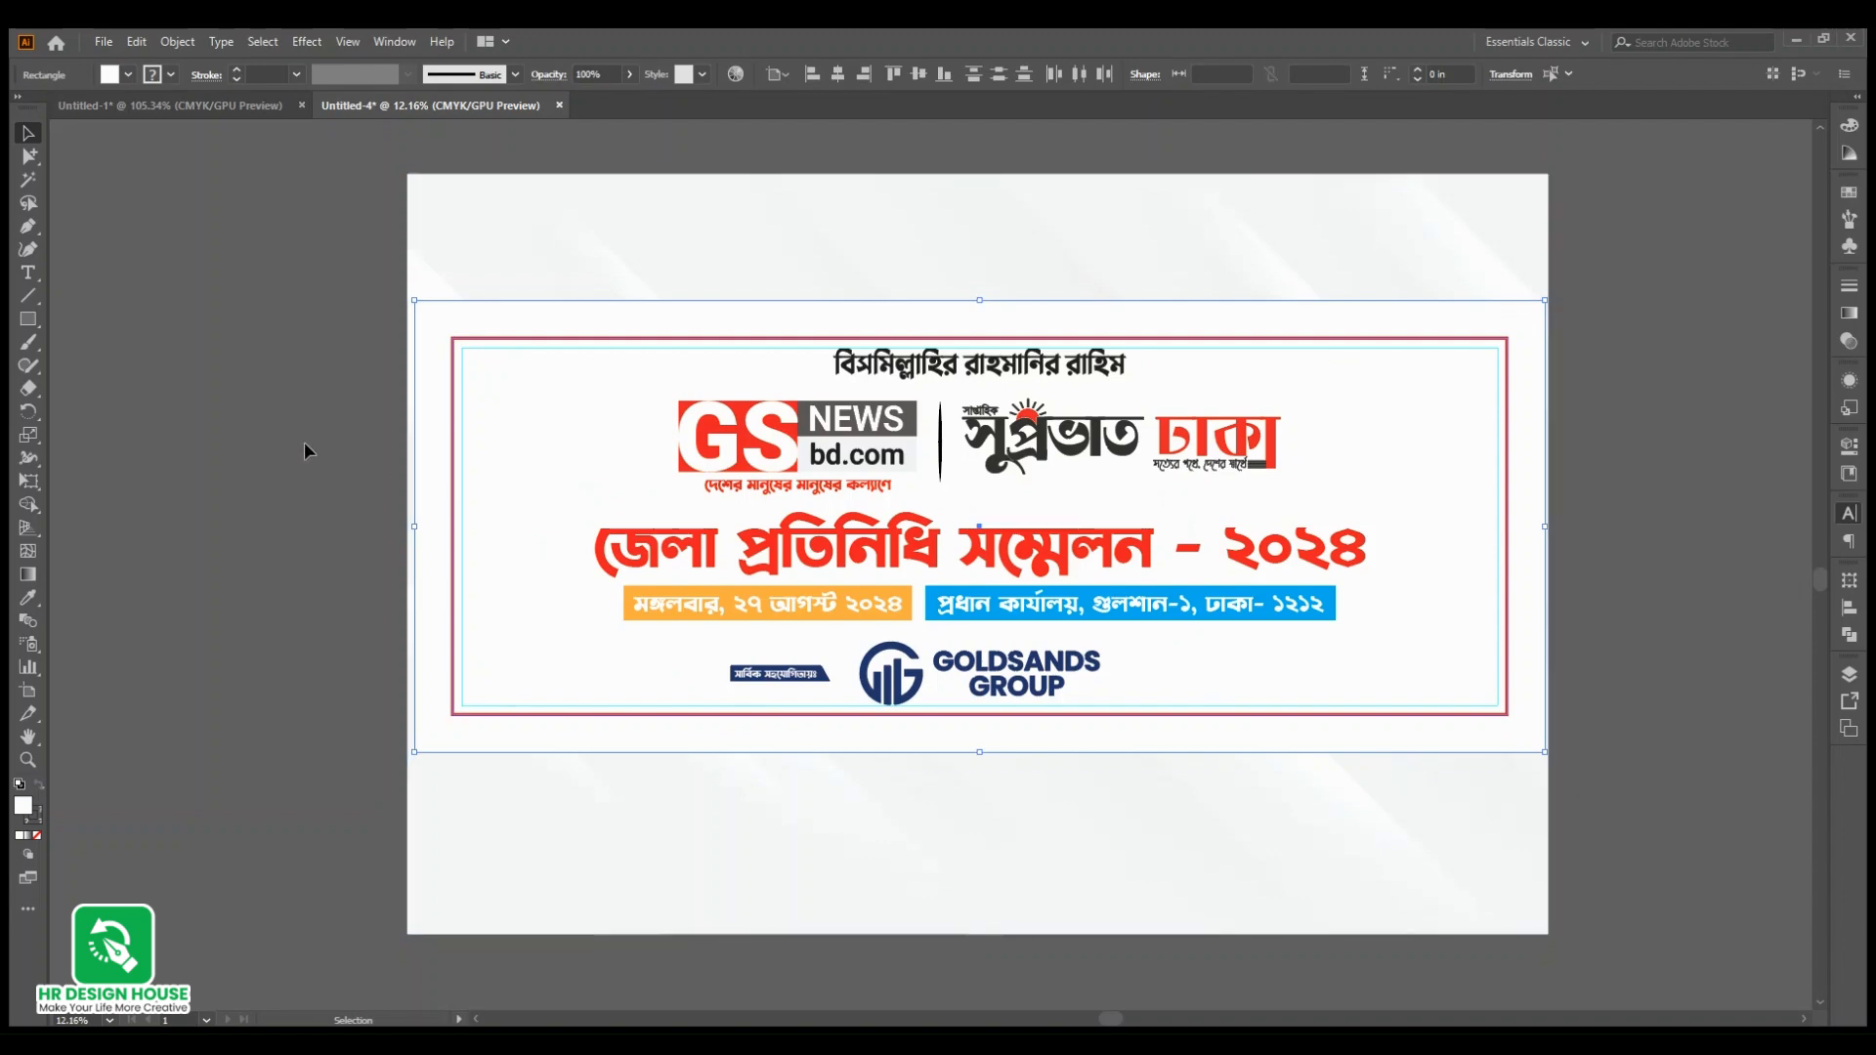
Step: Clip the background image to the white 120 × 48 in banner rectangle with a clipping mask
left_click(527, 421)
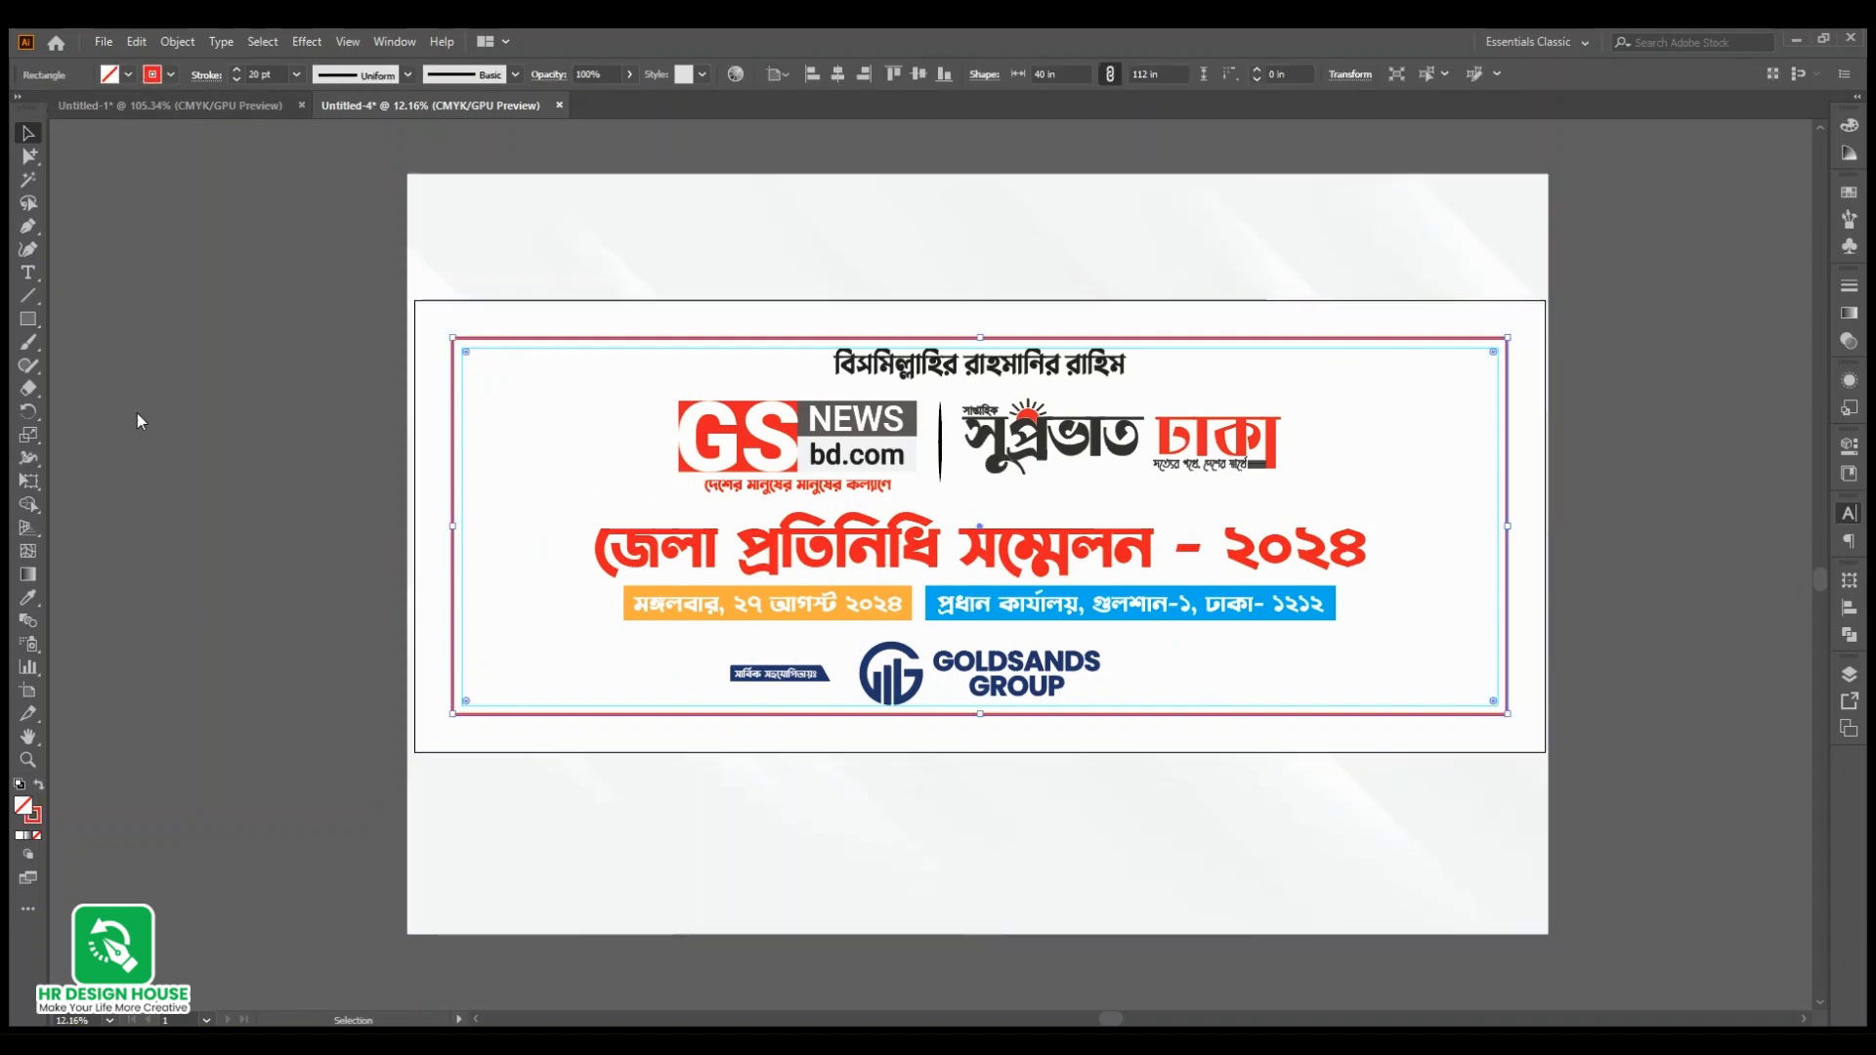
left_click(379, 450)
left_click(430, 450)
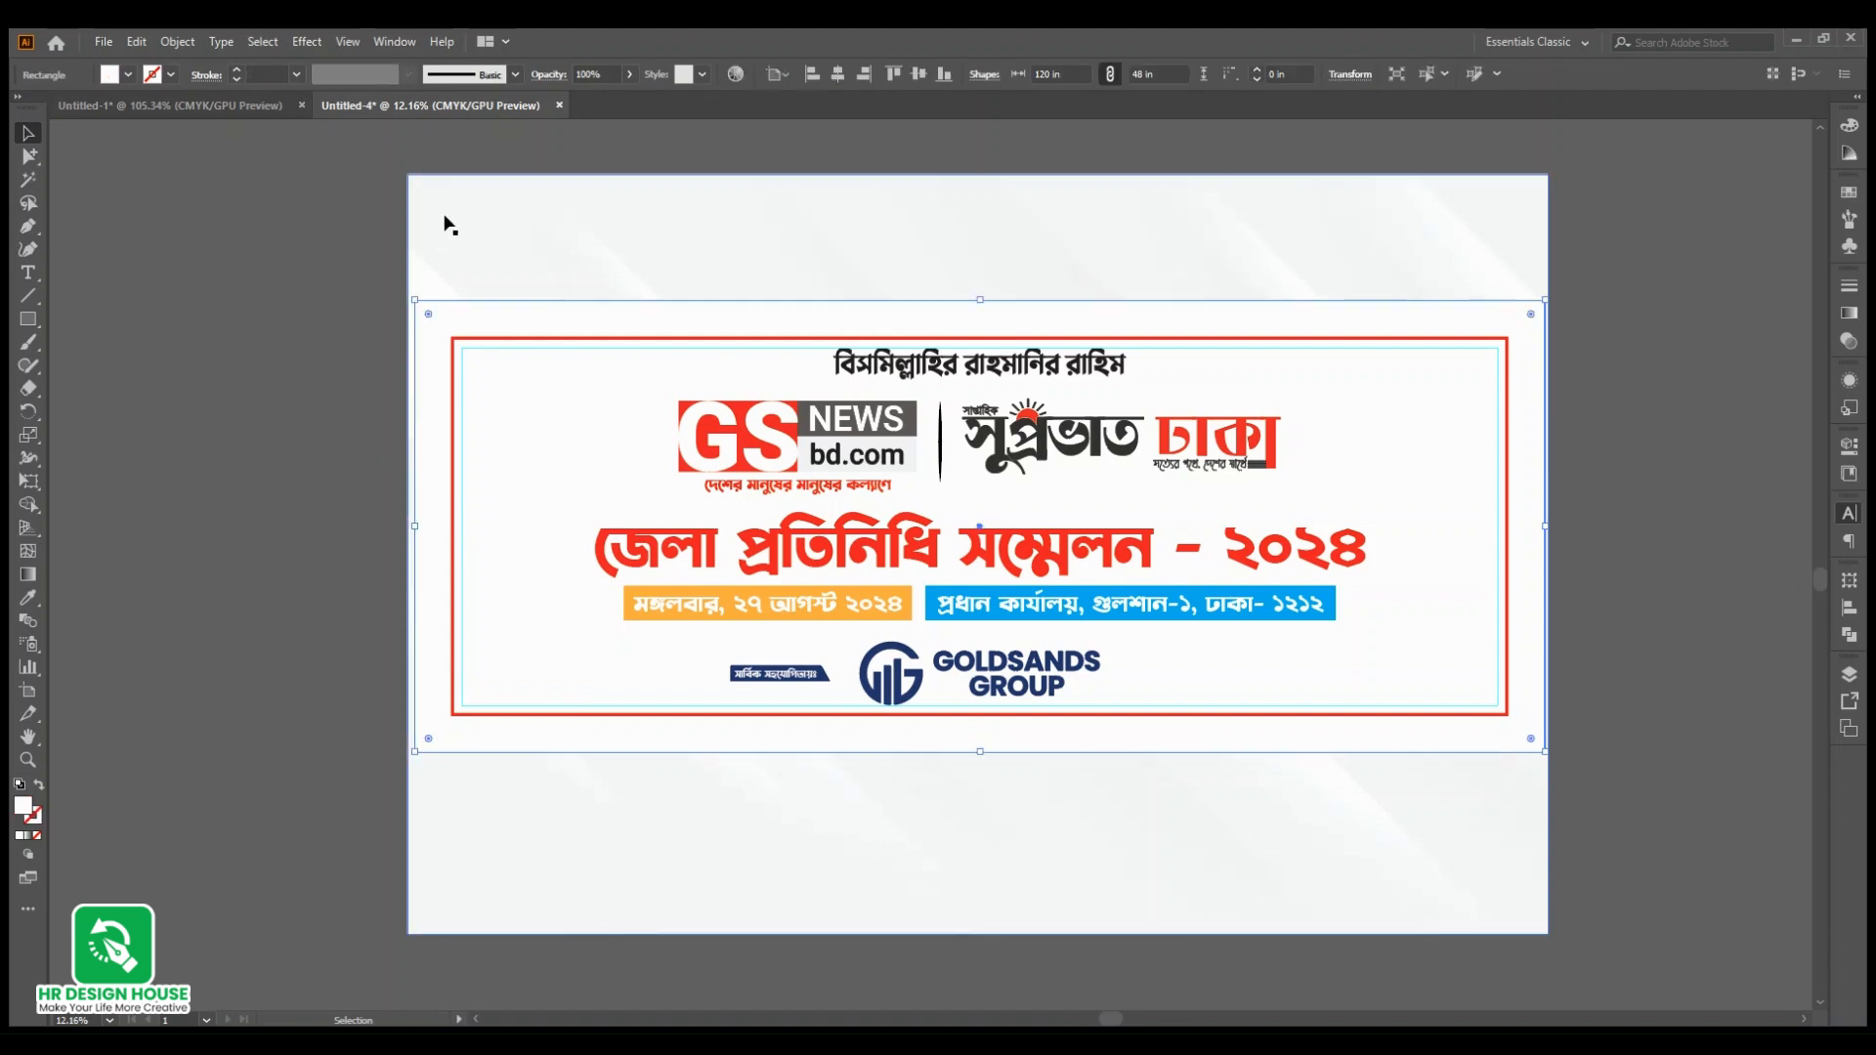
left_click(328, 295)
left_click(432, 330)
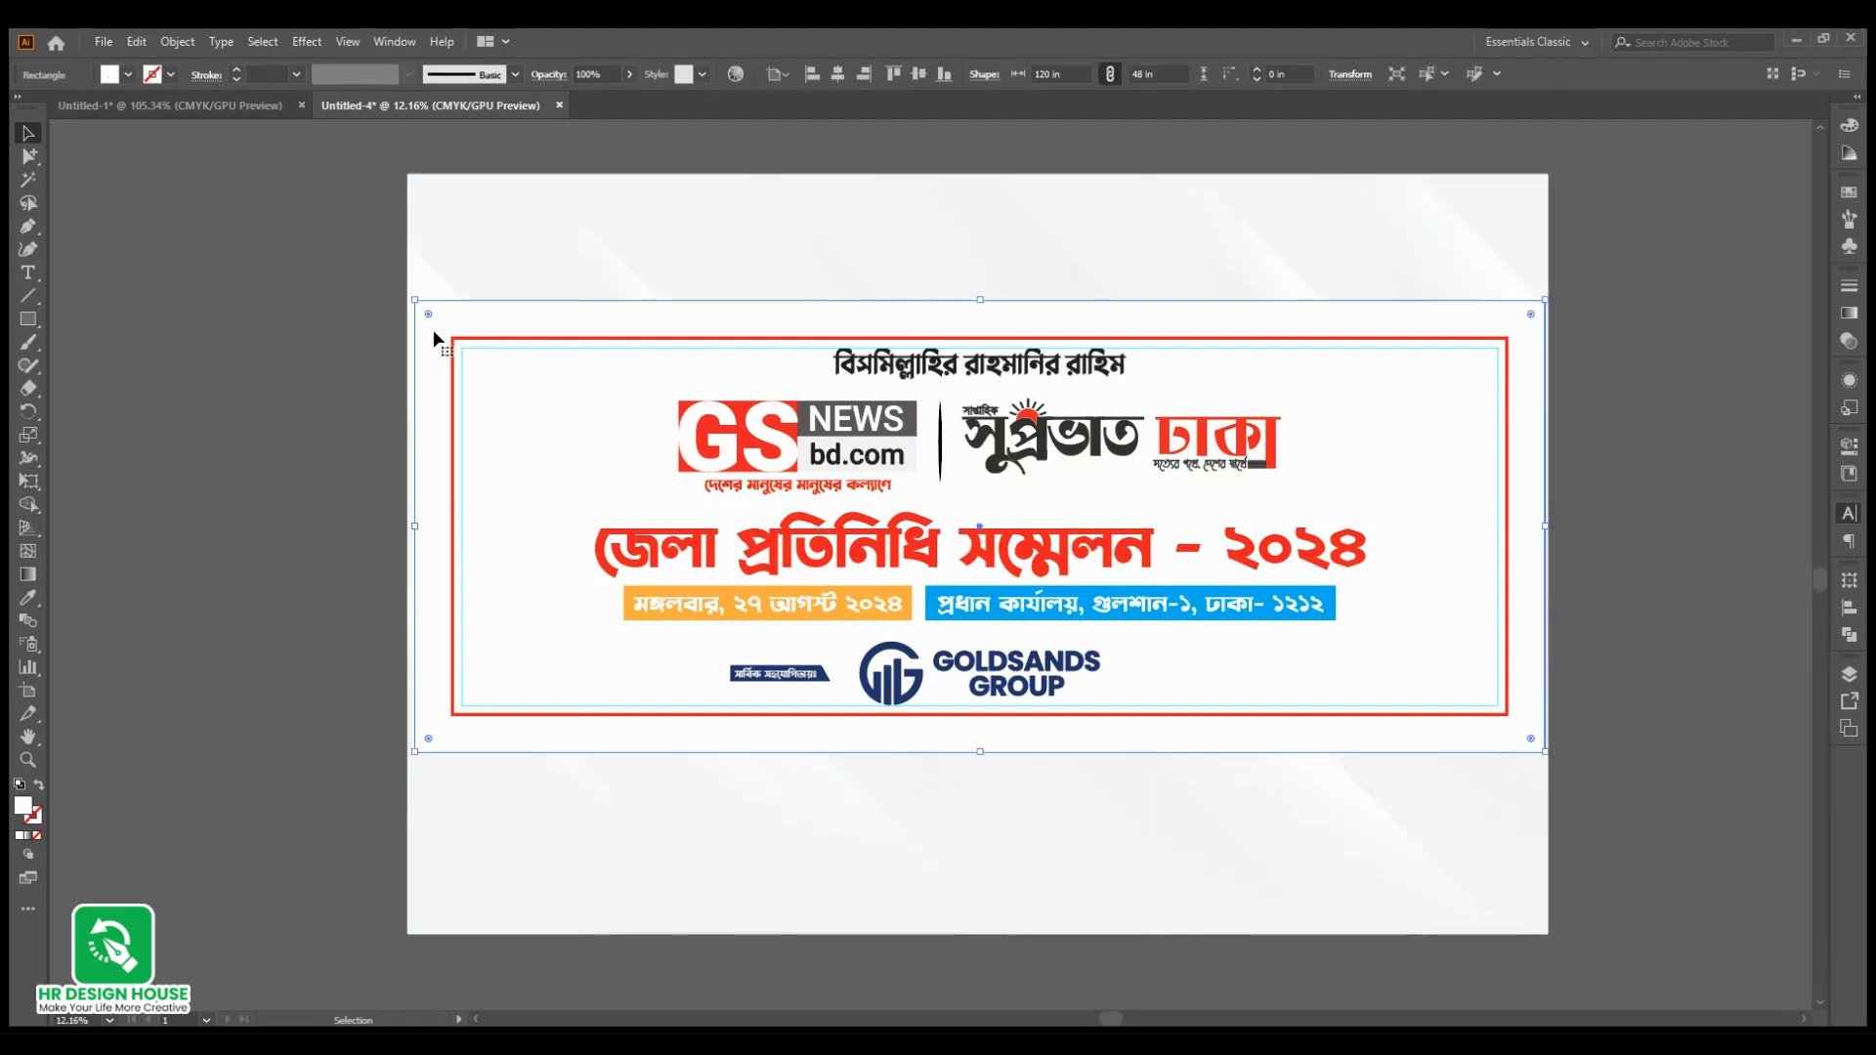
left_click(478, 274, "shift")
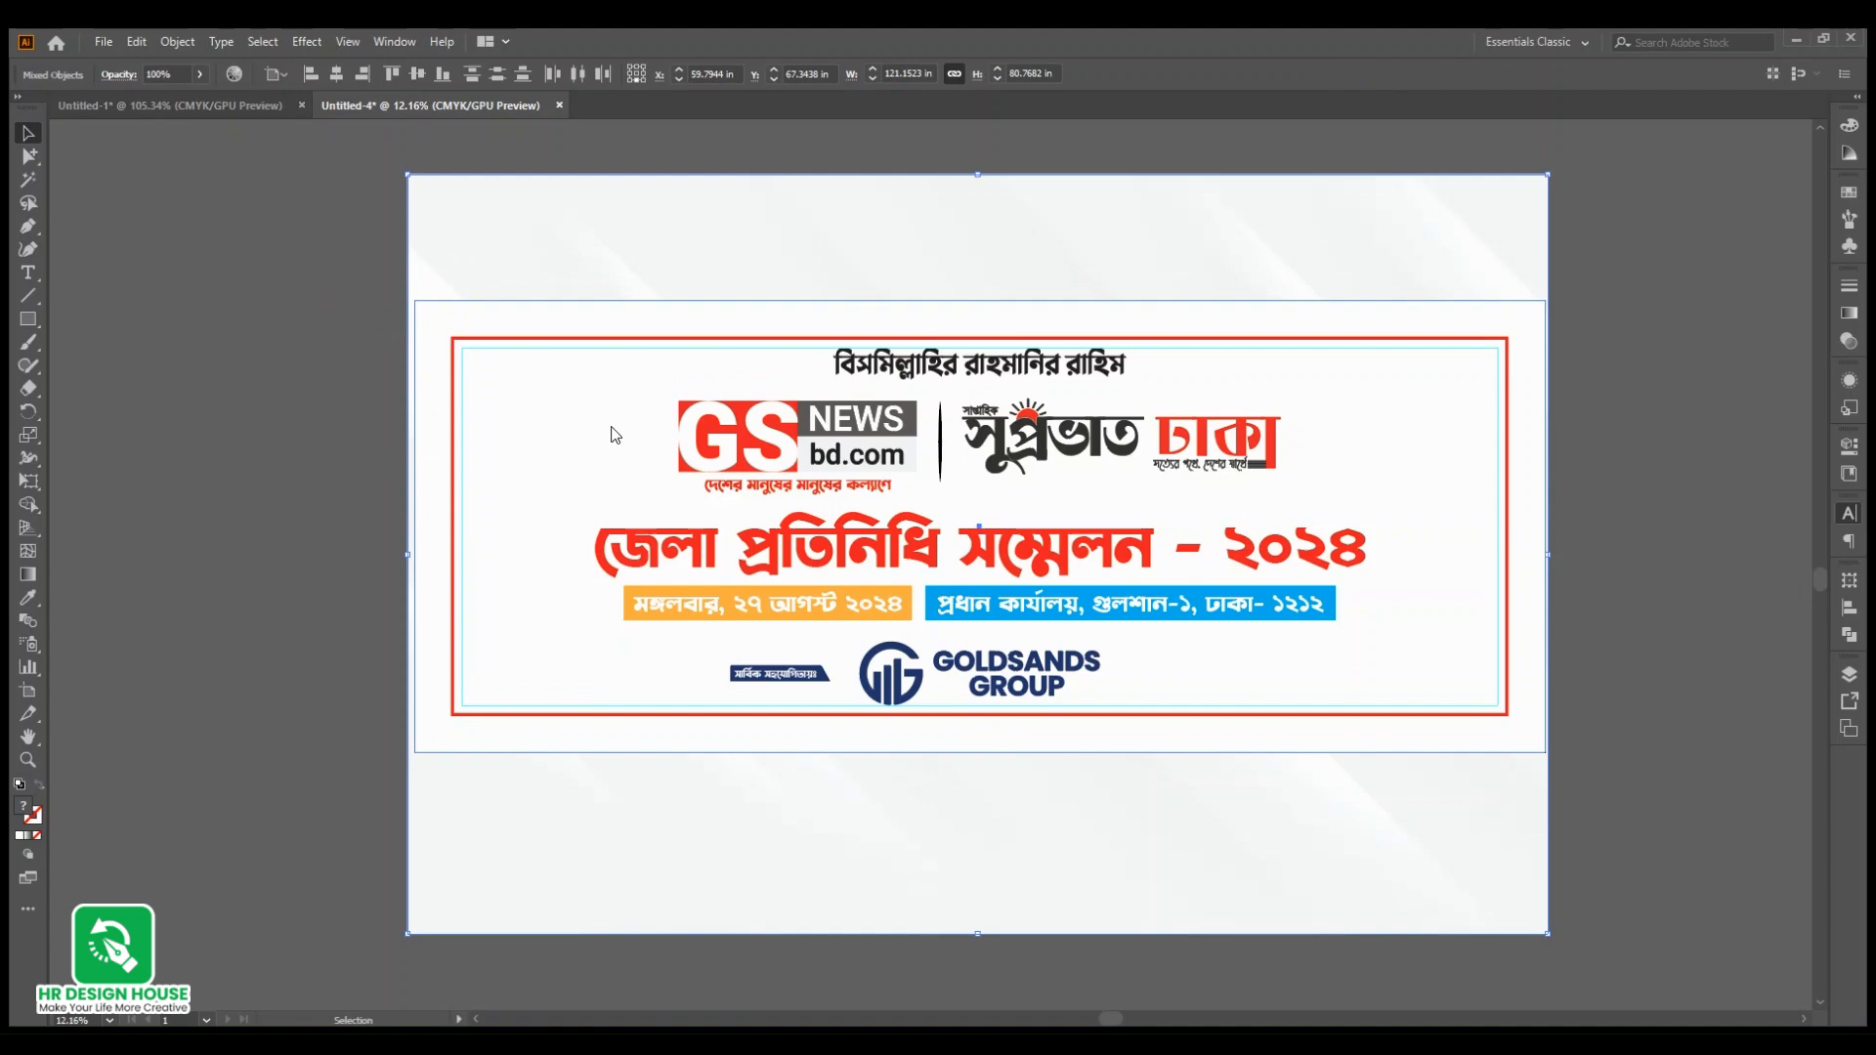
key("ctrl+7")
left_click(277, 399)
Step: Examine the whole banner's layout and margins over the clipped background
scroll(1420, 647, "down", 7)
scroll(1456, 664, "up", 6)
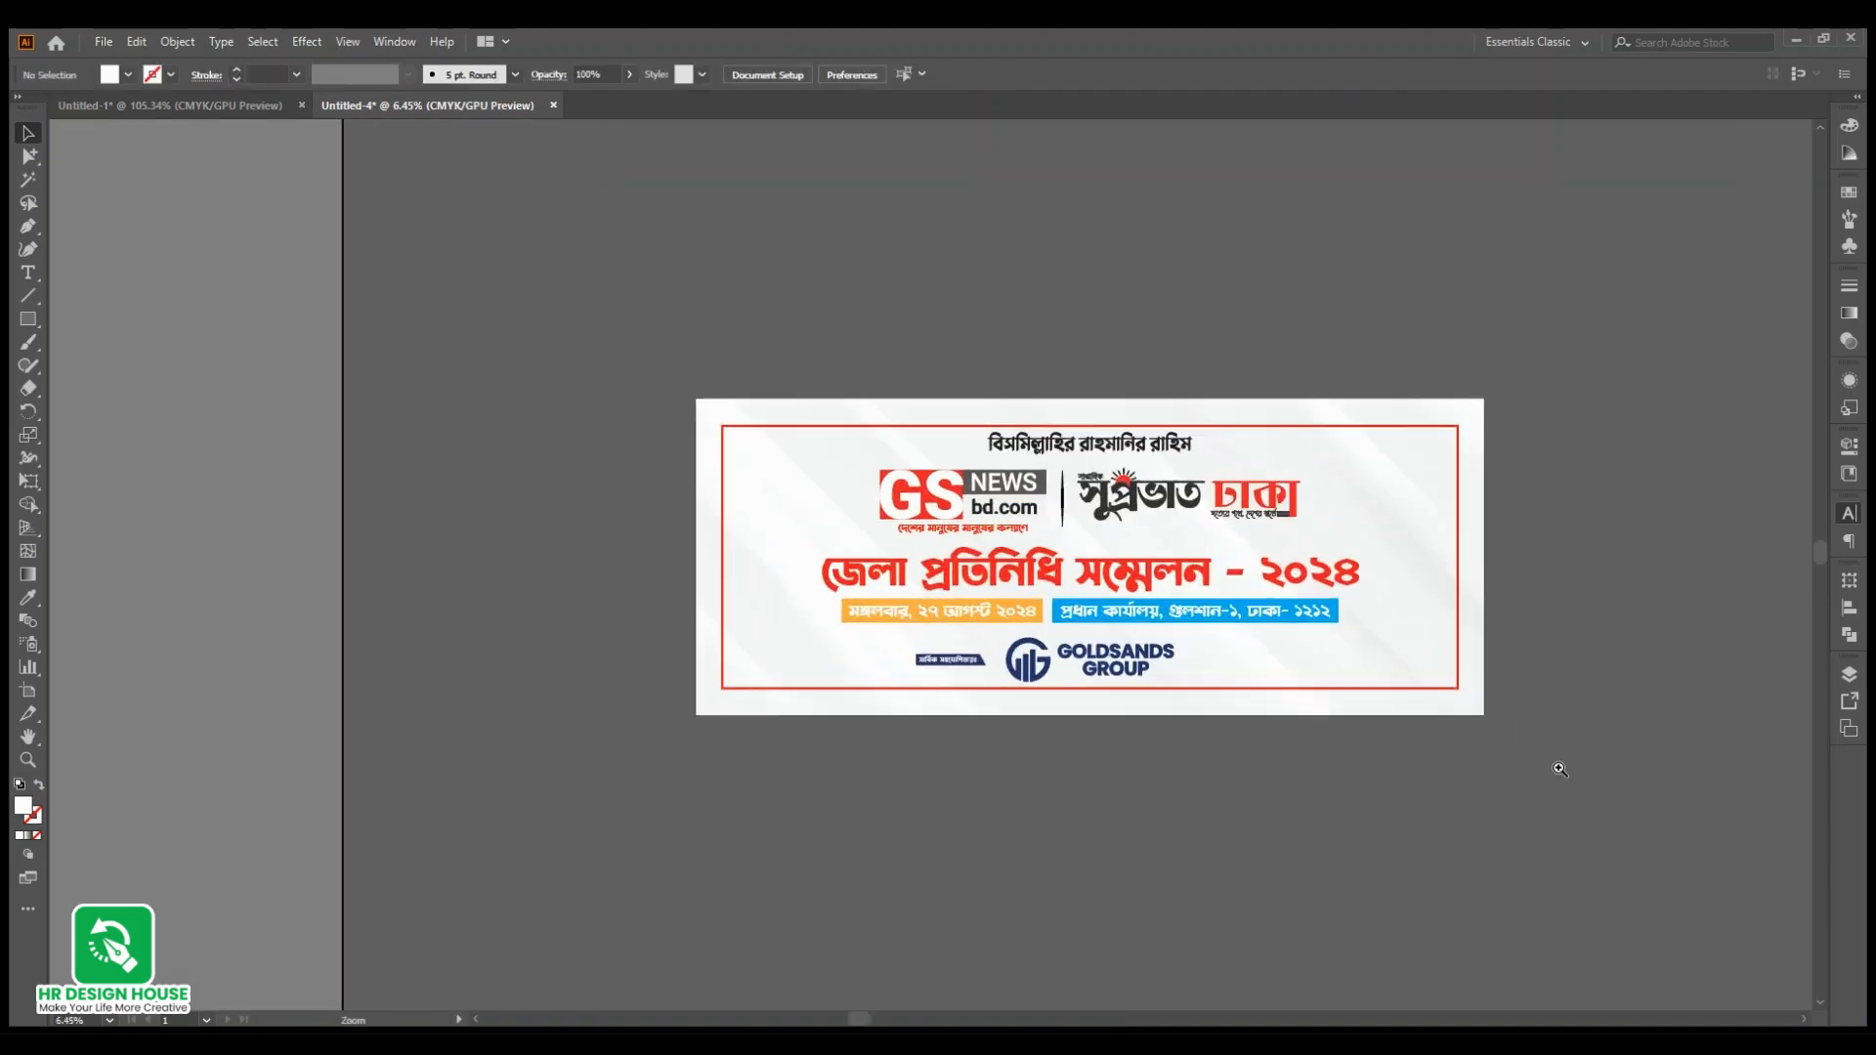
left_click_drag(1458, 666, 1334, 681)
left_click_drag(1003, 618, 960, 662)
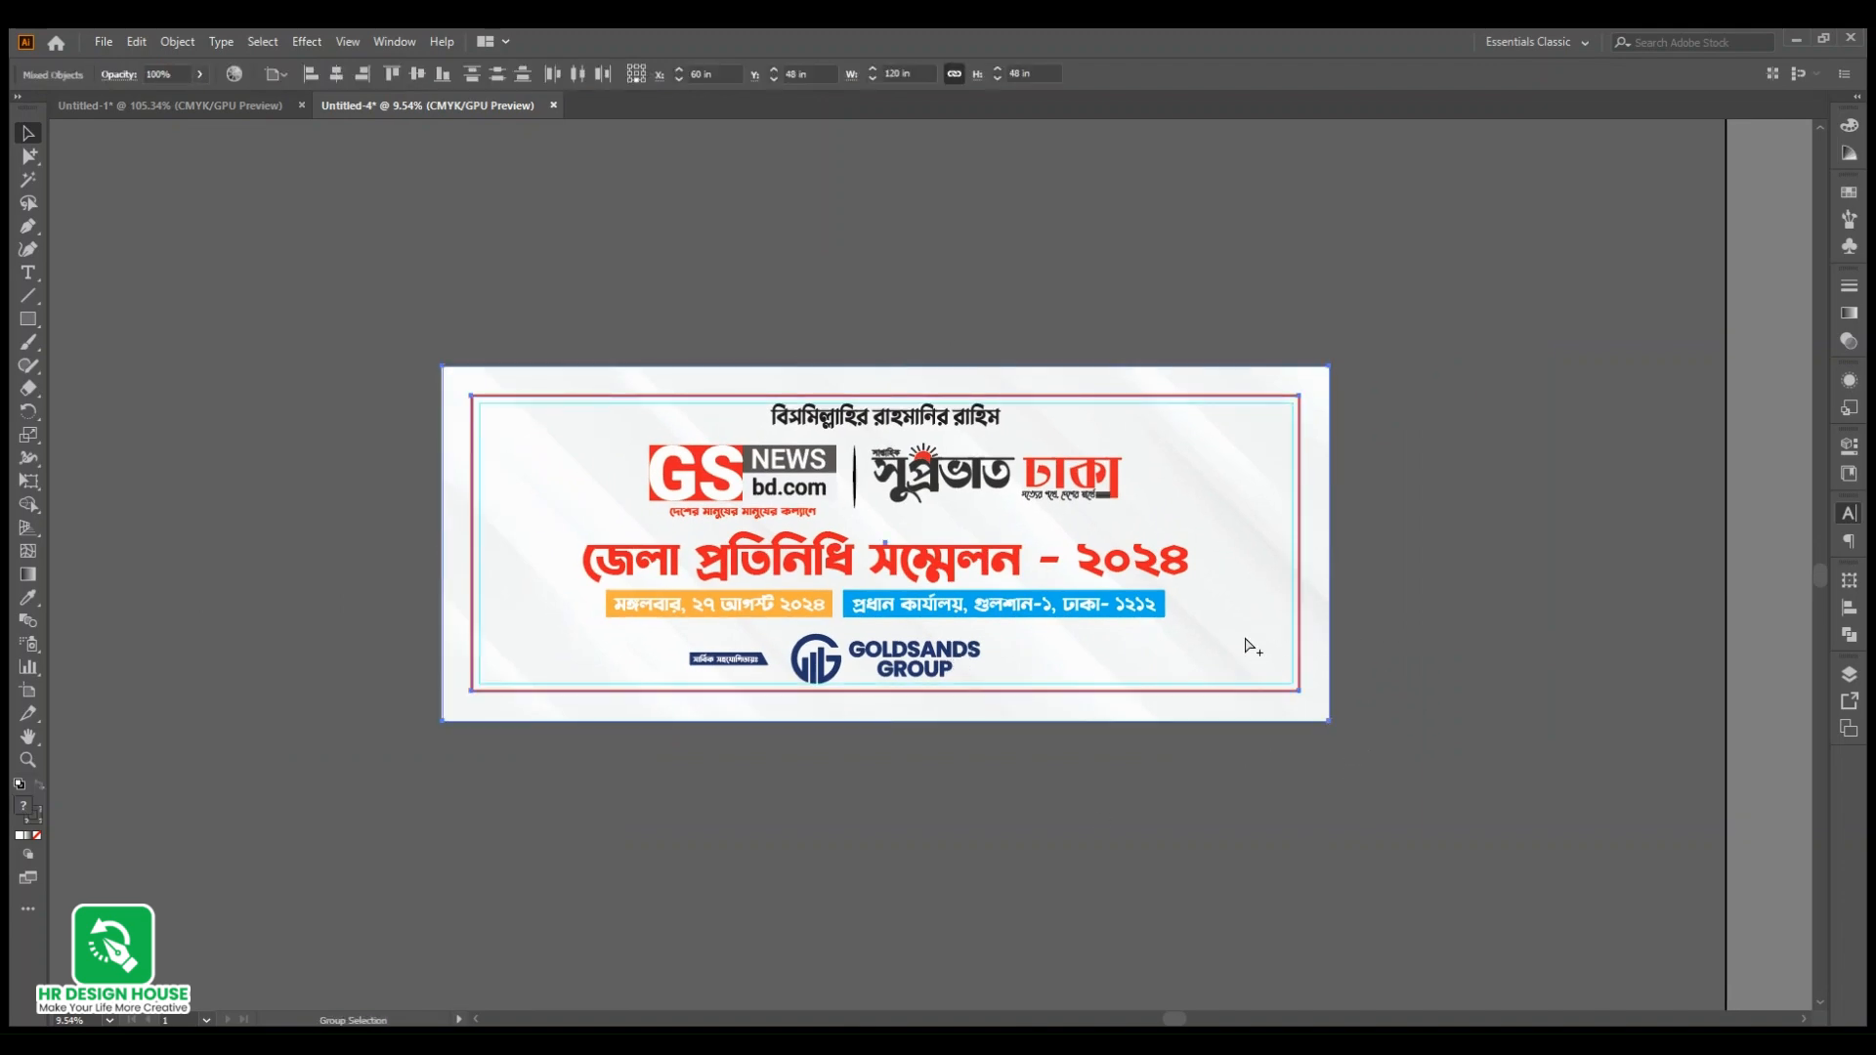
left_click_drag(1045, 606, 1211, 721)
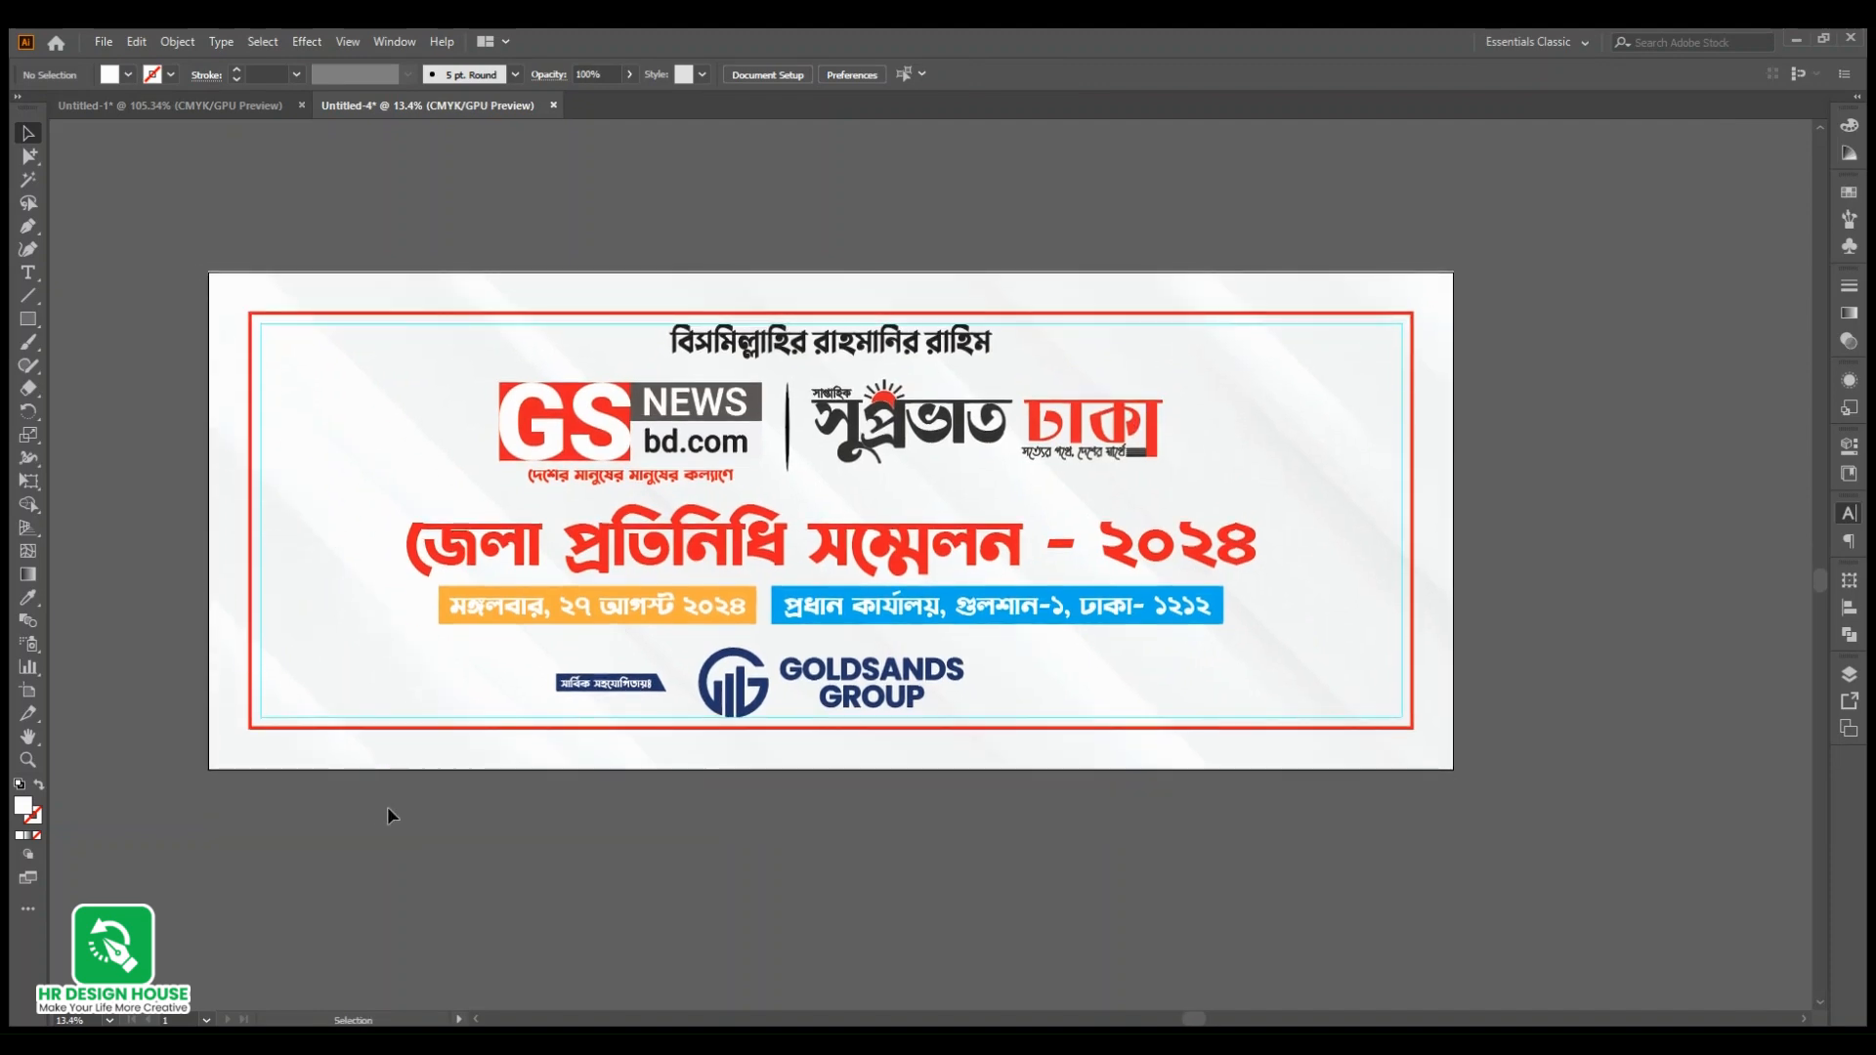
left_click_drag(1036, 715, 1032, 650)
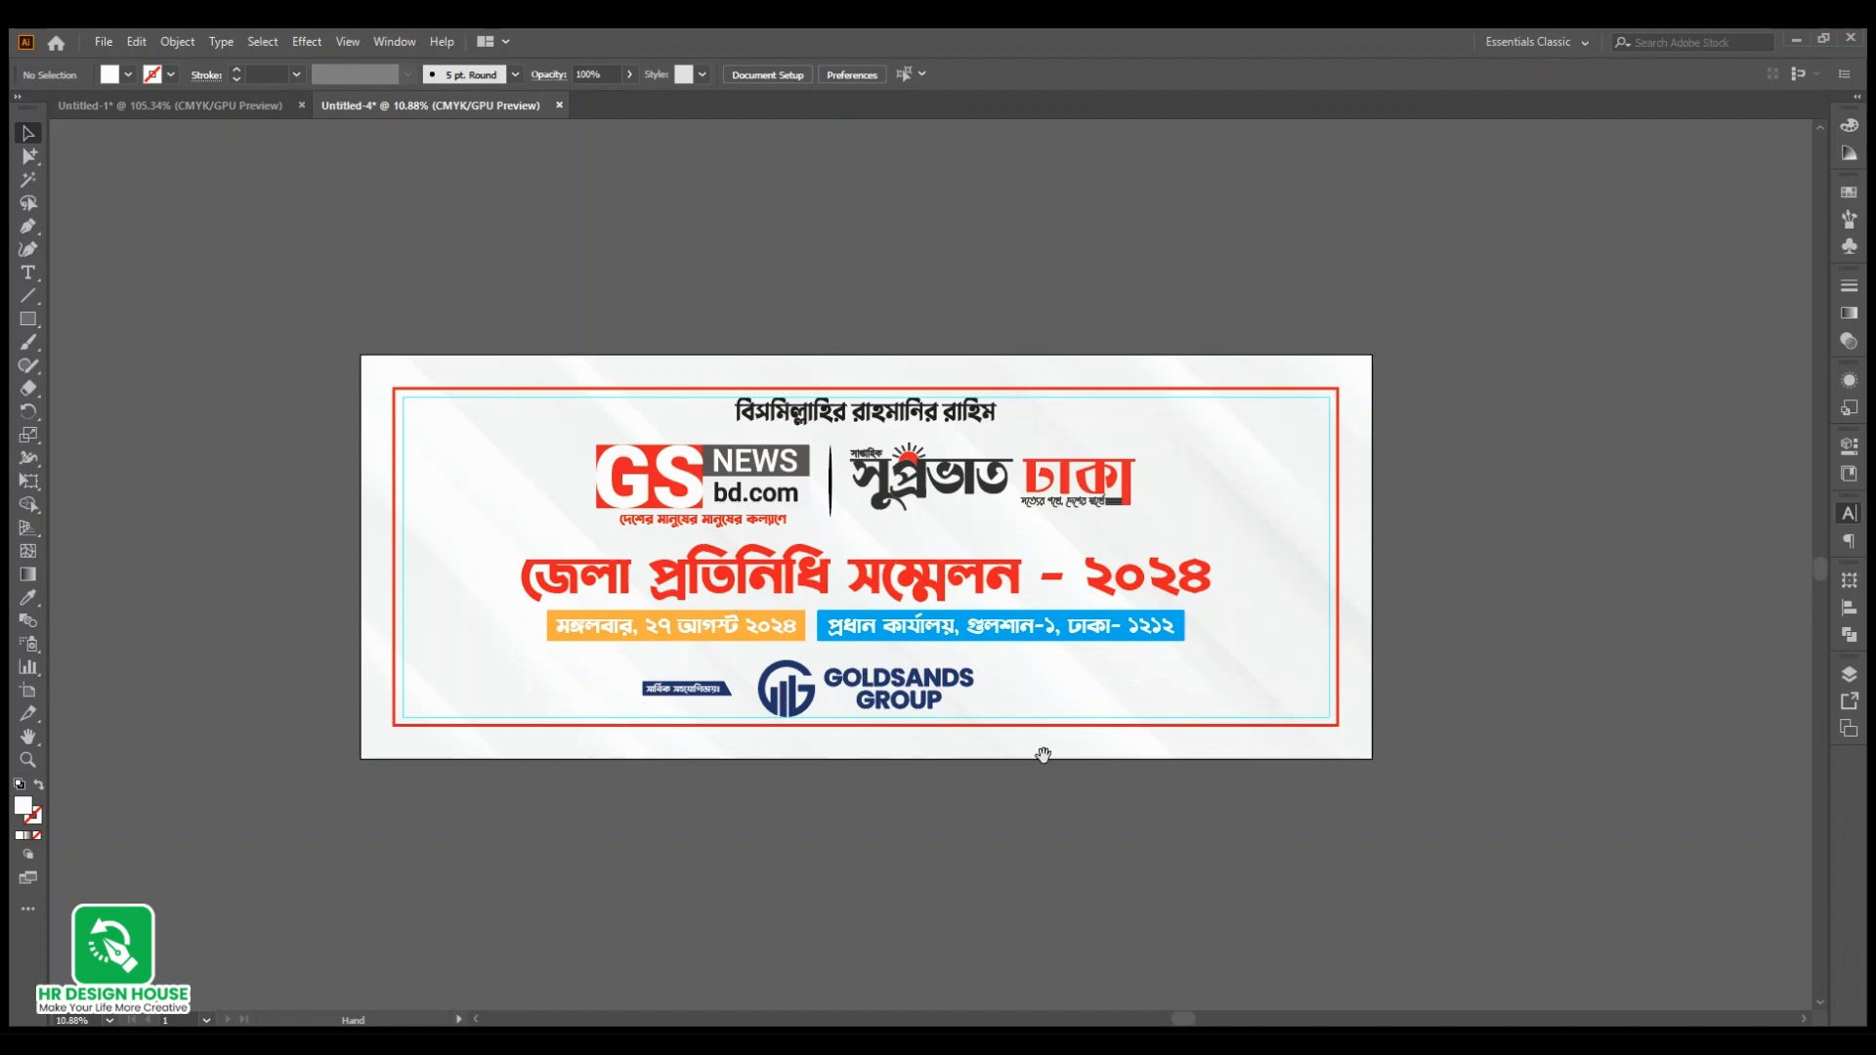
left_click_drag(943, 829, 1010, 805)
Step: Draw a right triangle about 7 × 12.6 in with the Pen tool in the red border's lower-left corner
left_click_drag(505, 733, 763, 822)
left_click_drag(627, 695, 825, 821)
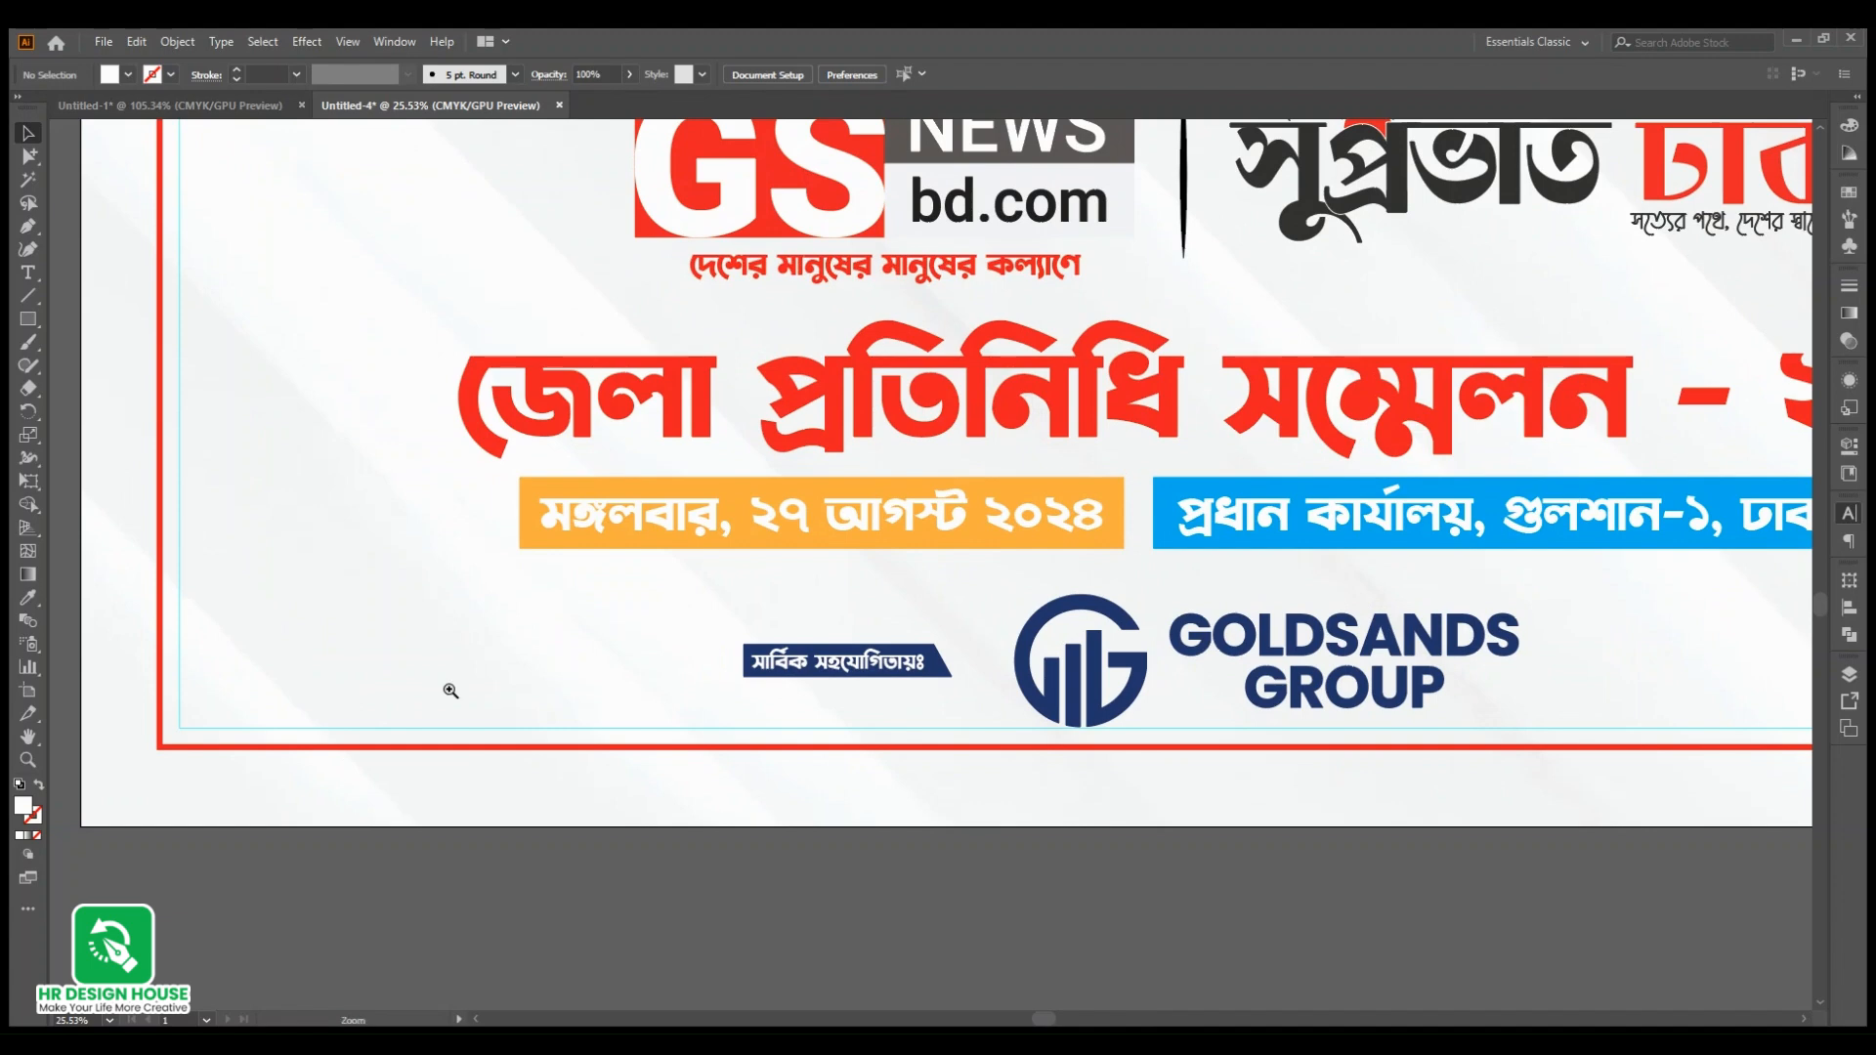
left_click_drag(148, 655, 244, 740)
left_click_drag(239, 676, 391, 704)
left_click(29, 226)
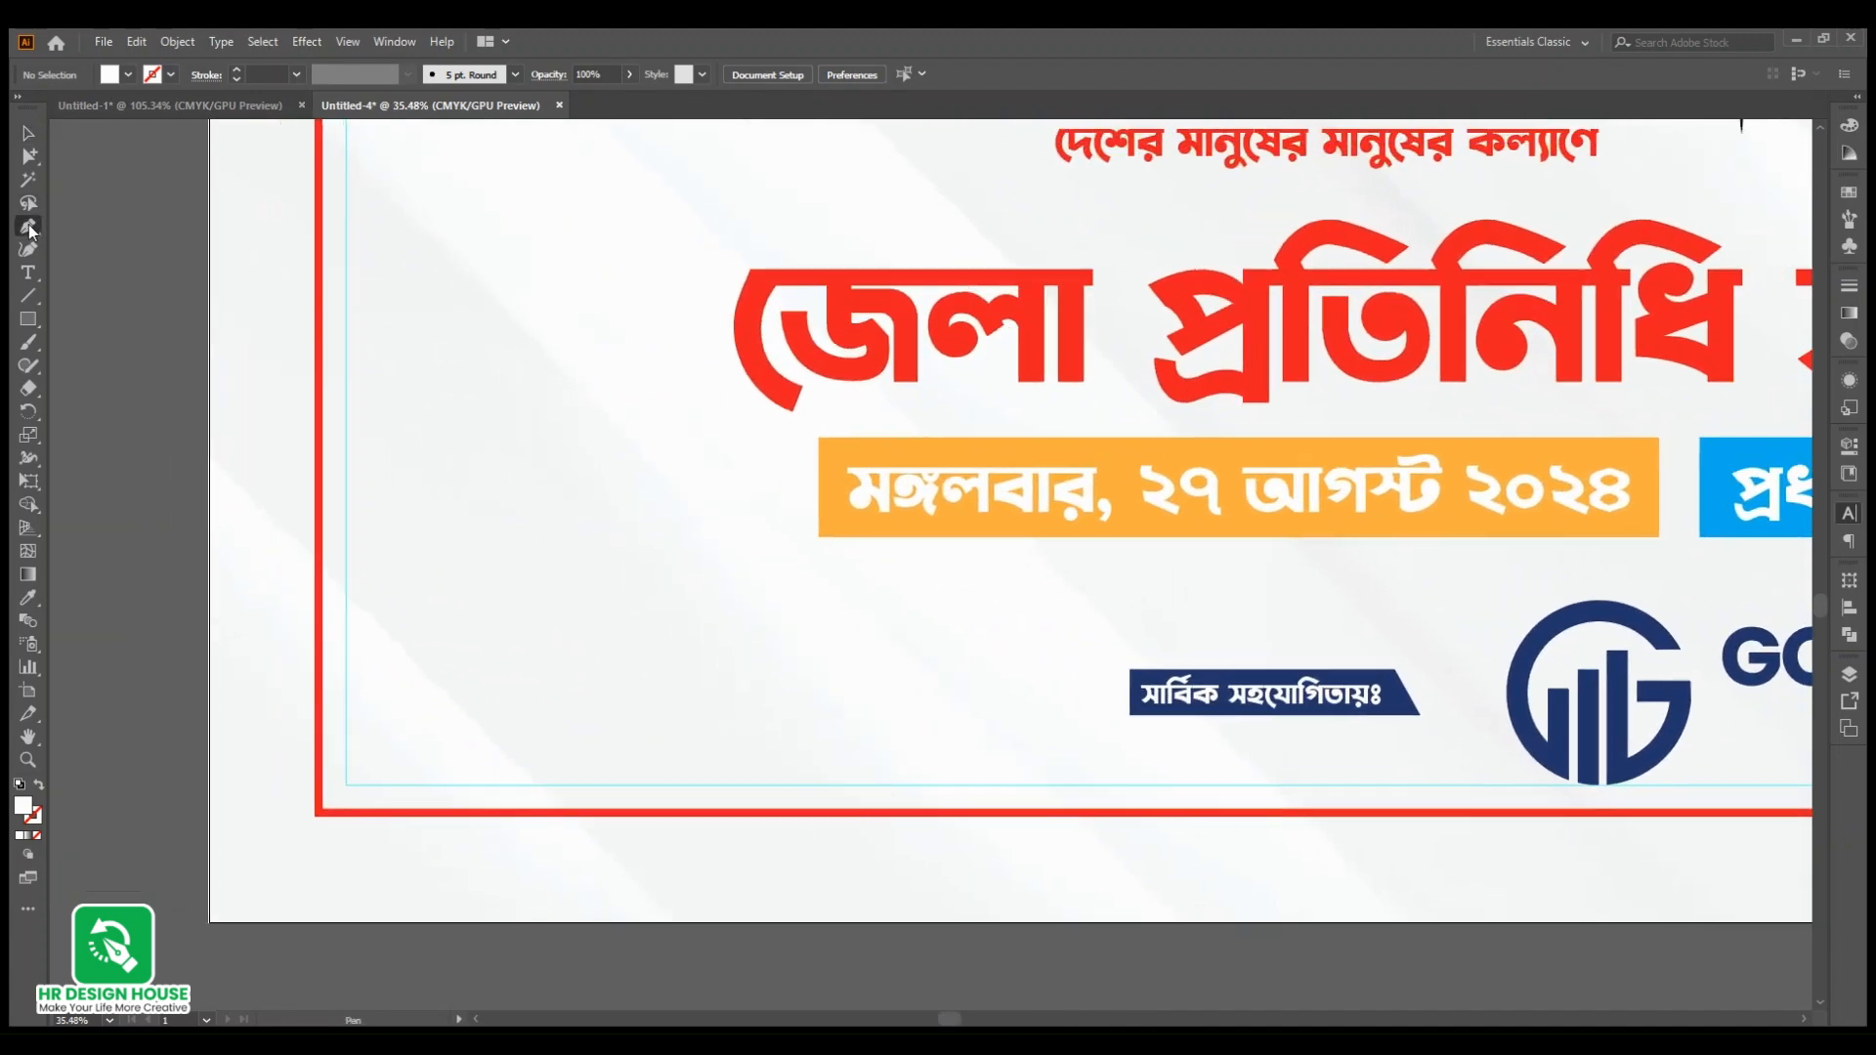
left_click(320, 468)
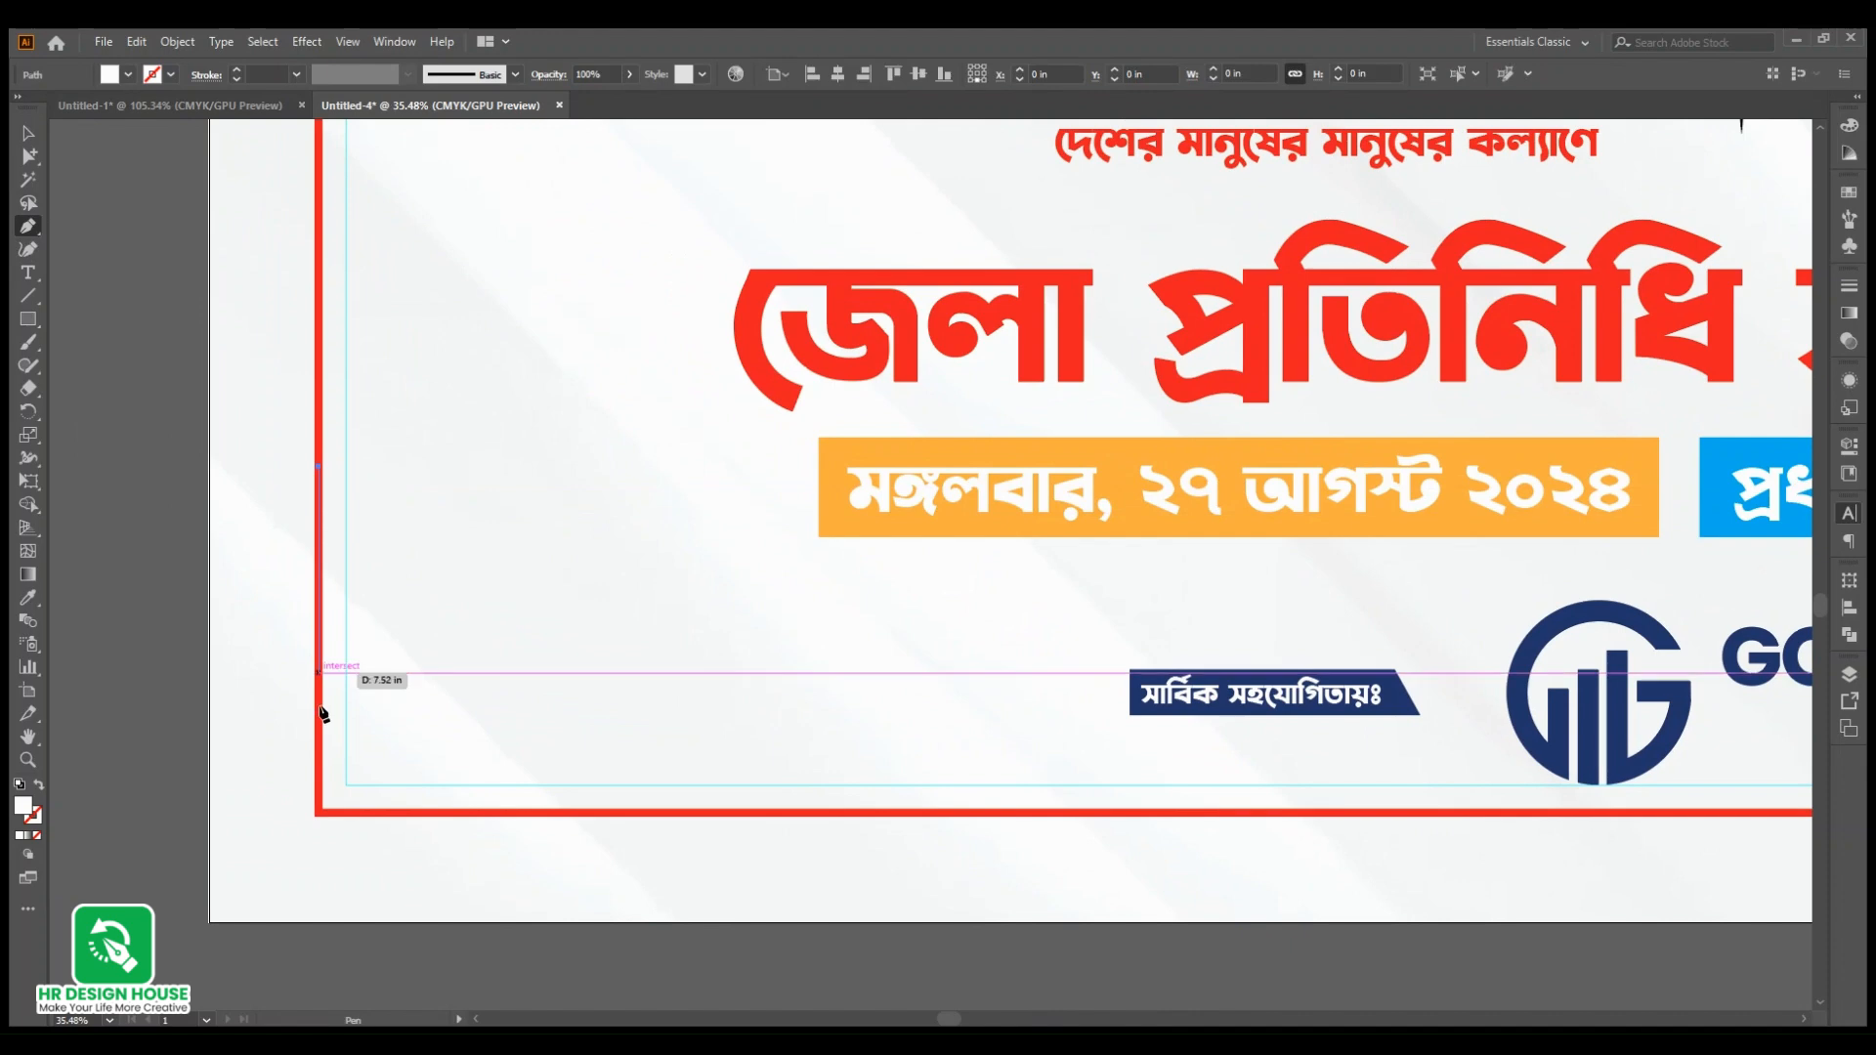
left_click(320, 815)
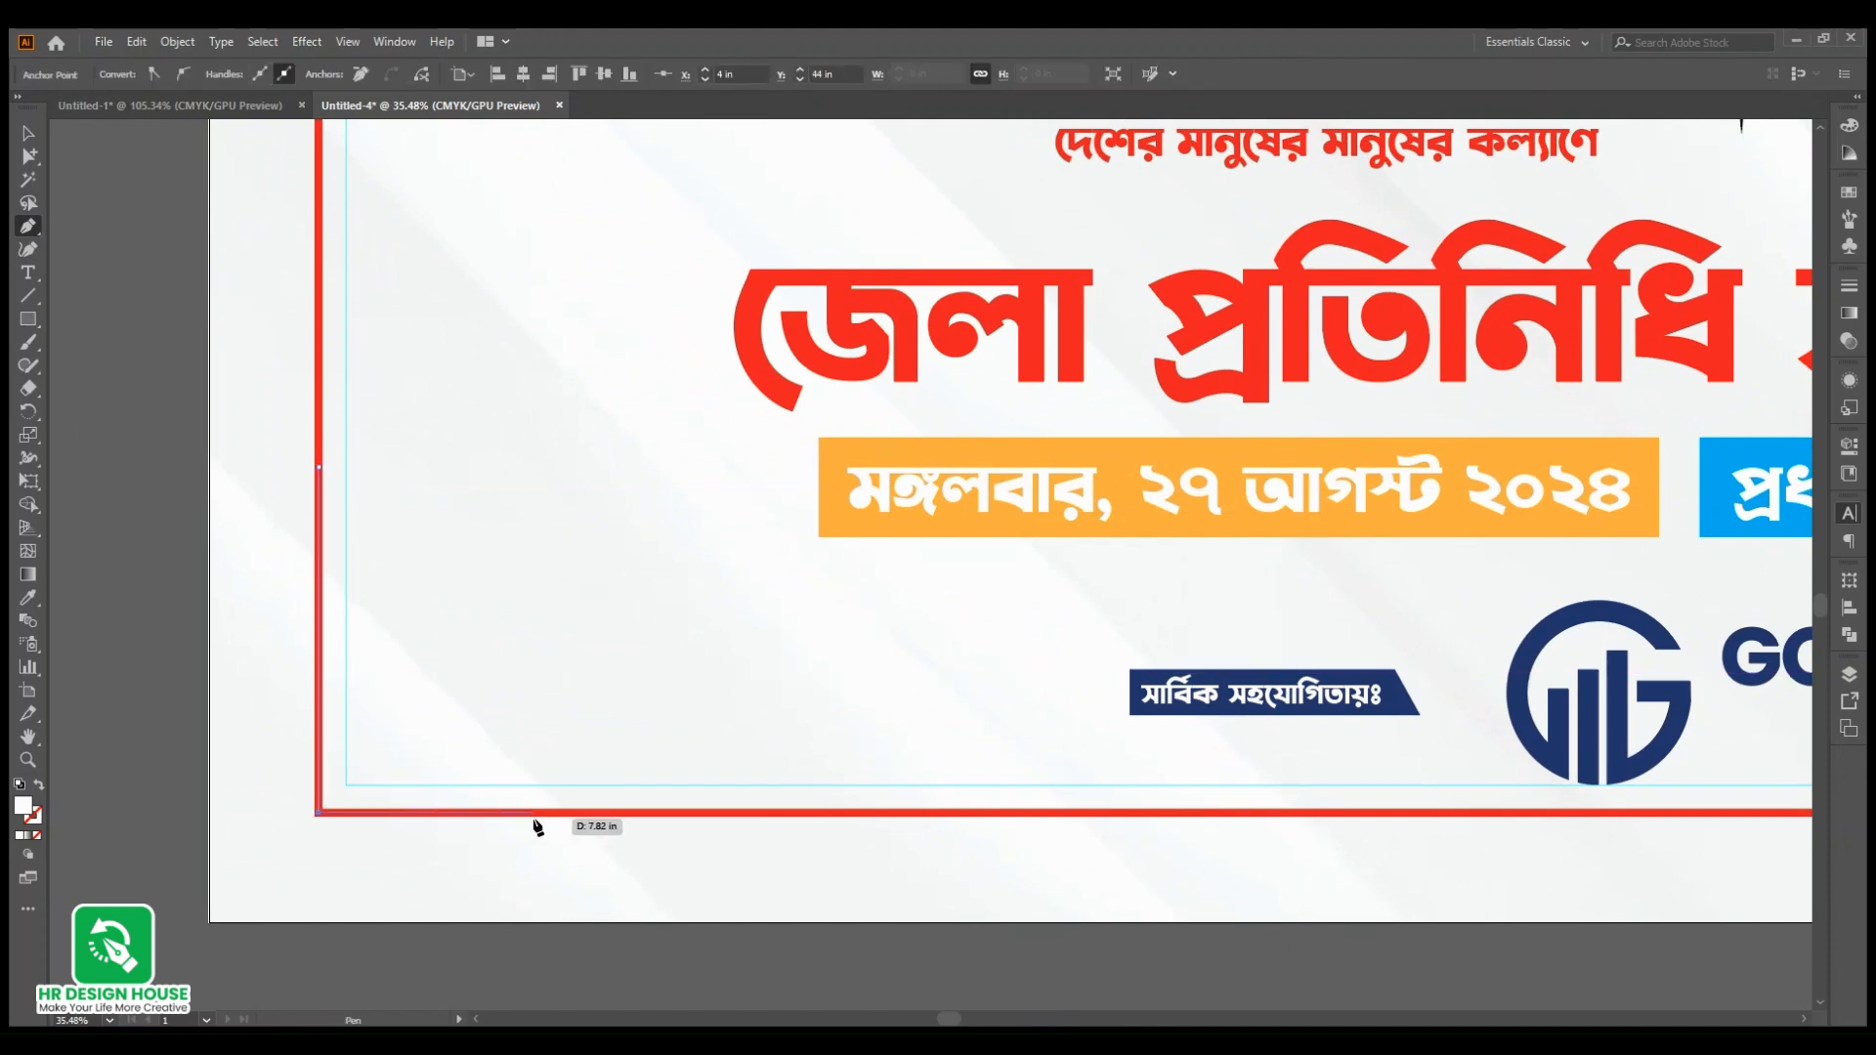
left_click(512, 812)
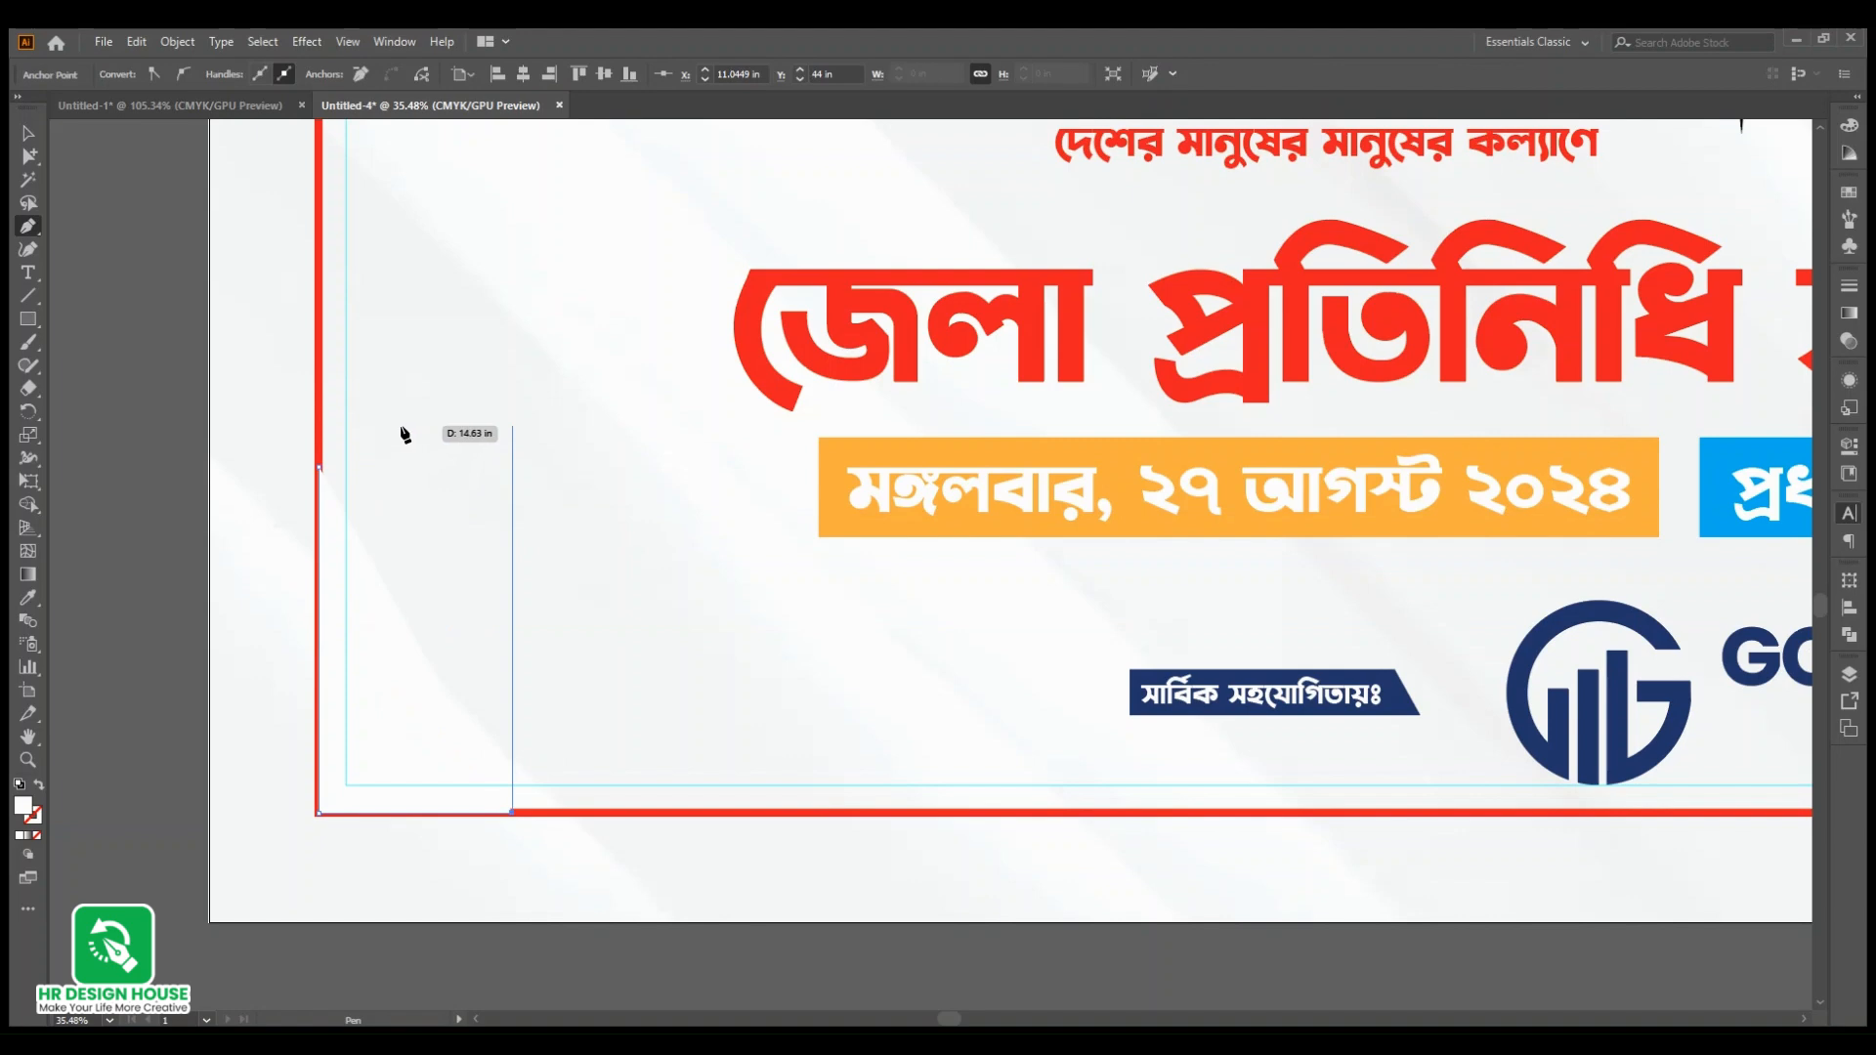
left_click(320, 469)
Step: Fill the lower-left corner triangle with the border's red
left_click(27, 133)
left_click(352, 695)
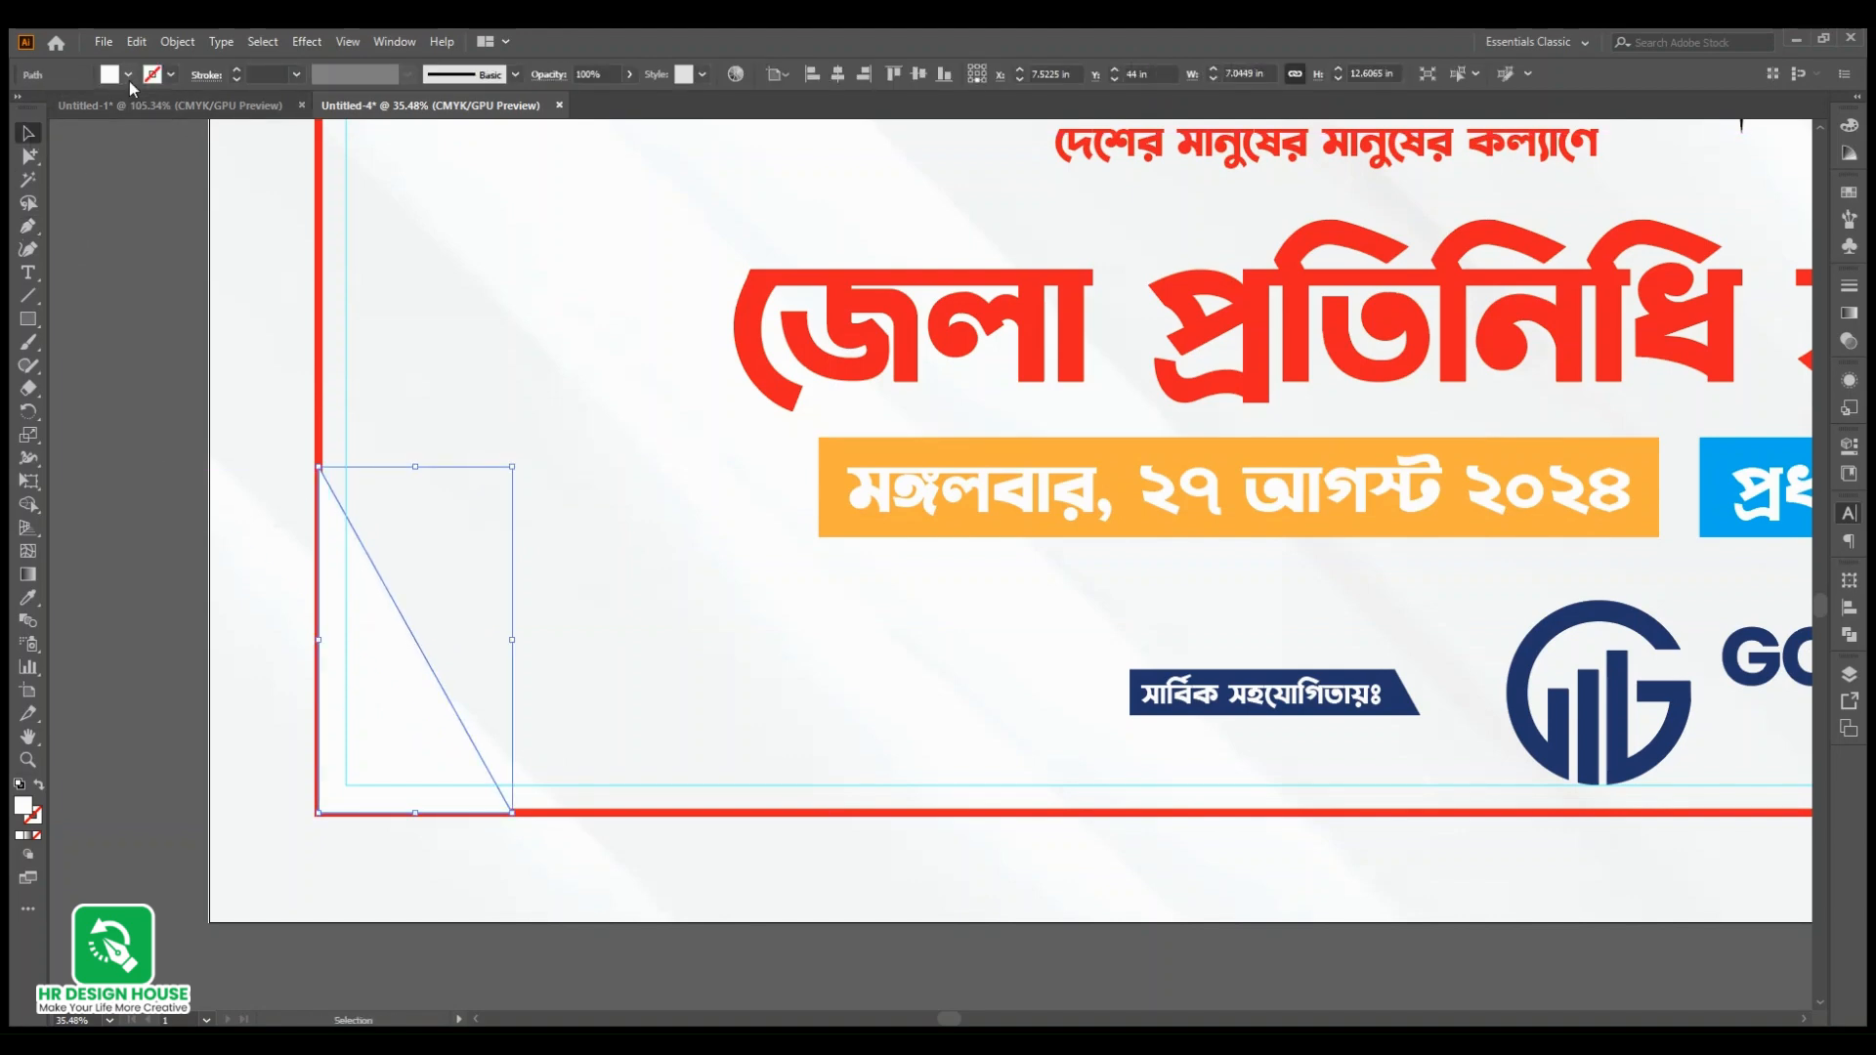
left_click(79, 146)
left_click(167, 459)
key("ctrl+space")
left_click_drag(488, 662, 511, 860)
key("space")
left_click_drag(430, 729, 577, 830)
key("ctrl+space")
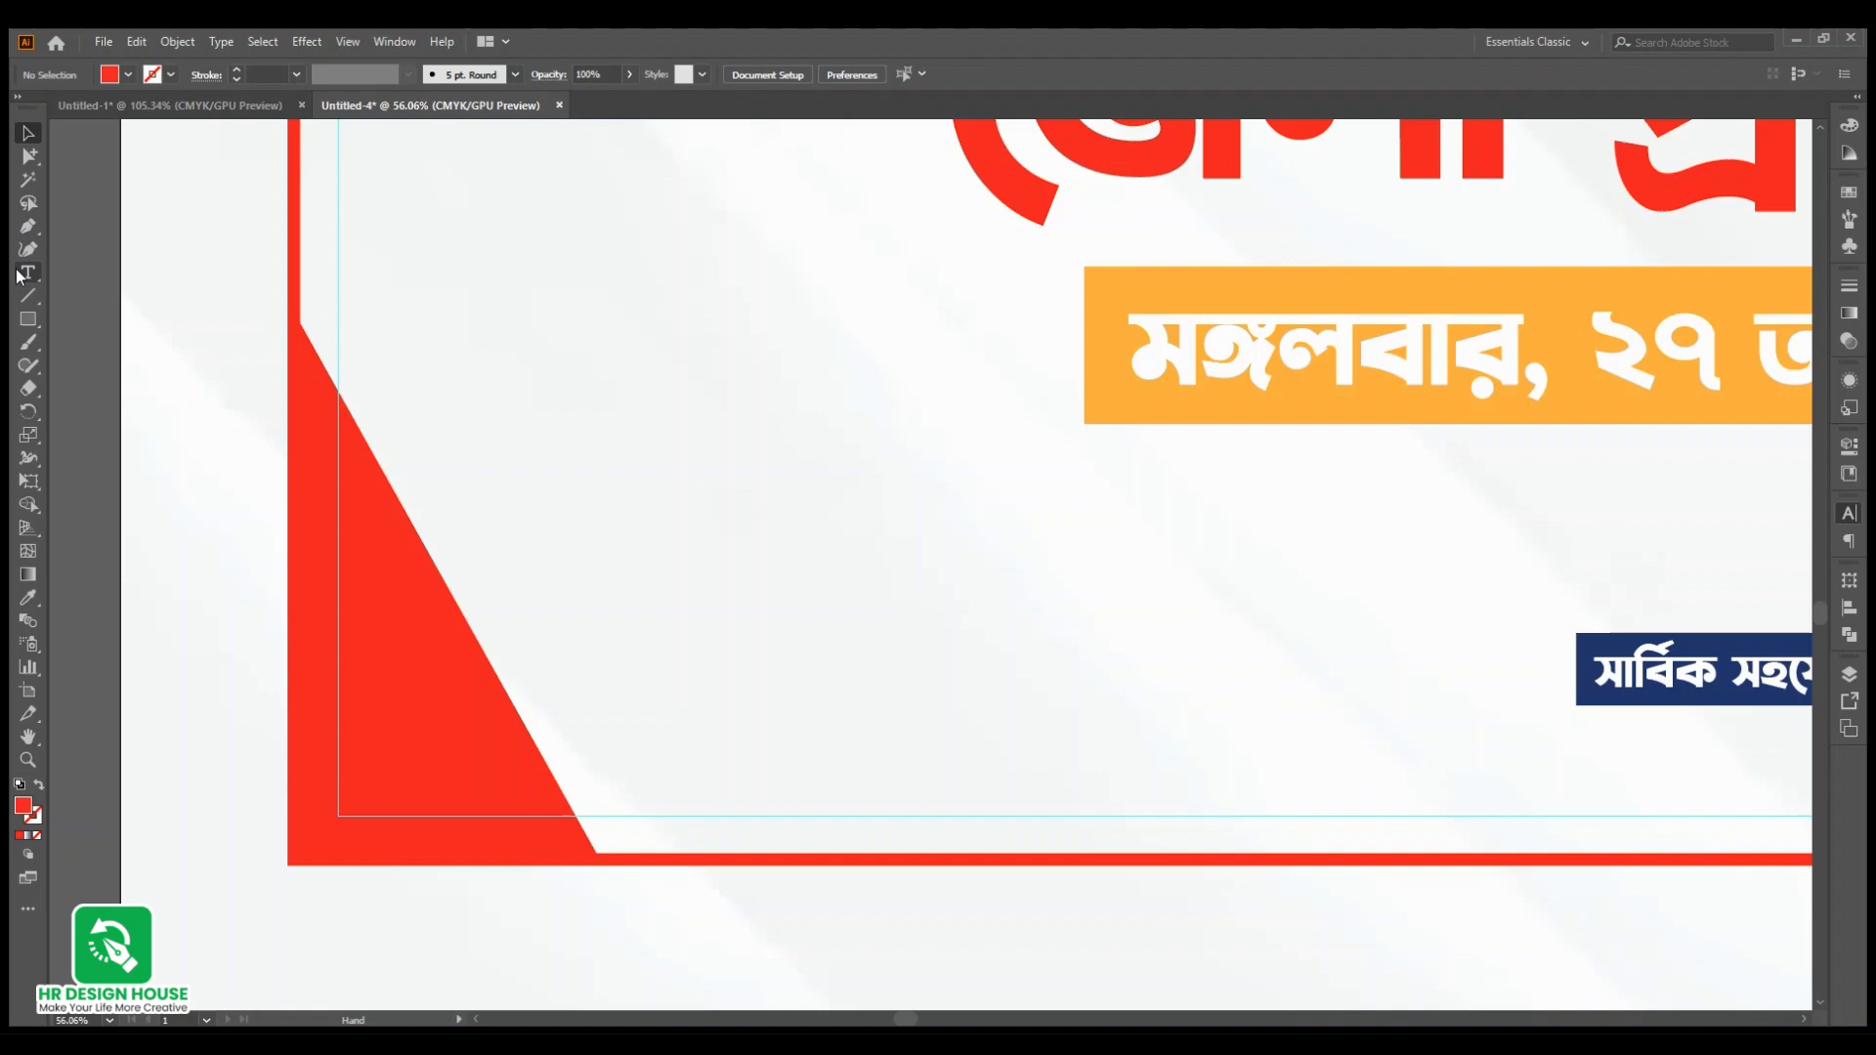
left_click(29, 227)
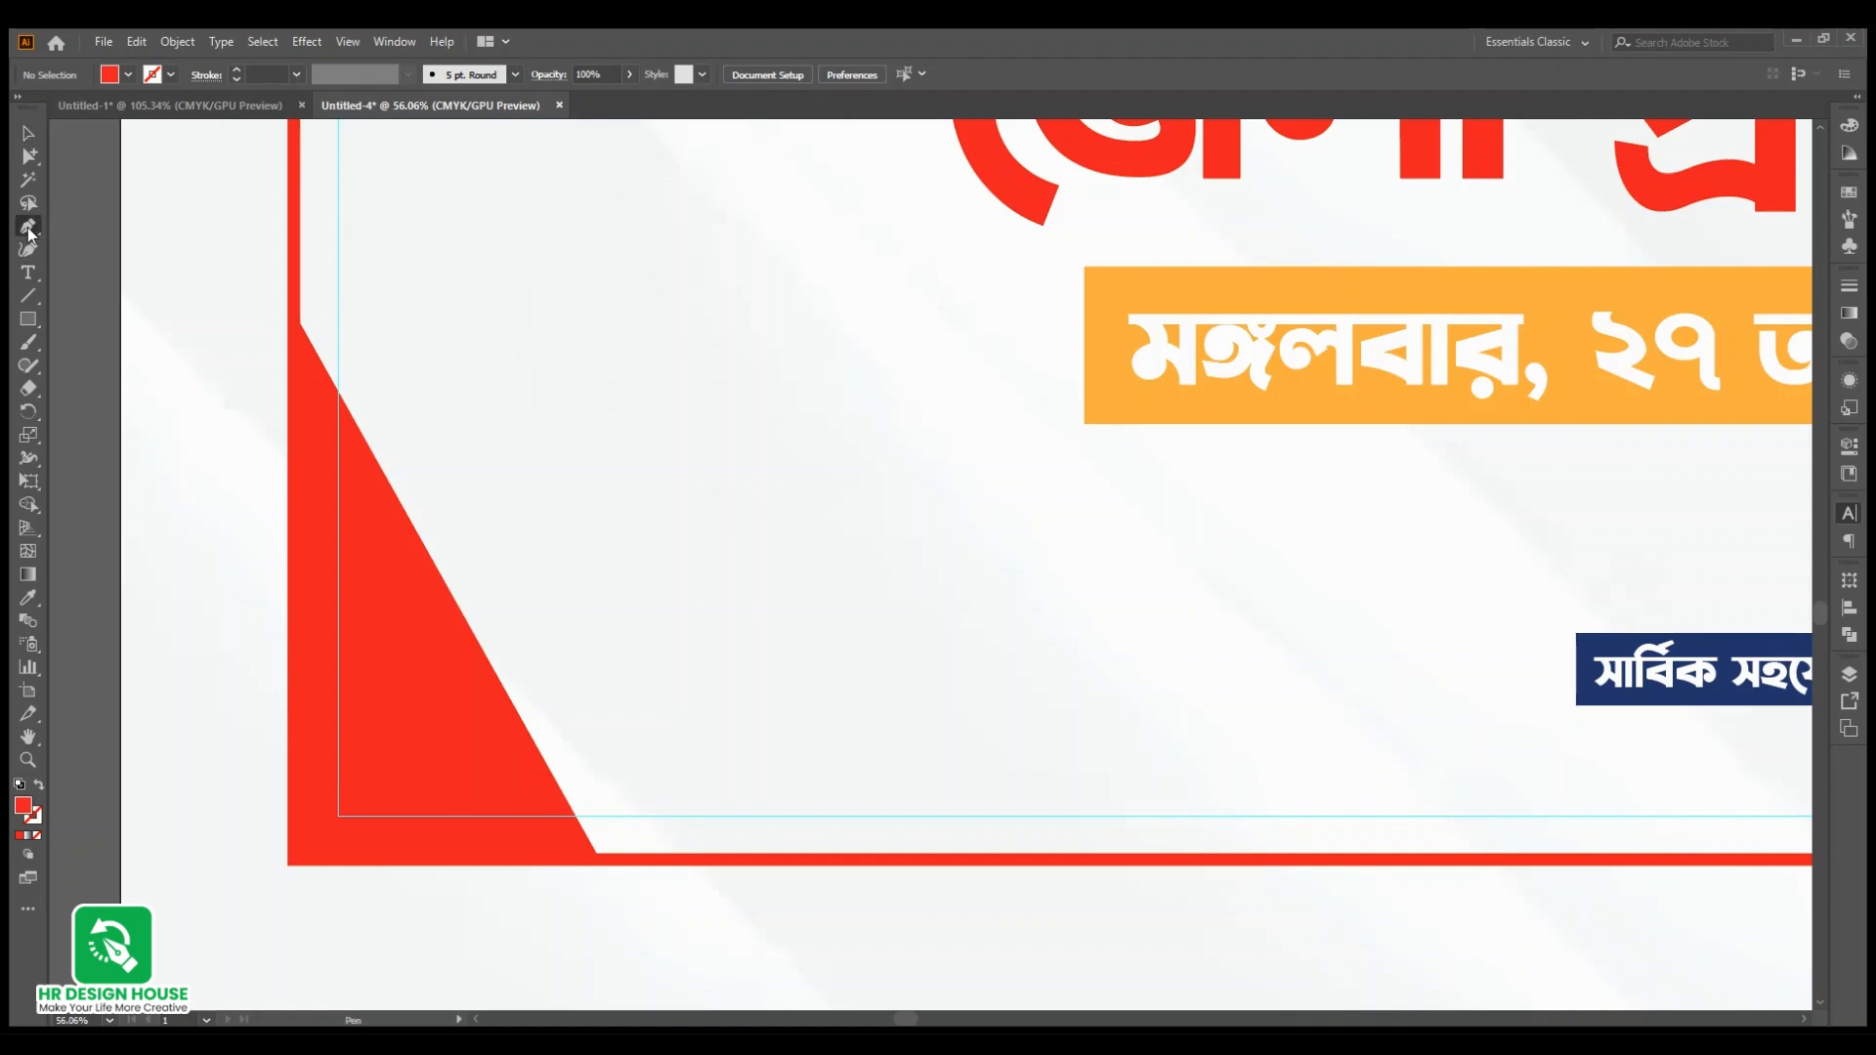
left_click(296, 275)
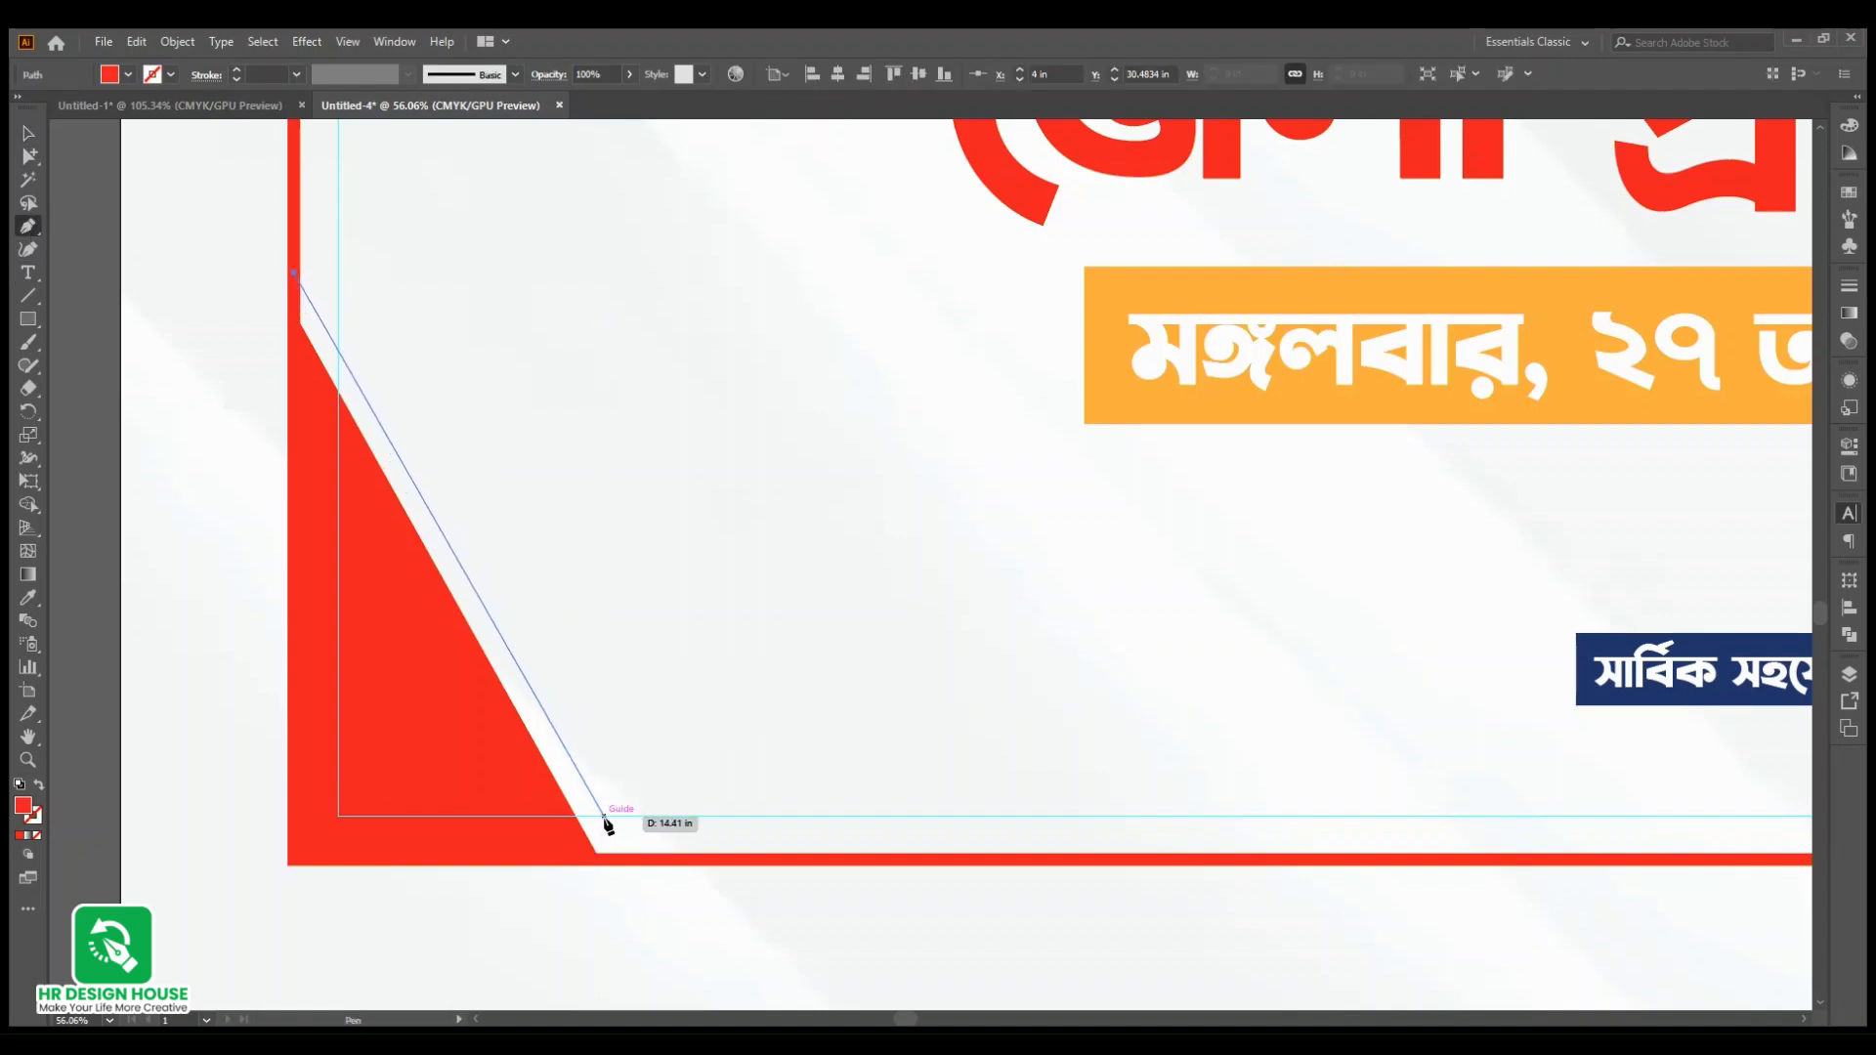
left_click(627, 860)
left_click(653, 860)
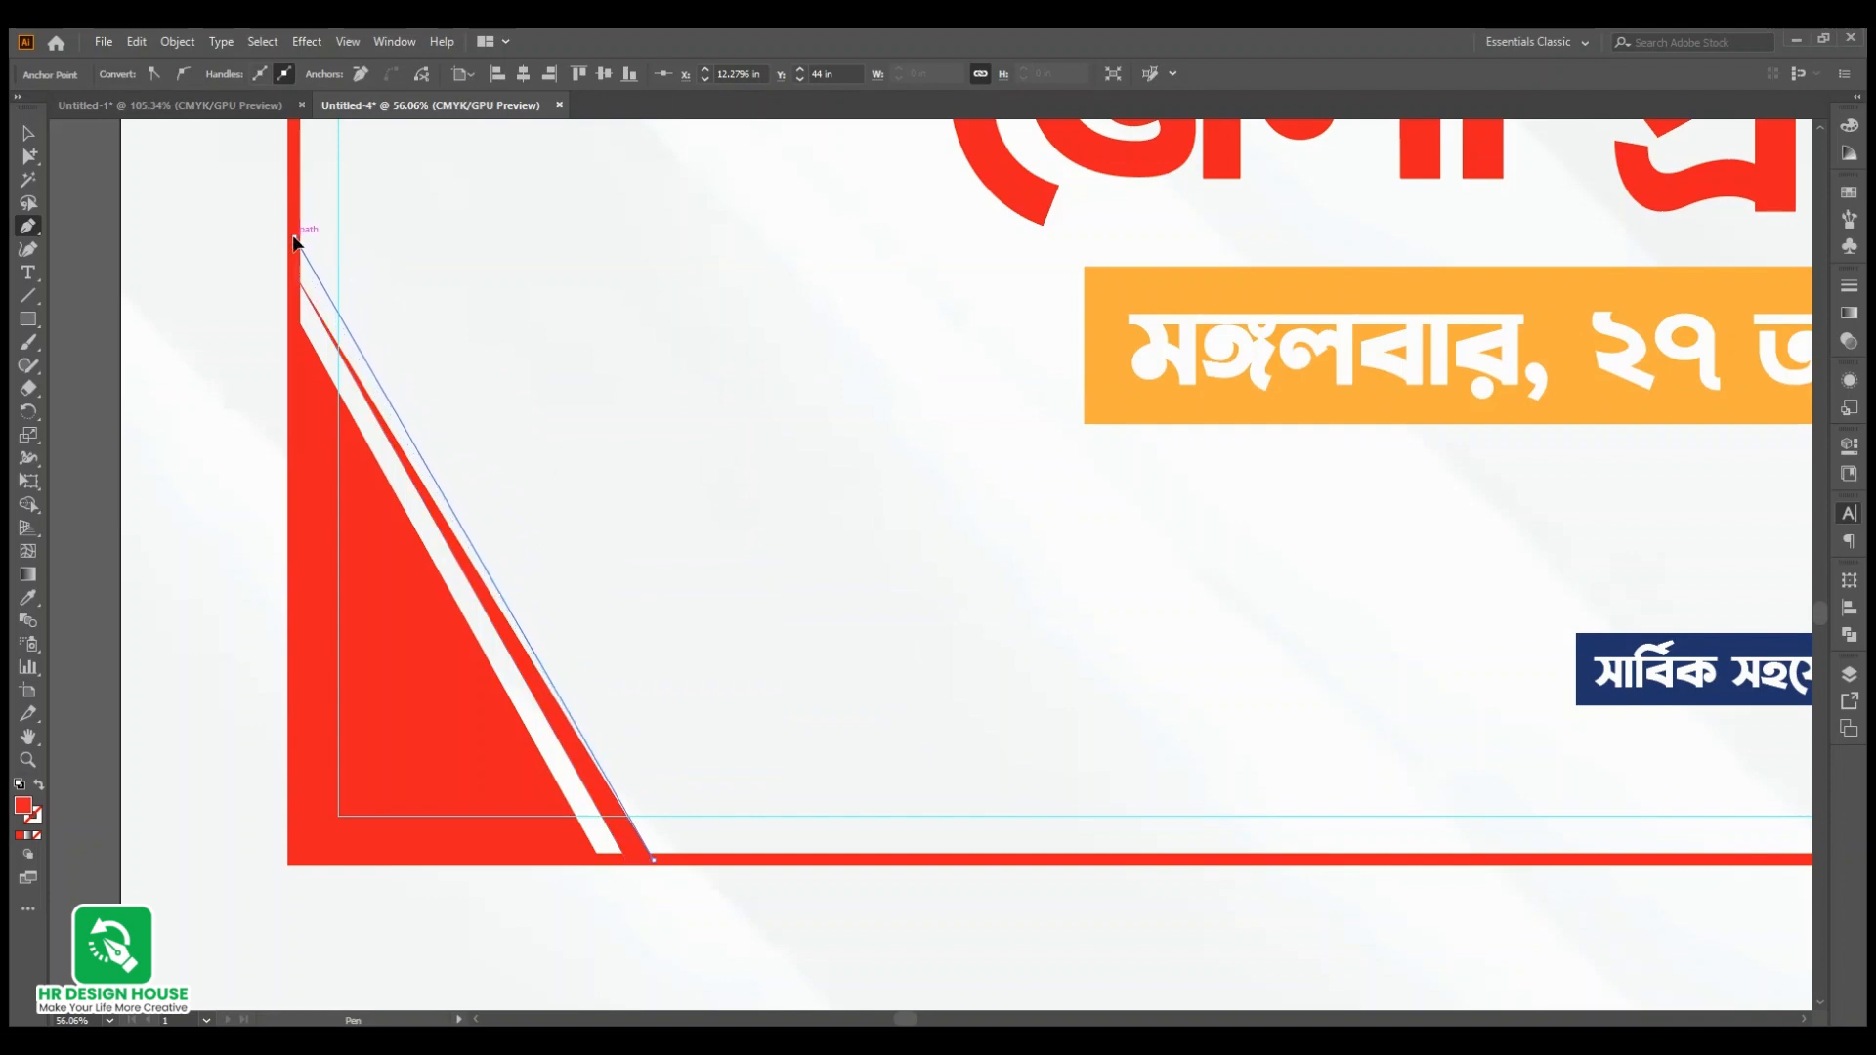
left_click(295, 237)
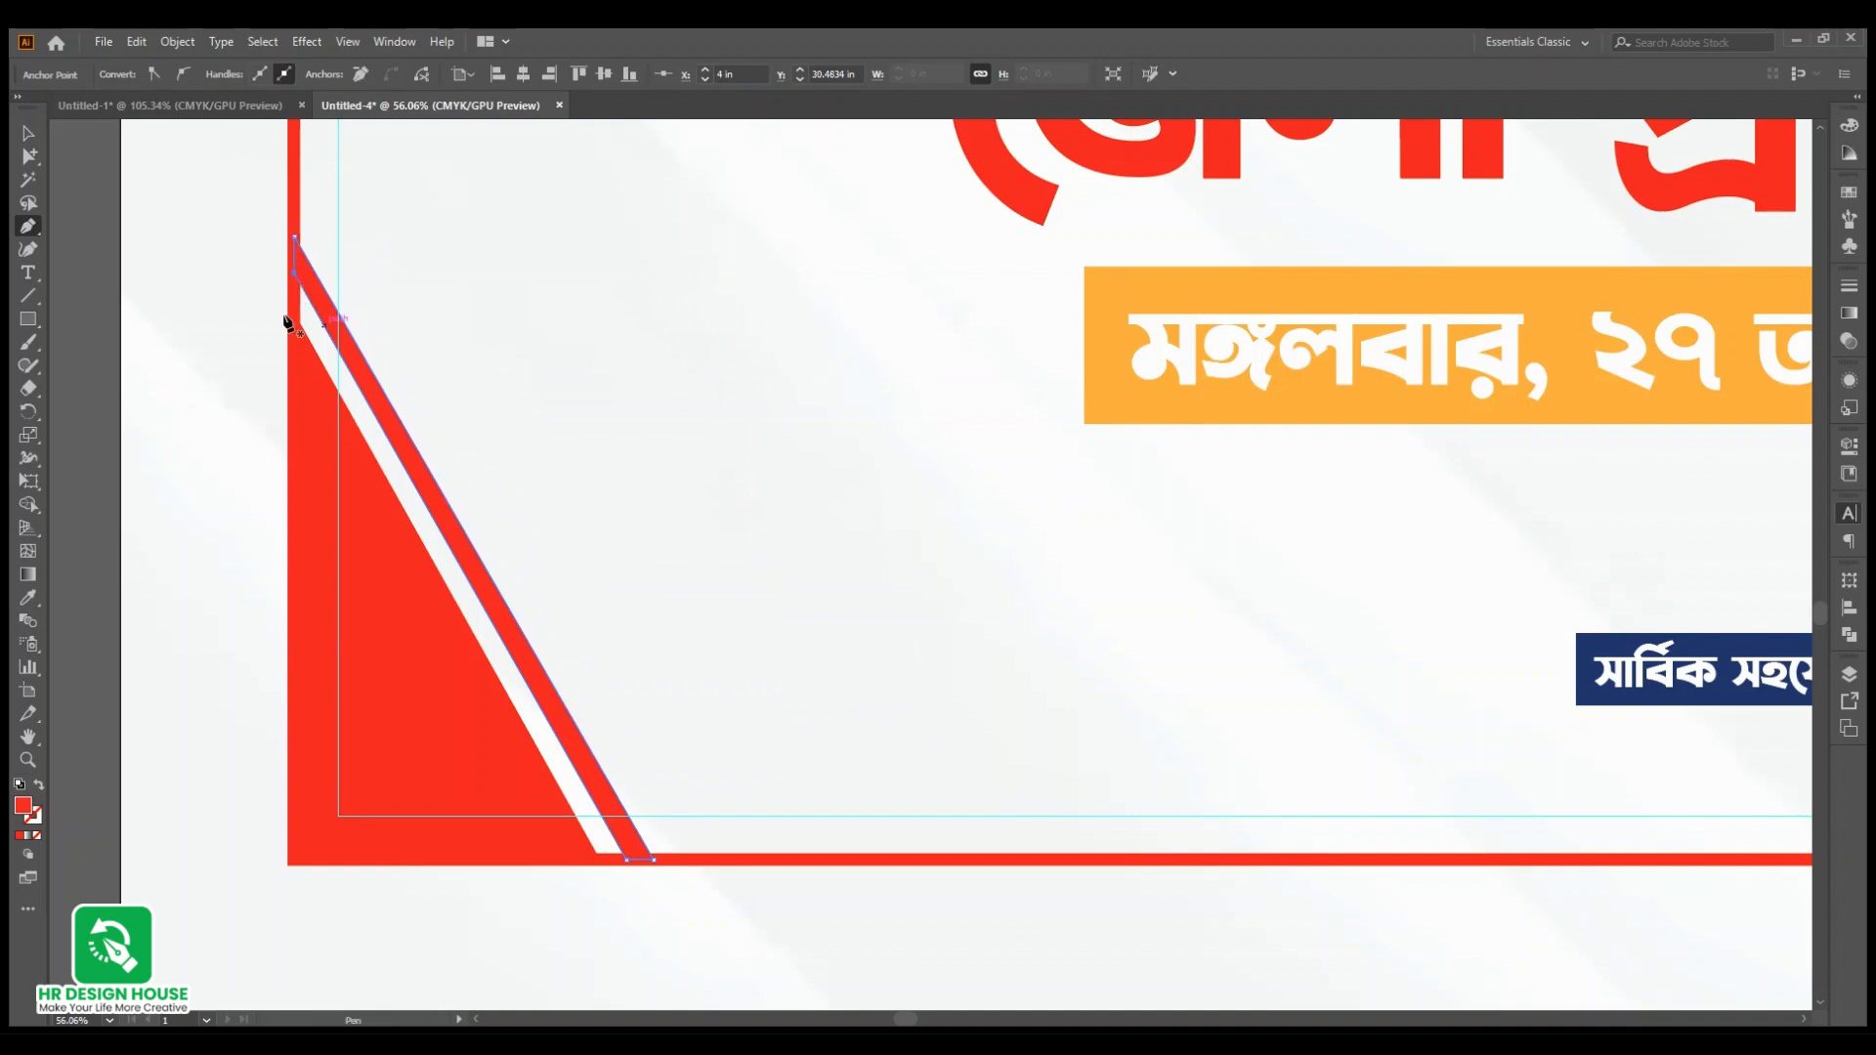
left_click(28, 133)
left_click(230, 386)
left_click_drag(268, 412, 225, 528)
left_click_drag(330, 558, 543, 586)
left_click(559, 550)
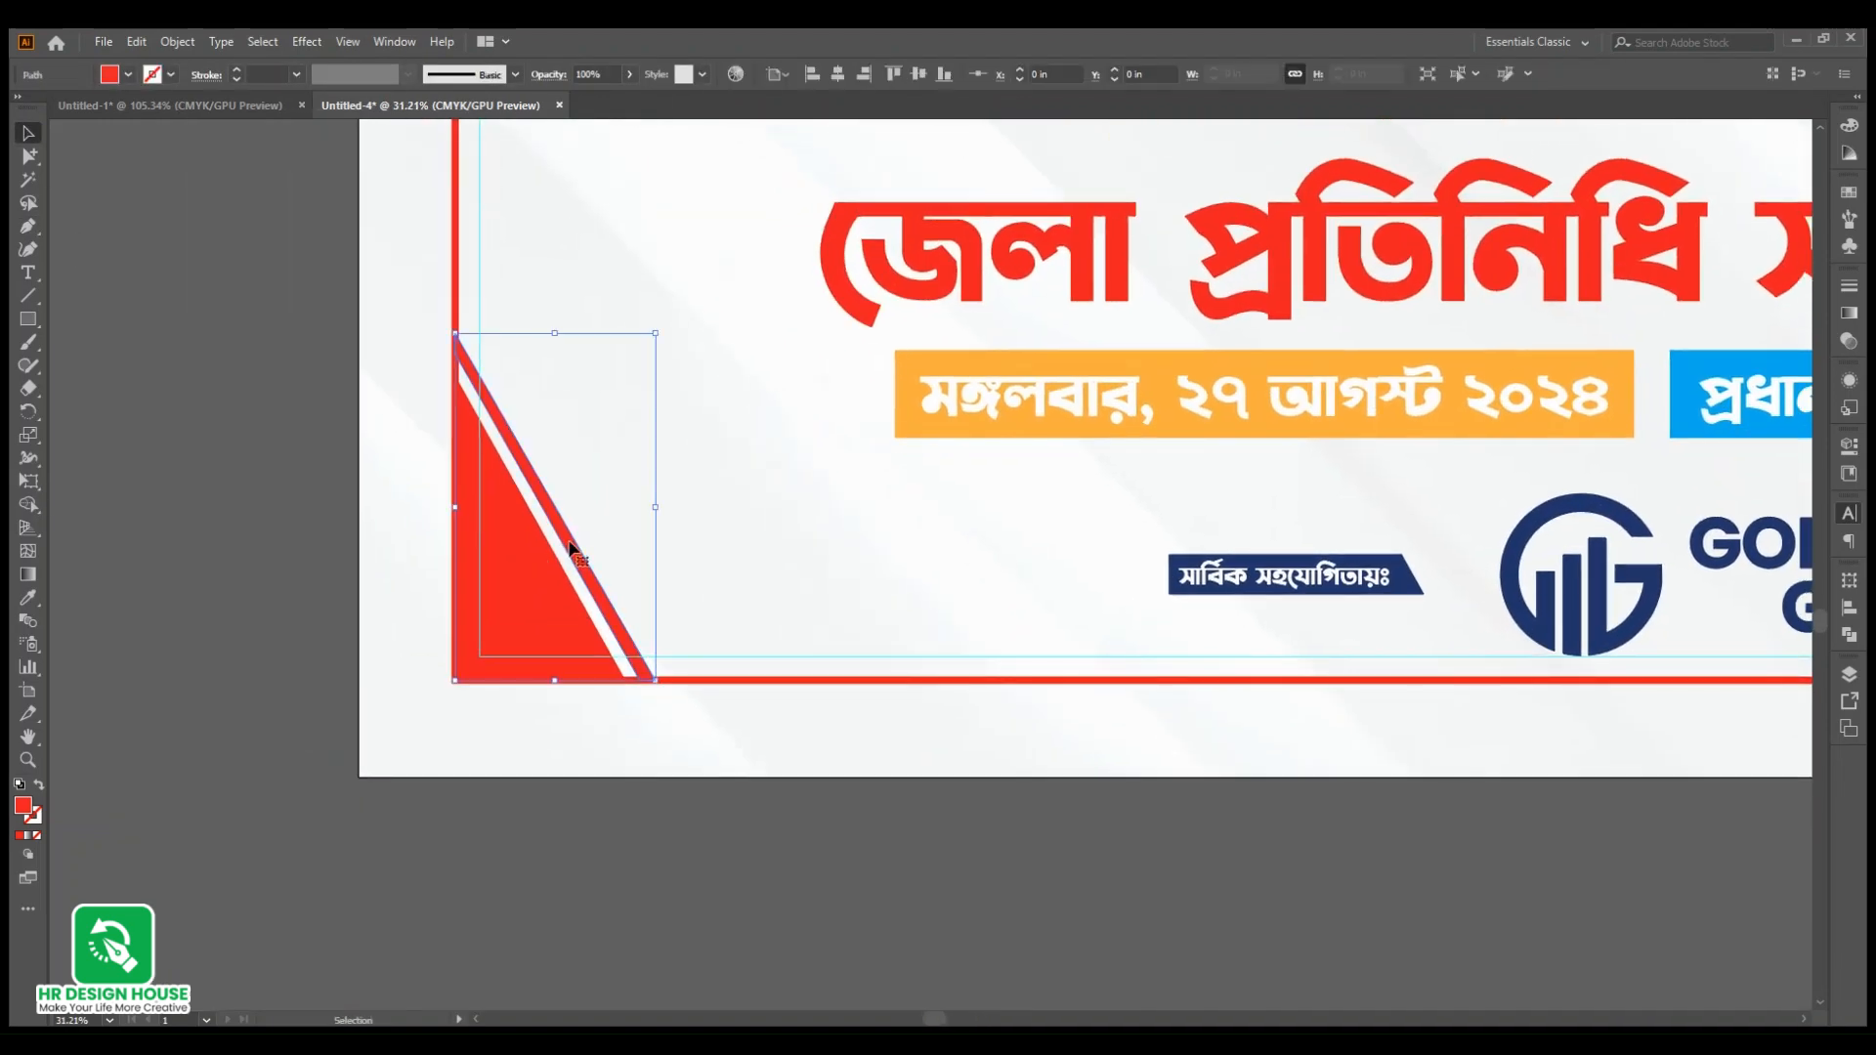
key("Delete")
Step: Draw a thin red rectangle about 18.4 × 0.4 in above the corner triangle
left_click_drag(729, 588, 469, 684)
left_click_drag(751, 676, 596, 674)
left_click_drag(450, 622, 512, 702)
left_click(461, 665)
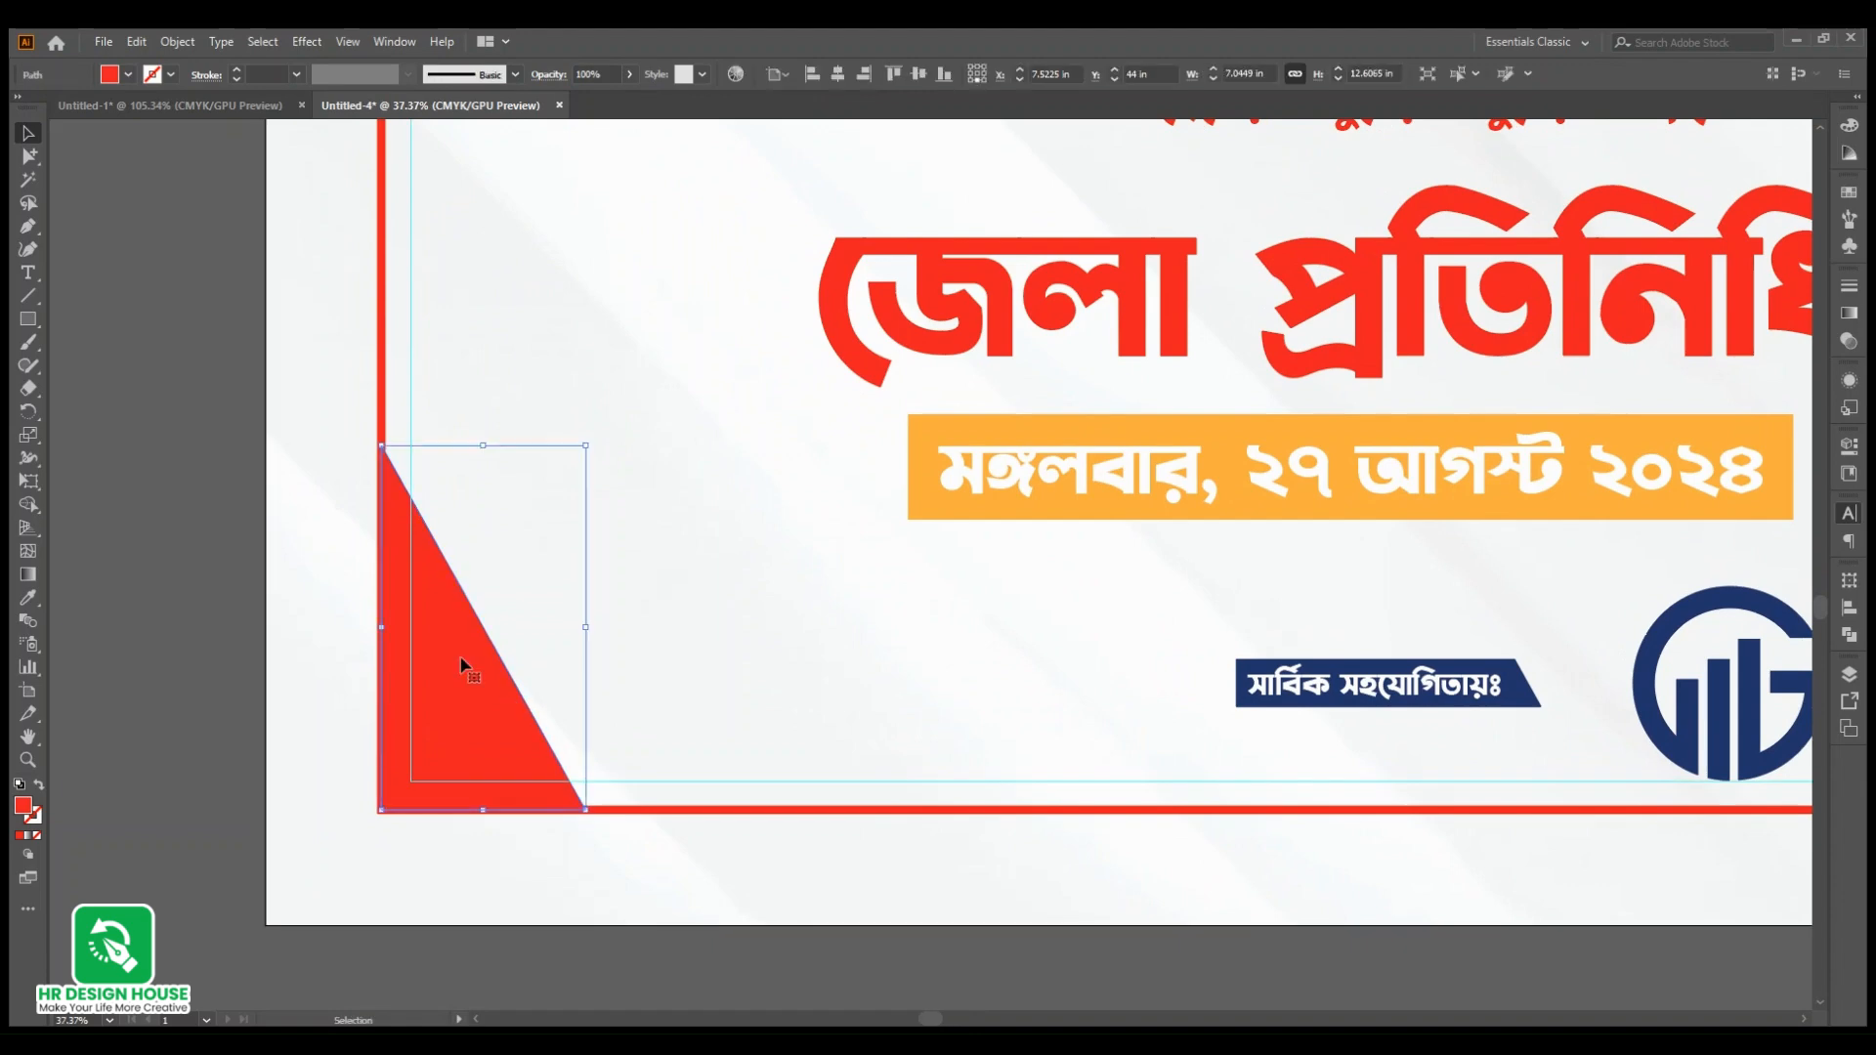
left_click(28, 319)
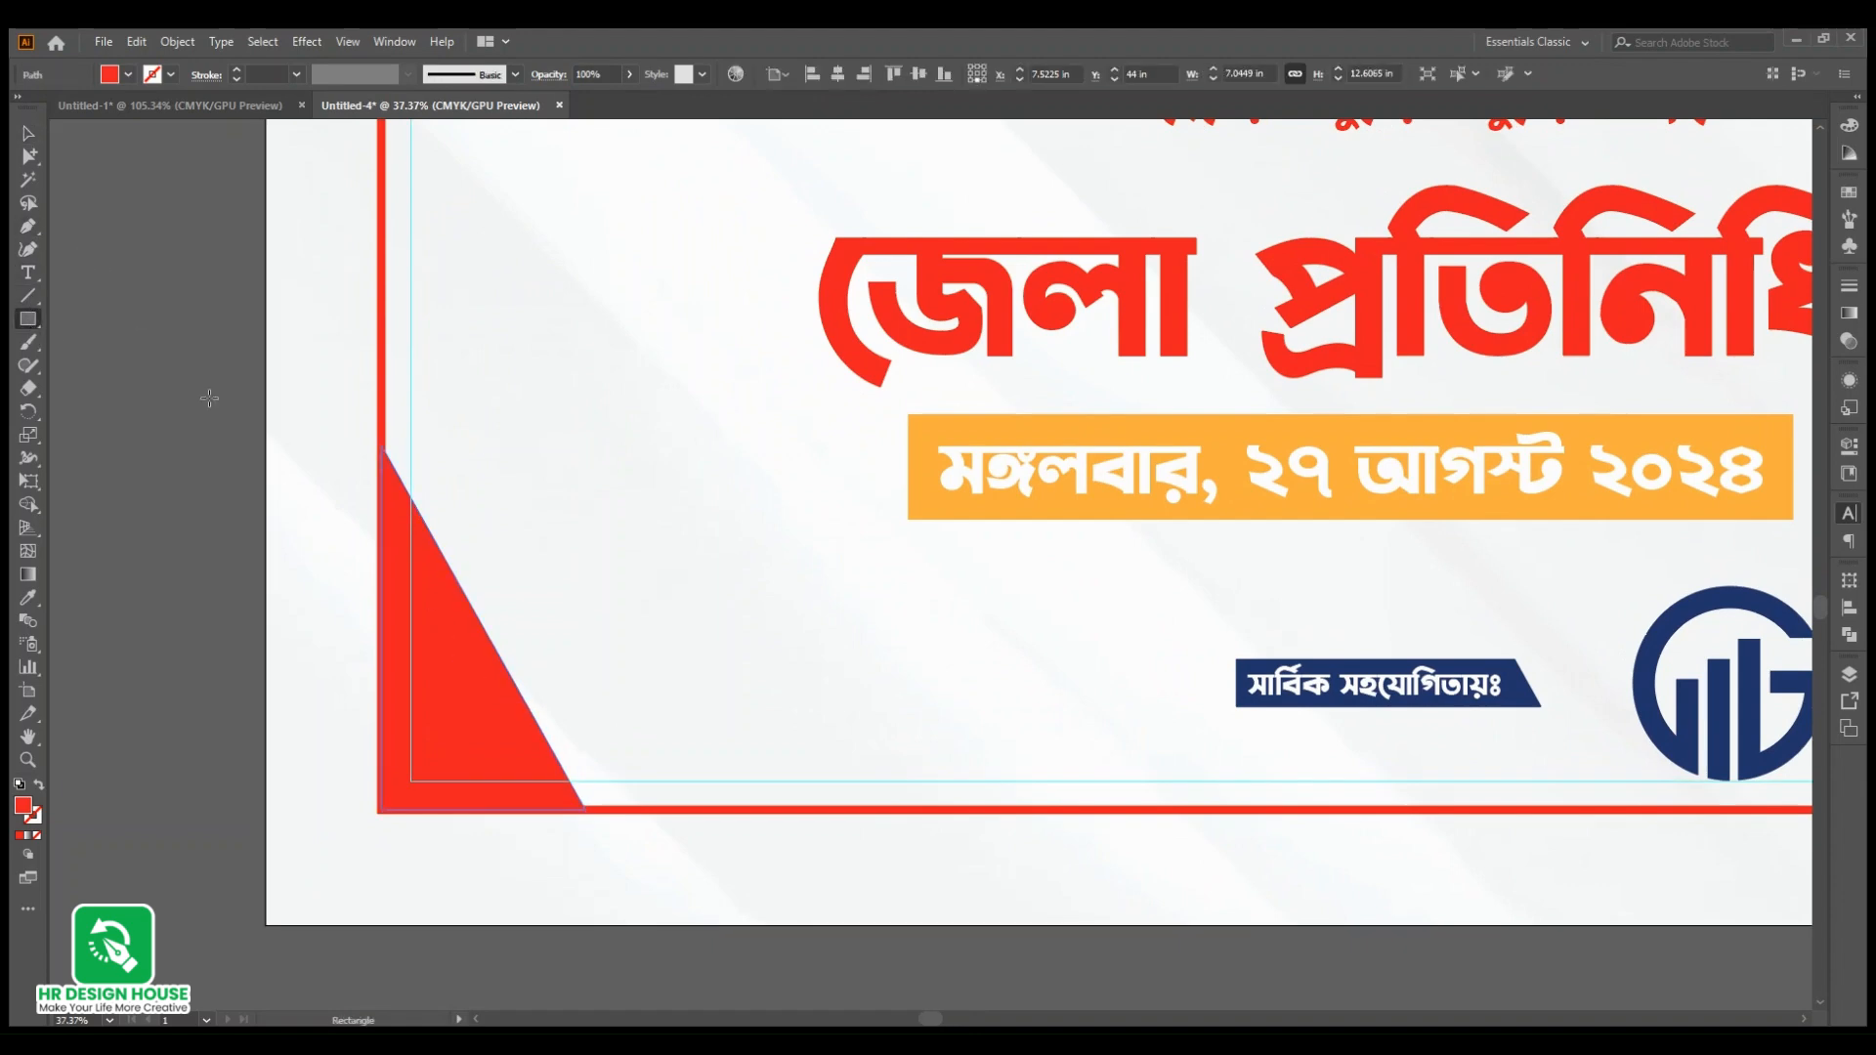
left_click_drag(470, 382, 1002, 392)
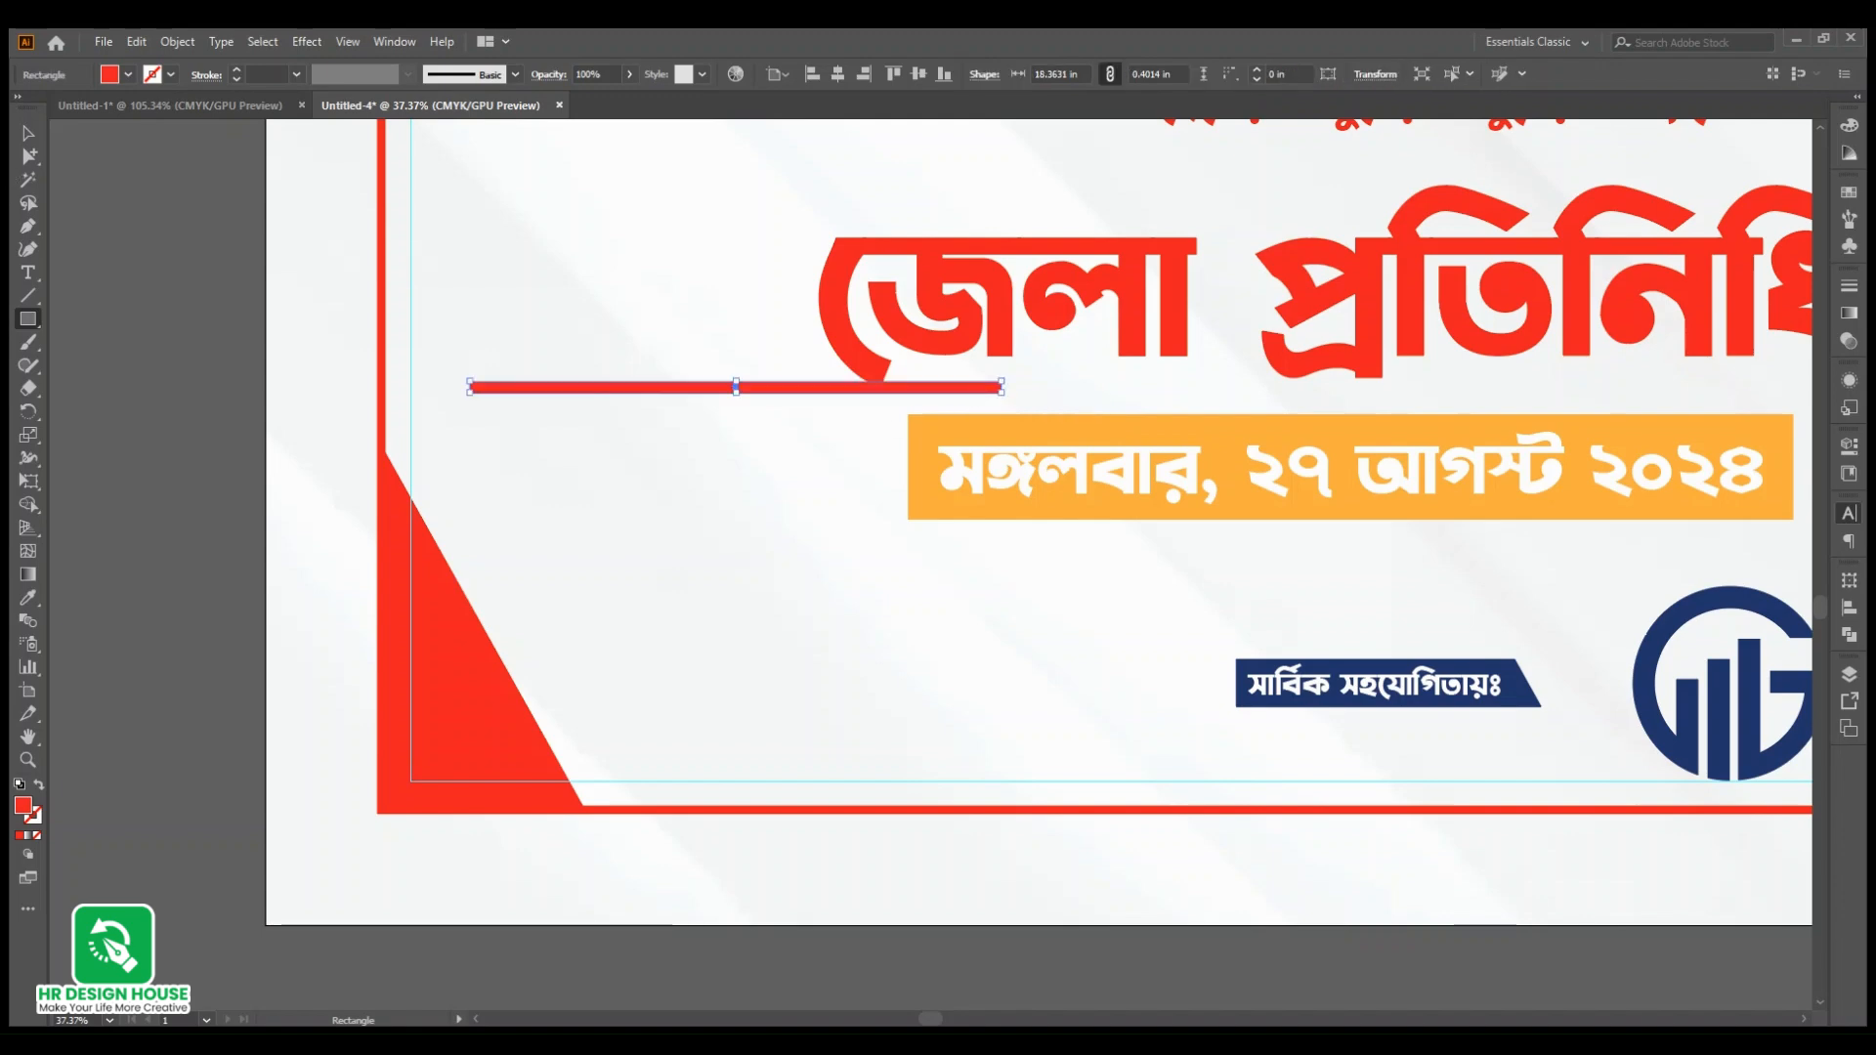
Step: Rotate the thin red bar to the triangle's slope and place it alongside the slanted edge, crossing both border lines
left_click(26, 135)
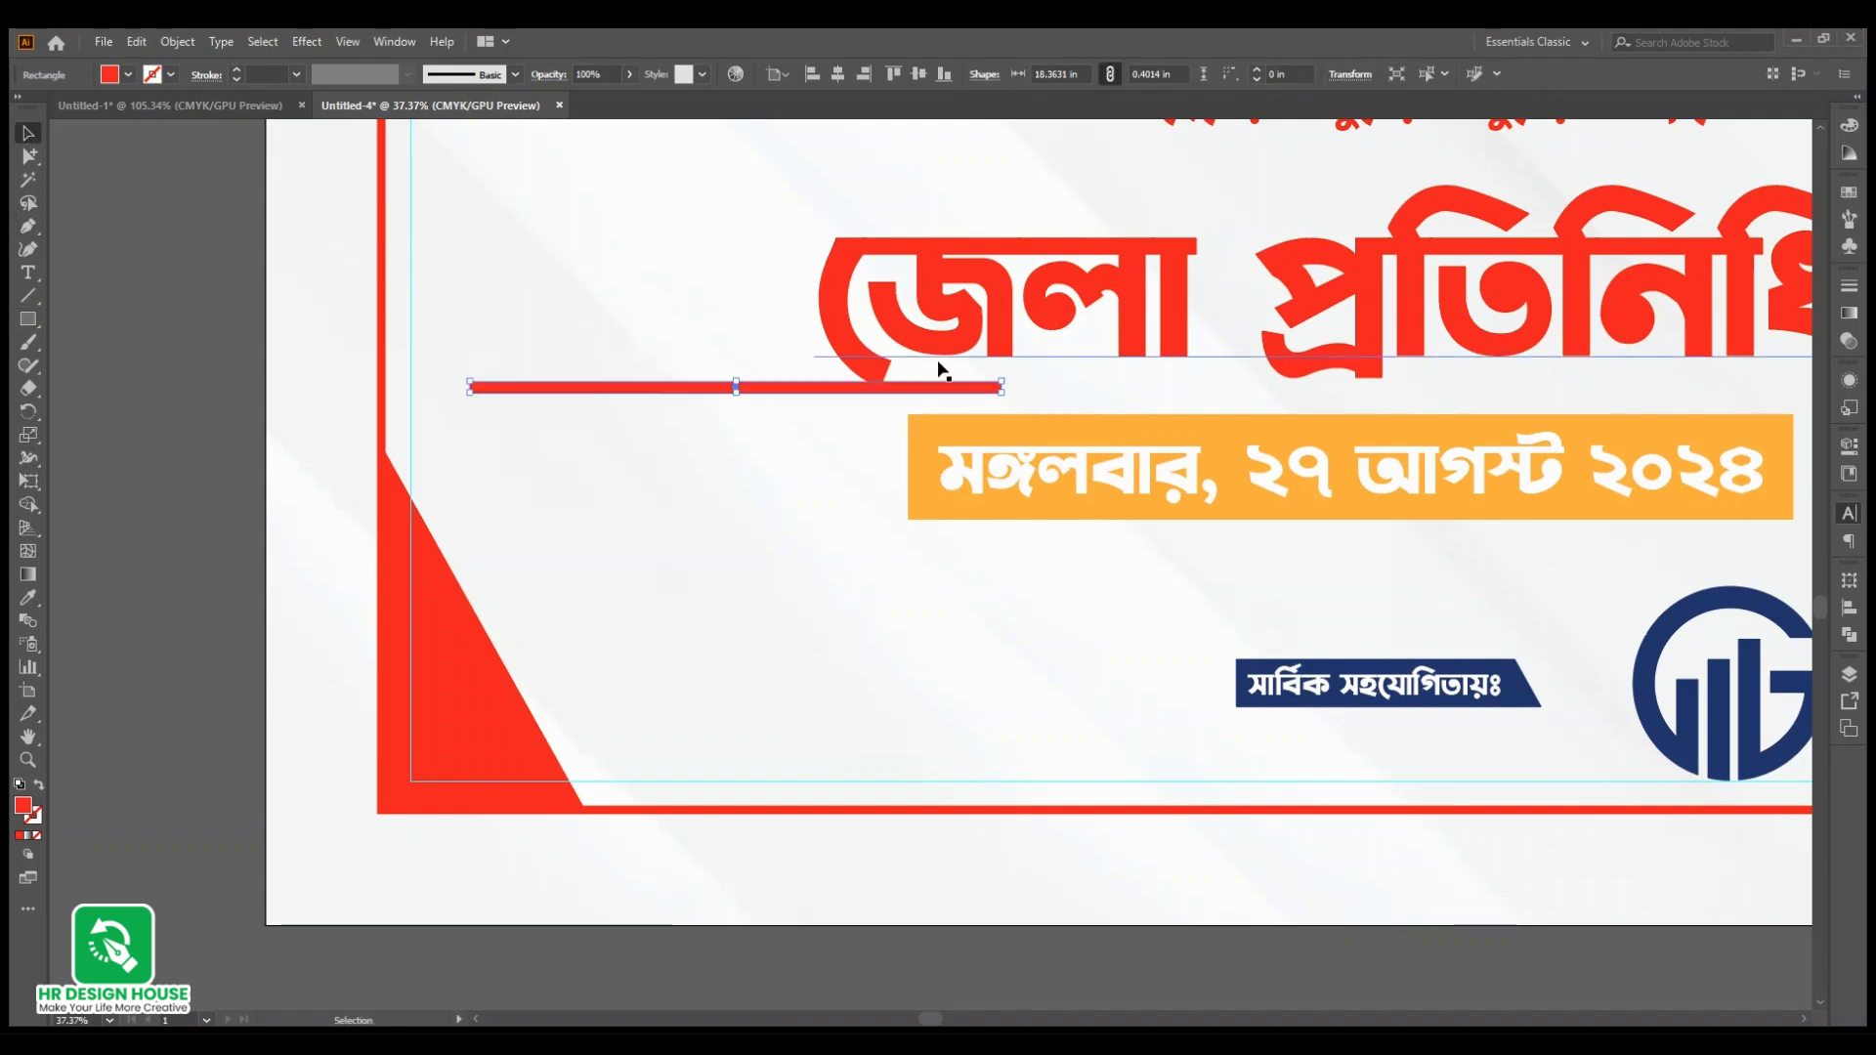
left_click_drag(1026, 389, 1005, 566)
left_click_drag(828, 498, 664, 635)
left_click_drag(770, 731, 753, 841)
left_click_drag(652, 679, 592, 733)
left_click_drag(645, 831, 639, 837)
left_click(688, 698)
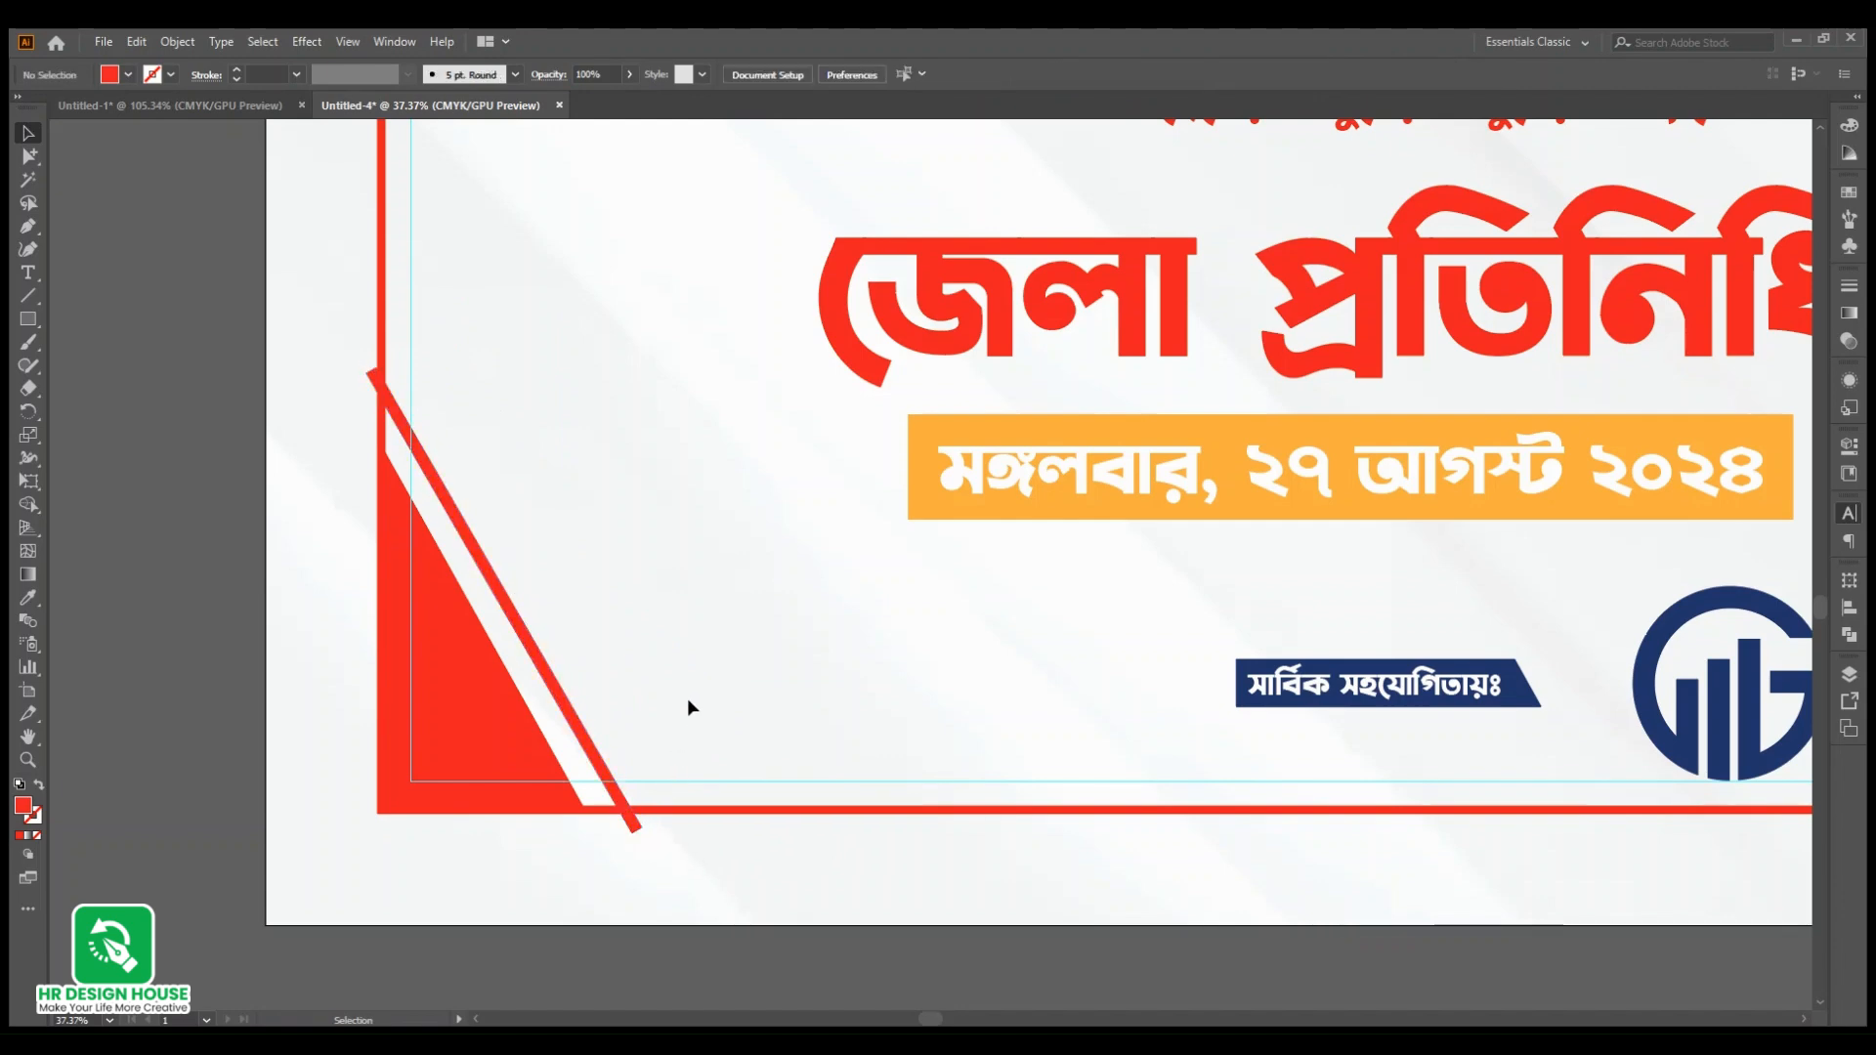
Step: Shift the slanted red bar slightly closer to the corner triangle, leaving a narrow gap
scroll(688, 698, "down", 2)
scroll(592, 725, "up", 2)
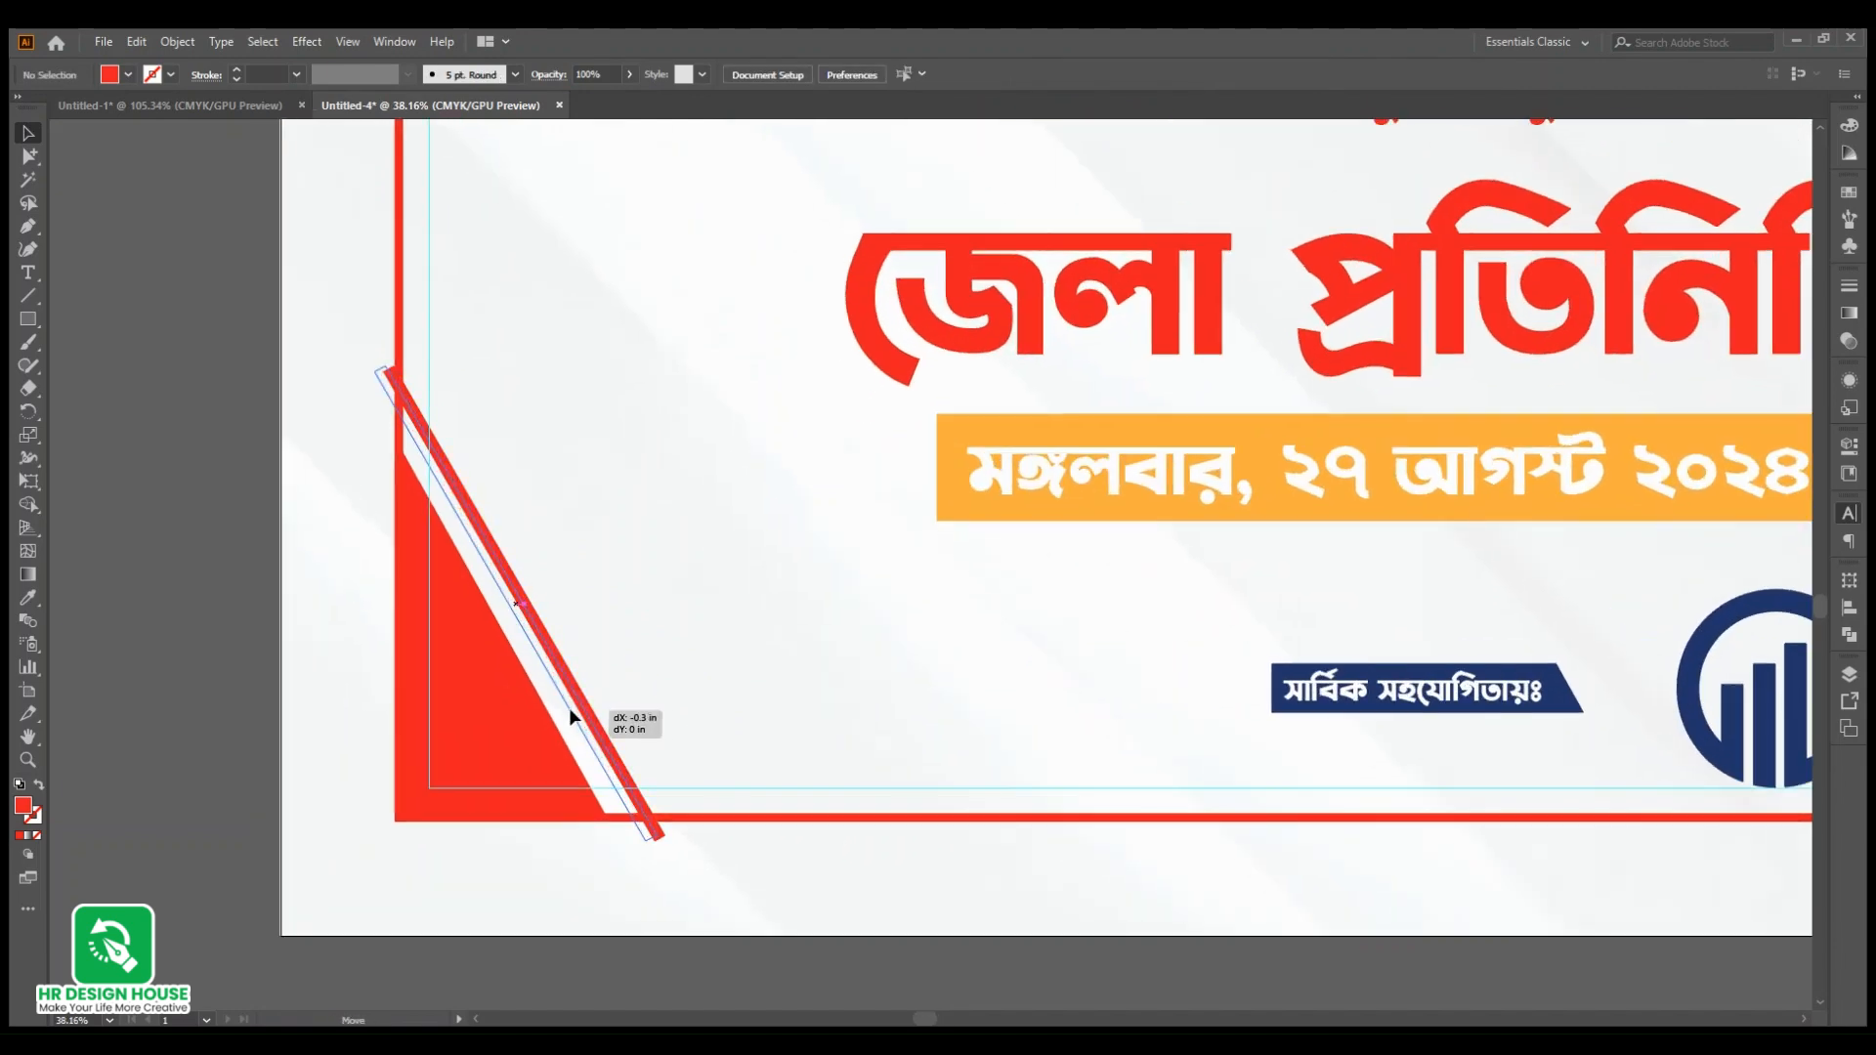
left_click_drag(607, 629, 524, 769)
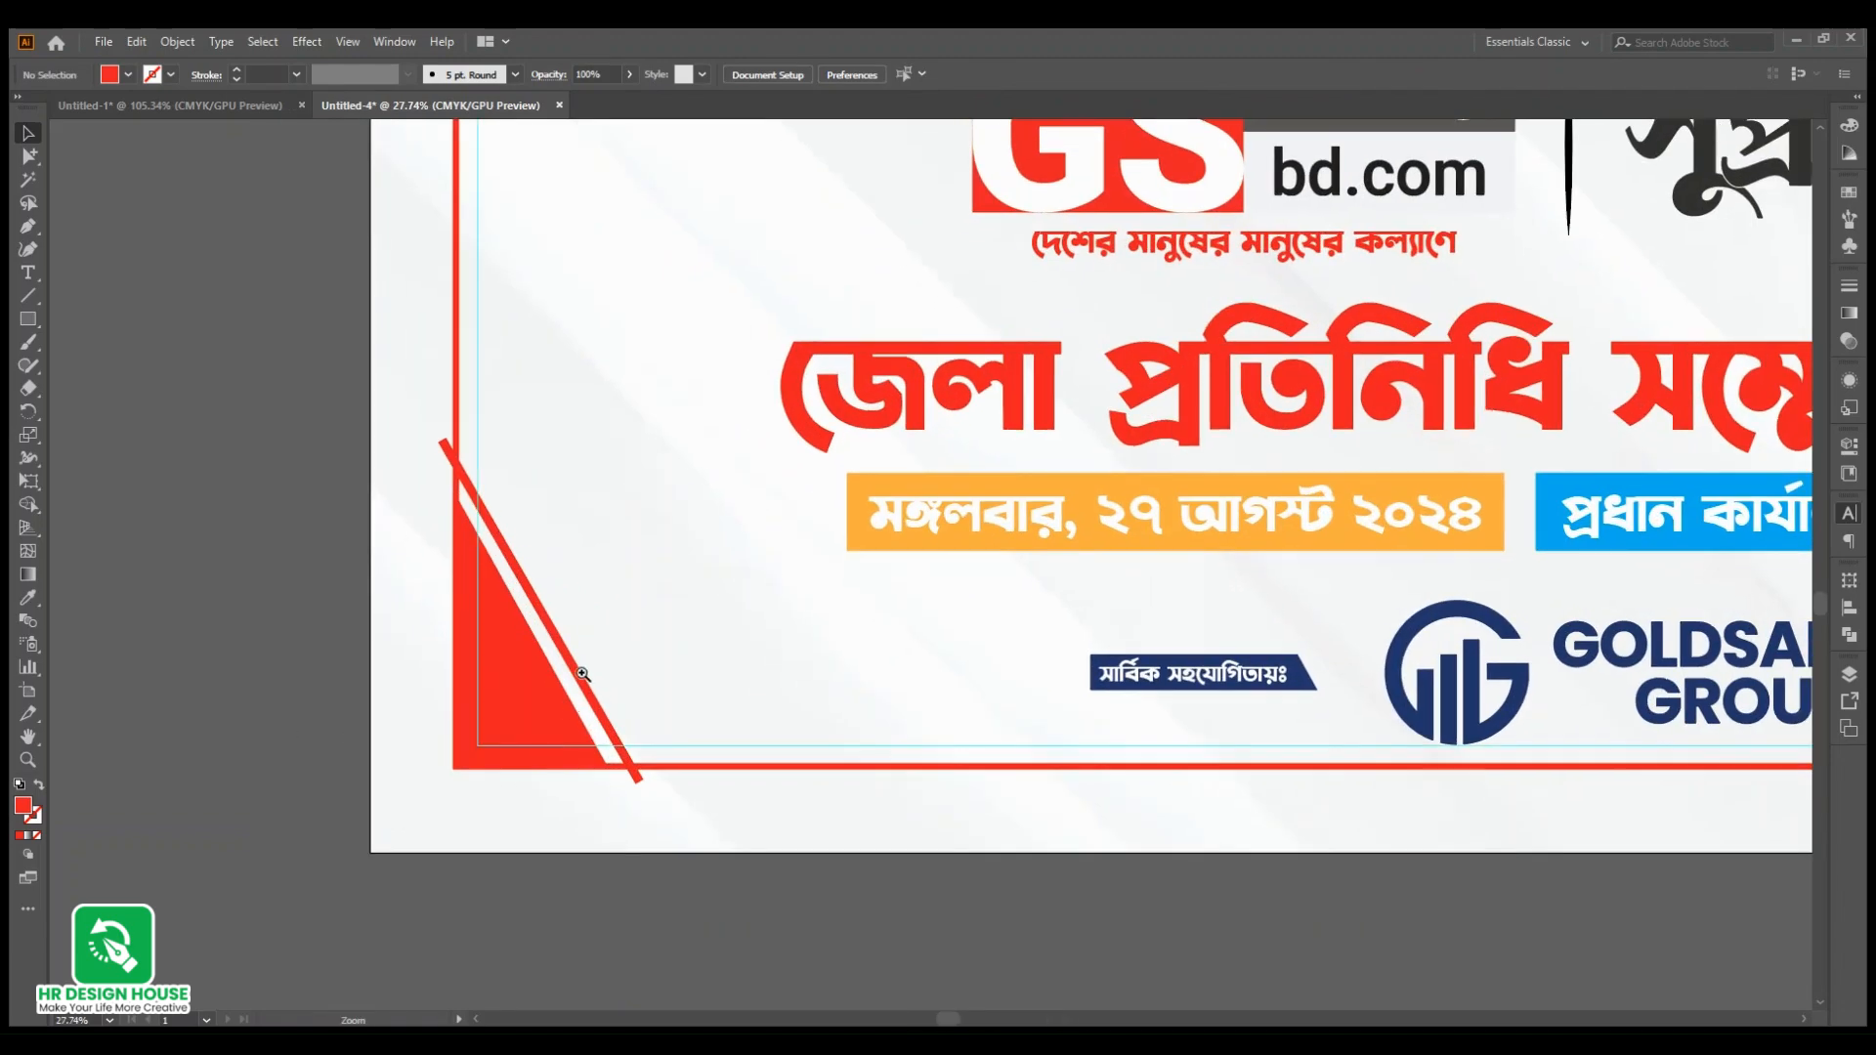
left_click_drag(607, 716, 649, 700)
left_click_drag(615, 589, 550, 672)
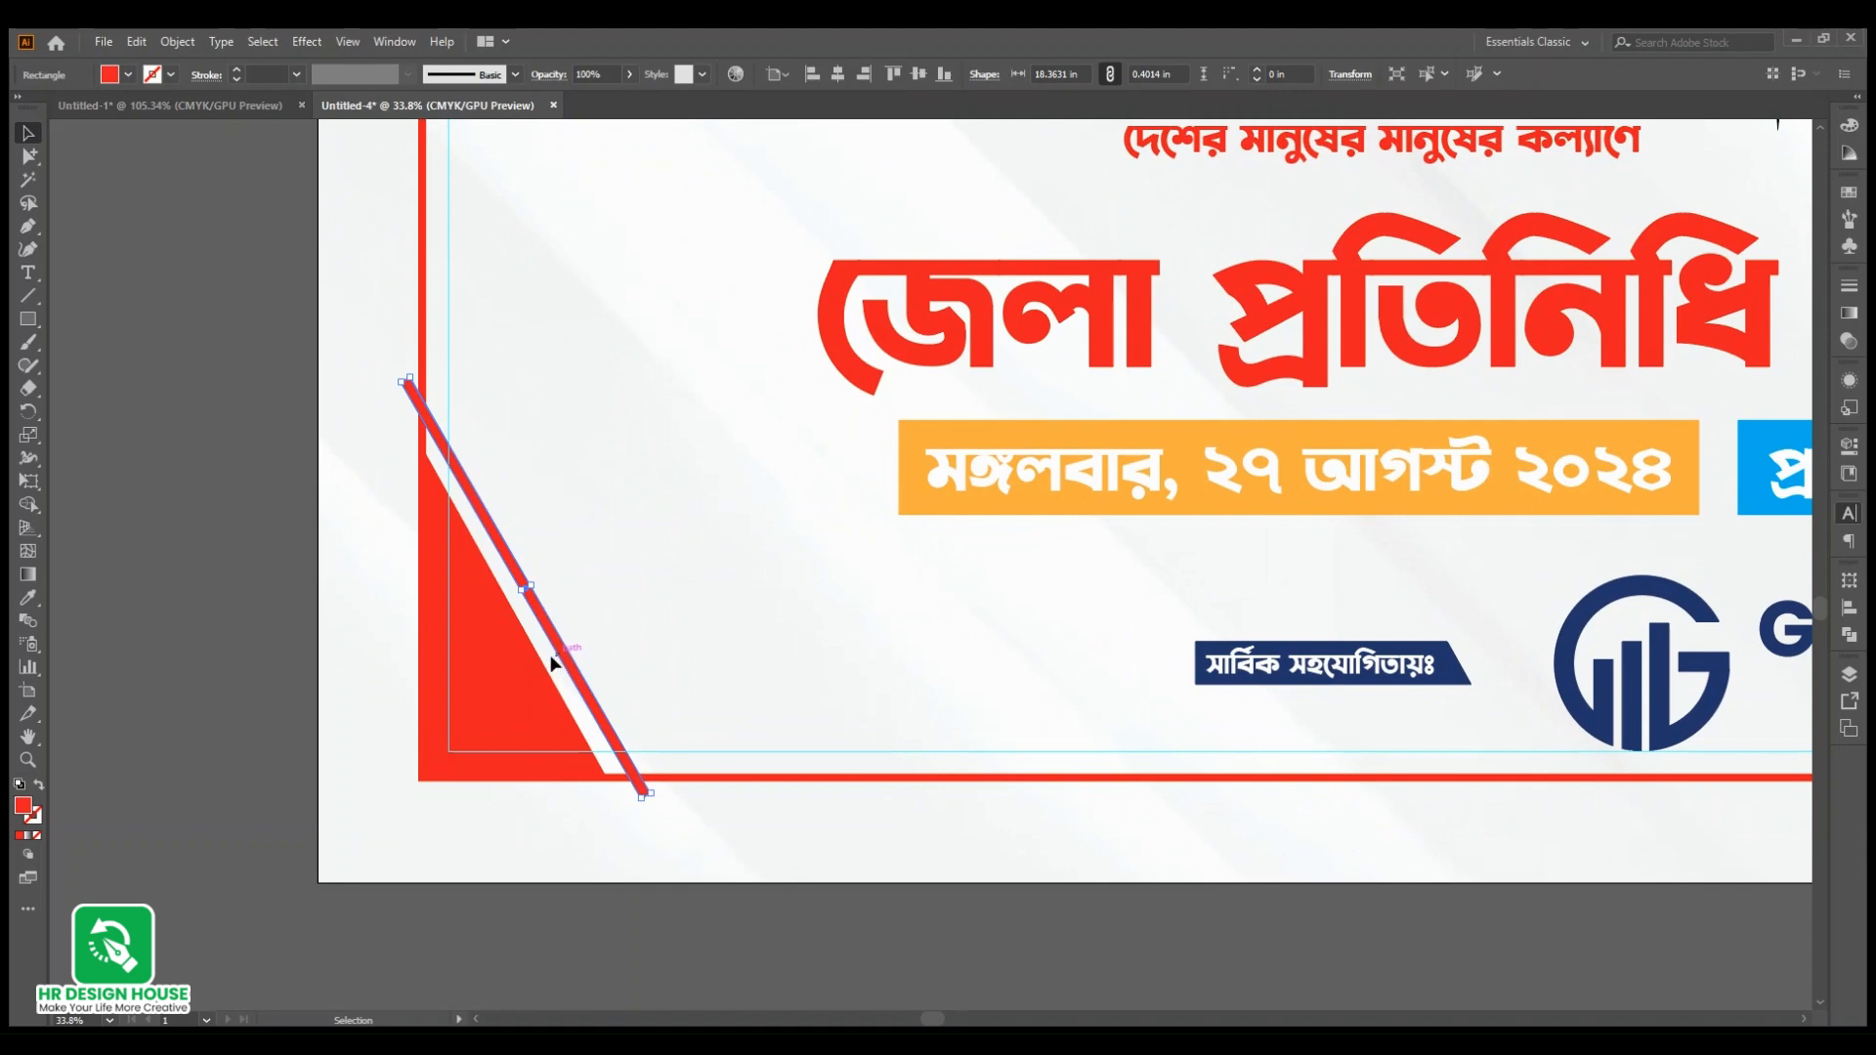
Step: Recolour the slanted bar with the same bright blue as the address bar
left_click_drag(703, 616, 550, 683)
left_click_drag(758, 673, 607, 714)
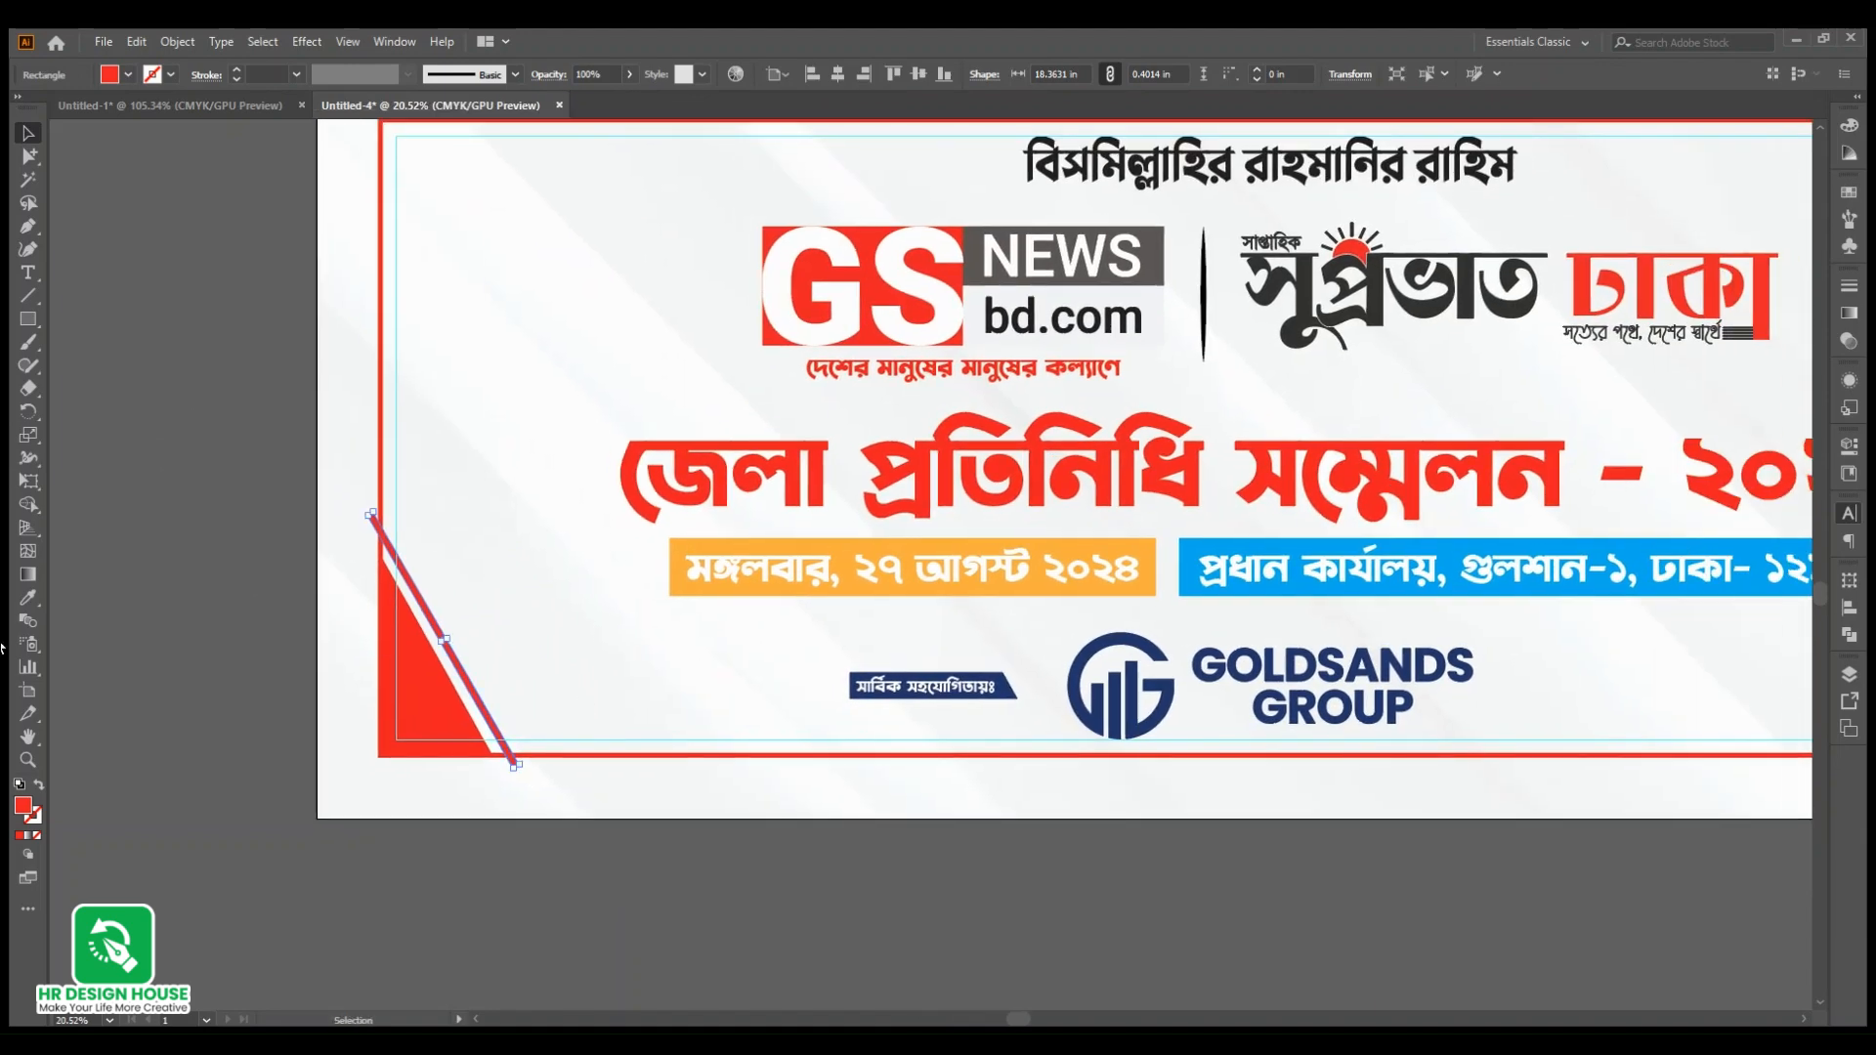
left_click(117, 110)
left_click(460, 571)
Step: Fine-tune the blue bar's angle and position so it runs parallel to the triangle's slanted edge
left_click_drag(455, 711, 712, 884)
left_click_drag(586, 769, 713, 830)
left_click(531, 717)
left_click_drag(602, 706, 468, 748)
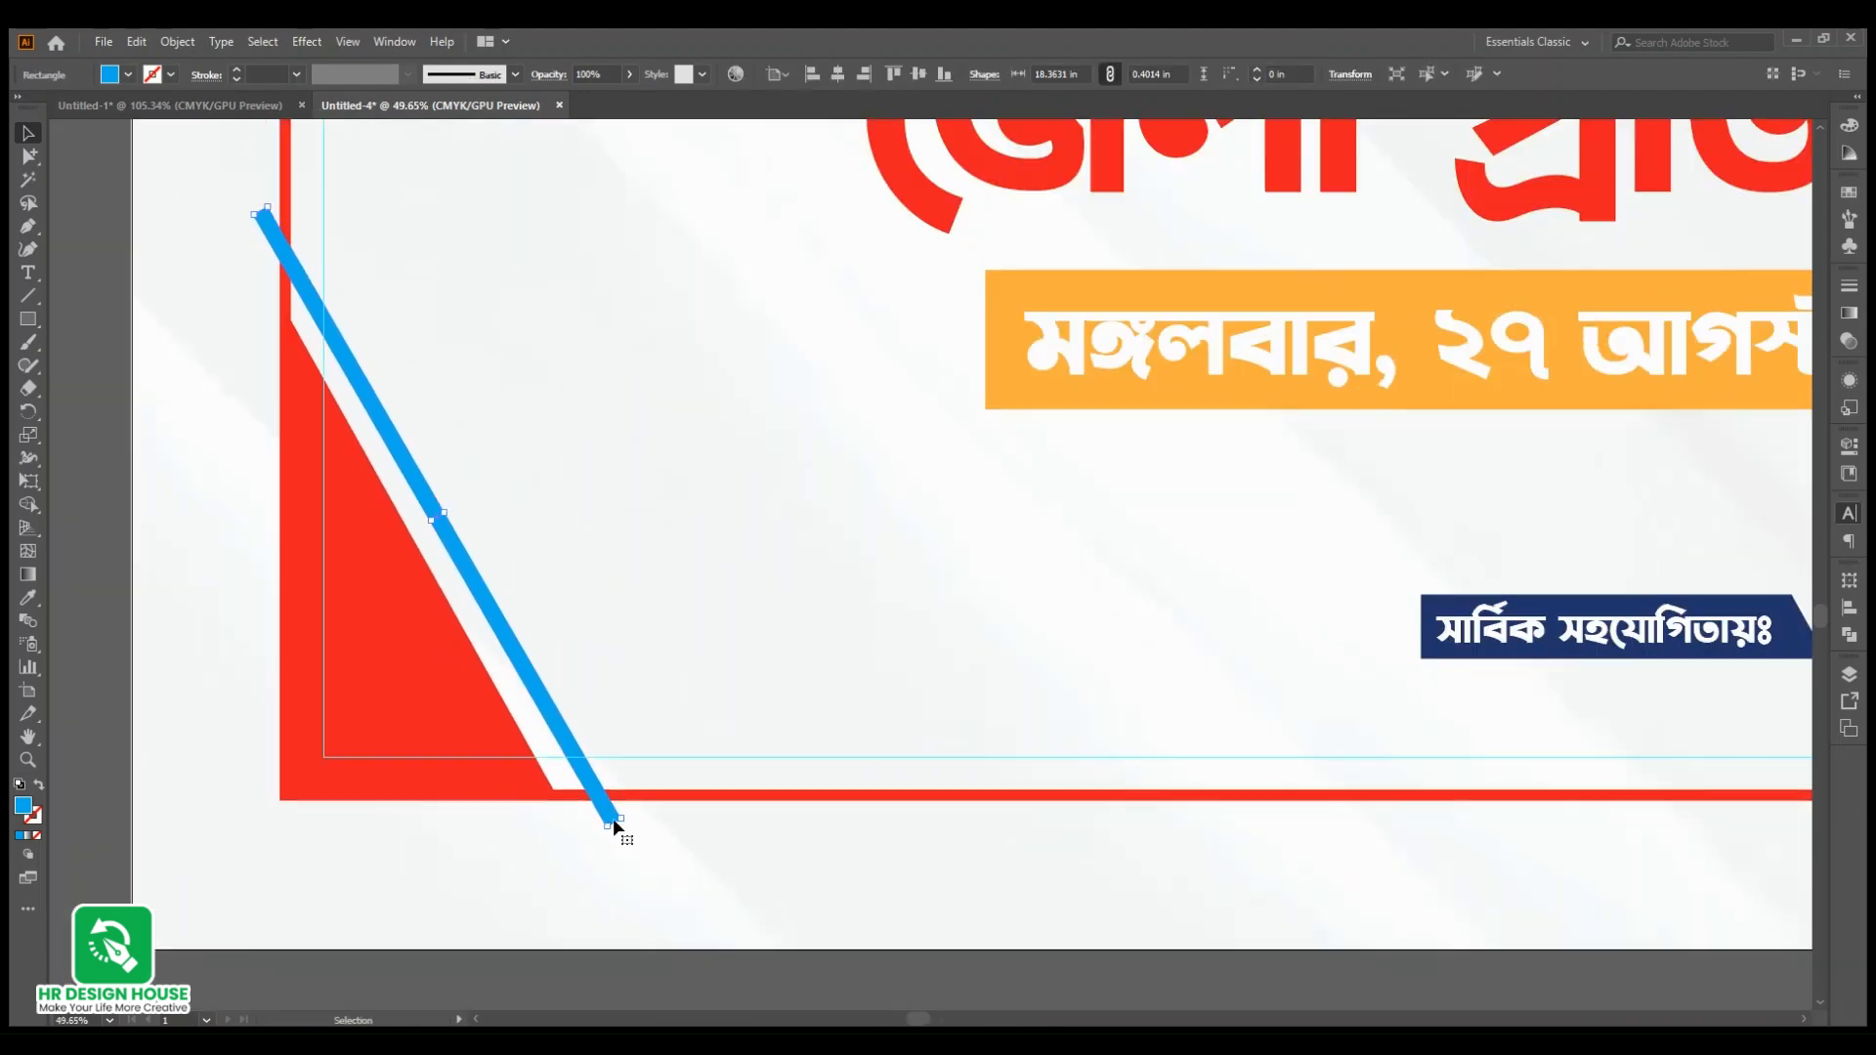
left_click_drag(606, 831, 610, 827)
left_click(618, 707)
left_click_drag(599, 642, 645, 695)
left_click(609, 748)
left_click(698, 704)
Step: Draw a blue rectangle about 9.6 × 2.3 in, rotate it parallel to the thin blue bar and place it alongside, near the bottom border
left_click_drag(613, 480, 925, 555)
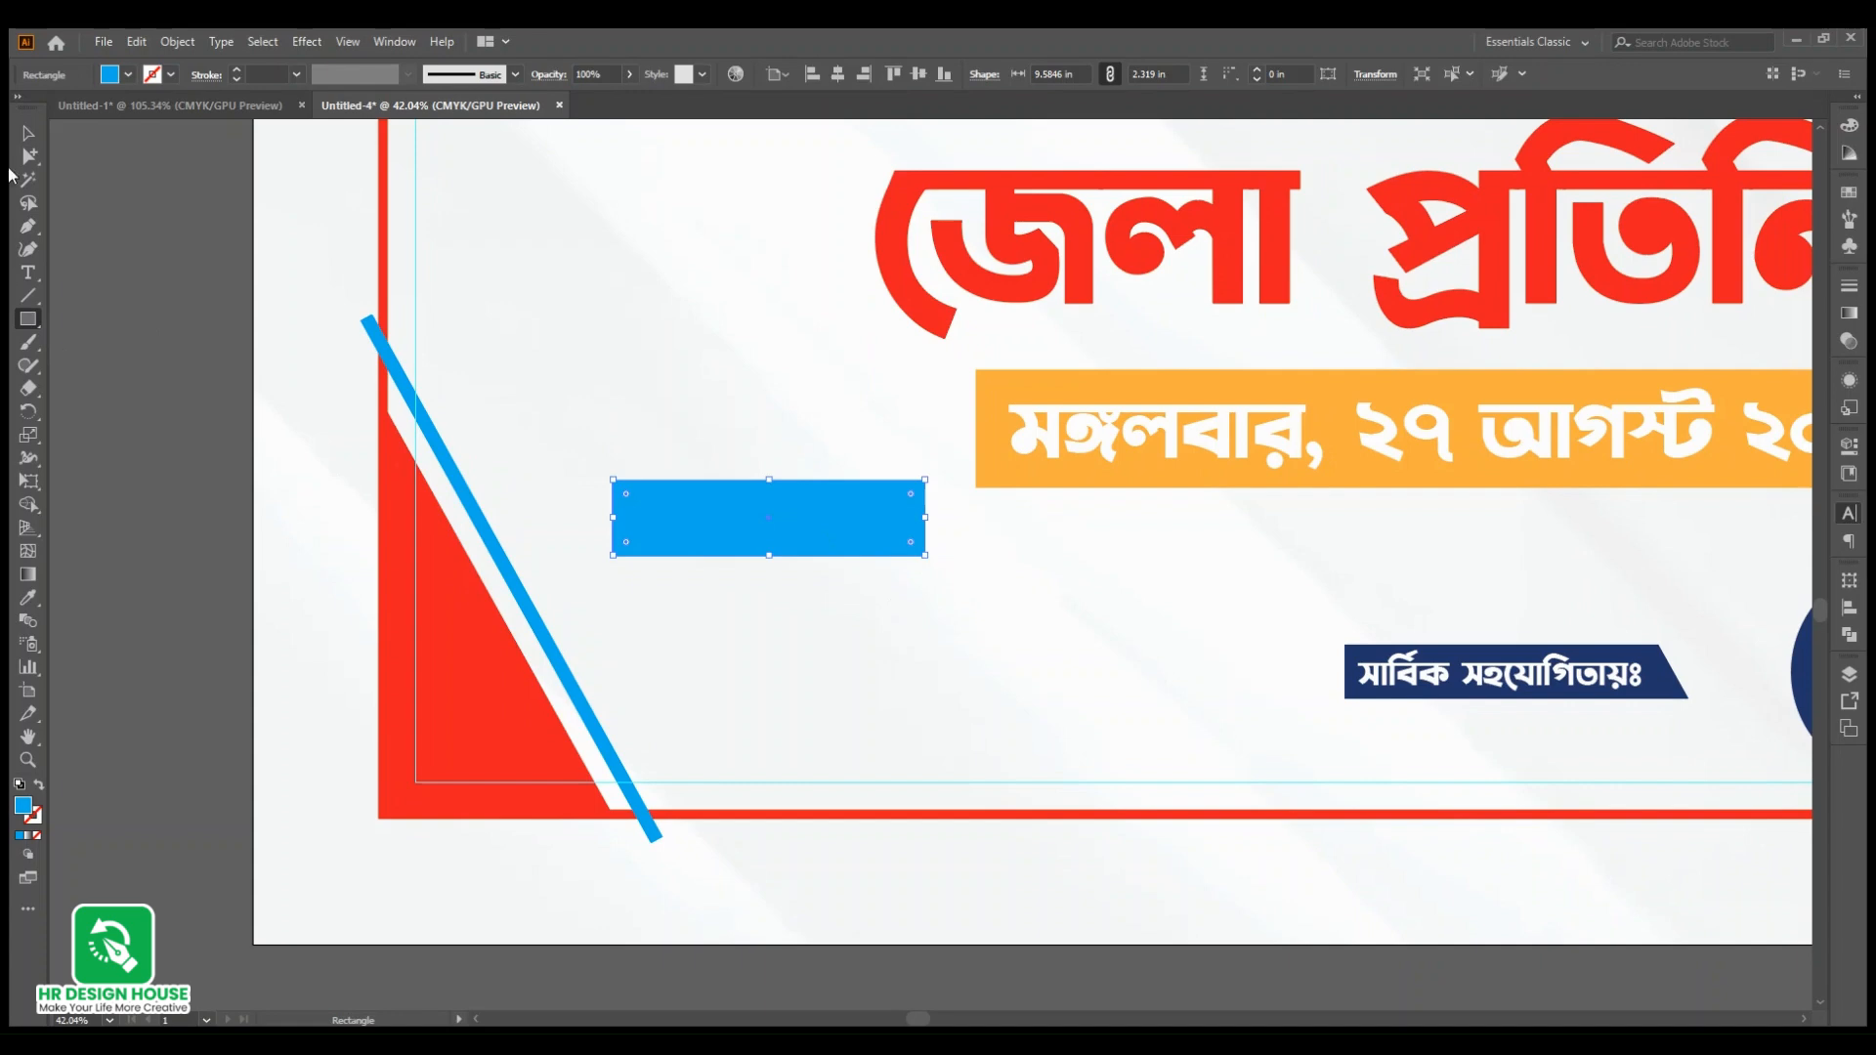
left_click(29, 132)
left_click_drag(877, 535, 877, 632)
left_click_drag(914, 568, 866, 761)
left_click_drag(813, 681, 724, 792)
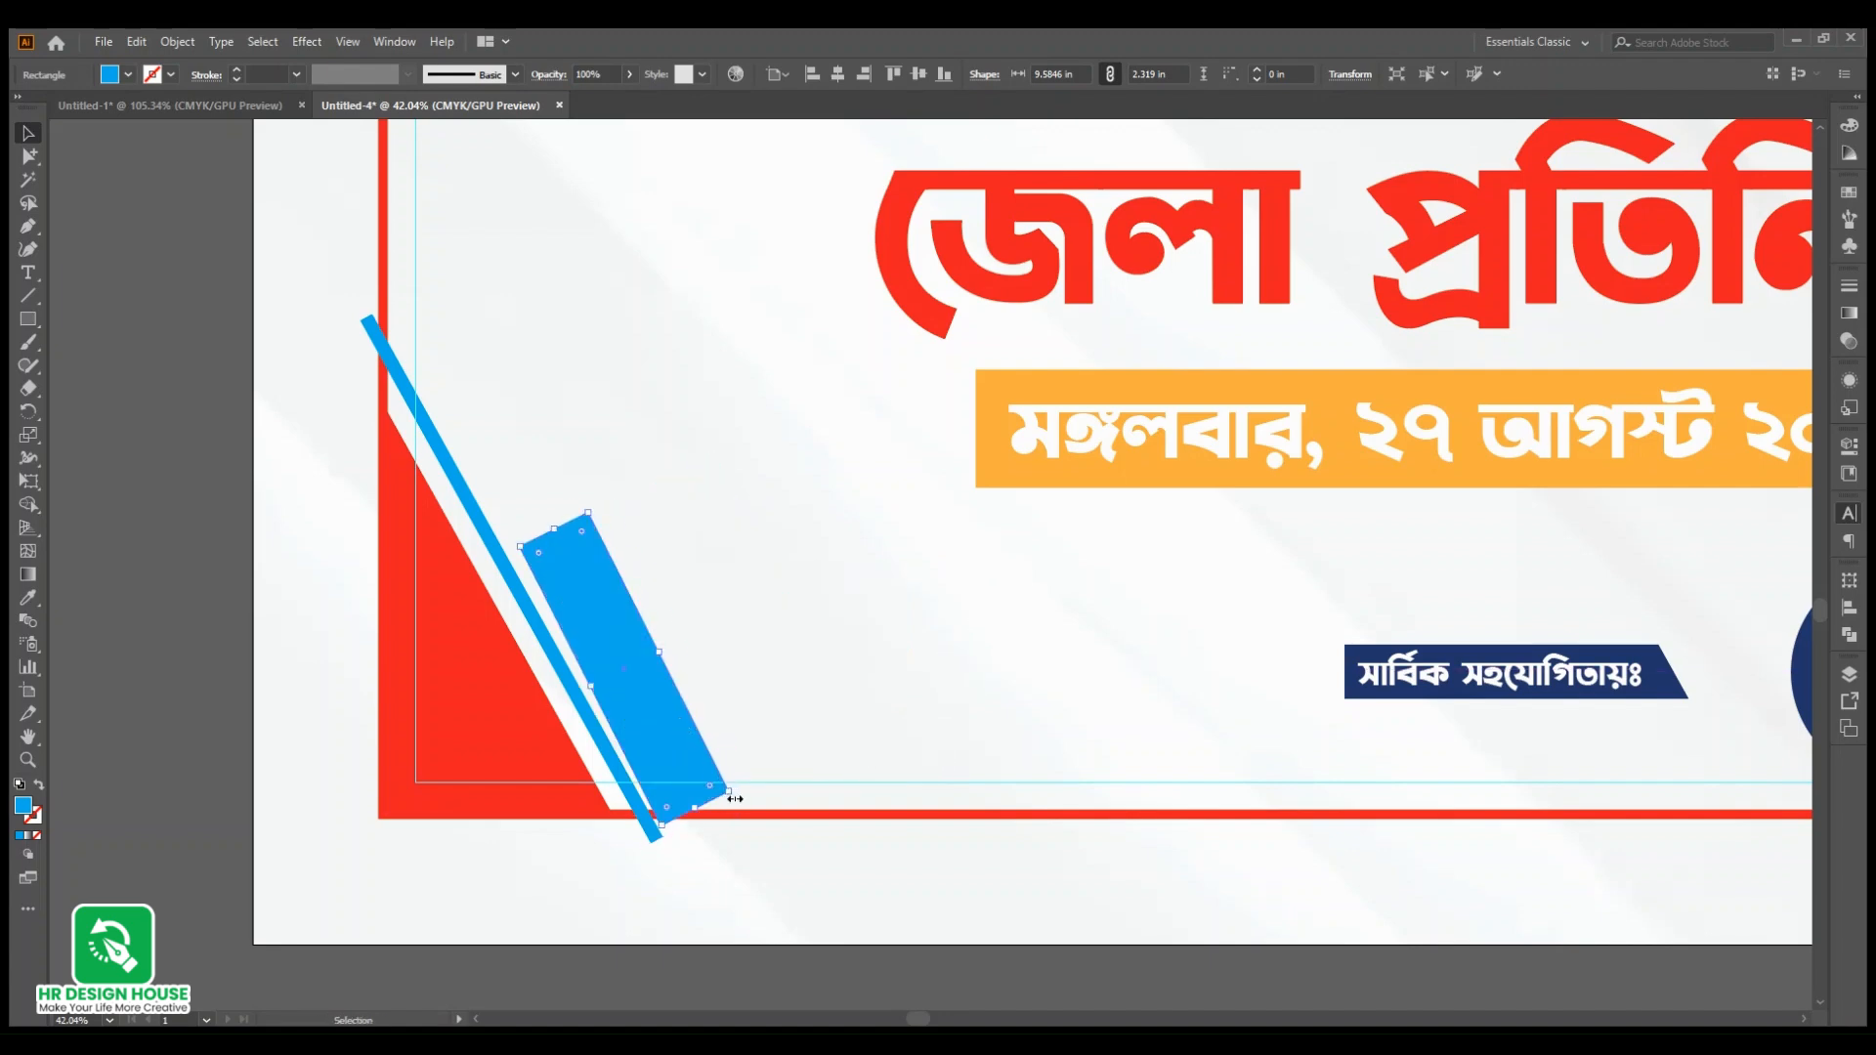
left_click(741, 799)
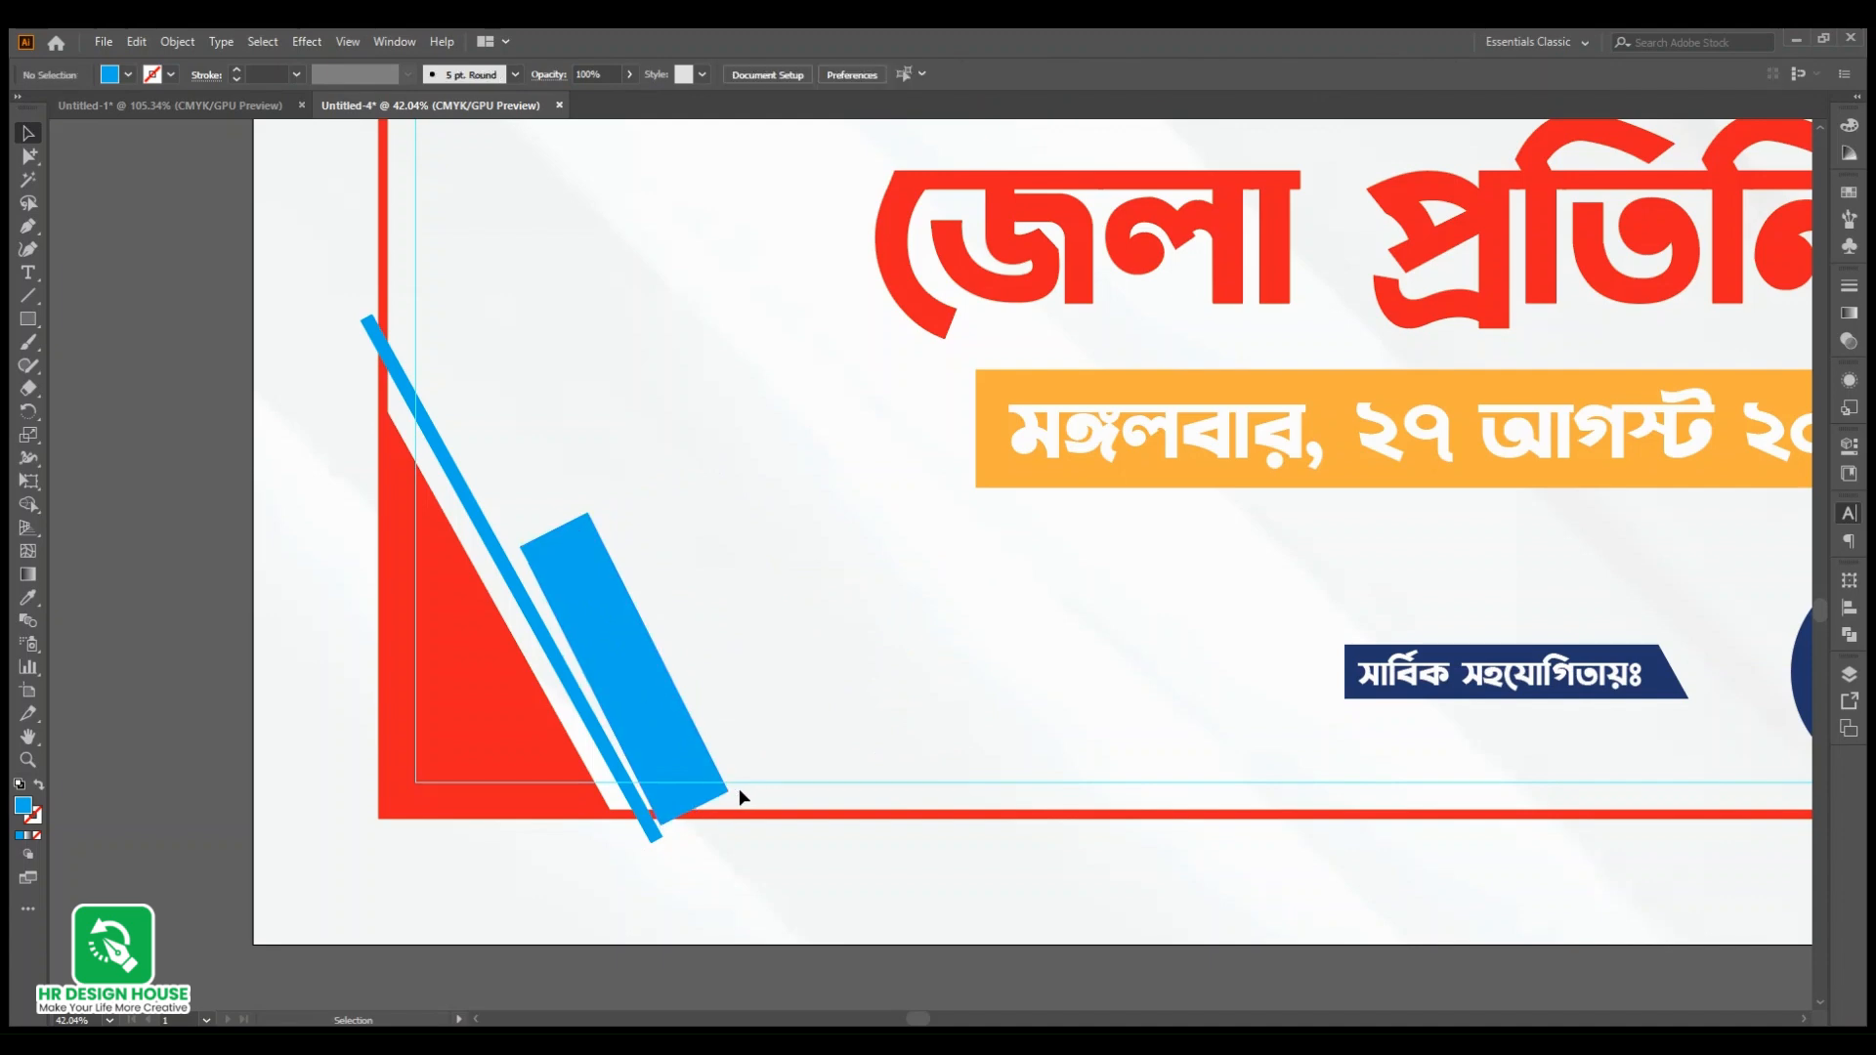
left_click(712, 777)
left_click_drag(737, 798, 741, 793)
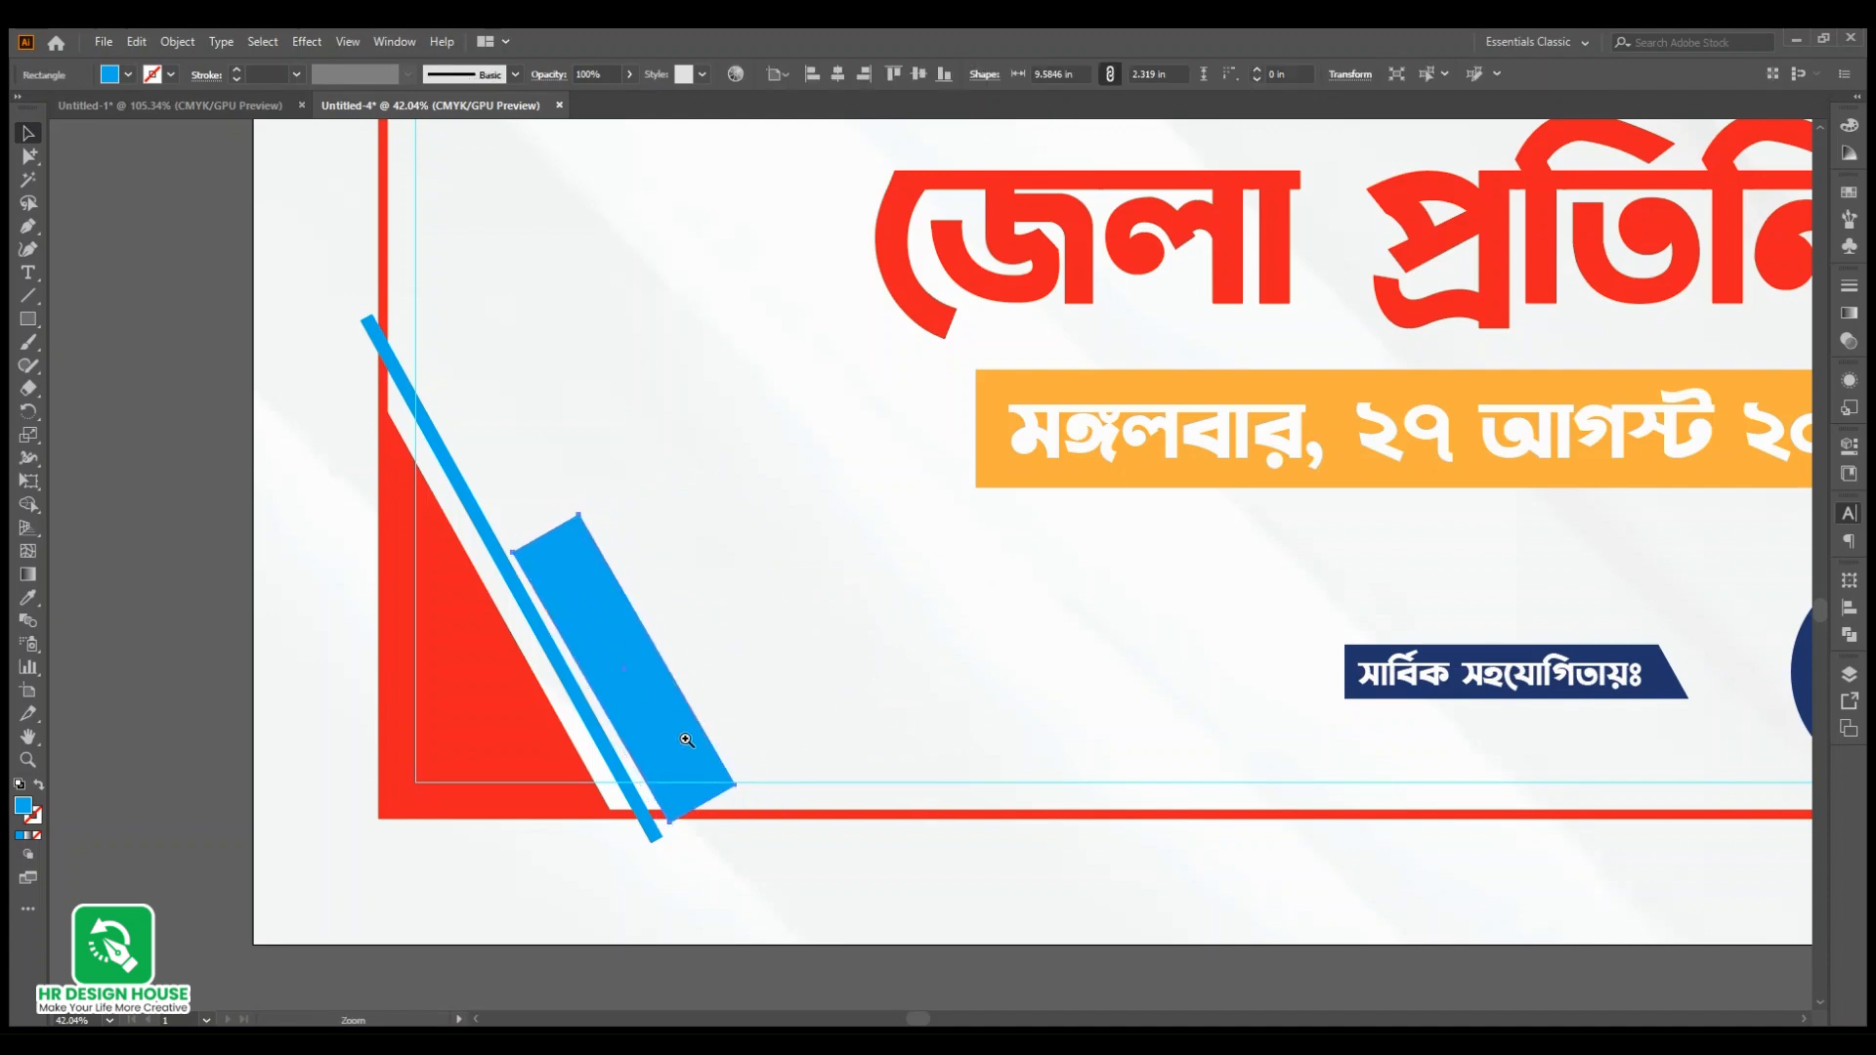
scroll(753, 799, "up", 3)
left_click_drag(833, 854, 774, 896)
left_click(863, 832)
key("ctrl+z")
scroll(885, 753, "down", 3)
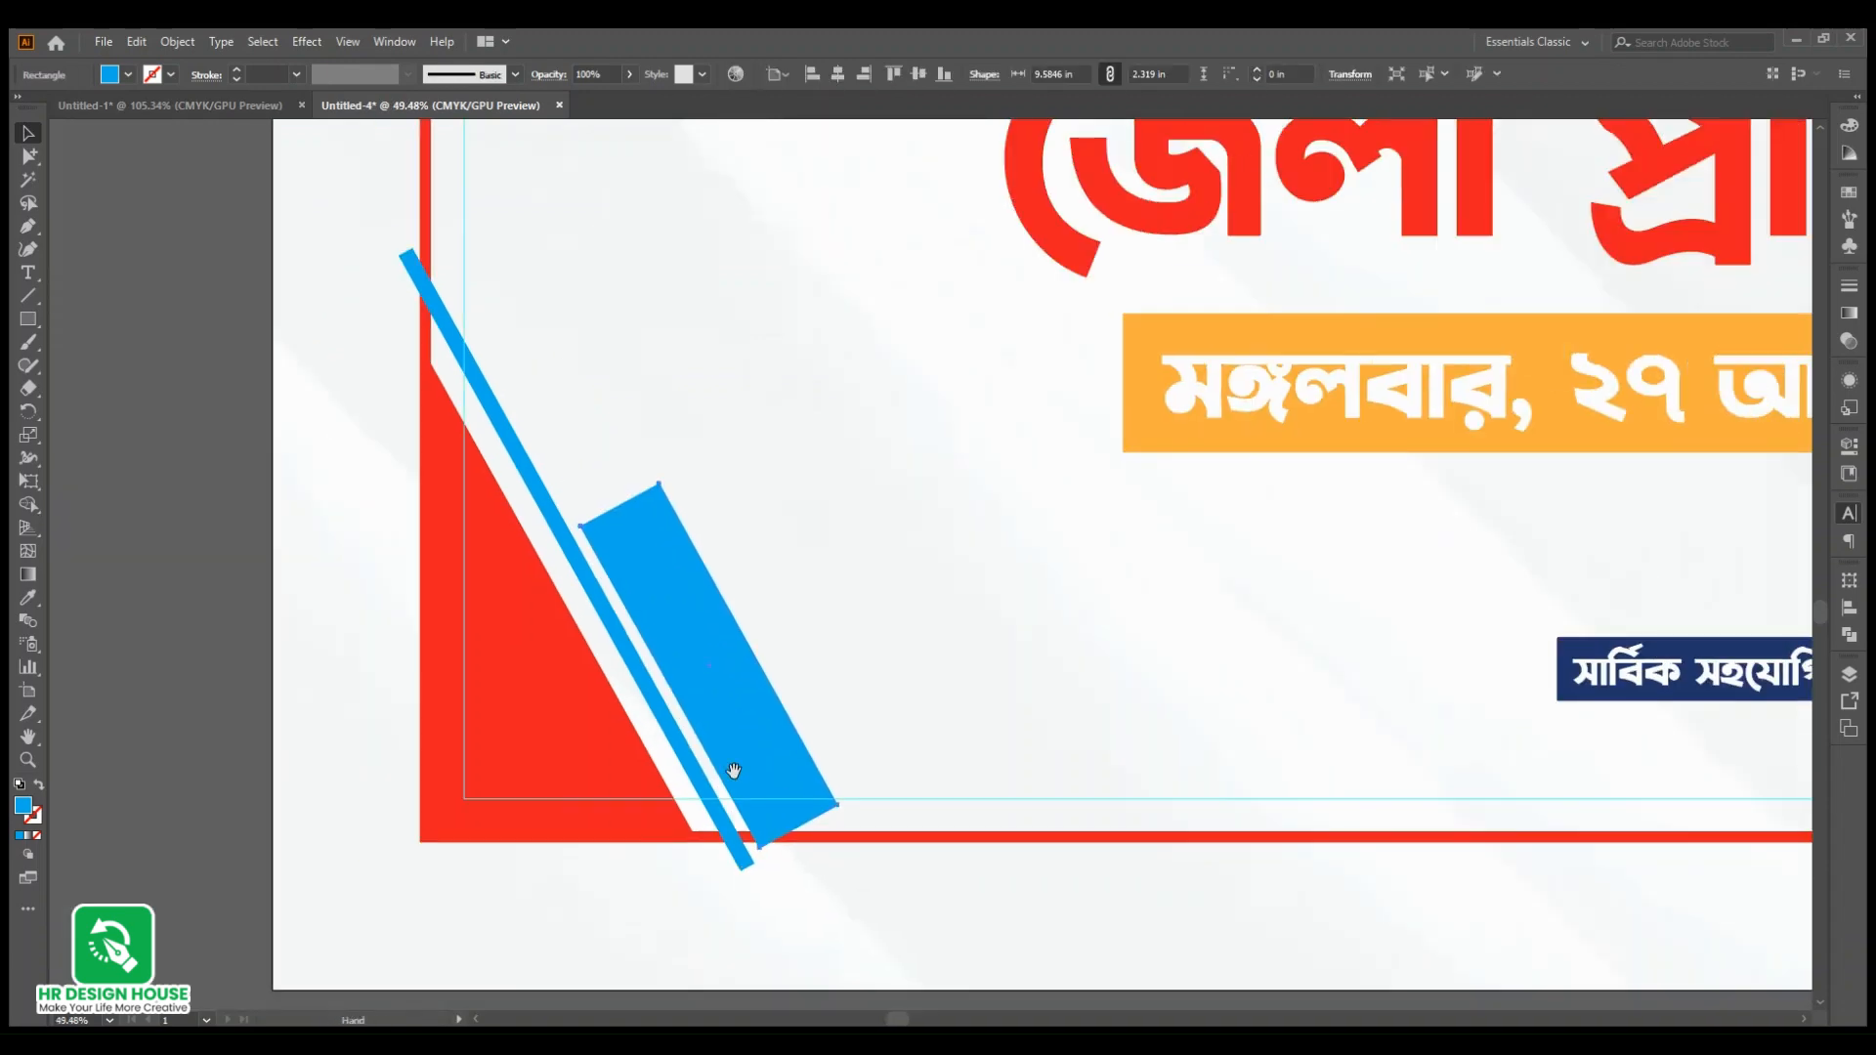
Step: Shift the tilted rectangle's two outer corners downward along the slope to turn it into a slanted parallelogram with nearly horizontal ends
left_click(29, 155)
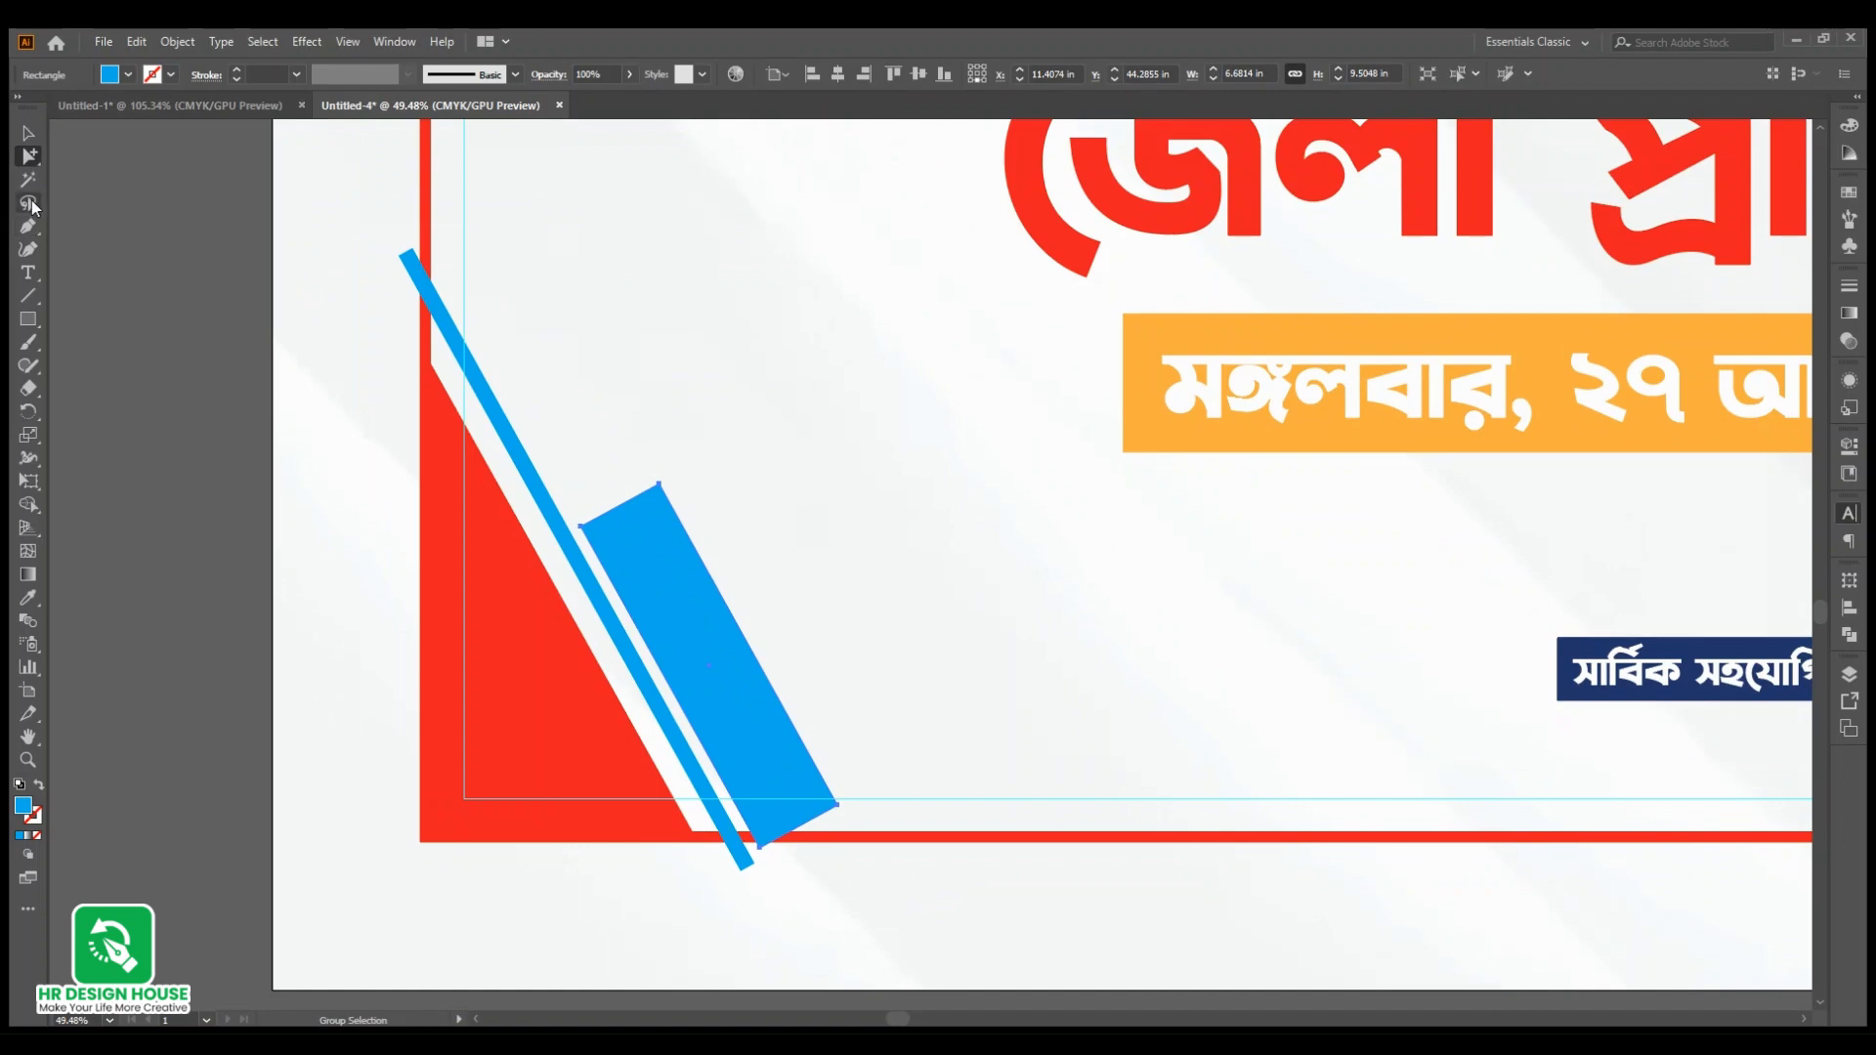
key("a")
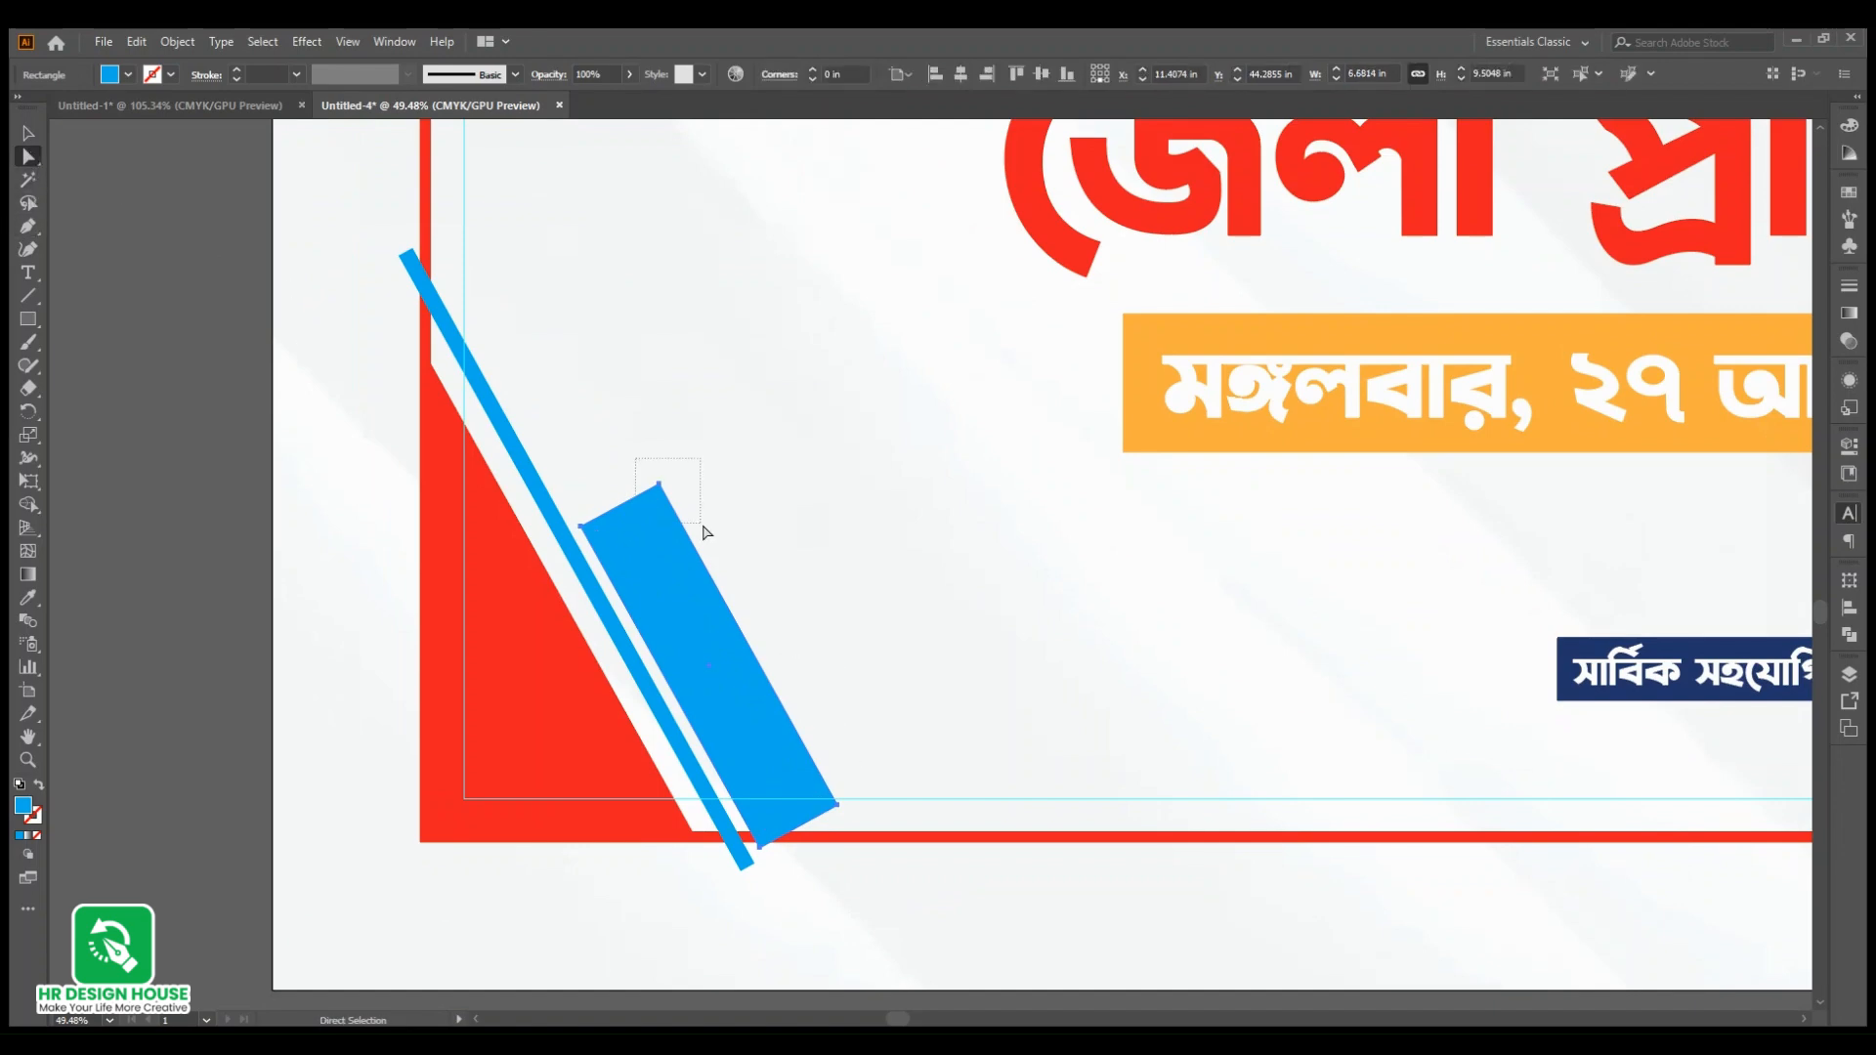
left_click_drag(706, 533, 709, 538)
left_click_drag(833, 817, 857, 854)
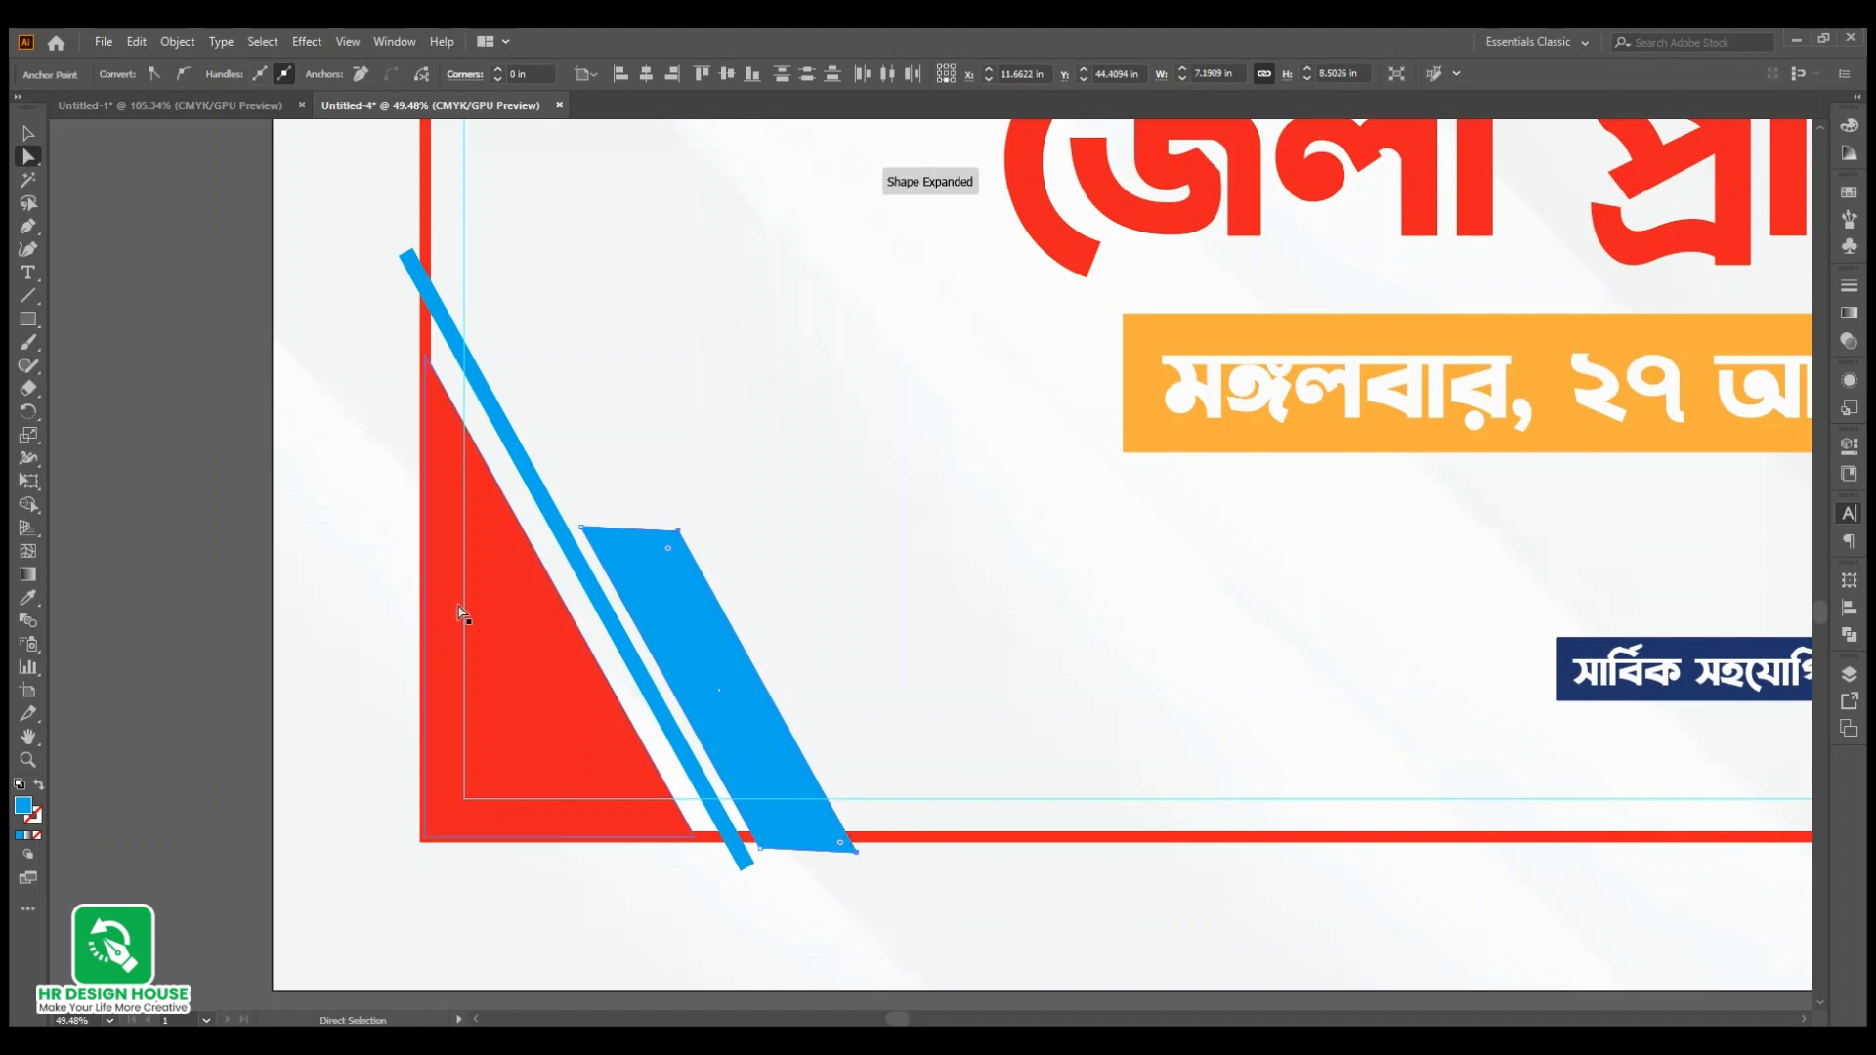
Step: Nudge the blue parallelogram up so its lower edge rests on the bottom border line
left_click(29, 135)
left_click(256, 622)
left_click_drag(746, 768, 770, 764)
left_click(860, 655)
left_click_drag(887, 684, 993, 783)
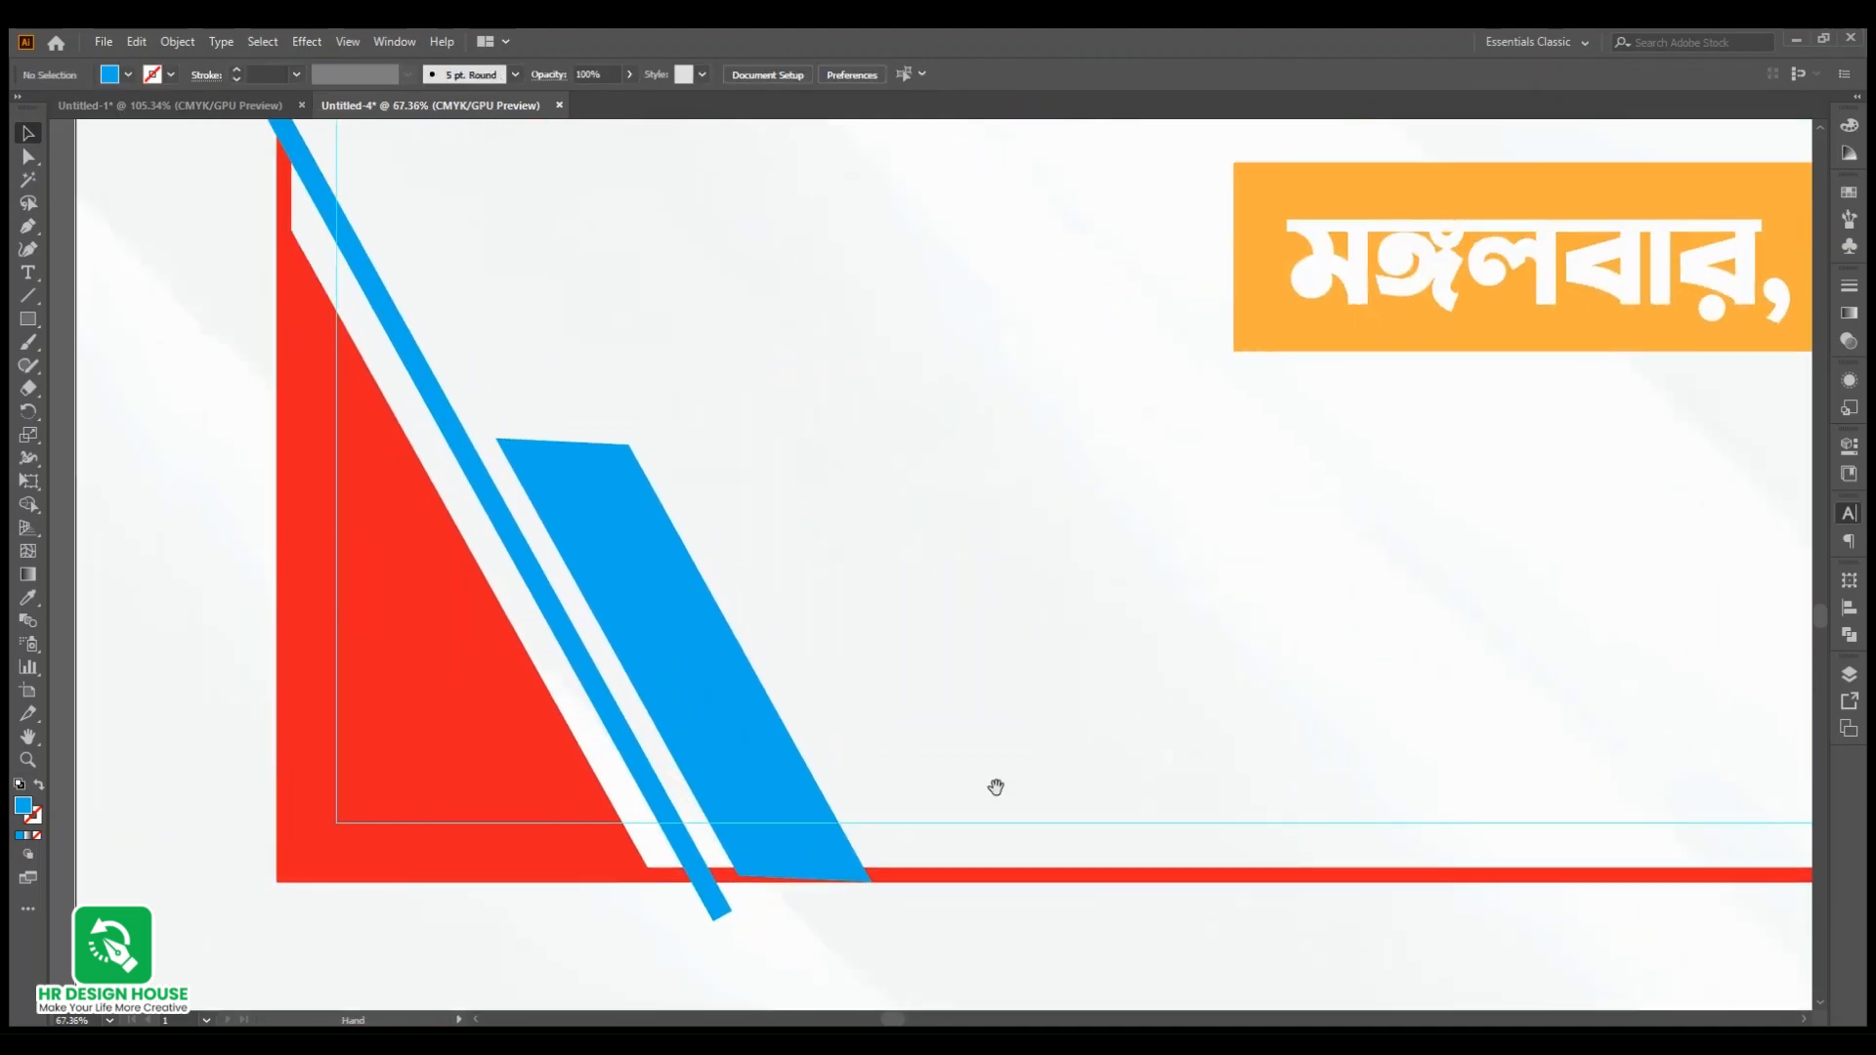
Step: Fine-tune the parallelogram's outer corner points so its upper and lower edges sit level
left_click(772, 758)
left_click(28, 157)
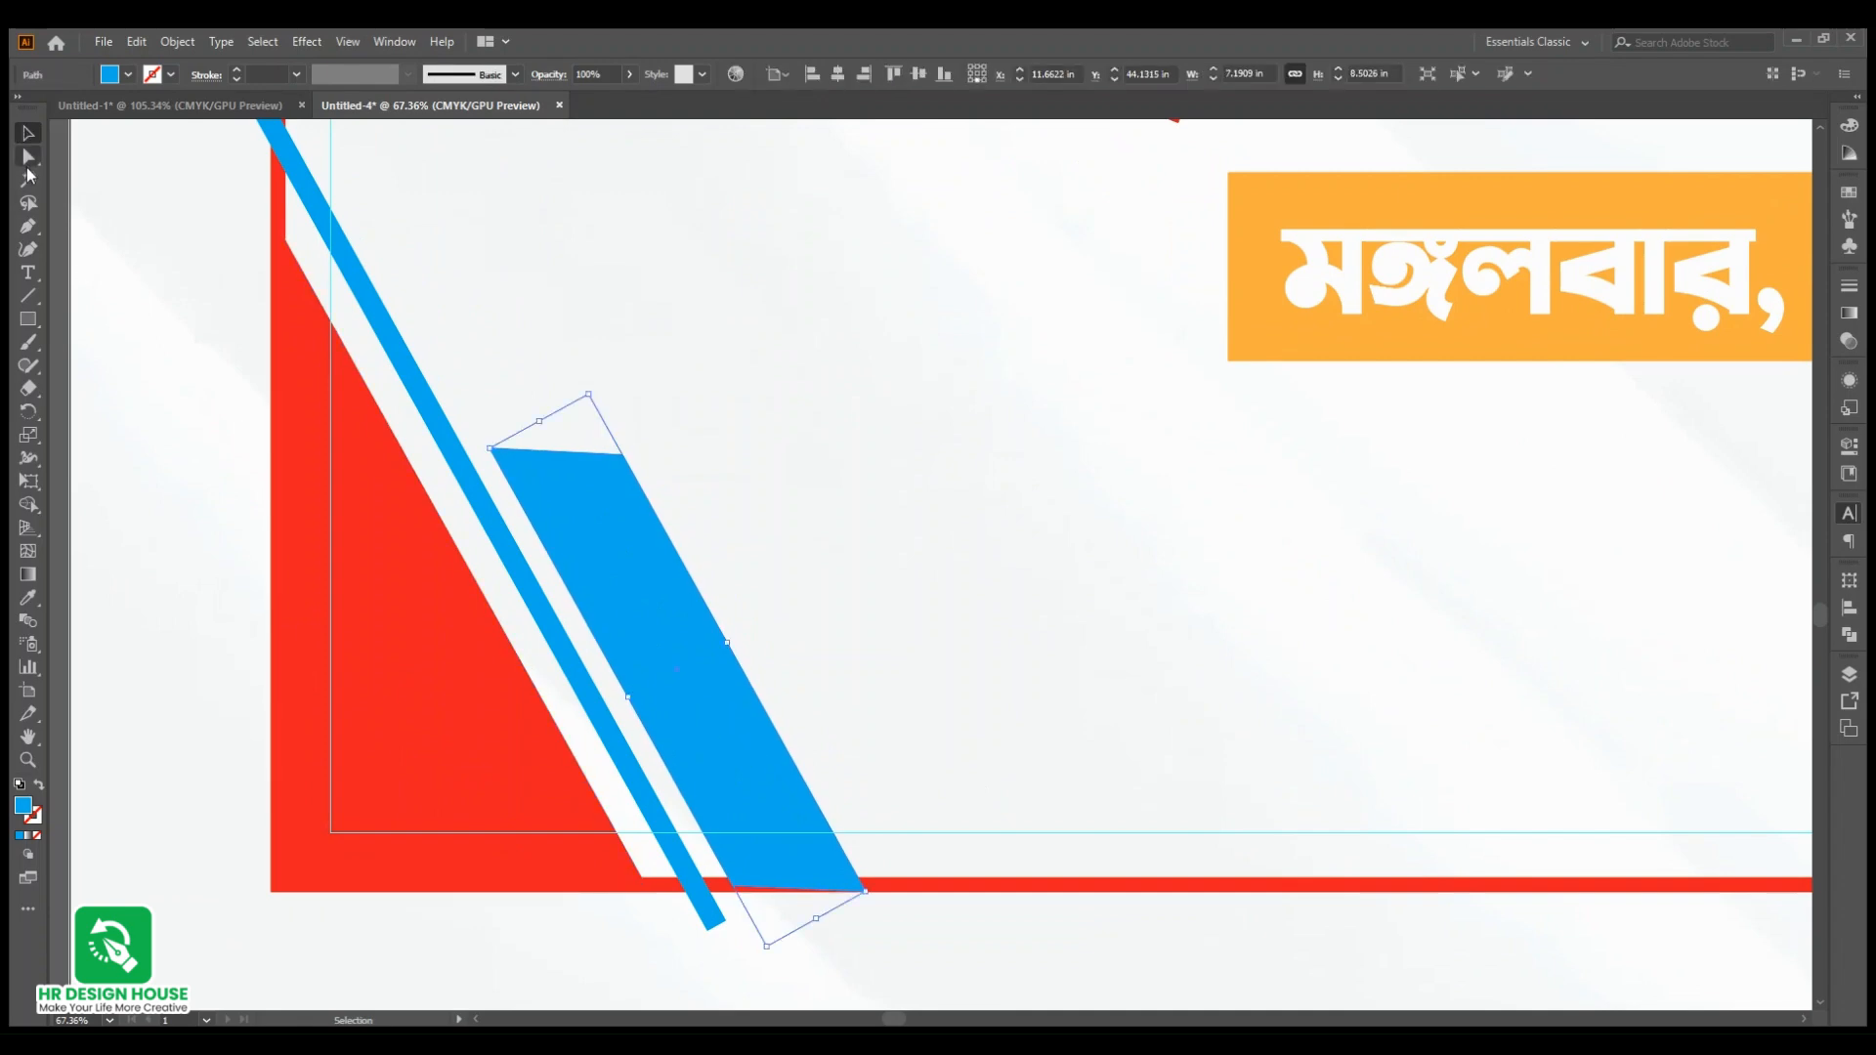
left_click(862, 888)
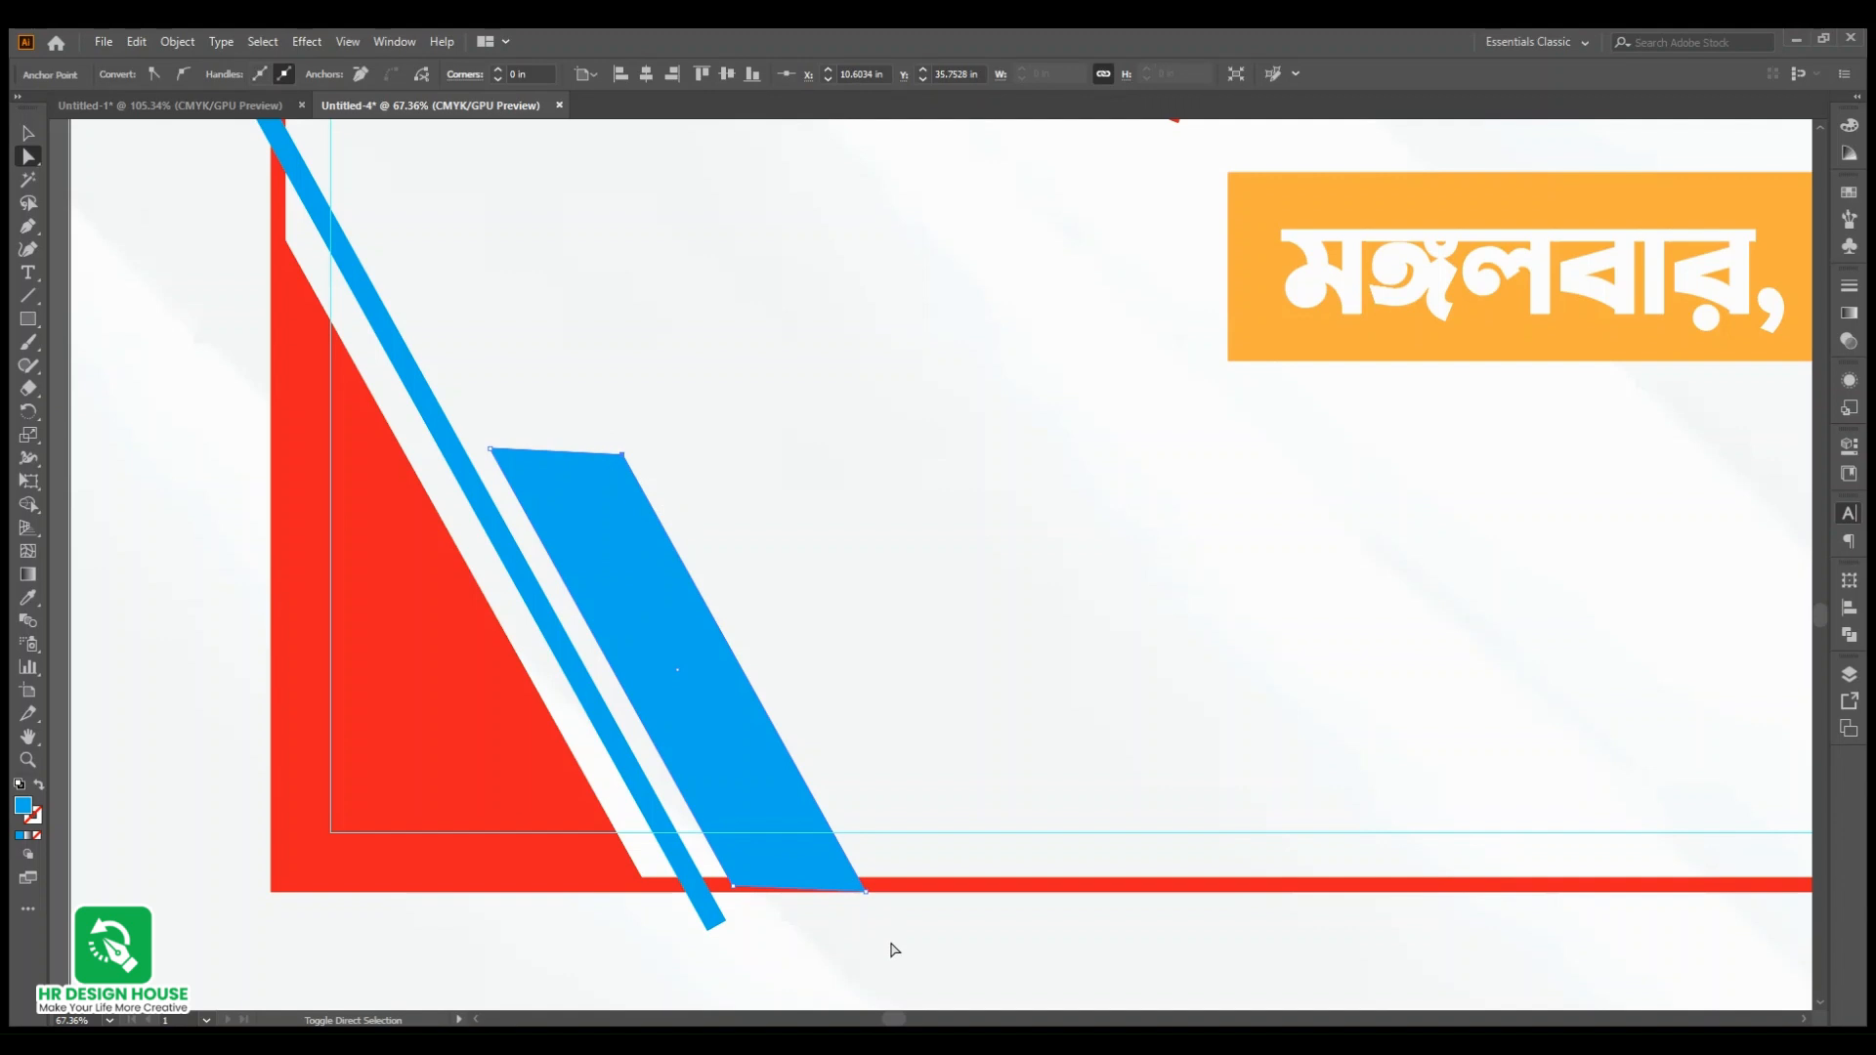
left_click(866, 891)
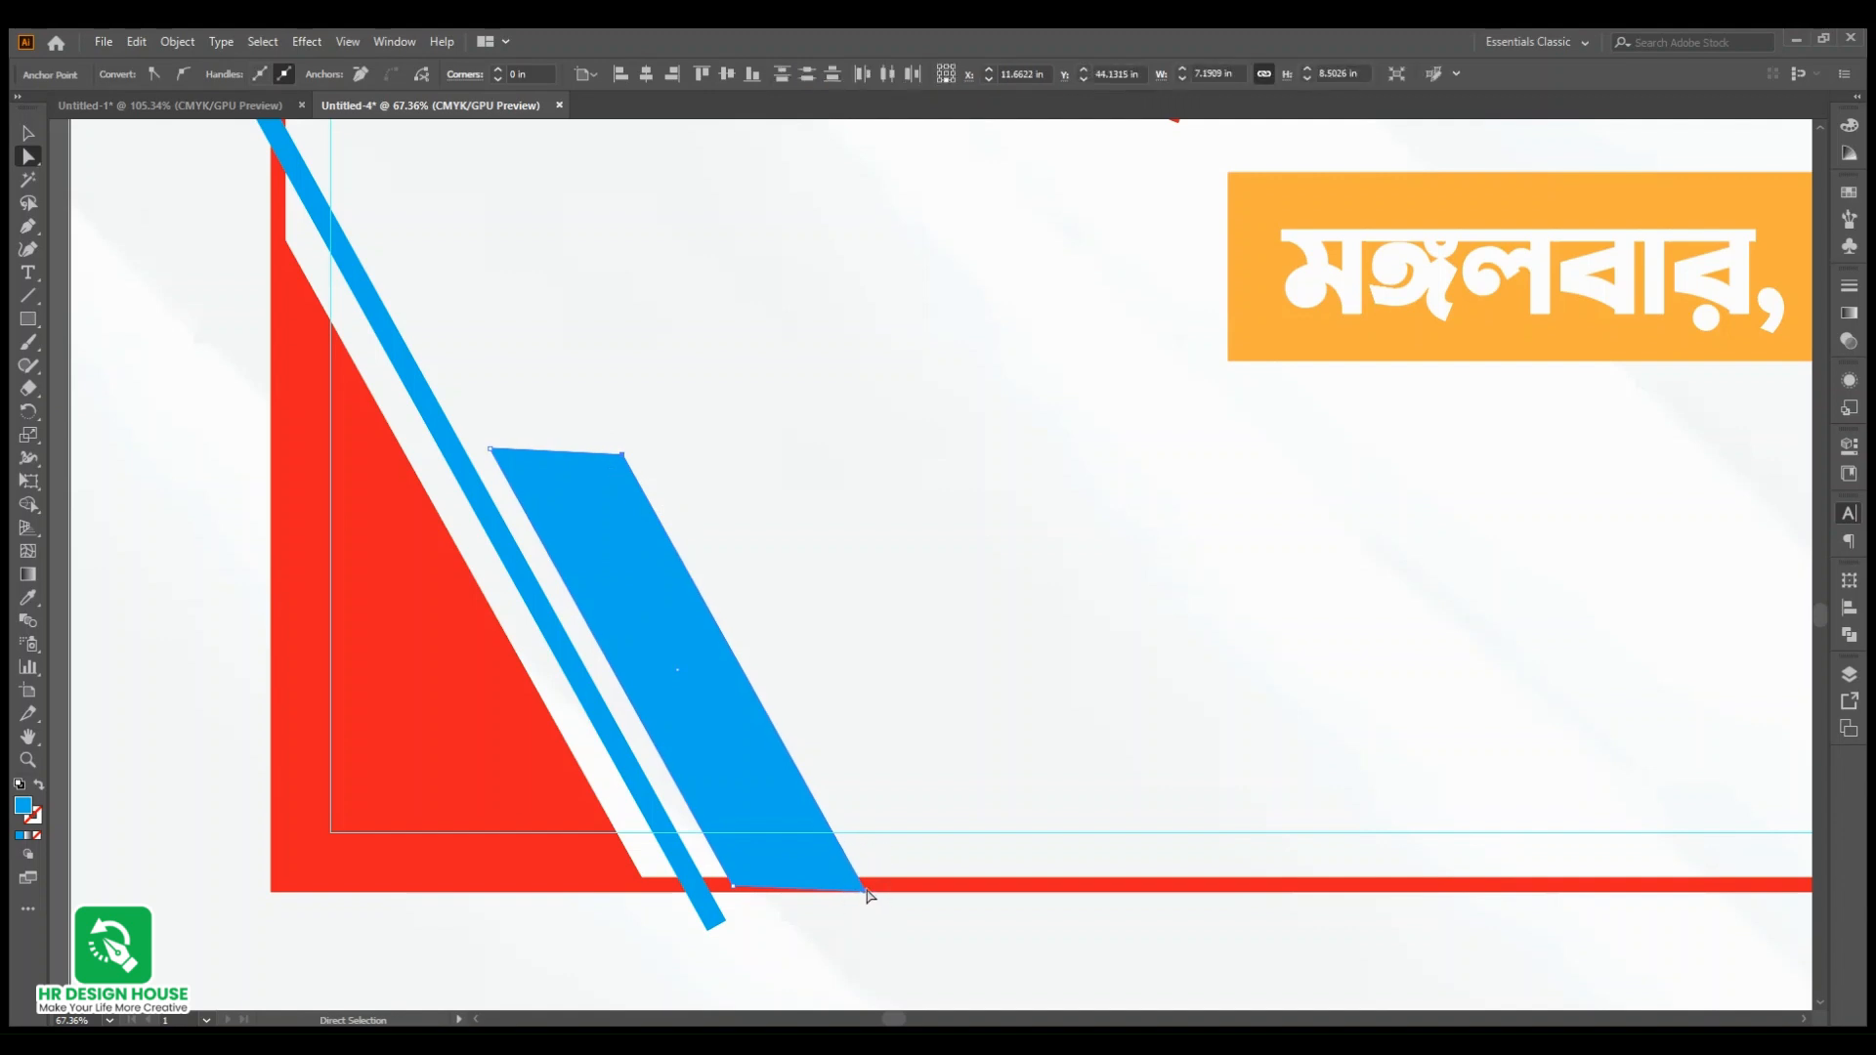
left_click(871, 894)
left_click_drag(896, 926, 815, 748)
left_click_drag(595, 426, 678, 501)
scroll(820, 905, "up", 2)
left_click_drag(912, 876, 909, 869)
left_click_drag(981, 751, 640, 763)
left_click(28, 134)
left_click(256, 311)
Step: Duplicate the parallelogram above the original and shrink the copy into a small blue accent beside the thin bar
left_click_drag(880, 739, 682, 501)
left_click(747, 835)
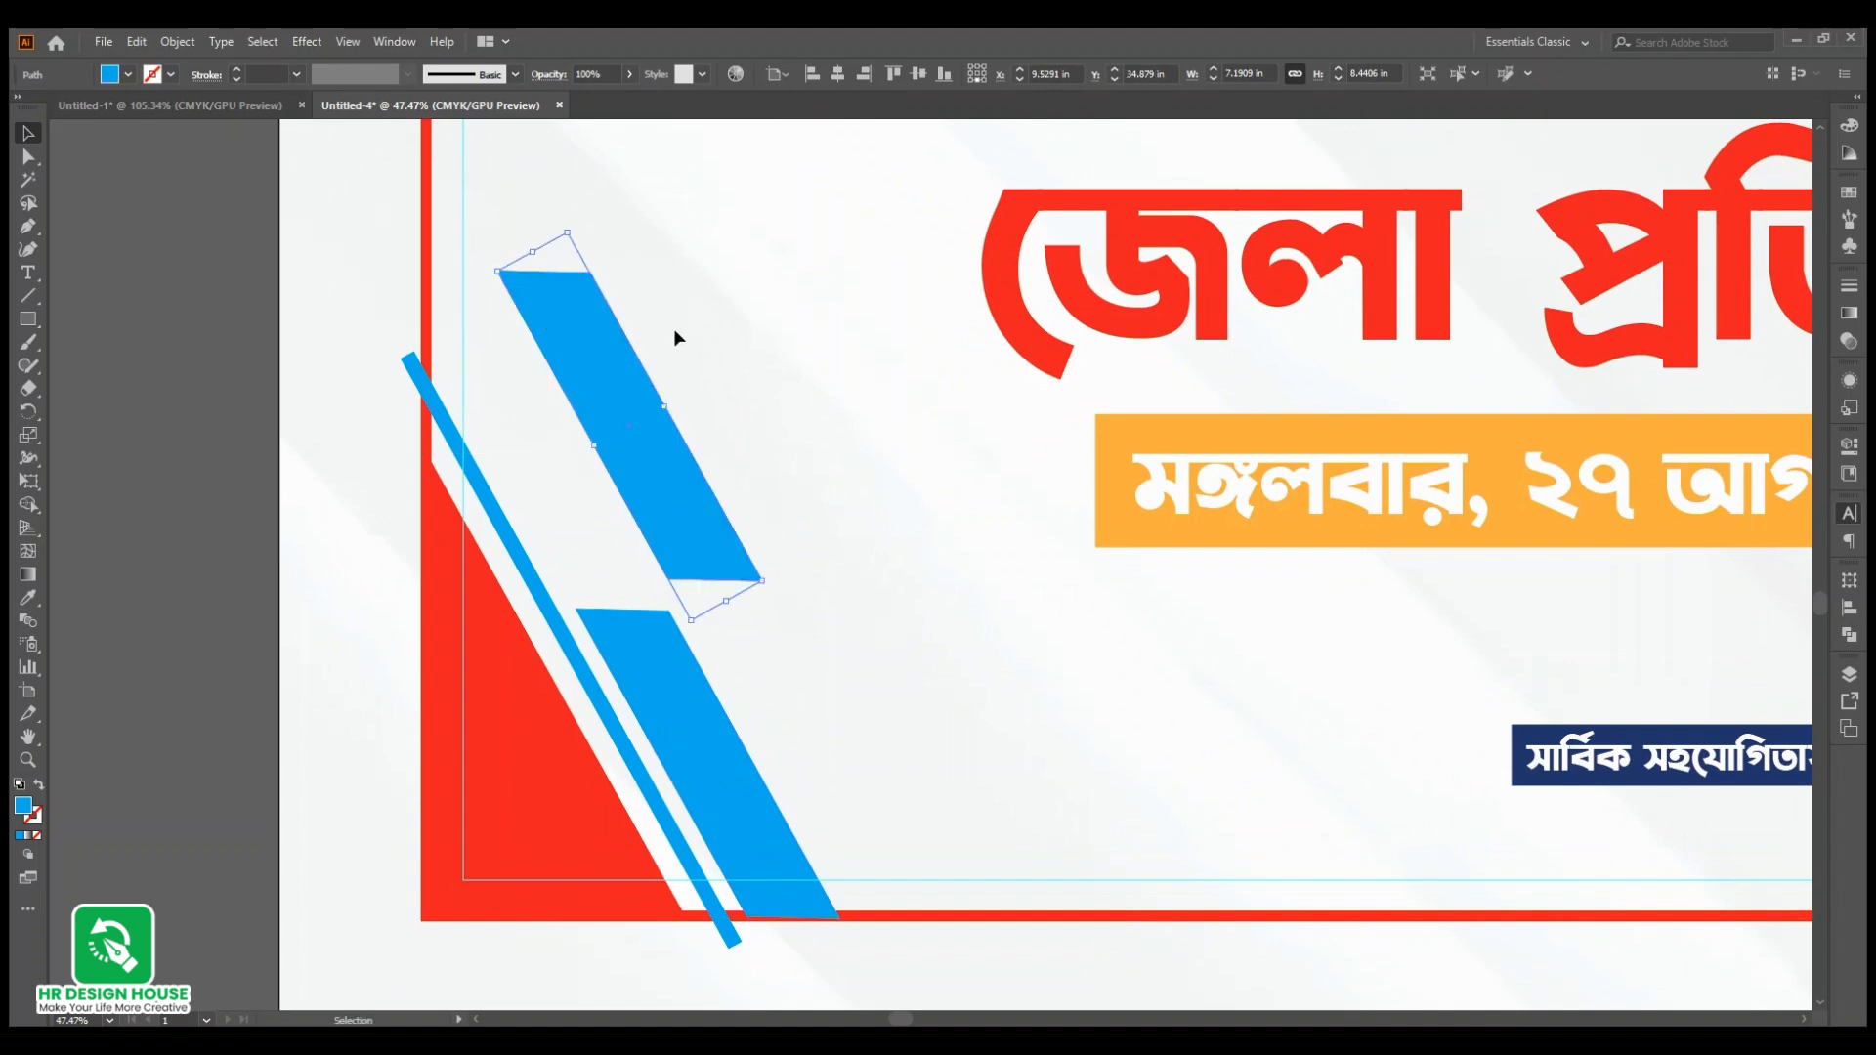
left_click_drag(536, 250, 535, 495)
left_click(803, 530)
left_click(677, 506)
Step: Recolour the large parallelogram with the orange of the date bar
left_click(654, 733)
left_click(30, 597)
left_click(1108, 434)
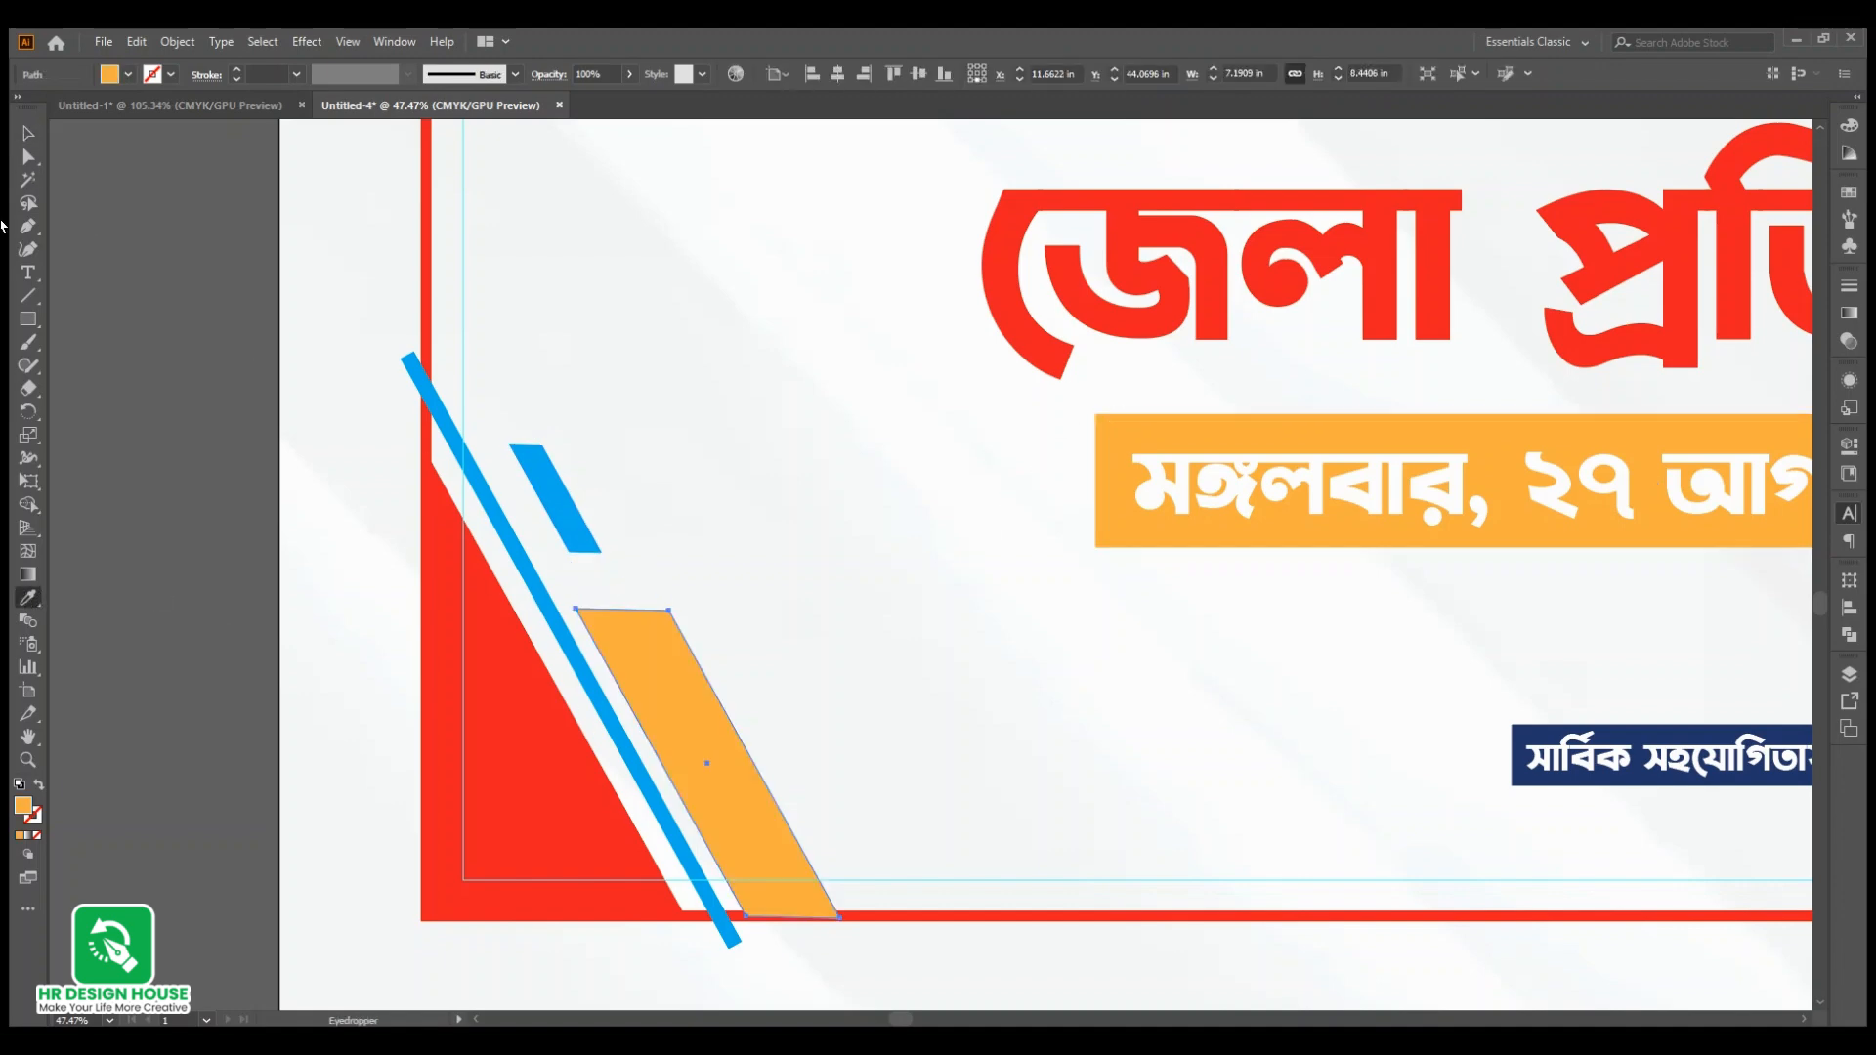
left_click(28, 134)
left_click(189, 493)
Step: Scale up the triangle, thin bar and both parallelograms together to about 15 × 20.5 in, keeping them seated in the bottom-left corner
left_click_drag(853, 799, 636, 847)
left_click_drag(750, 846, 936, 830)
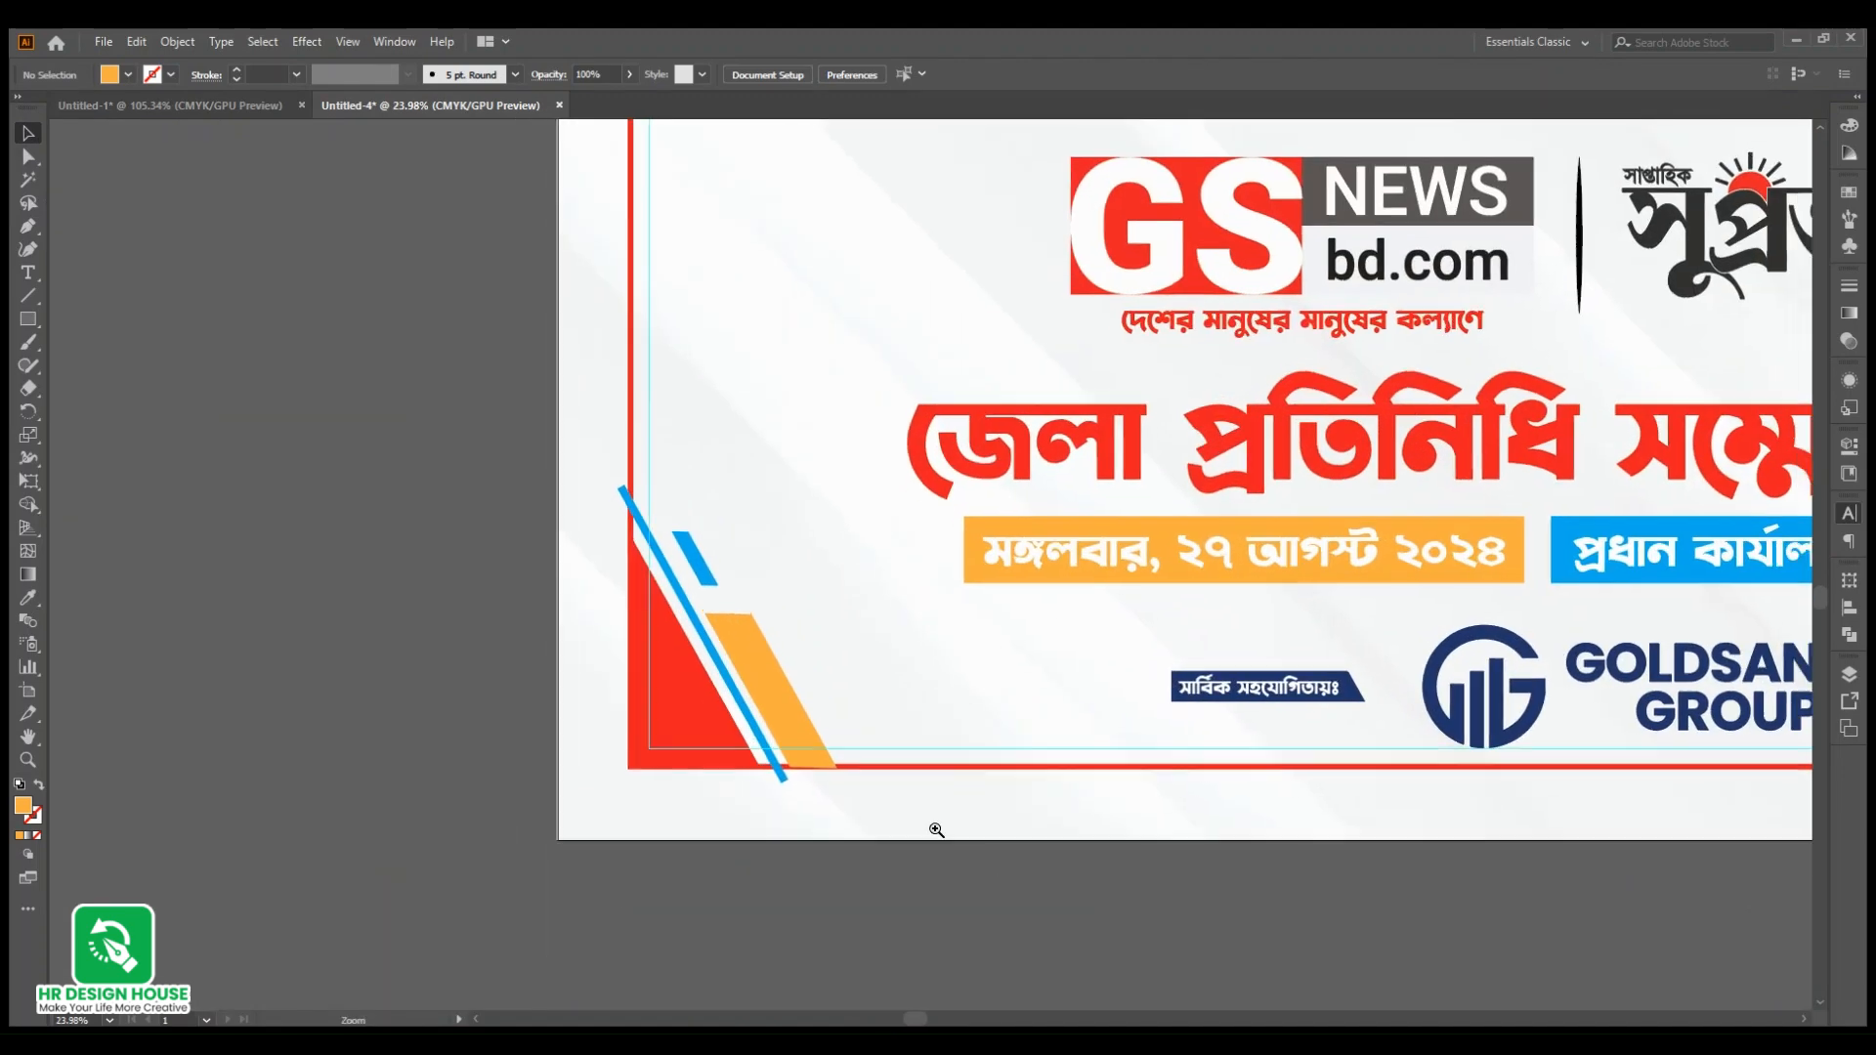
left_click(683, 683)
left_click_drag(832, 490, 961, 409)
left_click_drag(956, 709, 712, 755)
left_click_drag(889, 700, 1254, 877)
left_click_drag(800, 796, 1022, 914)
left_click_drag(633, 758, 598, 779)
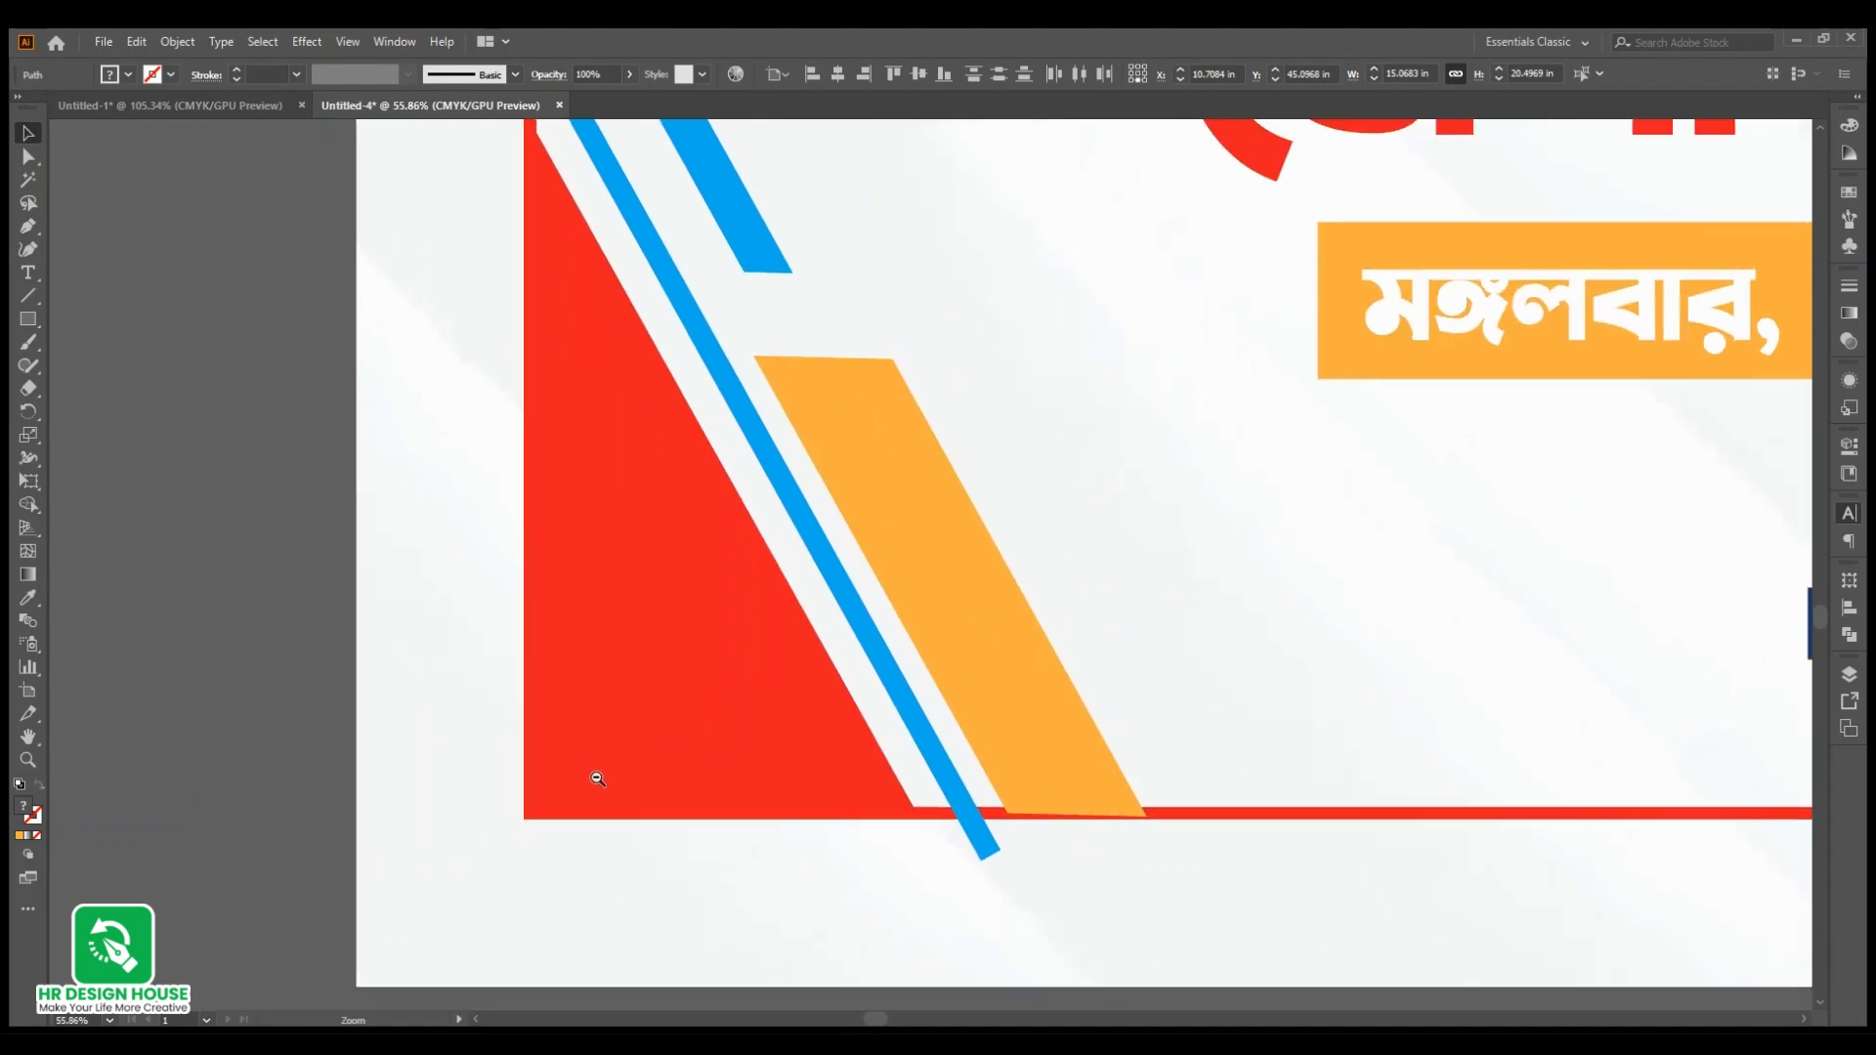
left_click(432, 752)
Step: Draw a rectangle about 14.7 × 18.7 in over the corner shapes, aligned to the border lines, and clip the shapes with it
left_click_drag(763, 762, 619, 829)
left_click_drag(628, 736, 672, 811)
left_click_drag(604, 506, 610, 559)
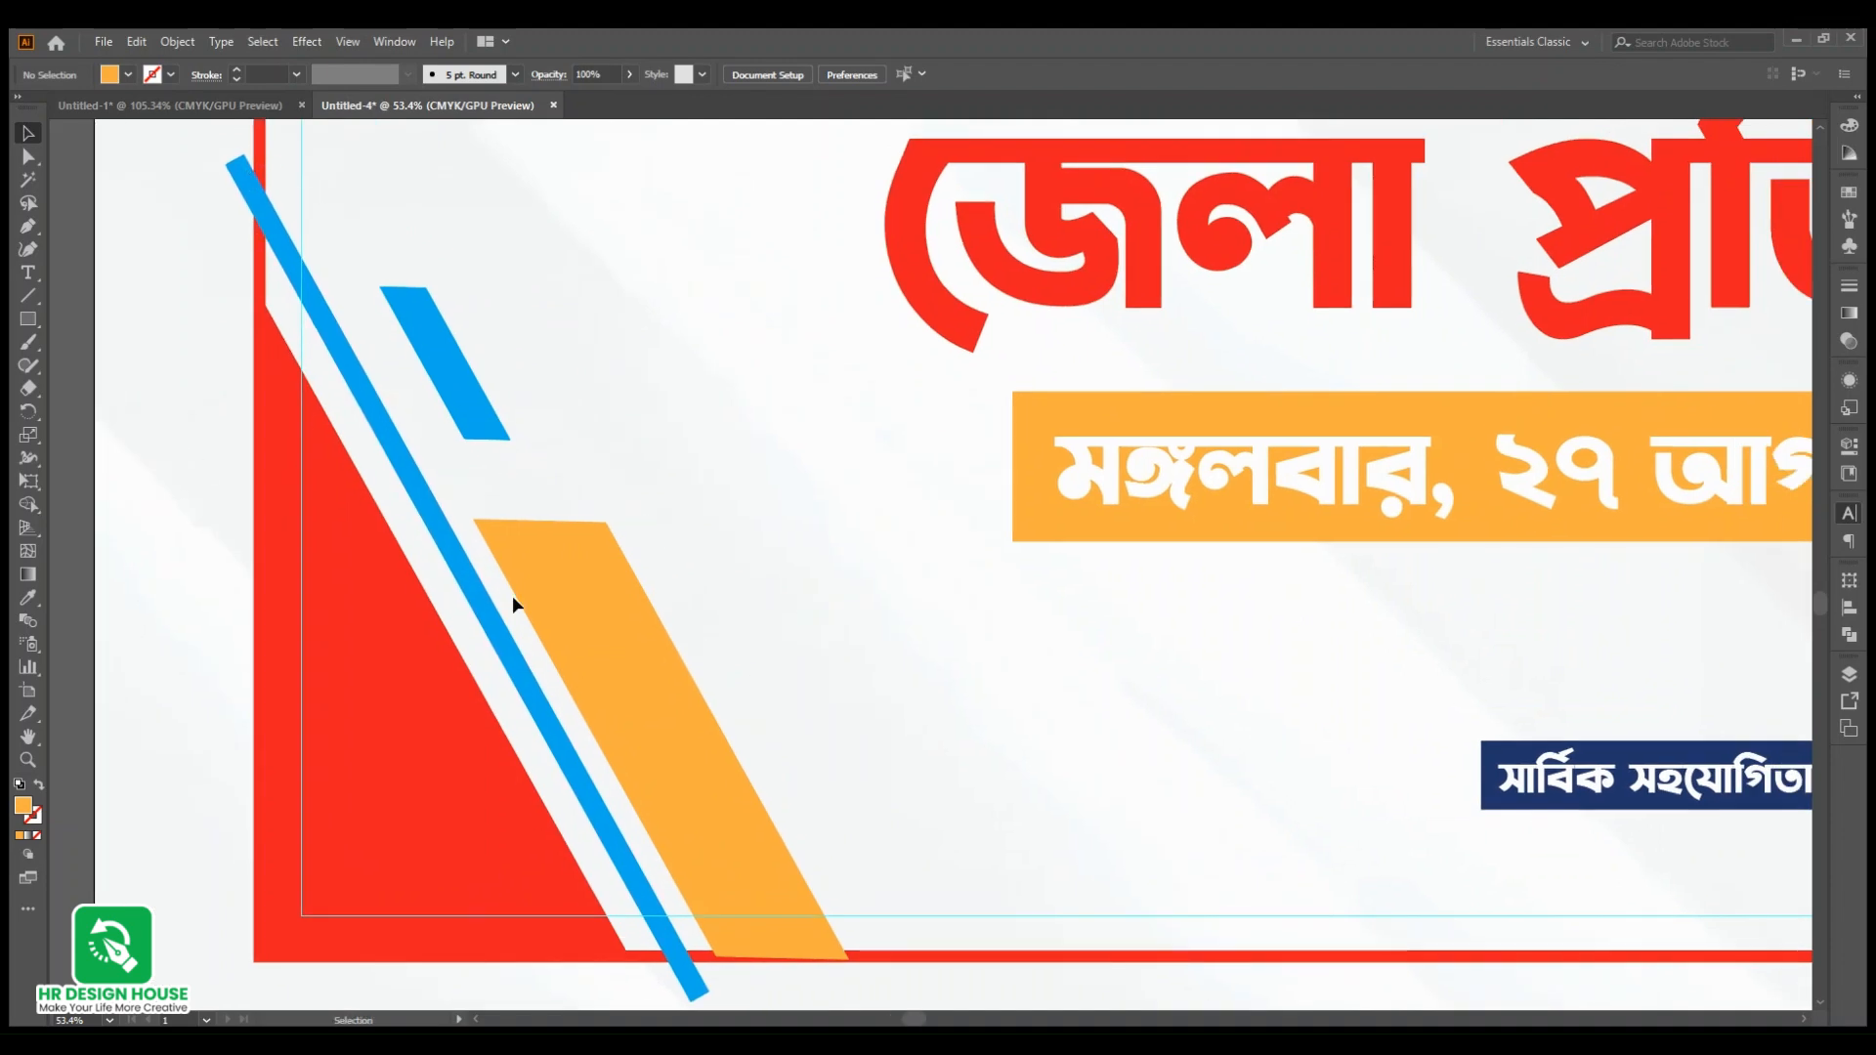
left_click(28, 319)
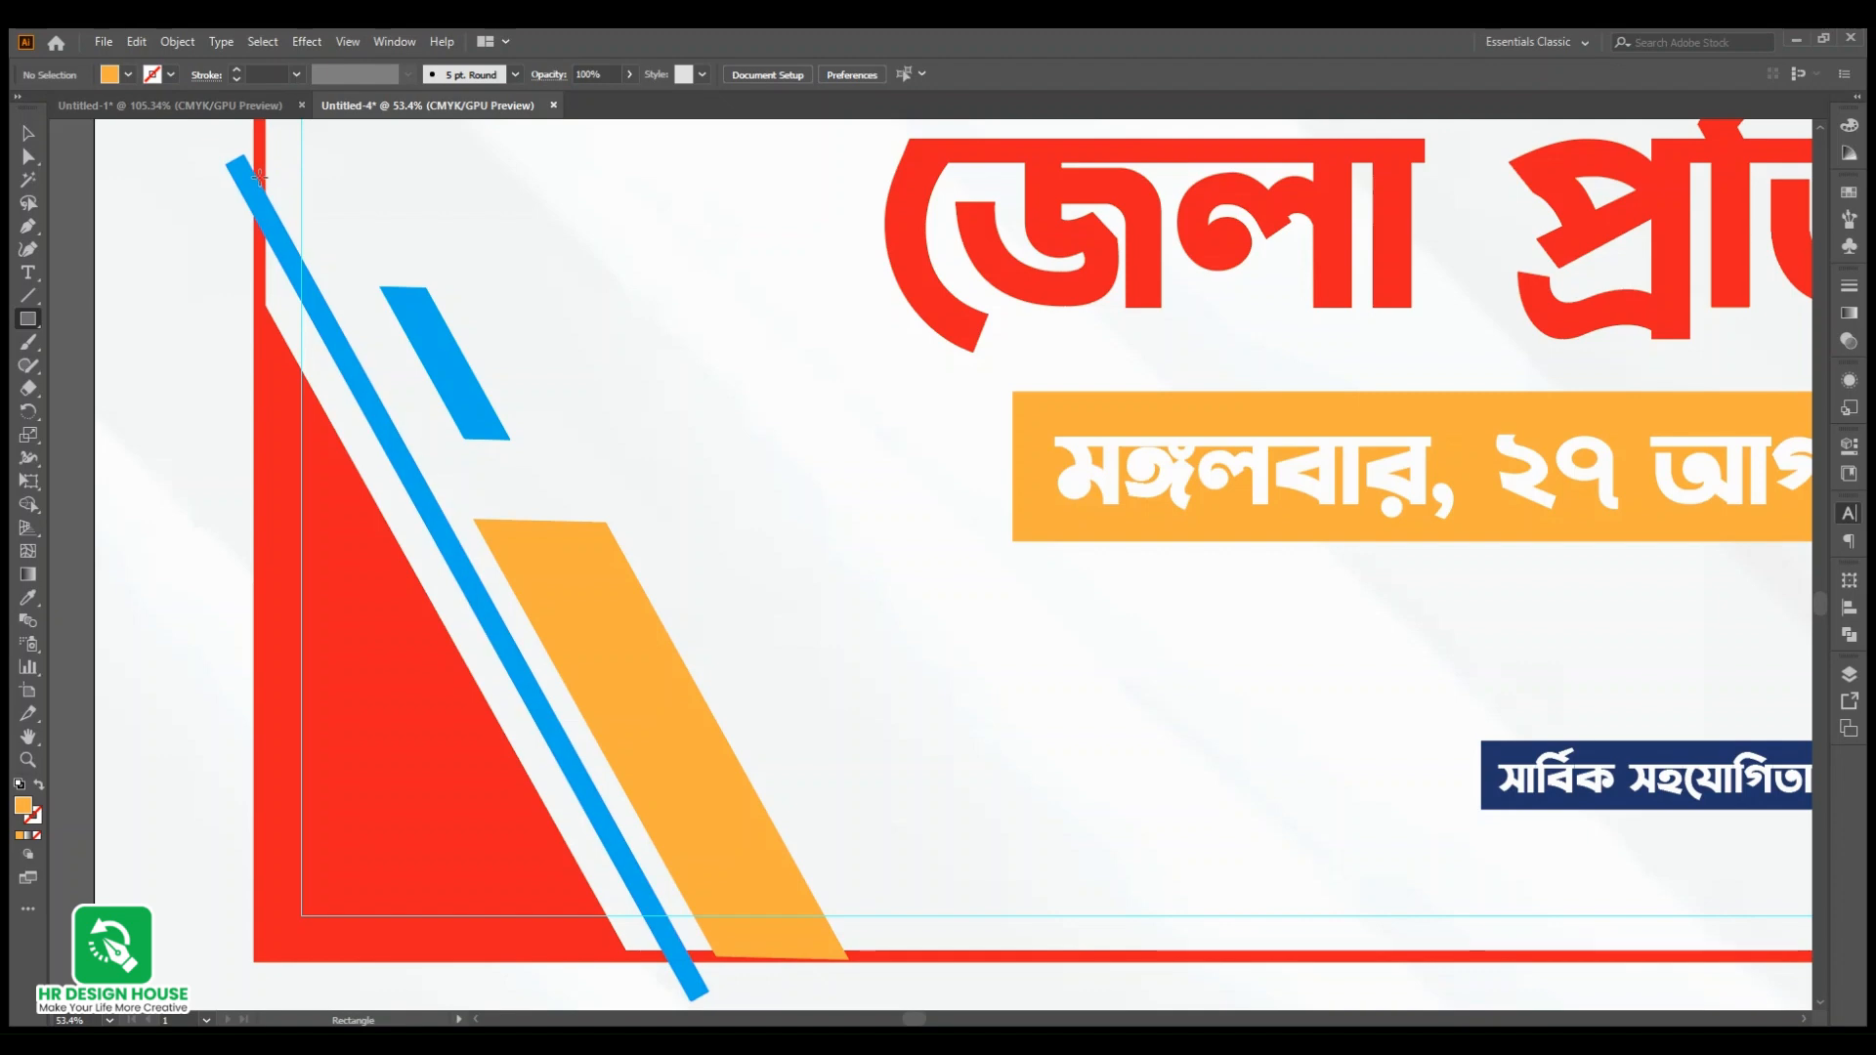
left_click_drag(259, 177, 867, 951)
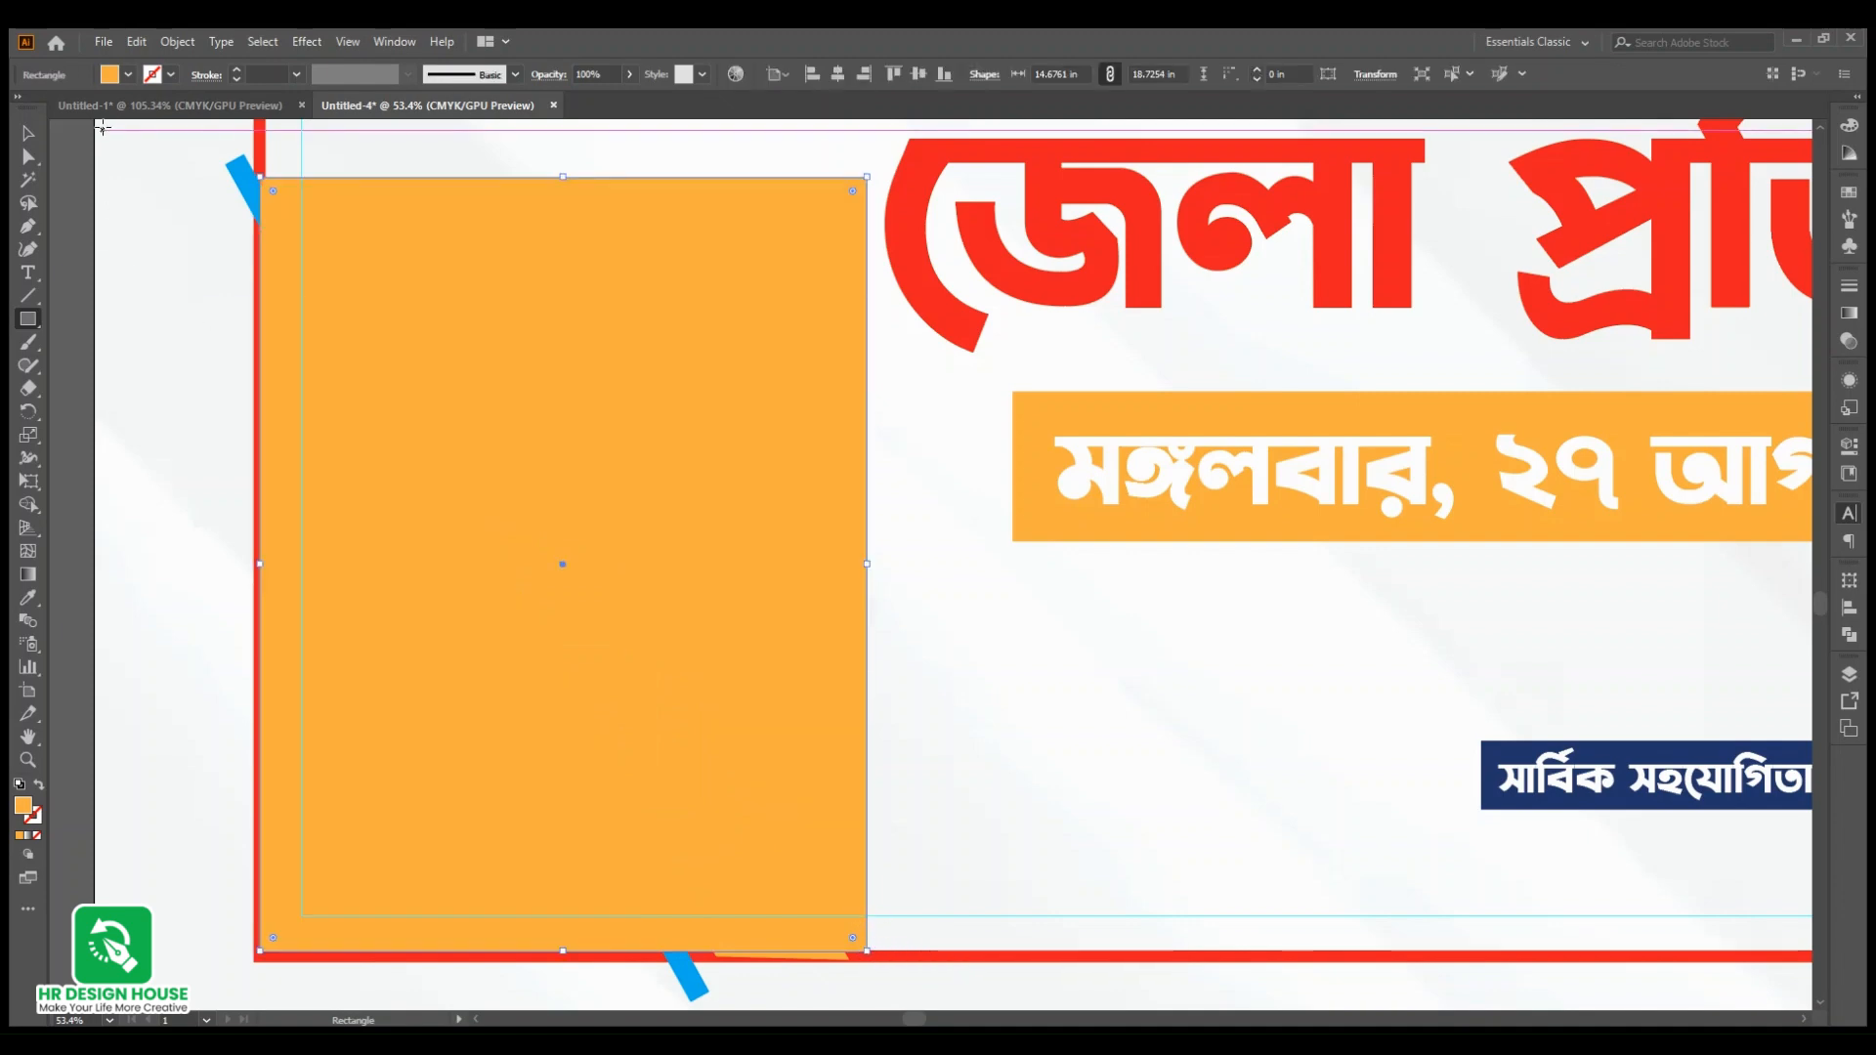
left_click(37, 141)
left_click_drag(150, 174, 835, 961)
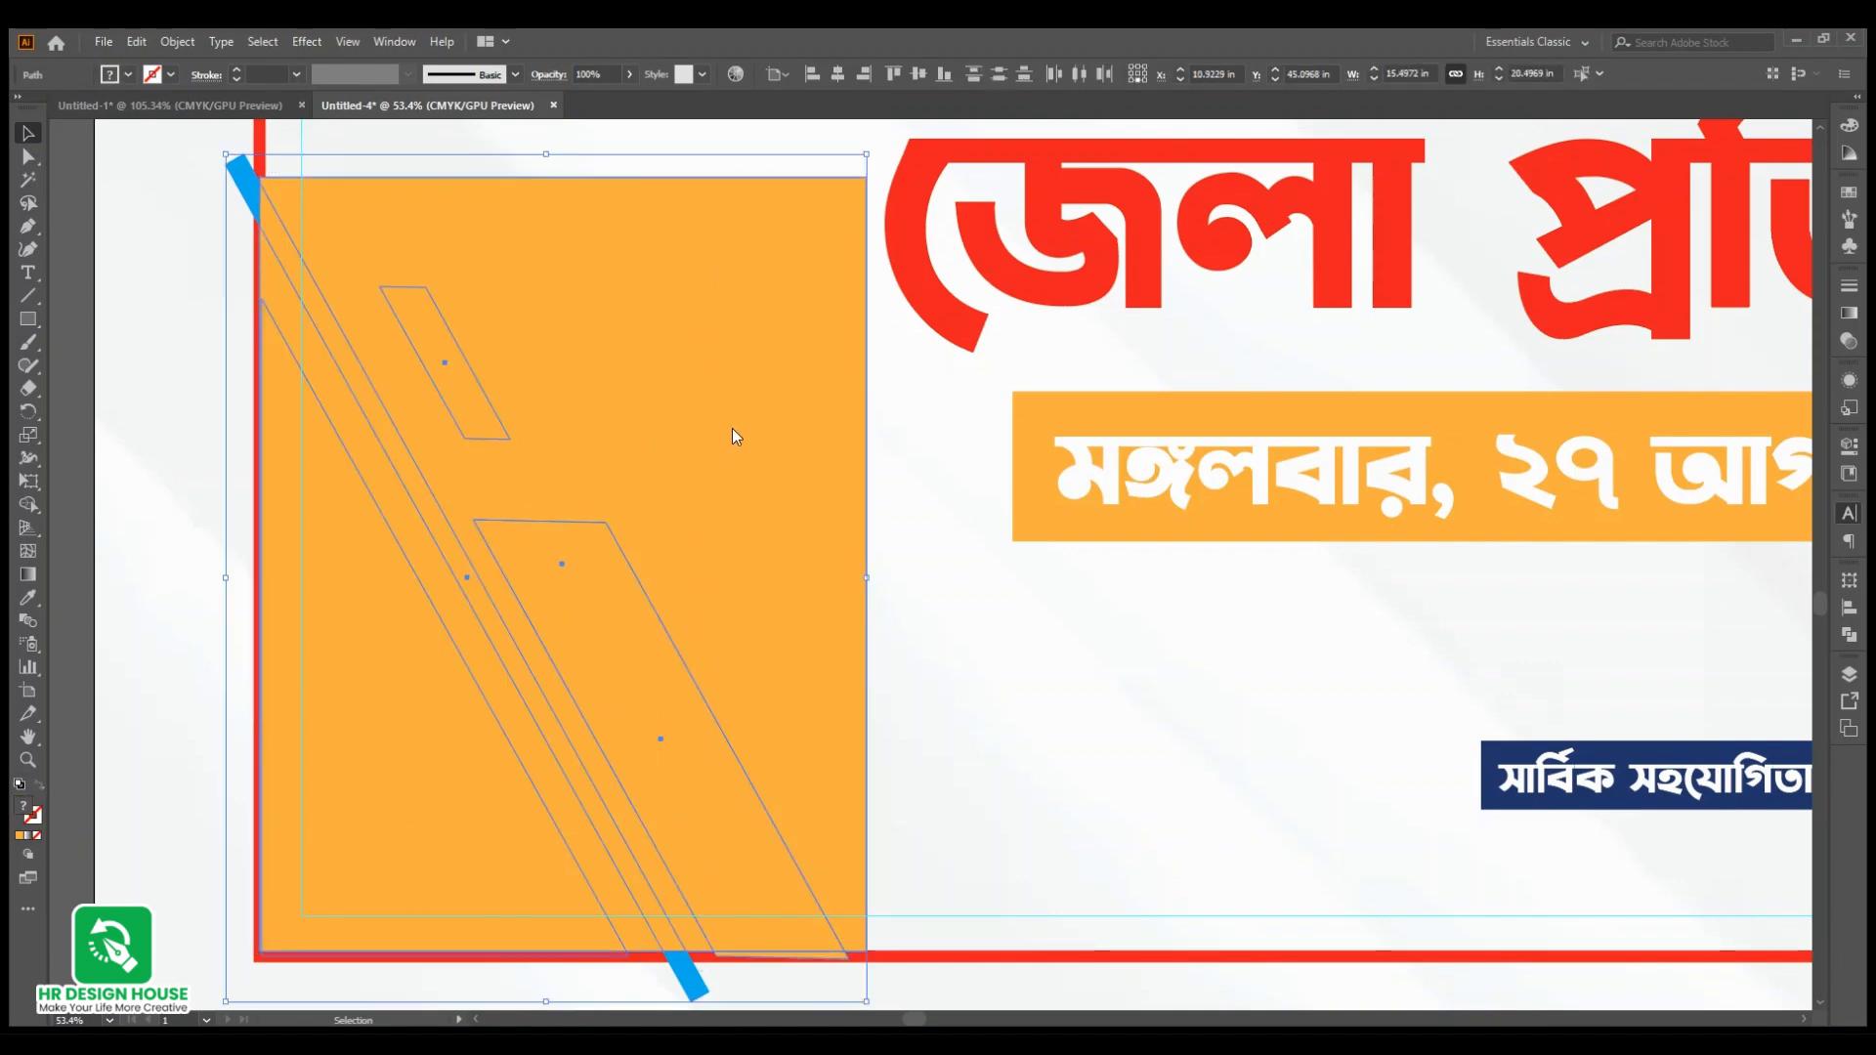
key("ctrl+7")
left_click(904, 681)
scroll(826, 746, "down", 5)
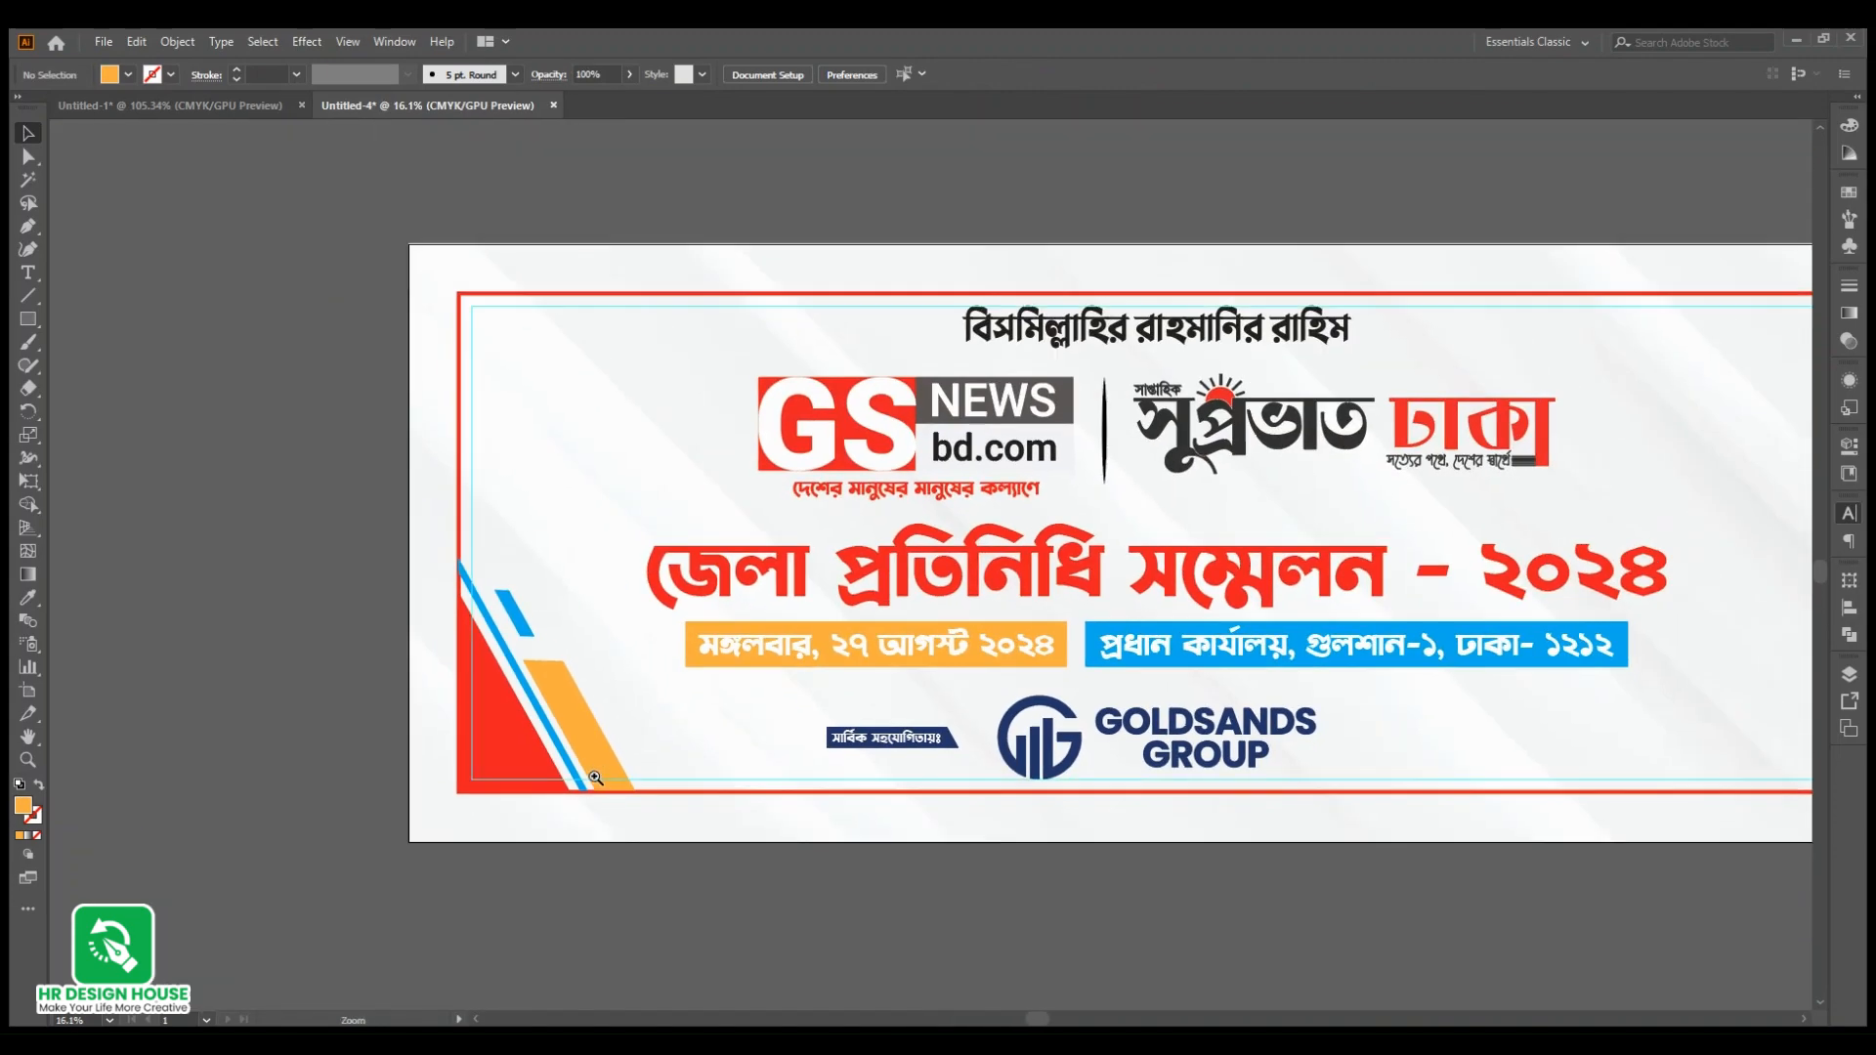
Step: Examine how the clipped corner artwork meets the left border line, close up and across the whole banner
scroll(531, 780, "up", 3)
left_click(502, 725)
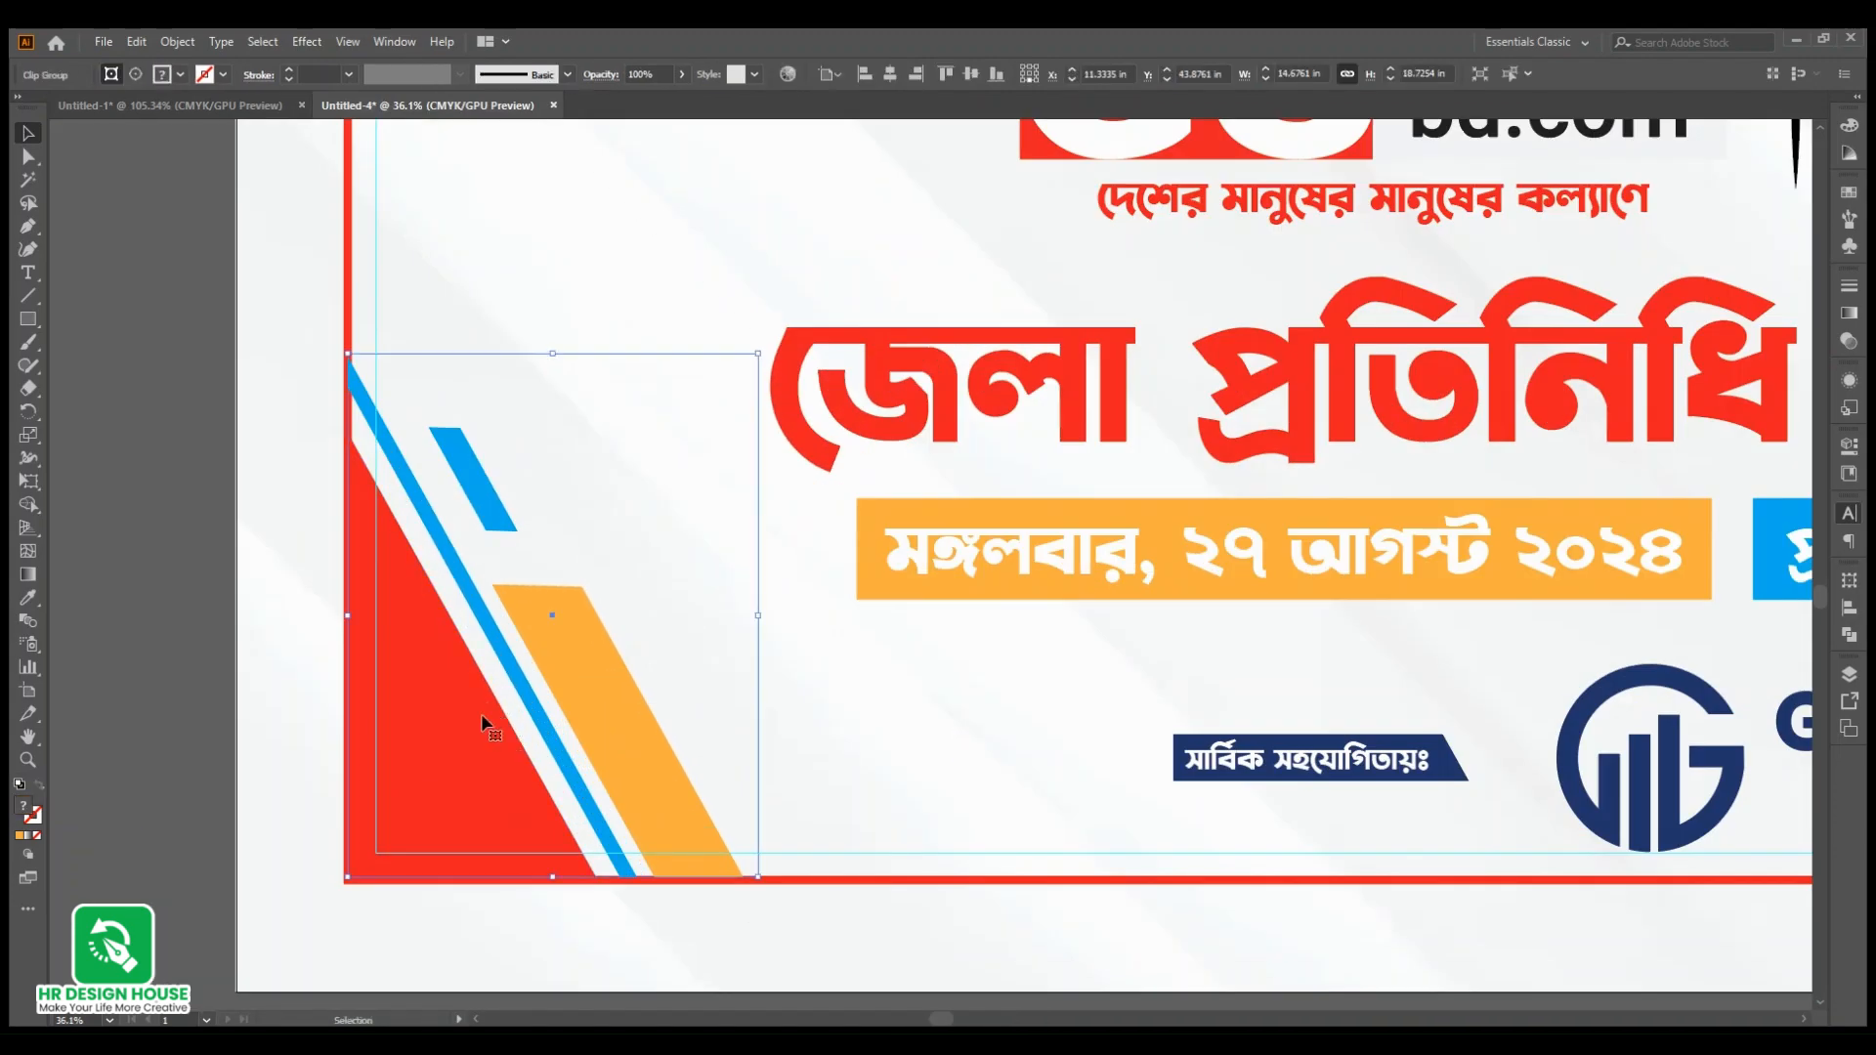
left_click_drag(359, 315, 645, 540)
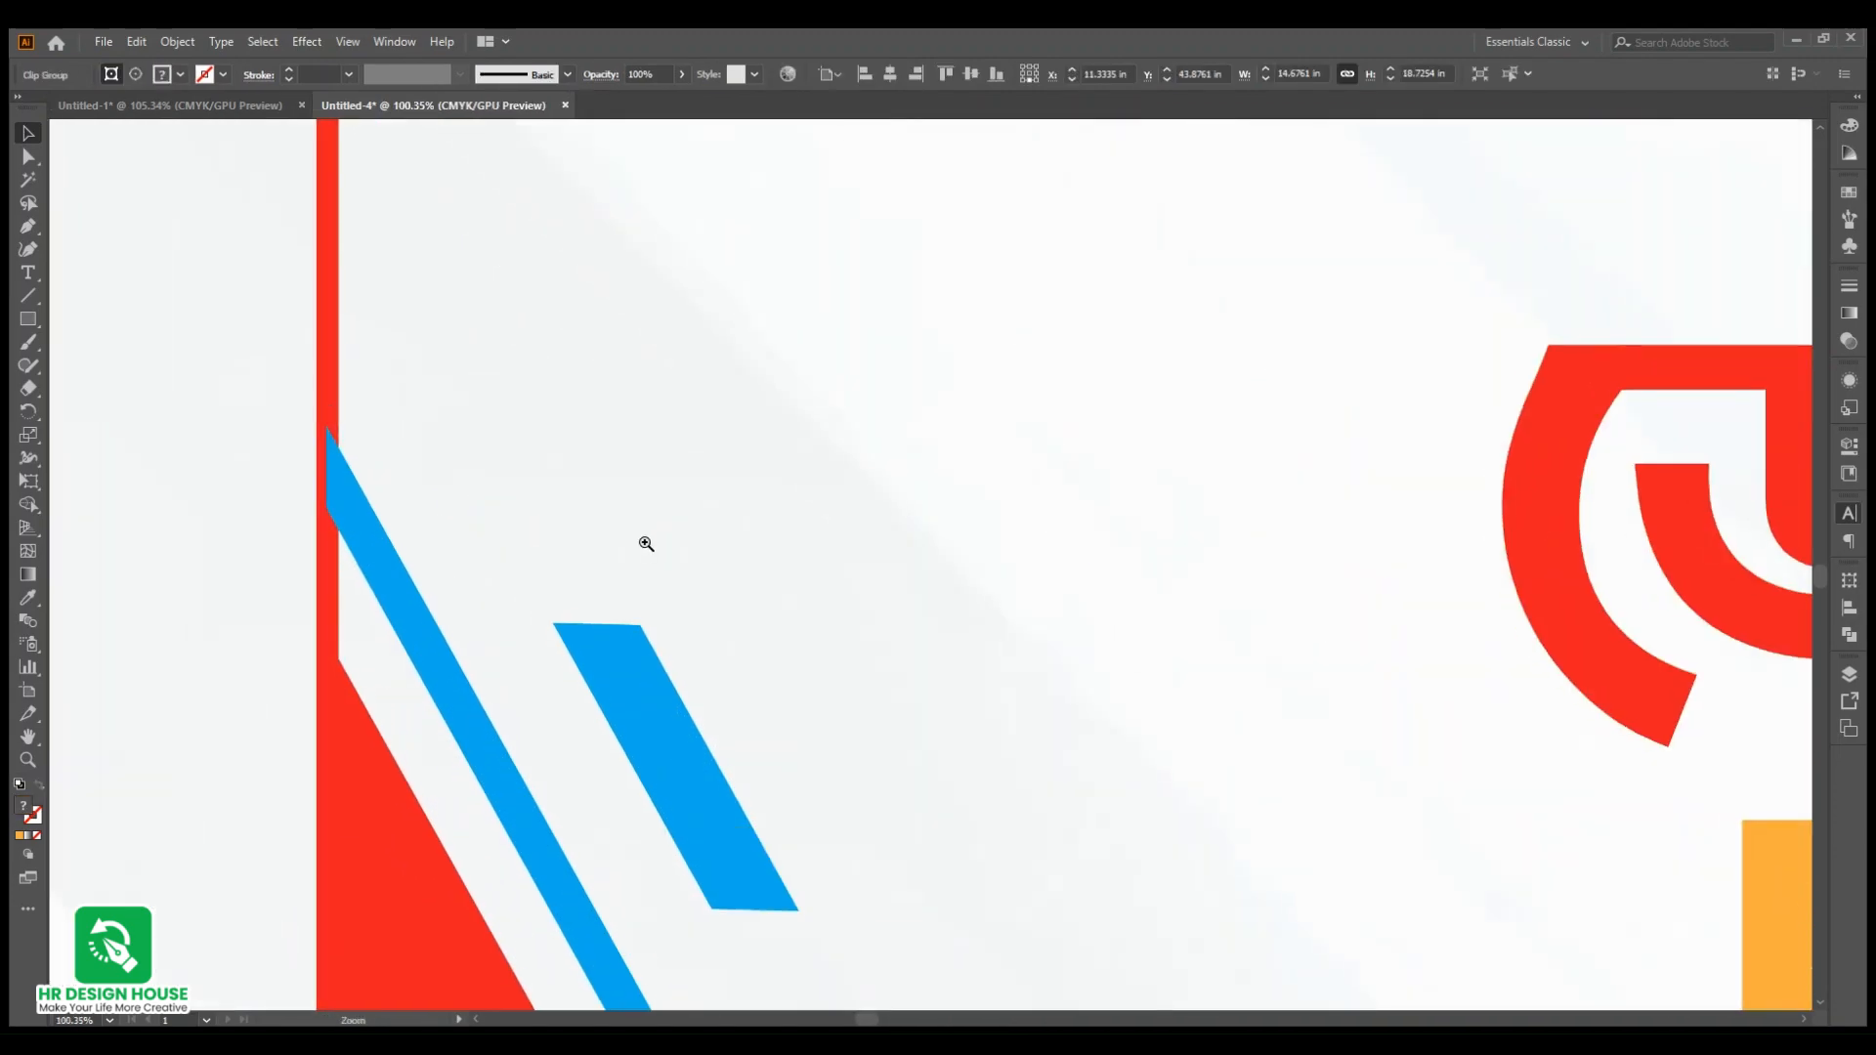
left_click_drag(328, 418, 340, 429)
key("ctrl+z")
left_click(185, 508)
left_click_drag(525, 520, 260, 647)
left_click_drag(1094, 740, 748, 625)
left_click_drag(749, 625, 663, 703)
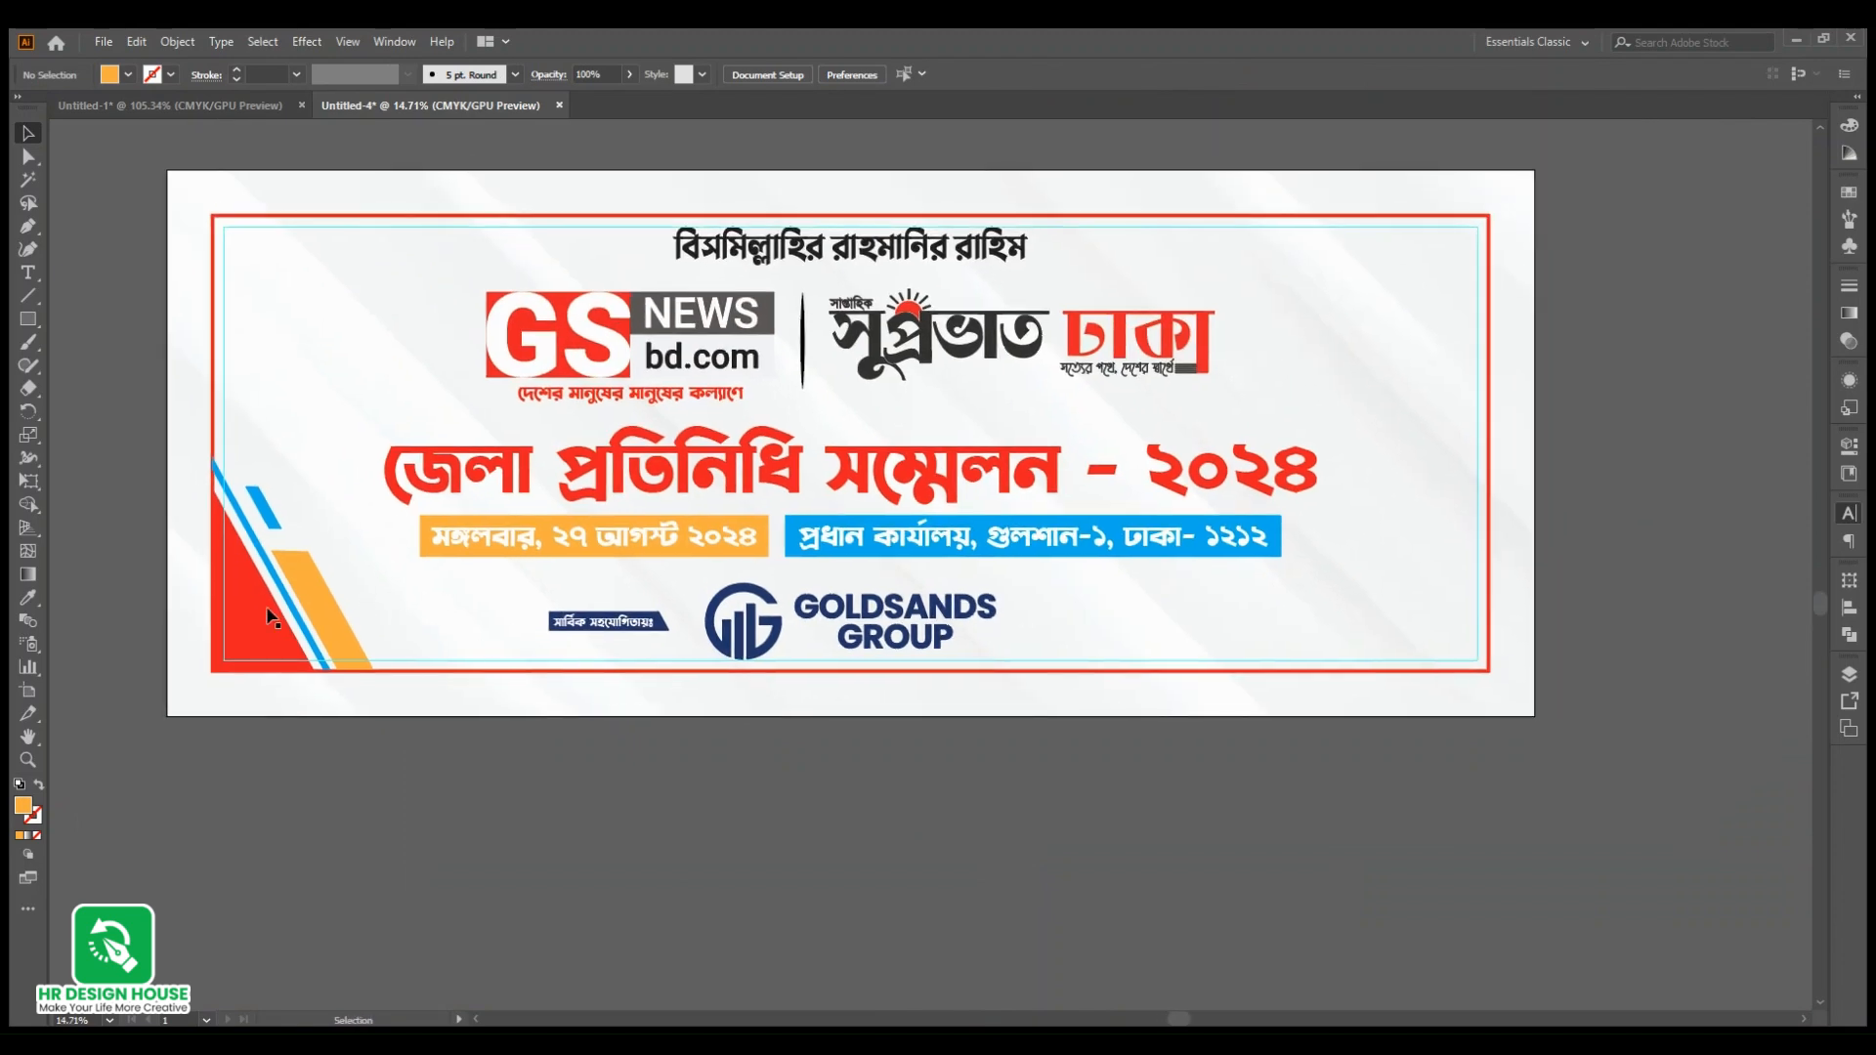
Step: Duplicate the clipped corner artwork to the other end of the banner, mirror it horizontally and fit it into the bottom-right border corner
left_click(313, 609)
left_click_drag(272, 610, 1317, 643)
scroll(1317, 643, "right", 4)
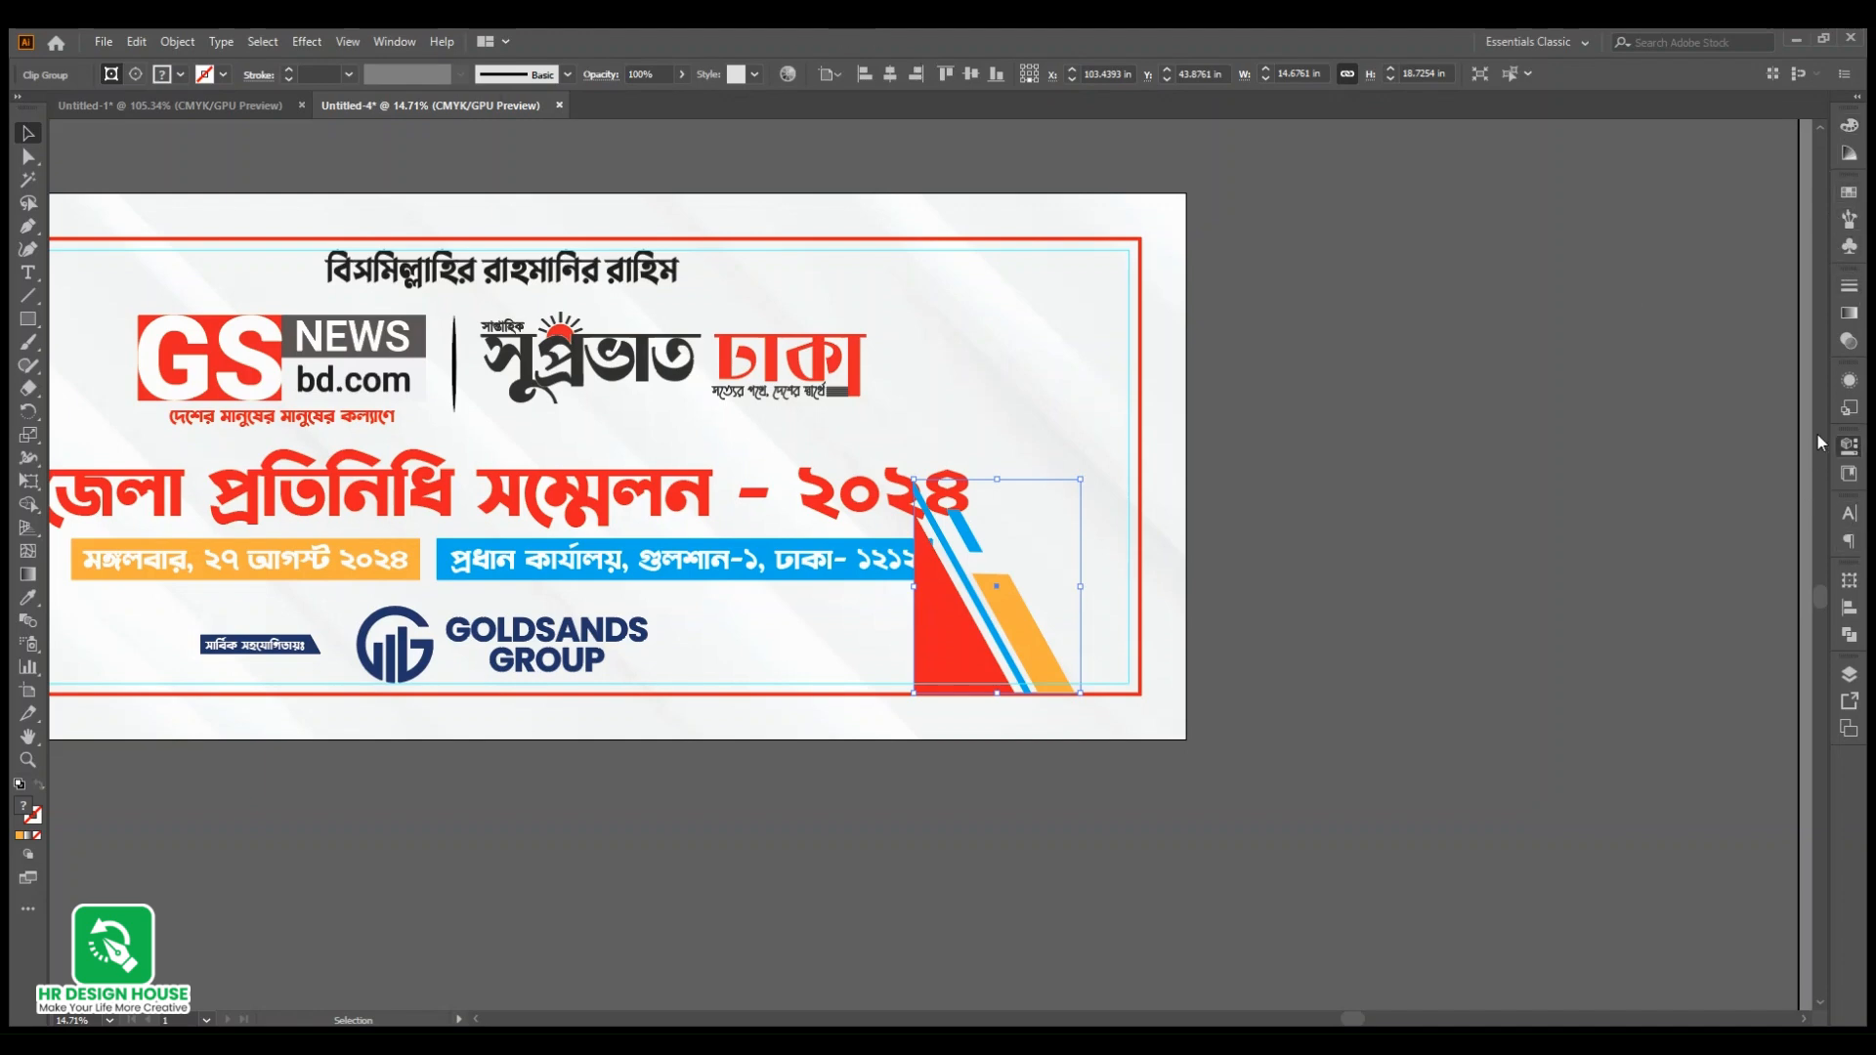
left_click(1739, 403)
scroll(1053, 721, "up", 3)
left_click_drag(1204, 695, 1336, 683)
left_click(1439, 721)
scroll(1118, 766, "down", 5)
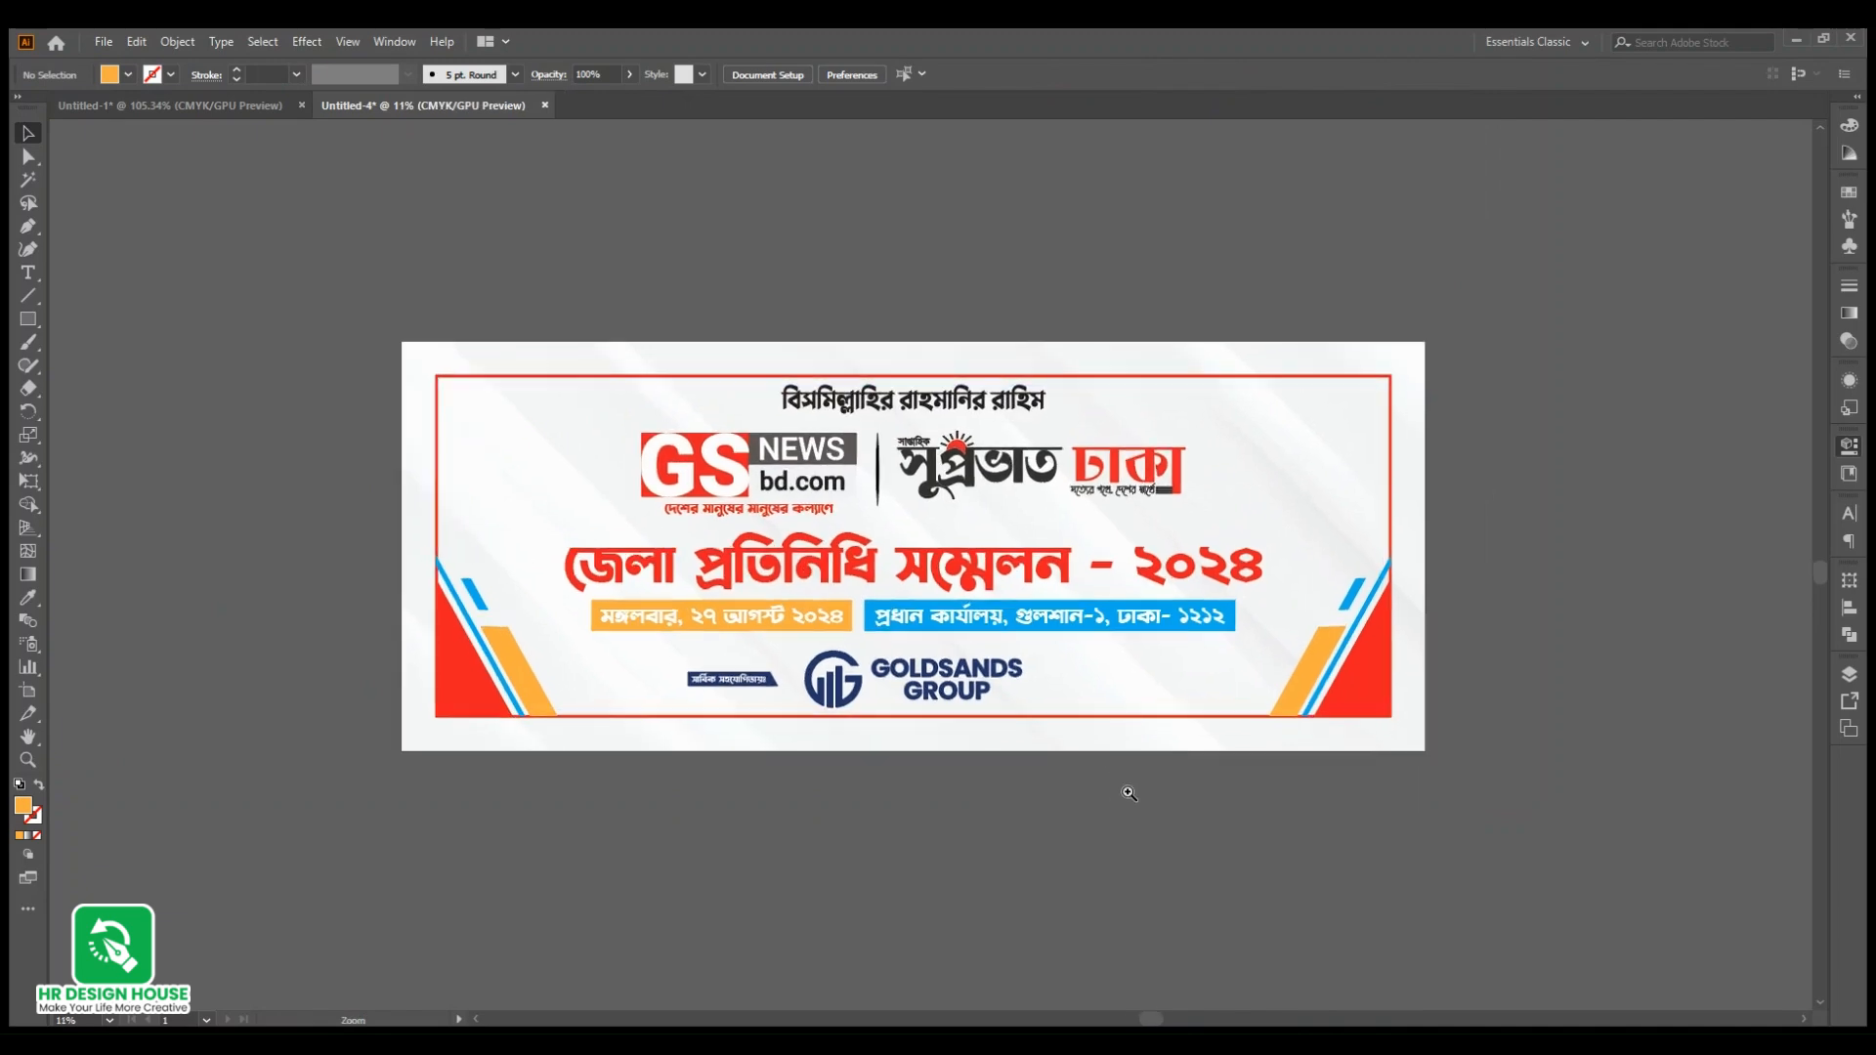
left_click_drag(1128, 793, 1126, 783)
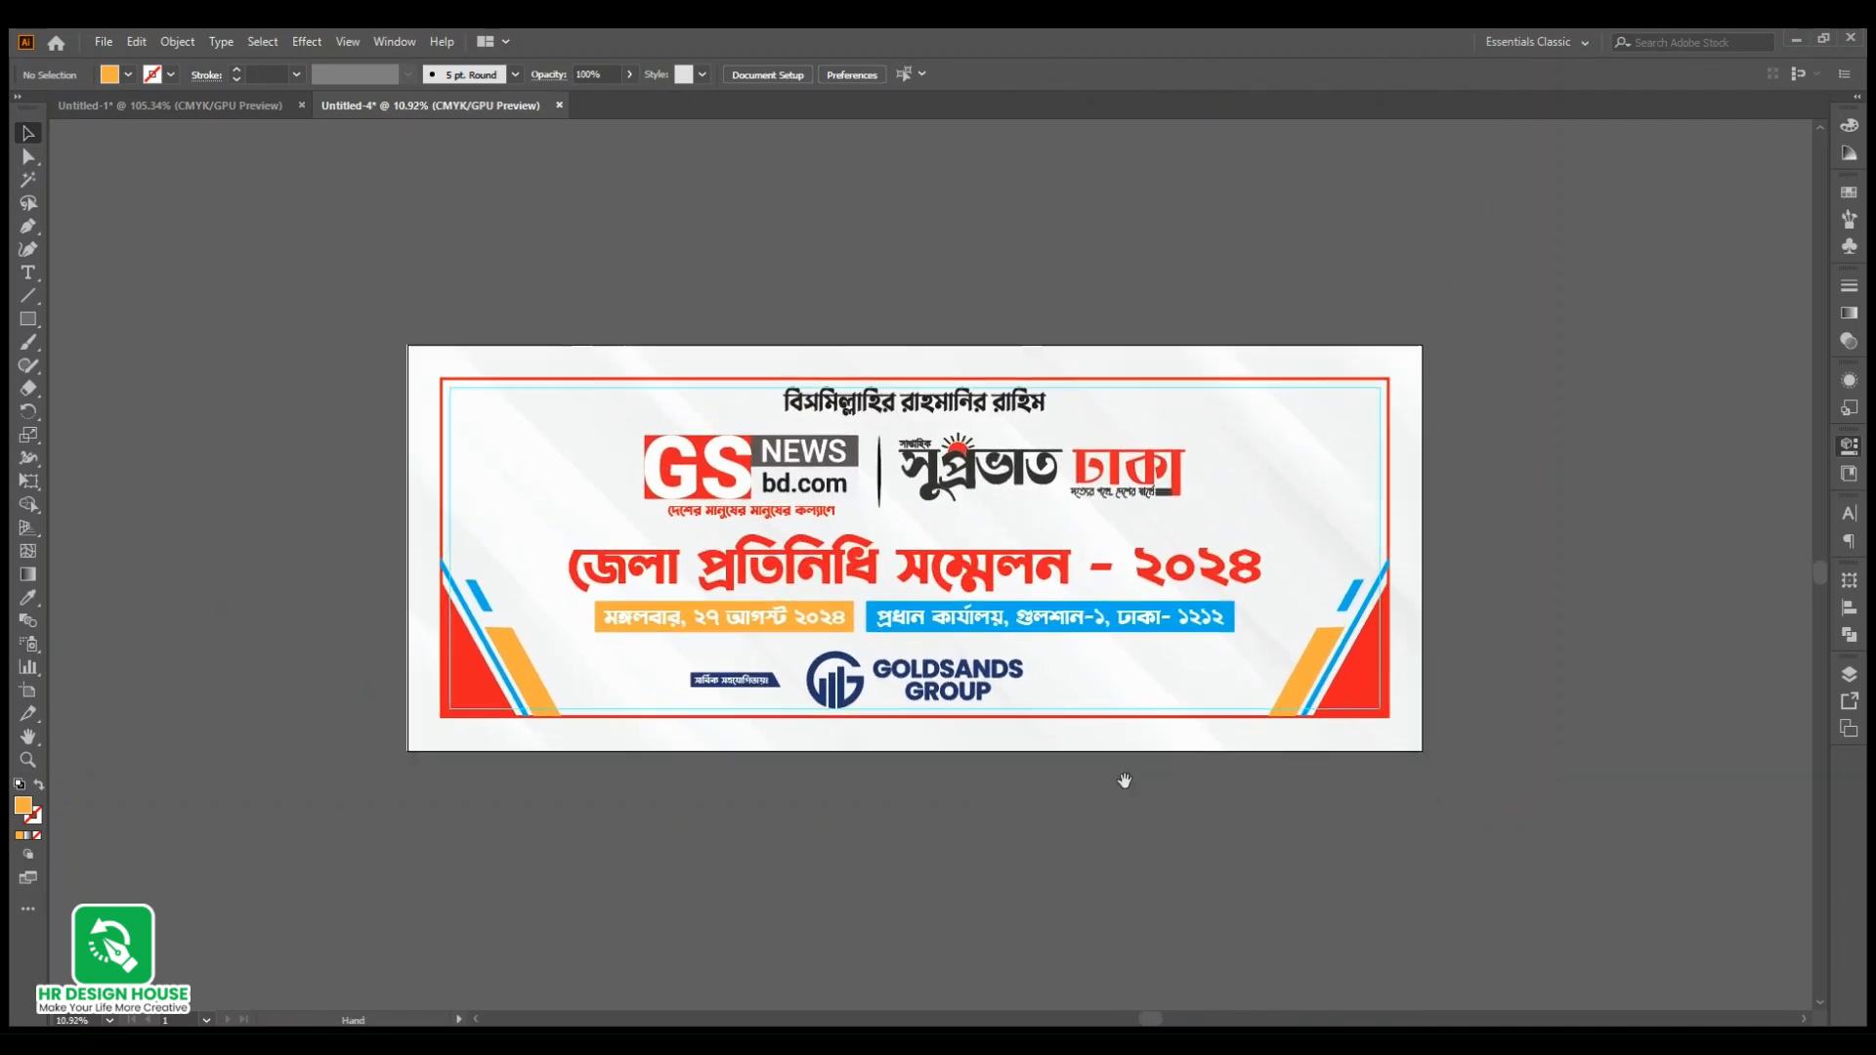
left_click_drag(1122, 700, 1156, 746)
key("space")
left_click_drag(1118, 834, 1036, 806)
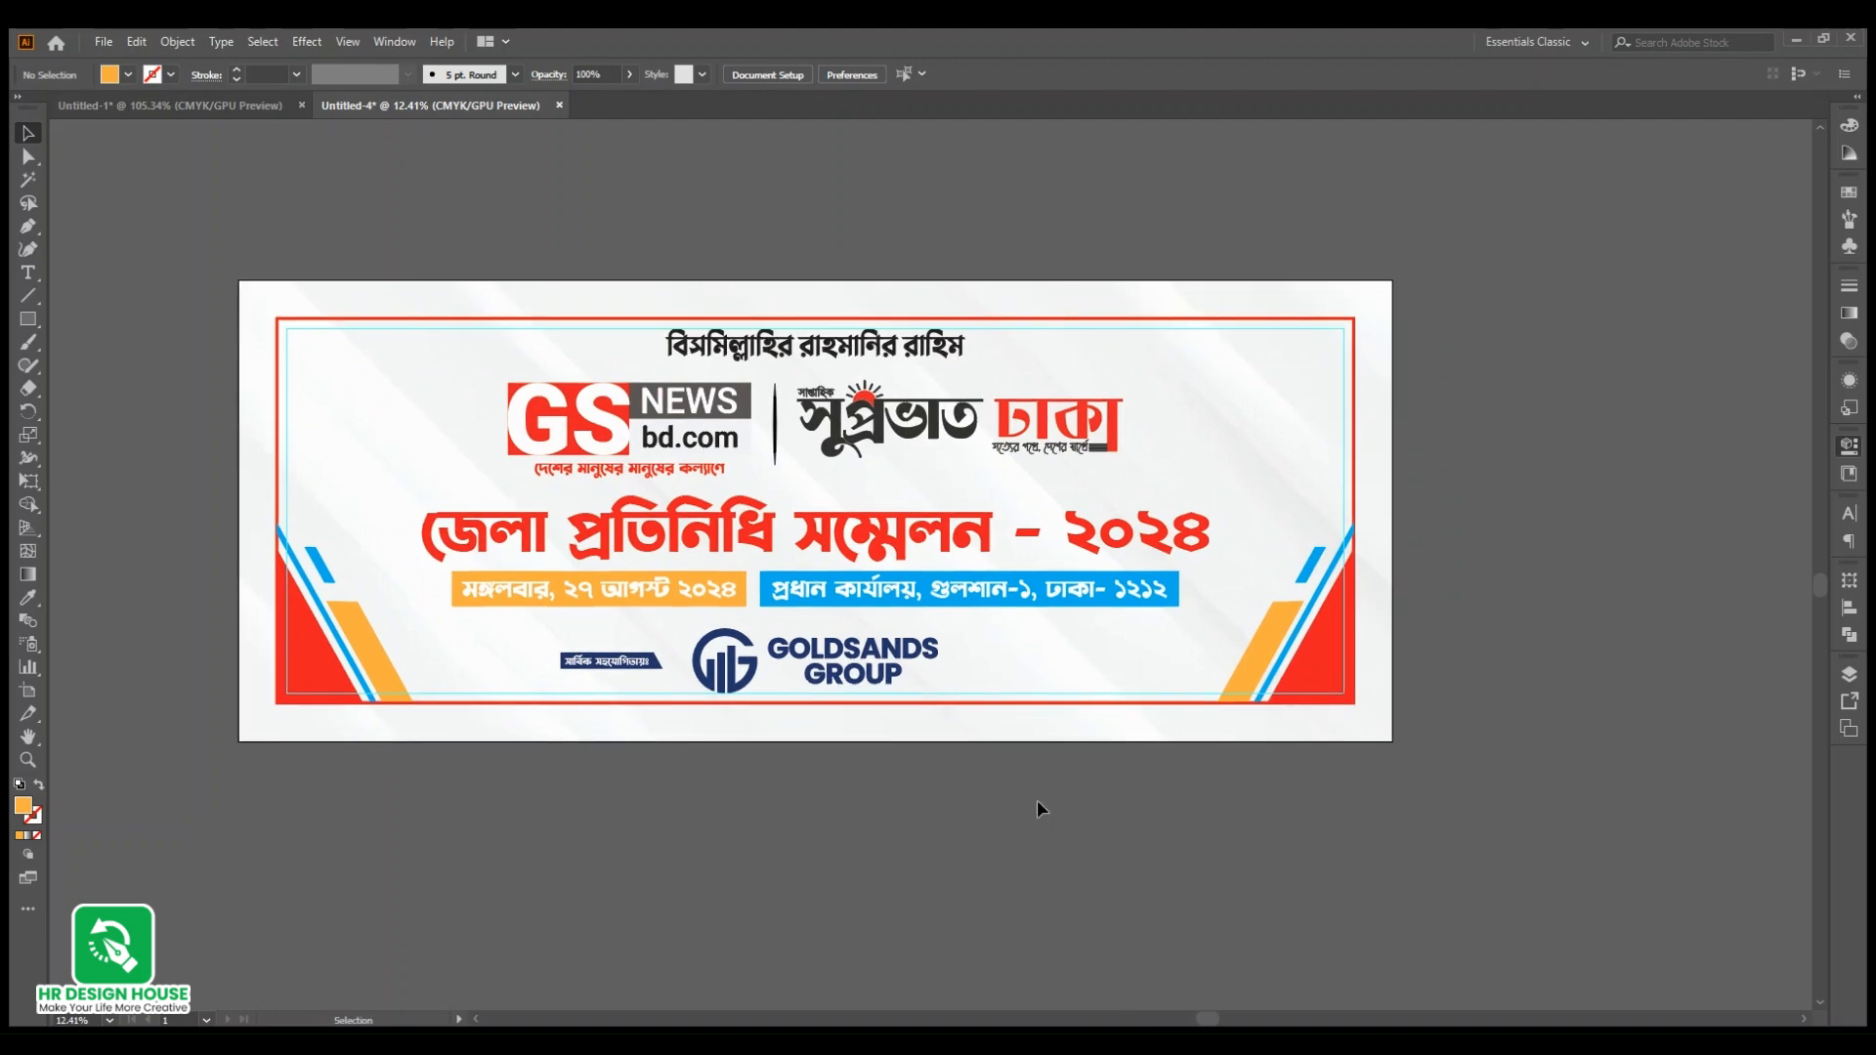
key("ctrl+a")
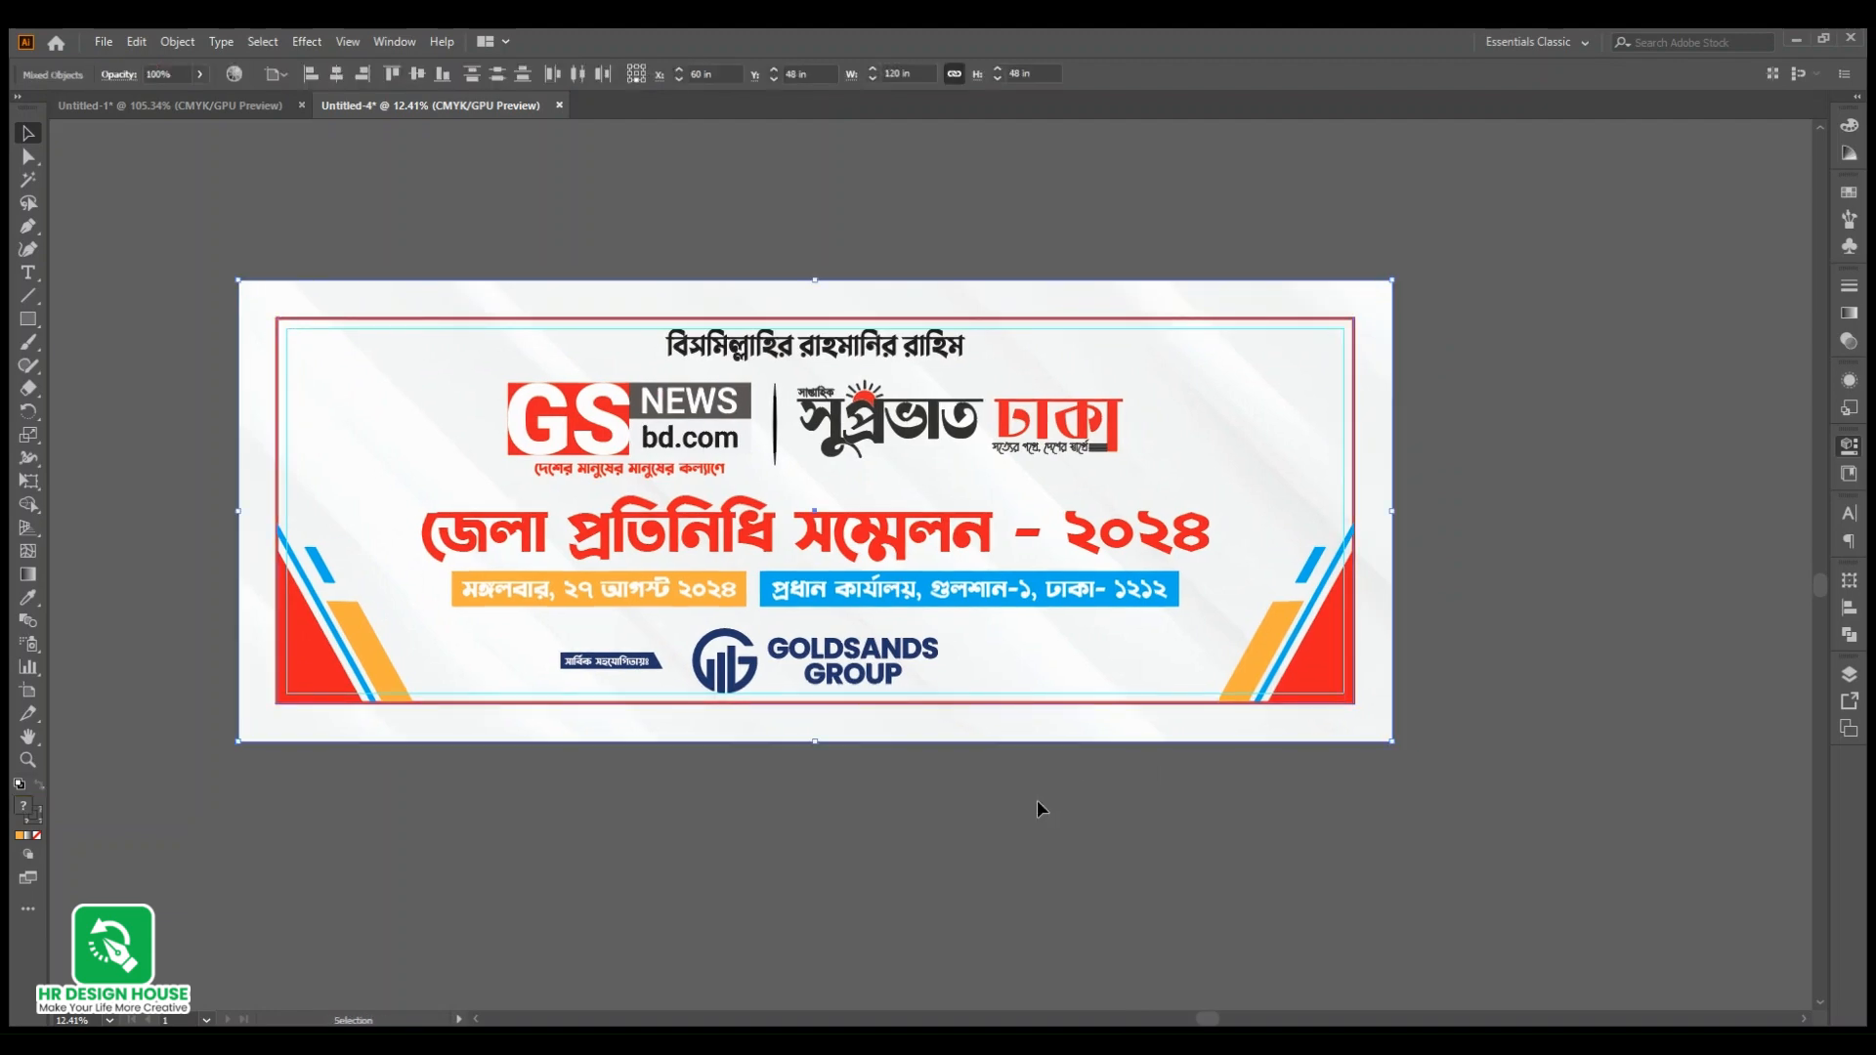
Step: Convert the red border rectangle's stroke into a filled outline shape
left_click(1282, 319)
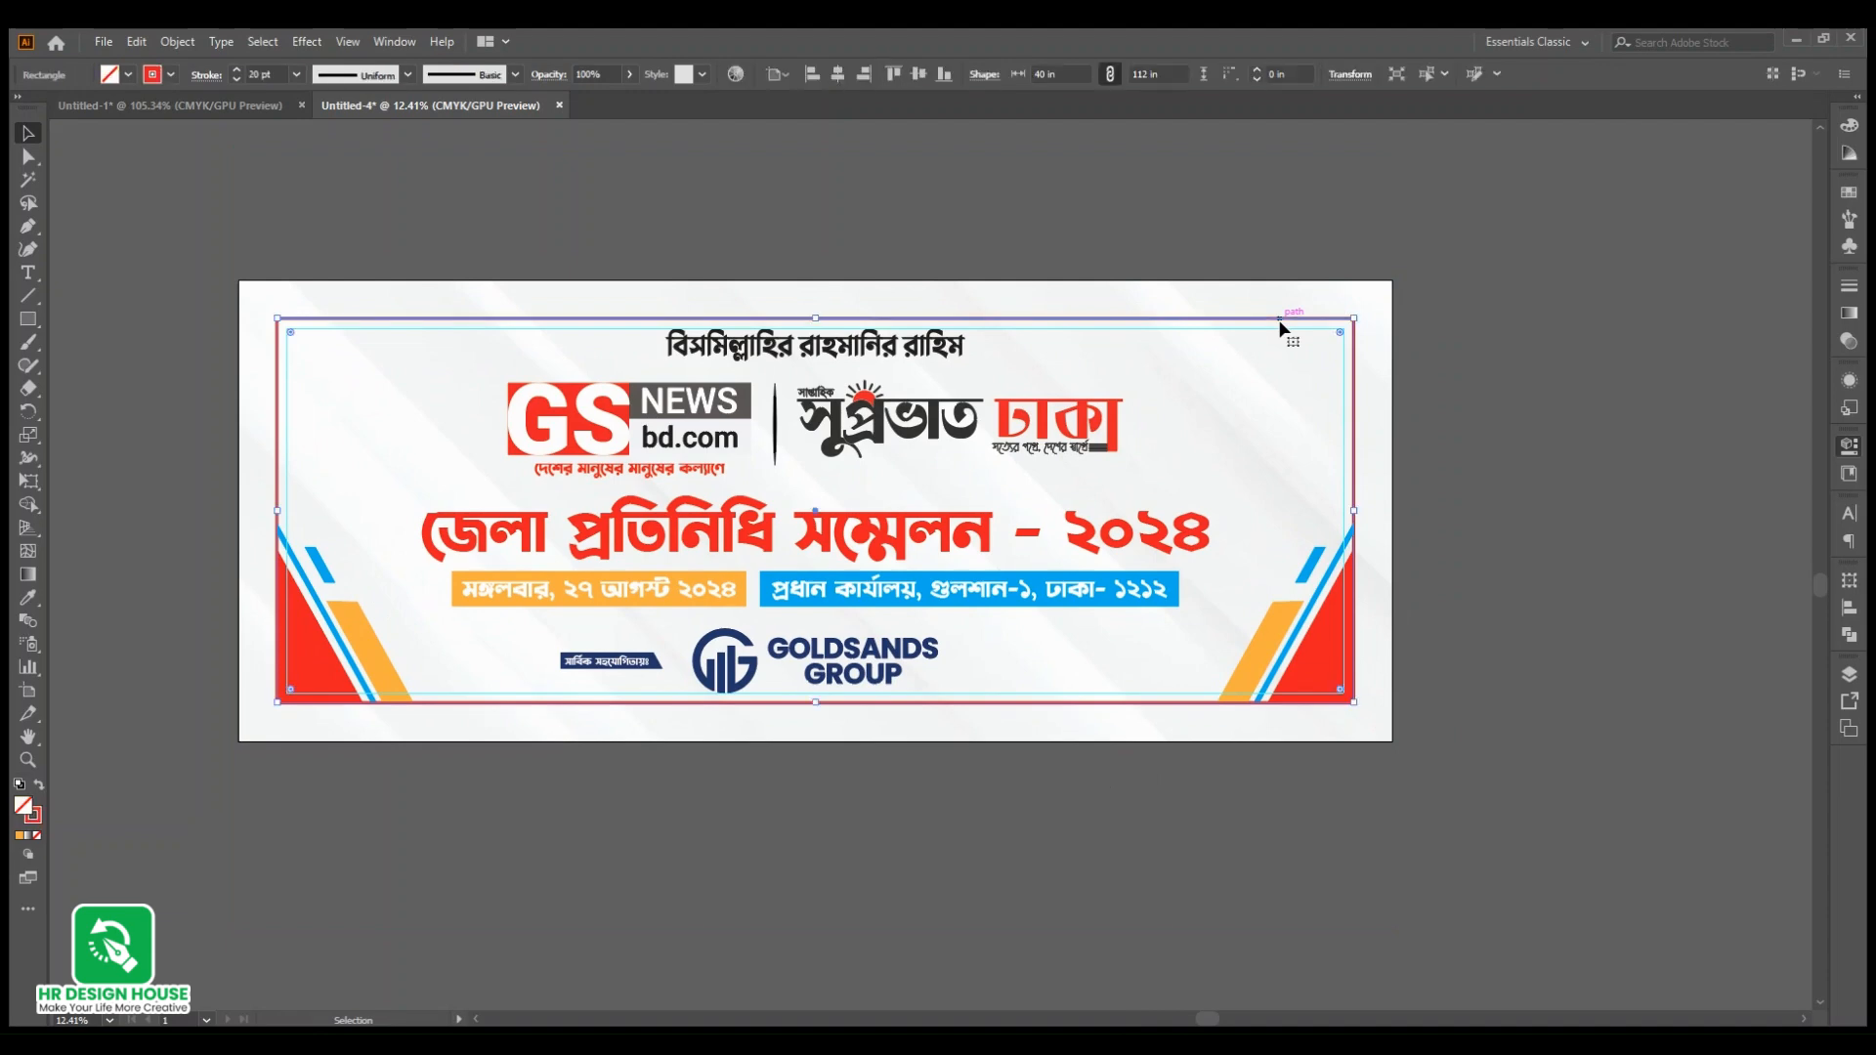
left_click_drag(1341, 573, 1592, 596)
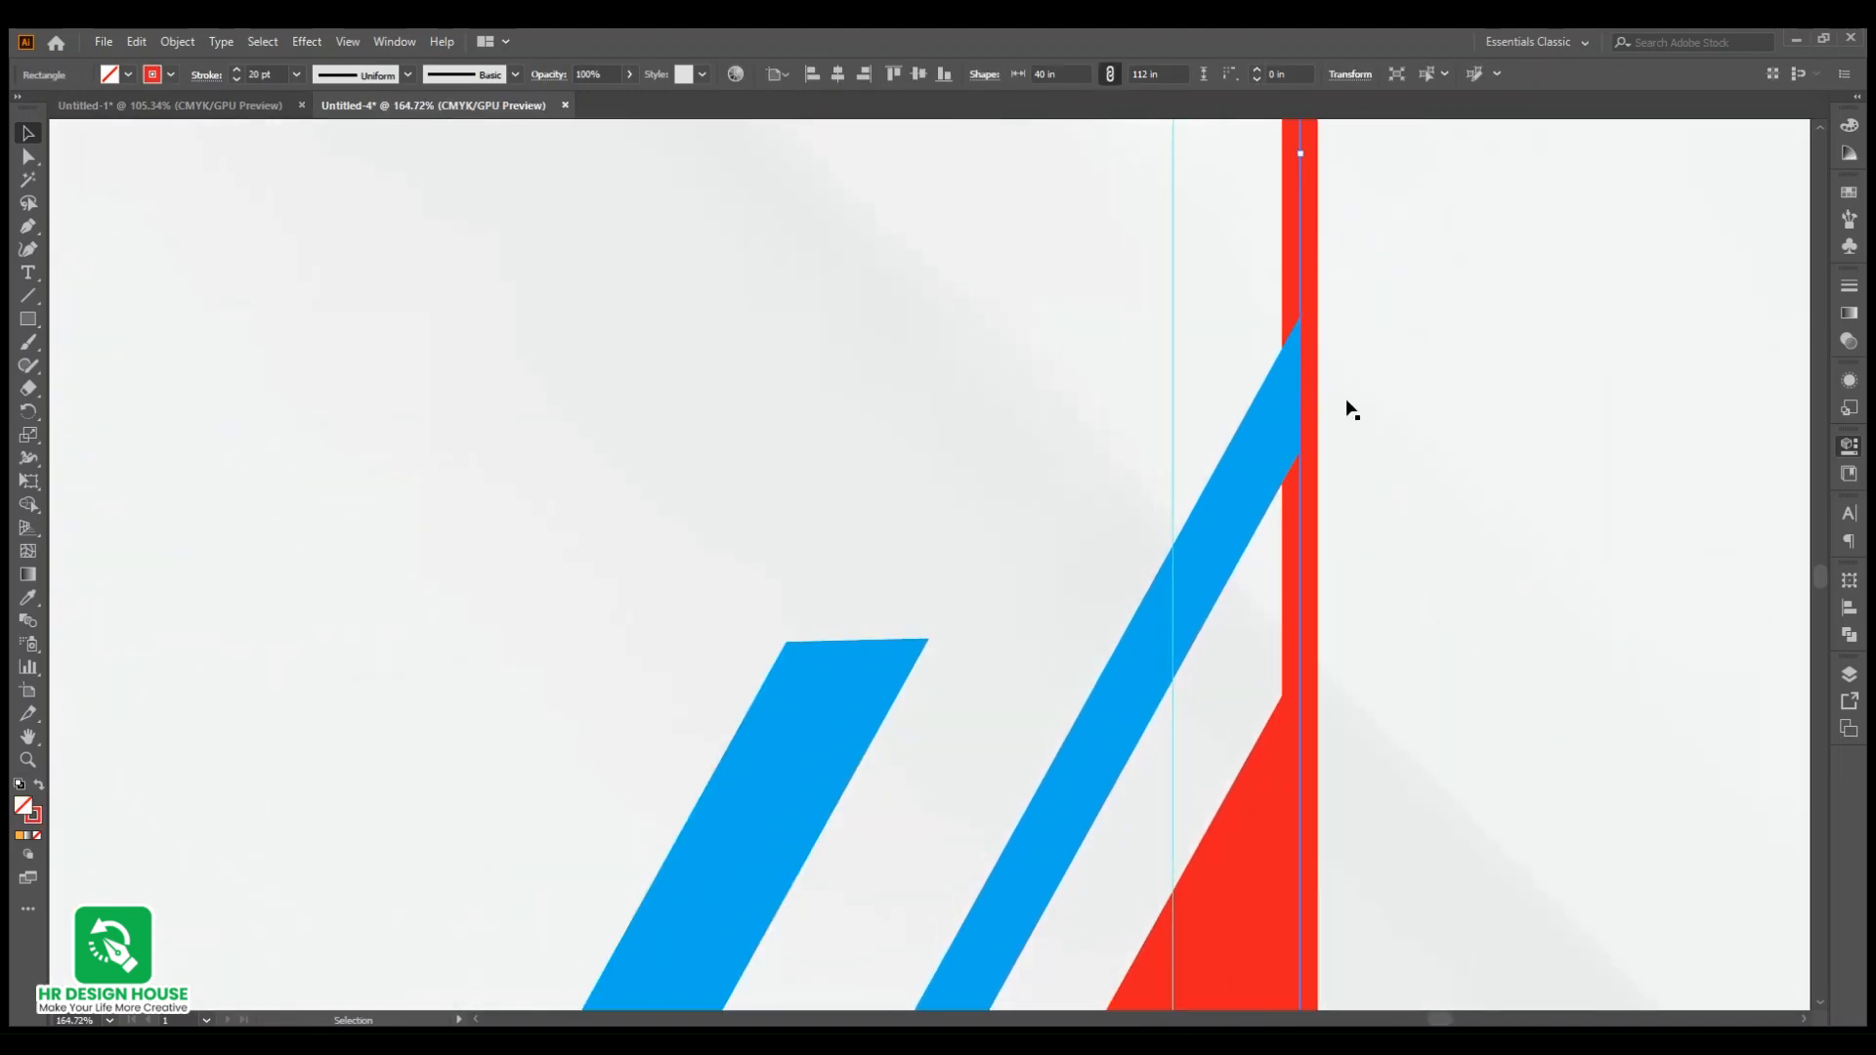
left_click_drag(1270, 419, 1180, 488)
scroll(1059, 503, "down", 6)
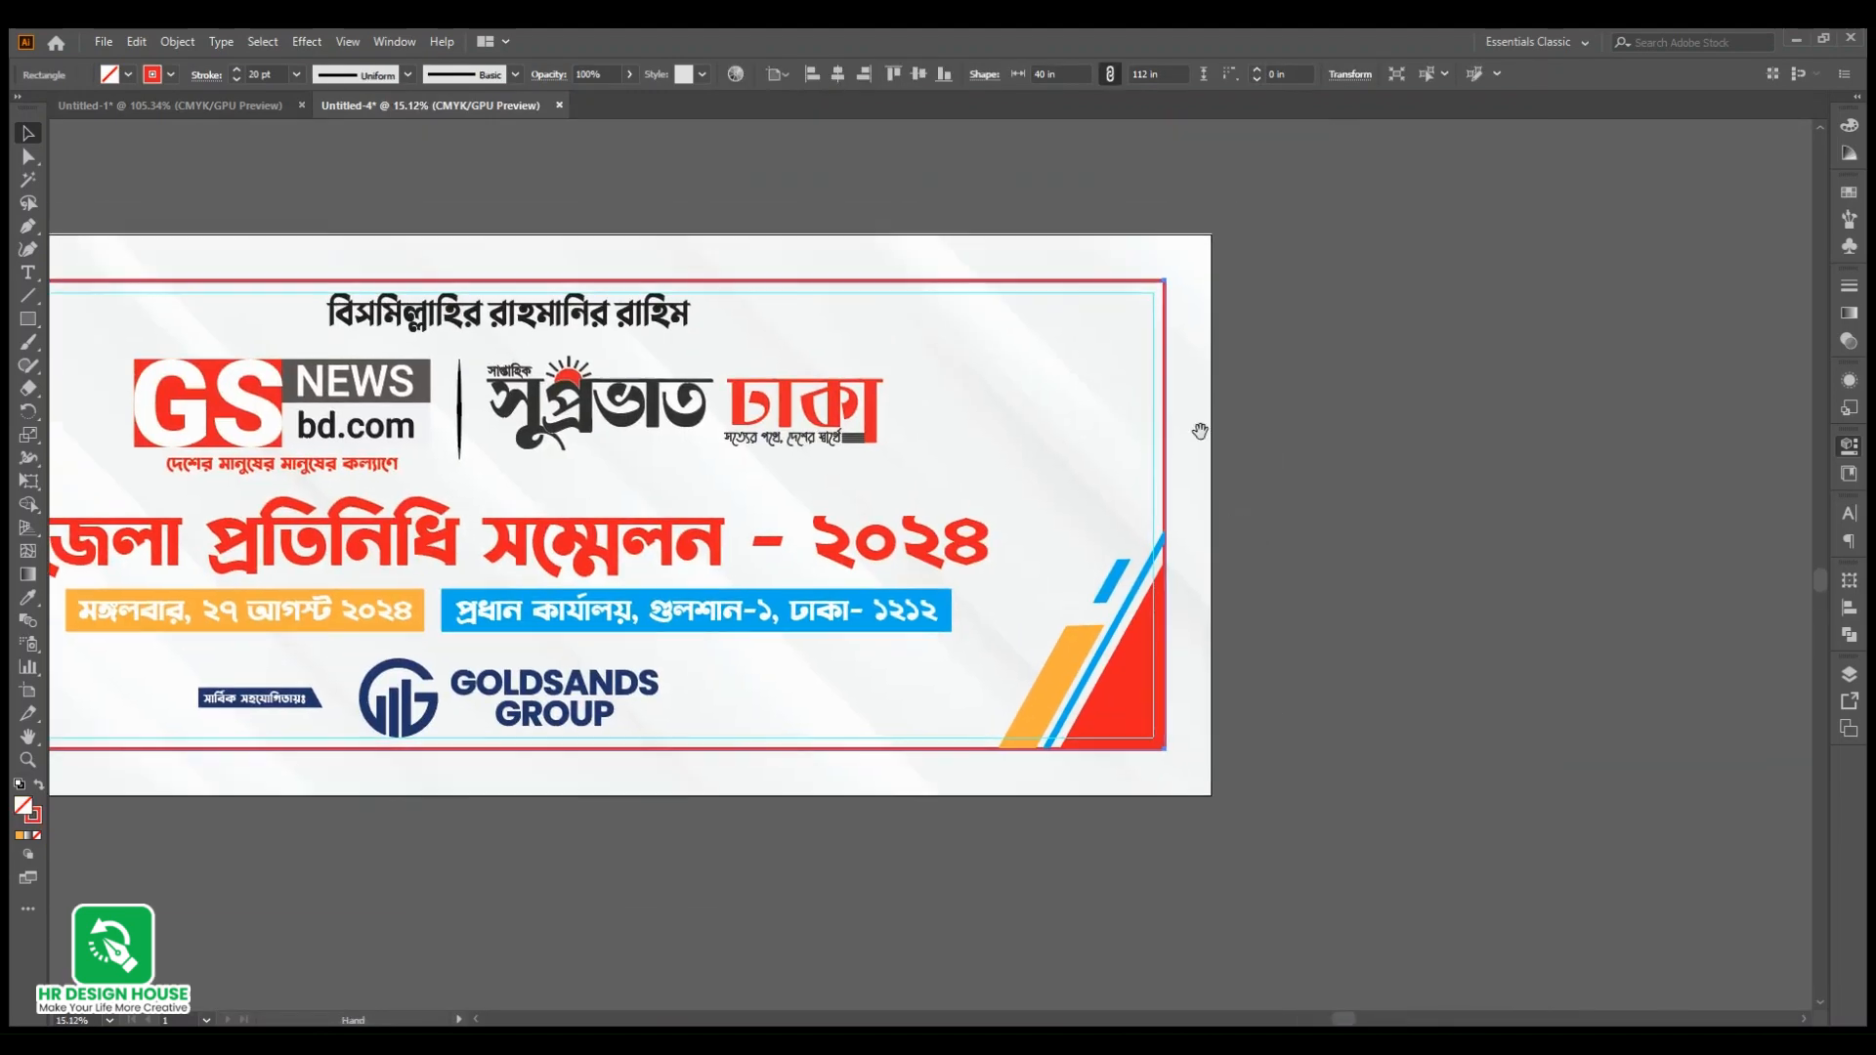
scroll(1235, 524, "up", 3)
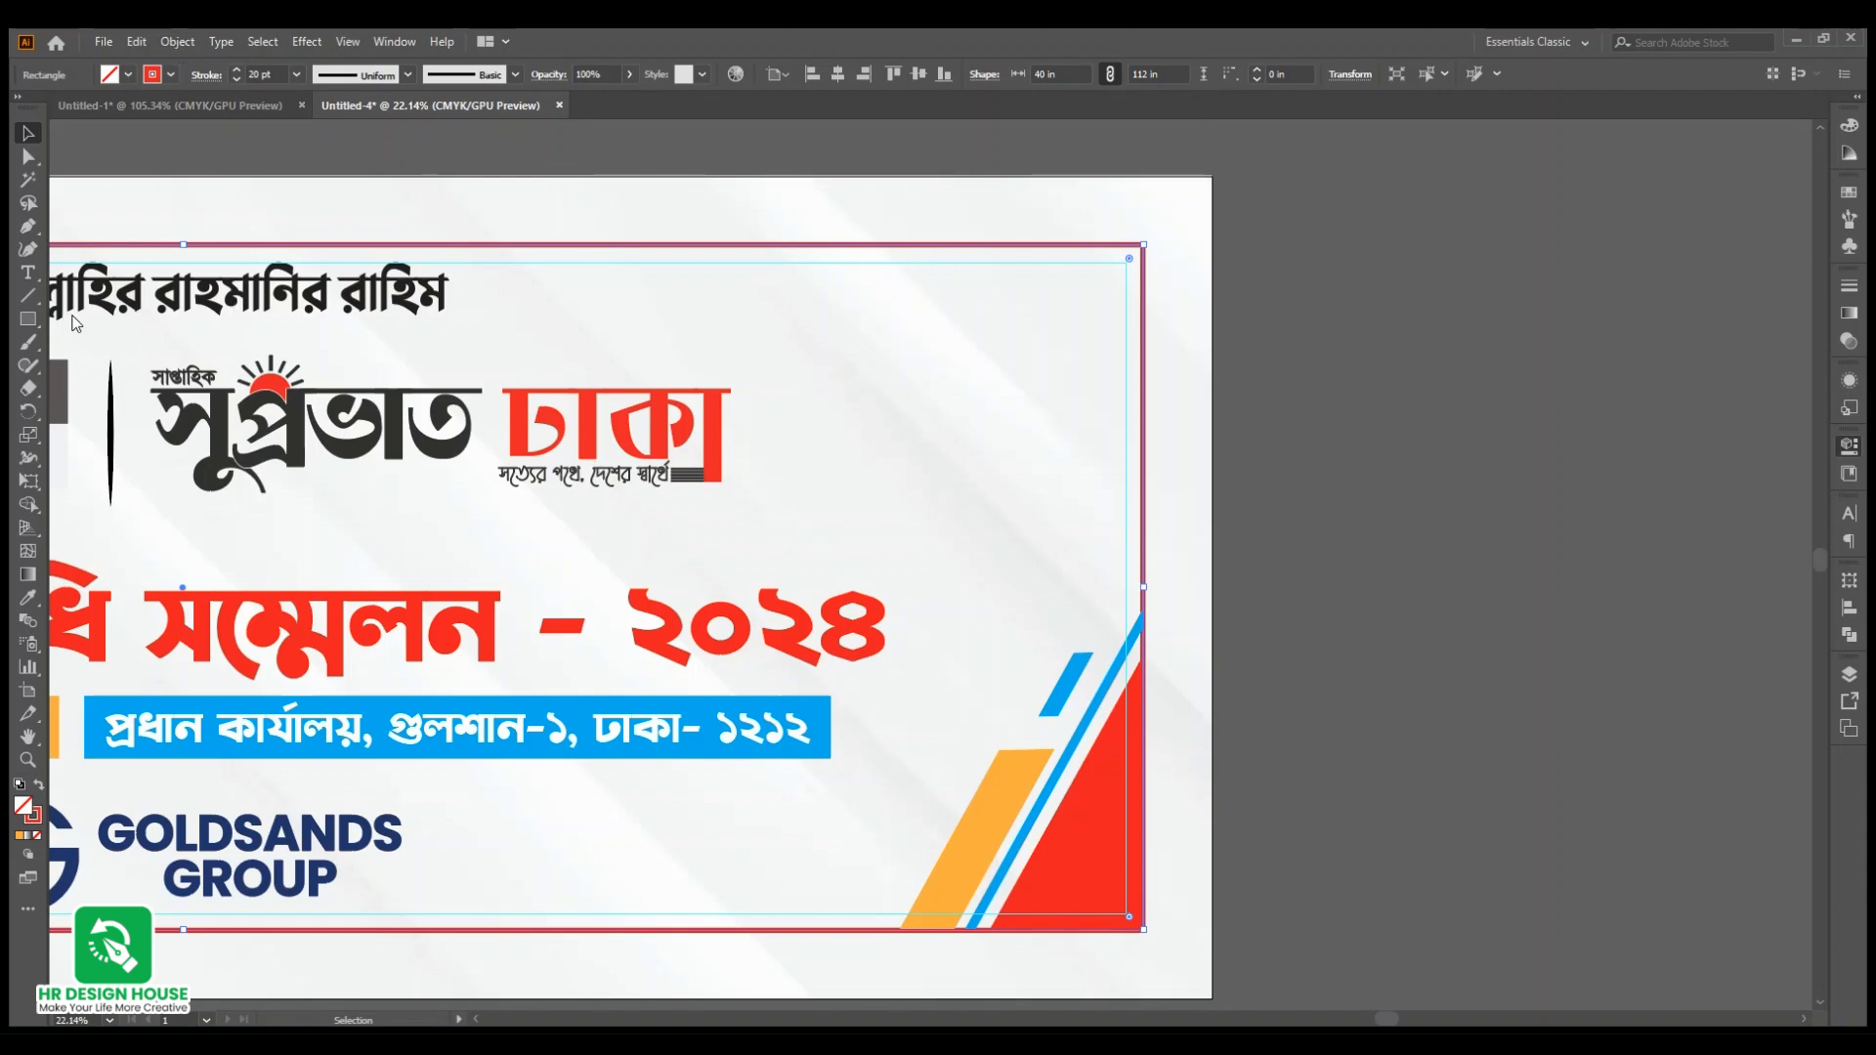
left_click(76, 323)
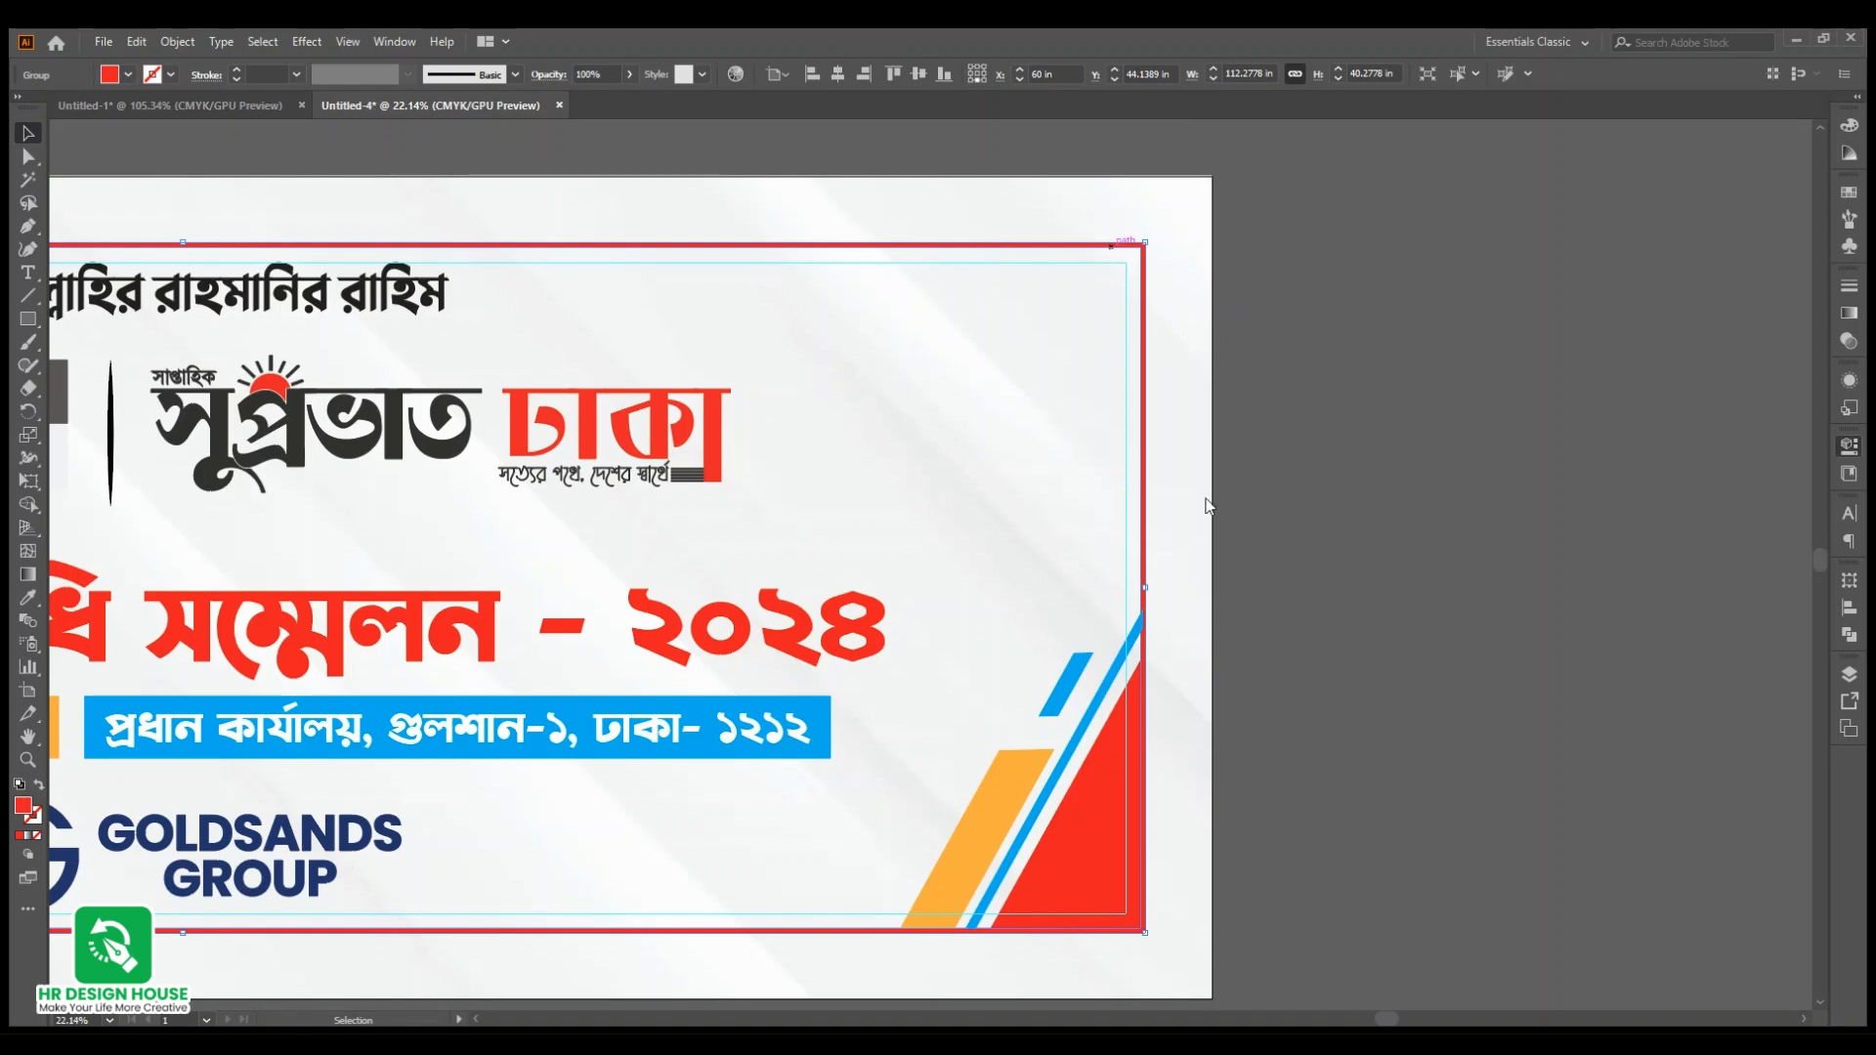
left_click(1367, 496)
Step: Enlarge the red conference title slightly from its centre, keeping it centred above the date and address bars
left_click_drag(1117, 682, 1580, 771)
left_click_drag(1346, 359, 971, 476)
left_click_drag(1030, 634, 850, 641)
left_click_drag(784, 544, 943, 775)
left_click(1320, 533)
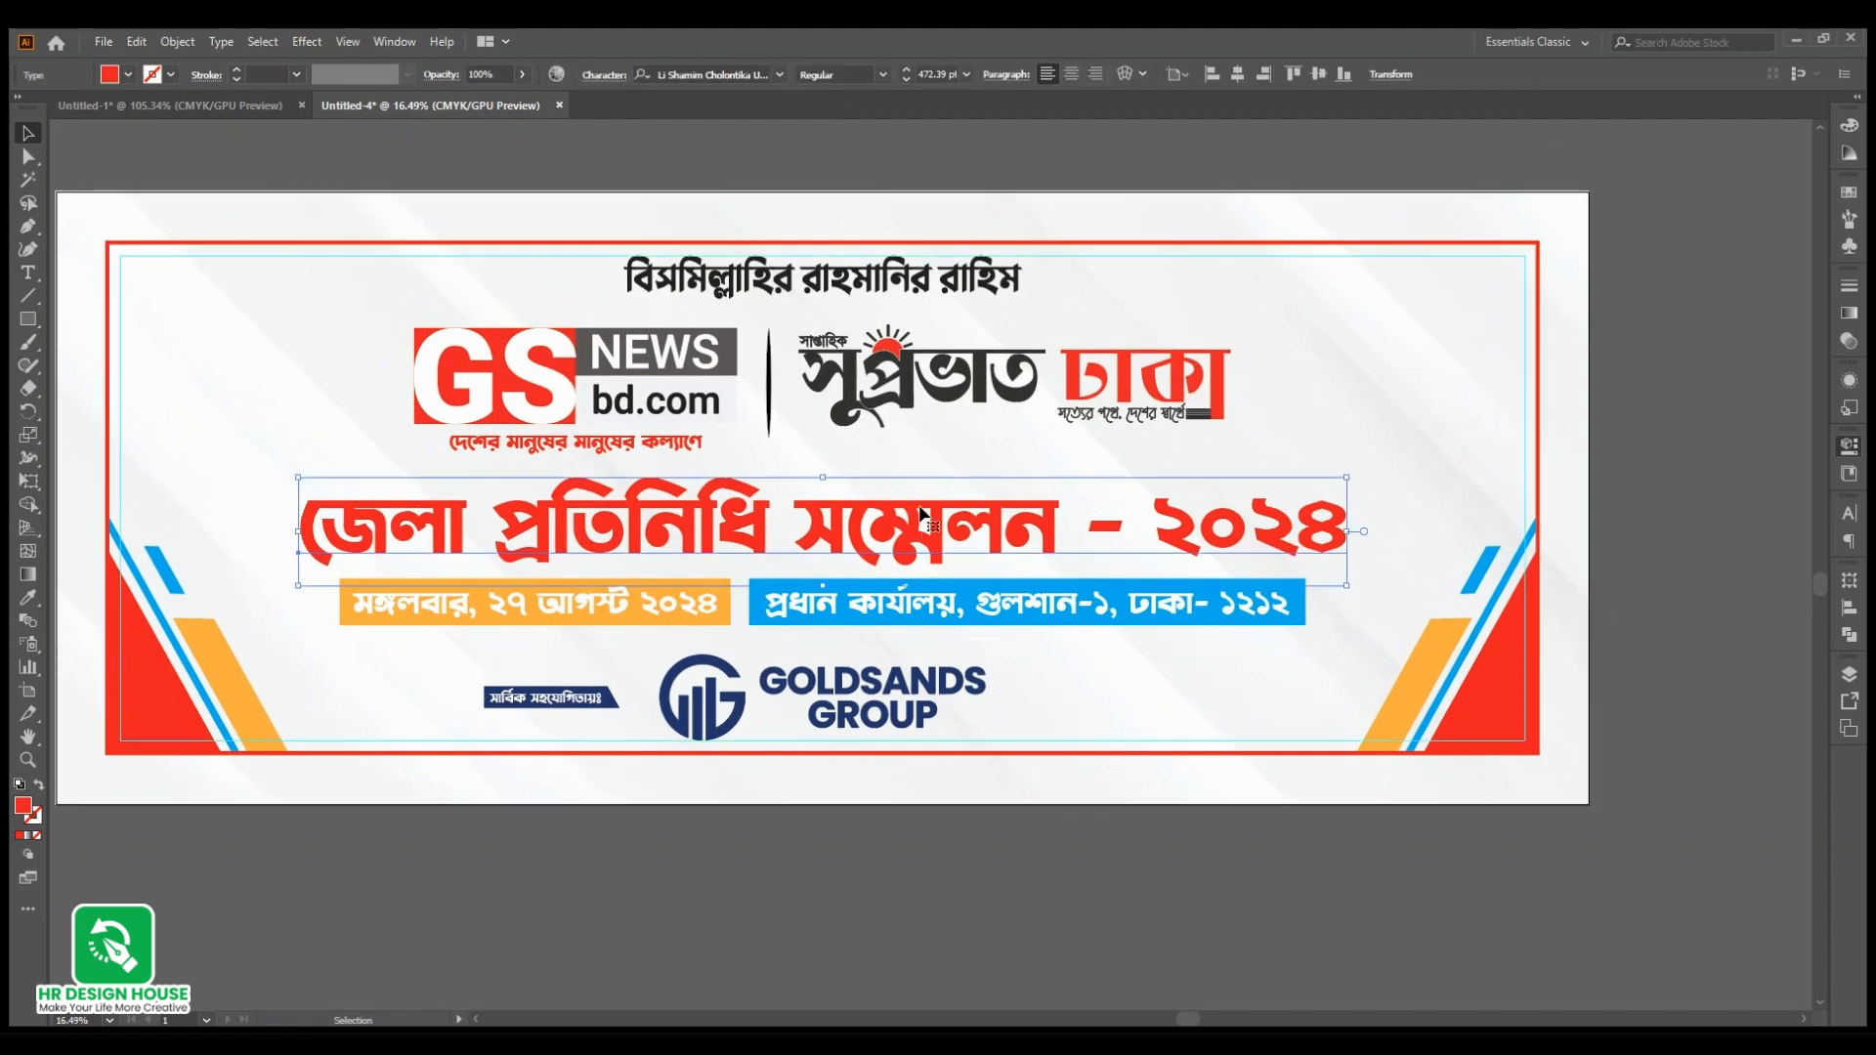
left_click_drag(1346, 532, 1373, 543)
left_click(1008, 833)
left_click_drag(1015, 831, 877, 744)
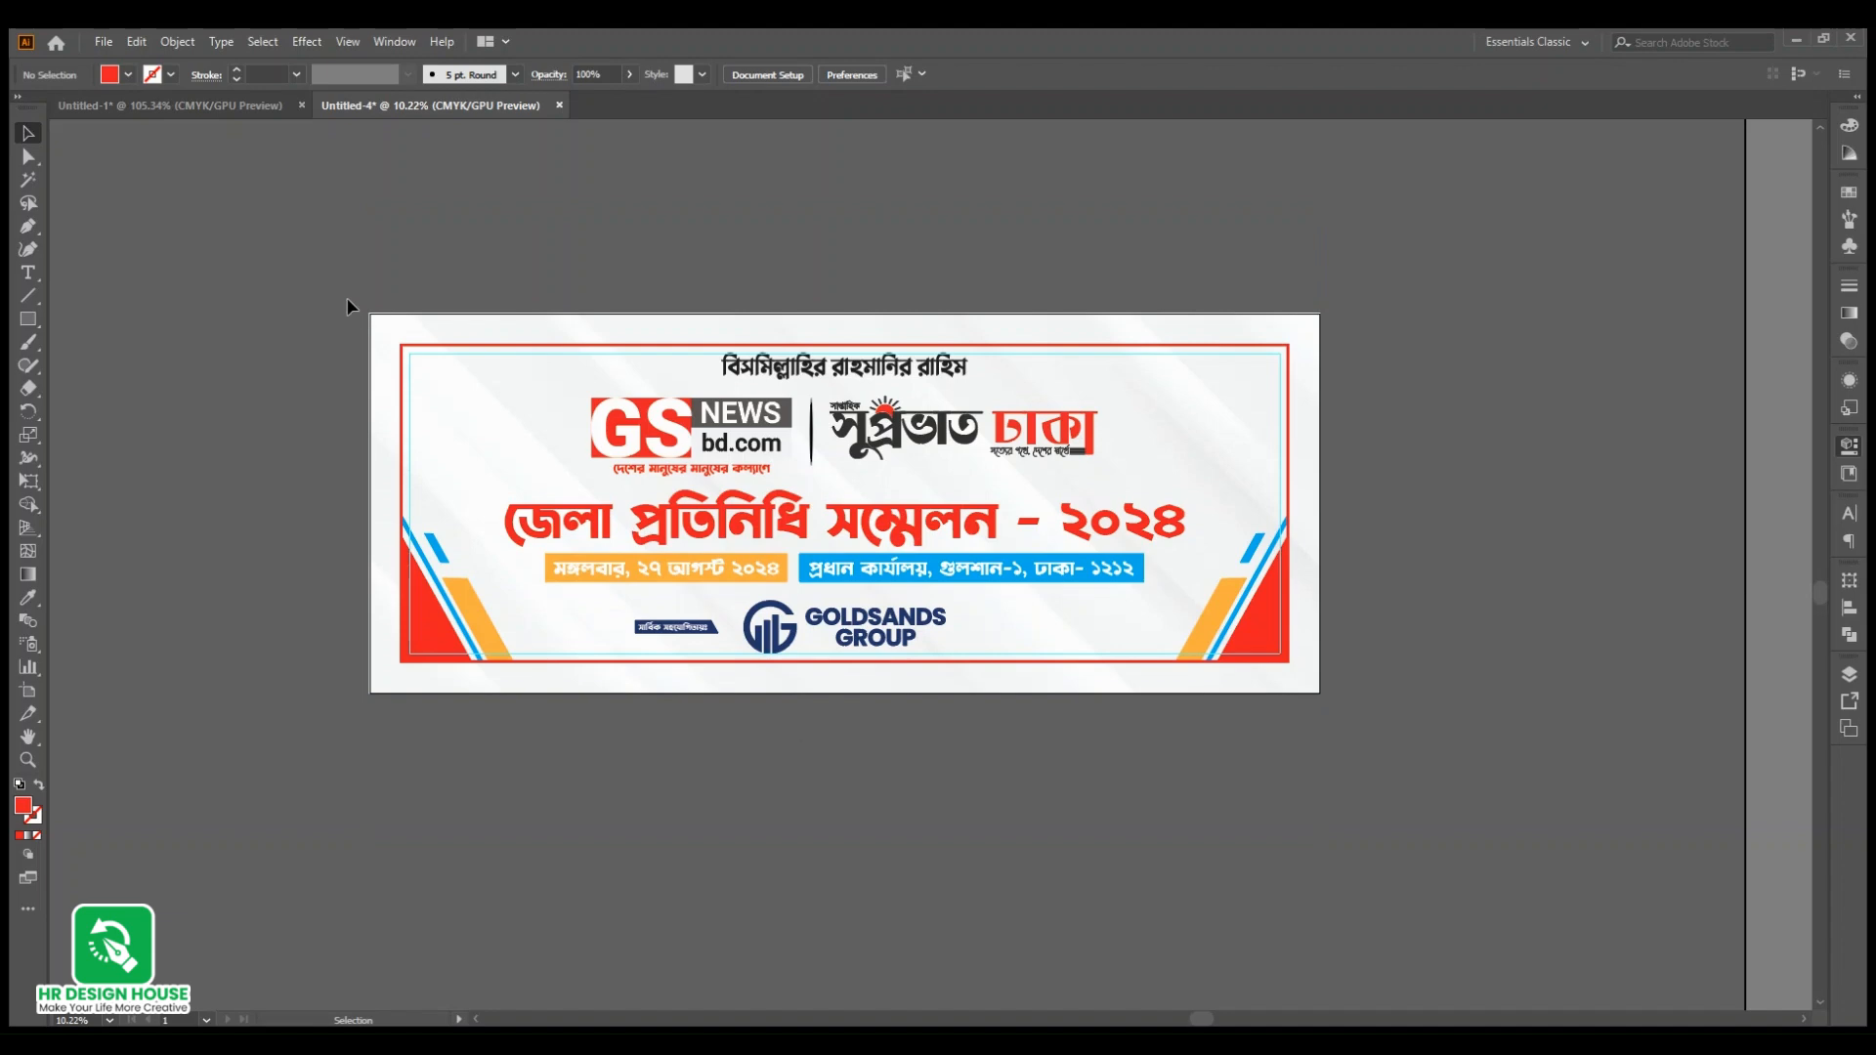
left_click_drag(759, 582, 768, 628)
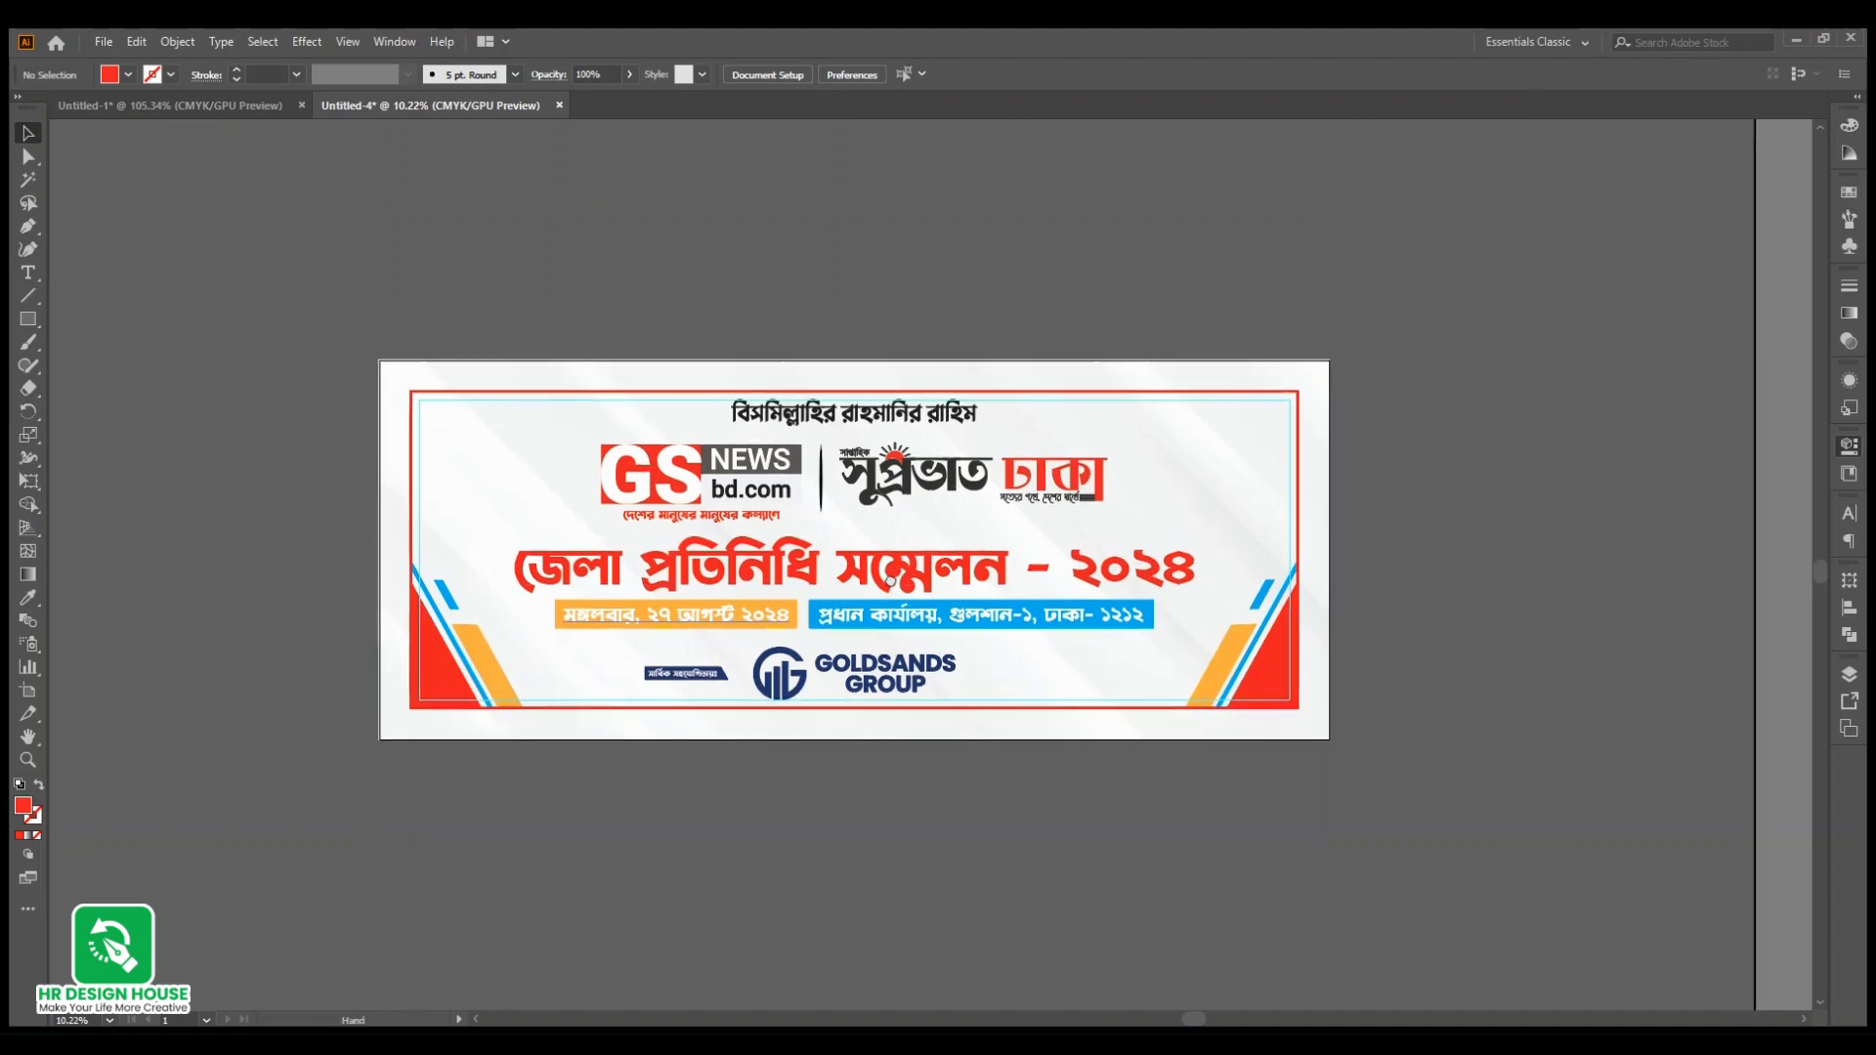
left_click_drag(890, 581, 889, 545)
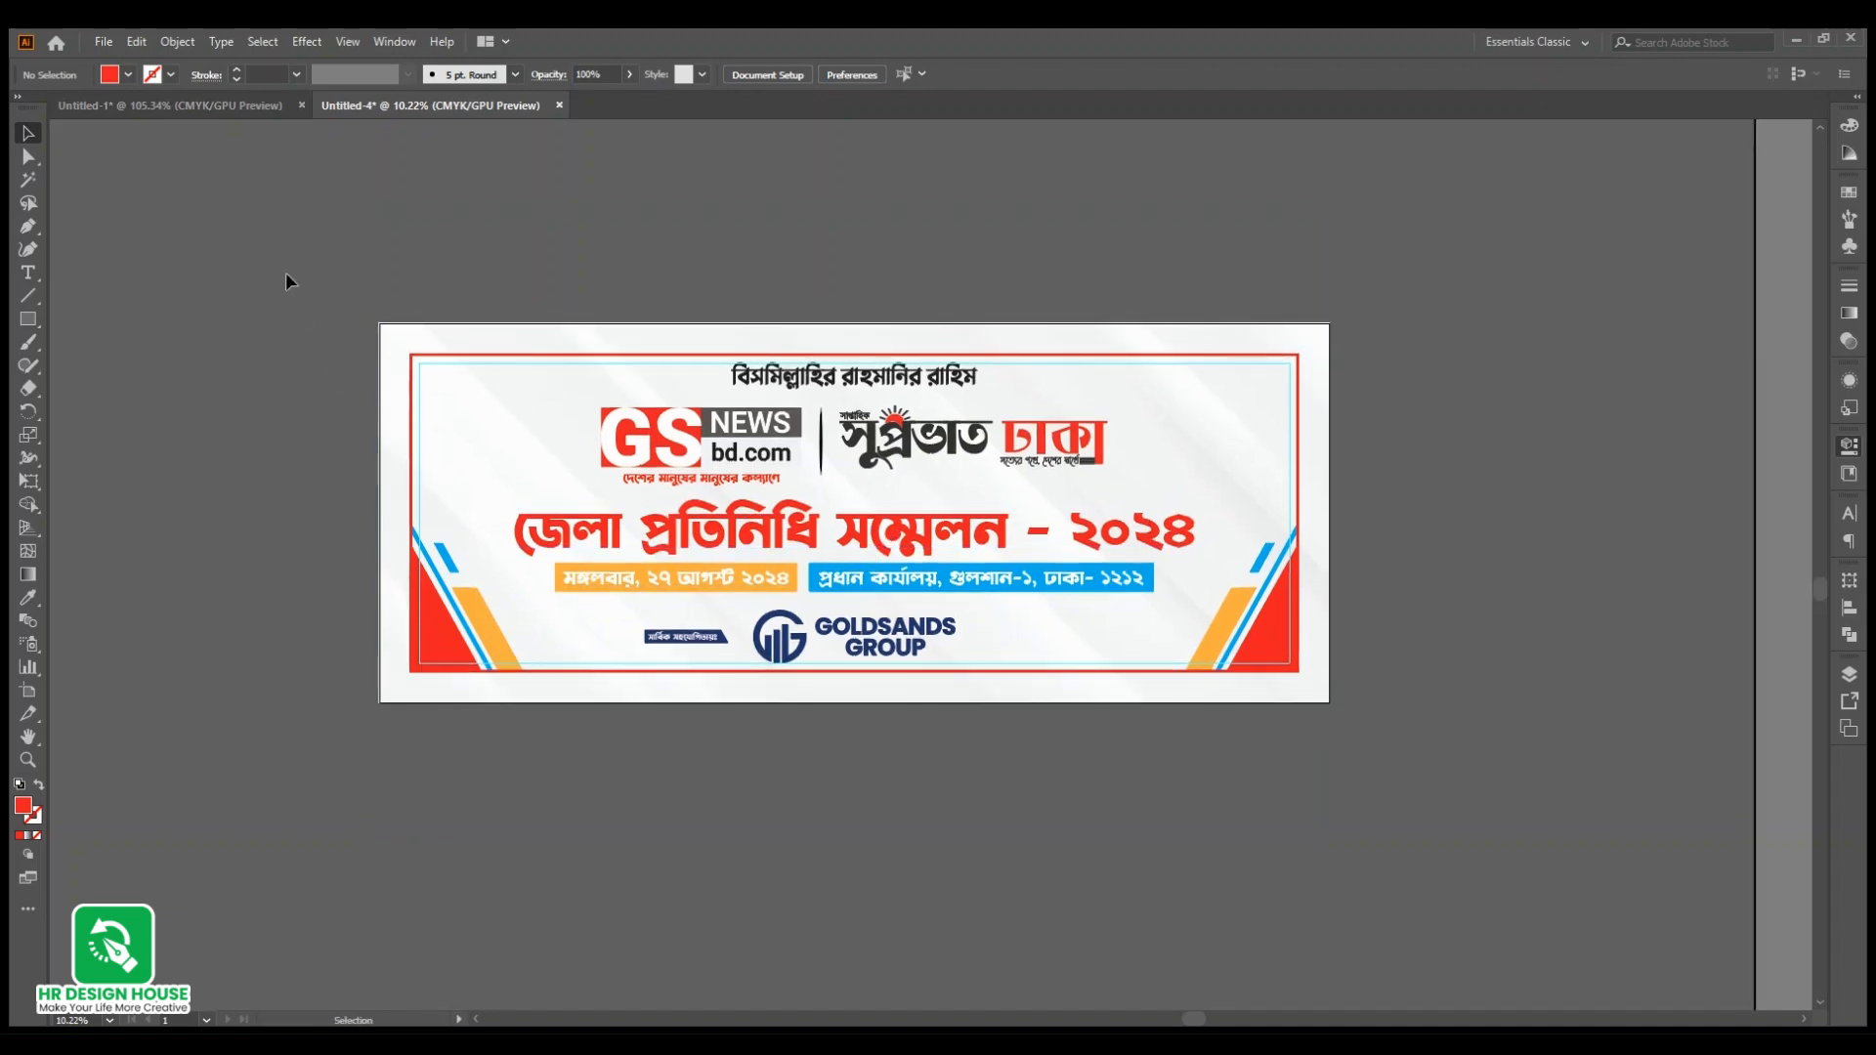